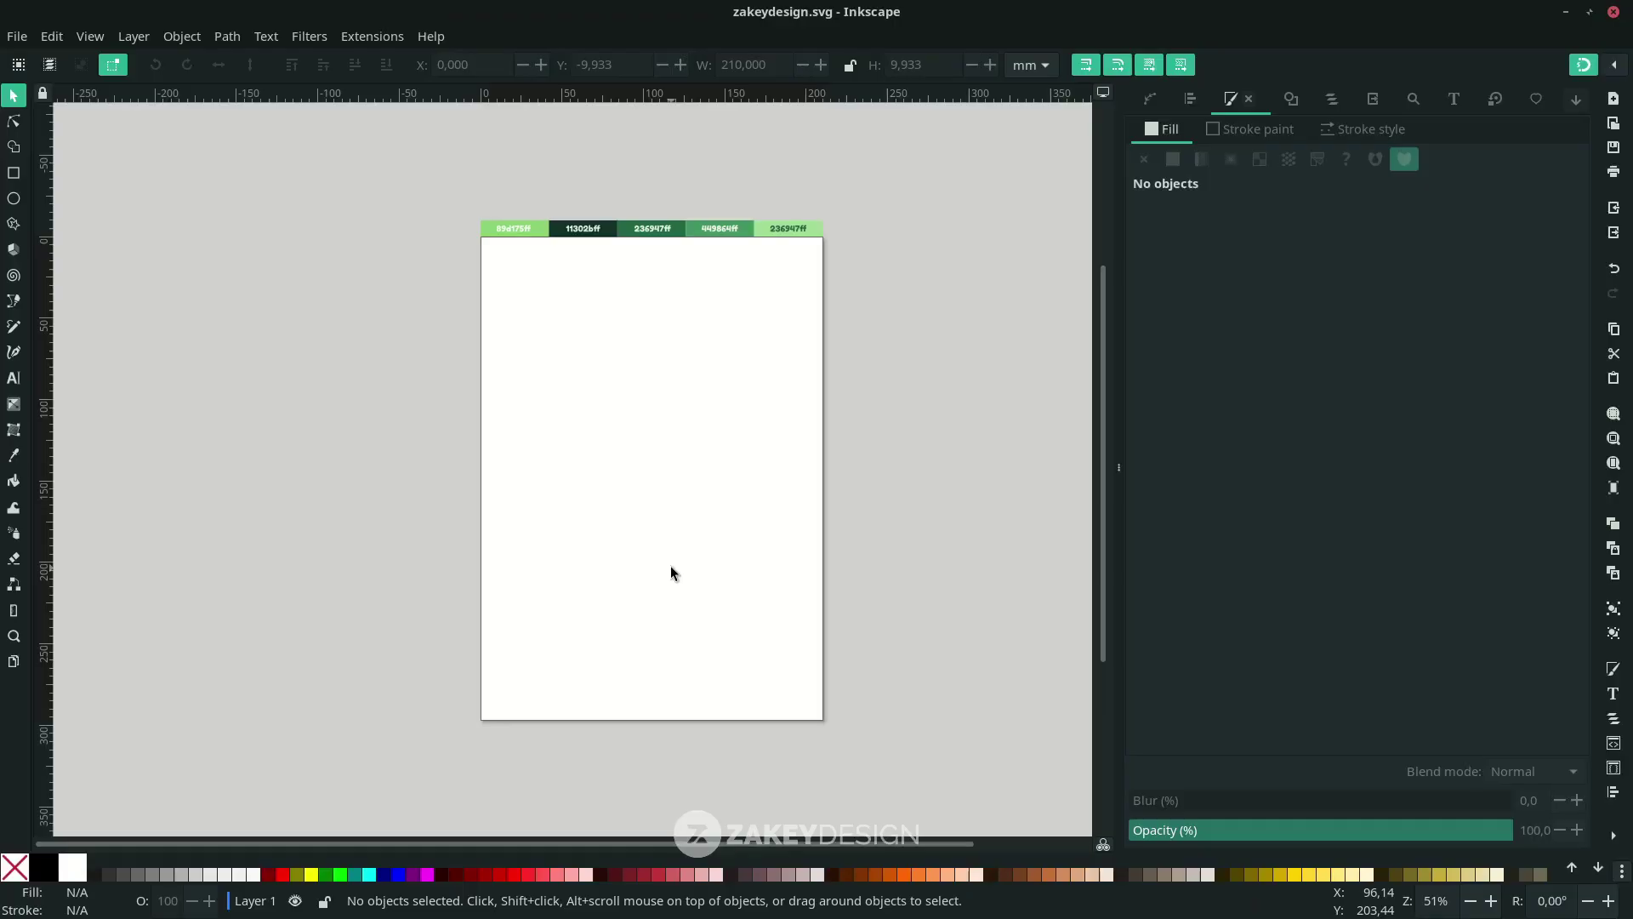
Import the eagle image 646ae795ae8a5.png from the desktop folder as a linked image, with DPI from file and automatic rendering
left_click(18, 37)
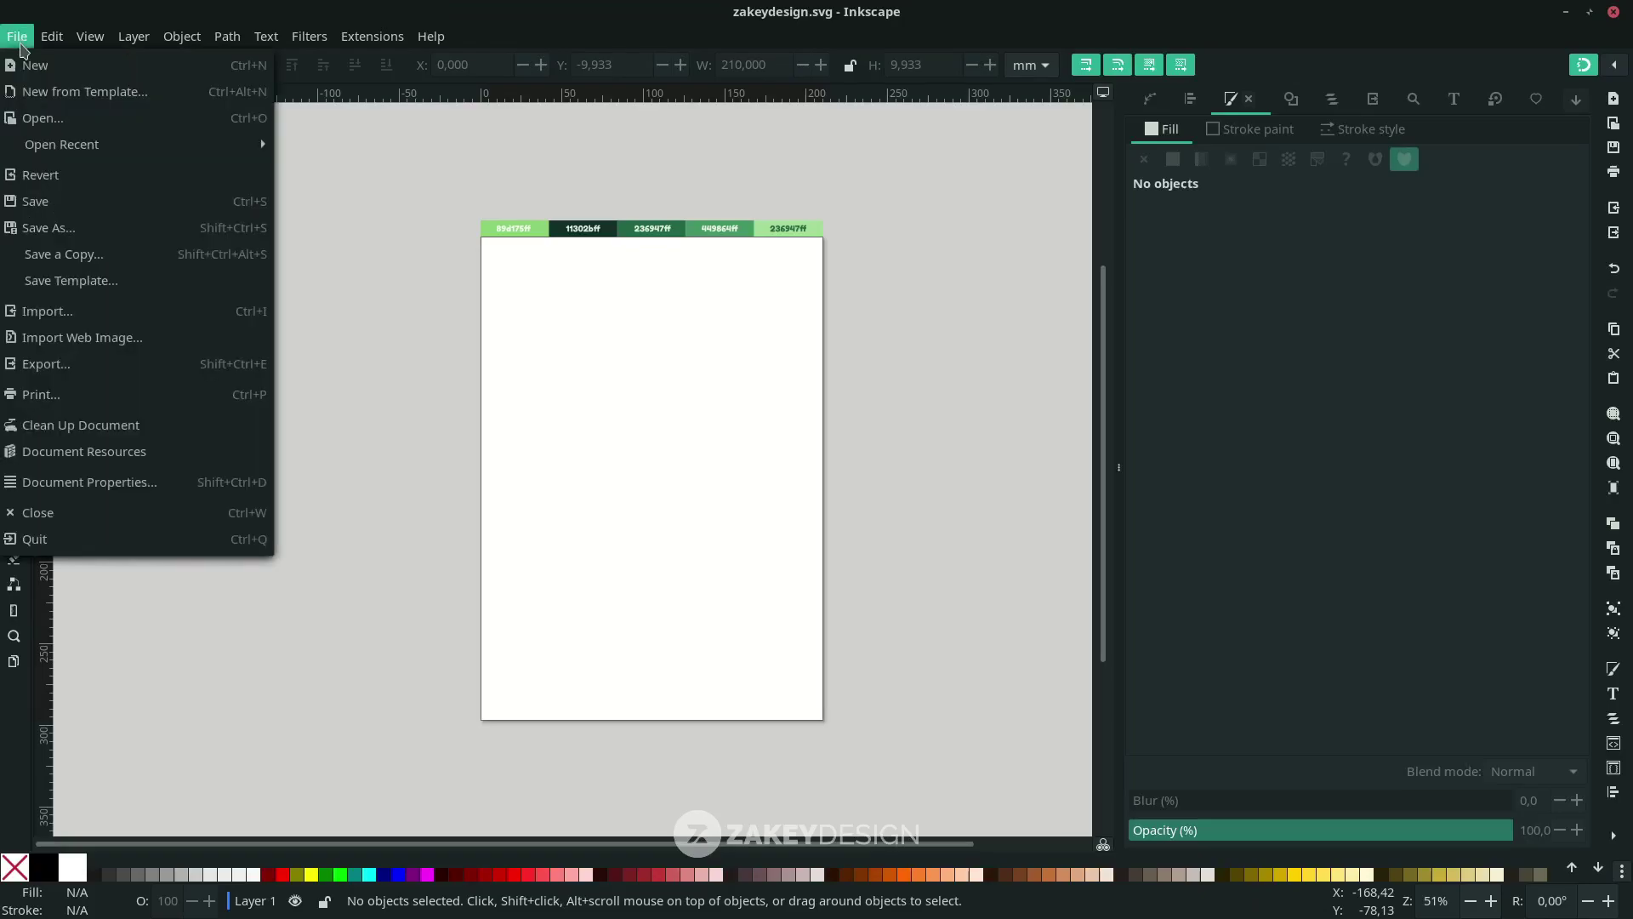
left_click(89, 311)
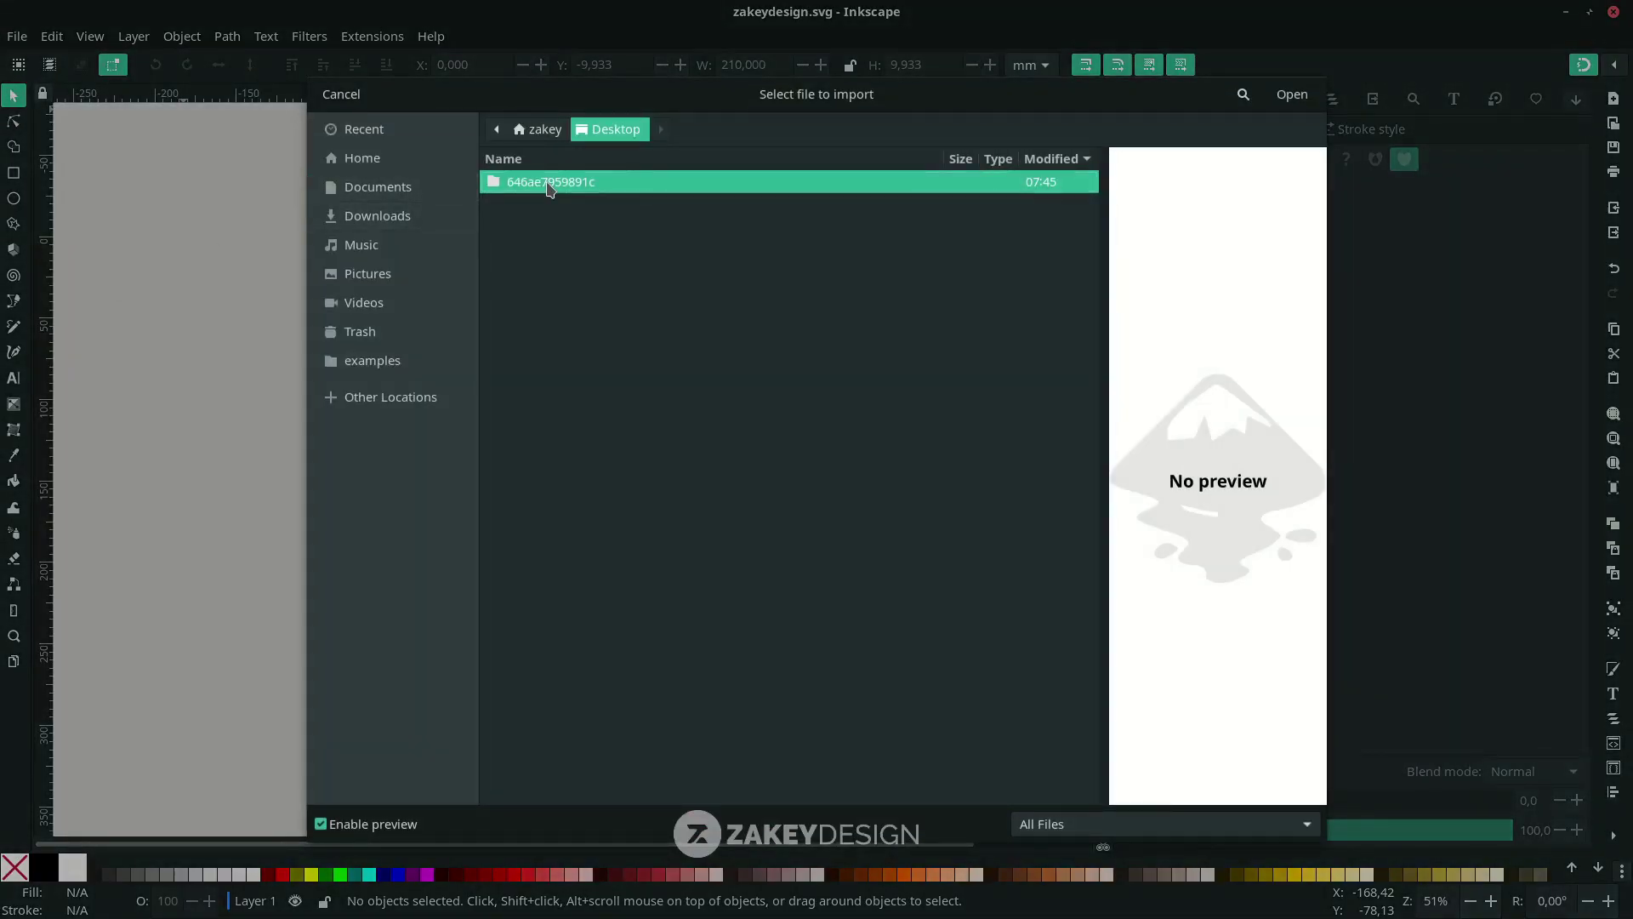
double_click(549, 184)
left_click(586, 209)
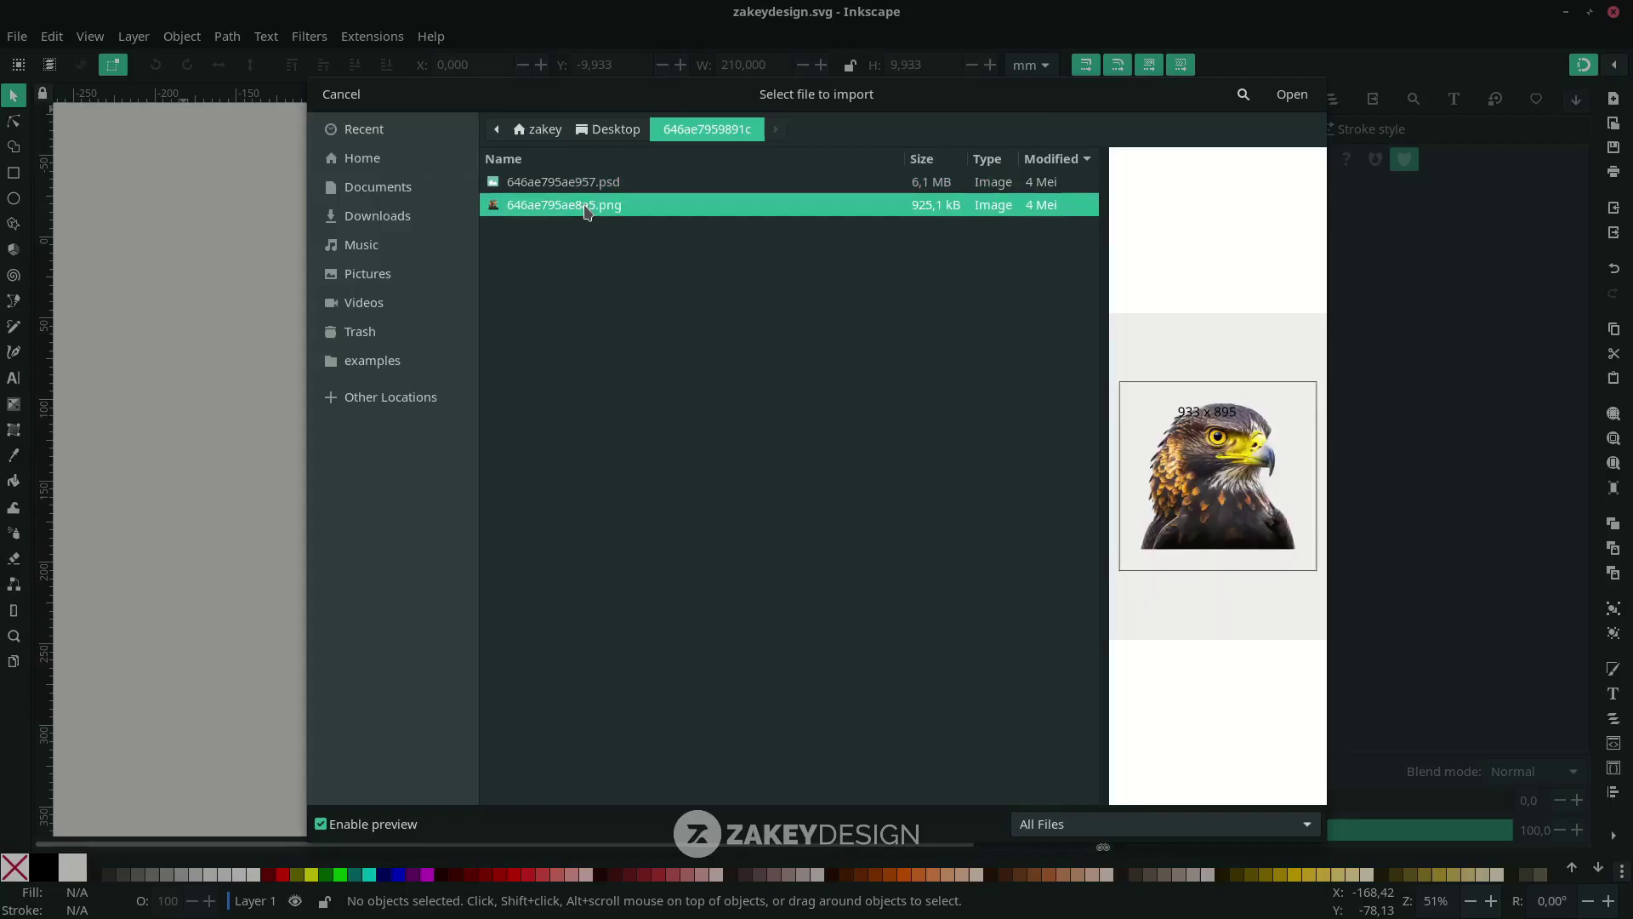
double_click(585, 207)
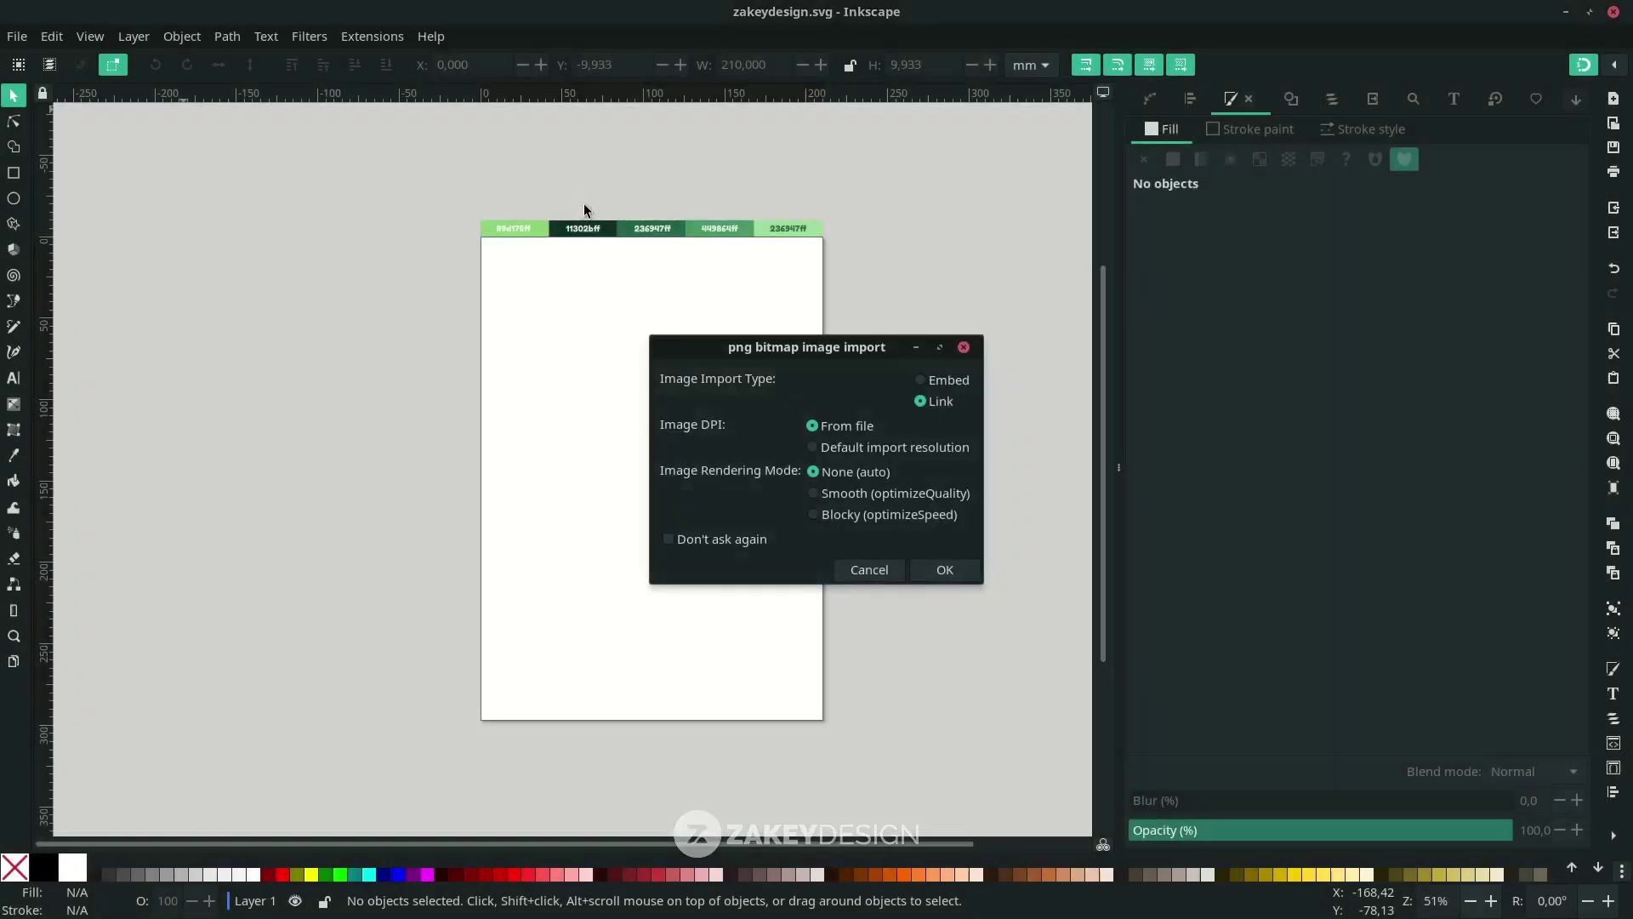
left_click(946, 570)
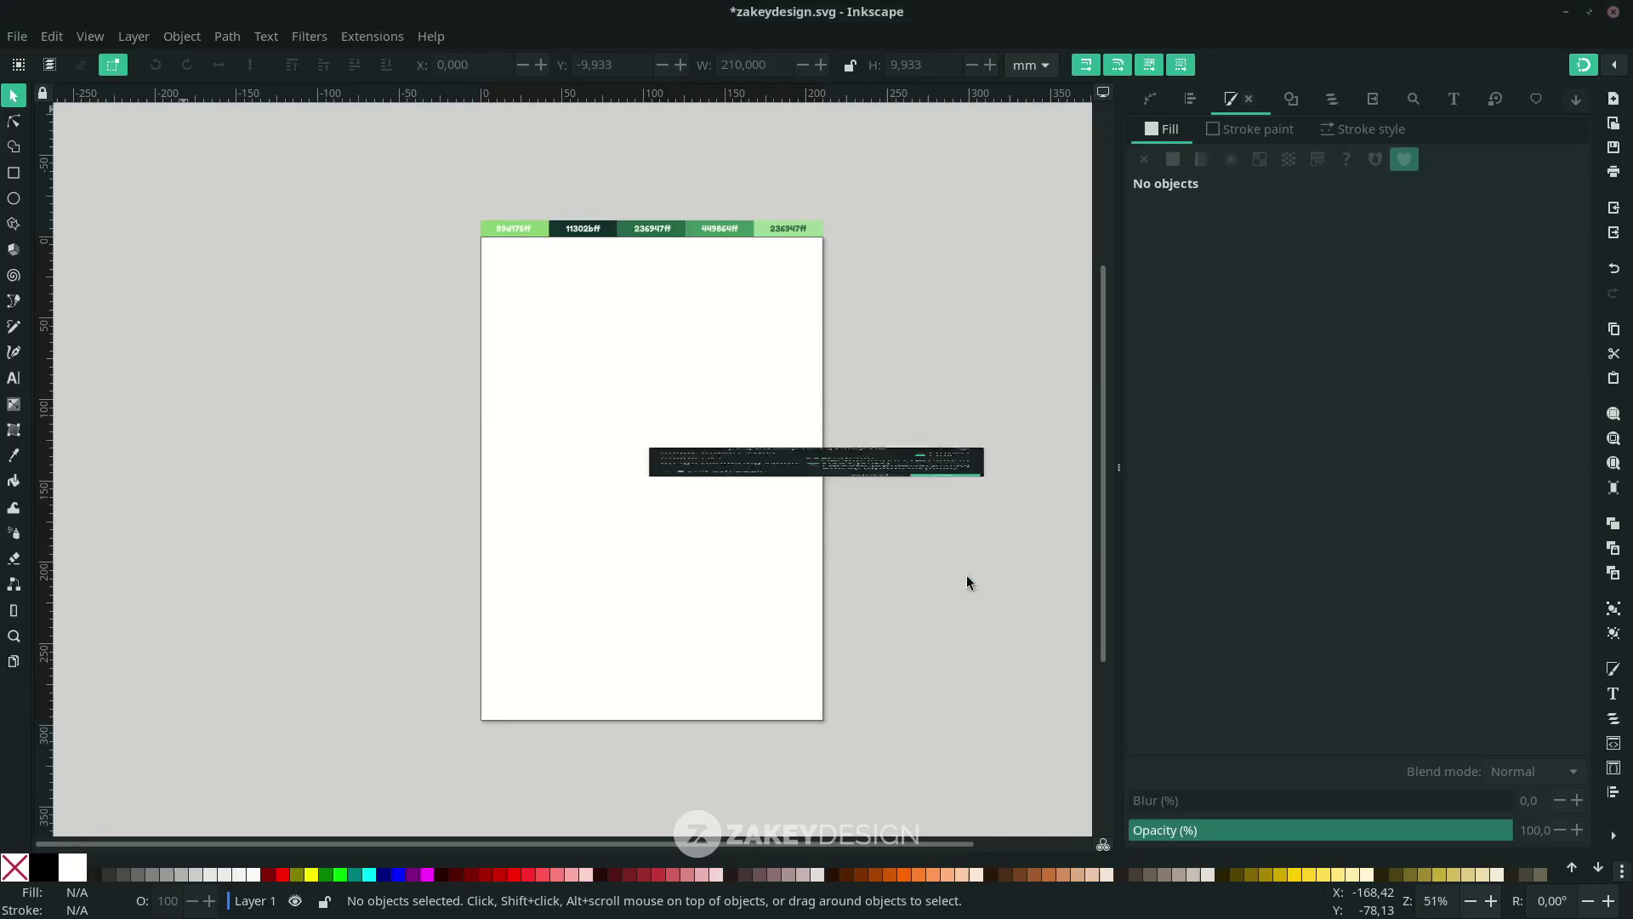
Scale the eagle image about its centre to about 208.6 × 200.1 mm within the page width, and turn snapping off
key("Escape")
left_click(699, 482)
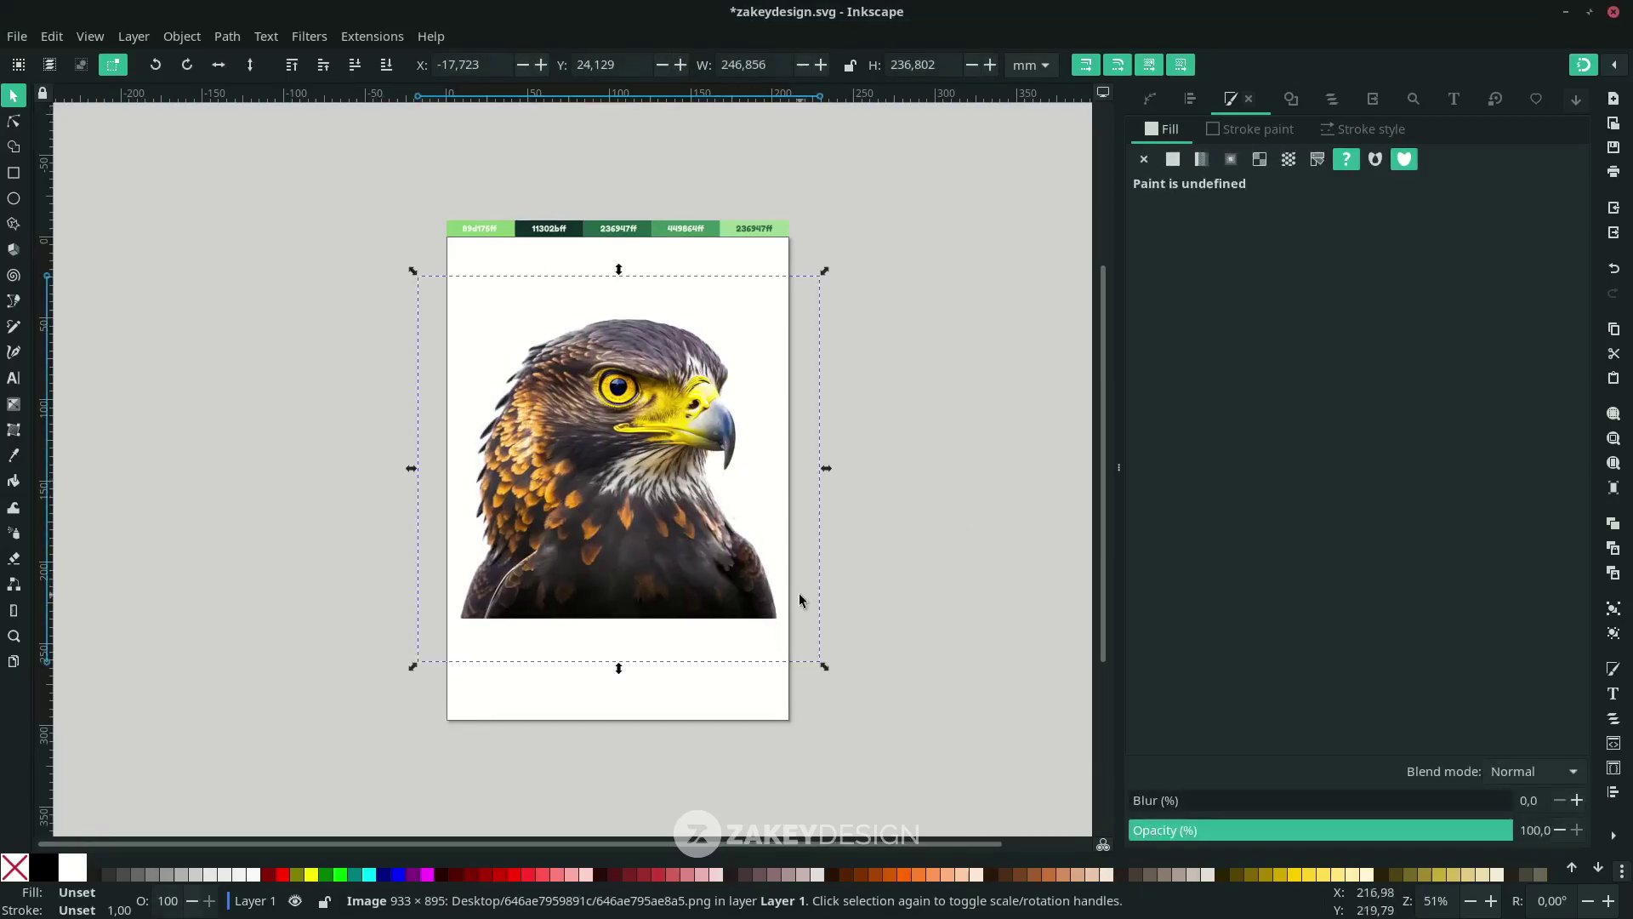
left_click_drag(830, 672, 795, 655)
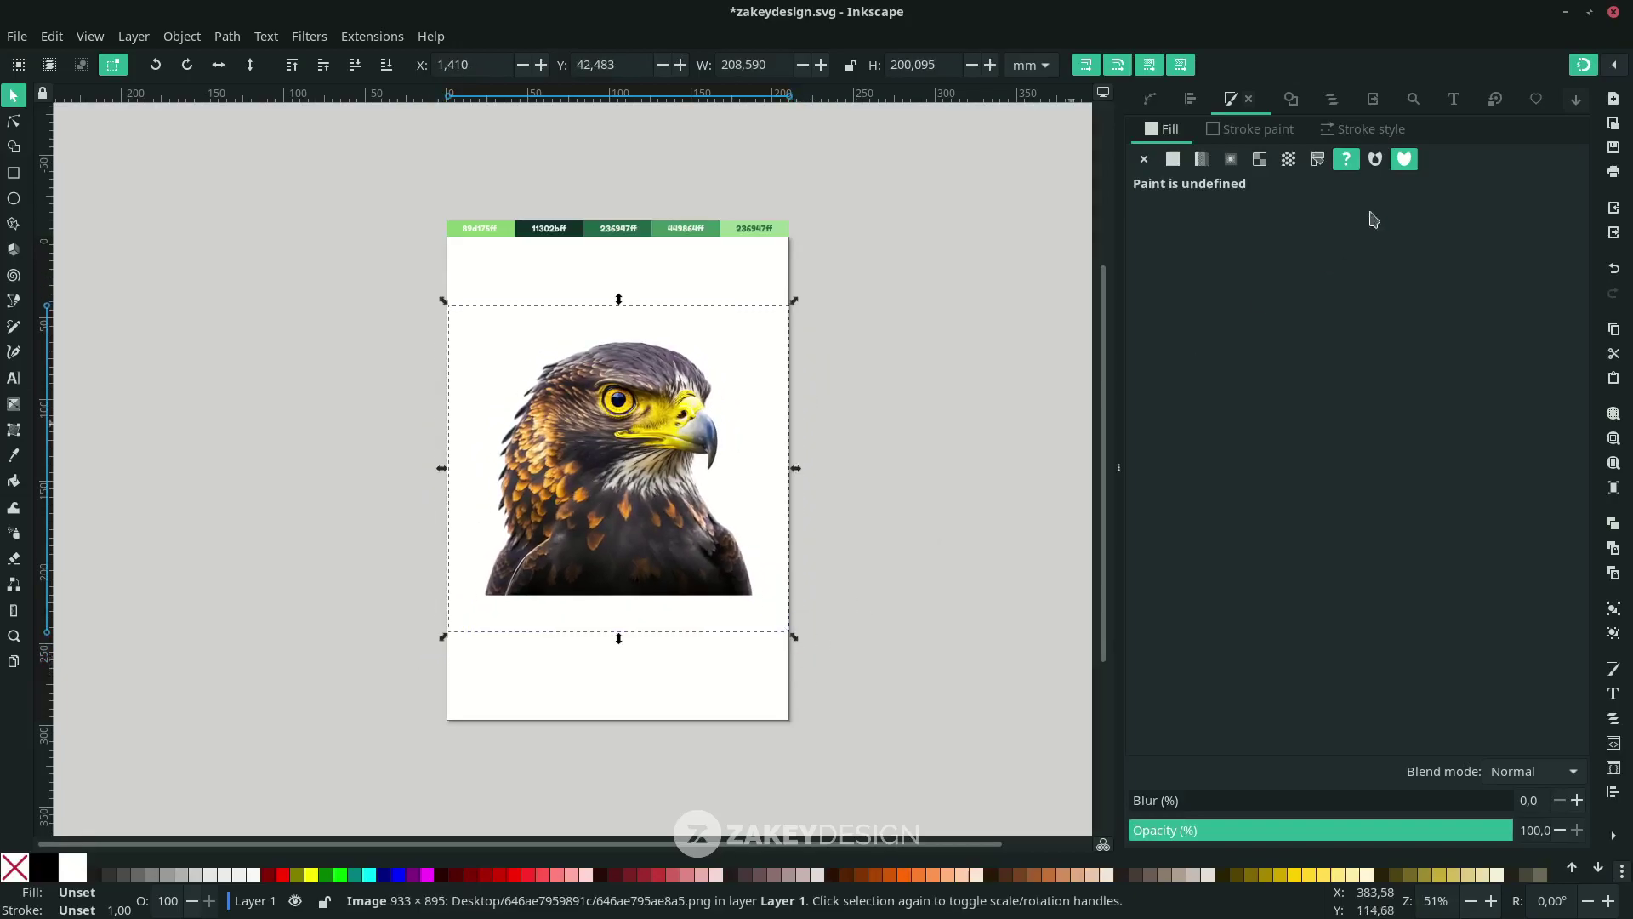
left_click(1583, 67)
Trace the eagle image in a single scan with Brightness cutoff at threshold 0.993 to make a solid silhouette
left_click(228, 36)
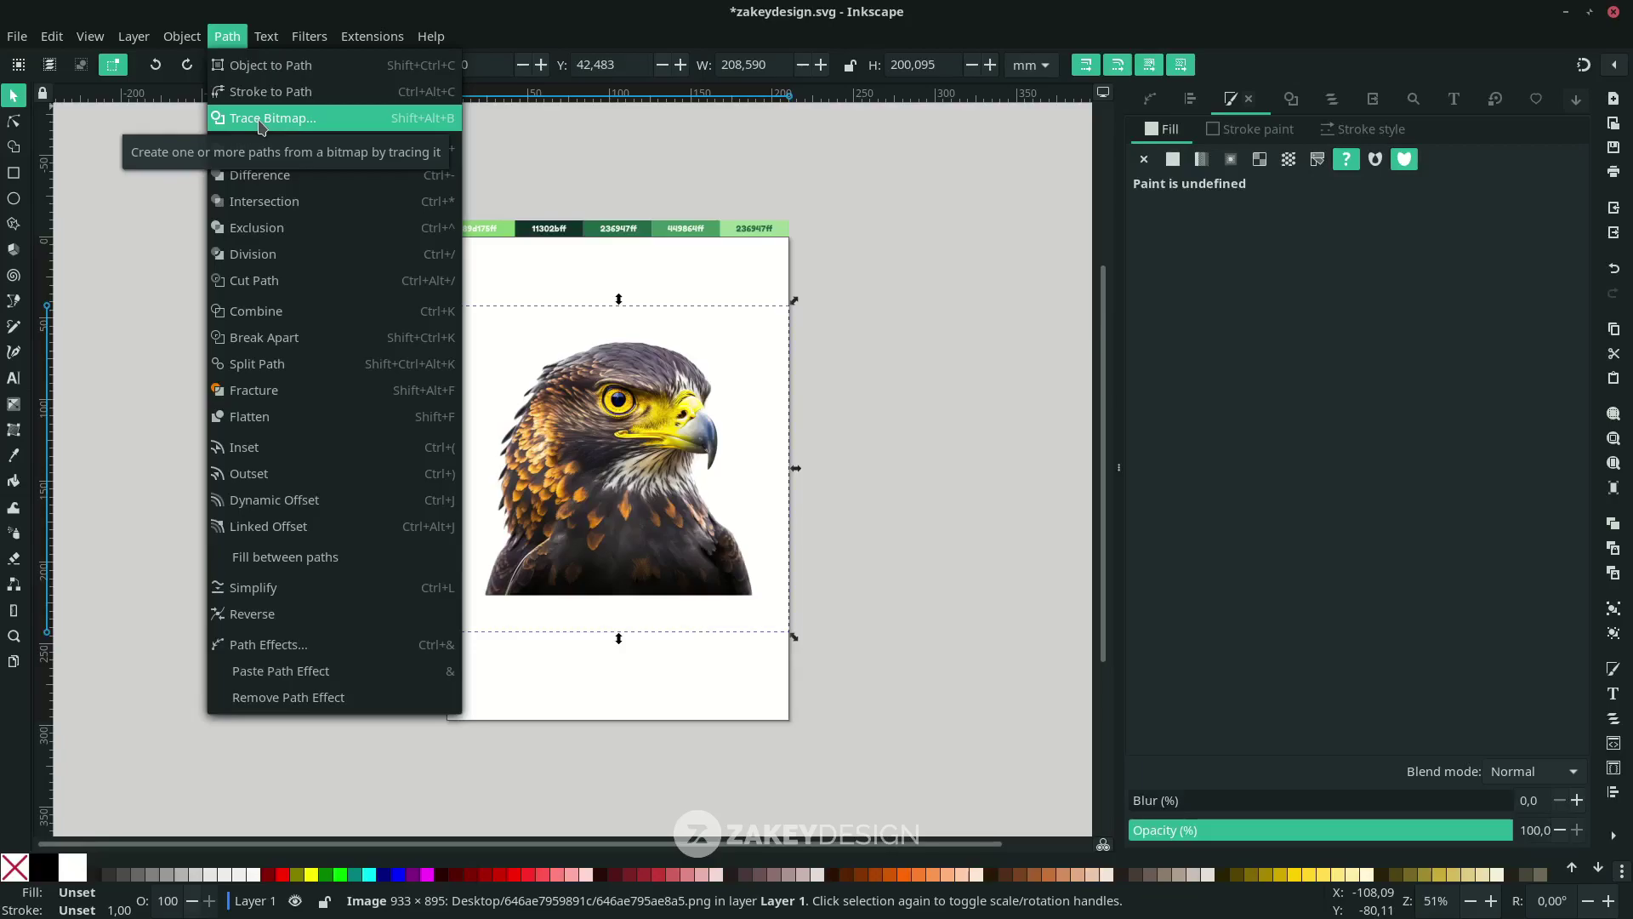
left_click(260, 120)
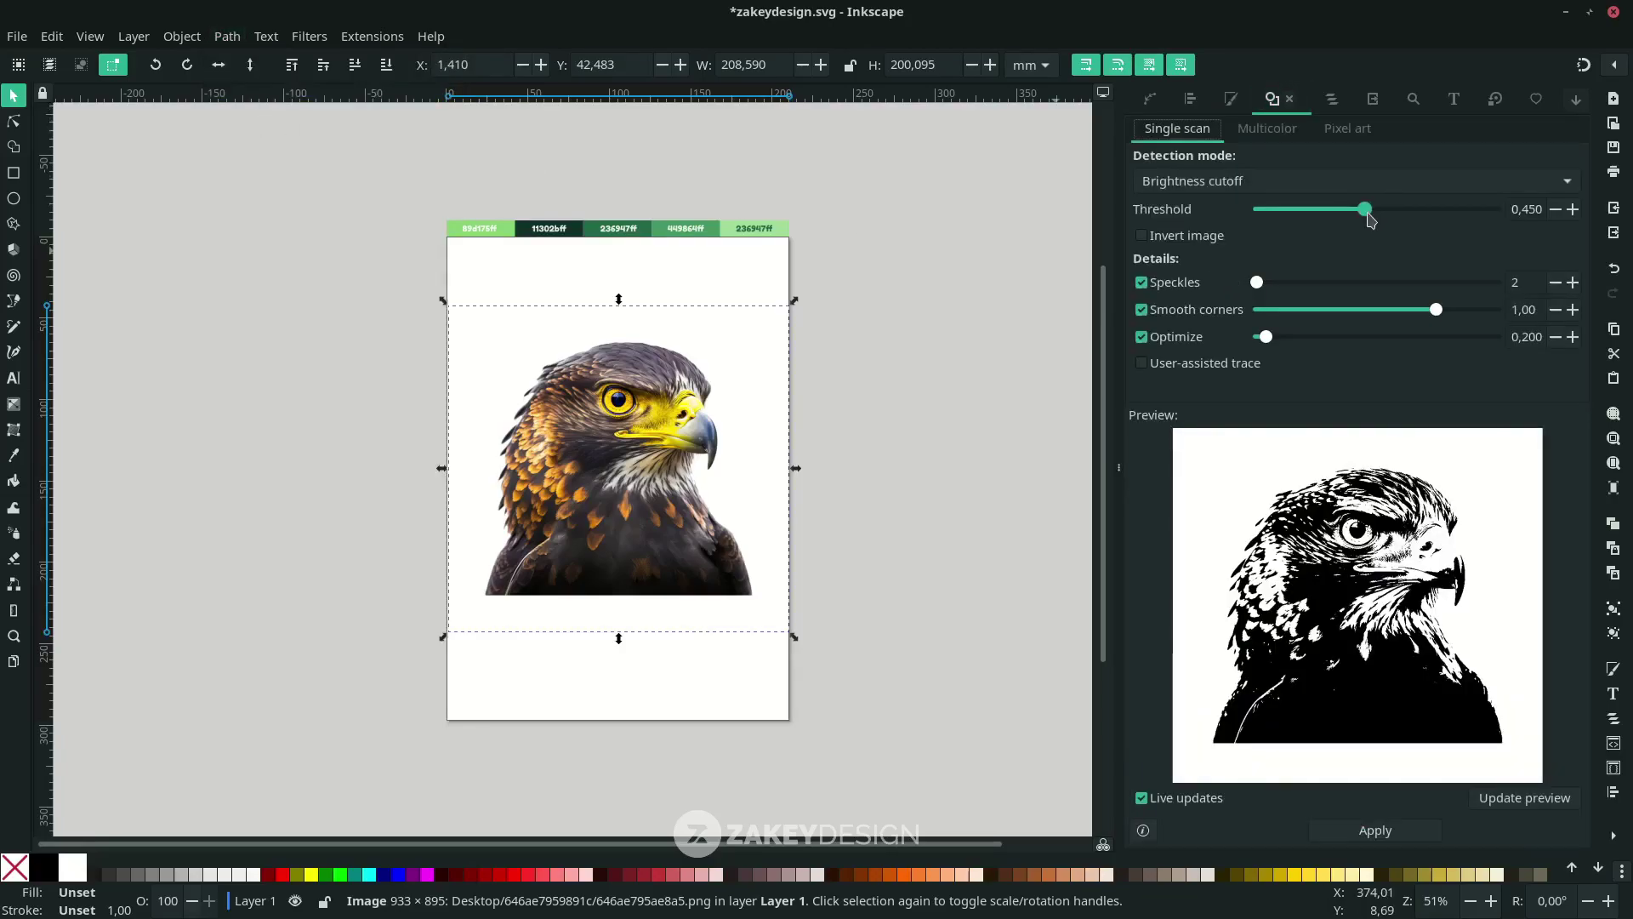
left_click_drag(1368, 213, 1500, 216)
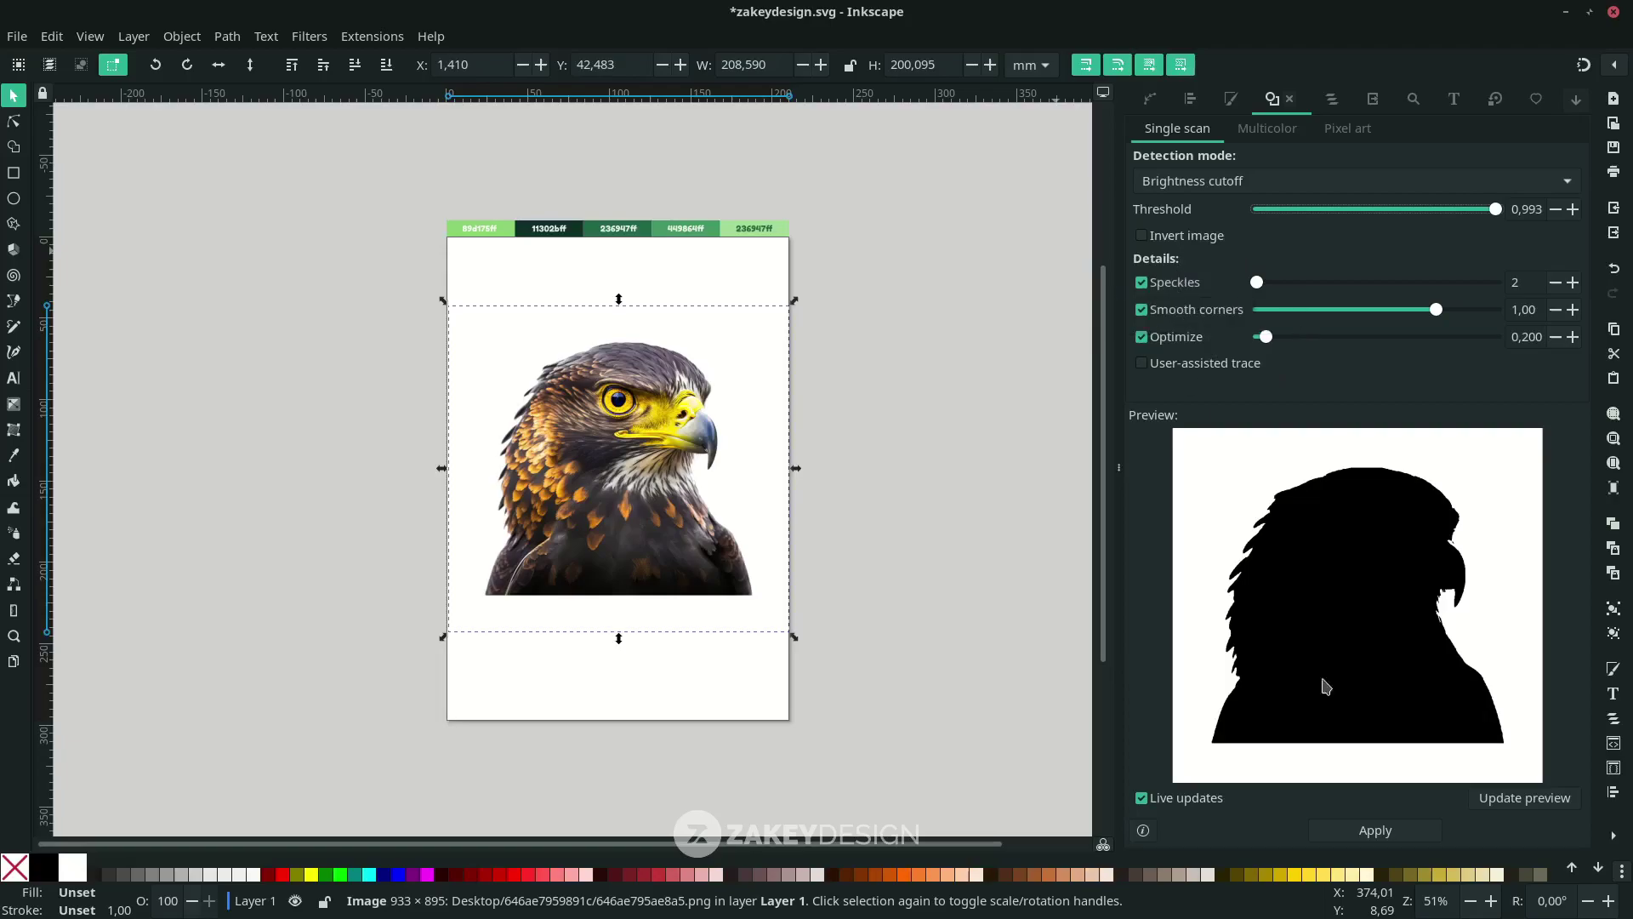
left_click(1370, 841)
Move the traced silhouette beside the eagle image and show its nodes
left_click(876, 629)
left_click_drag(635, 480, 885, 475)
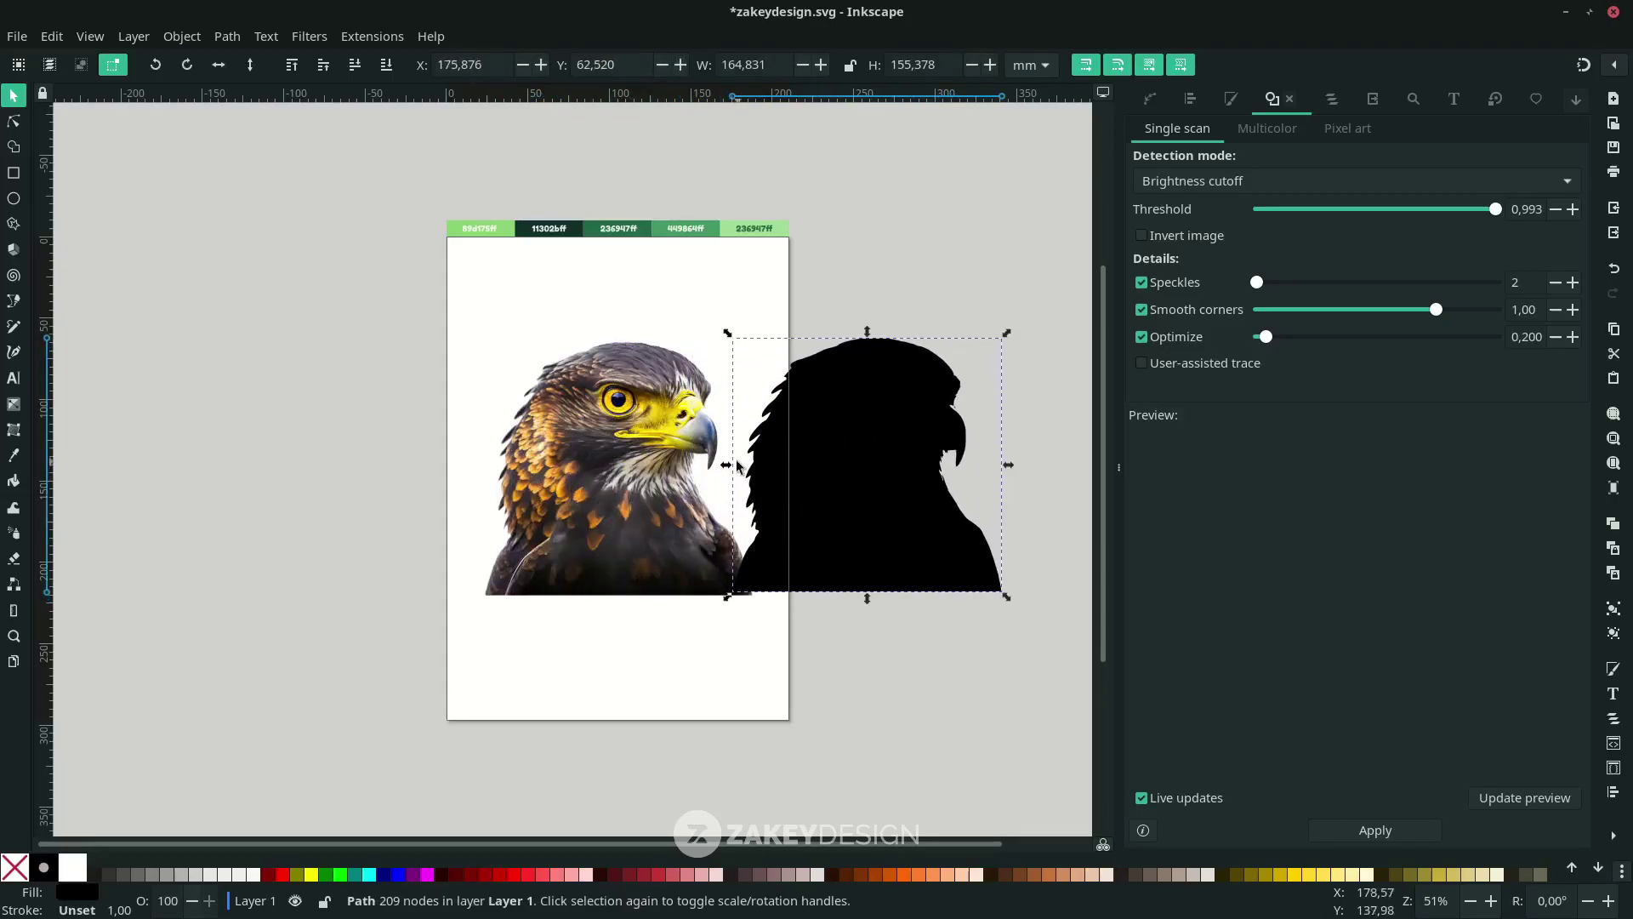
scroll(908, 474, "up", 1, "ctrl")
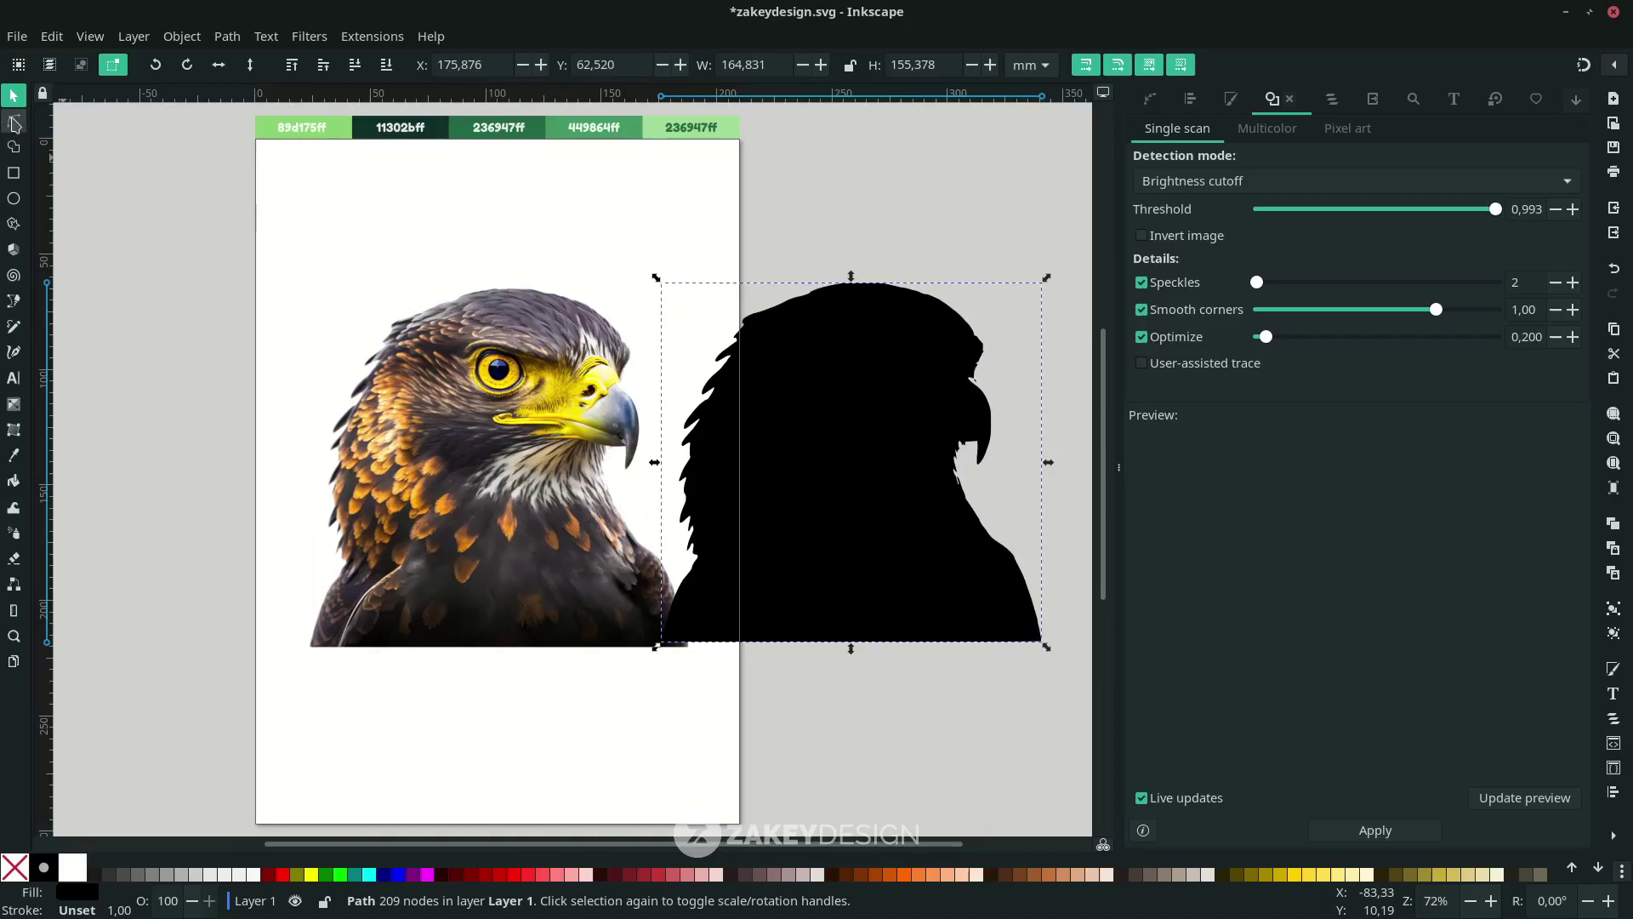
left_click(13, 124)
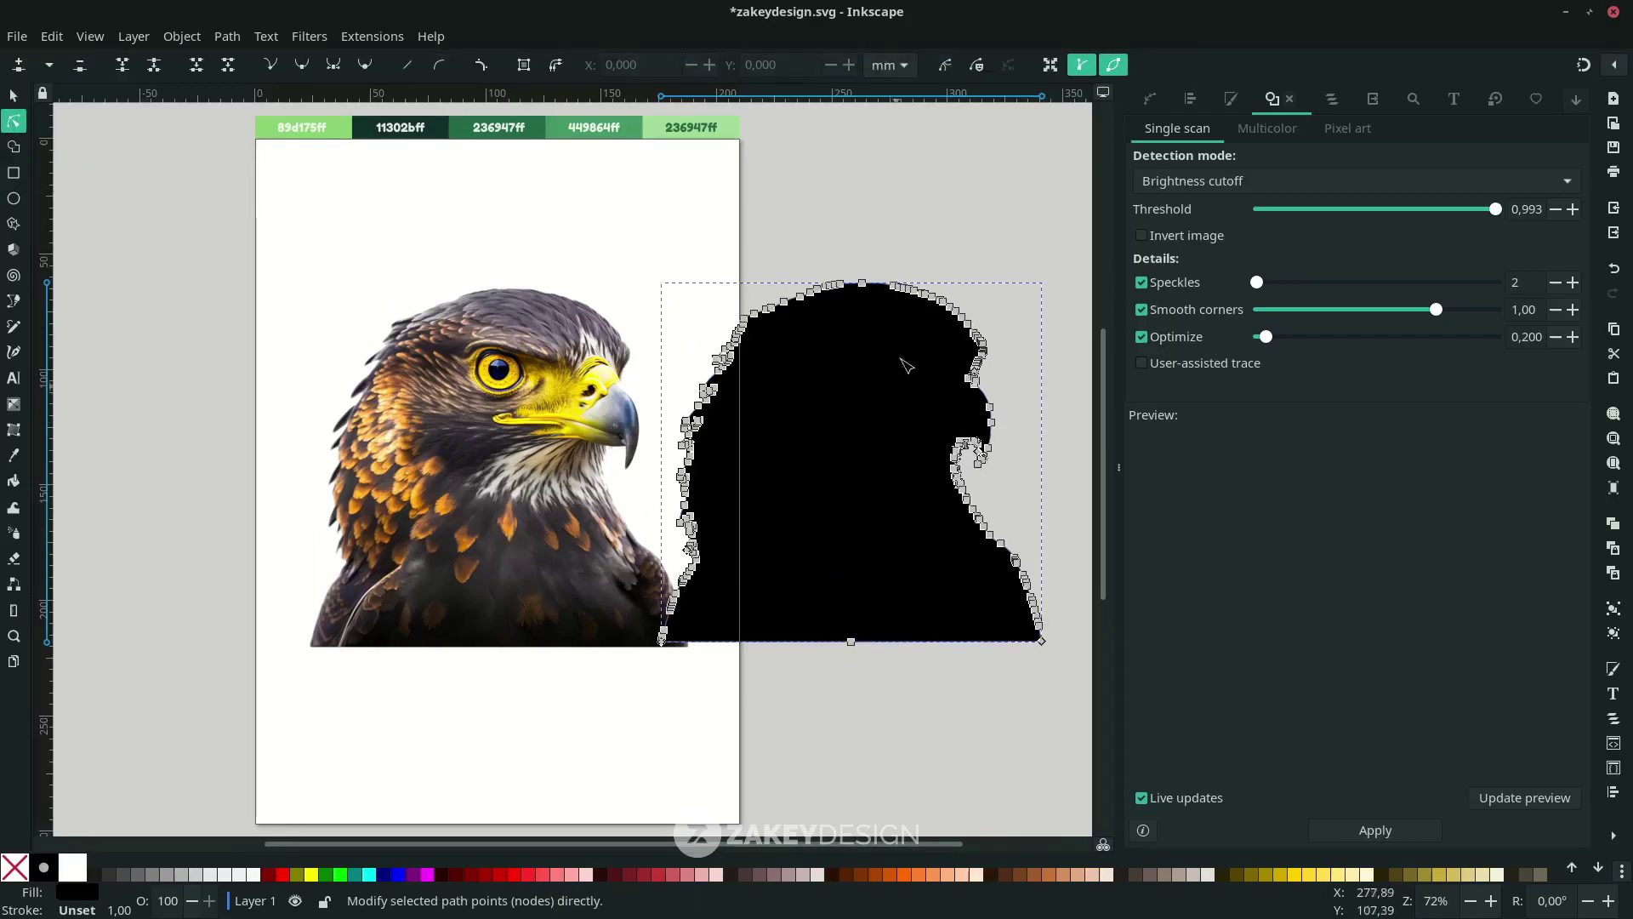
Delete the original eagle image and move the silhouette back onto the page at about X 22.7, Y 58.7 mm
left_click(530, 366)
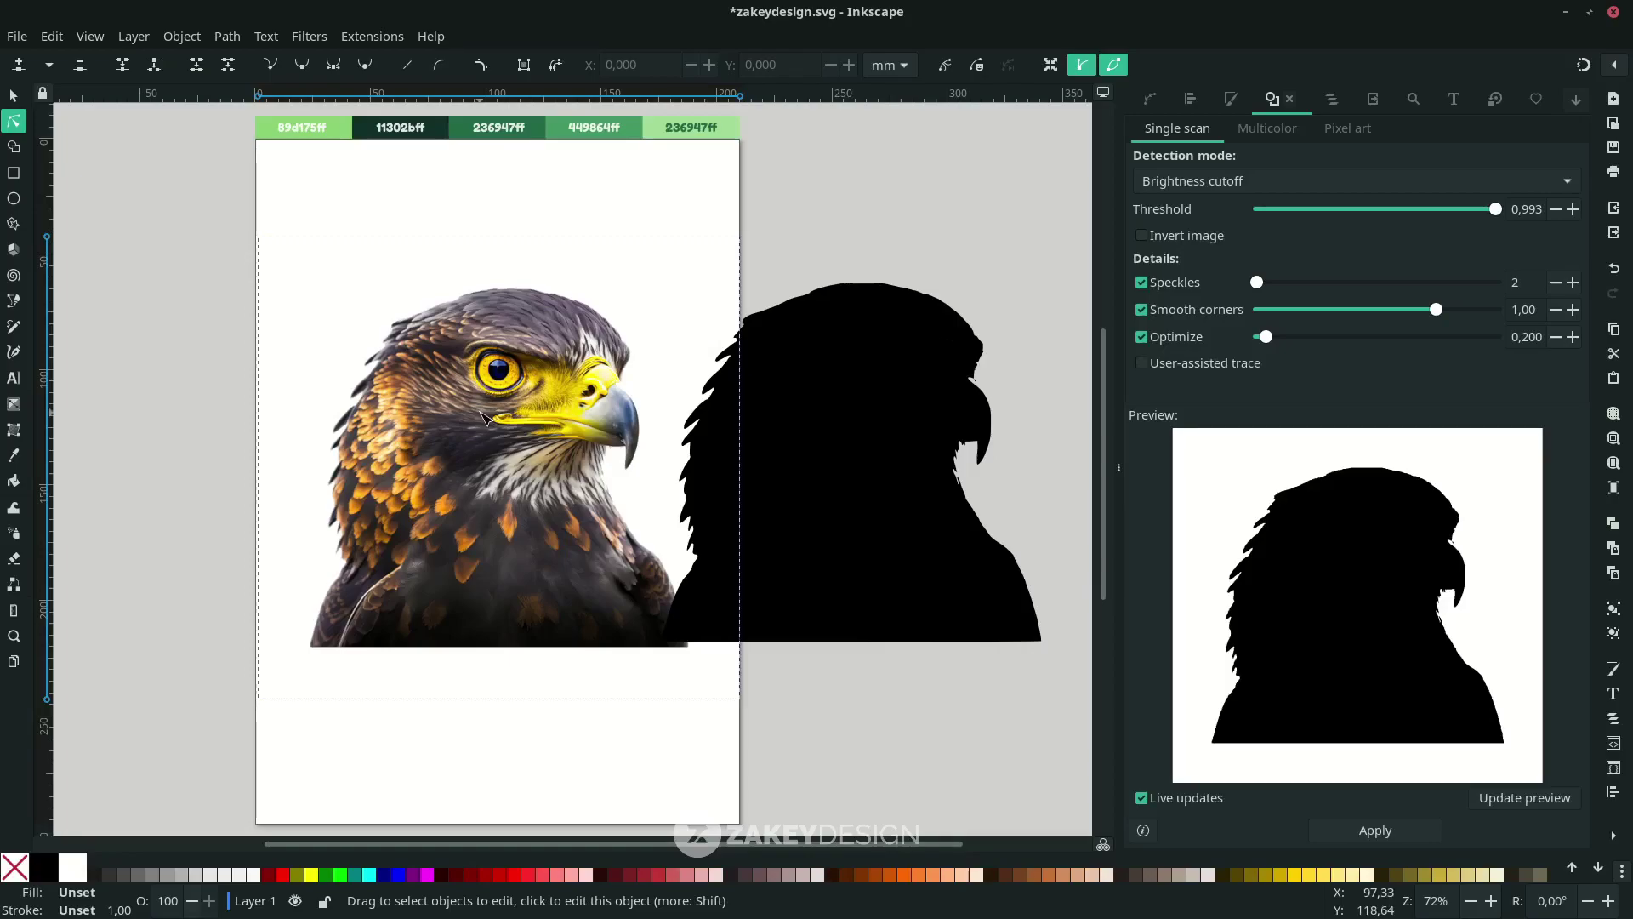
left_click(13, 100)
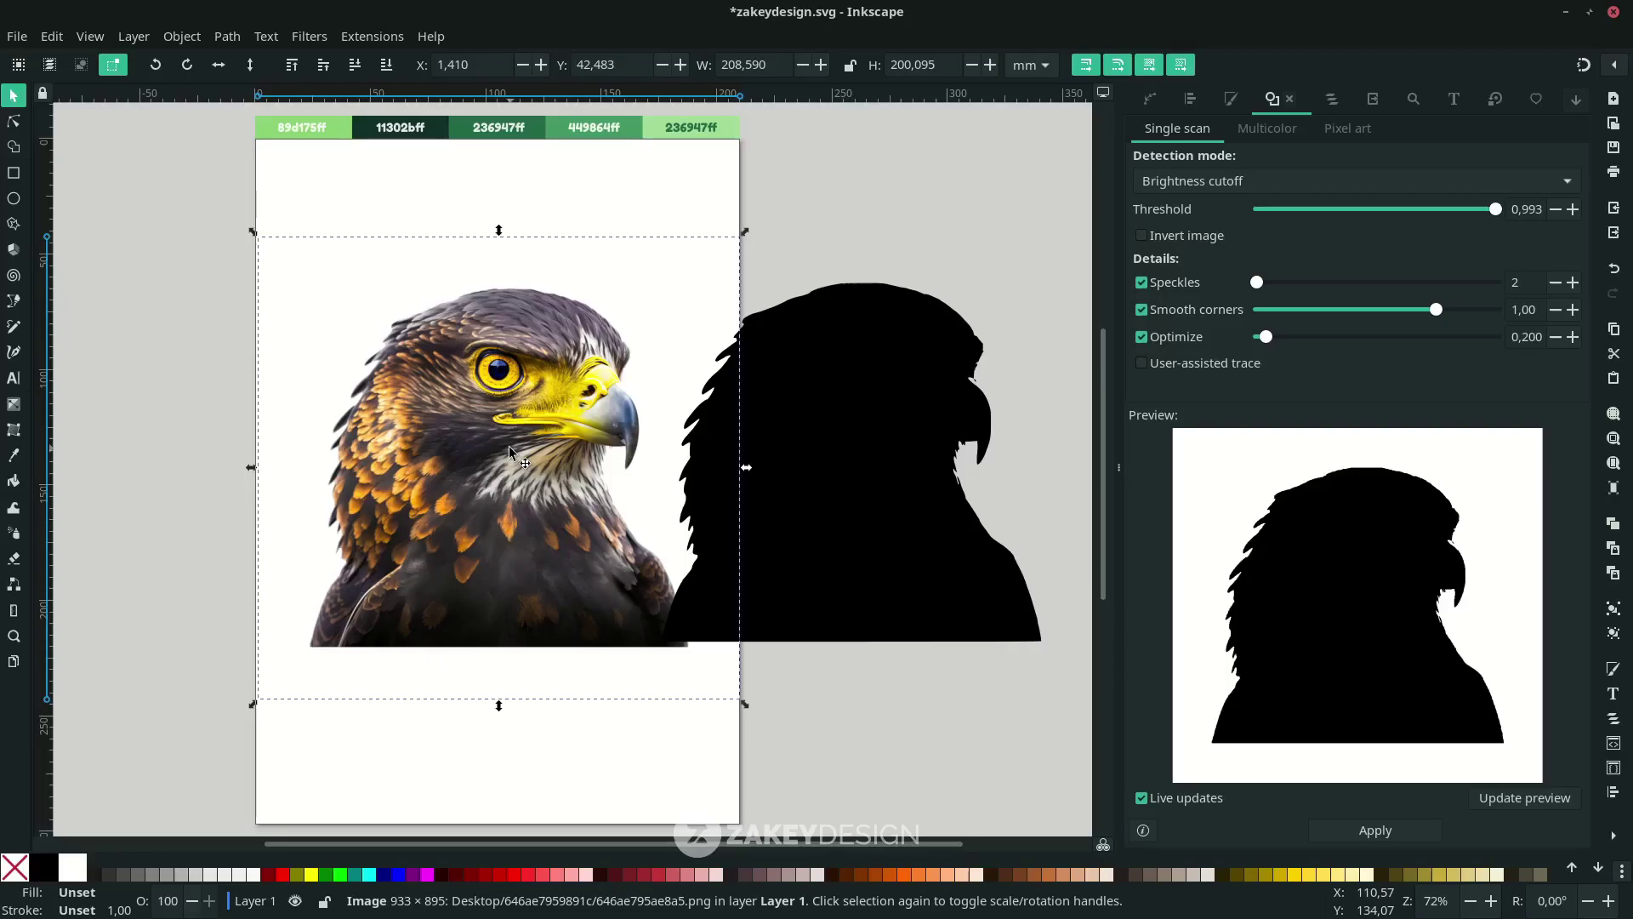
key("Delete")
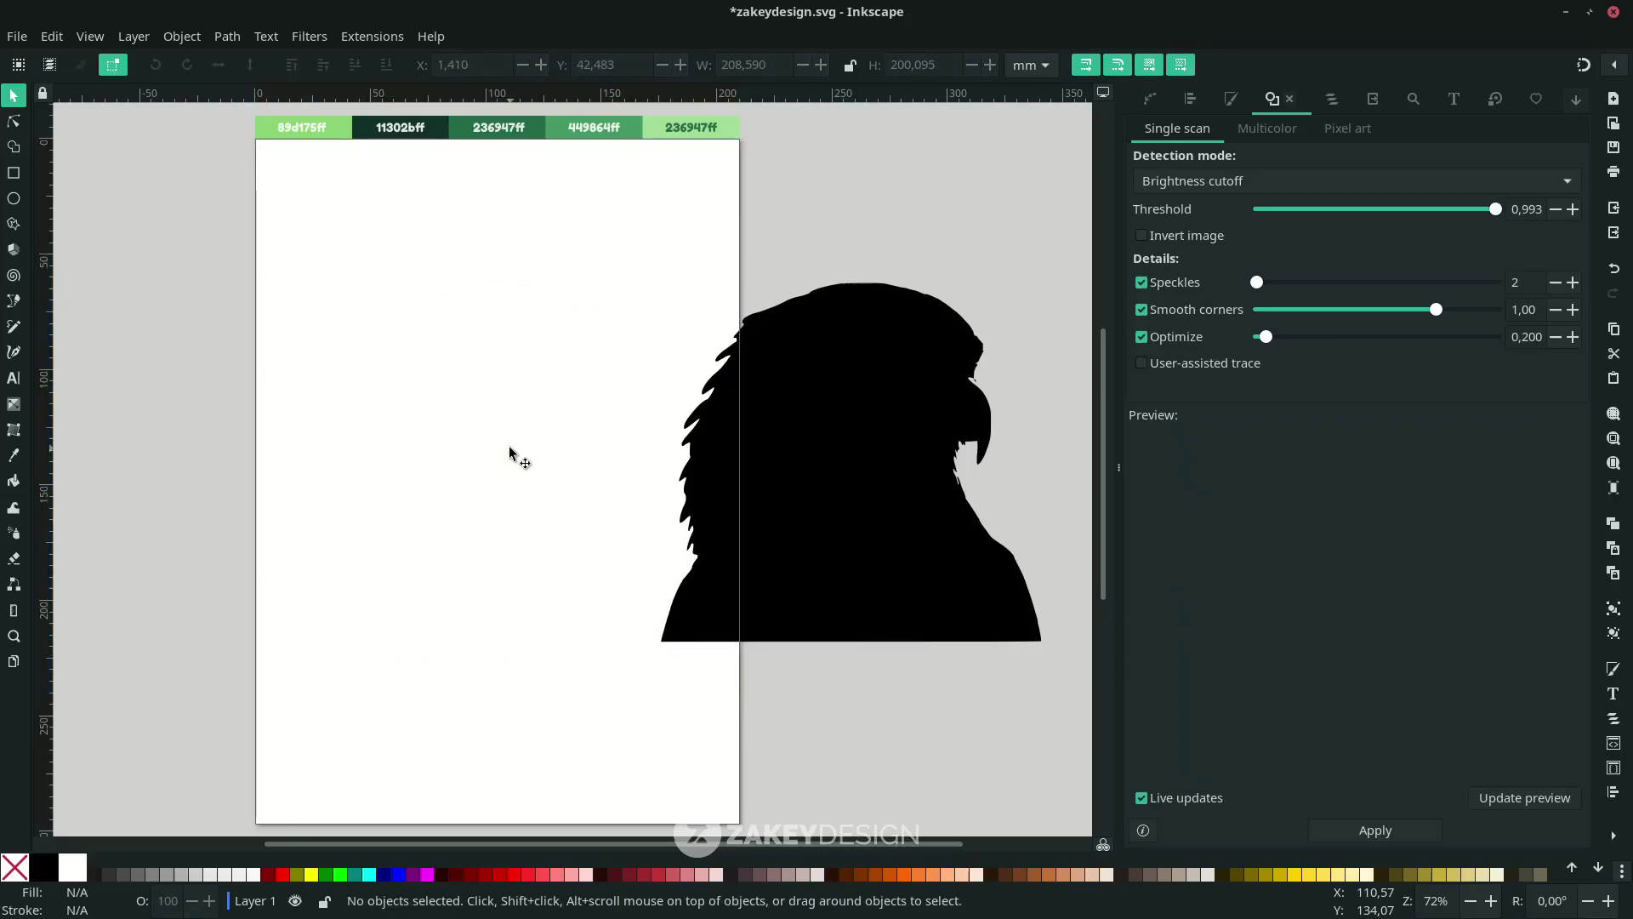
left_click(831, 458)
left_click_drag(831, 458, 467, 440)
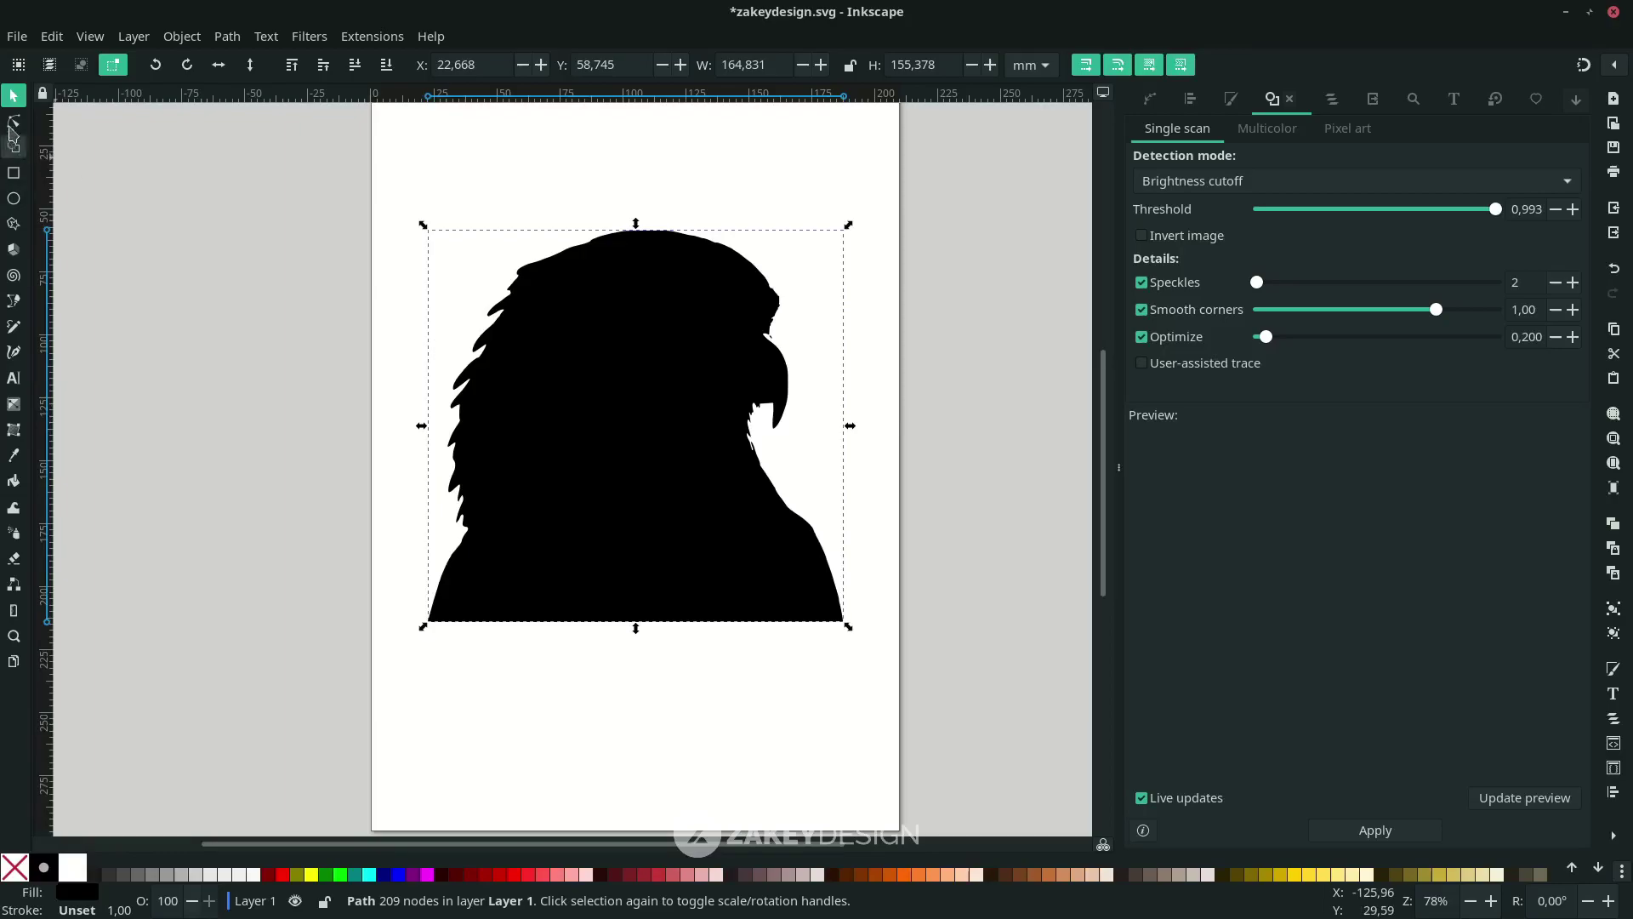
Examine the density of nodes around the whole outline of the silhouette
left_click(14, 124)
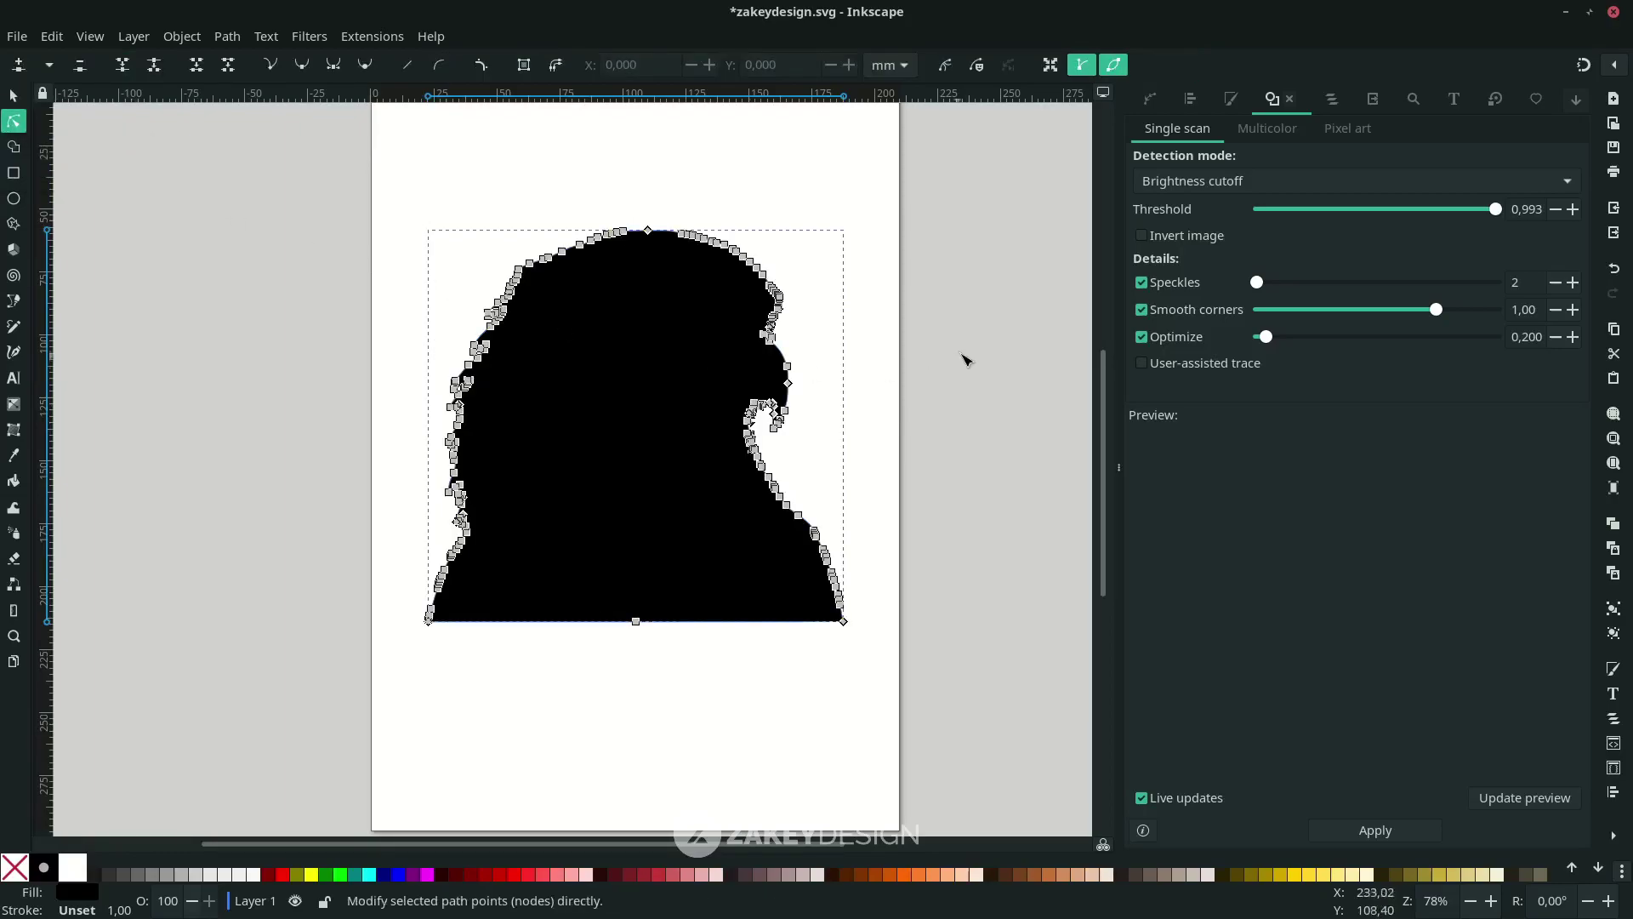
scroll(720, 328, "up", 2)
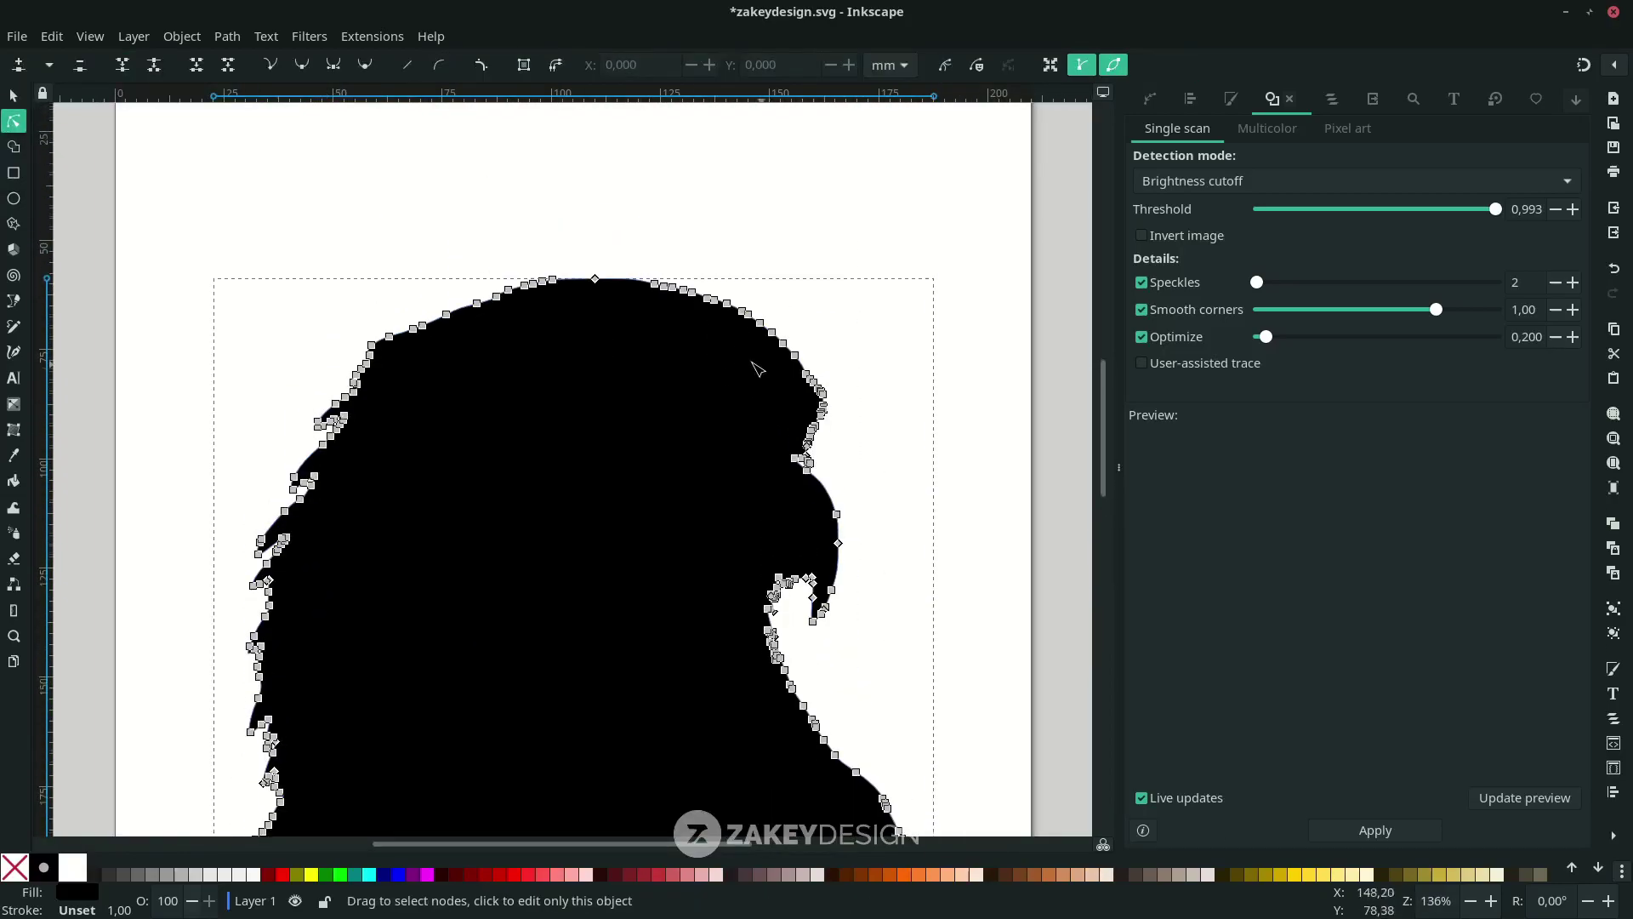
scroll(477, 377, "up", 2)
scroll(436, 281, "down", 2)
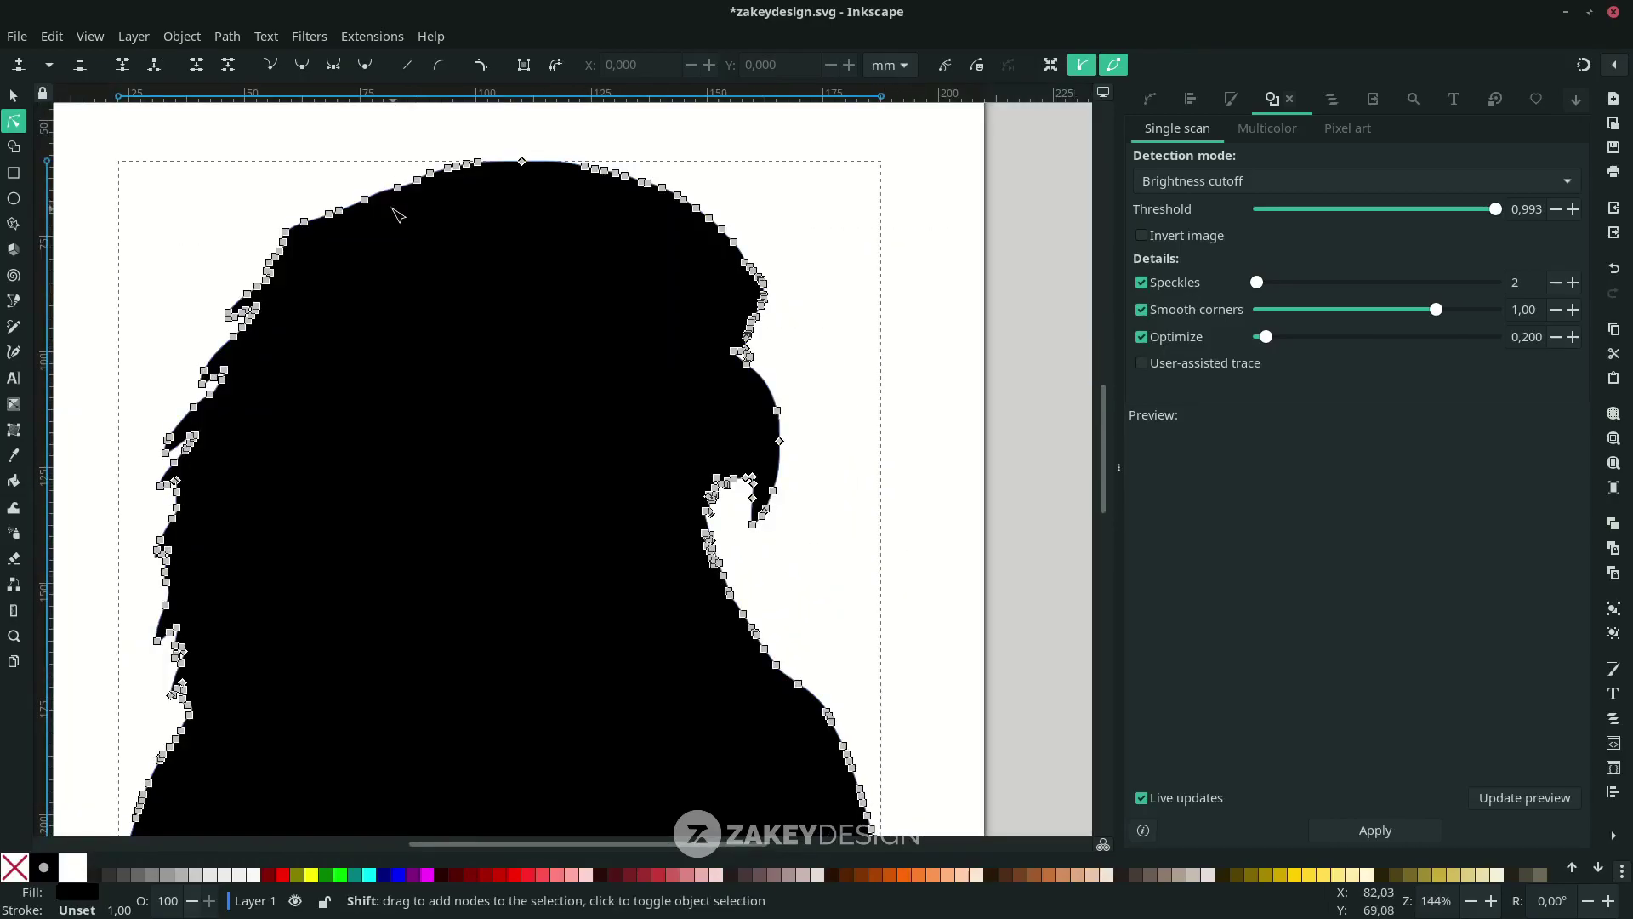
scroll(361, 252, "left", 1)
scroll(368, 358, "down", 4)
scroll(369, 357, "up", 4)
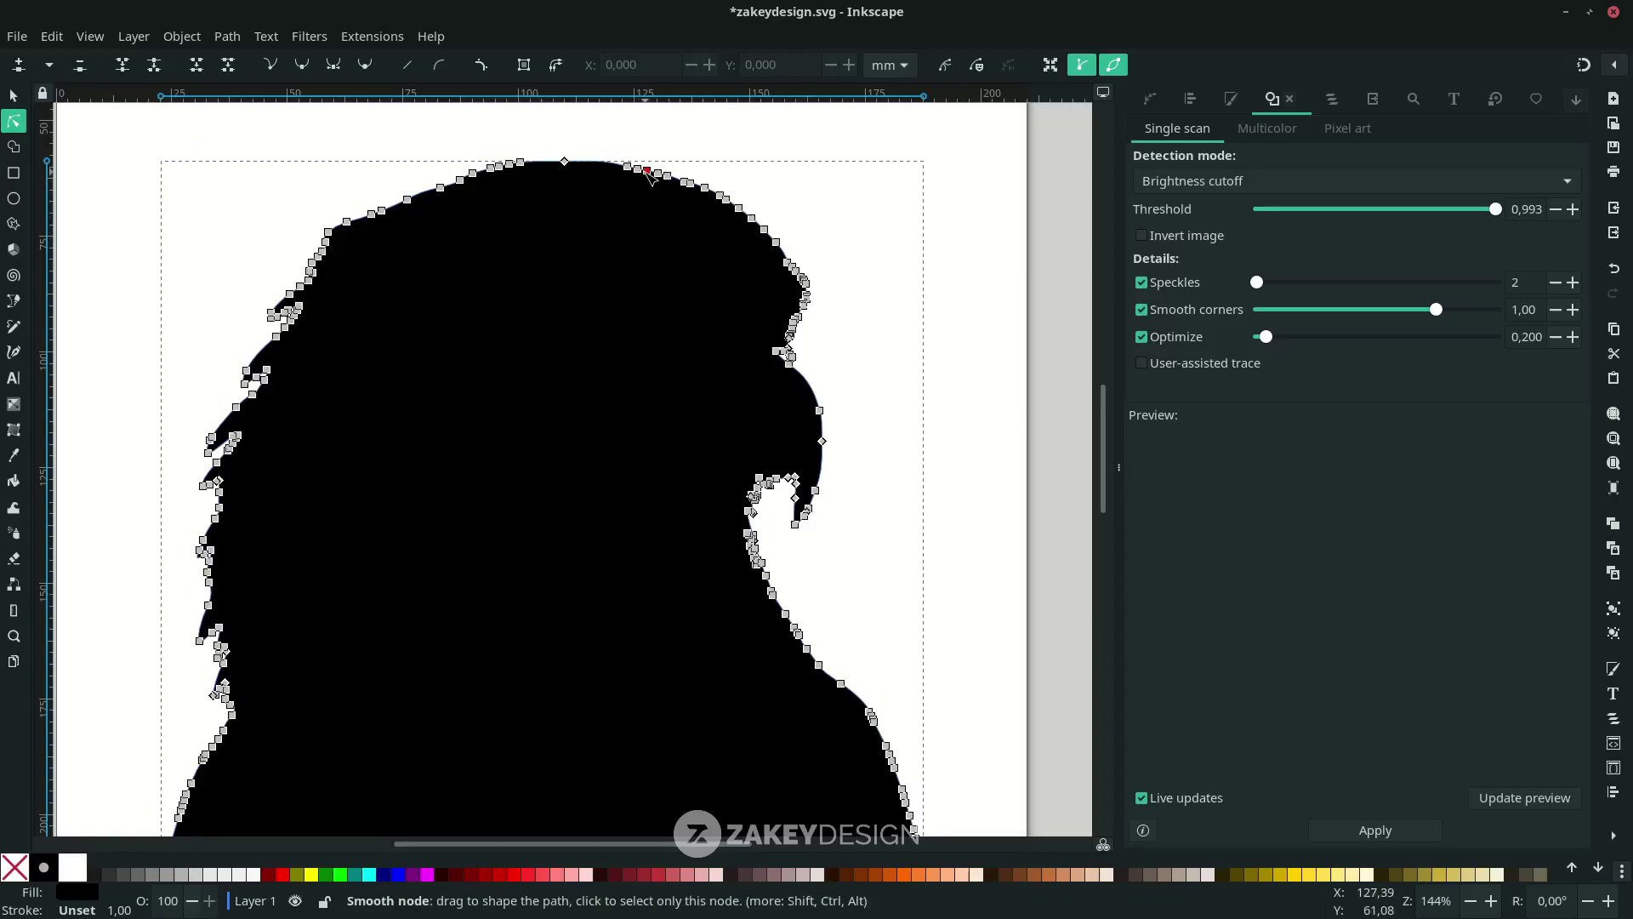
scroll(564, 425, "down", 2)
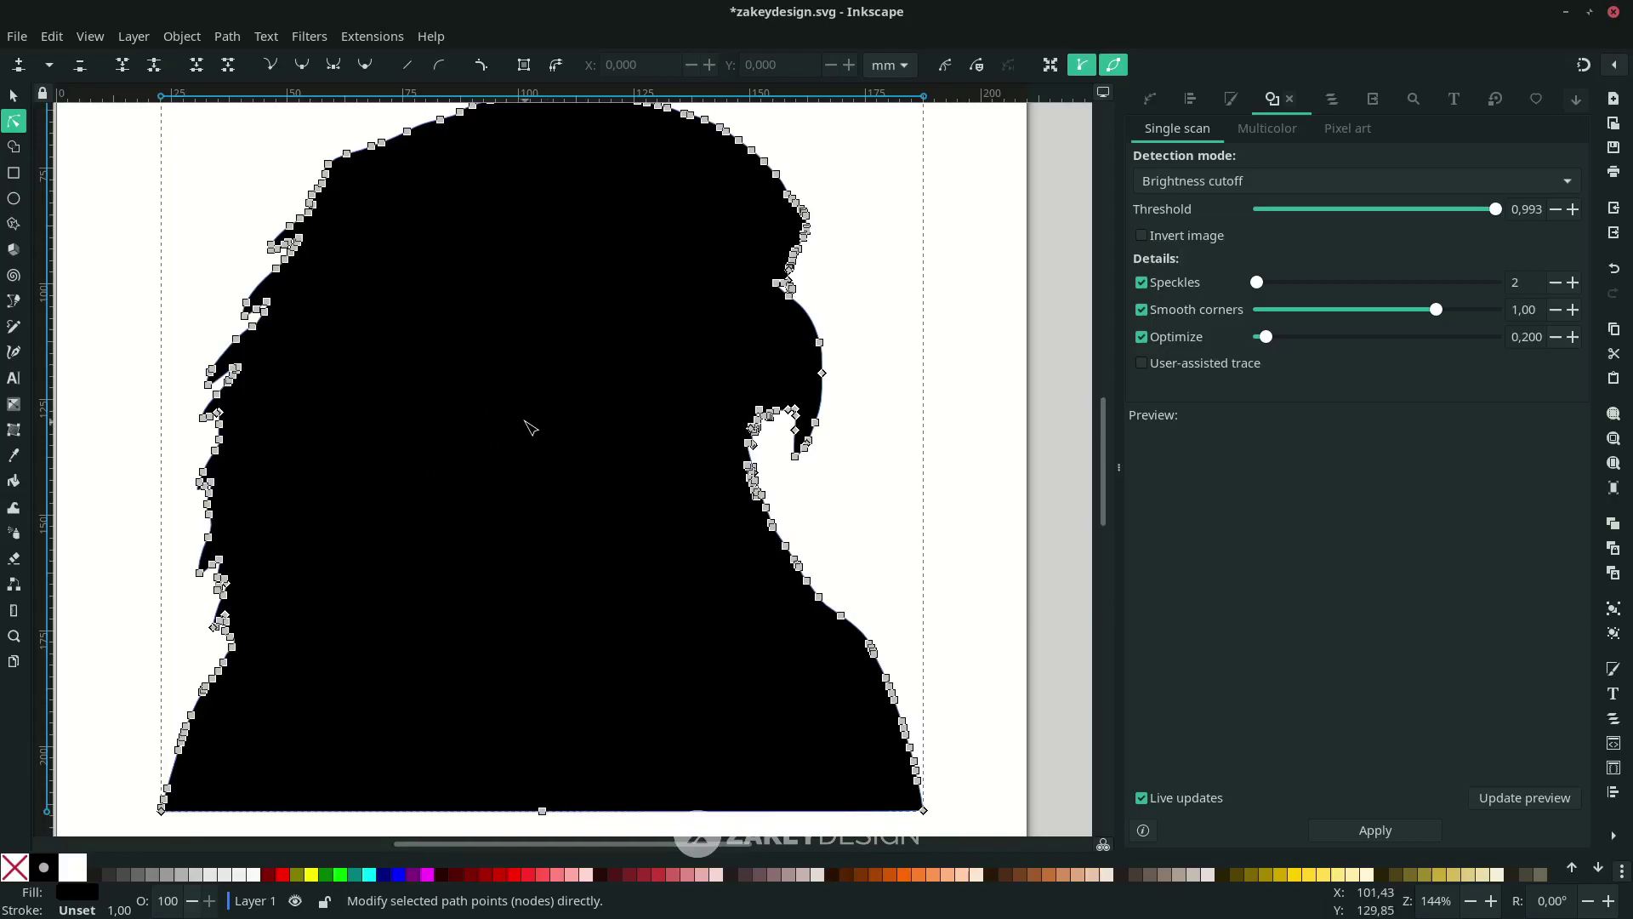
Simplify the silhouette path and check its new nodes along the head and feather outline
left_click(236, 38)
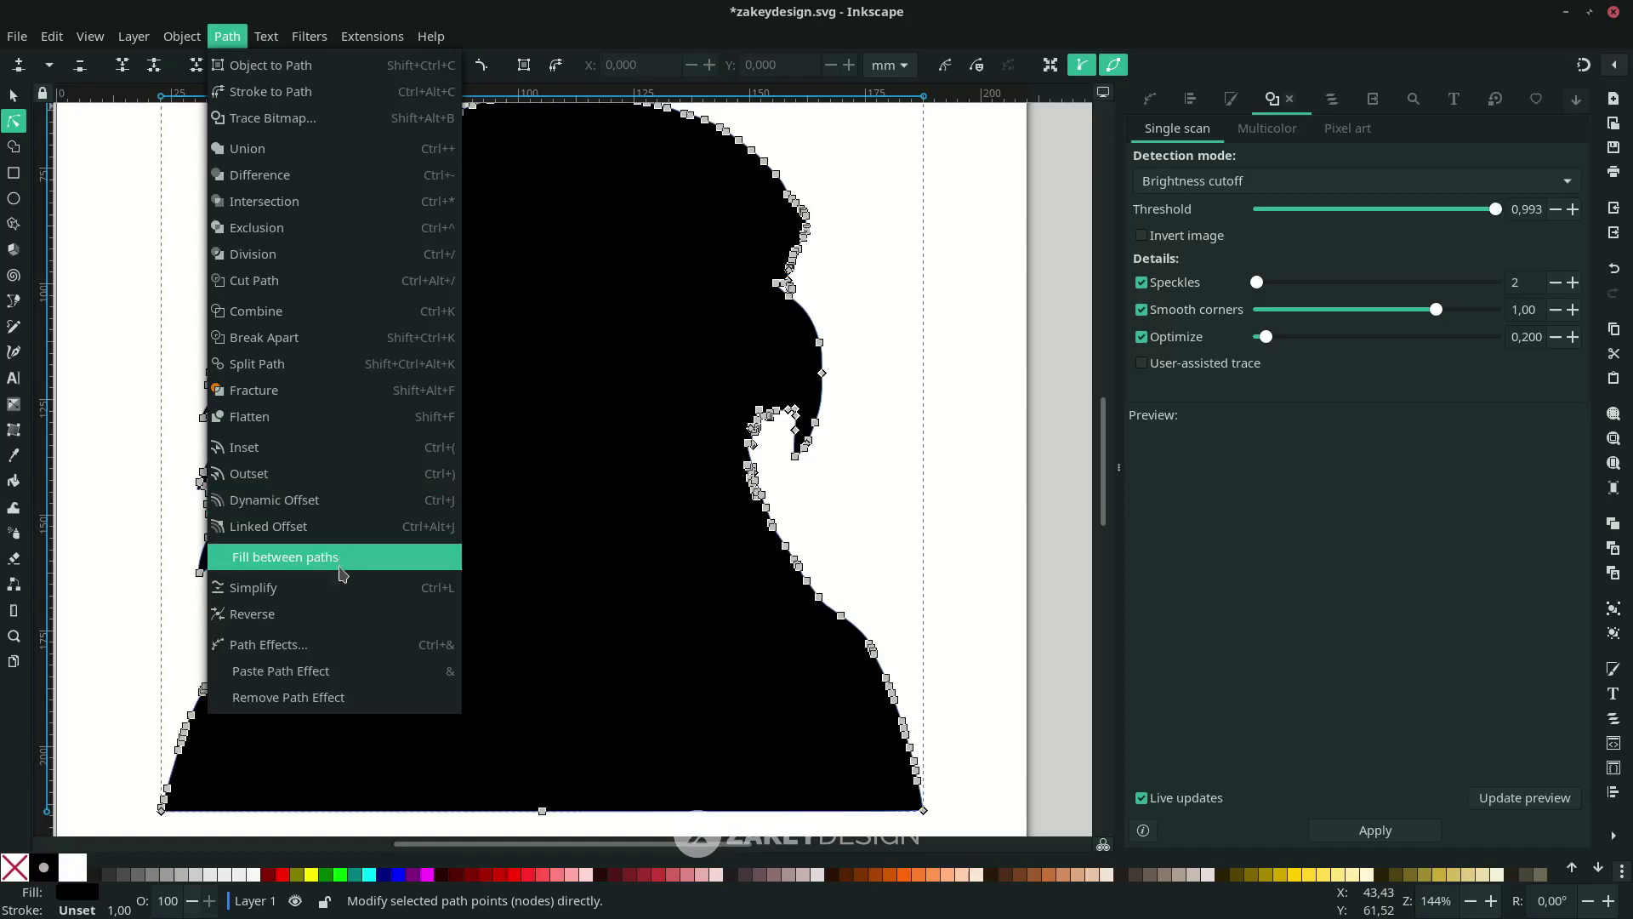
left_click(375, 588)
scroll(388, 536, "up", 1)
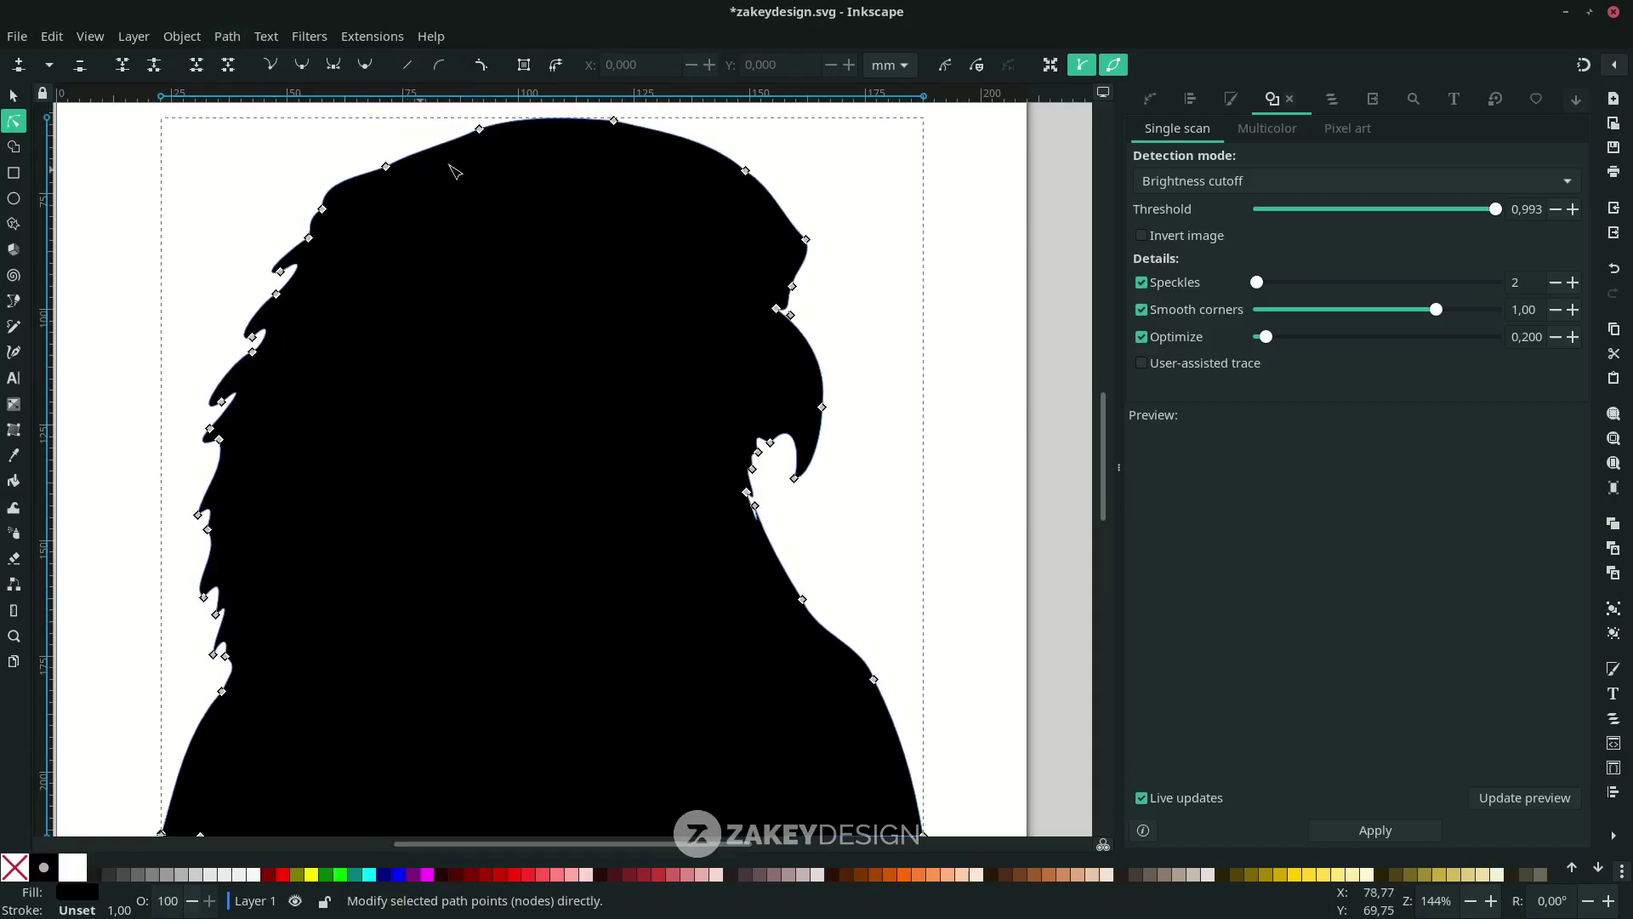
scroll(337, 334, "left", 1)
scroll(343, 340, "down", 2)
scroll(343, 341, "left", 1)
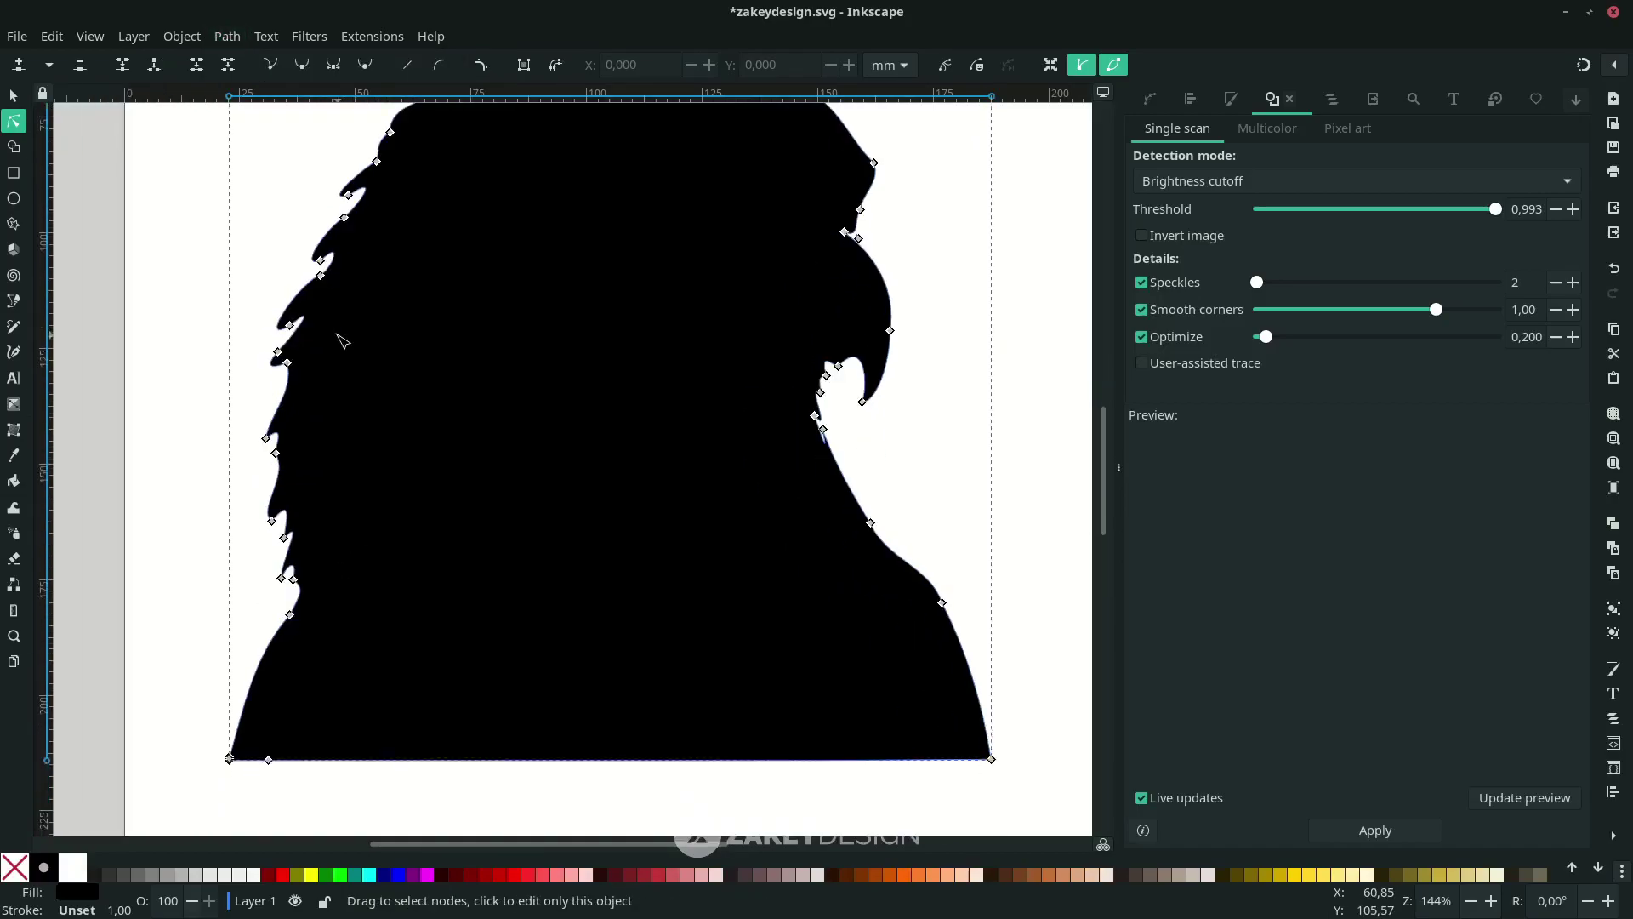
scroll(695, 400, "up", 2)
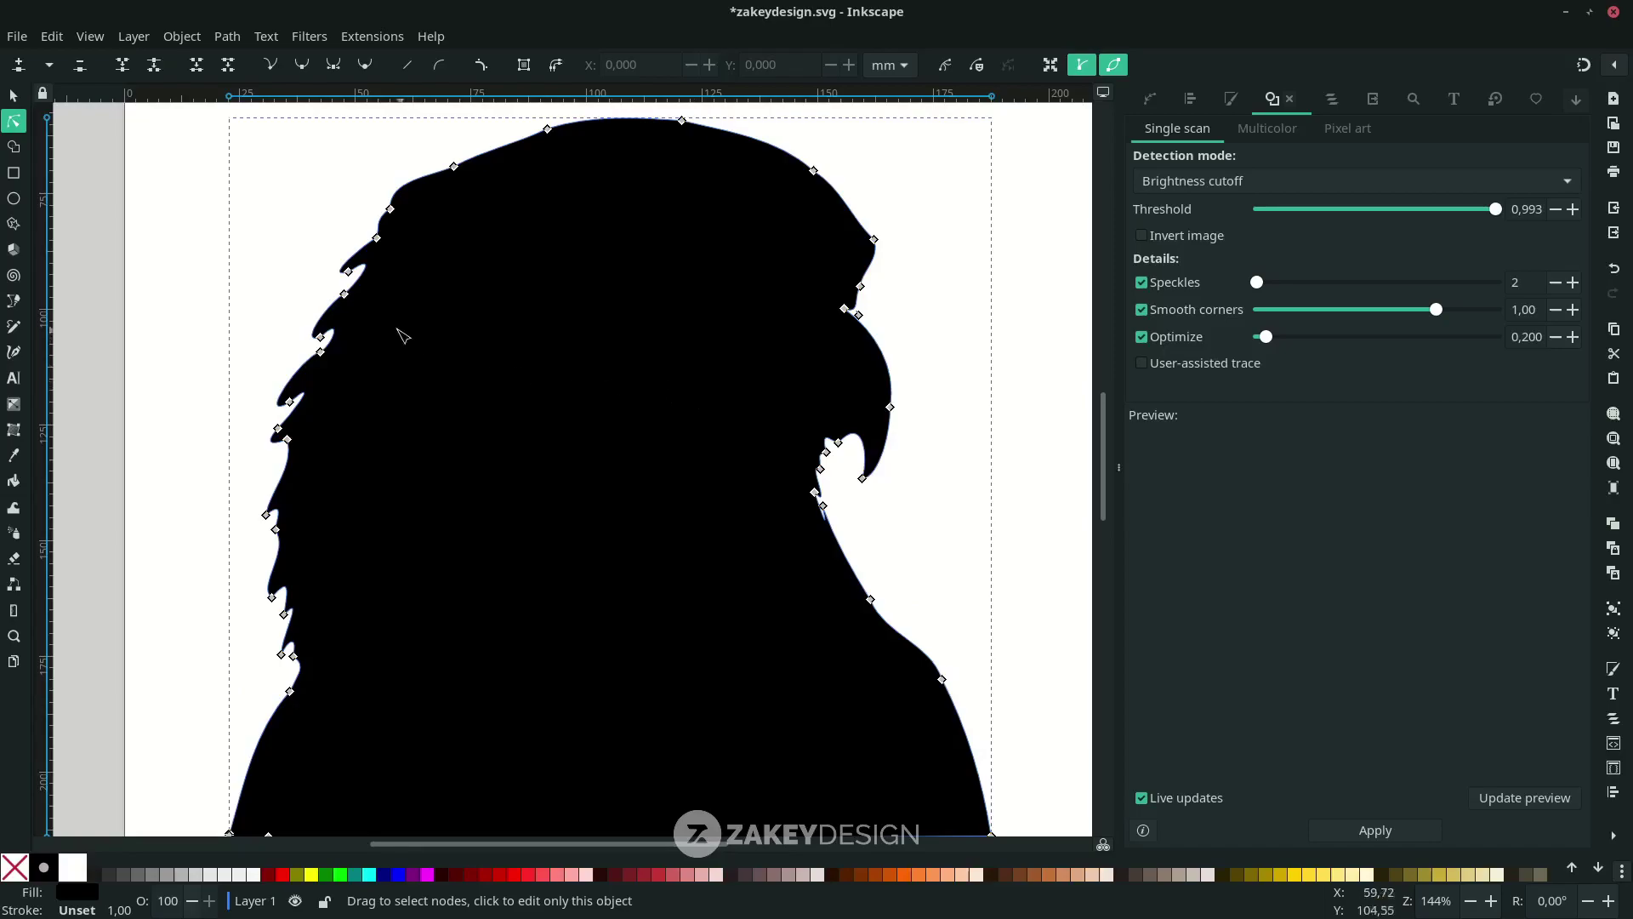
scroll(326, 234, "up", 5)
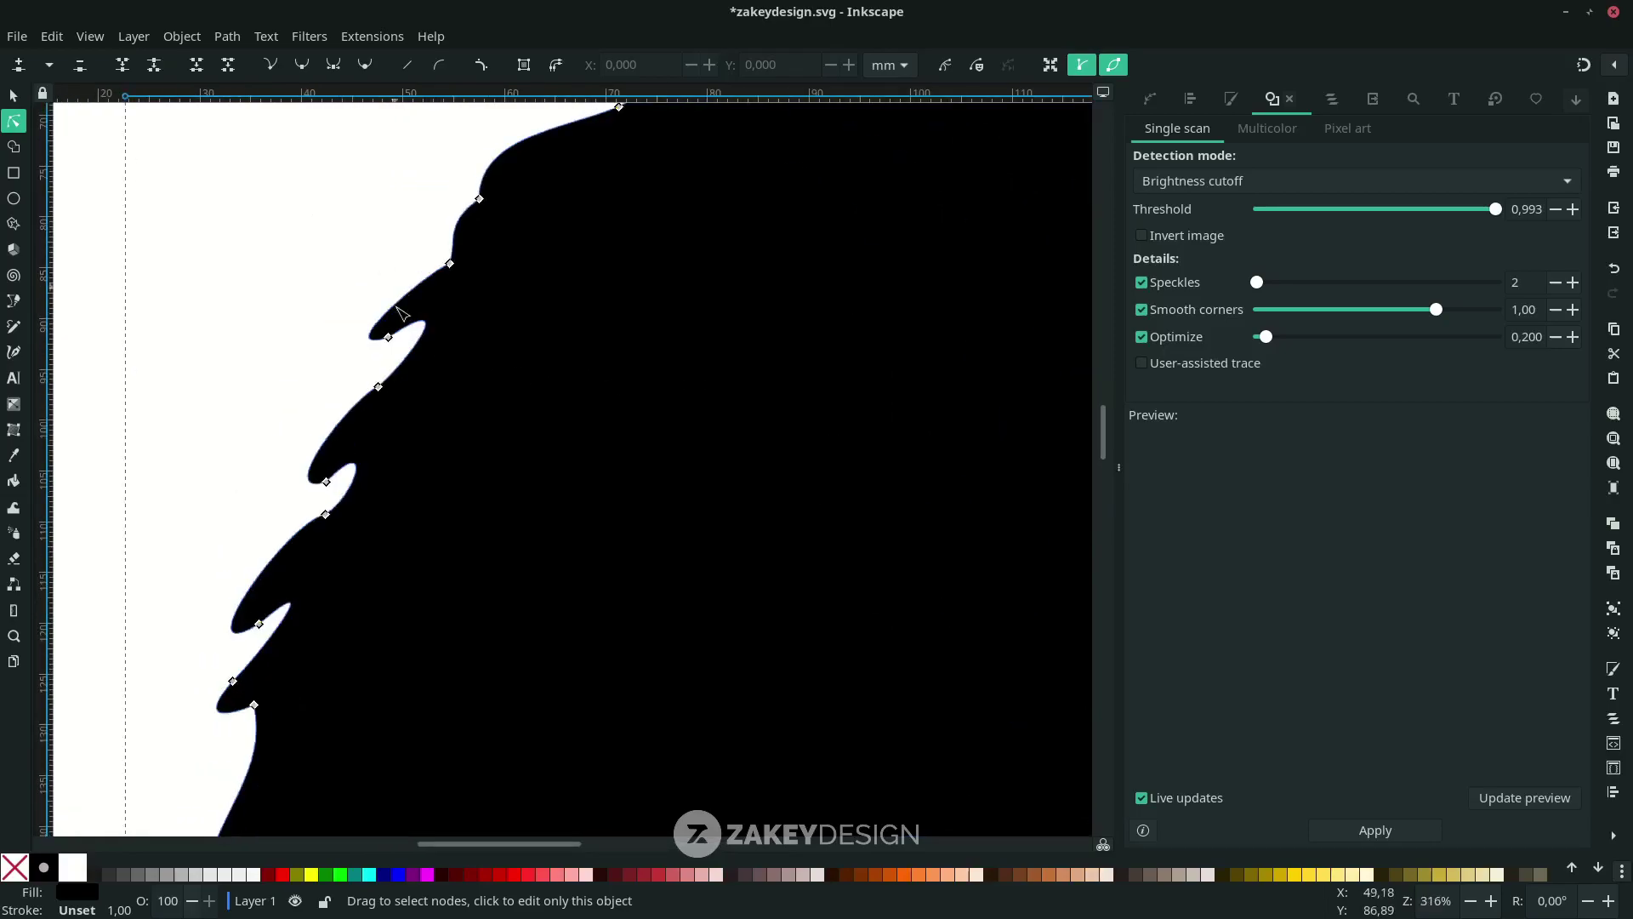
scroll(387, 349, "down", 6)
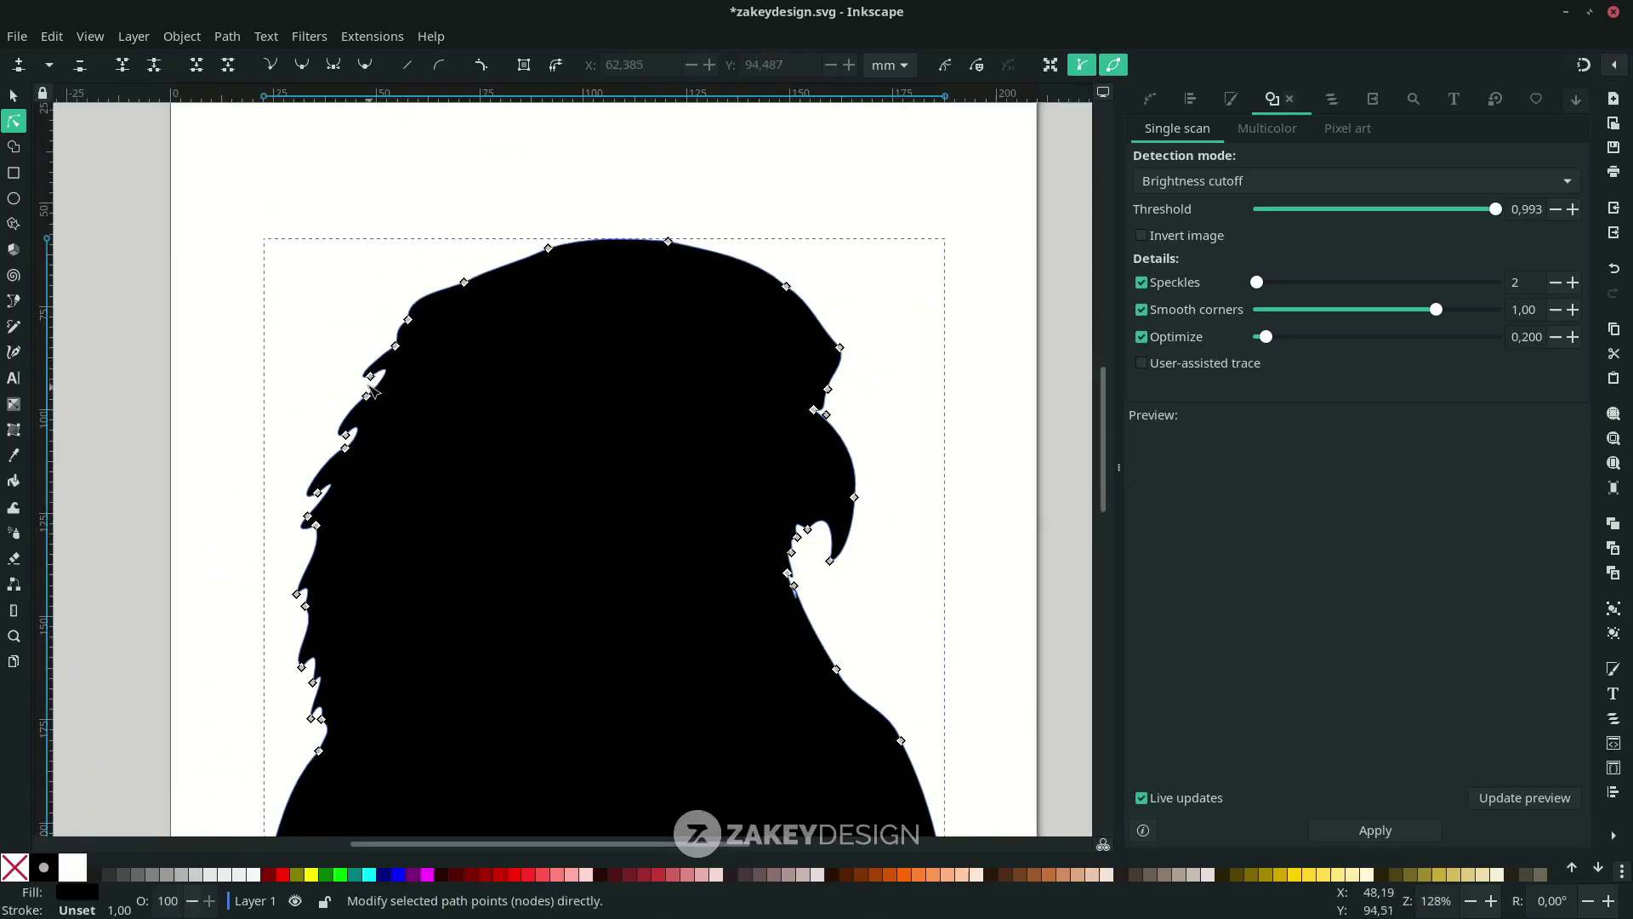
Add a node at the tip of the uppermost feather on the back of the head and make it a sharp corner
left_click(306, 393)
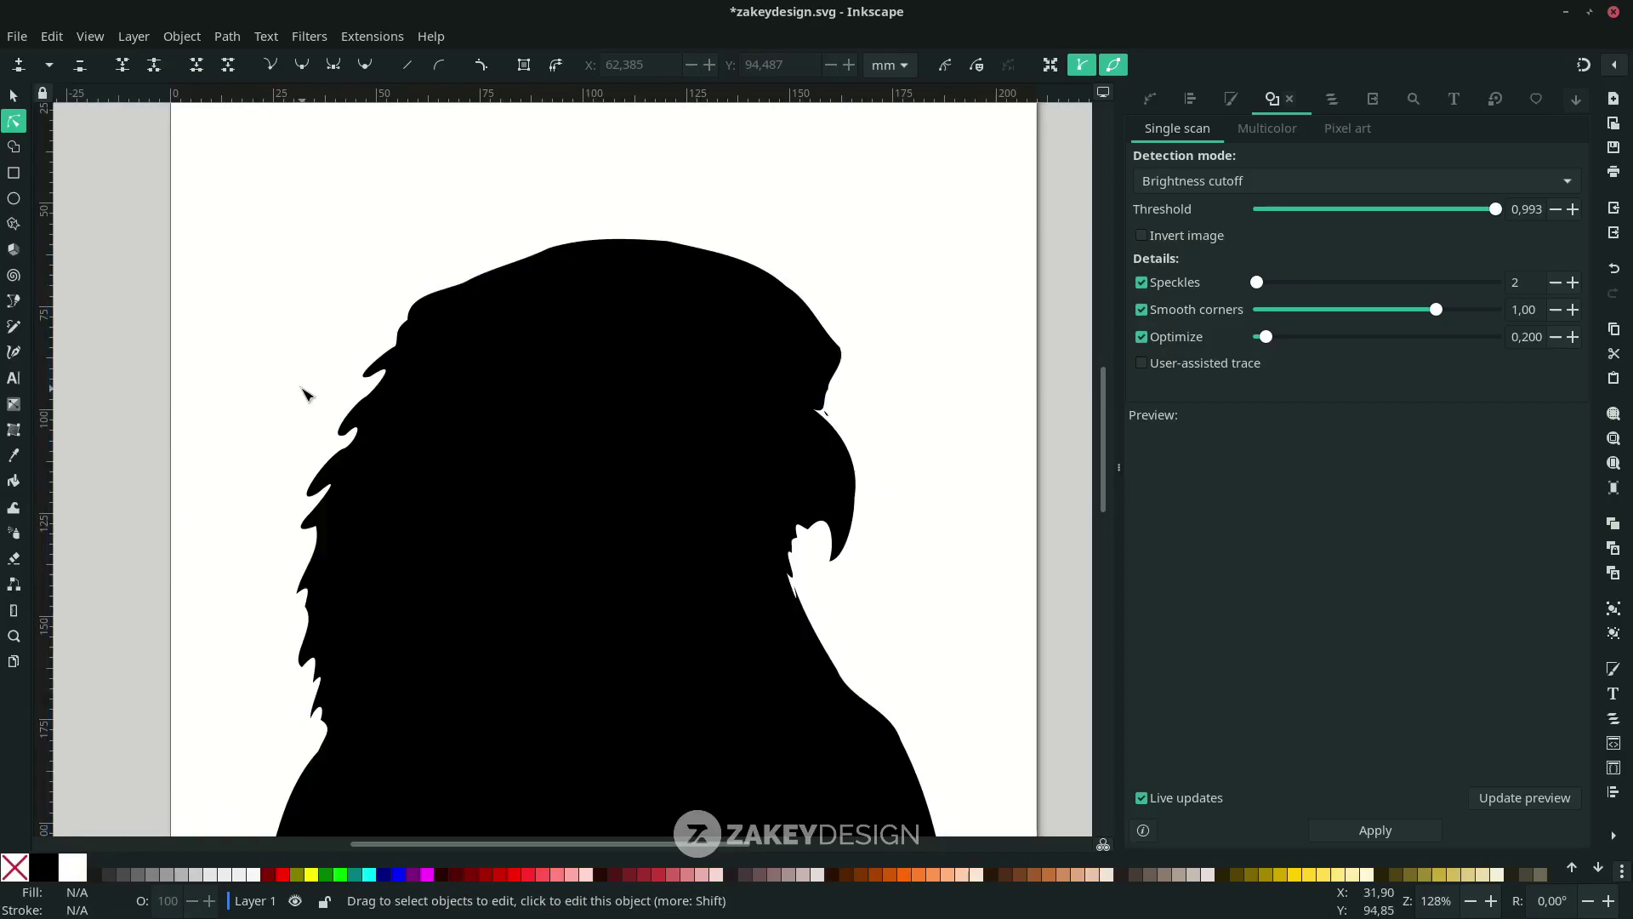
left_click(350, 385)
scroll(344, 400, "up", 6)
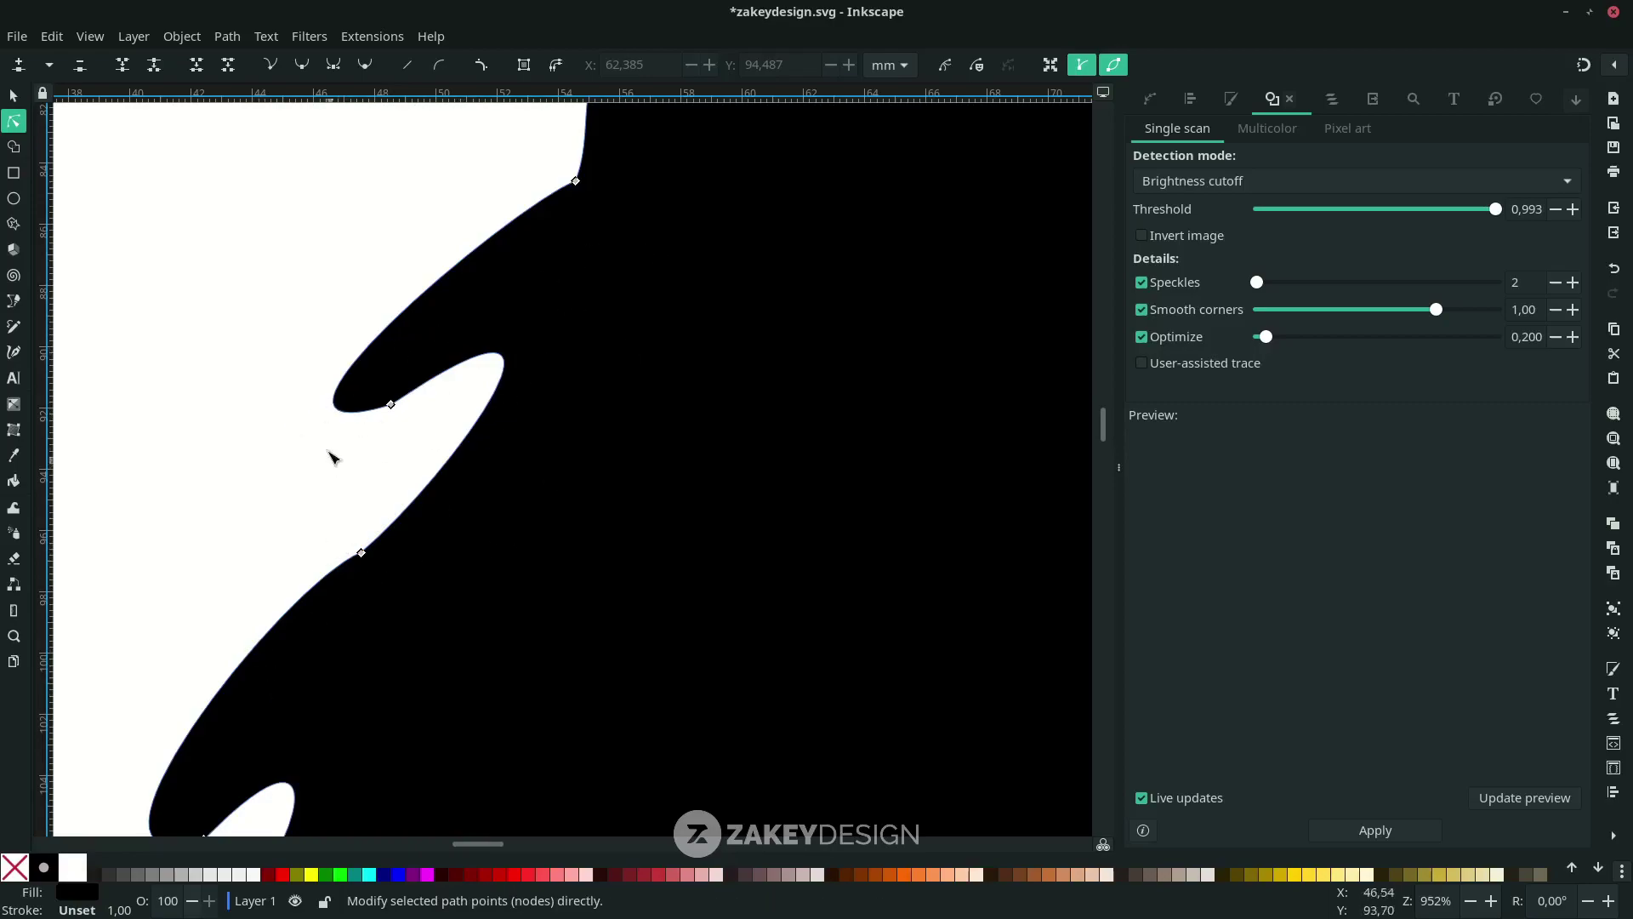
left_click(336, 410)
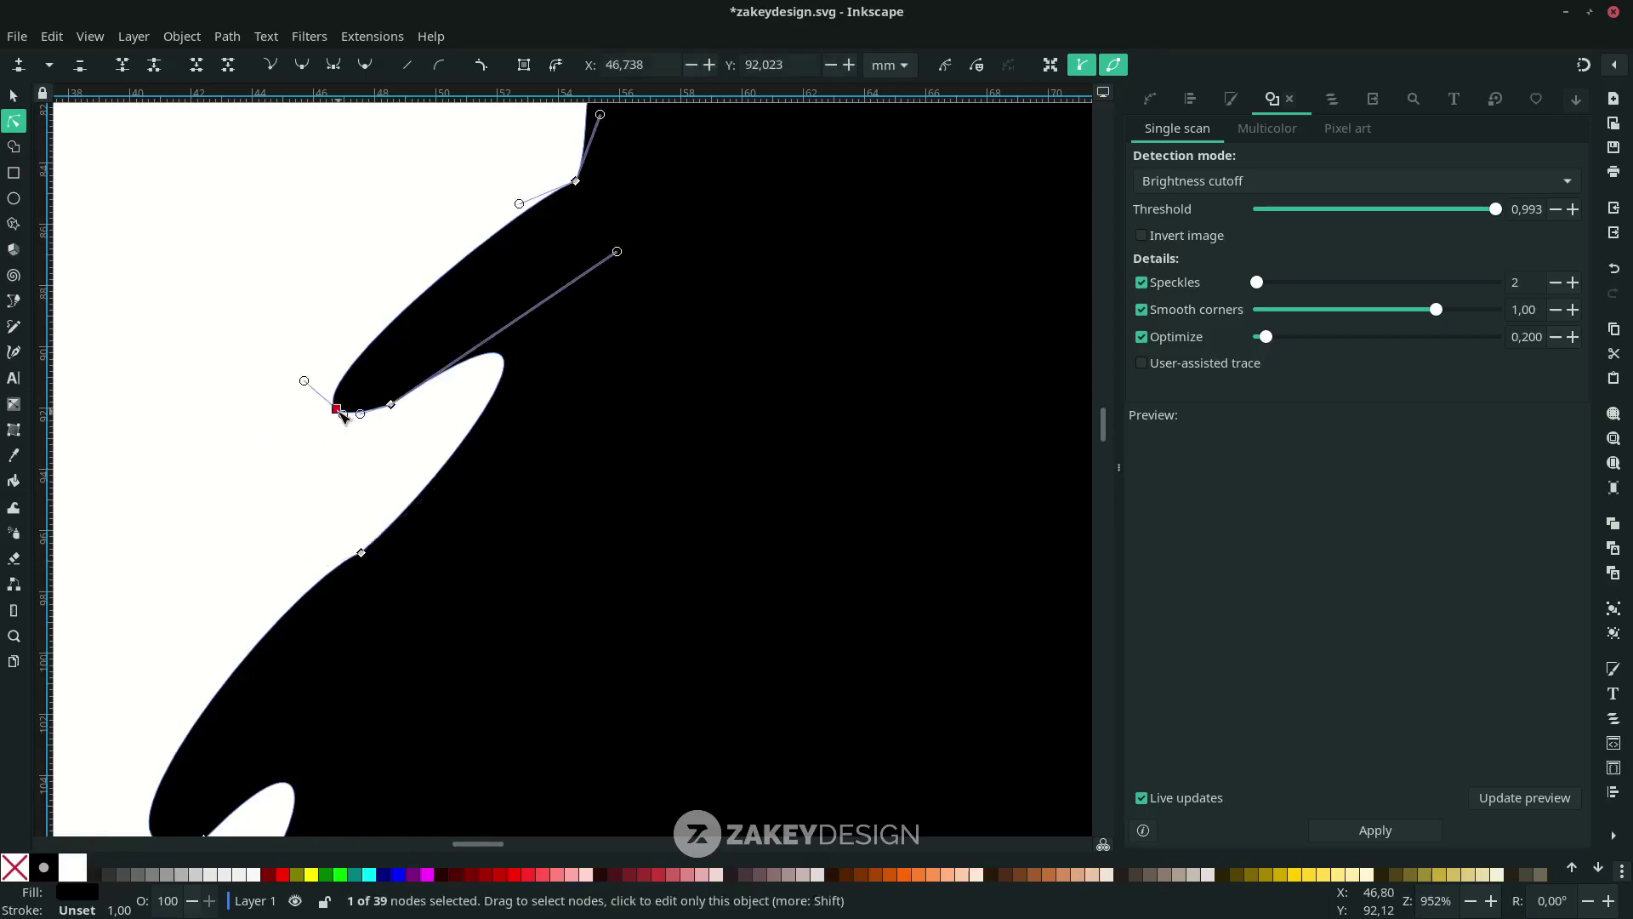
left_click(268, 78)
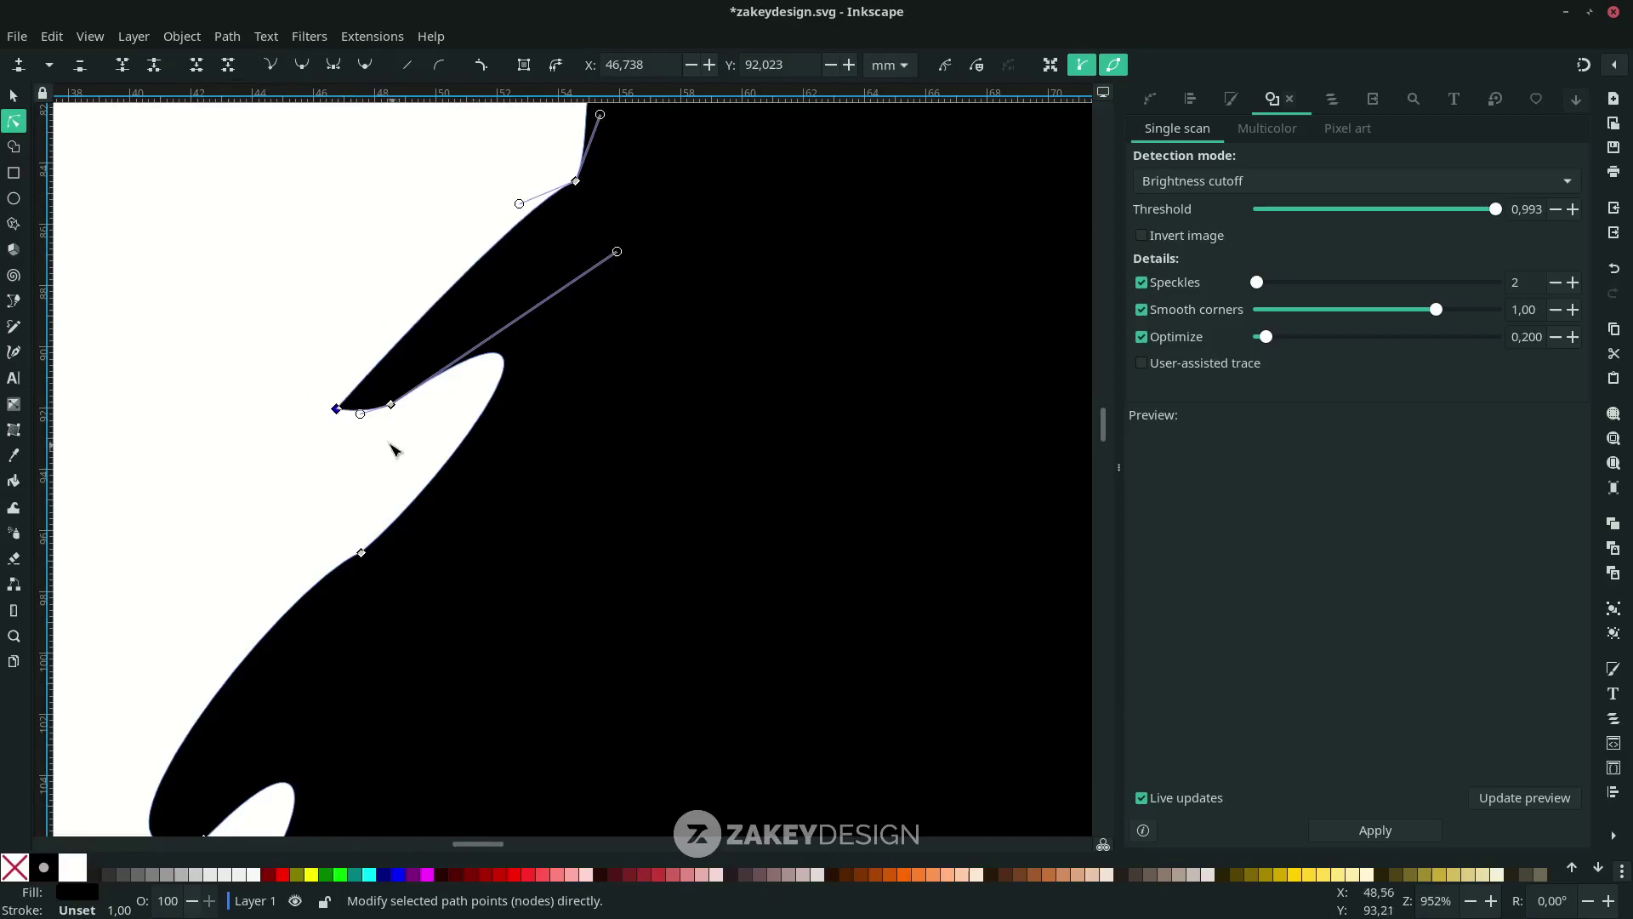
Move the node beside that feather tip to about X 49.1, Y 92.1 mm and shorten its inner handle to sharpen the notch
left_click_drag(392, 405, 411, 408)
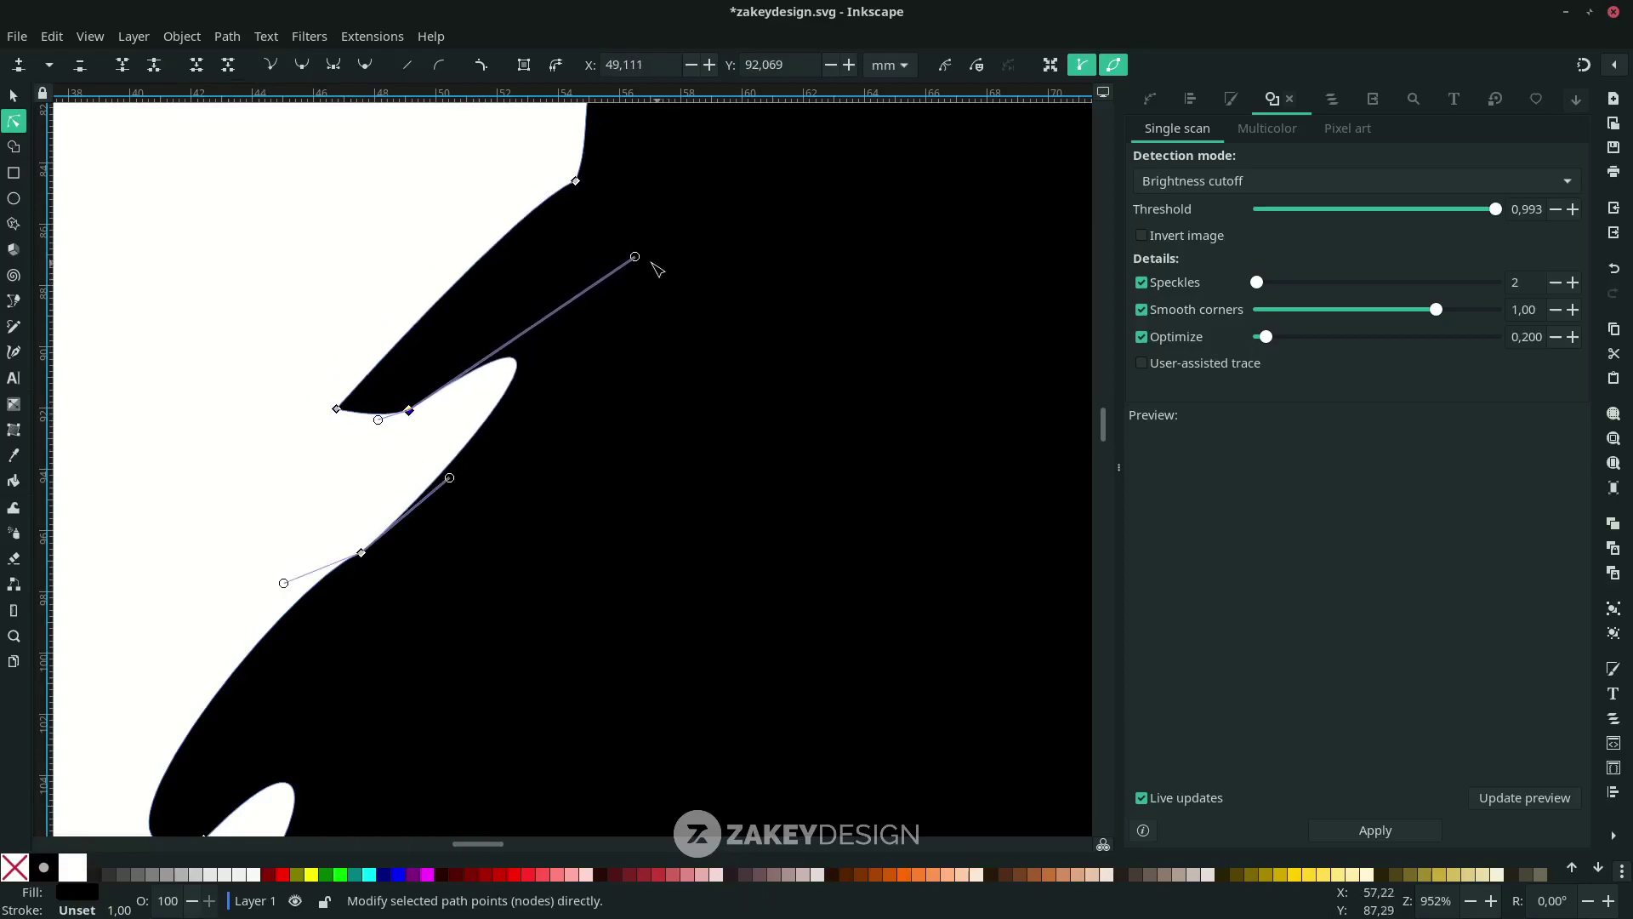
mouse_move(639, 257)
left_mouse_down()
mouse_move(535, 370)
mouse_move(527, 341)
left_mouse_up()
left_click(330, 536)
scroll(321, 536, "down", 3)
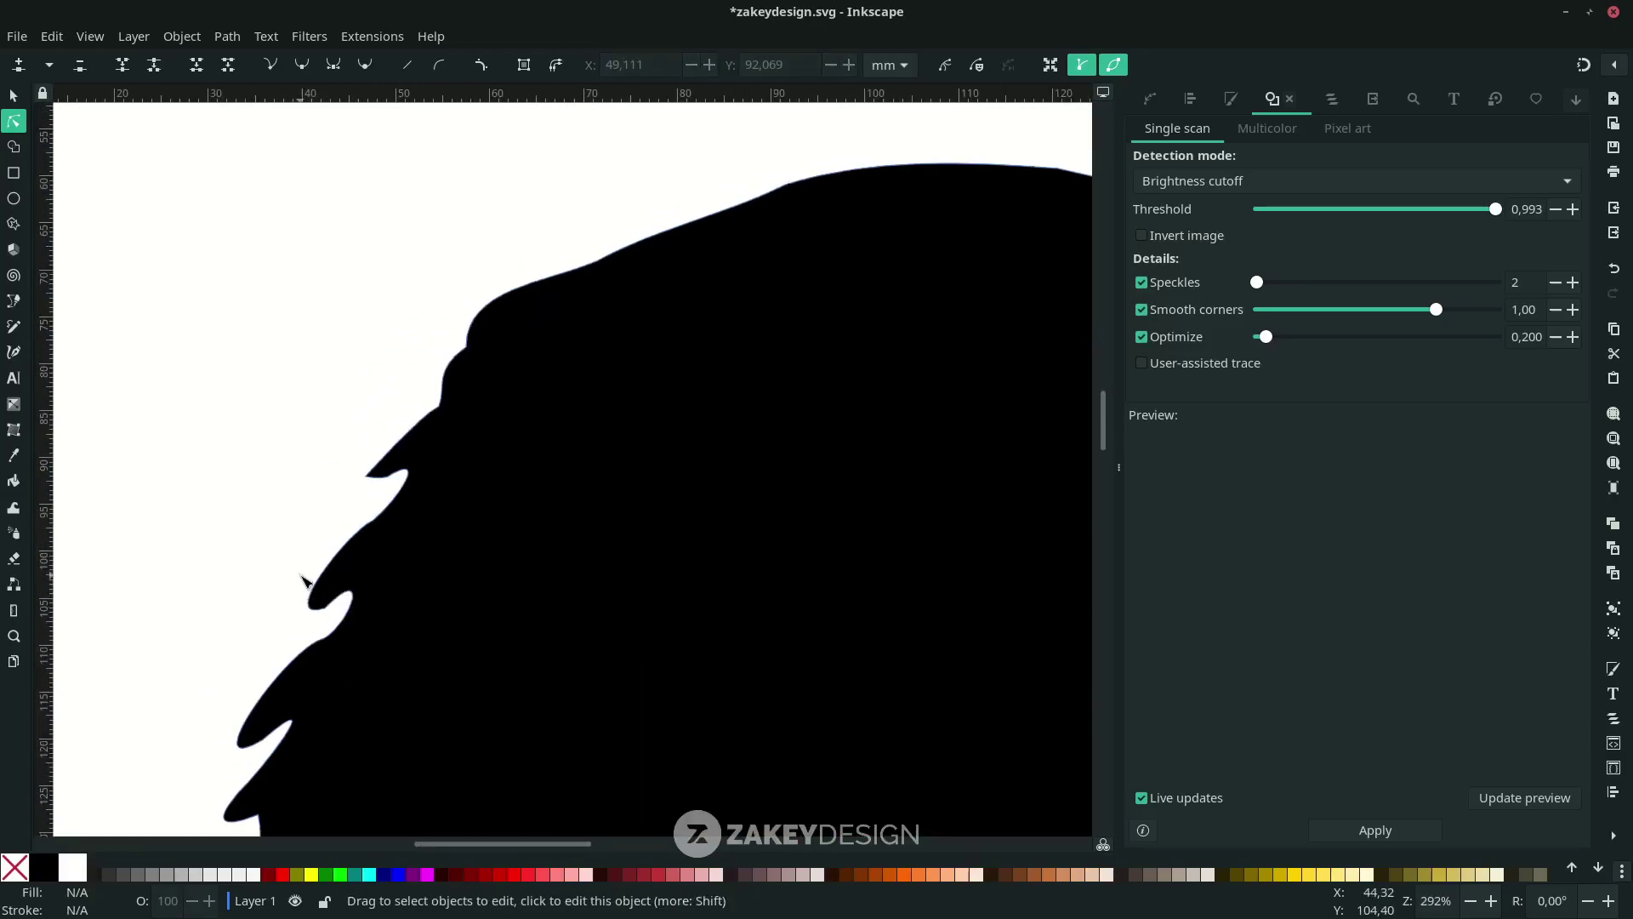
Add a node at the tip of the second feather, about X 40.9, Y 106.1 mm, and make it a sharp corner
scroll(321, 579, "up", 2)
left_click(320, 585)
left_click(319, 584)
scroll(317, 582, "up", 3)
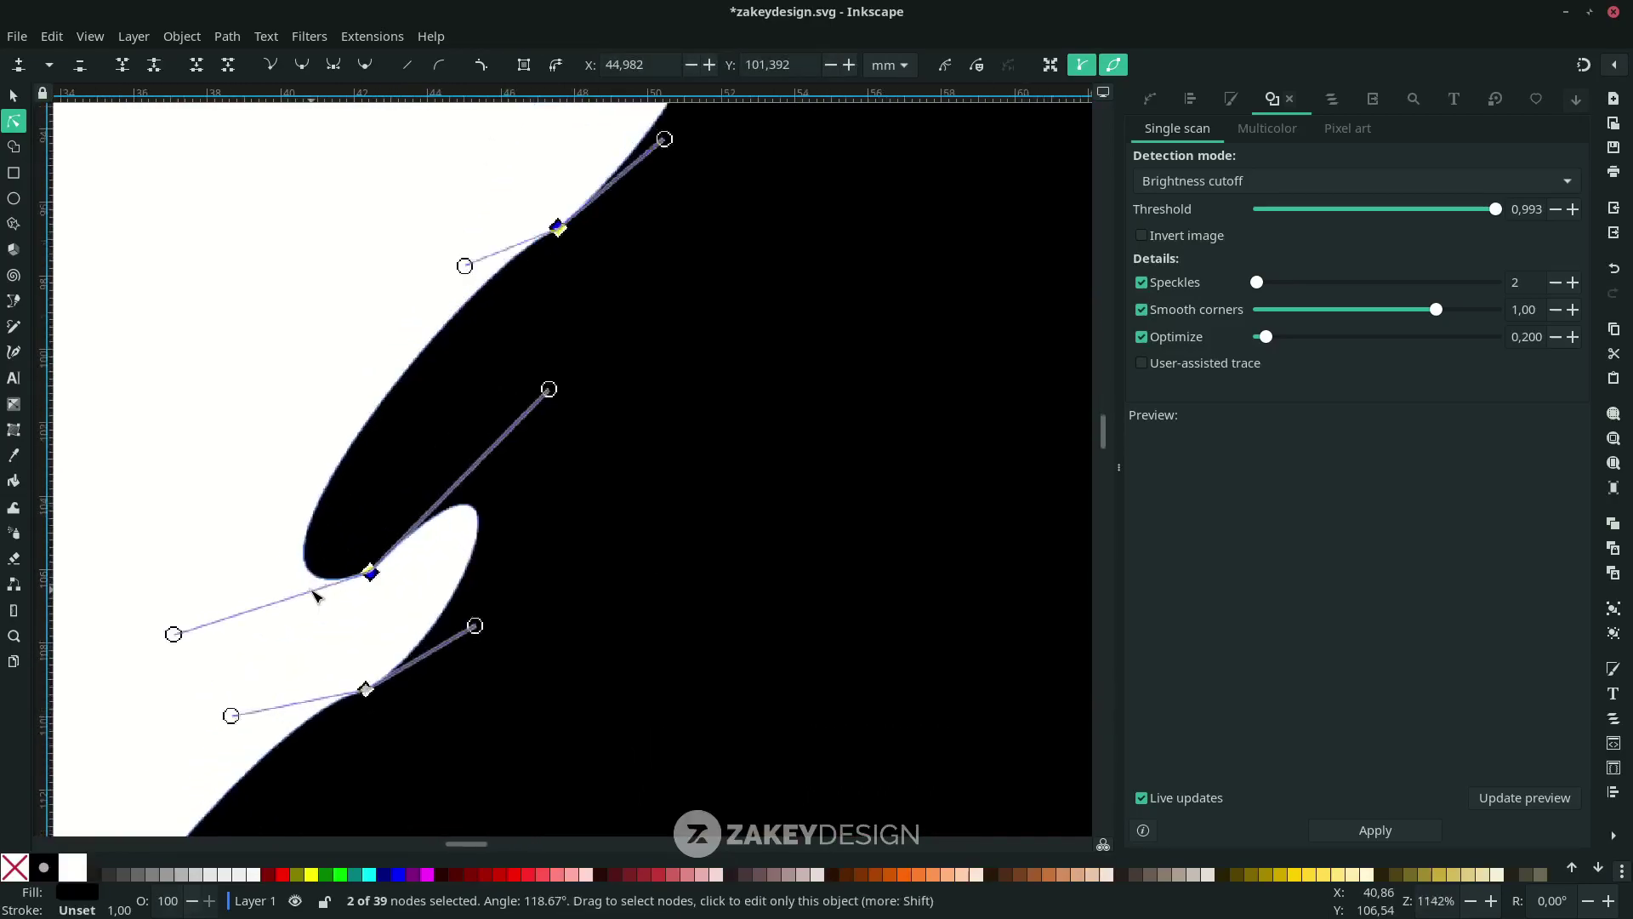
double_click(314, 572)
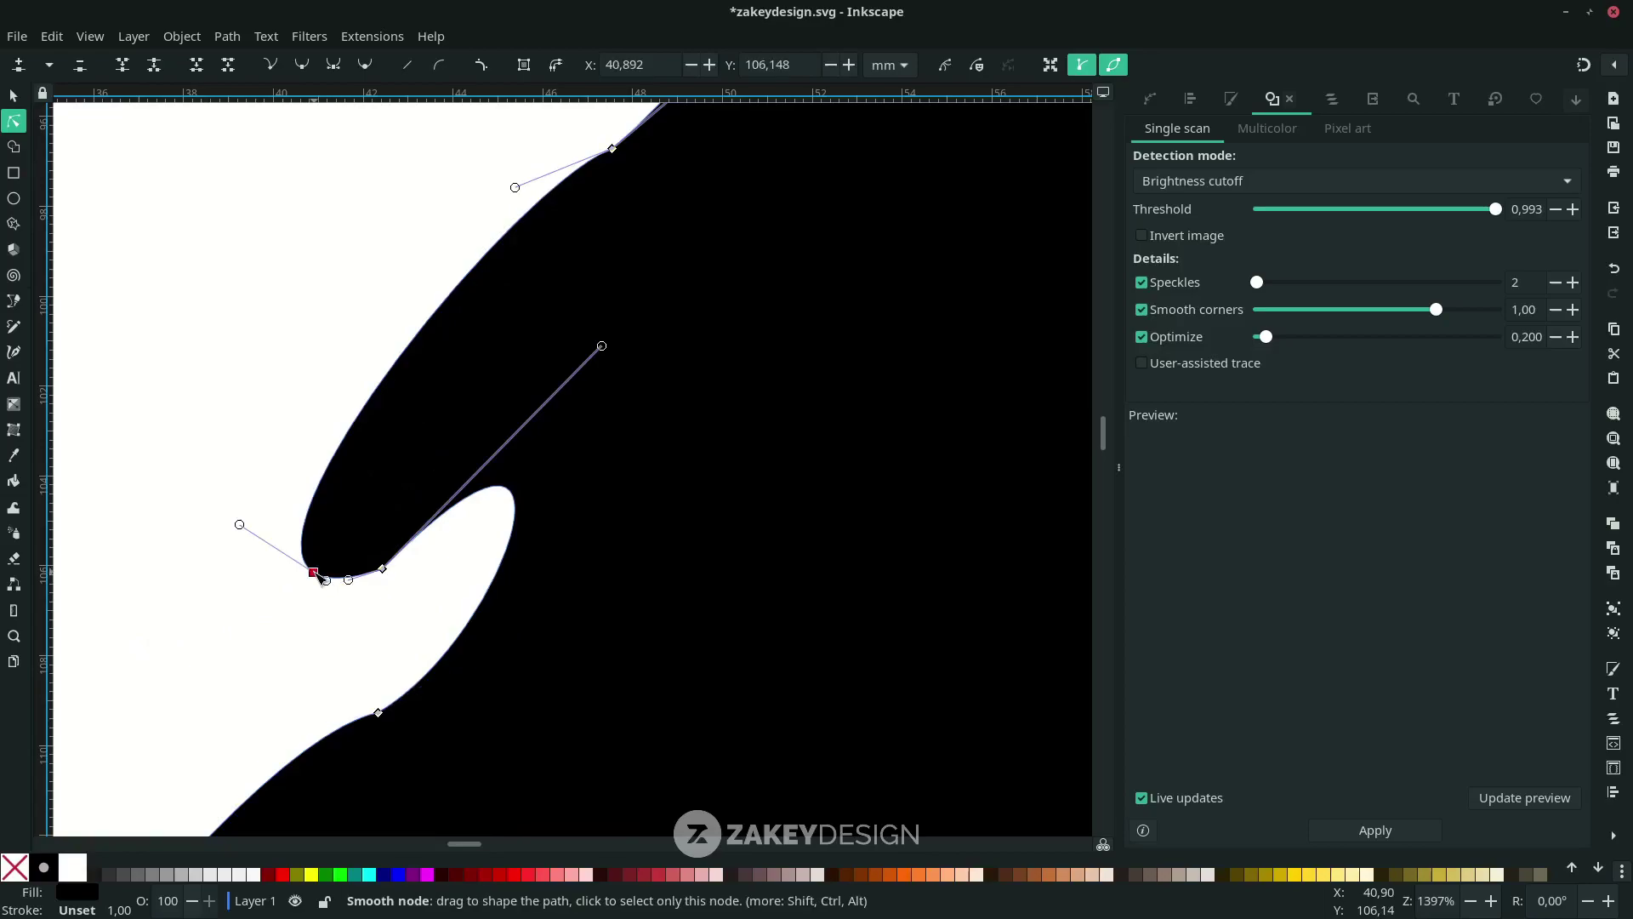
left_click(273, 67)
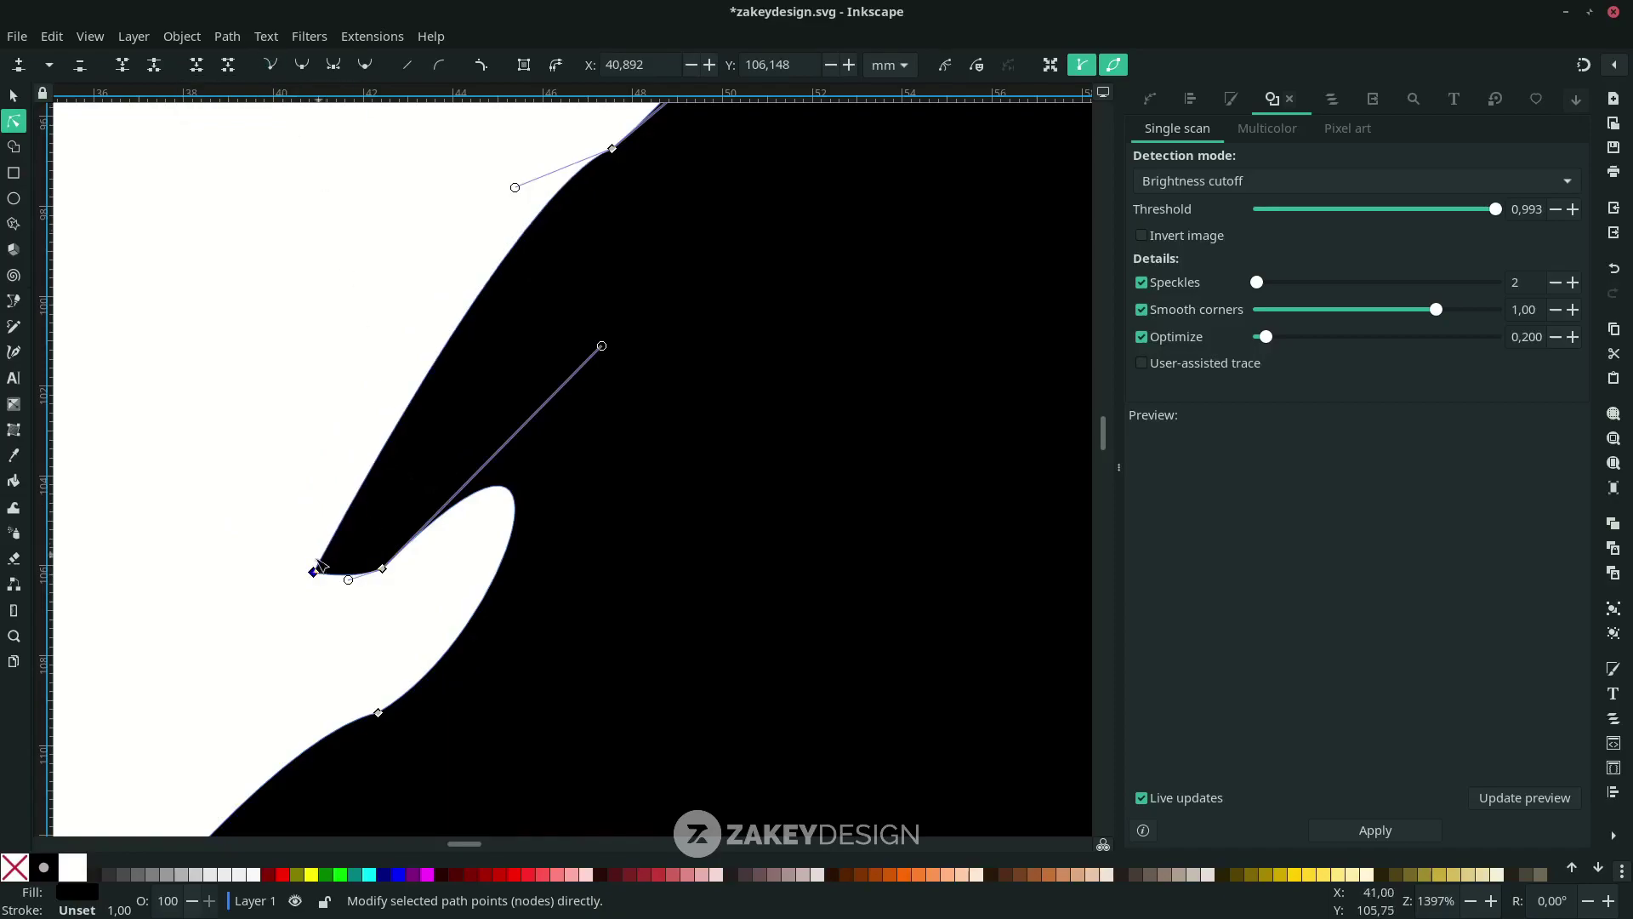
Move the node beside the second feather tip to about X 42.8, Y 106.0 mm and shorten its inner handle
left_click_drag(384, 570, 354, 592)
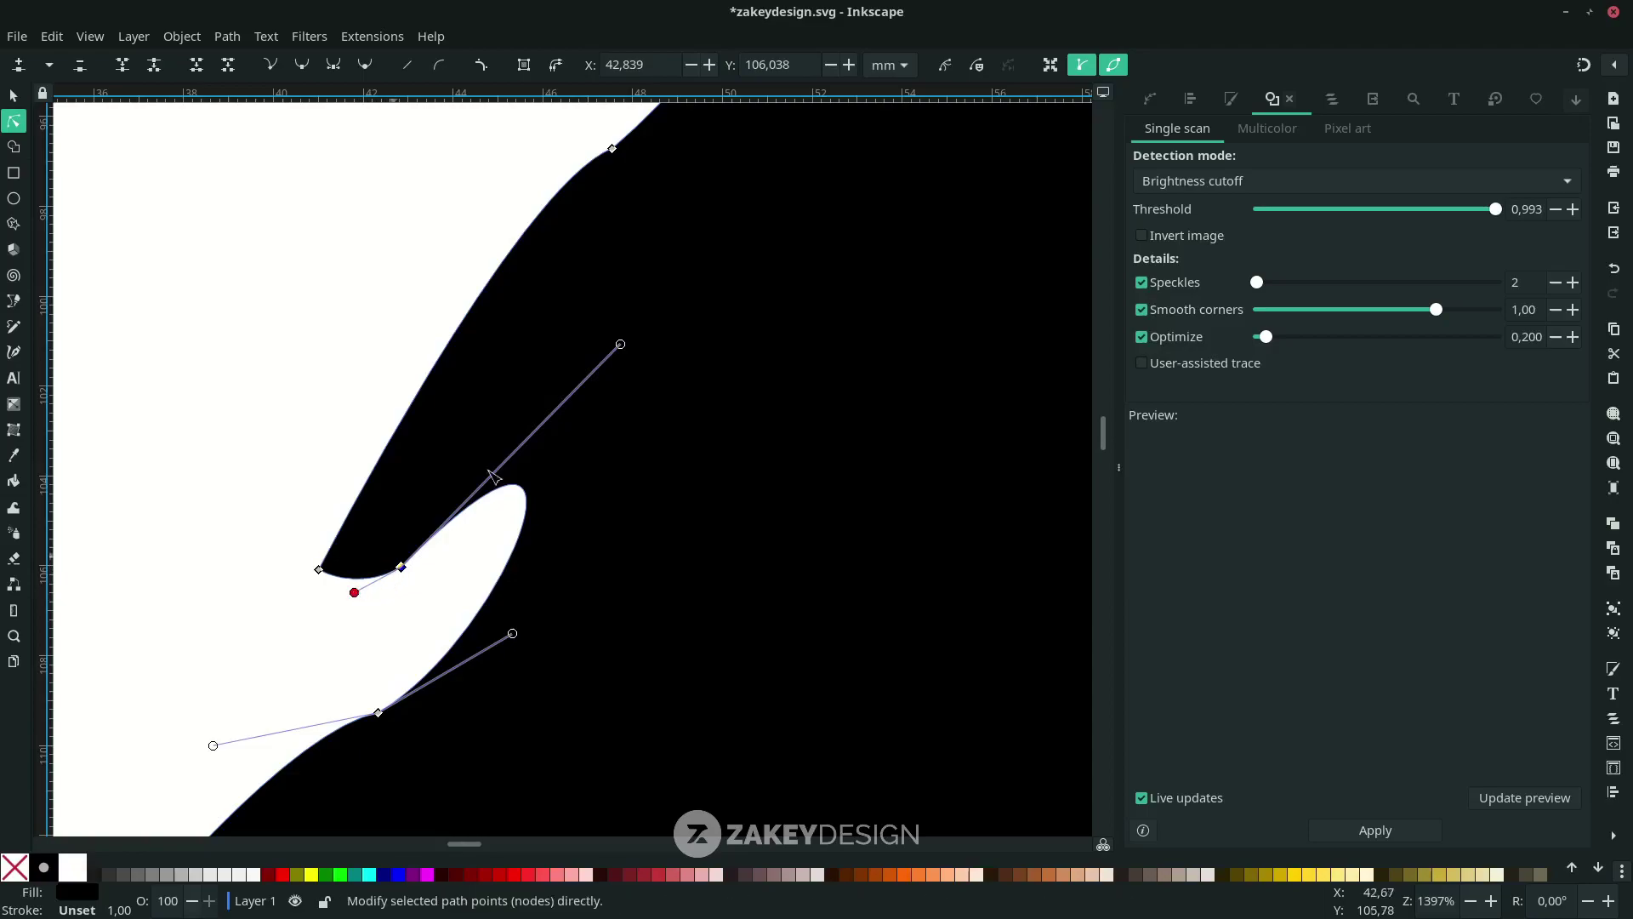
left_click_drag(624, 346, 517, 483)
key("Escape")
key("Escape")
scroll(434, 604, "down", 4)
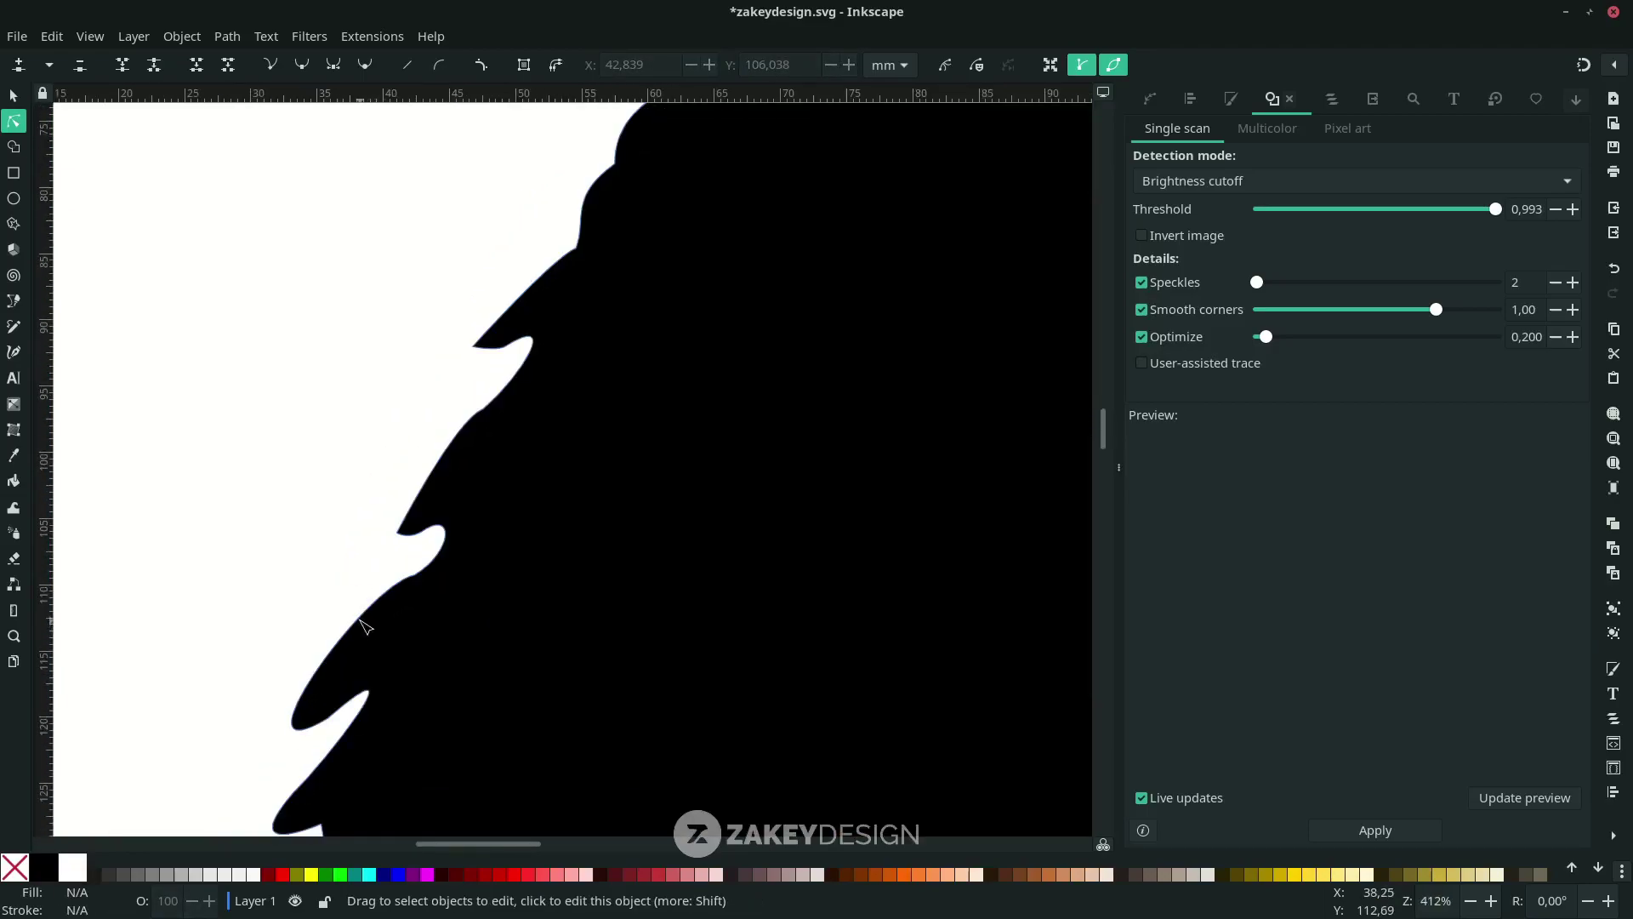
Add a node at the tip of the third feather, about X 33.4, Y 120.9 mm, and make it a sharp corner
scroll(361, 624, "up", 2)
scroll(348, 678, "down", 3)
left_click(349, 676)
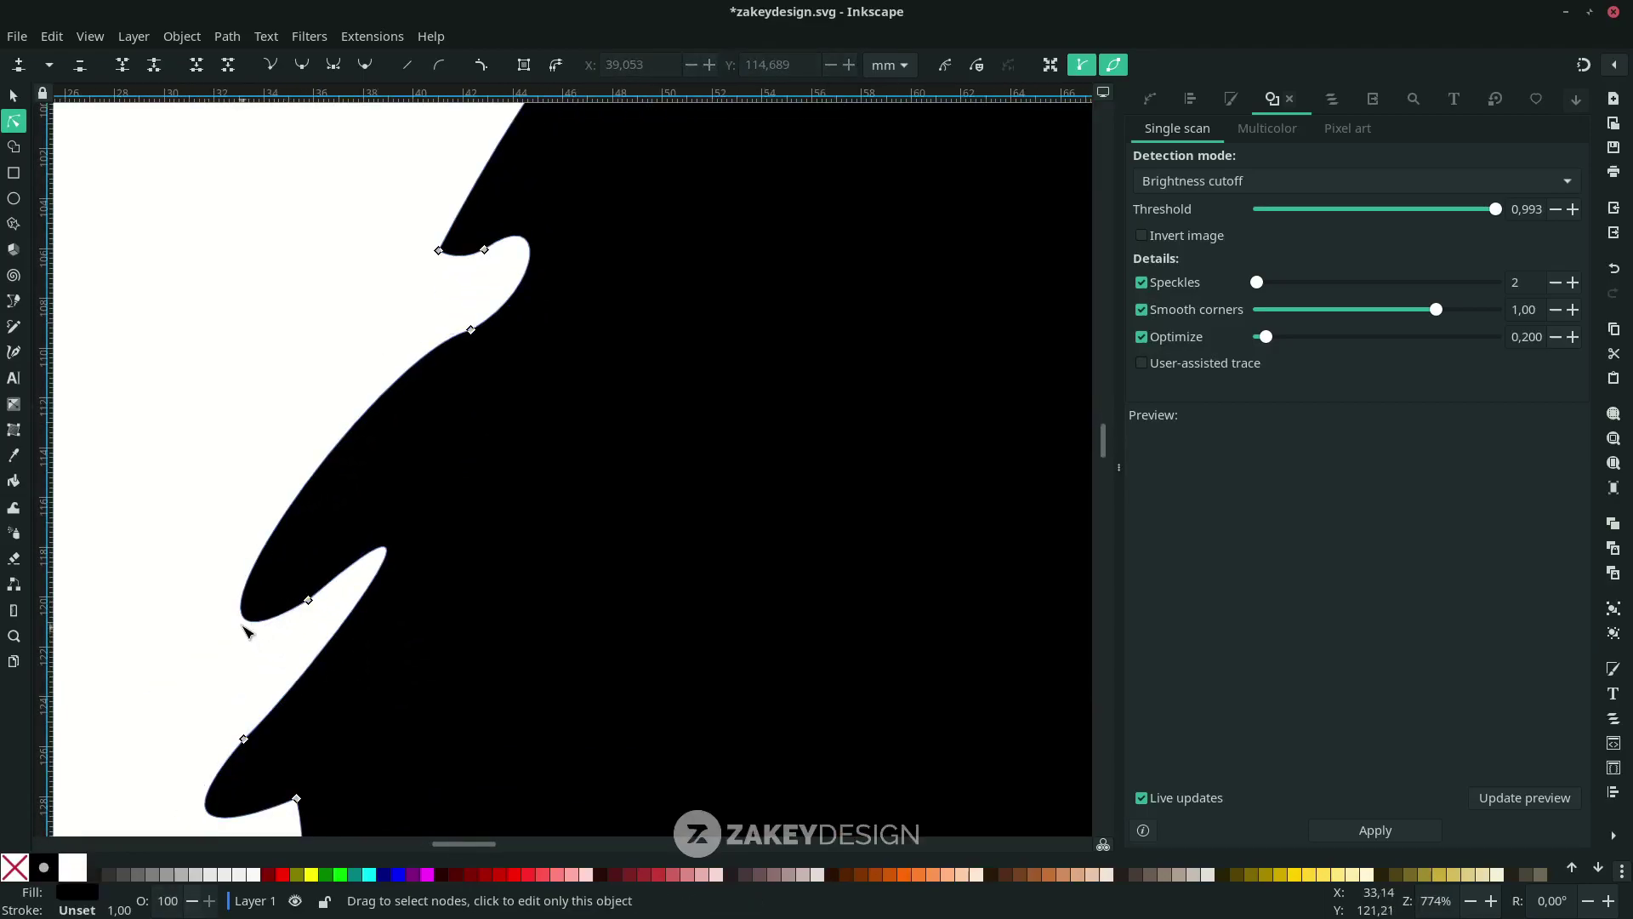
double_click(250, 621)
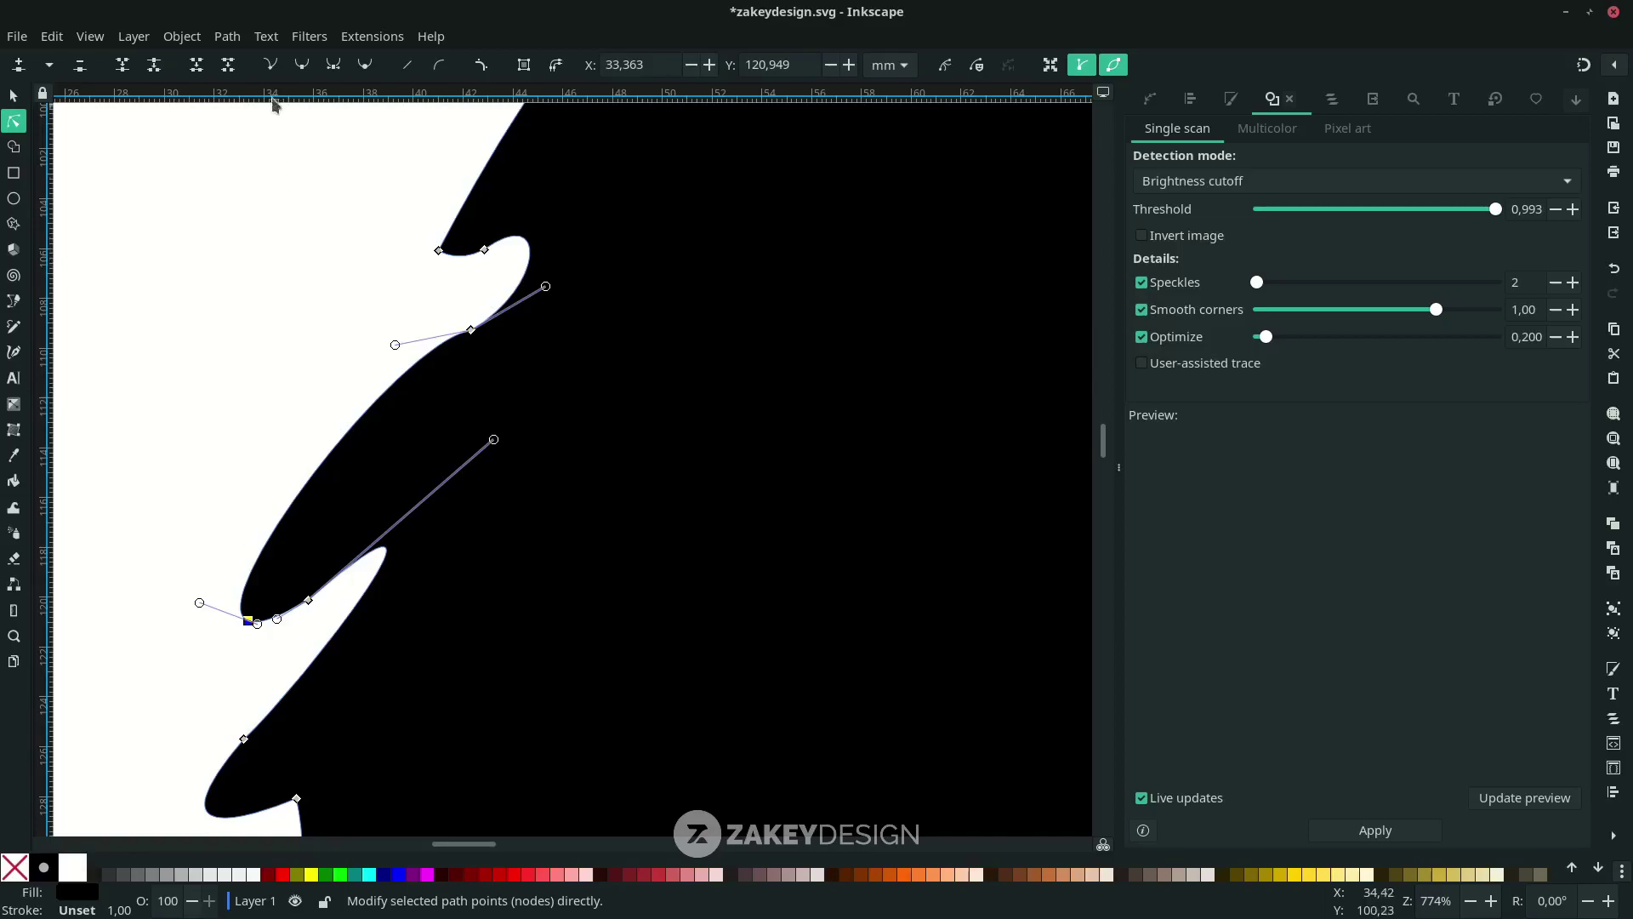
left_click(270, 64)
Move the node beside the third feather tip to about X 36.2, Y 120.0 mm and shorten its inner handle
left_click_drag(309, 599, 320, 598)
left_click_drag(507, 443, 466, 494)
scroll(176, 528, "down", 3)
left_click(178, 527)
Add a sharp corner node at the fourth feather tip and move the node above it to about X 34.1, Y 125.7 mm
scroll(176, 520, "down", 3)
scroll(177, 527, "up", 4)
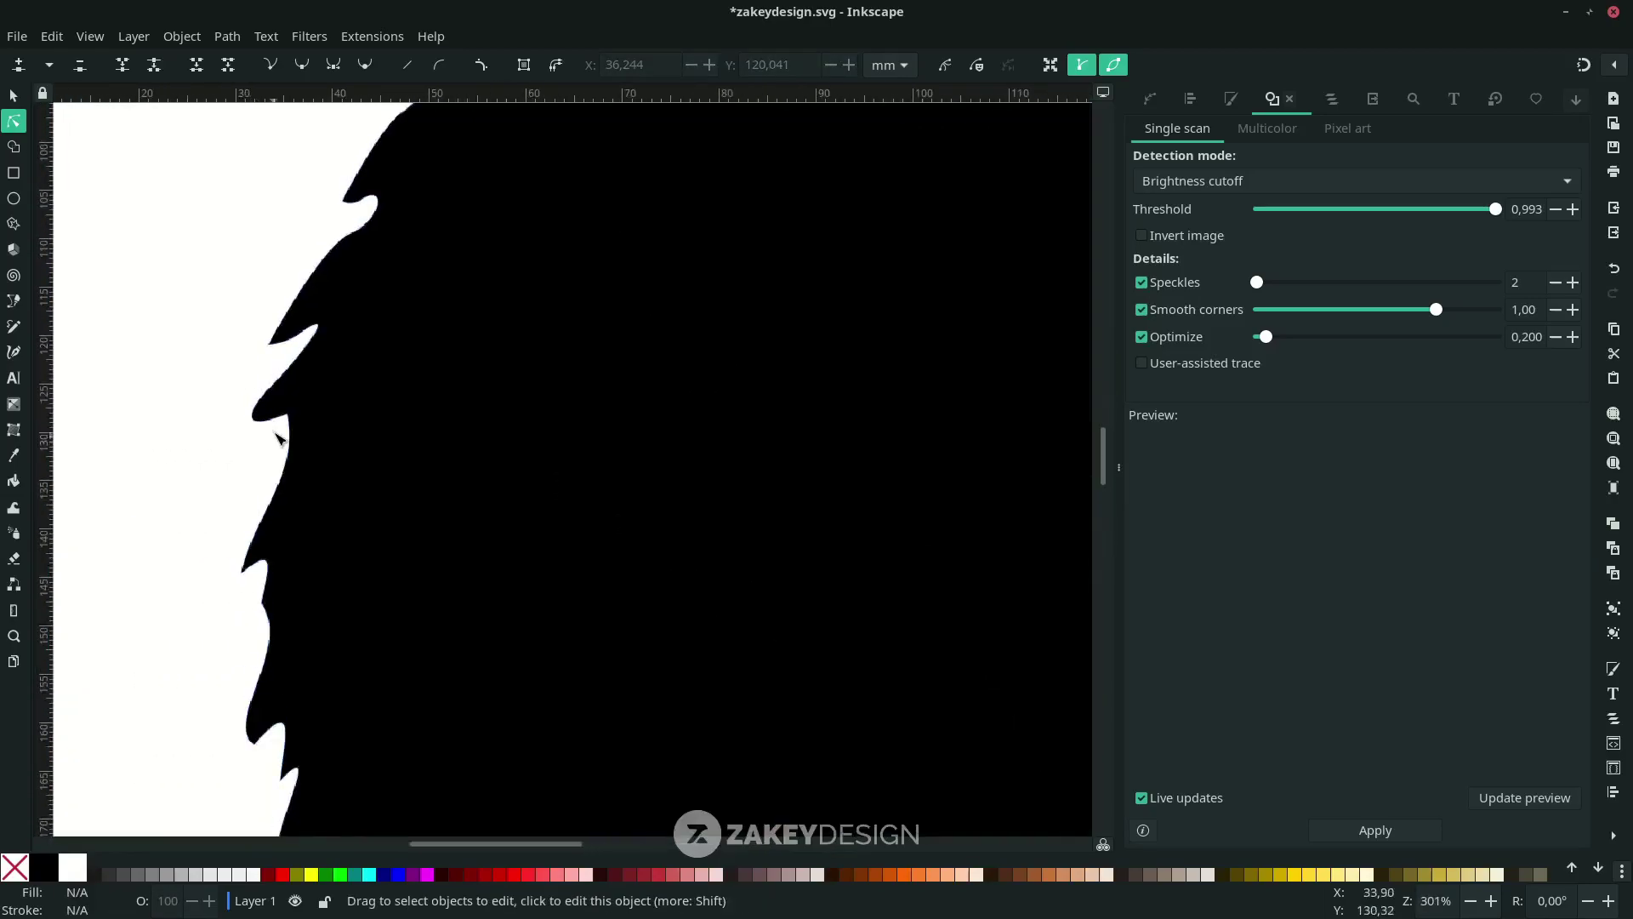
left_click(270, 464)
left_click(245, 474)
left_click(270, 65)
scroll(182, 495, "up", 2)
scroll(394, 354, "down", 5)
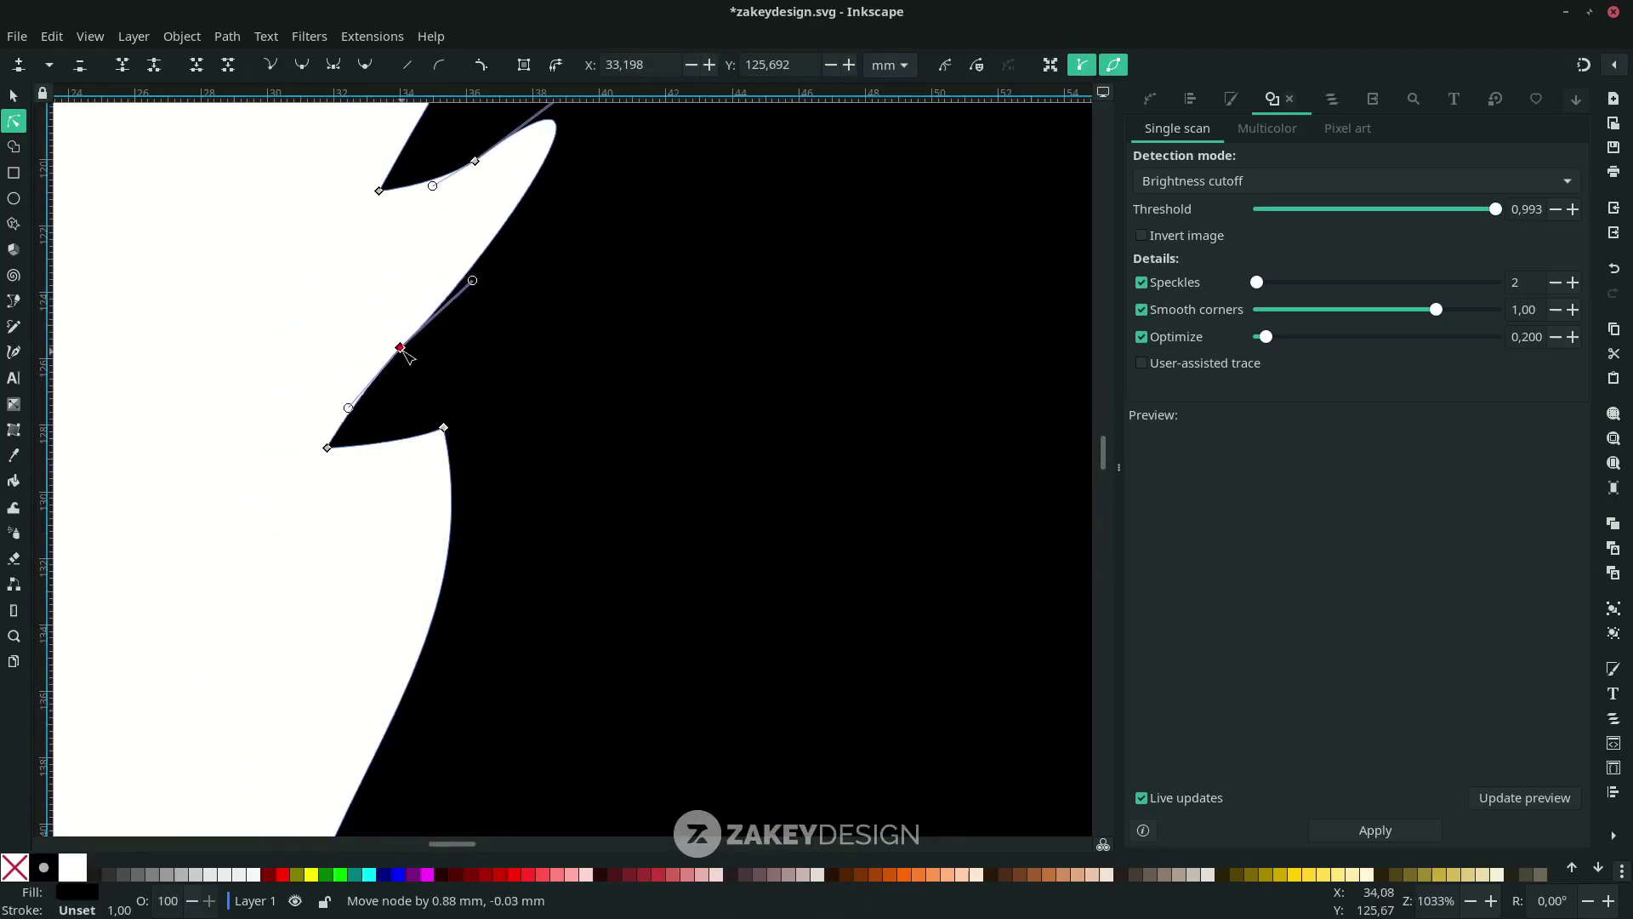
scroll(354, 511, "up", 2)
Pull the fifth feather tip to about X 27.6, Y 144.5 mm and give the tip below an upward handle about 8.3 mm long
left_click(319, 516)
scroll(332, 569, "up", 2)
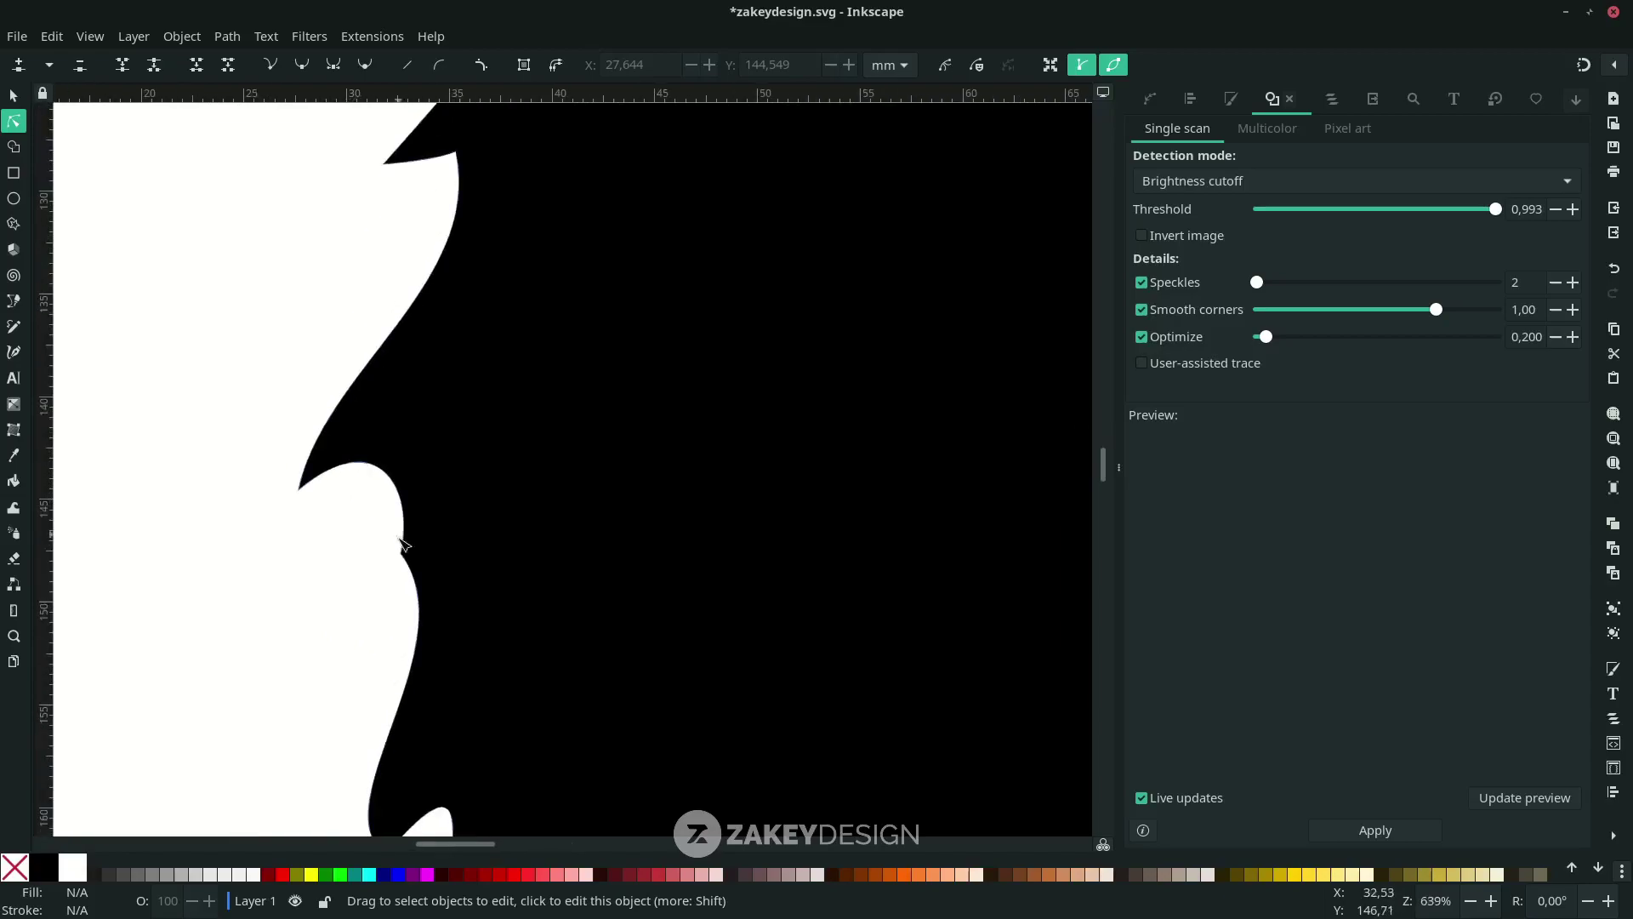
scroll(366, 681, "down", 5)
left_click(385, 632)
left_click_drag(319, 584, 390, 467)
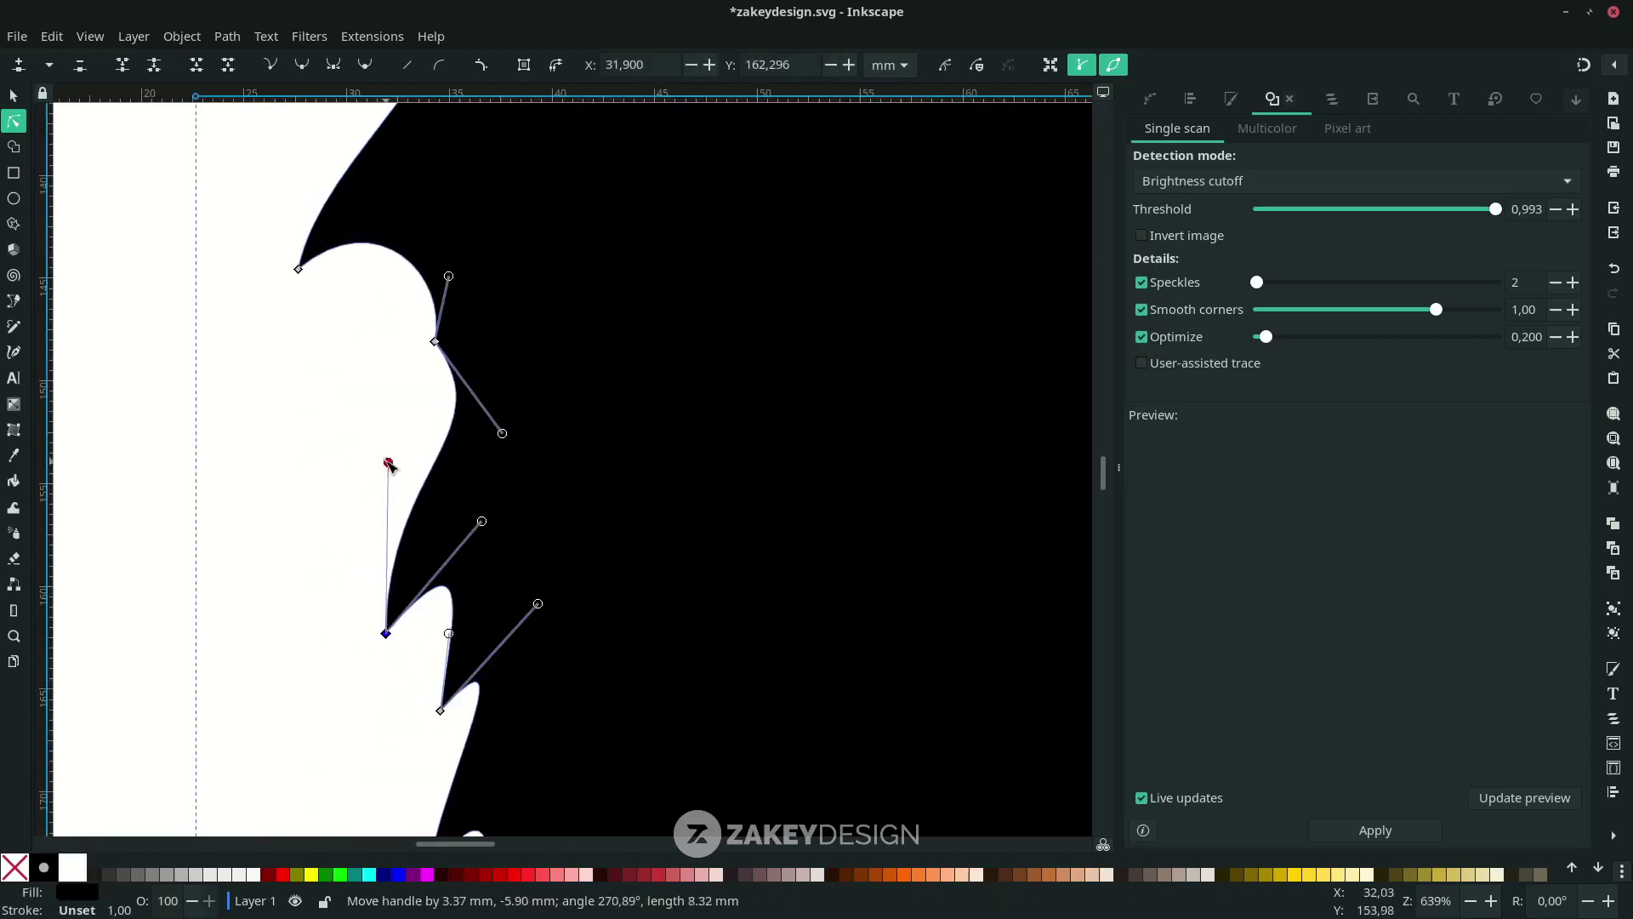
key("Escape")
key("Escape")
Delete the node between the two bumps on the back of the head, above the uppermost feather
scroll(425, 646, "down", 7)
scroll(432, 715, "down", 4)
scroll(553, 242, "up", 5)
scroll(587, 340, "up", 6)
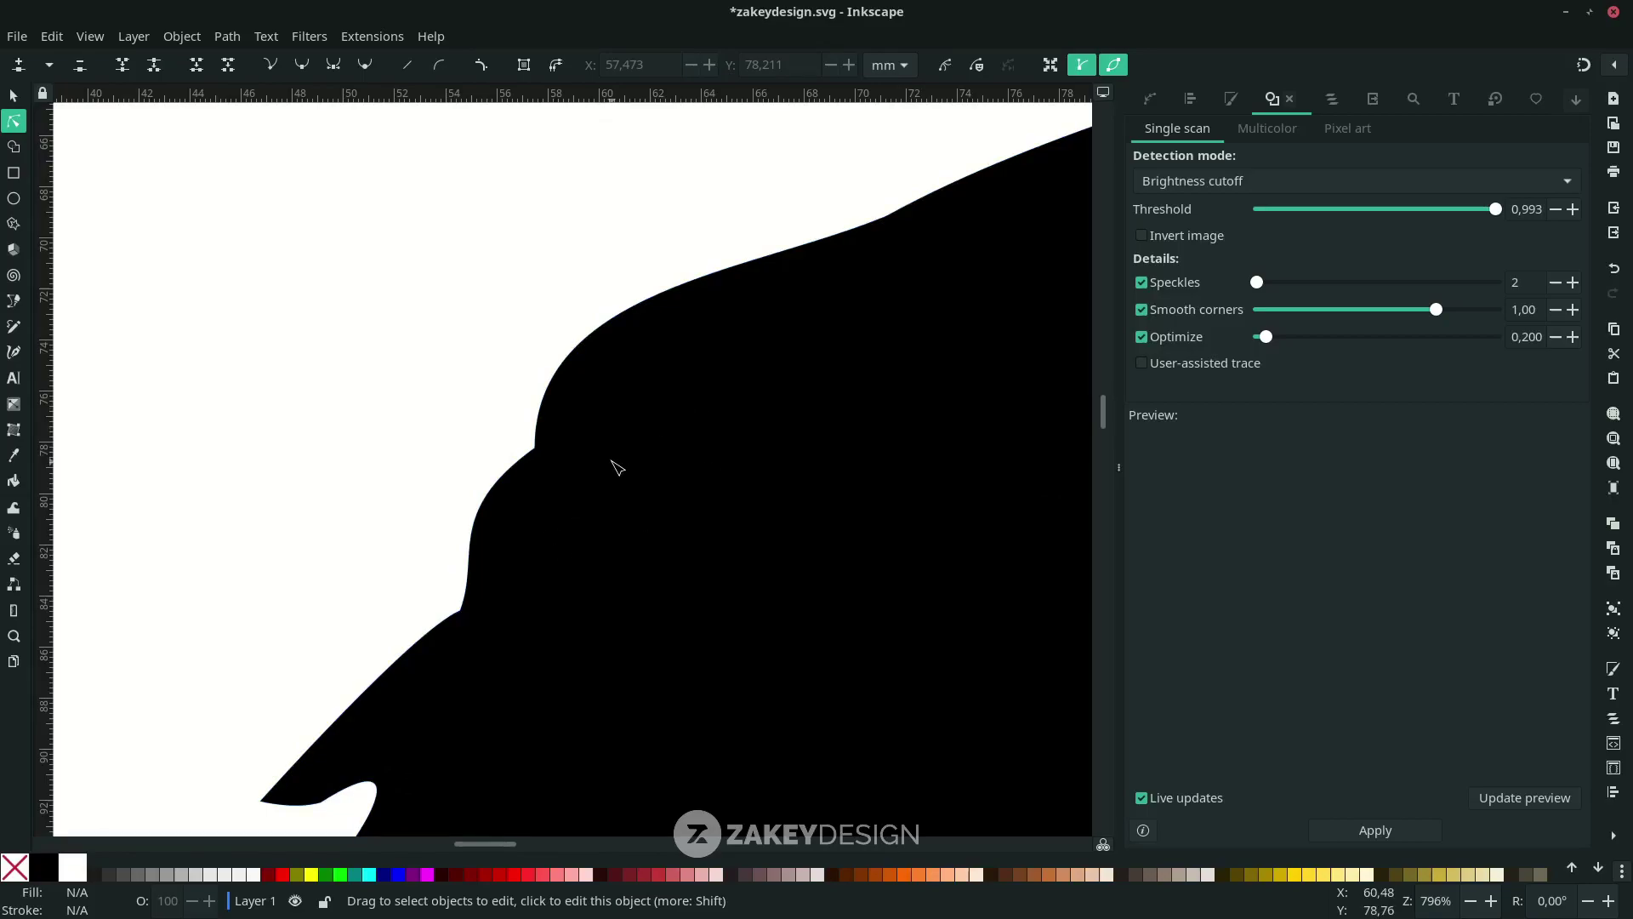
left_click(618, 467)
left_click_drag(400, 371, 629, 543)
key("Delete")
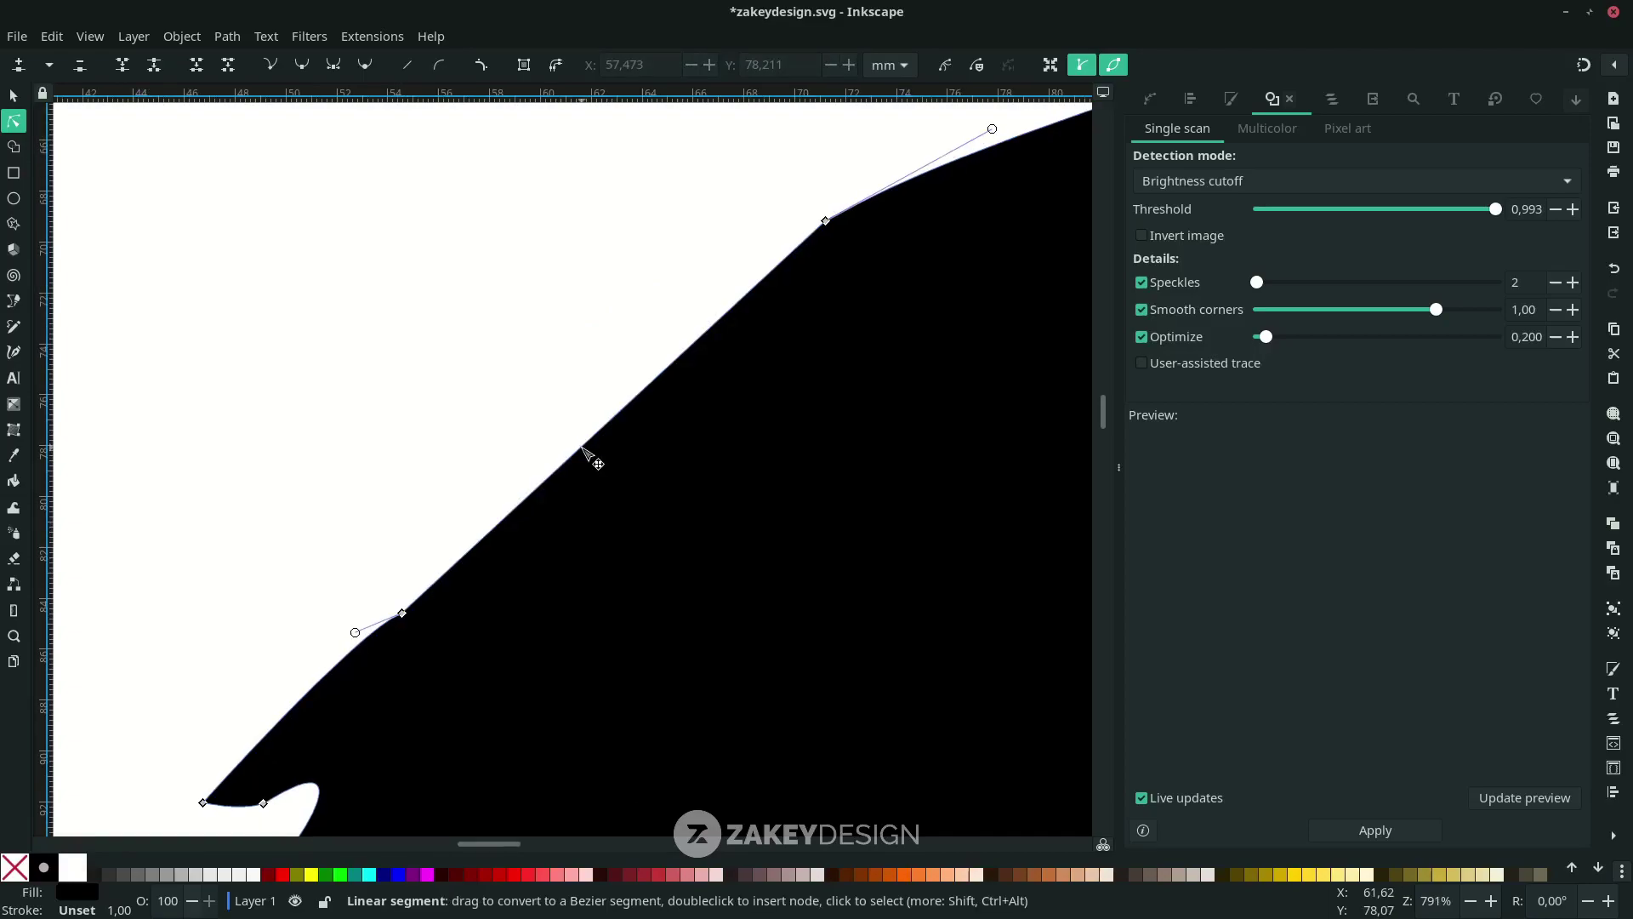
Insert a smooth node on the straightened back of the head at about X 57.6, Y 73.9 mm and lengthen its upper handle
double_click(583, 447)
left_click_drag(583, 447, 483, 343)
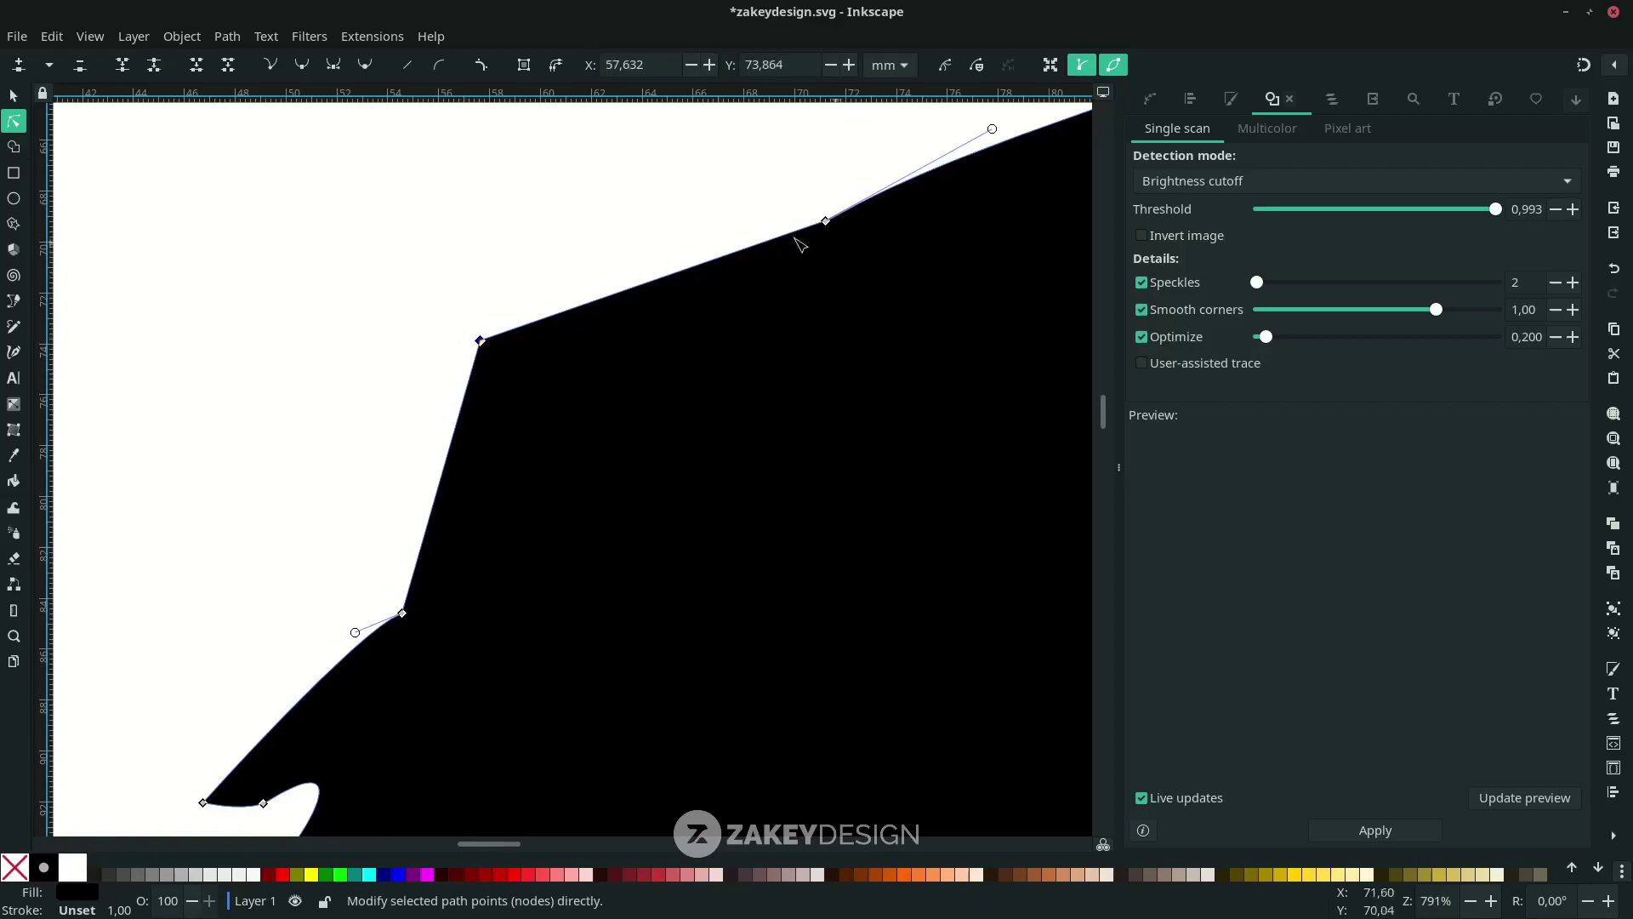
left_click(302, 64)
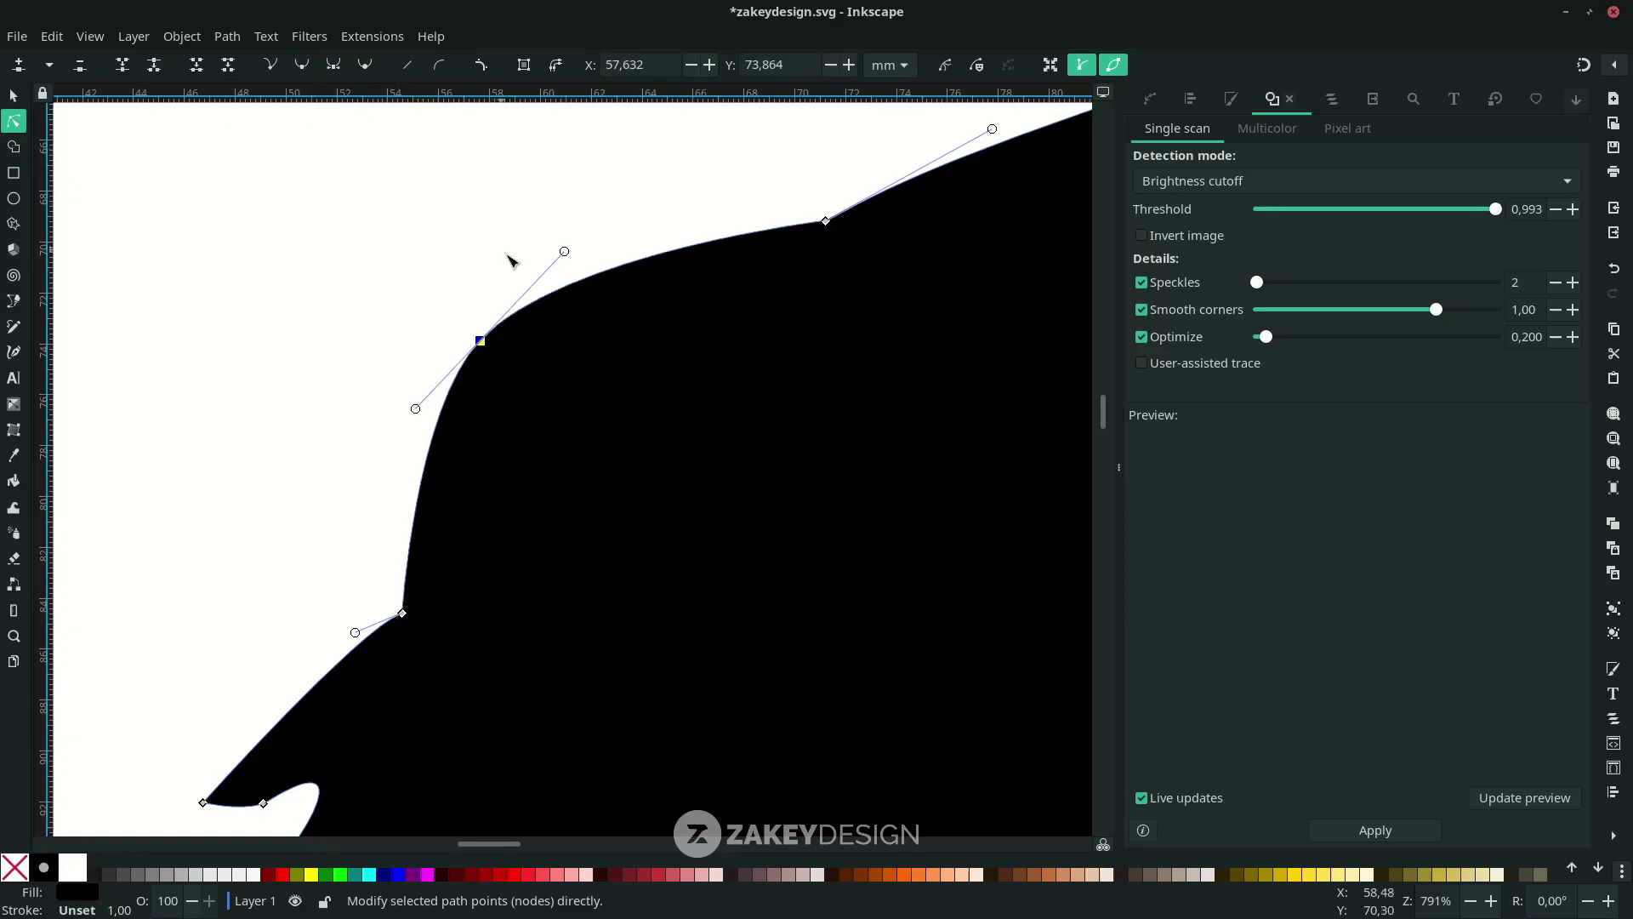
left_click_drag(581, 257, 679, 200)
left_click(670, 320)
Delete the six nodes along the back of the head, from the uppermost feather to the crown
scroll(661, 332, "down", 3)
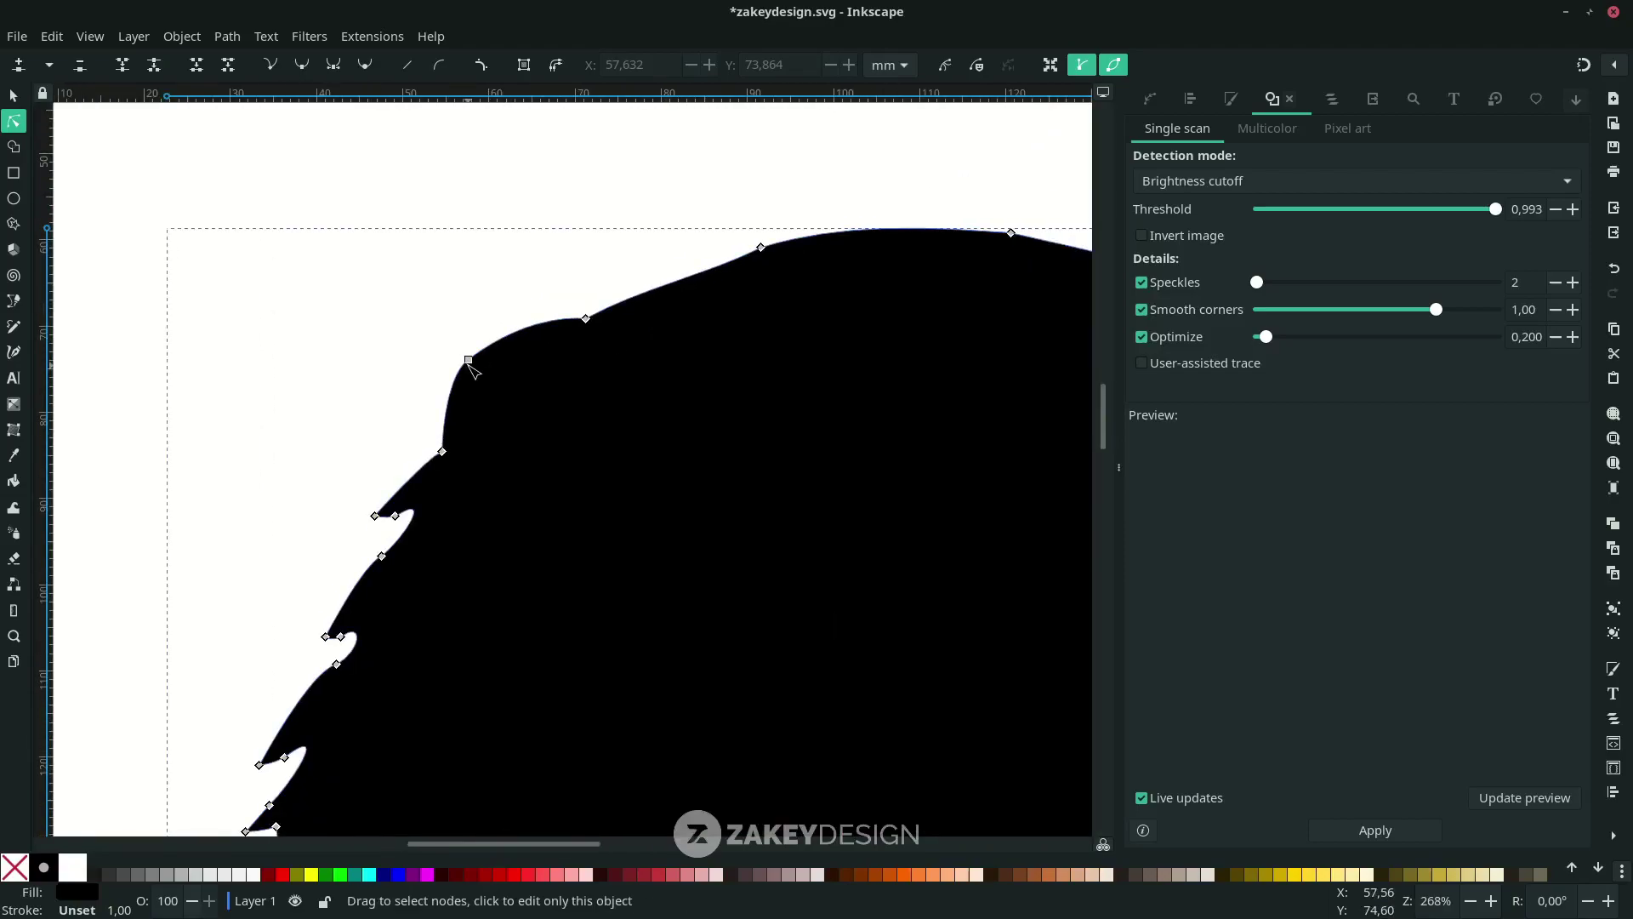
left_click(586, 320)
scroll(590, 328, "up", 5)
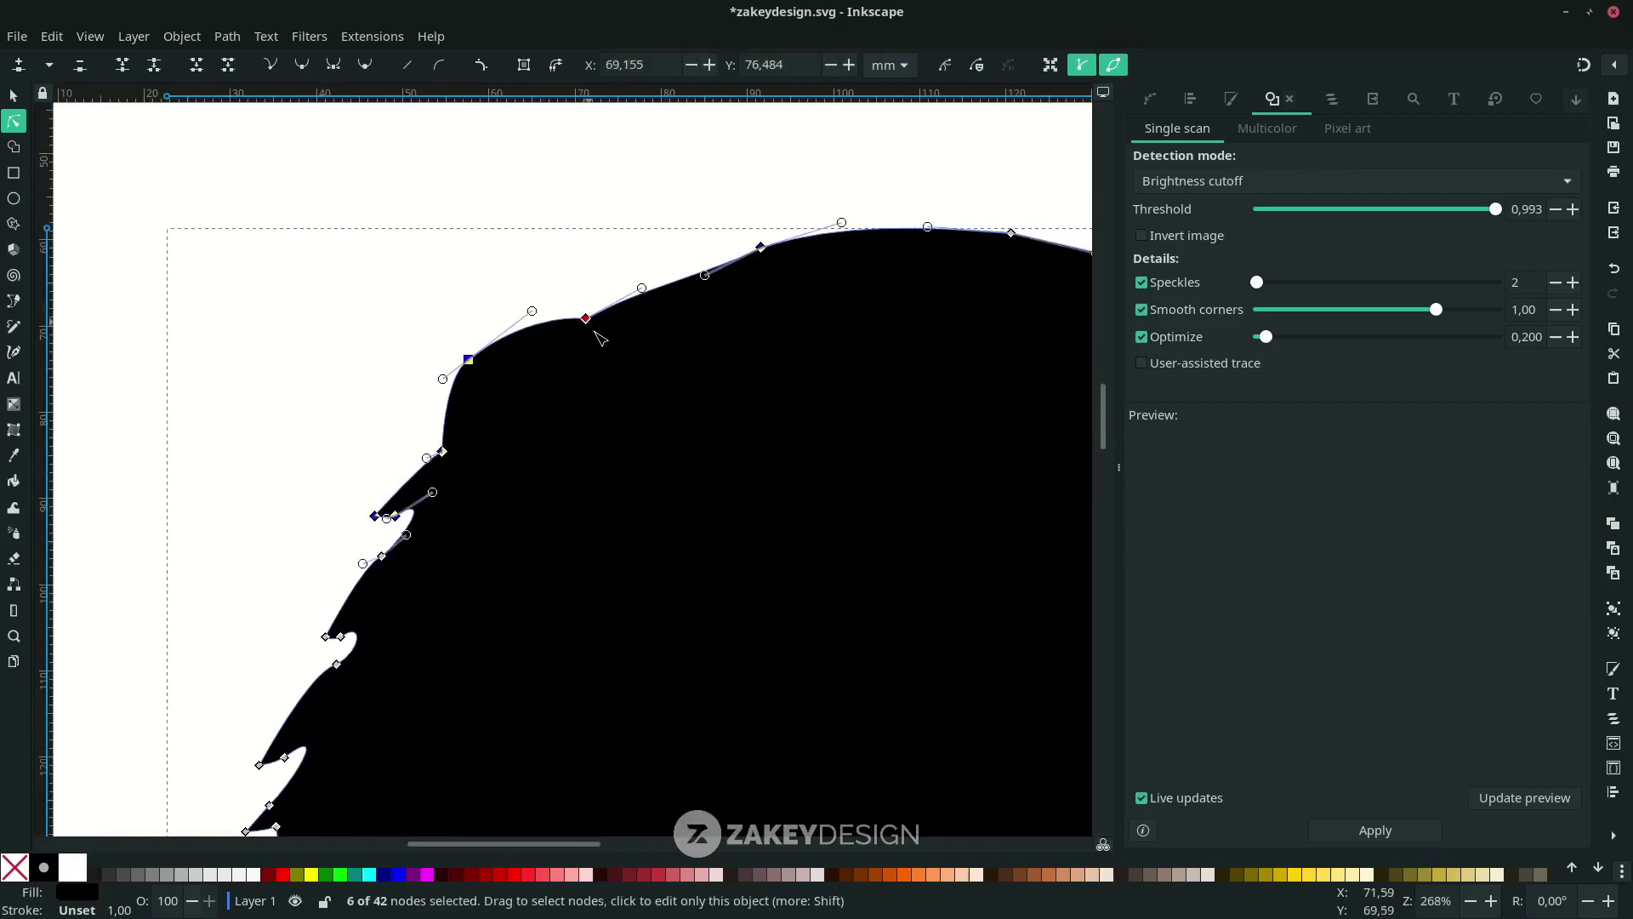
key("ctrl+Delete")
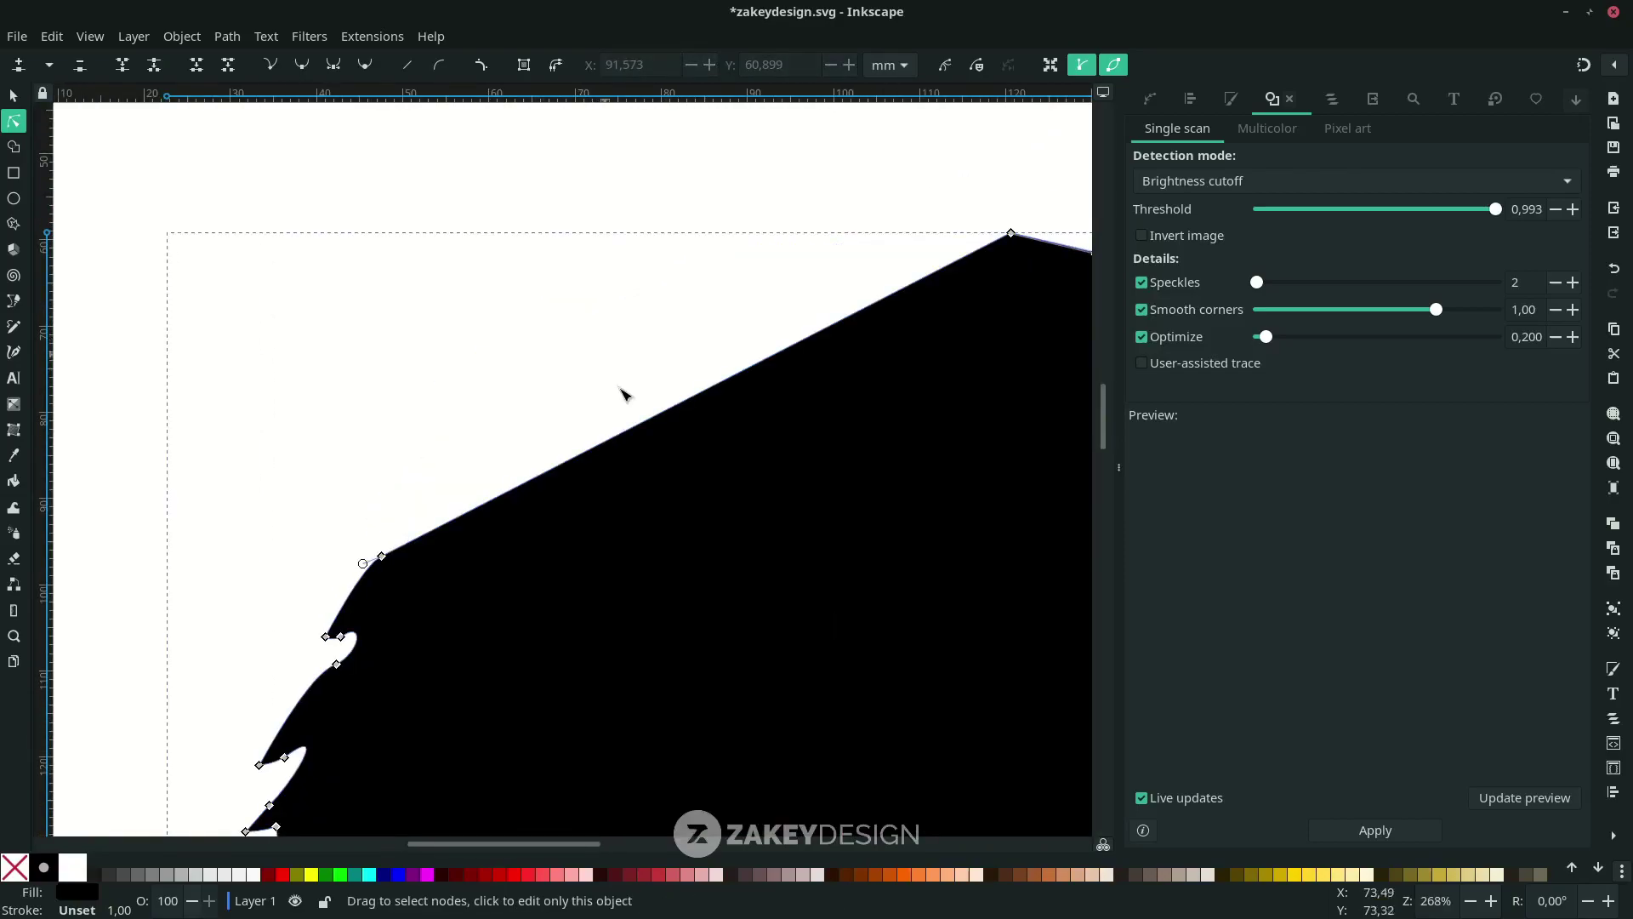
Round the back of the head with a new symmetric node at about X 73.6, Y 64.7 mm and long handles
scroll(627, 393, "right", 4)
scroll(572, 380, "down", 2)
double_click(549, 320)
left_click_drag(549, 320, 461, 203)
left_click(333, 65)
left_click_drag(573, 142, 658, 119)
scroll(730, 375, "down", 2)
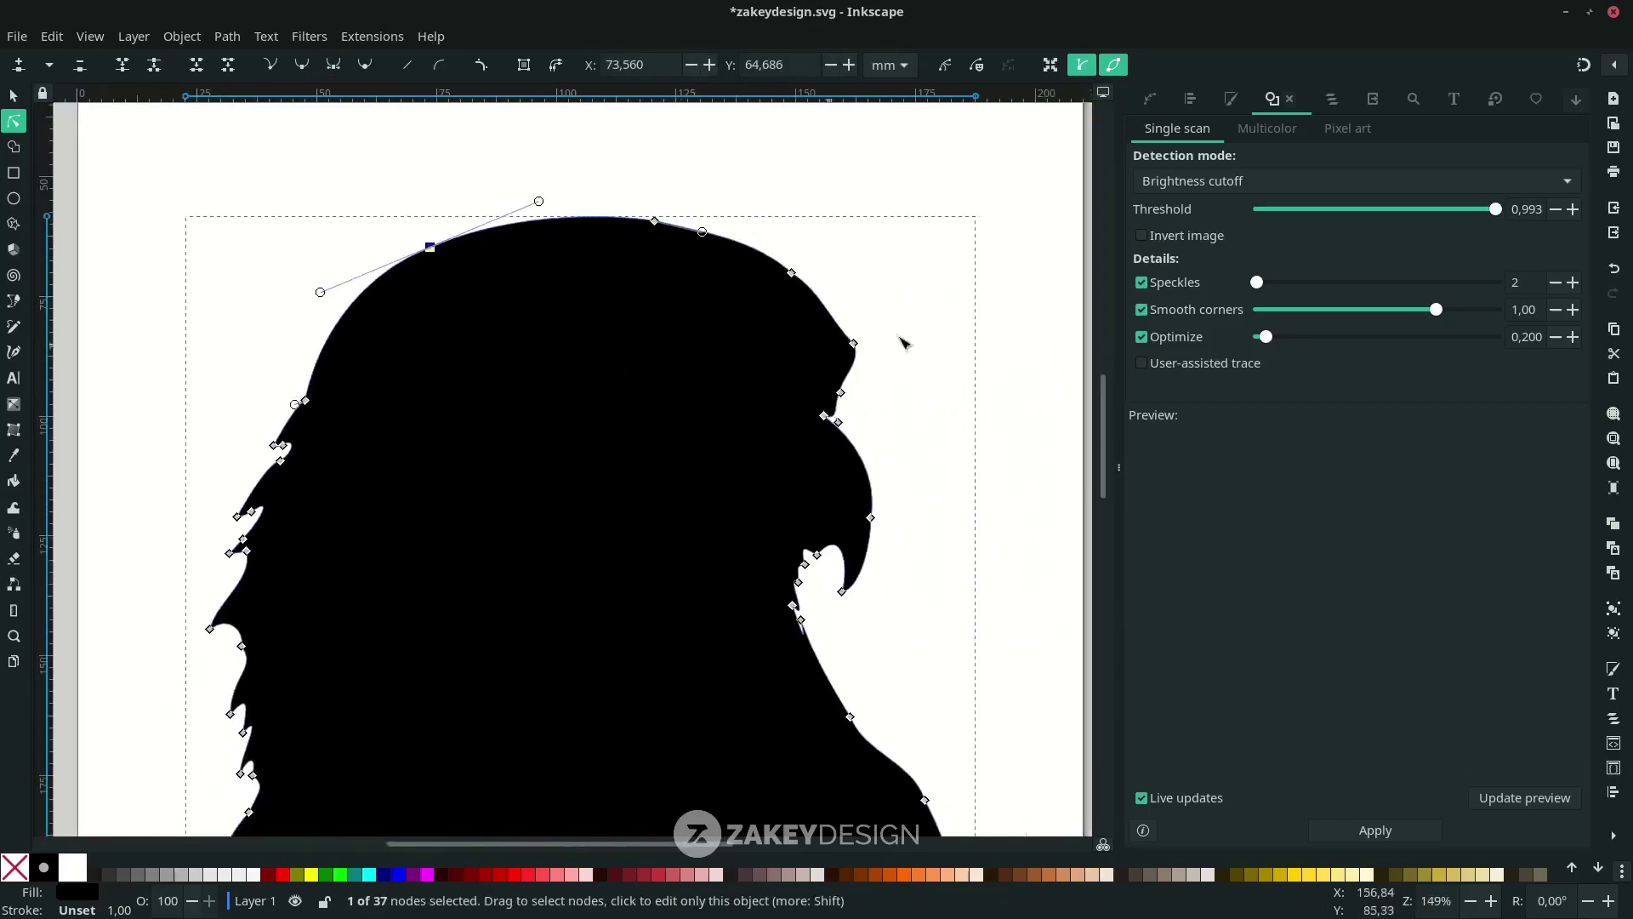
Smooth the beak's outer curve by deleting its middle node
key("Escape")
key("Escape")
left_click_drag(847, 347, 678, 413)
scroll(663, 595, "up", 2)
mouse_move(694, 486)
left_mouse_down()
mouse_move(657, 463)
mouse_move(701, 499)
left_mouse_up()
left_click_drag(749, 578, 777, 537)
left_click(791, 263)
left_click(882, 530)
scroll(882, 530, "up", 6)
left_click(792, 469)
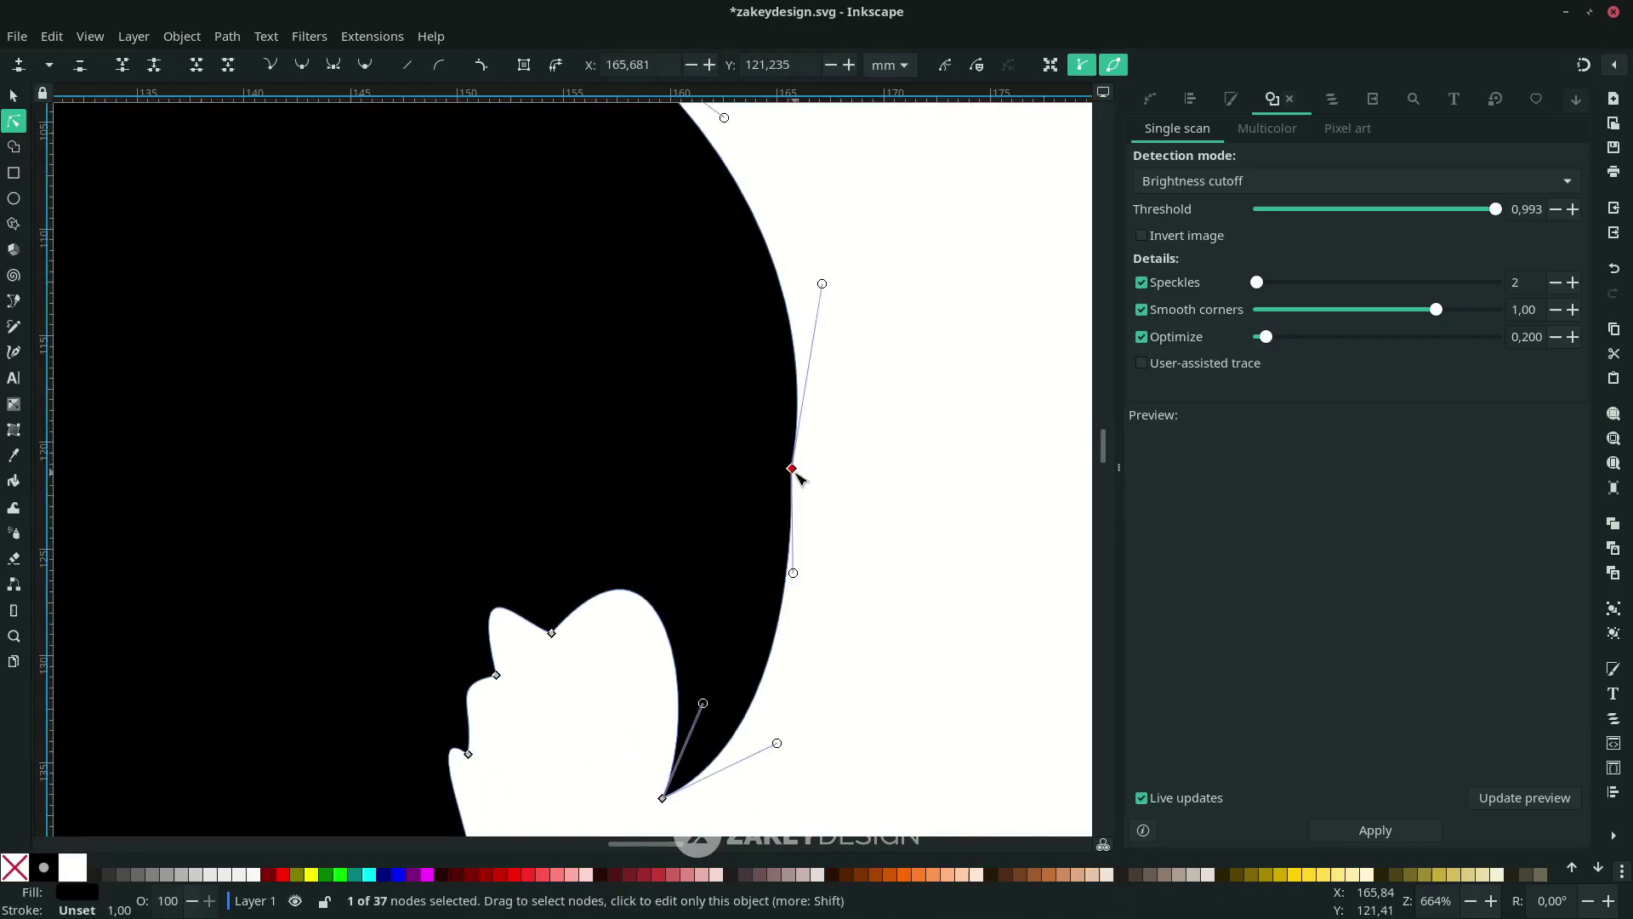
key("Delete")
key("Escape")
scroll(876, 540, "down", 5, "ctrl")
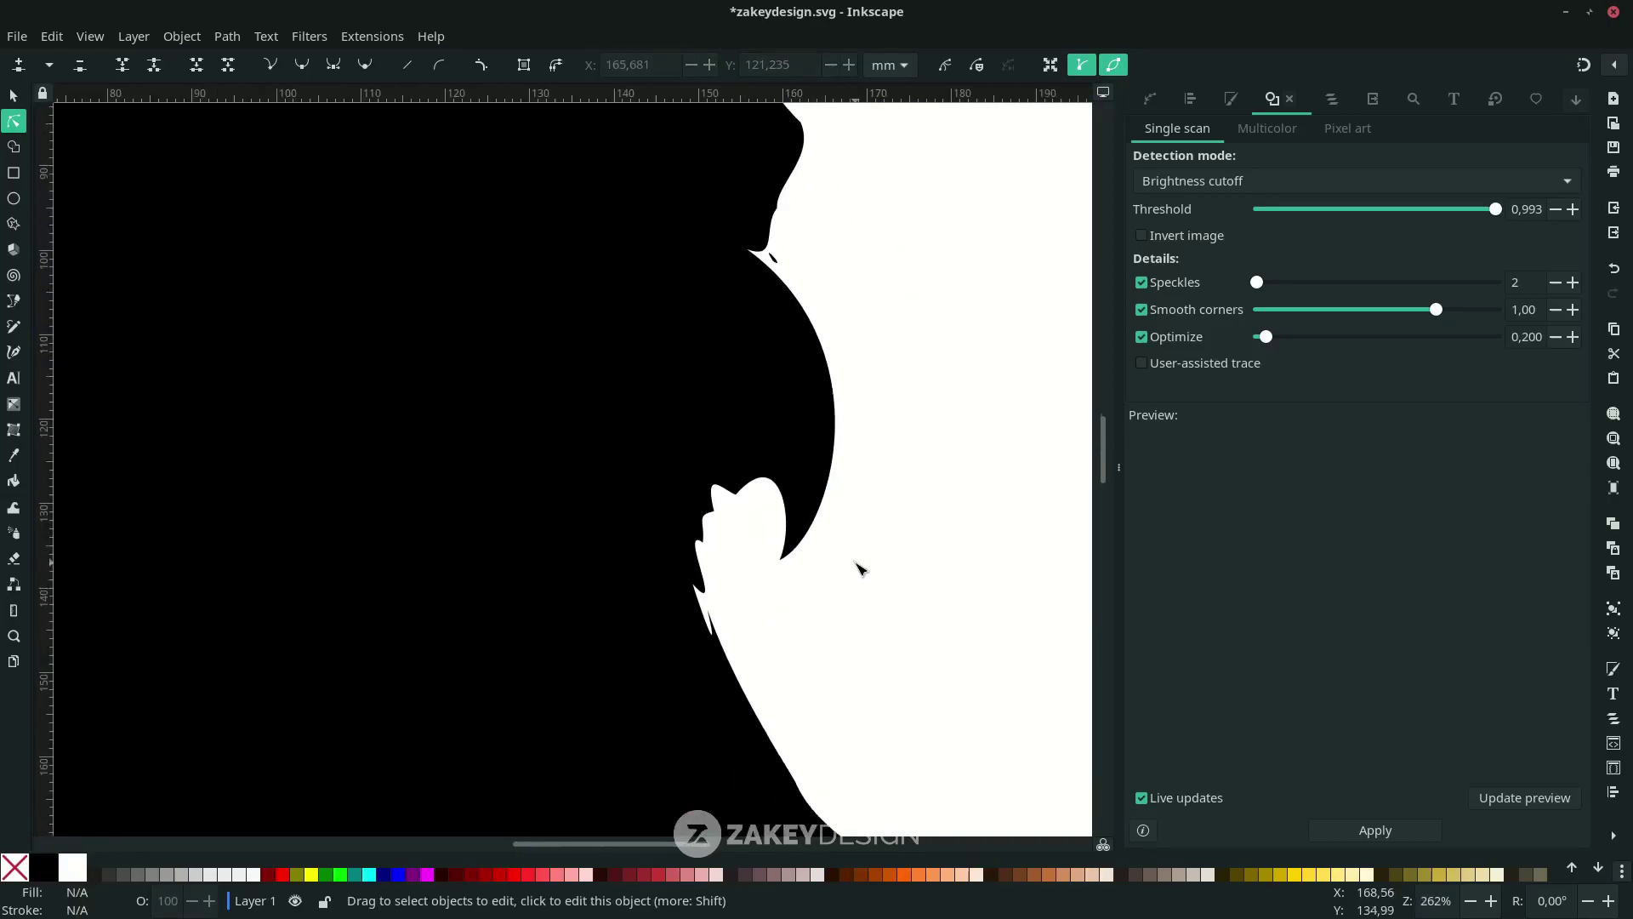
Draw a closed, tapered three-node feather path about 16.5 by 8.7 mm, pointing outward from the back of the head
scroll(850, 602, "down", 1, "ctrl")
scroll(849, 602, "up", 5)
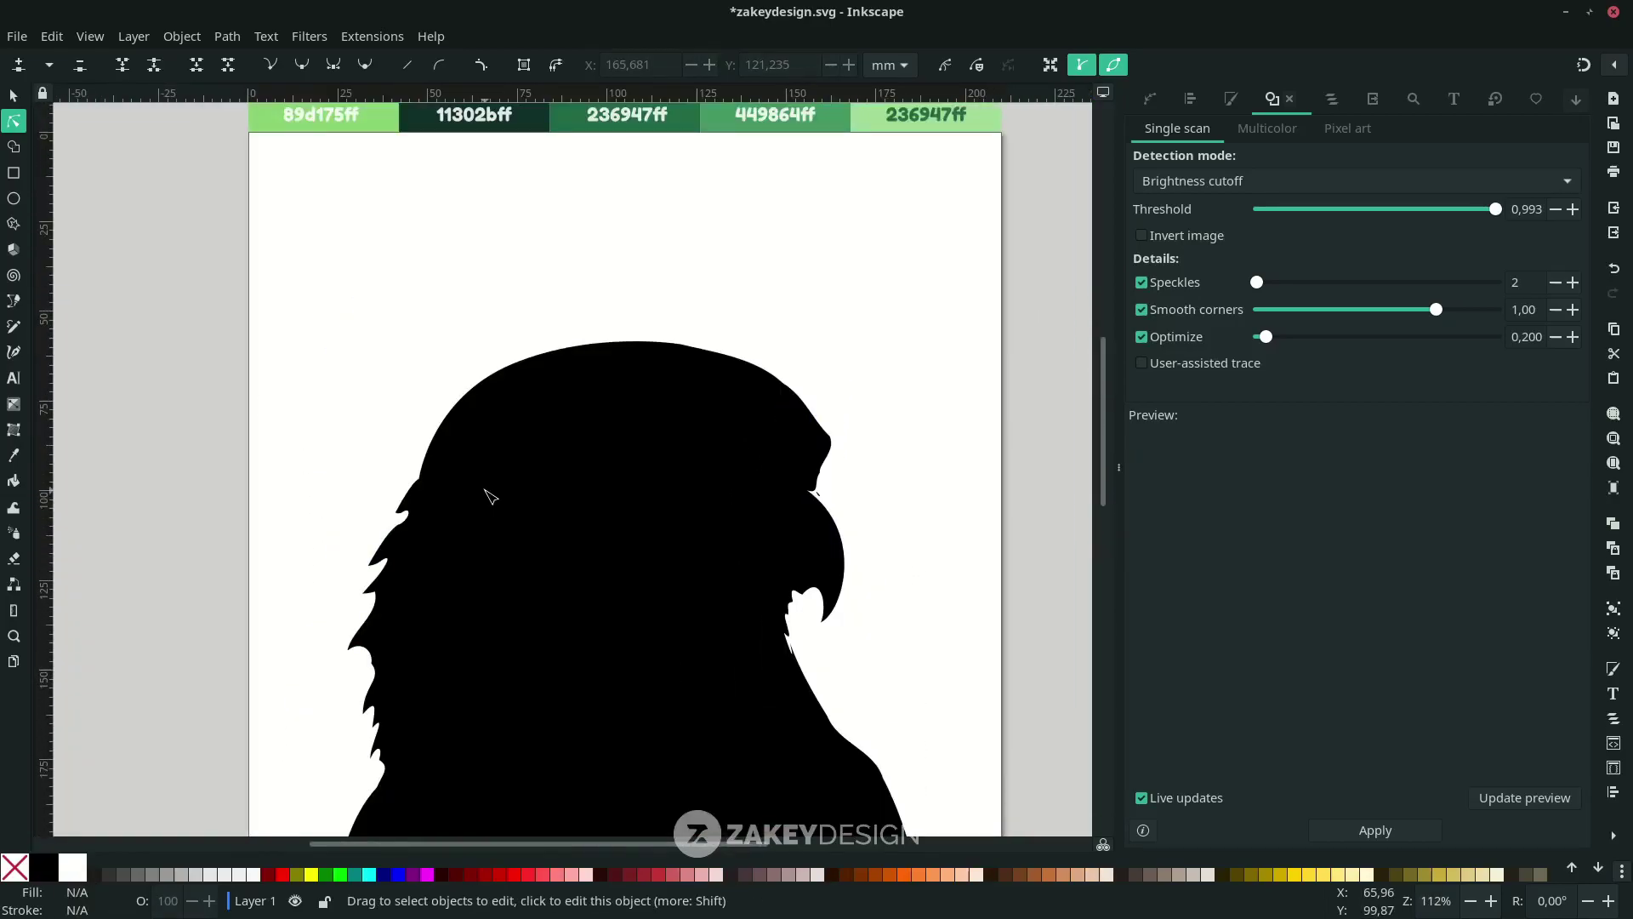
scroll(491, 496, "up", 2, "ctrl")
scroll(456, 476, "up", 1, "ctrl")
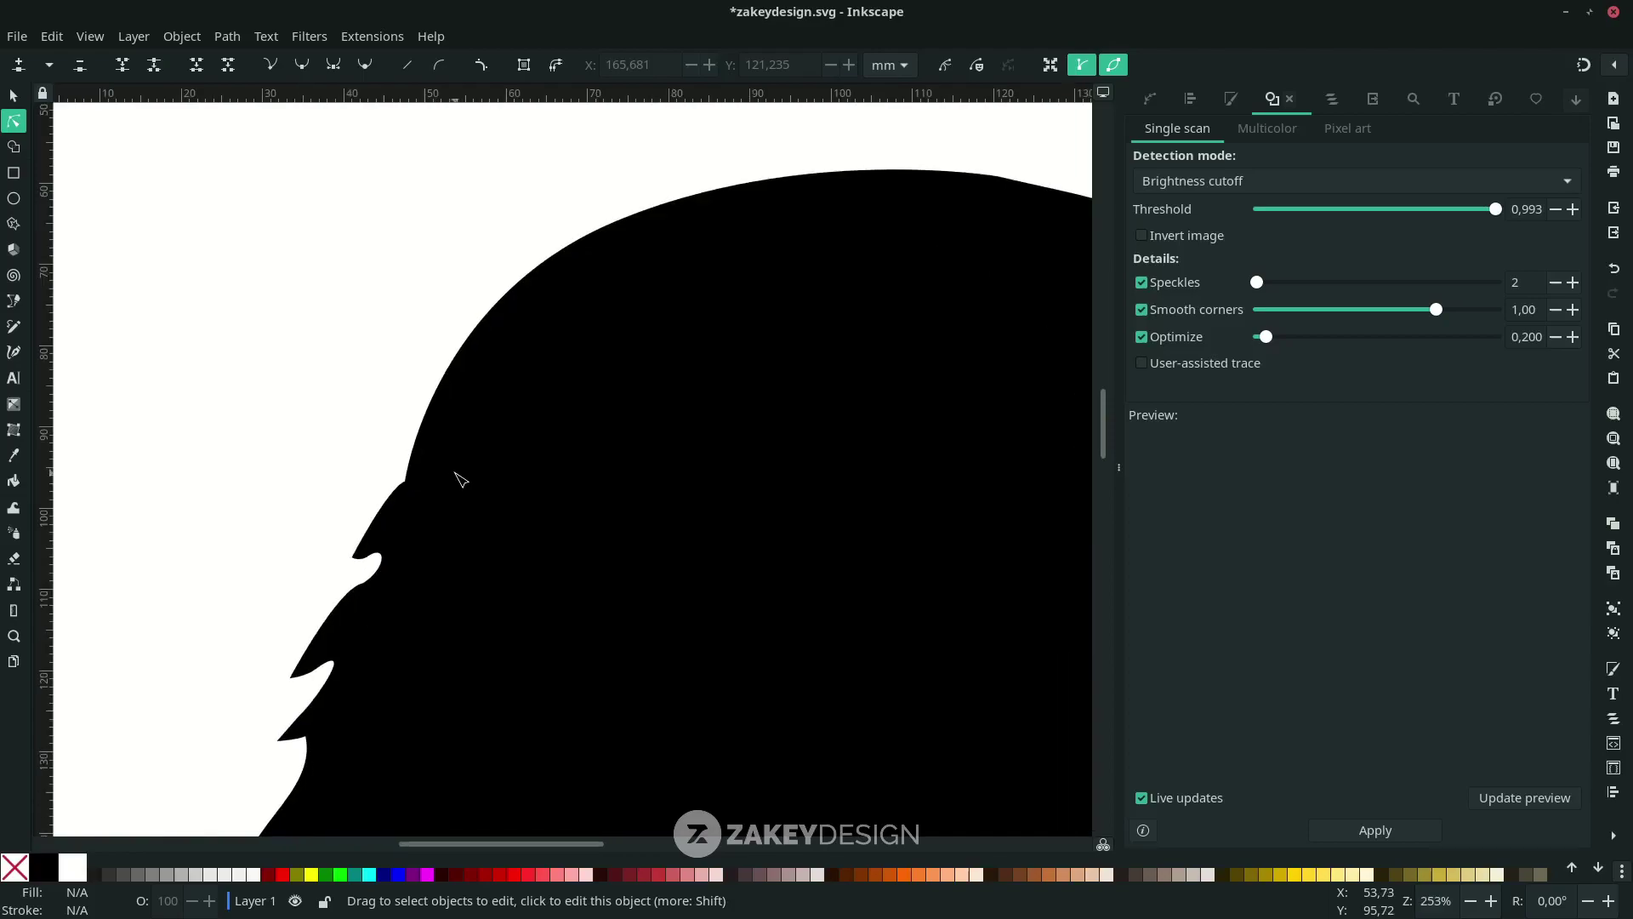
key("b")
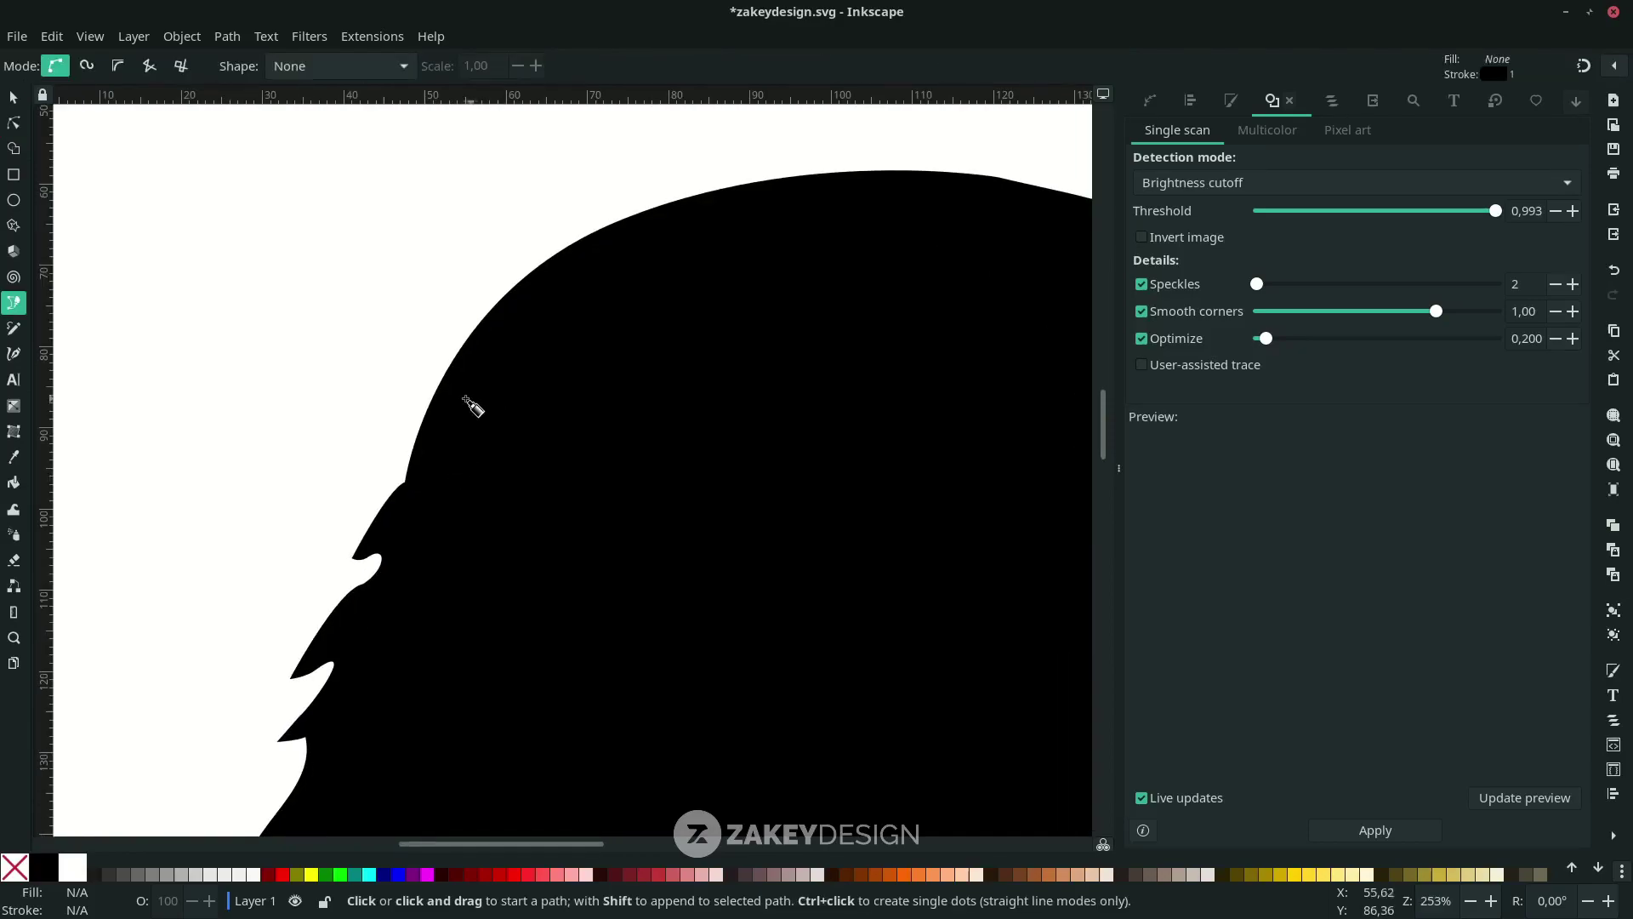
scroll(461, 408, "up", 1, "ctrl")
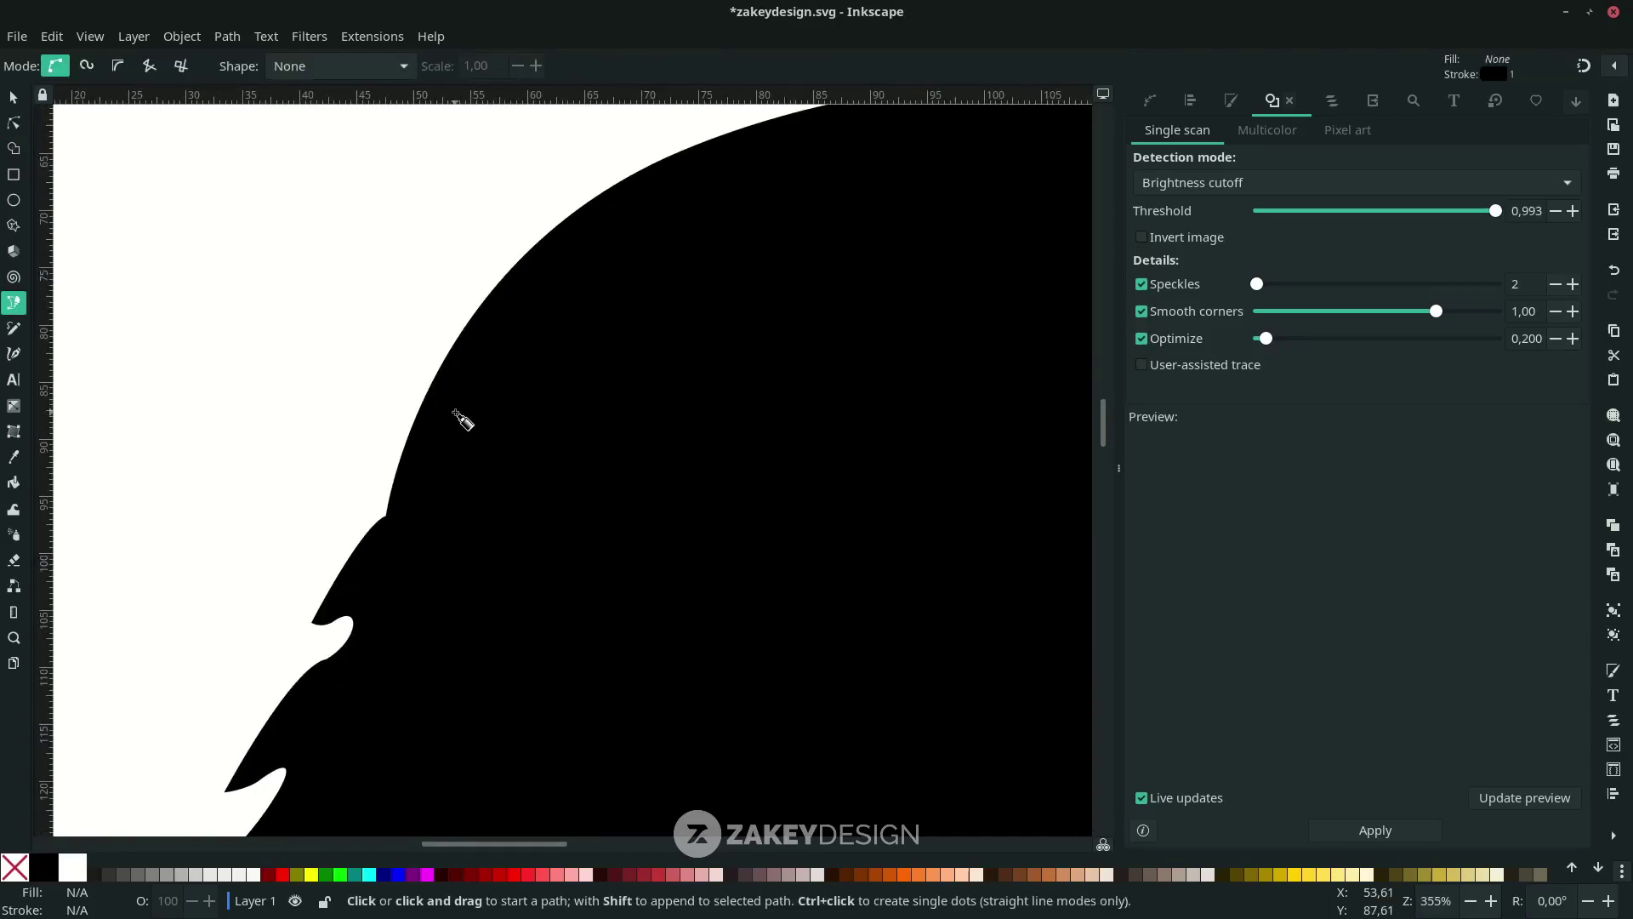
left_click(451, 399)
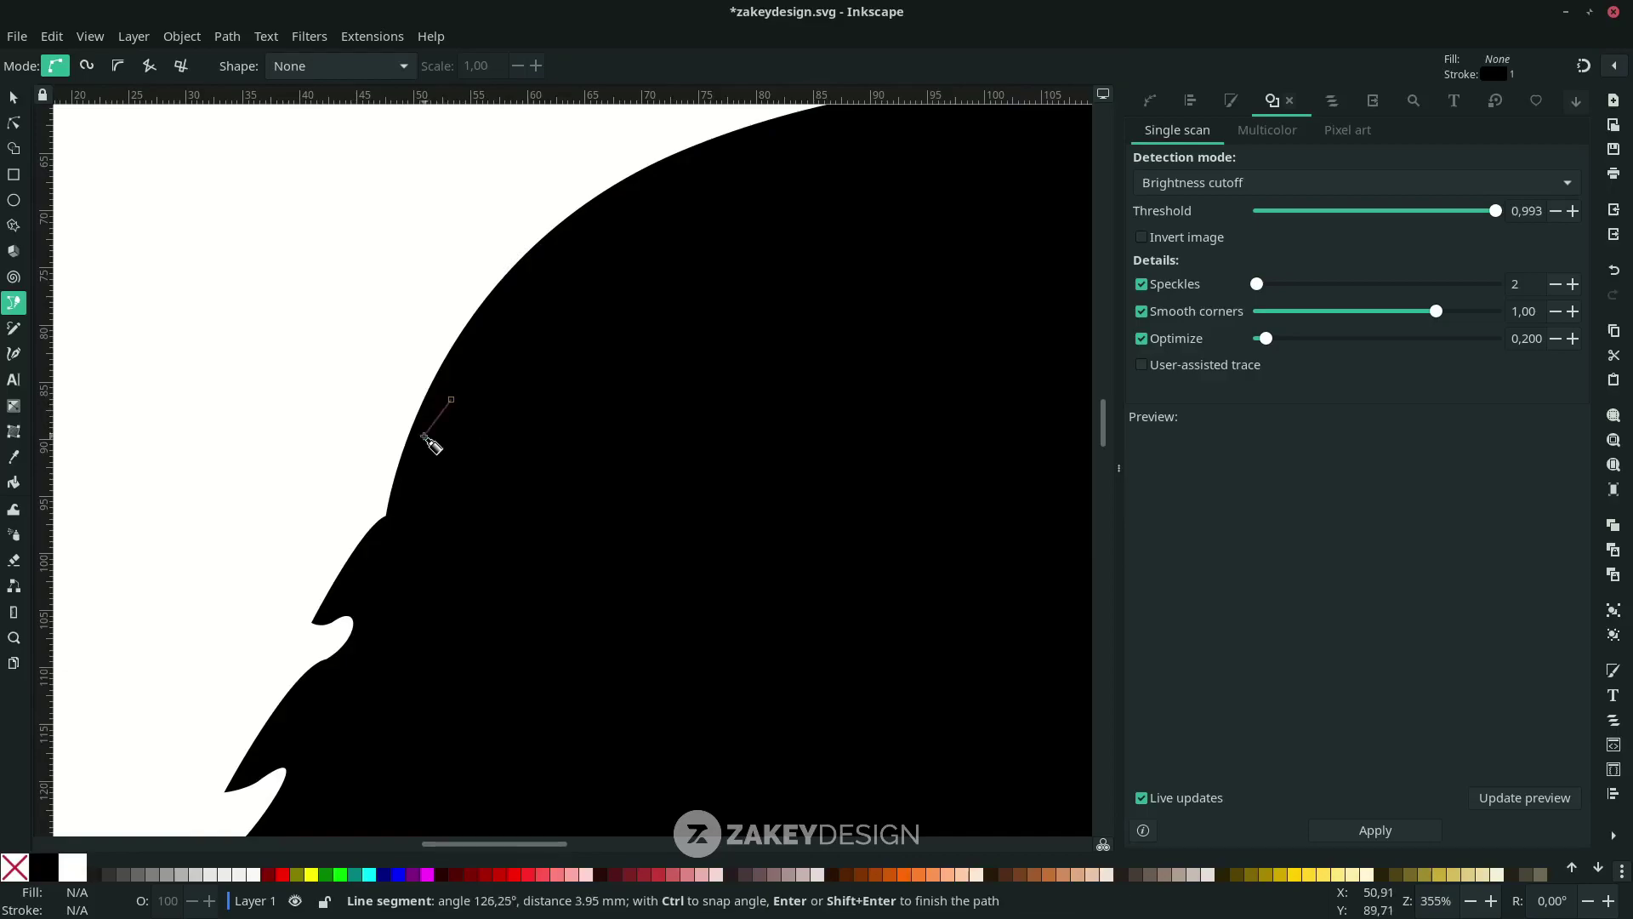
left_click_drag(265, 493, 409, 460)
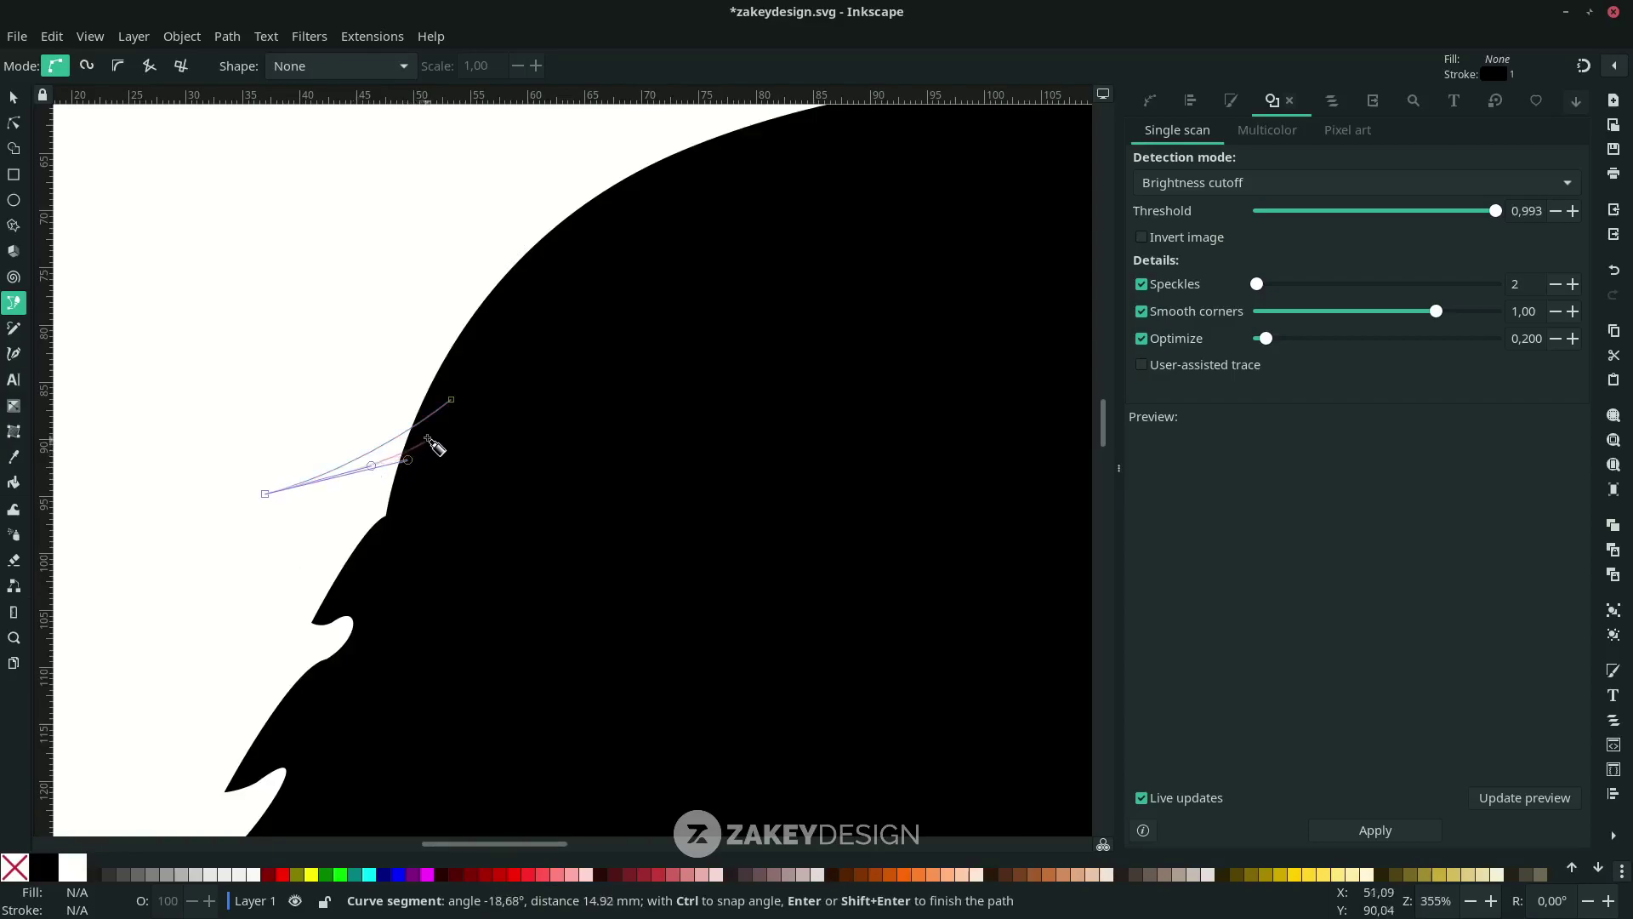
left_click(452, 401)
Fill the new feather path with the silhouette's black and remove its stroke
key("d")
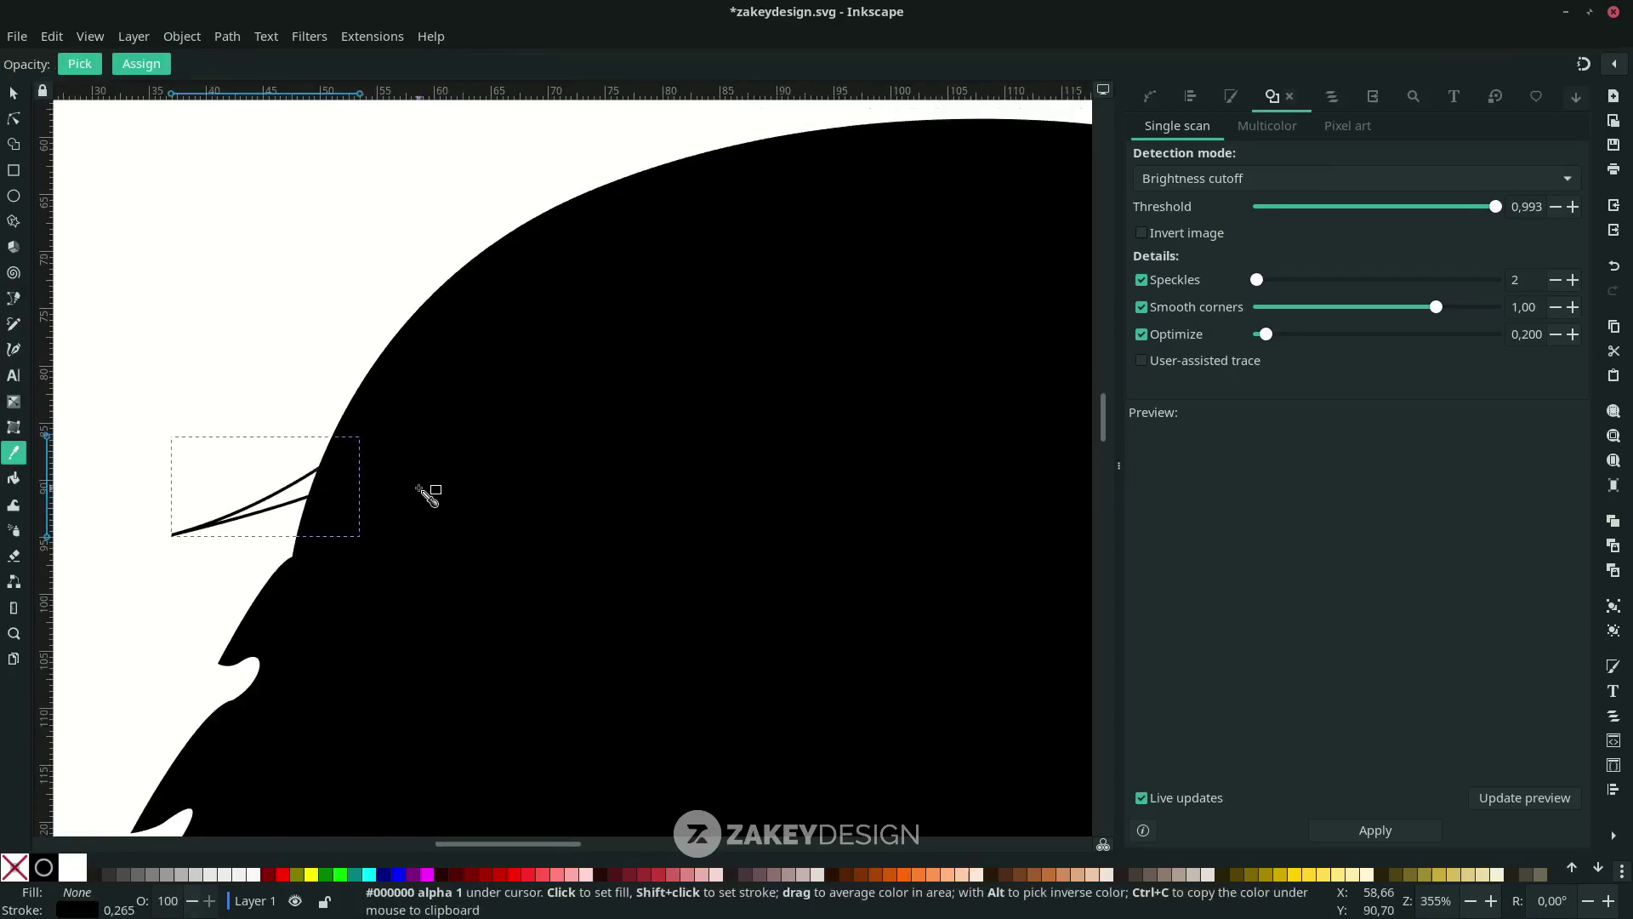
key("s")
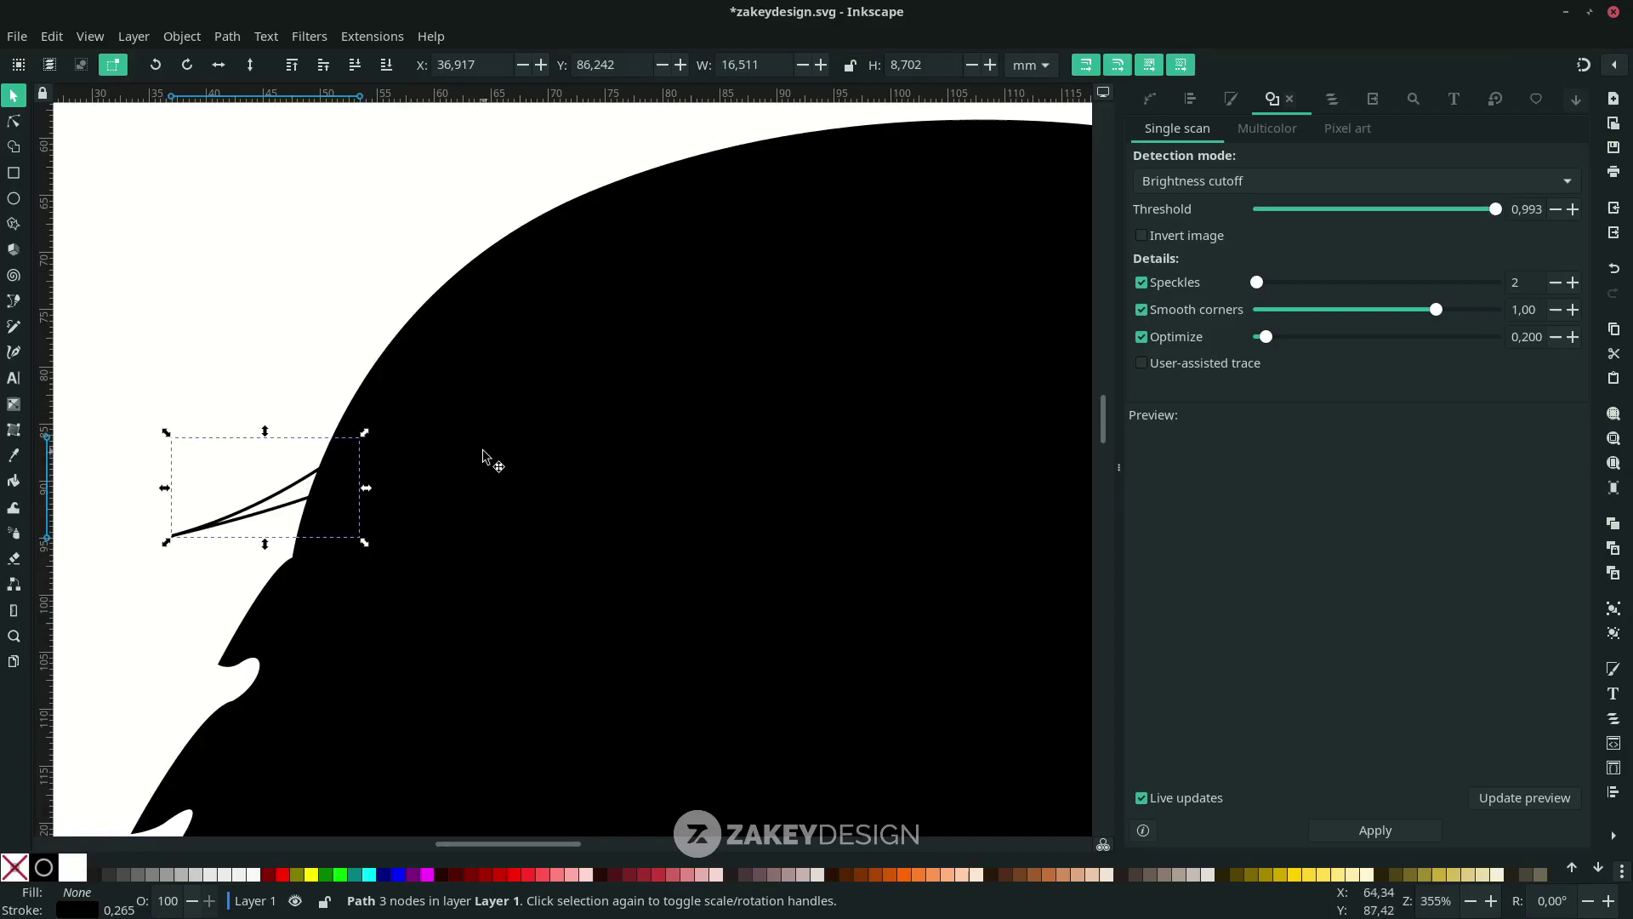
scroll(484, 510, "left", 2)
scroll(392, 508, "up", 2)
key("d")
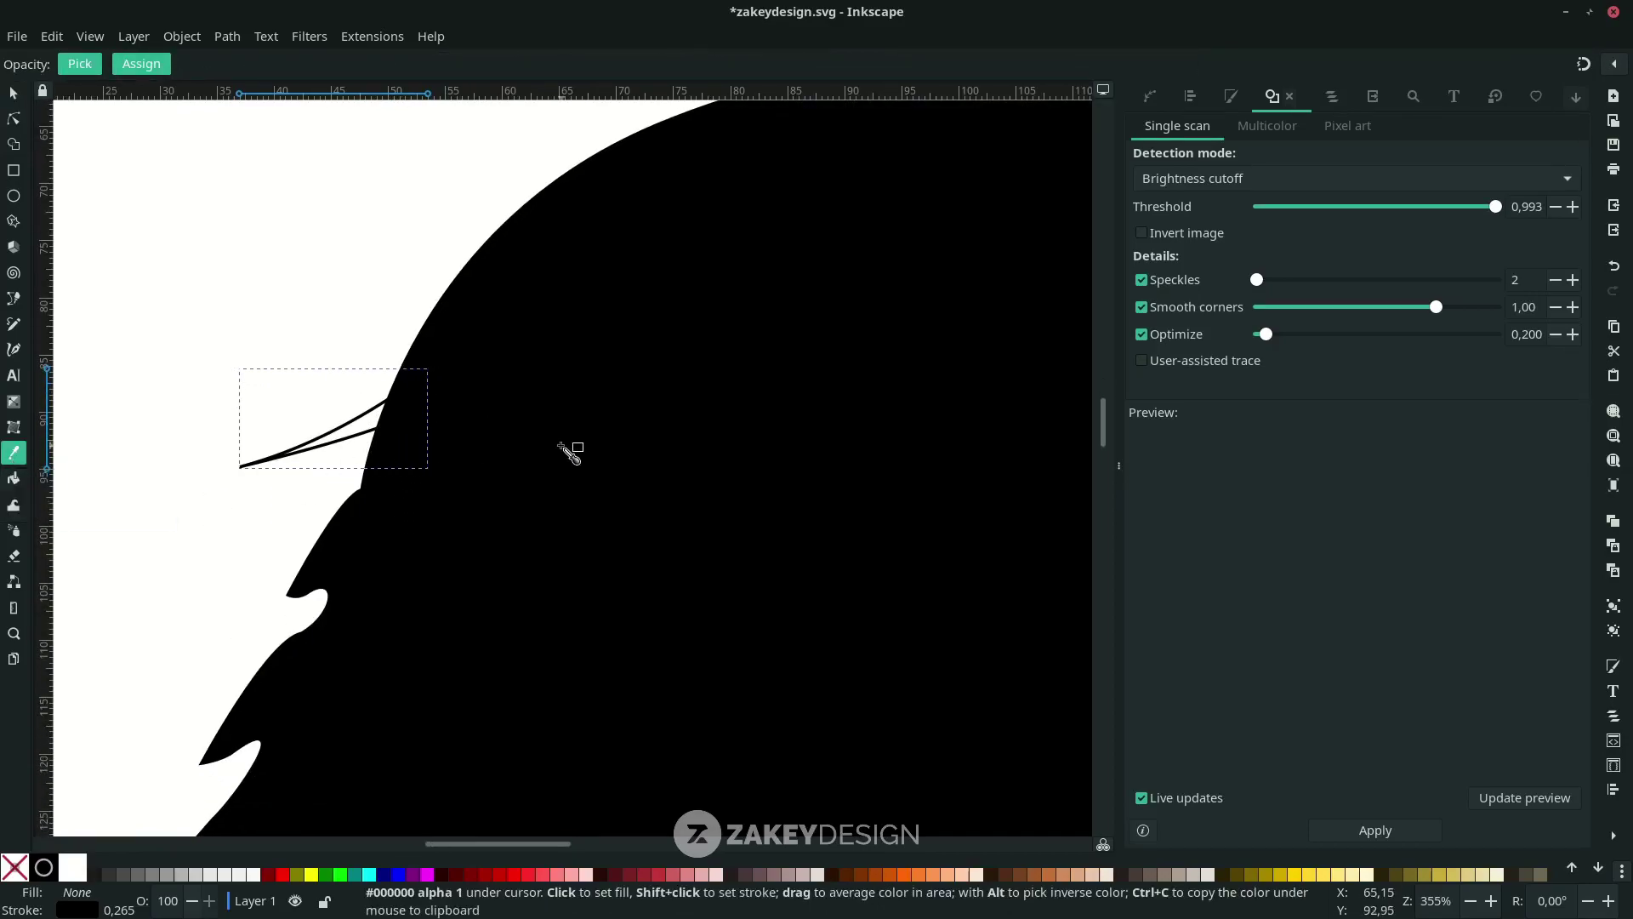
left_click(564, 448)
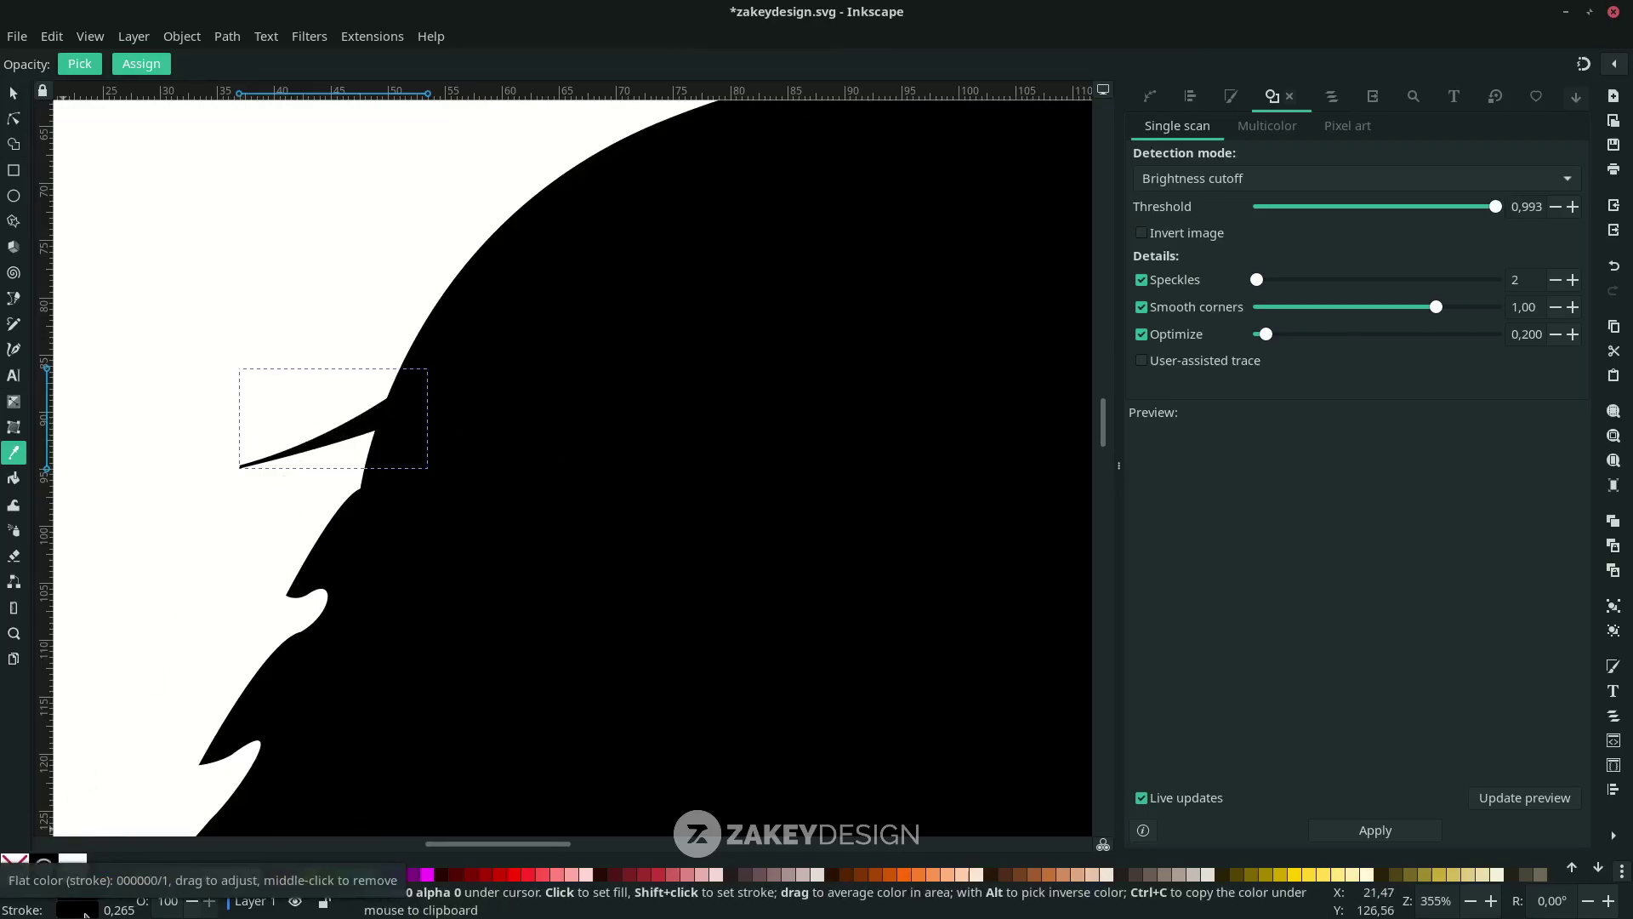
right_click(84, 912)
left_click(106, 898)
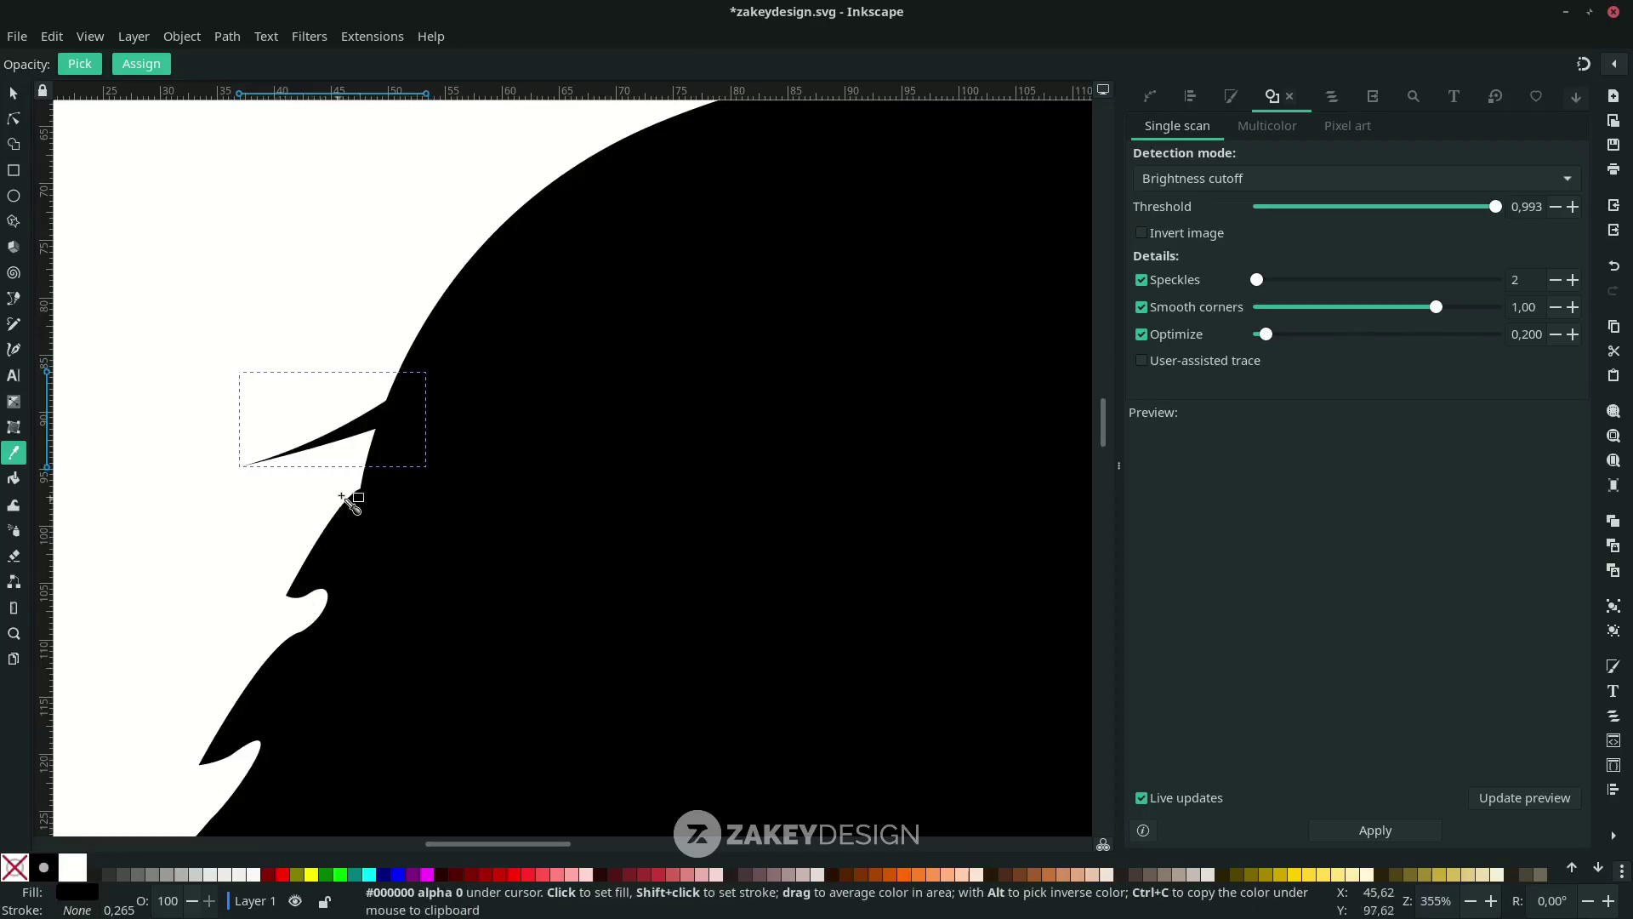
Move the new feather path to about X 39.3, Y 89.9 mm and rotate it counterclockwise to follow the feather outline
left_click(14, 96)
left_click_drag(357, 438, 391, 473)
left_click(391, 471)
left_click(330, 492)
left_click(330, 491)
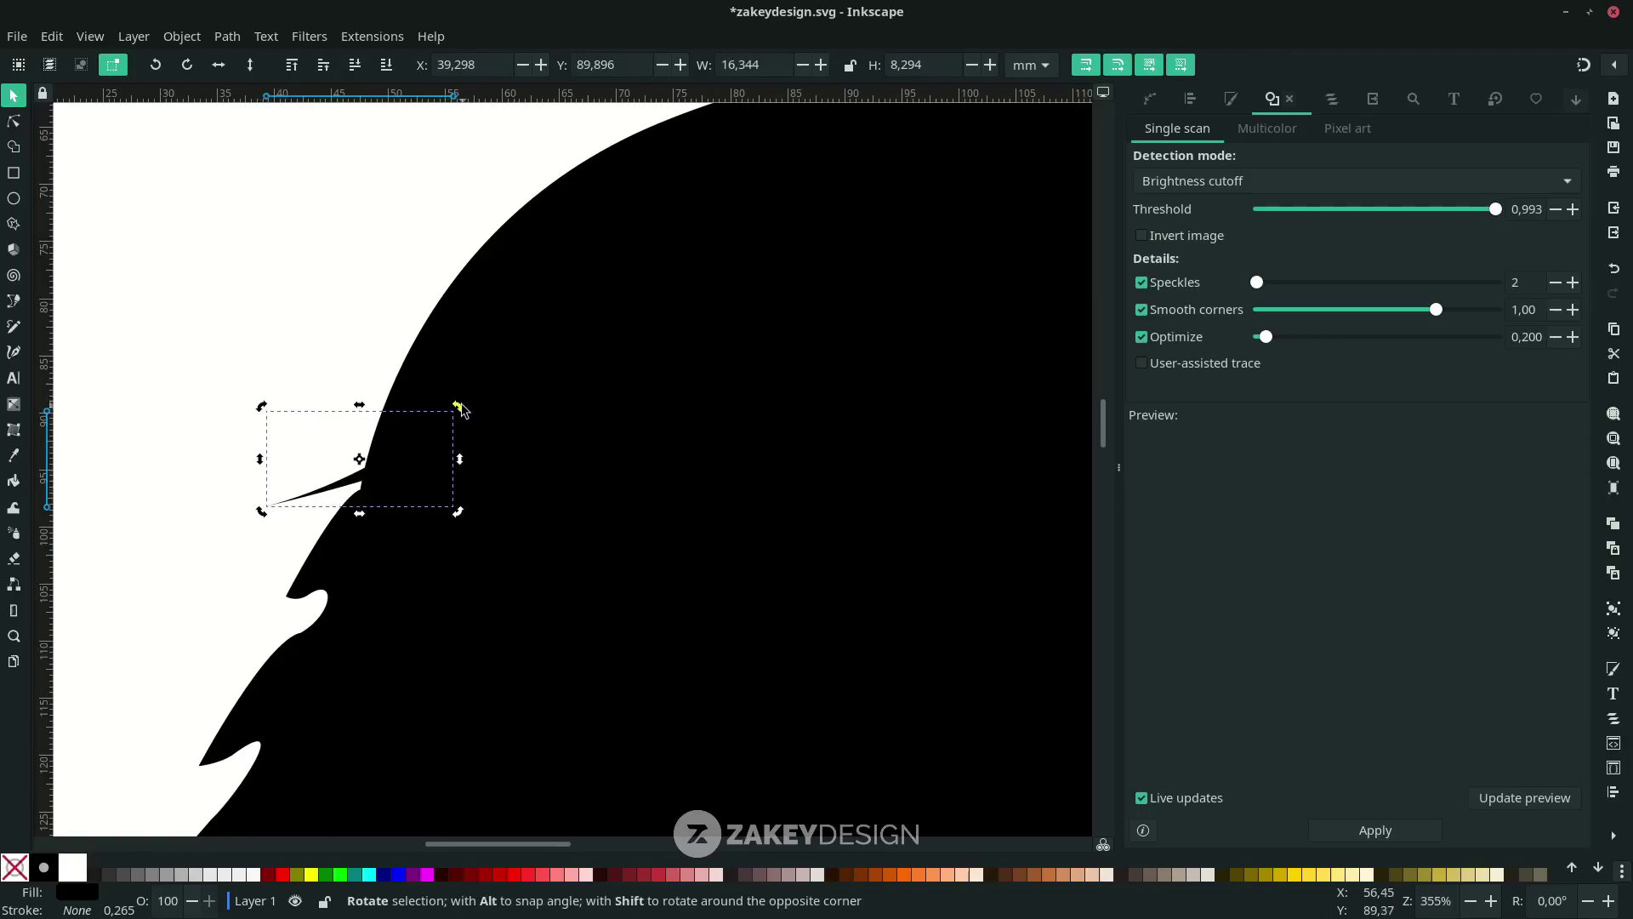
left_click_drag(457, 406, 441, 369)
Move the rotated feather path to about X 35, Y 100 mm, between the two uppermost remaining feather tips
left_click_drag(326, 511, 198, 468)
left_click(253, 574)
scroll(138, 459, "up", 1)
scroll(138, 459, "left", 4)
left_click_drag(185, 460, 181, 456)
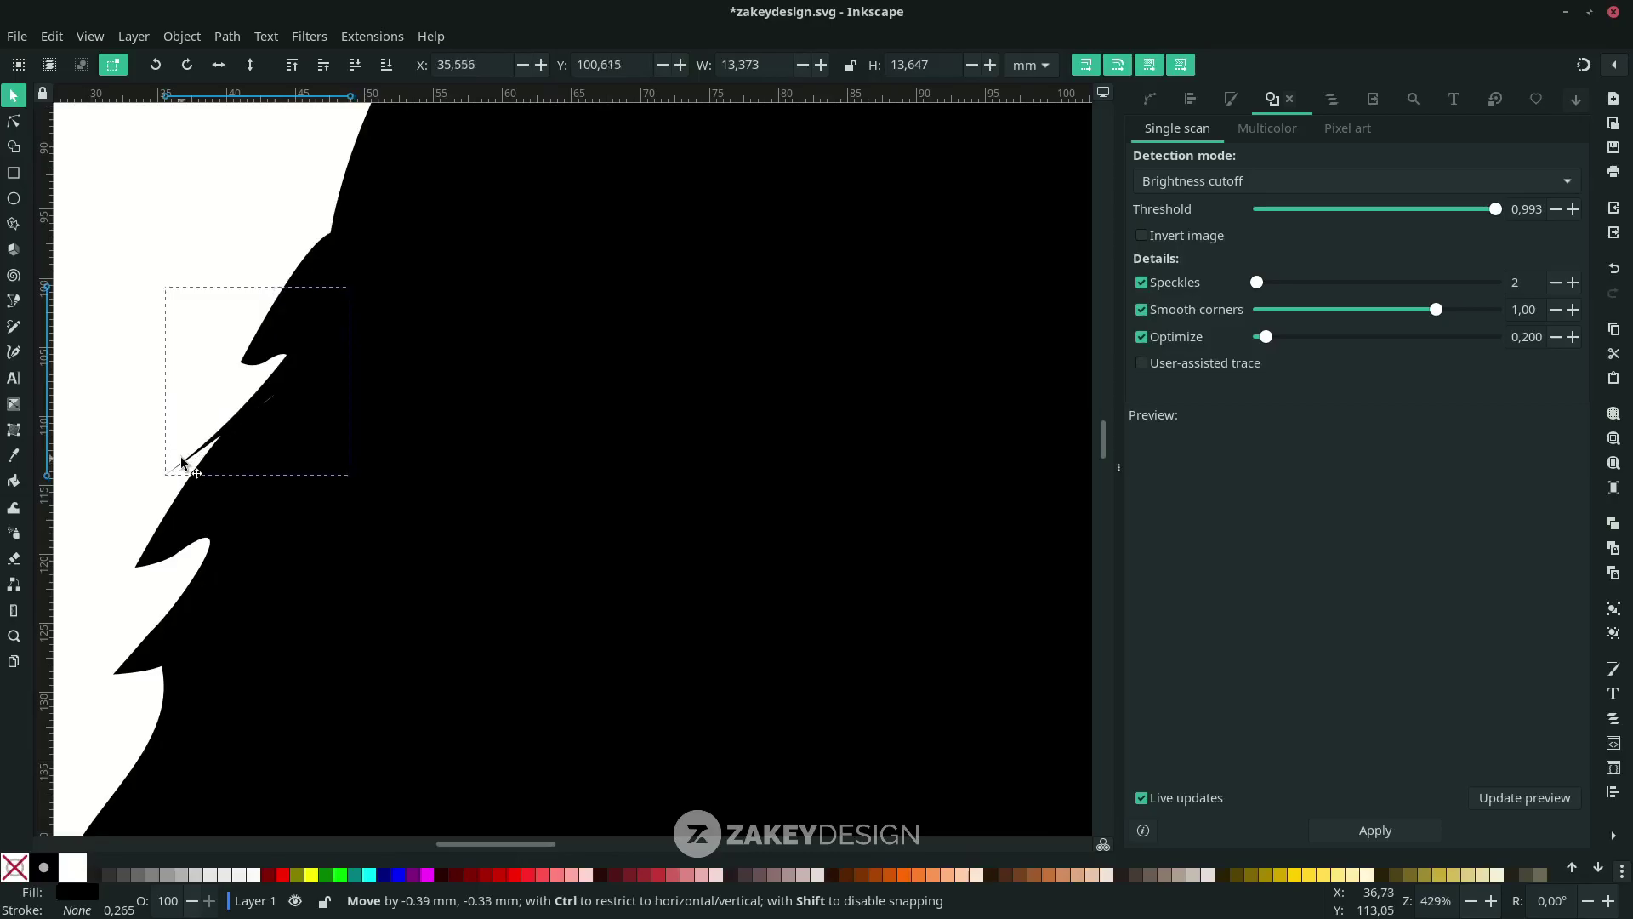
scroll(180, 456, "down", 3)
scroll(180, 496, "left", 3)
left_click(189, 493)
Draw a closed, tapered feather path pointing outward and slightly down from just below the large rounded notch on the neck's edge
scroll(309, 388, "up", 4)
scroll(281, 583, "down", 5)
scroll(269, 600, "up", 2)
scroll(257, 636, "down", 4)
scroll(313, 545, "left", 4)
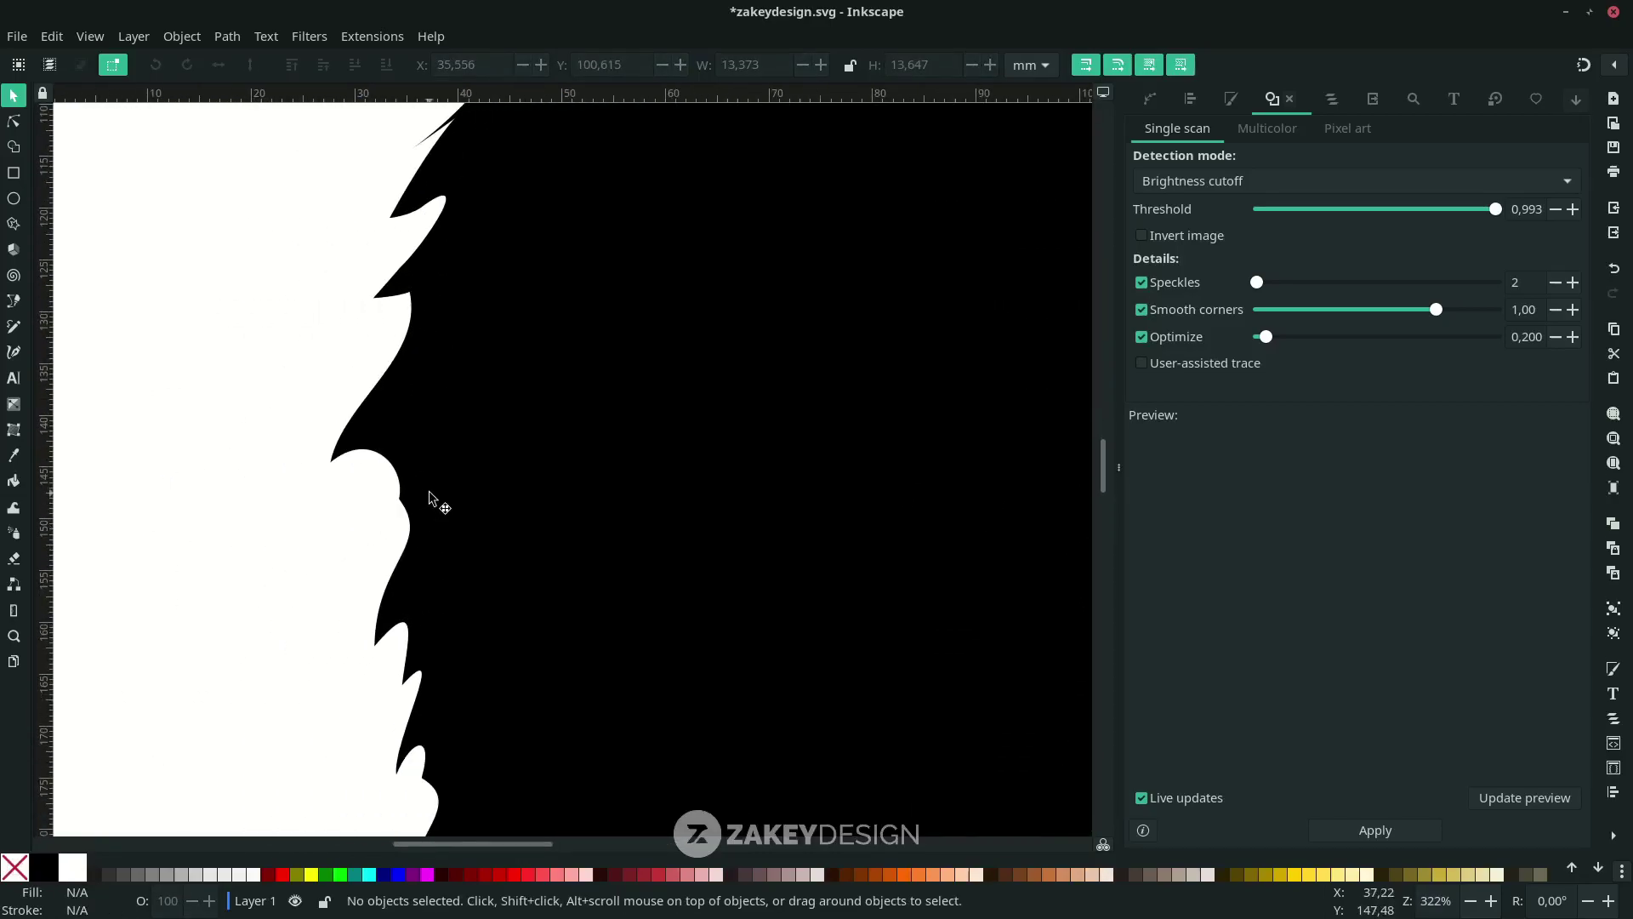
key("b")
left_click(432, 438)
left_click_drag(249, 559, 374, 538)
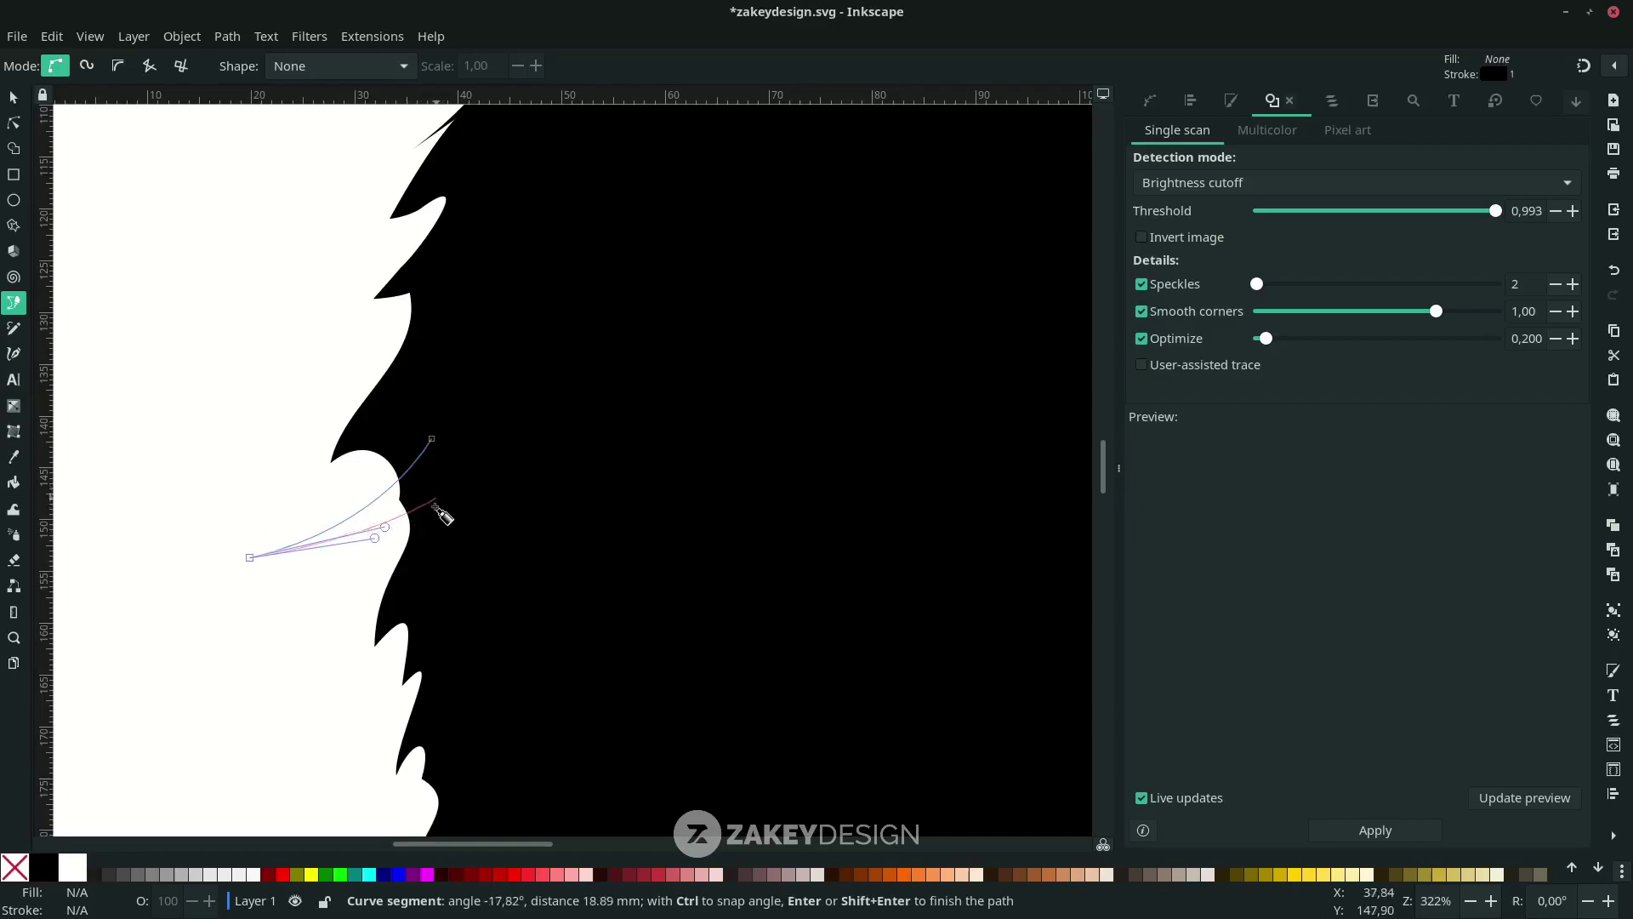
left_click(434, 441)
Fill the new feather path with the silhouette's black, rotate it and place it at about X 28, Y 137.5 mm beneath the rounded notch
key("d")
key("s")
left_click_drag(370, 528, 377, 513)
left_click(377, 514)
left_click_drag(464, 424, 435, 368)
left_click(438, 379, "shift")
key("ctrl+z")
left_click_drag(374, 495, 378, 516)
key("Escape")
scroll(335, 612, "down", 4)
scroll(398, 582, "up", 3)
left_click_drag(237, 587, 255, 583)
scroll(346, 390, "down", 3)
left_click(342, 696)
Draw a closed path about 164 by 81 mm overlapping the lower body and curving down to a rounded tip below the flat base
scroll(647, 407, "up", 2)
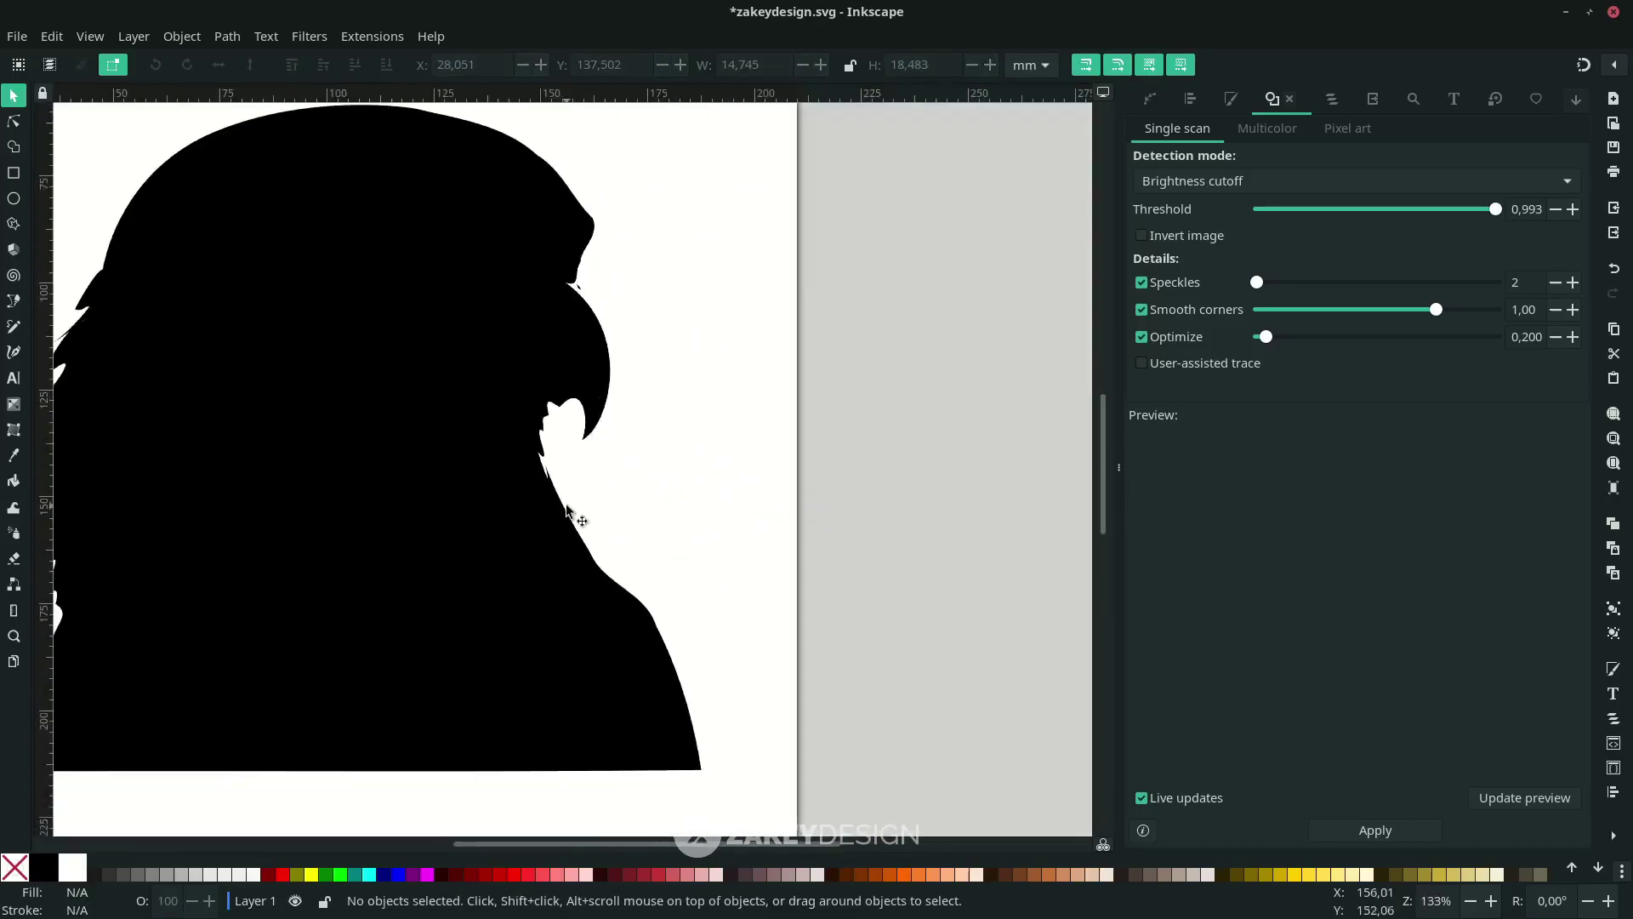
scroll(594, 594, "down", 2)
scroll(256, 482, "up", 2)
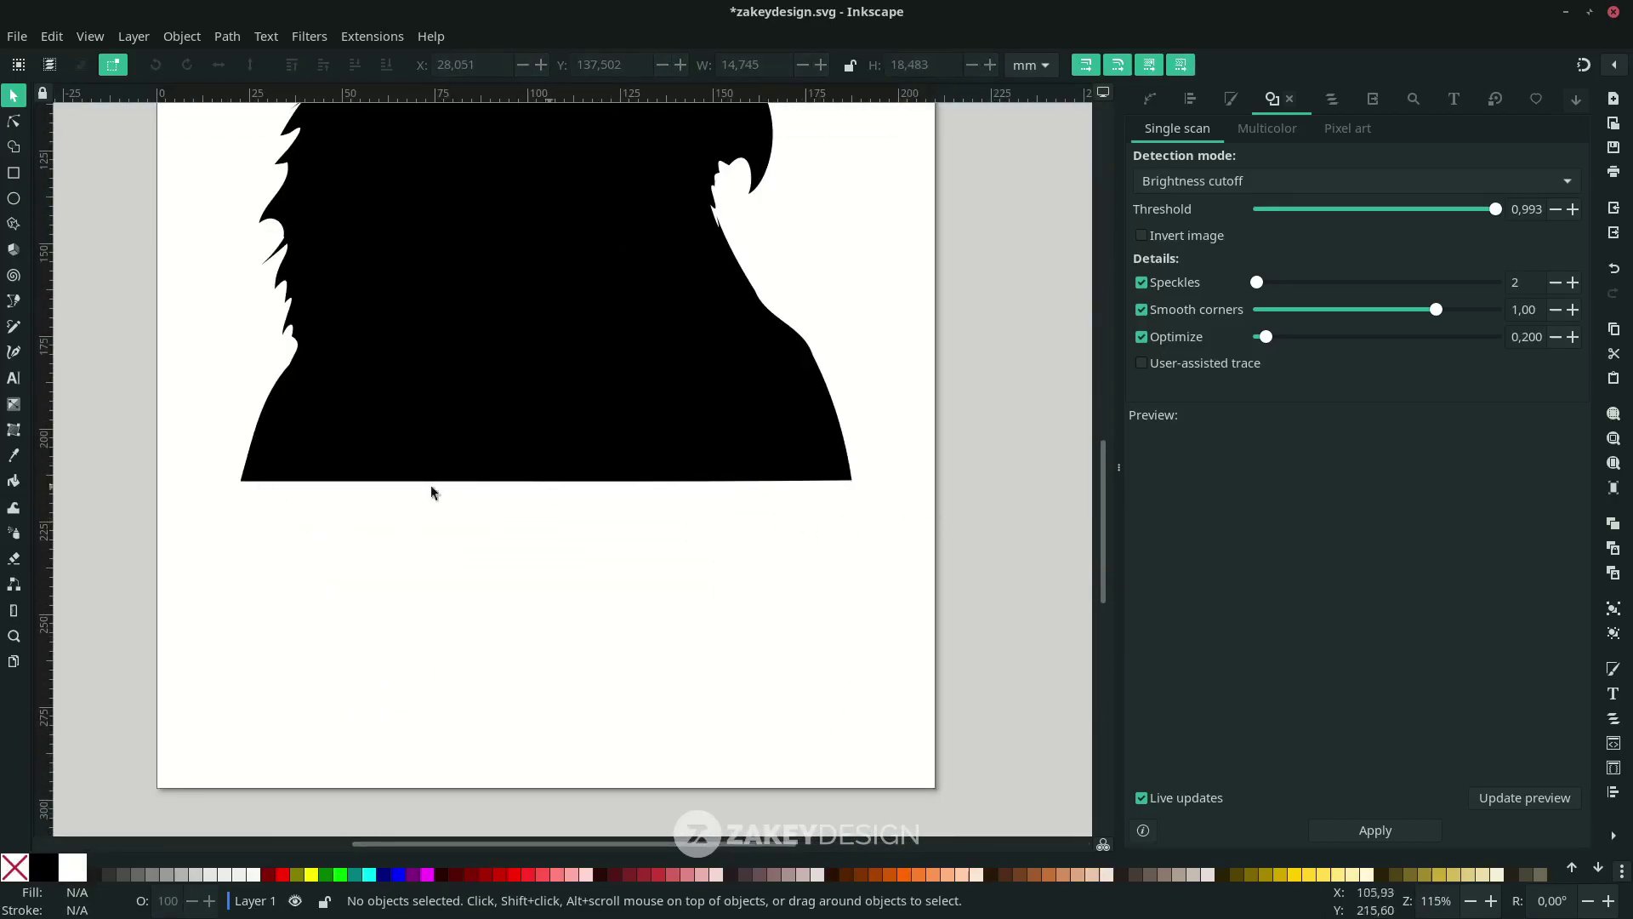
scroll(226, 492, "up", 2)
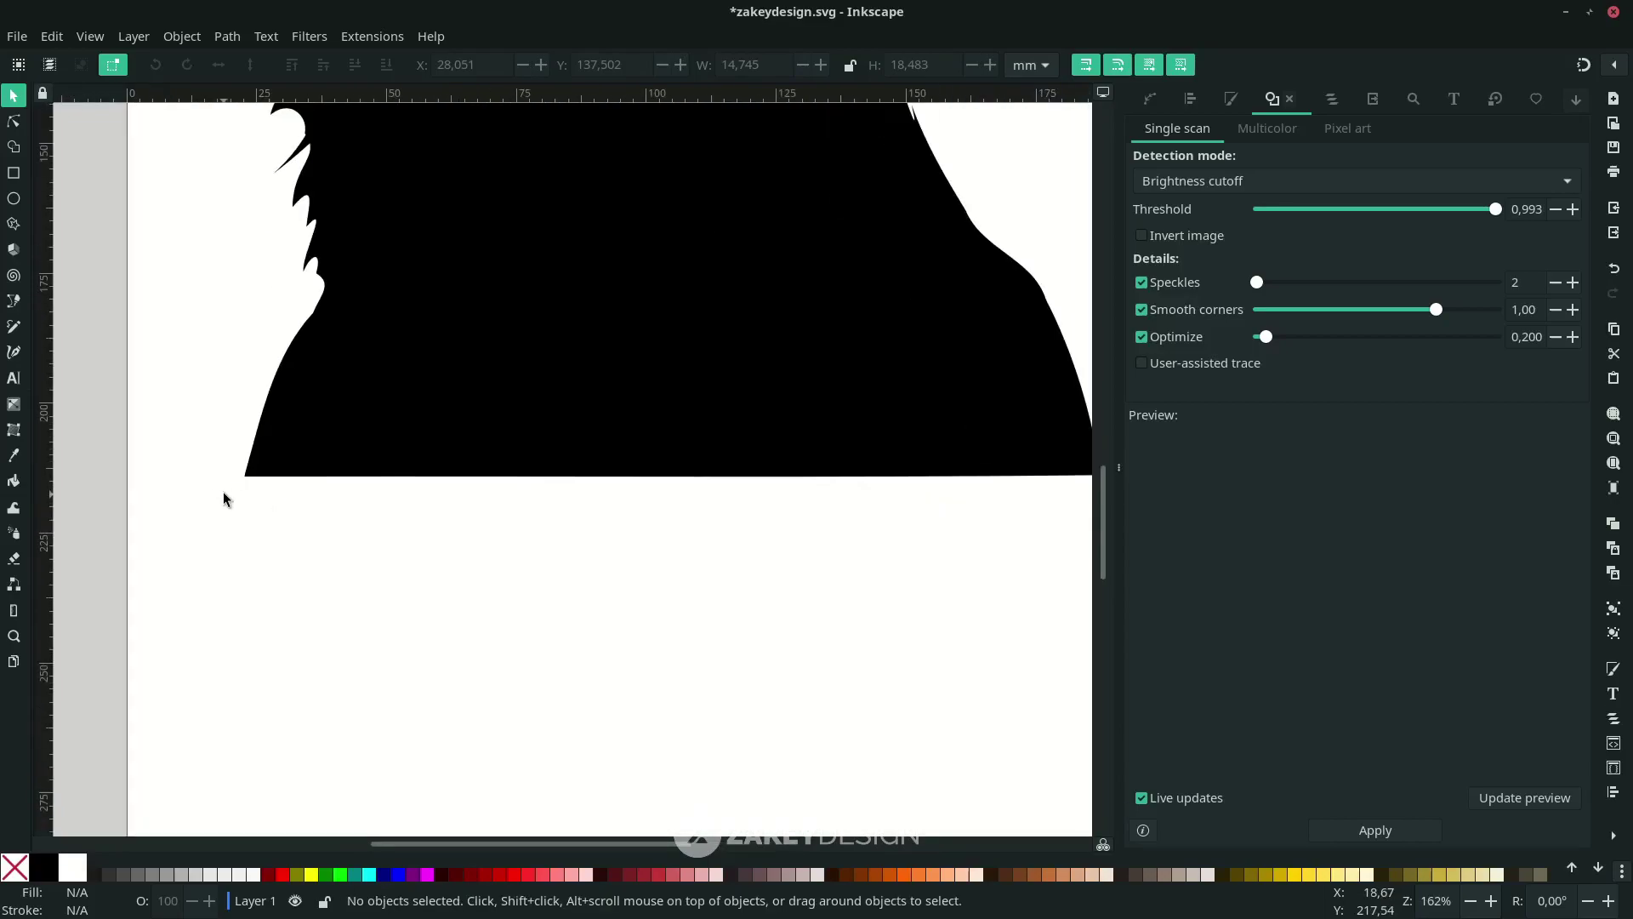
key("b")
left_click(247, 496)
left_click_drag(549, 672, 629, 731)
left_click_drag(765, 685, 845, 634)
left_click_drag(923, 600, 936, 599)
scroll(979, 553, "right", 3)
left_click(978, 536)
left_click(998, 489)
left_click(733, 299)
left_click(404, 314)
left_click(146, 497)
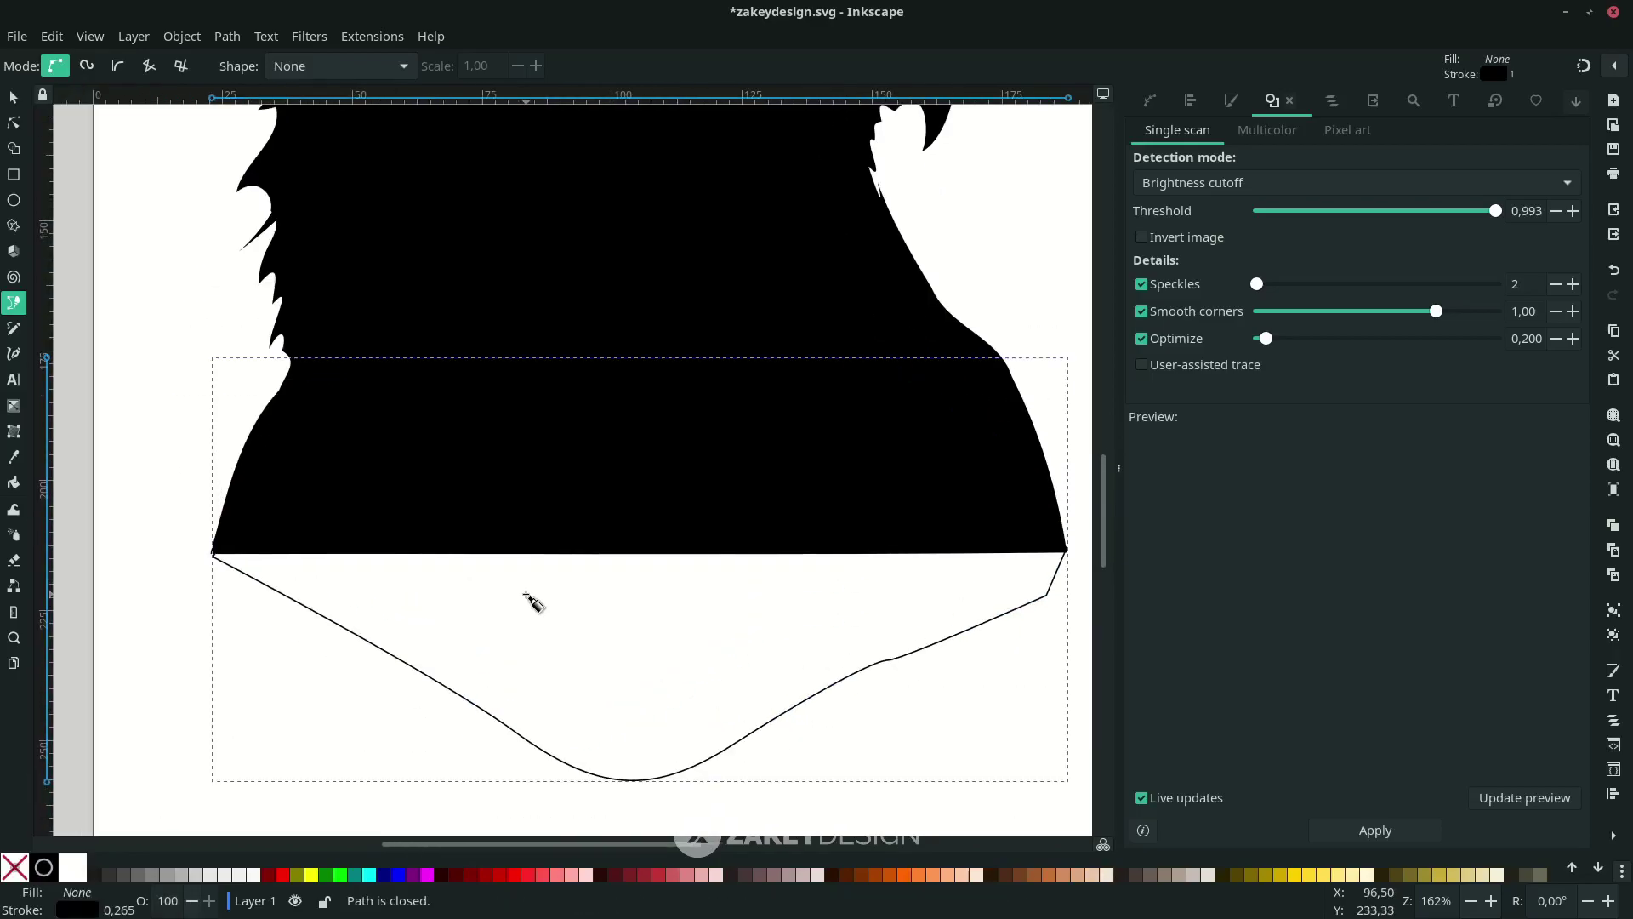
Fill the new base path with the silhouette's black and remove its stroke
key("d")
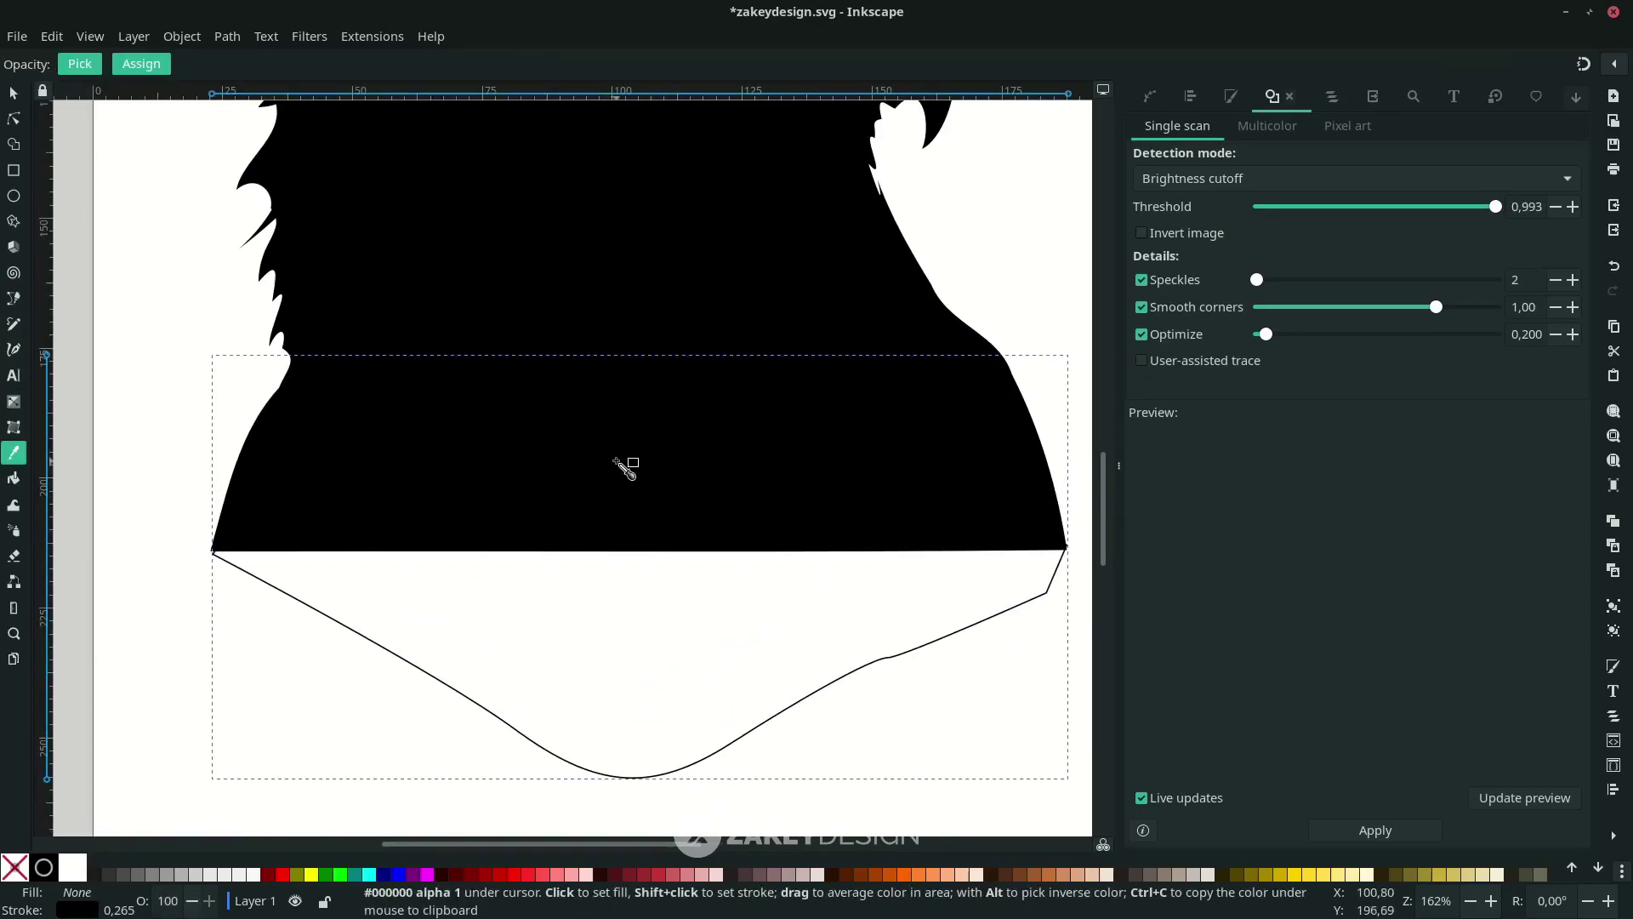
left_click(616, 463)
right_click(88, 914)
left_click(146, 879)
Unite the eagle silhouette, feathers and base into one path with Union and move it to about X 27, Y 53.5 mm
scroll(456, 721, "down", 3)
key("z")
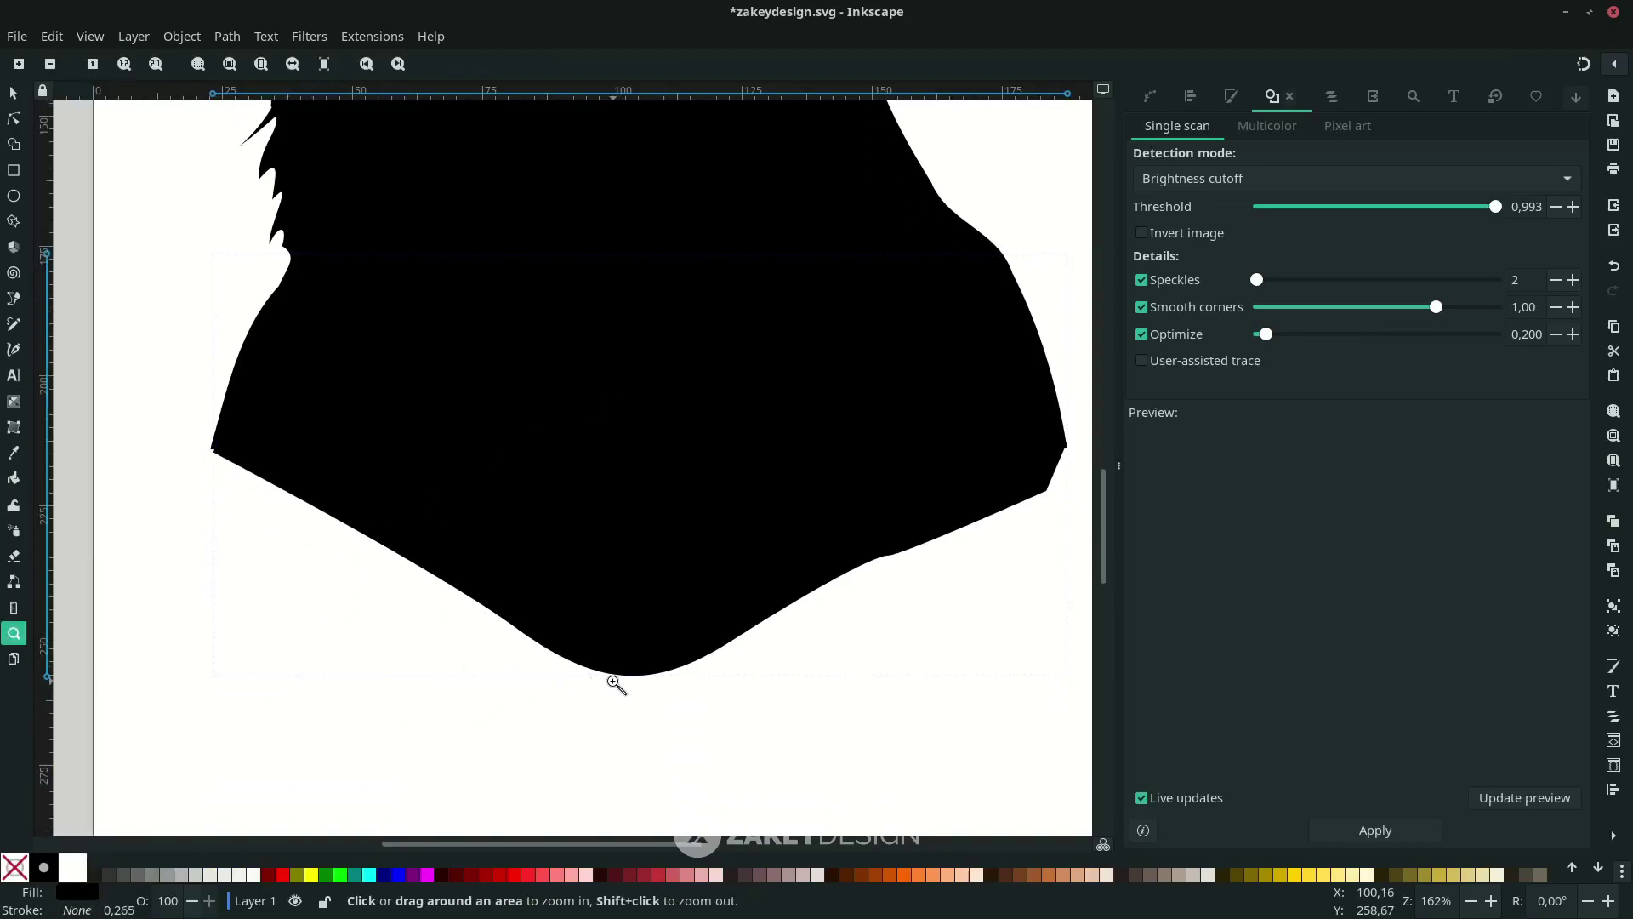
scroll(613, 681, "down", 2)
left_click(918, 497)
scroll(918, 497, "up", 1)
scroll(701, 496, "down", 1)
key("s")
left_click(748, 707)
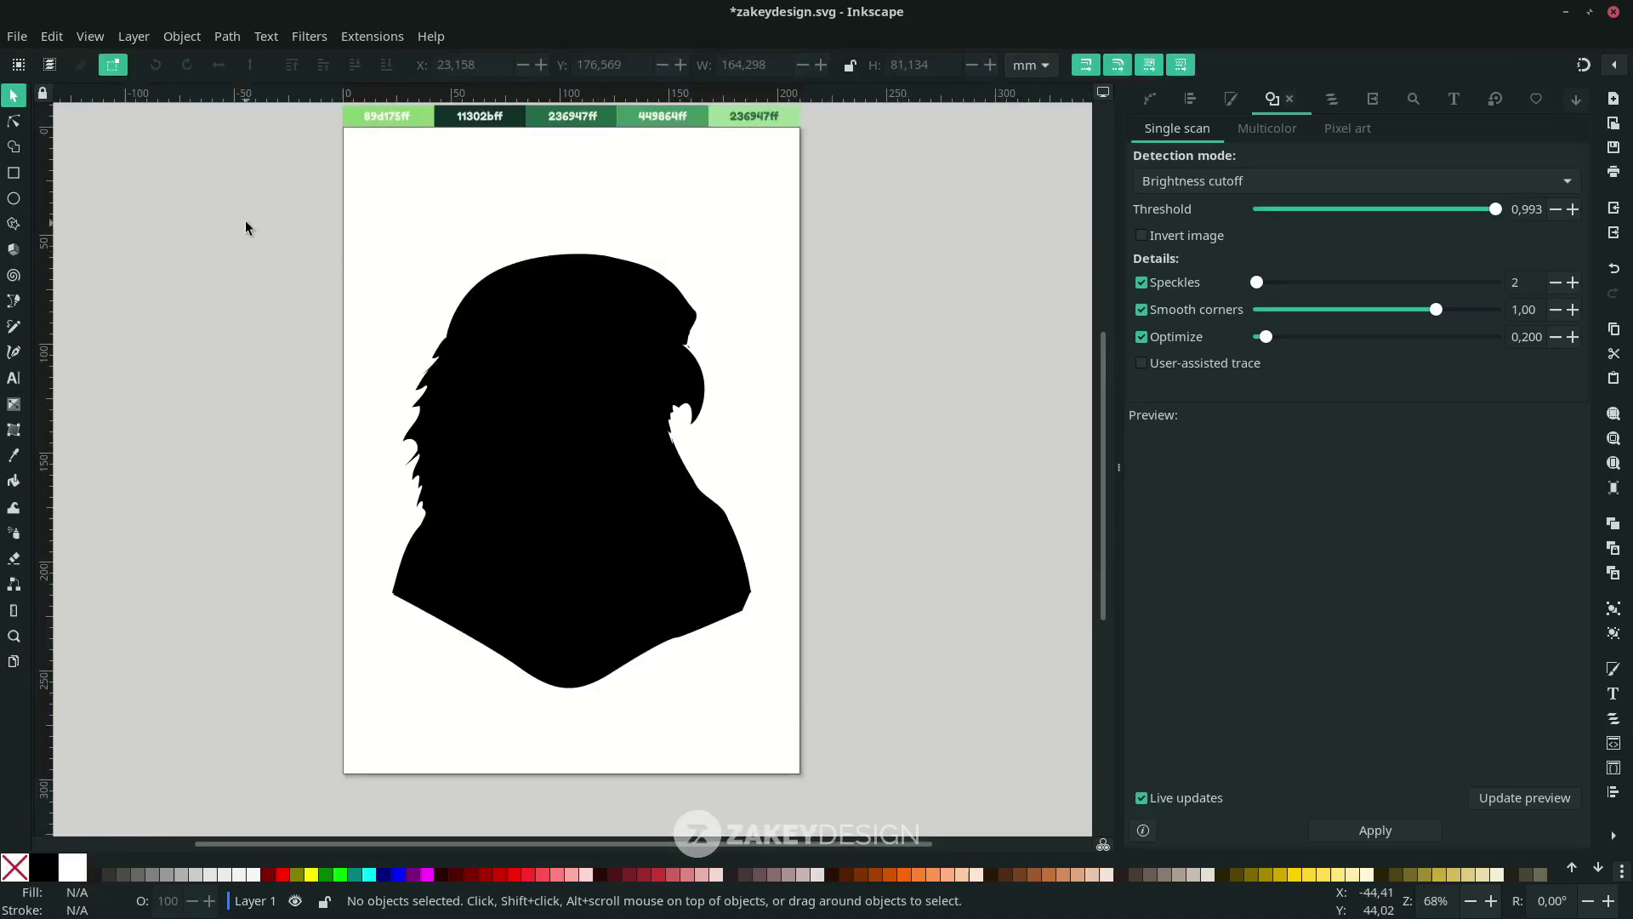
left_click_drag(226, 200, 849, 711)
left_click(227, 36)
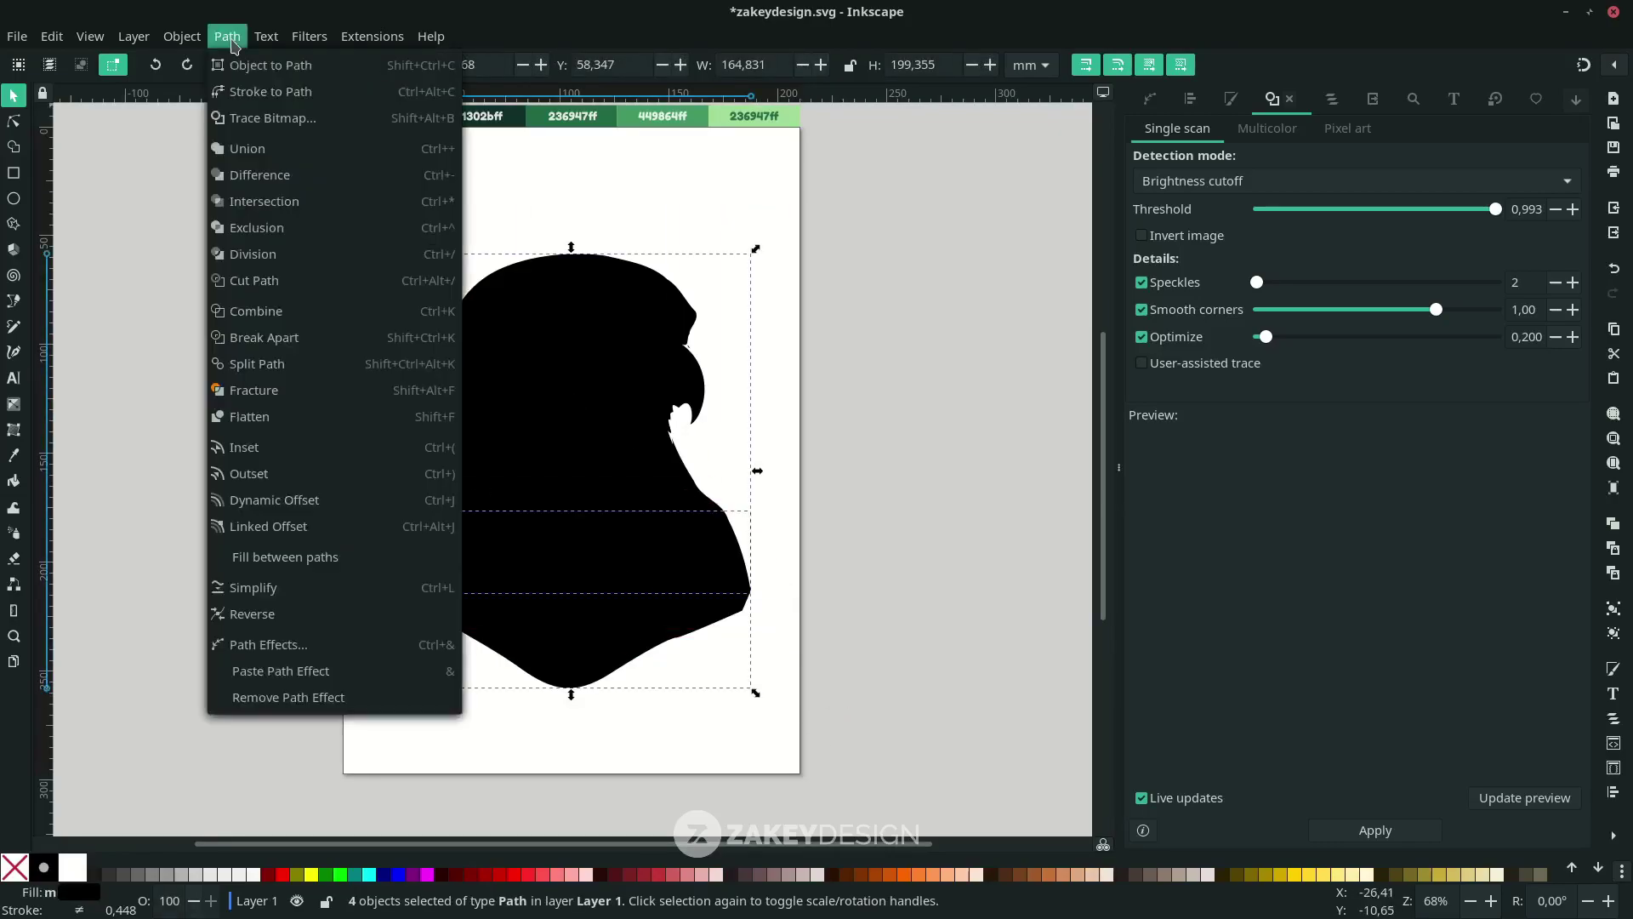
left_click(276, 148)
mouse_move(600, 460)
left_mouse_down()
mouse_move(583, 485)
mouse_move(601, 459)
left_mouse_up()
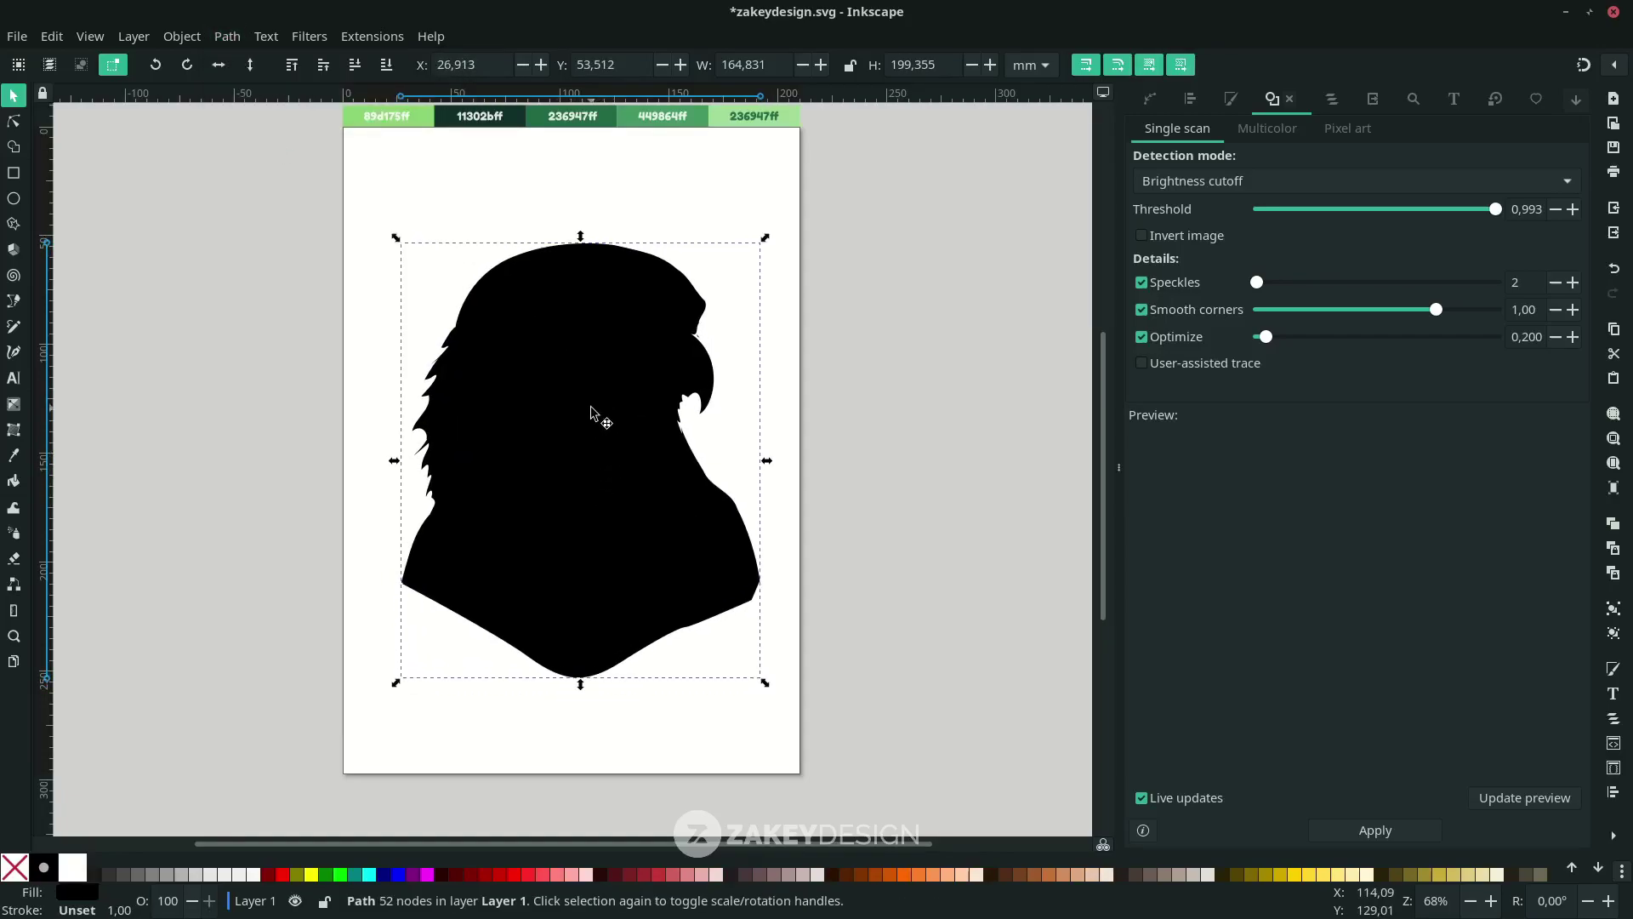
Add a node at the lowest point of the chest curve and pull it down slightly to form a pointed tip
key("n")
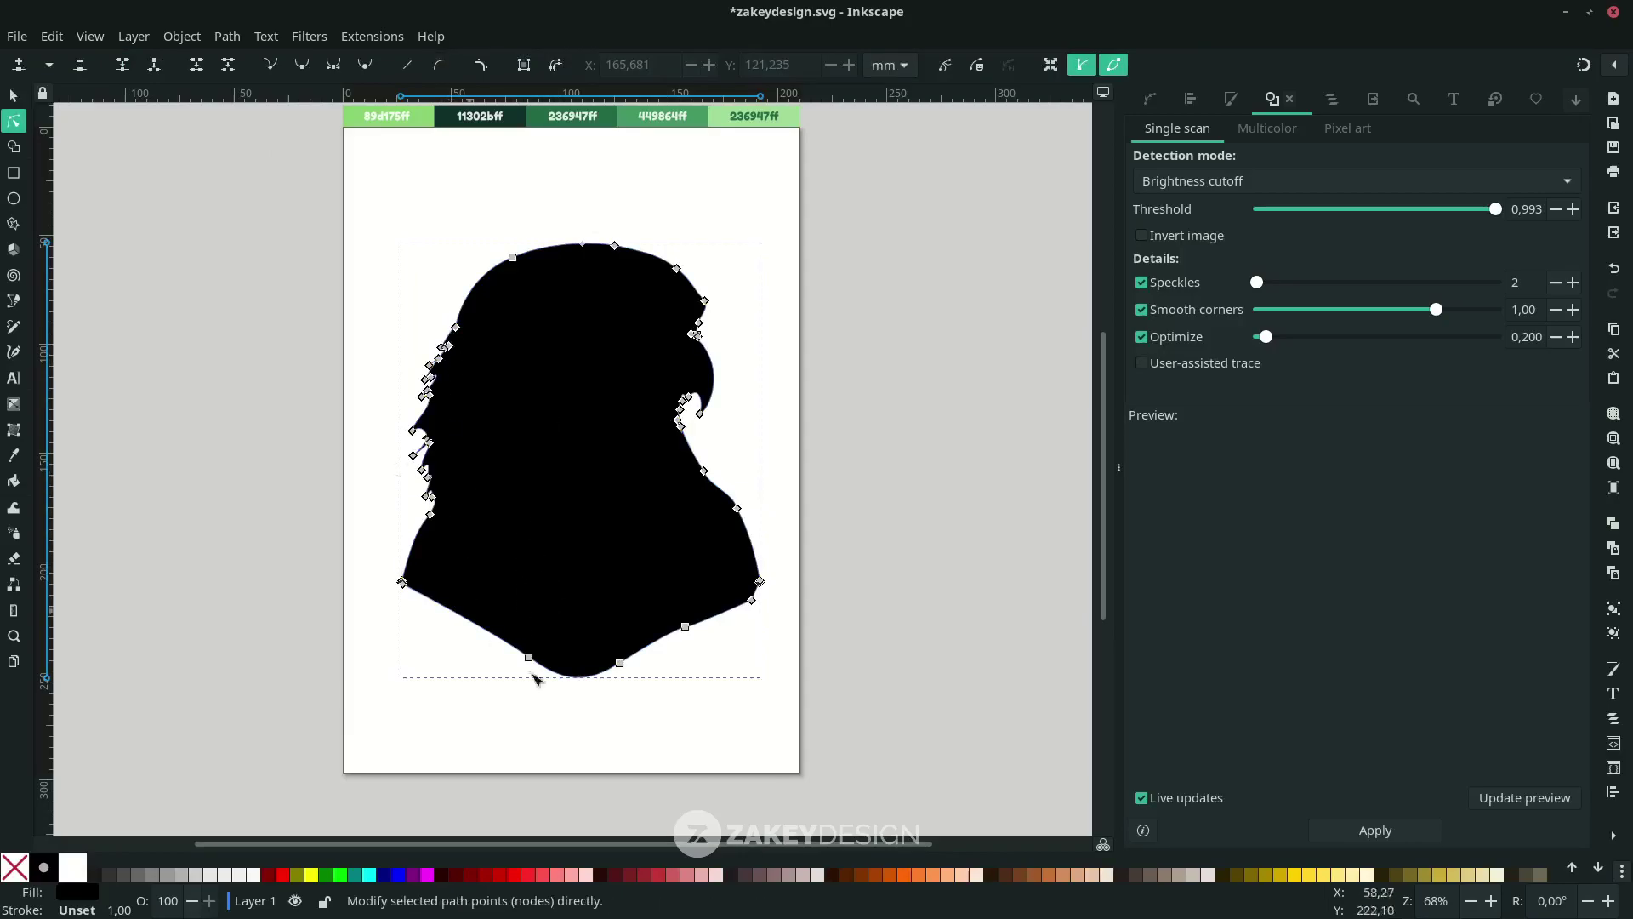
scroll(460, 681, "up", 3, "ctrl")
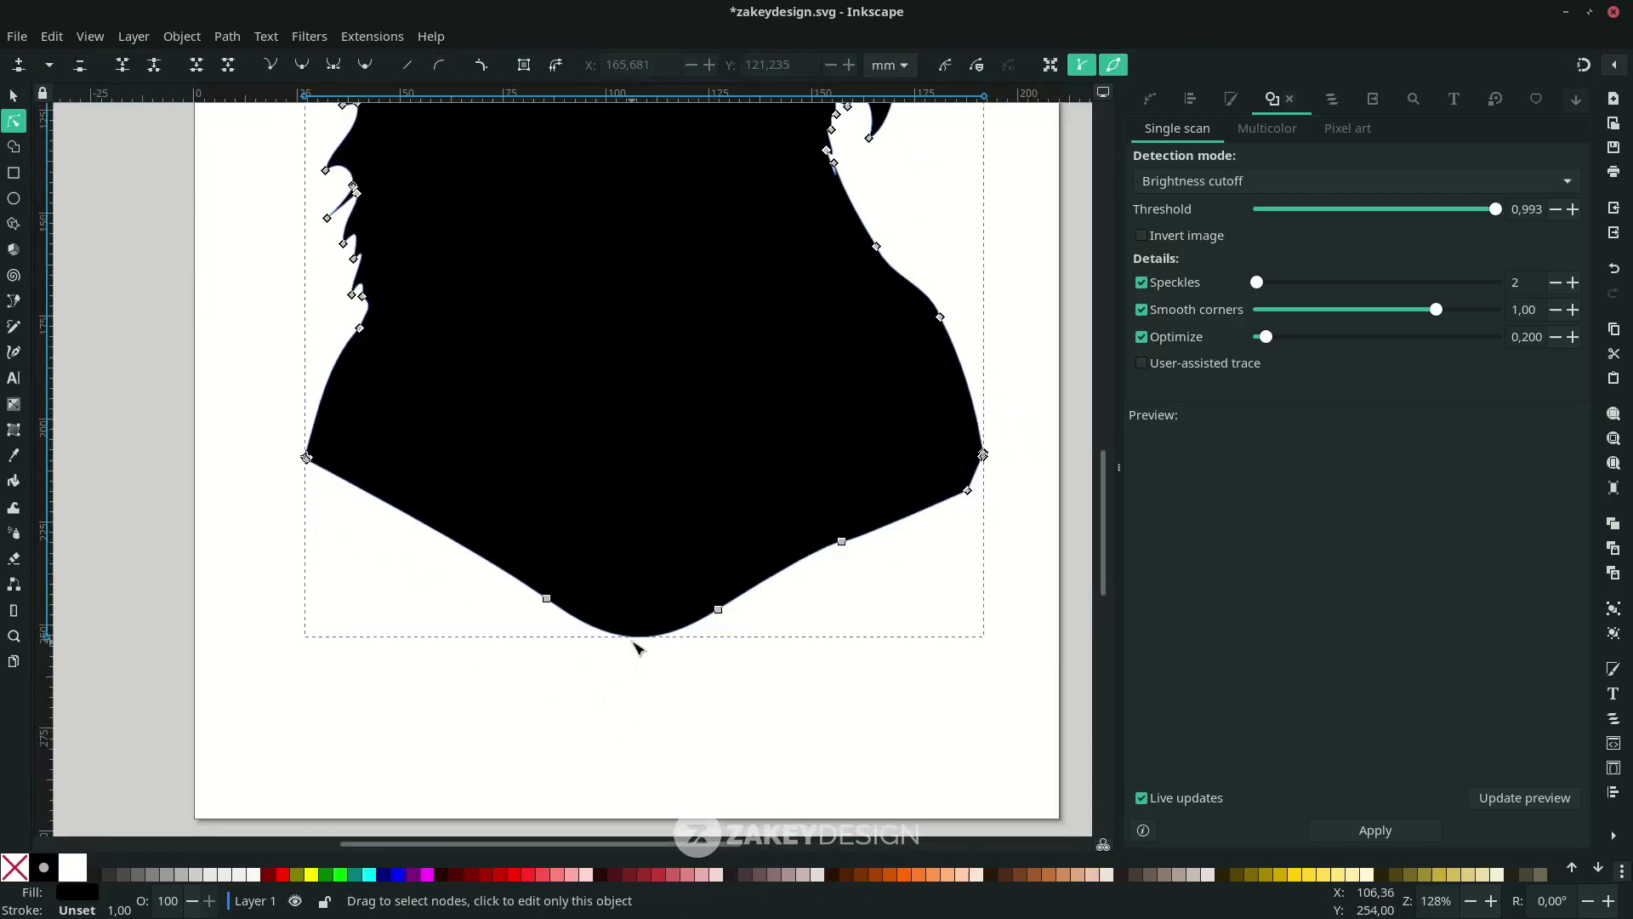
left_click(630, 637)
left_click_drag(631, 636, 633, 639)
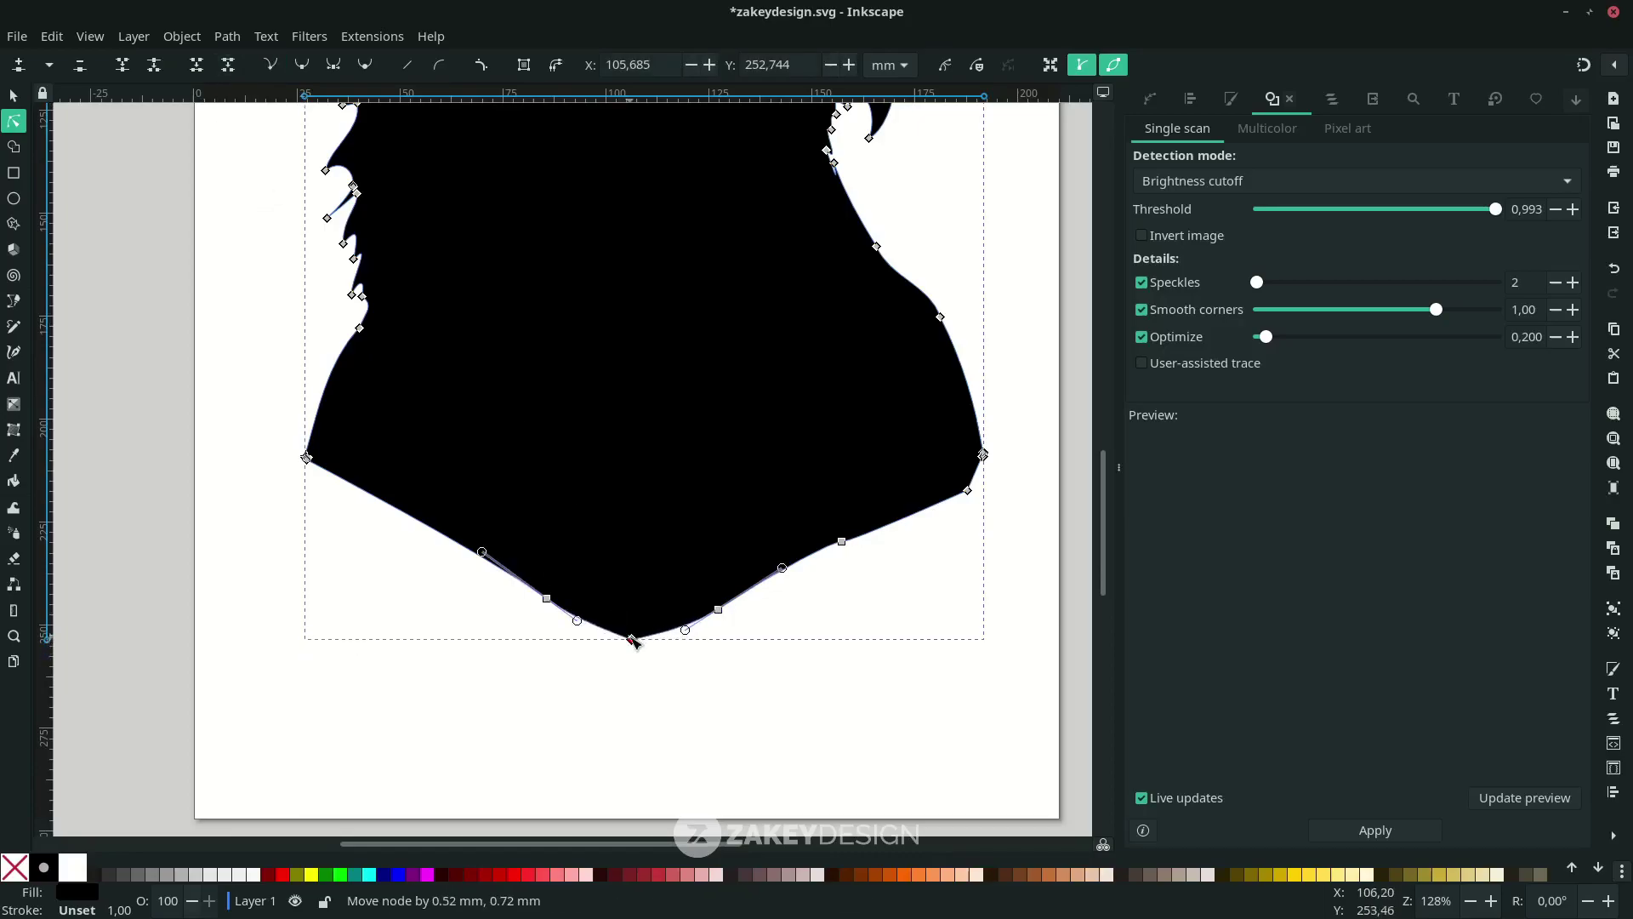
Add and move nodes on the lower edge of the chest's beak side to cut a sharp notch into it
double_click(823, 550)
mouse_move(824, 550)
left_mouse_down()
mouse_move(823, 524)
mouse_move(804, 553)
left_mouse_up()
double_click(270, 65)
left_click(971, 621)
scroll(1022, 599, "right", 2)
scroll(621, 816, "up", 5)
scroll(620, 817, "left", 3)
Add and reshape nodes on the lower edge of the chest's feathered side to form a small pointed tip
double_click(420, 677)
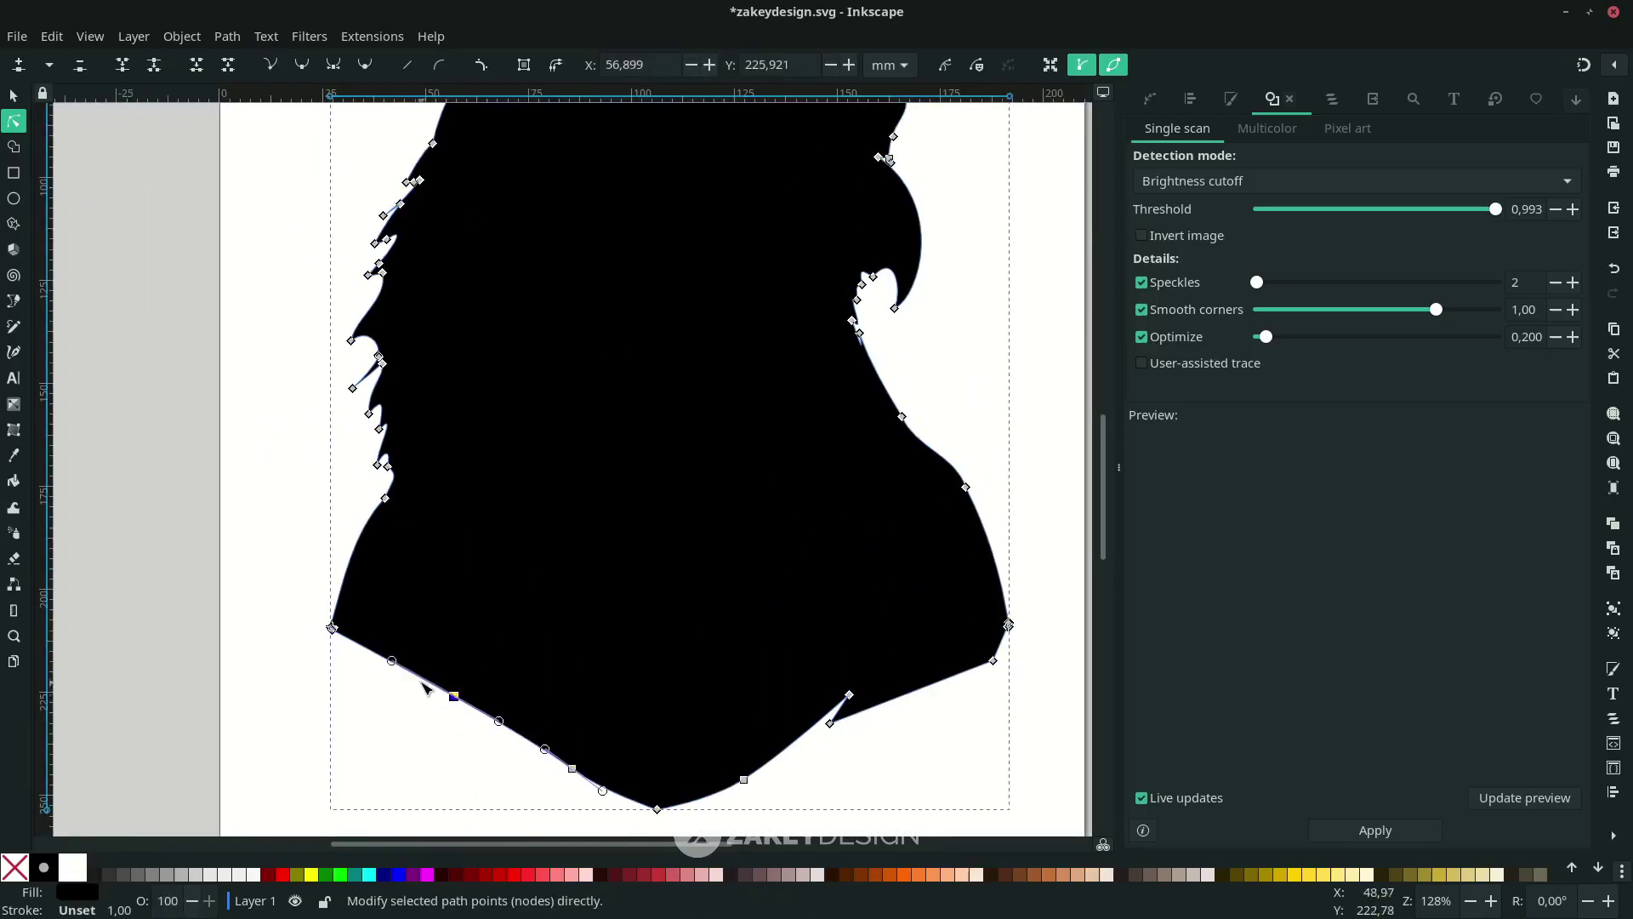
scroll(233, 609, "down", 4)
scroll(441, 521, "up", 2)
left_click_drag(413, 541, 456, 556)
double_click(465, 577)
key("ctrl+z")
left_click(451, 564)
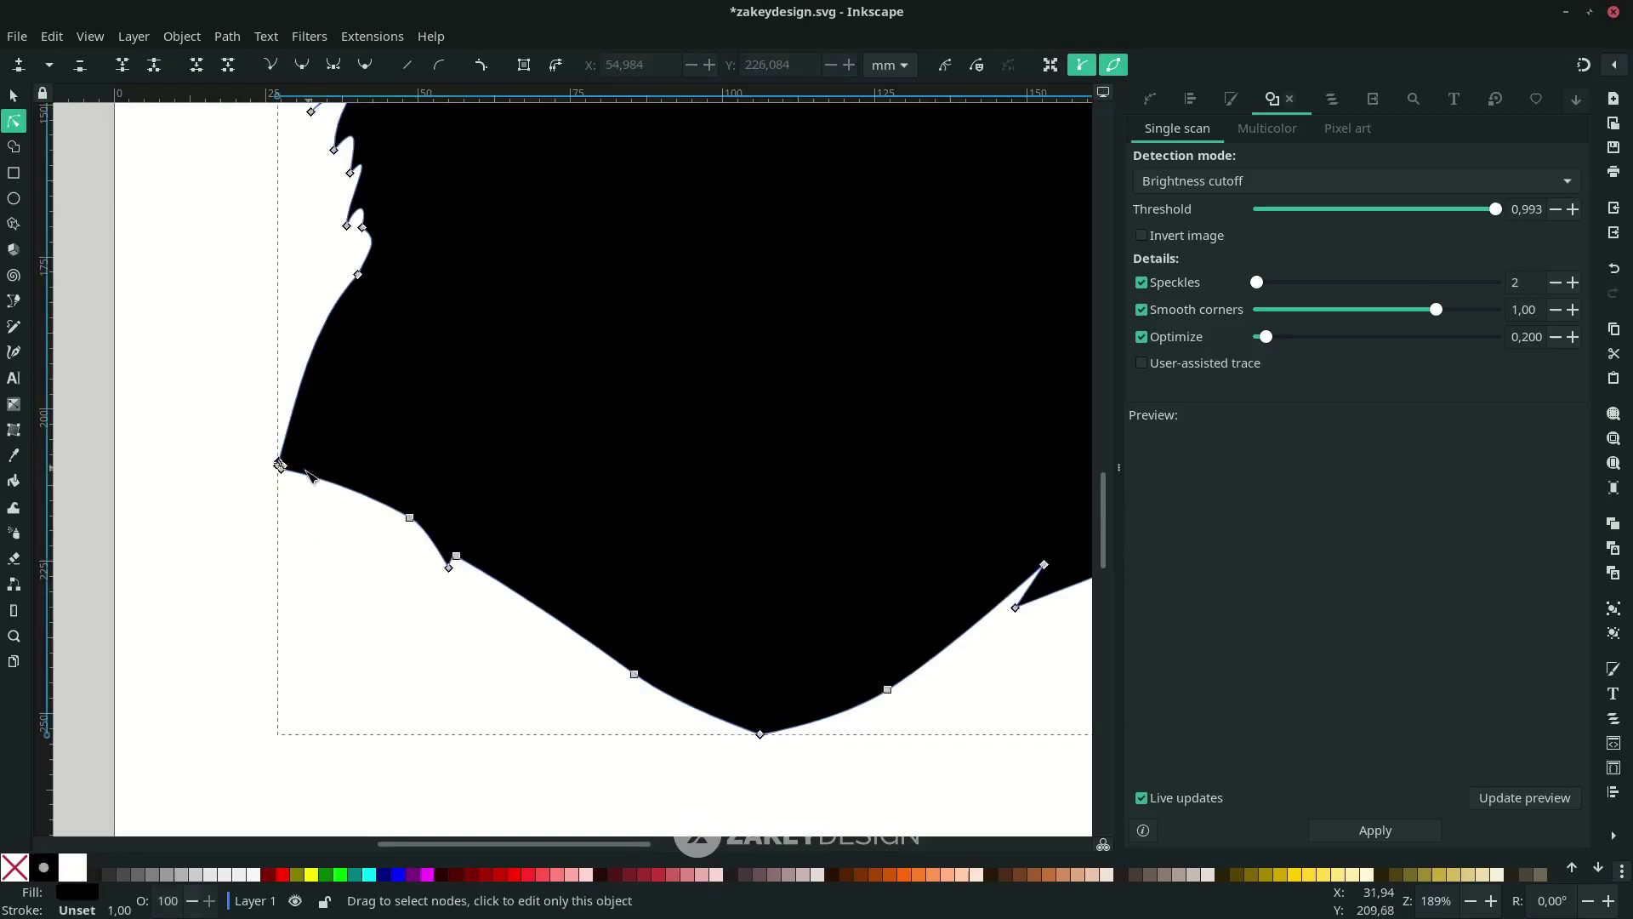
Adjust the overlapping node at the feathered side's lower shoulder corner, placing it at about X 27.5, Y 210 mm
scroll(286, 492, "up", 4)
scroll(285, 407, "up", 2)
left_click_drag(264, 466, 266, 481)
scroll(360, 620, "down", 8)
scroll(596, 693, "right", 2)
left_click(882, 669)
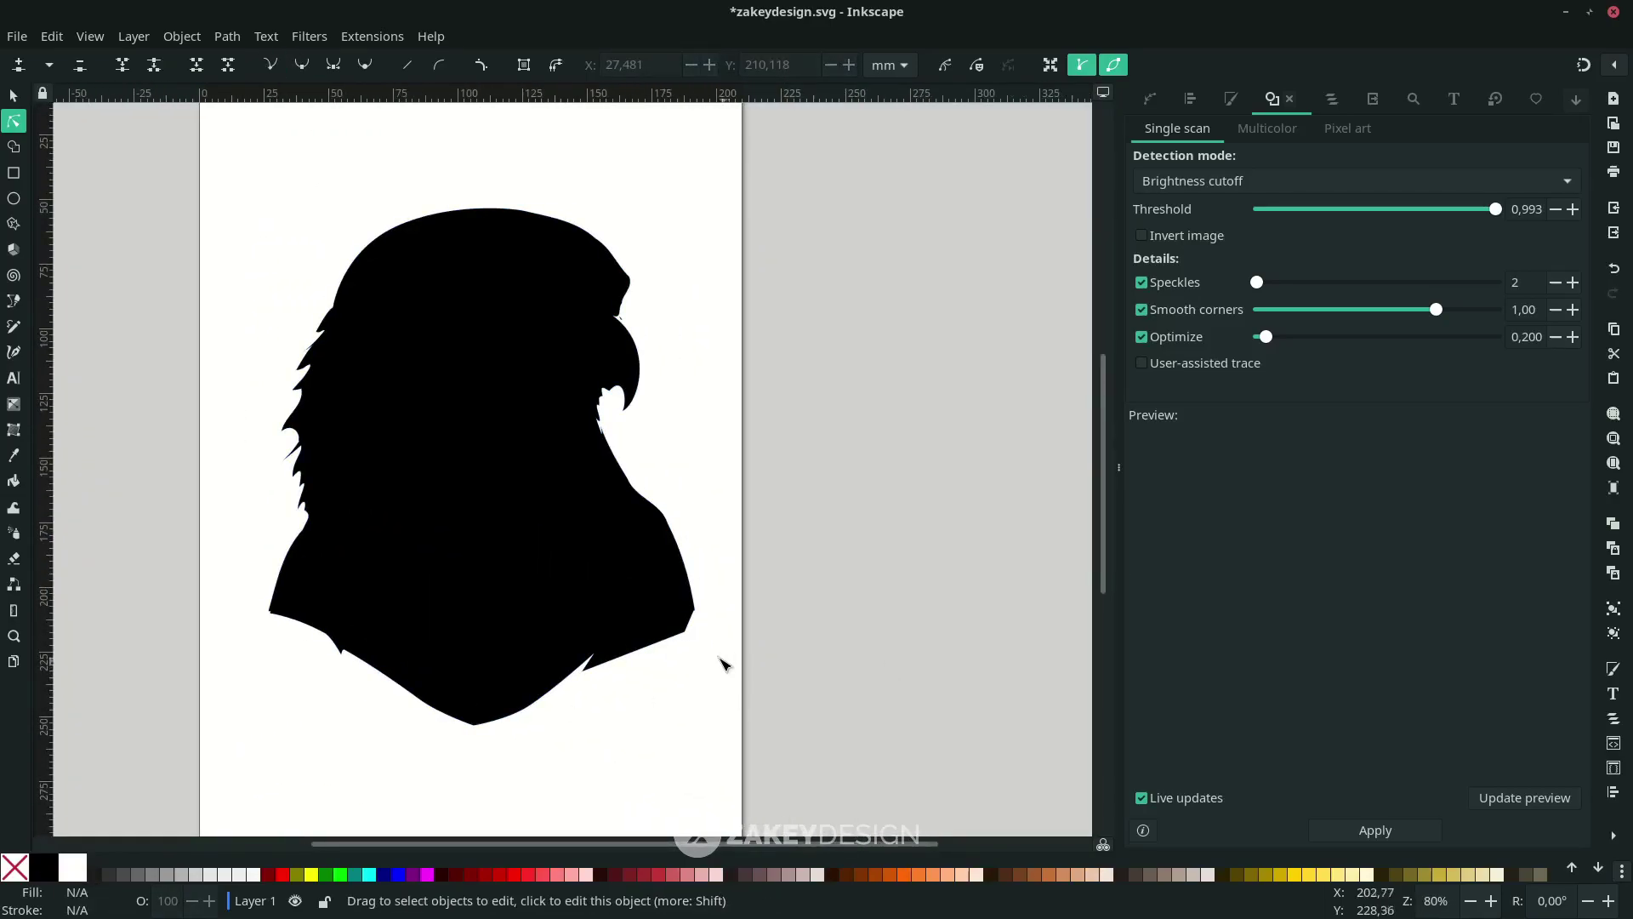
Fill the whole eagle silhouette with the light green 89d175ff sampled from the palette above the page
scroll(727, 661, "down", 1)
scroll(649, 601, "down", 3)
key("s")
left_click(595, 458)
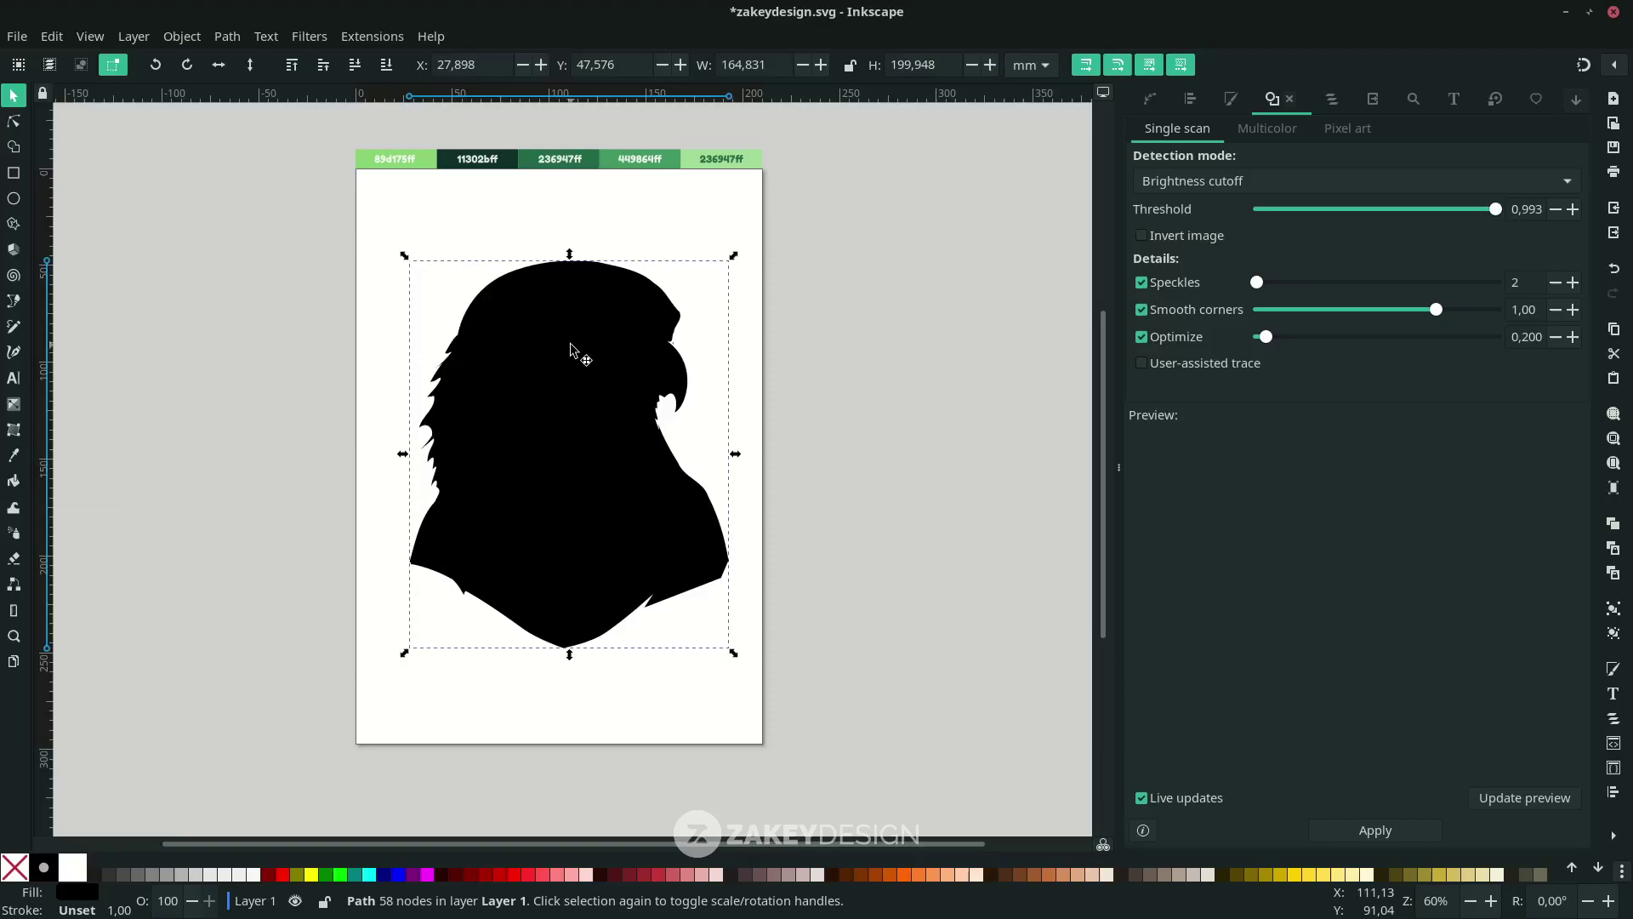
key("d")
scroll(374, 151, "up", 3)
scroll(519, 204, "up", 2)
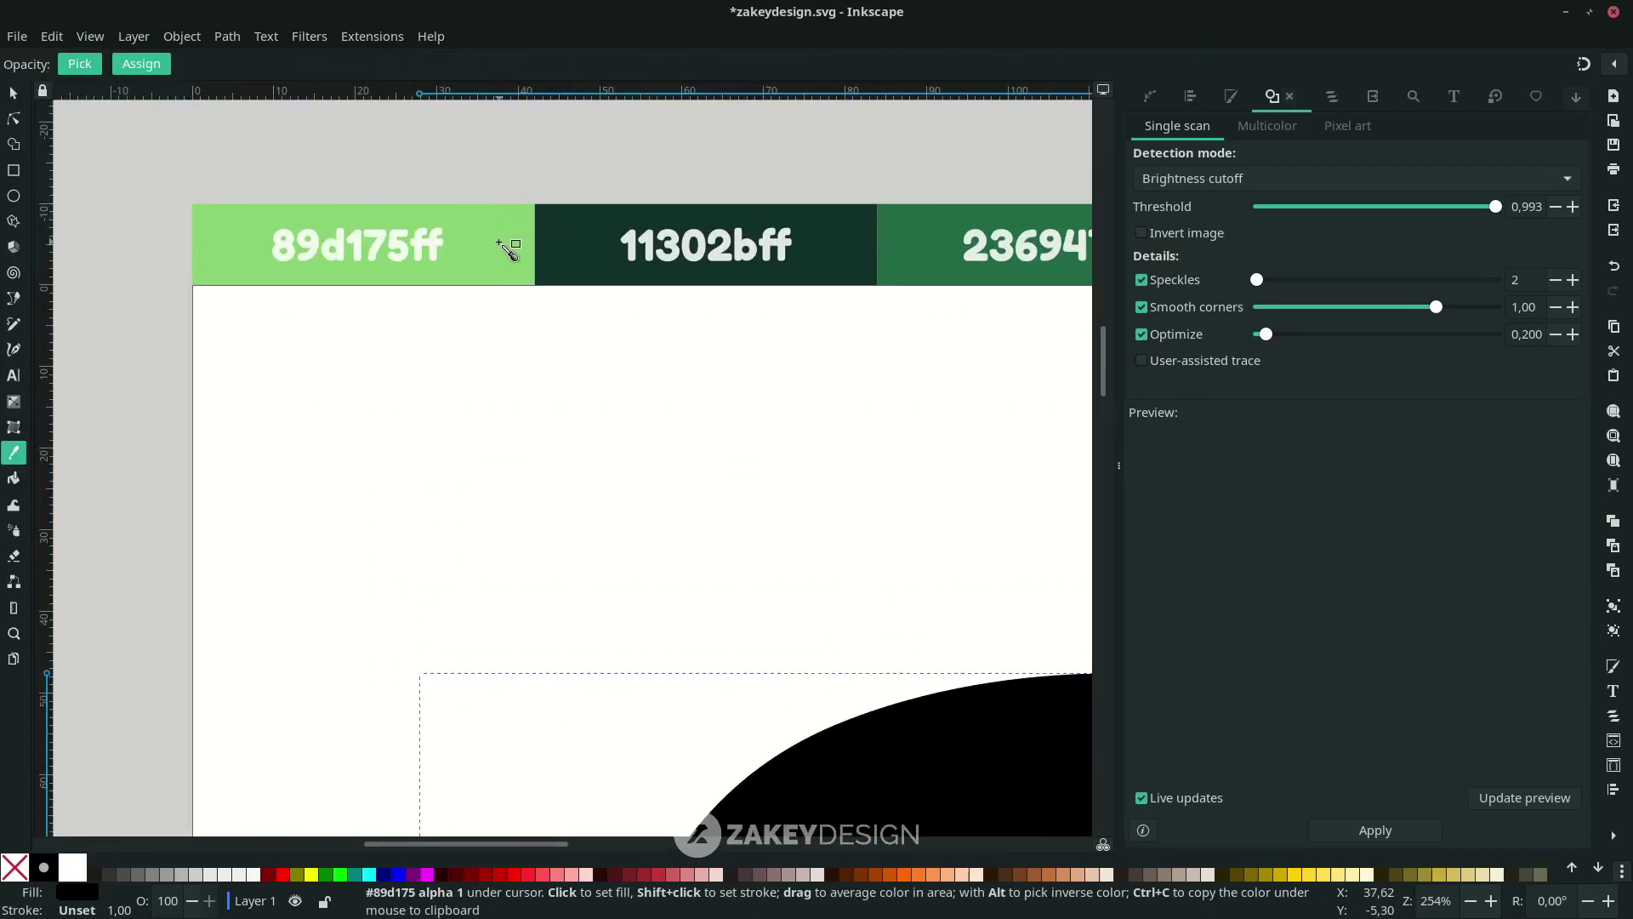
left_click(392, 272)
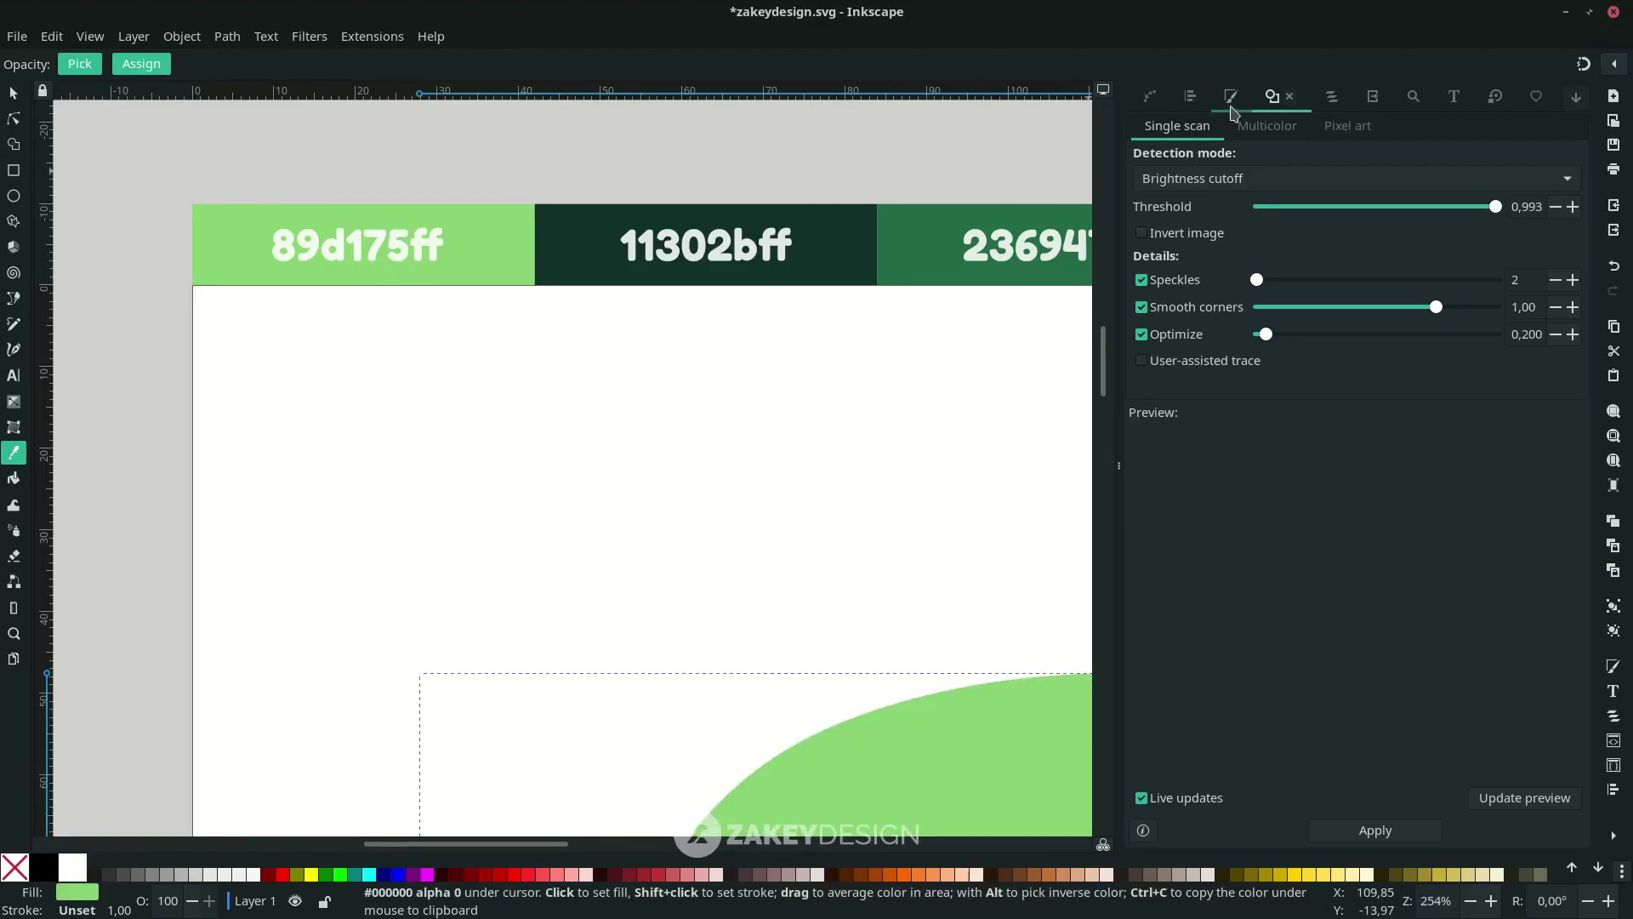
Examine the silhouette's fill settings and its RGBA code, and compare them with the colour swatches above the page
left_click(1232, 107)
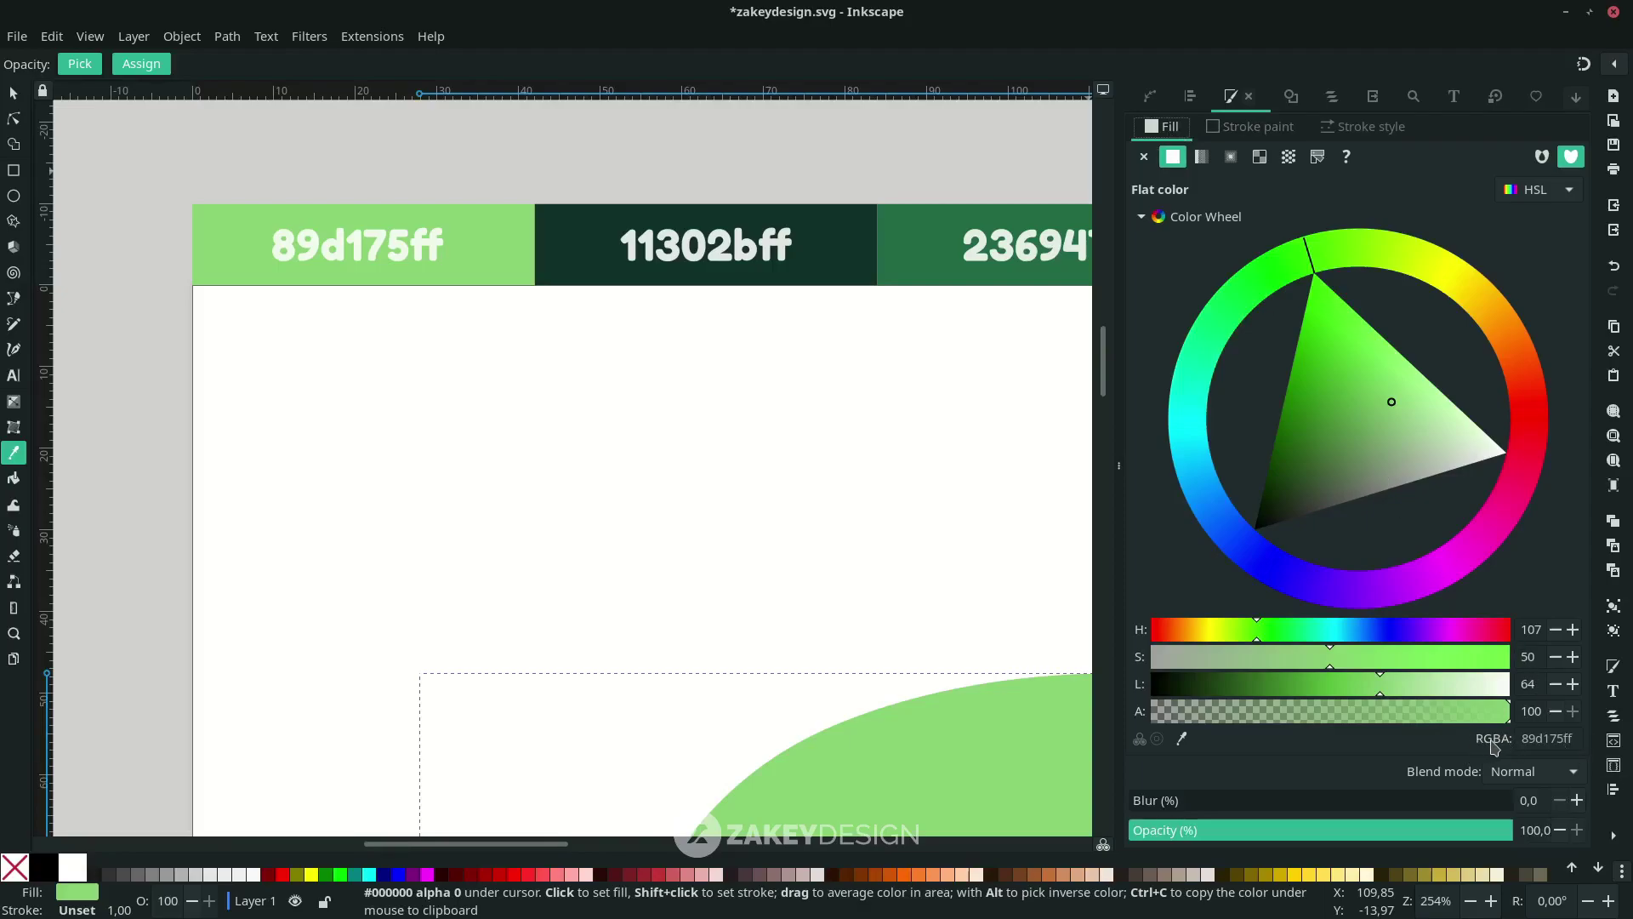
scroll(339, 267, "right", 3)
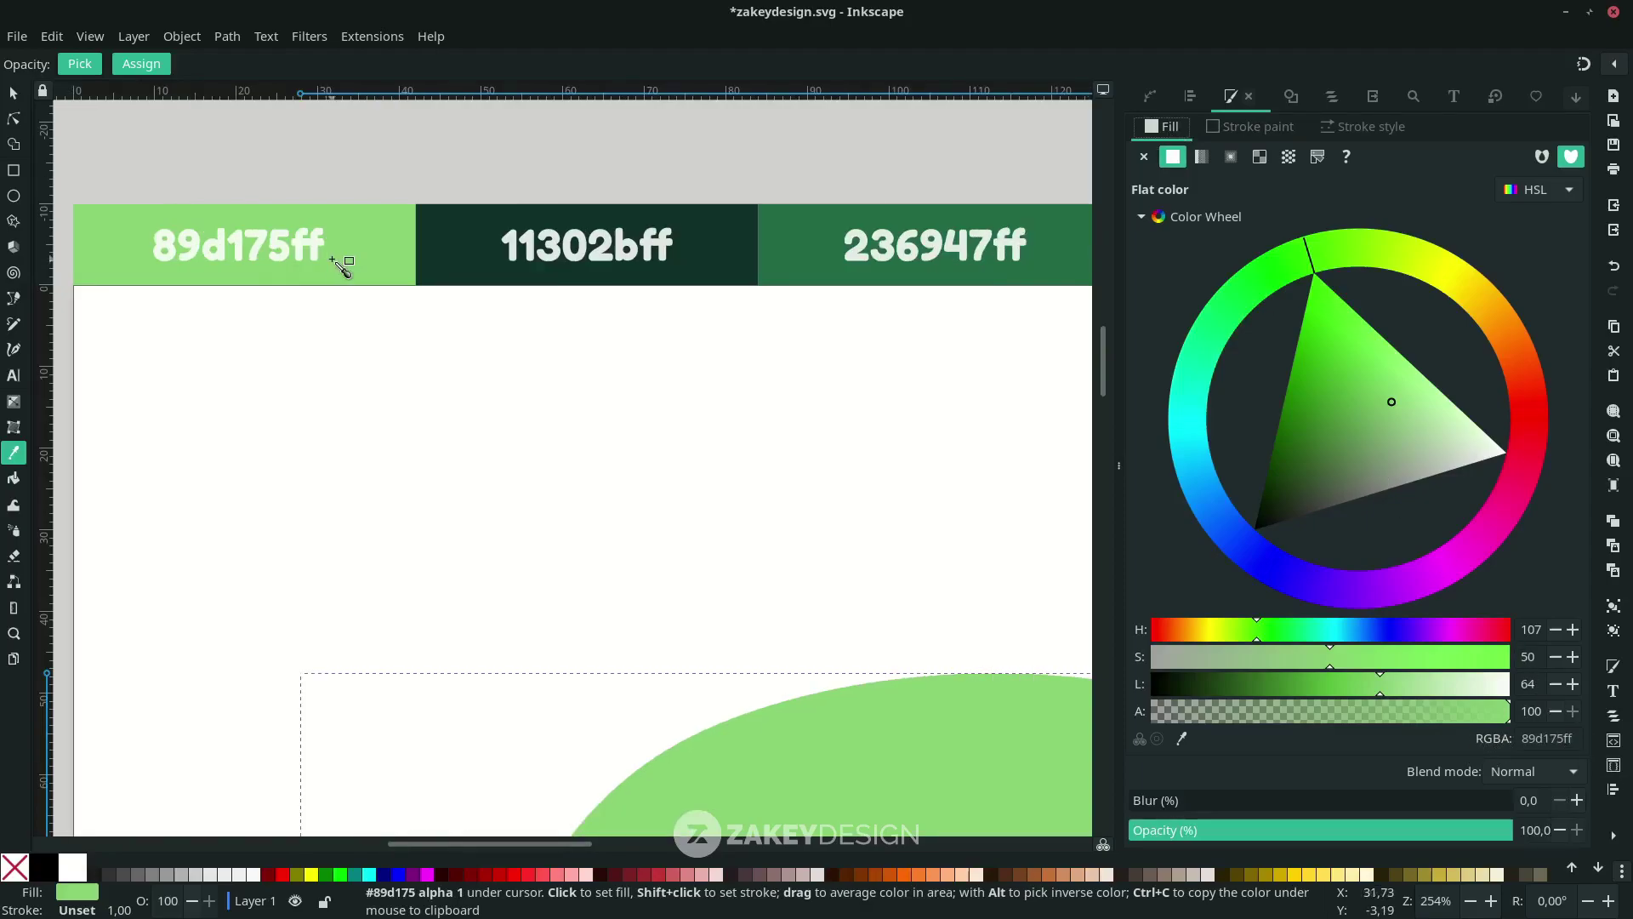
scroll(475, 257, "right", 8)
scroll(475, 257, "right", 10)
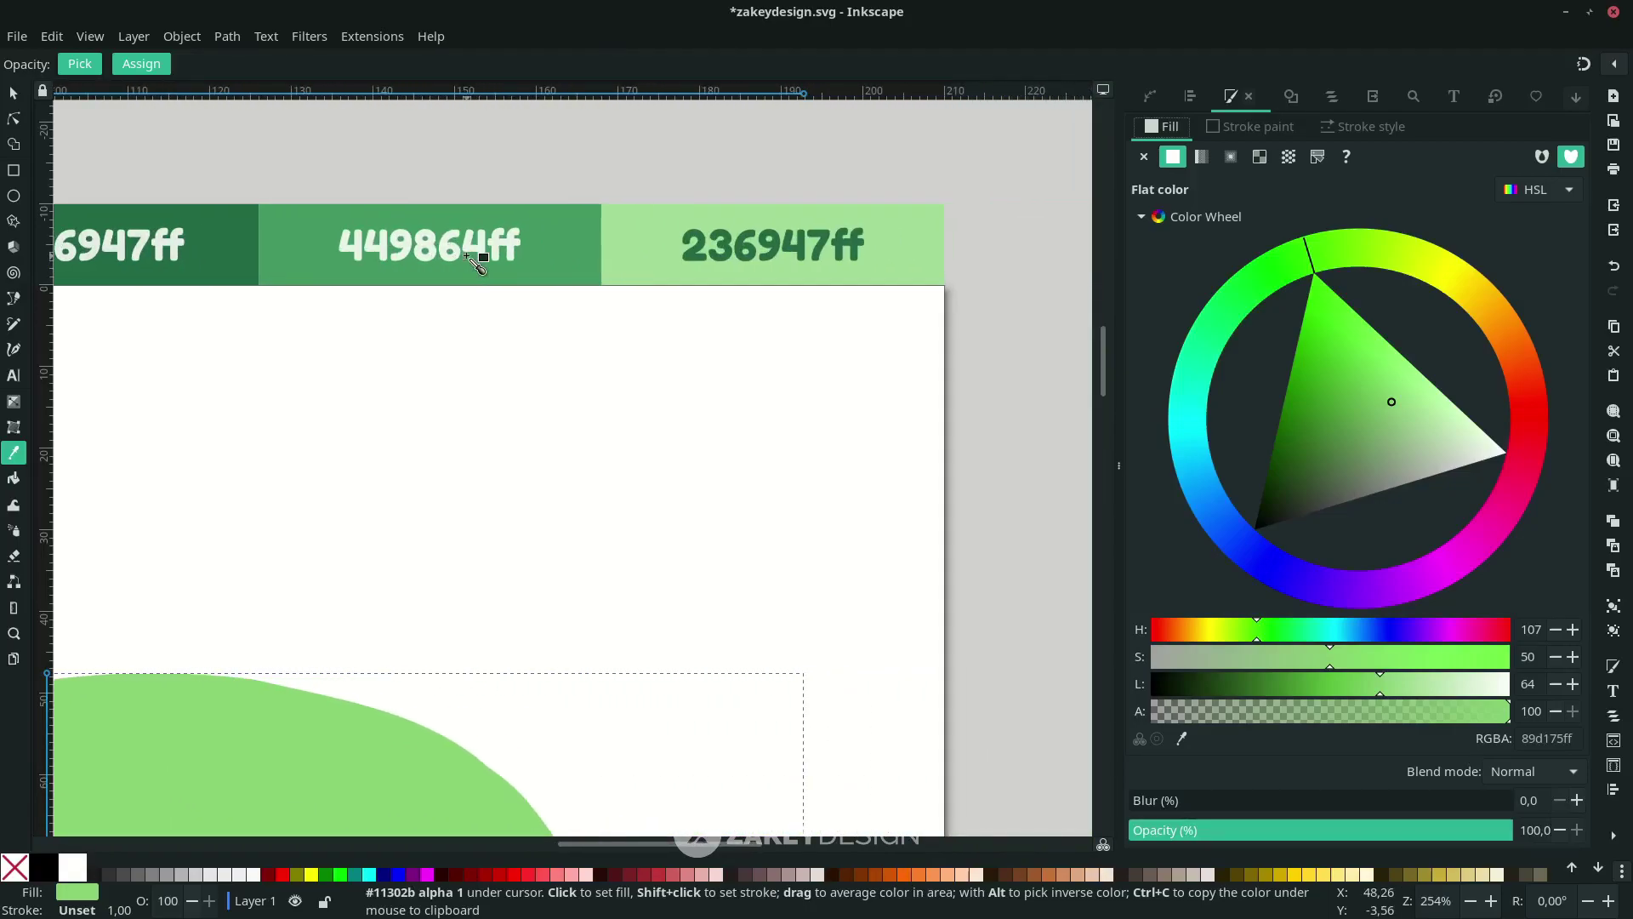
scroll(475, 257, "left", 15)
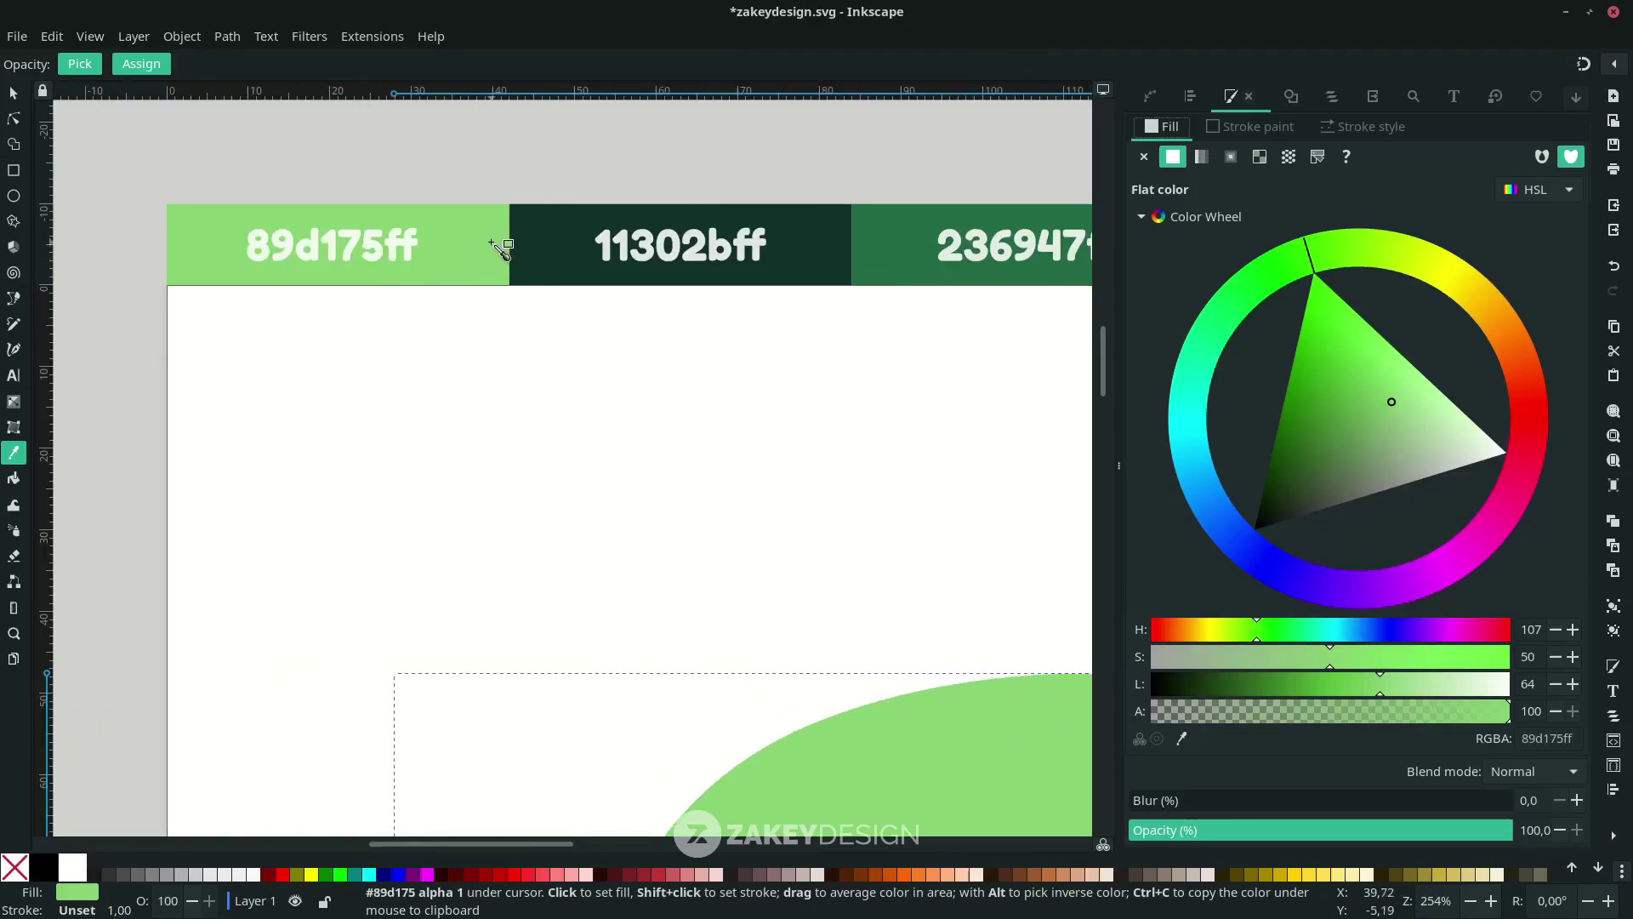
scroll(530, 389, "right", 4)
scroll(591, 400, "down", 4)
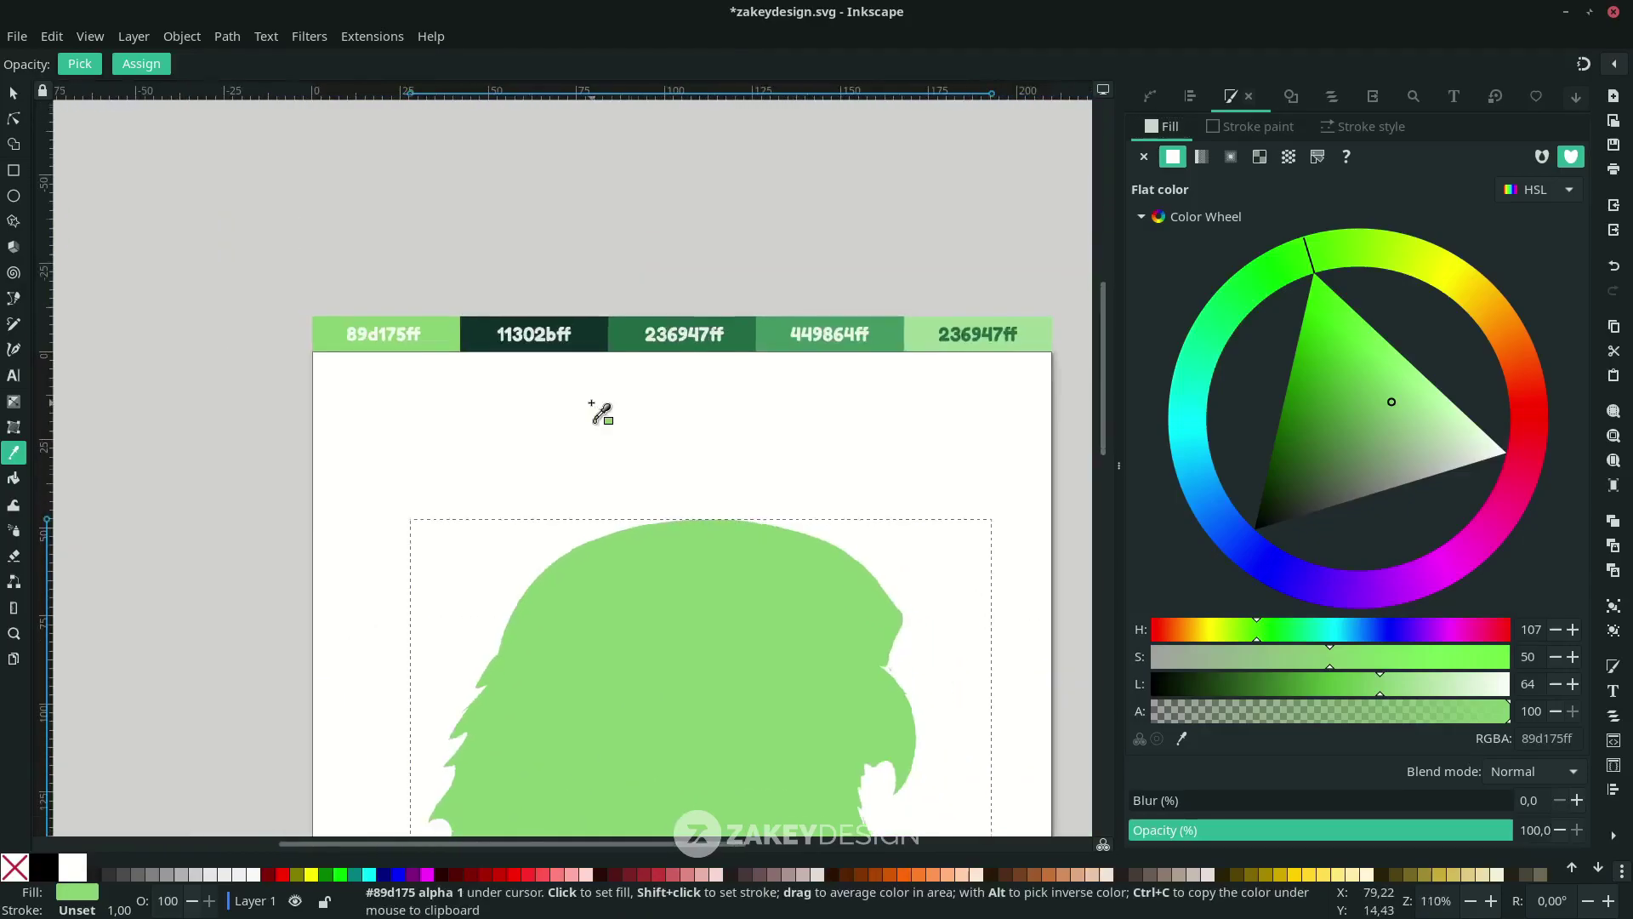
scroll(594, 404, "down", 2)
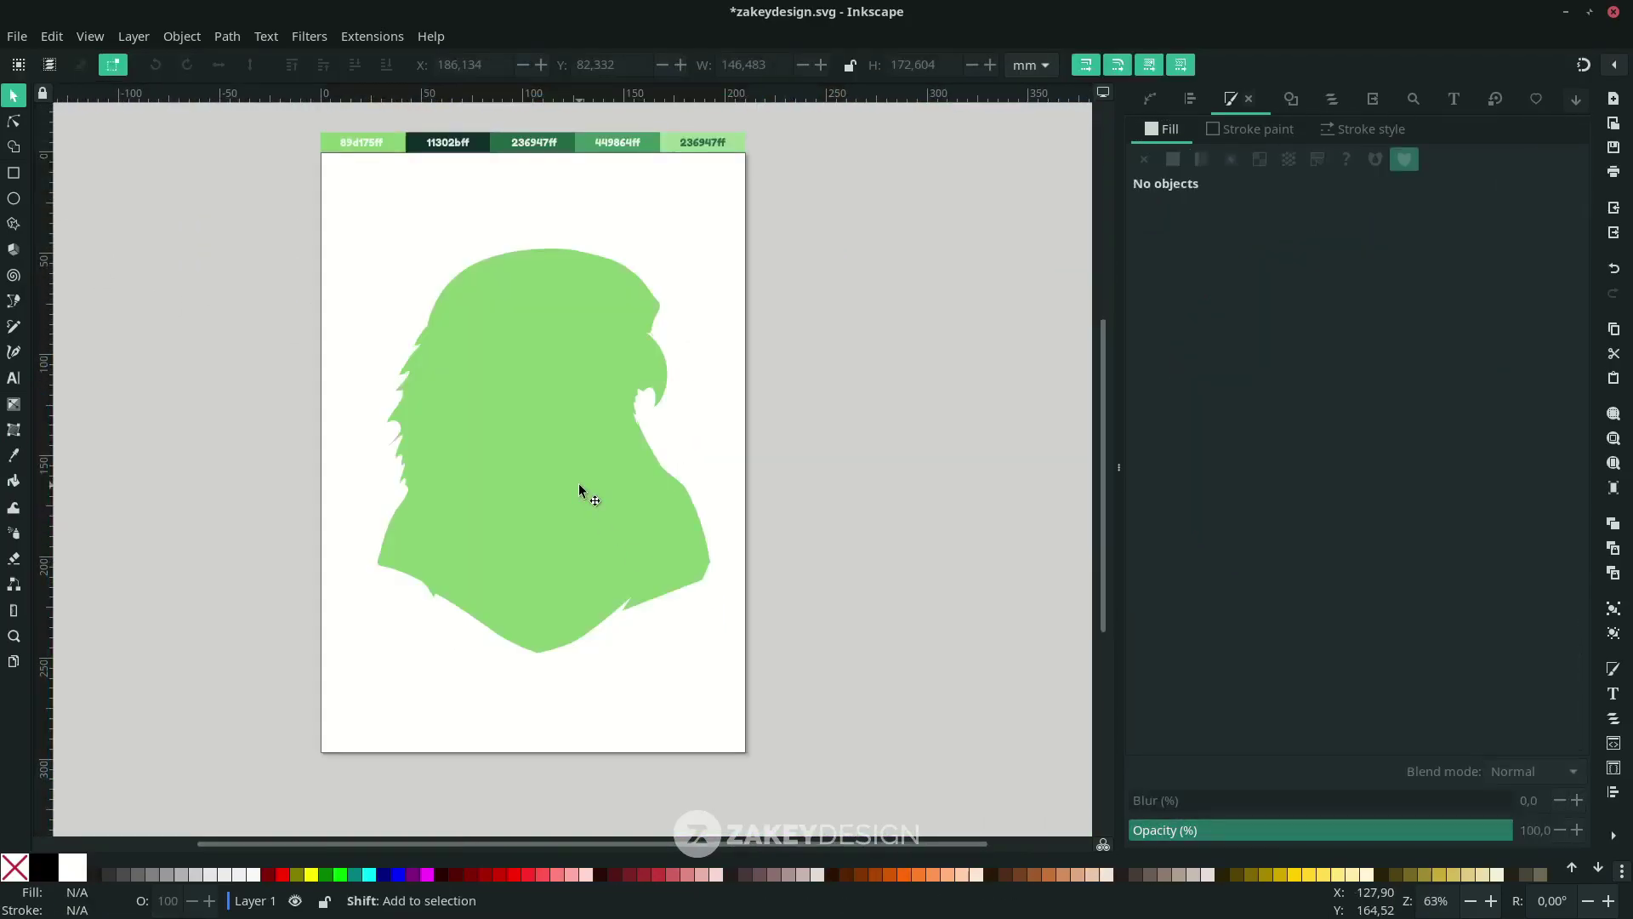
scroll(578, 483, "left", 1)
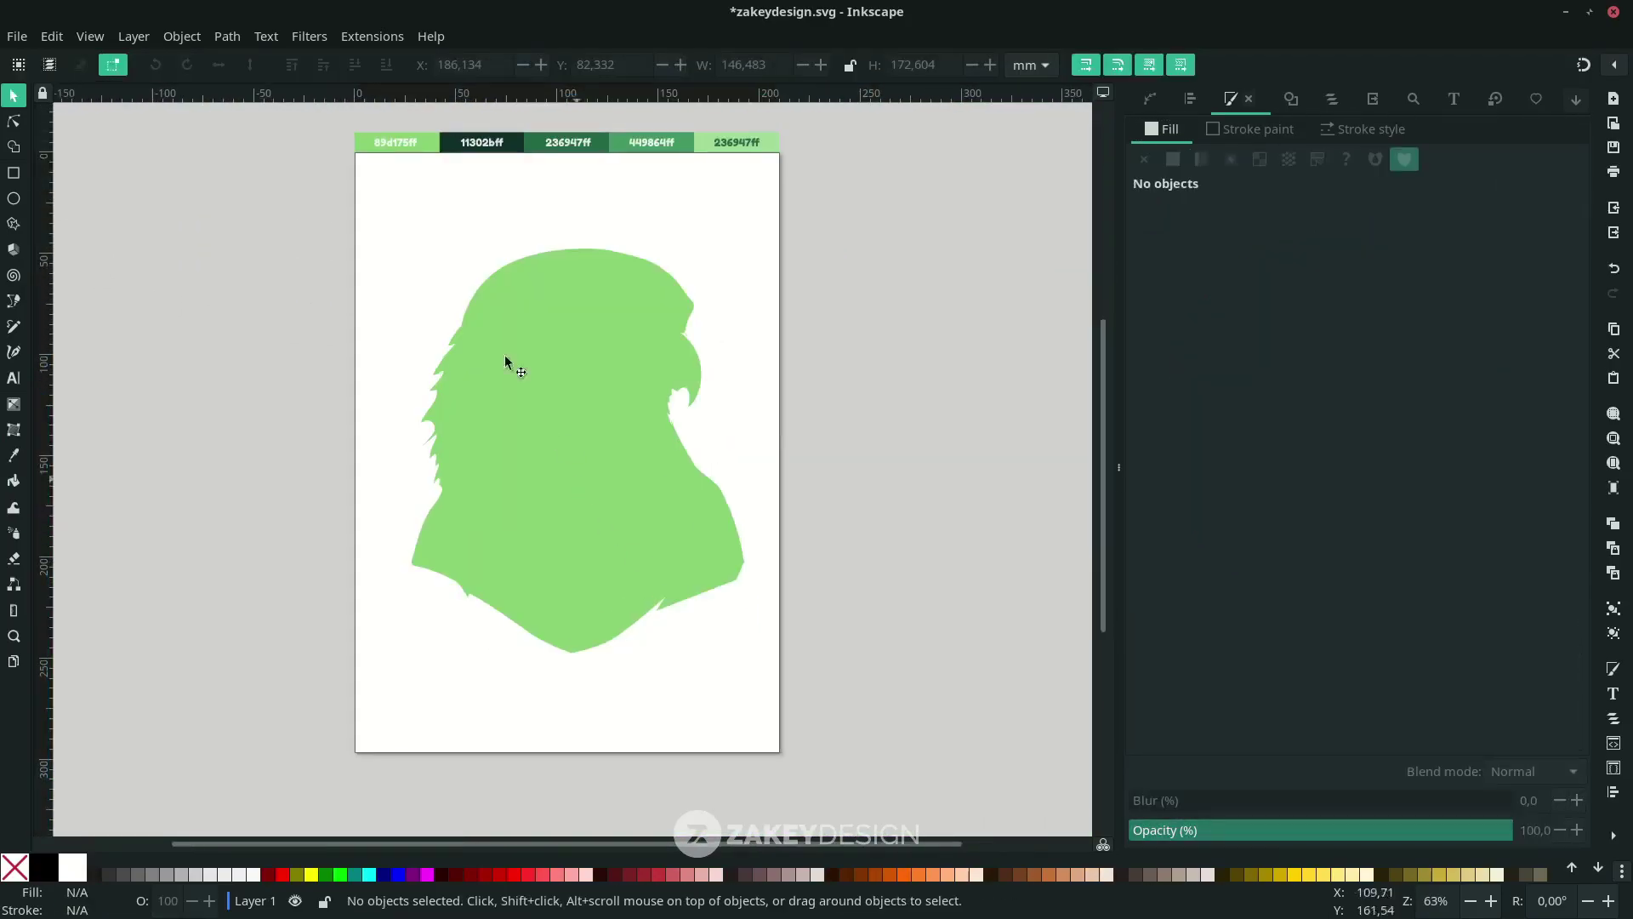
Import pngkey.com-cliff-png-5456159.png as a linked image with the DPI from file and automatic rendering mode
left_click(17, 36)
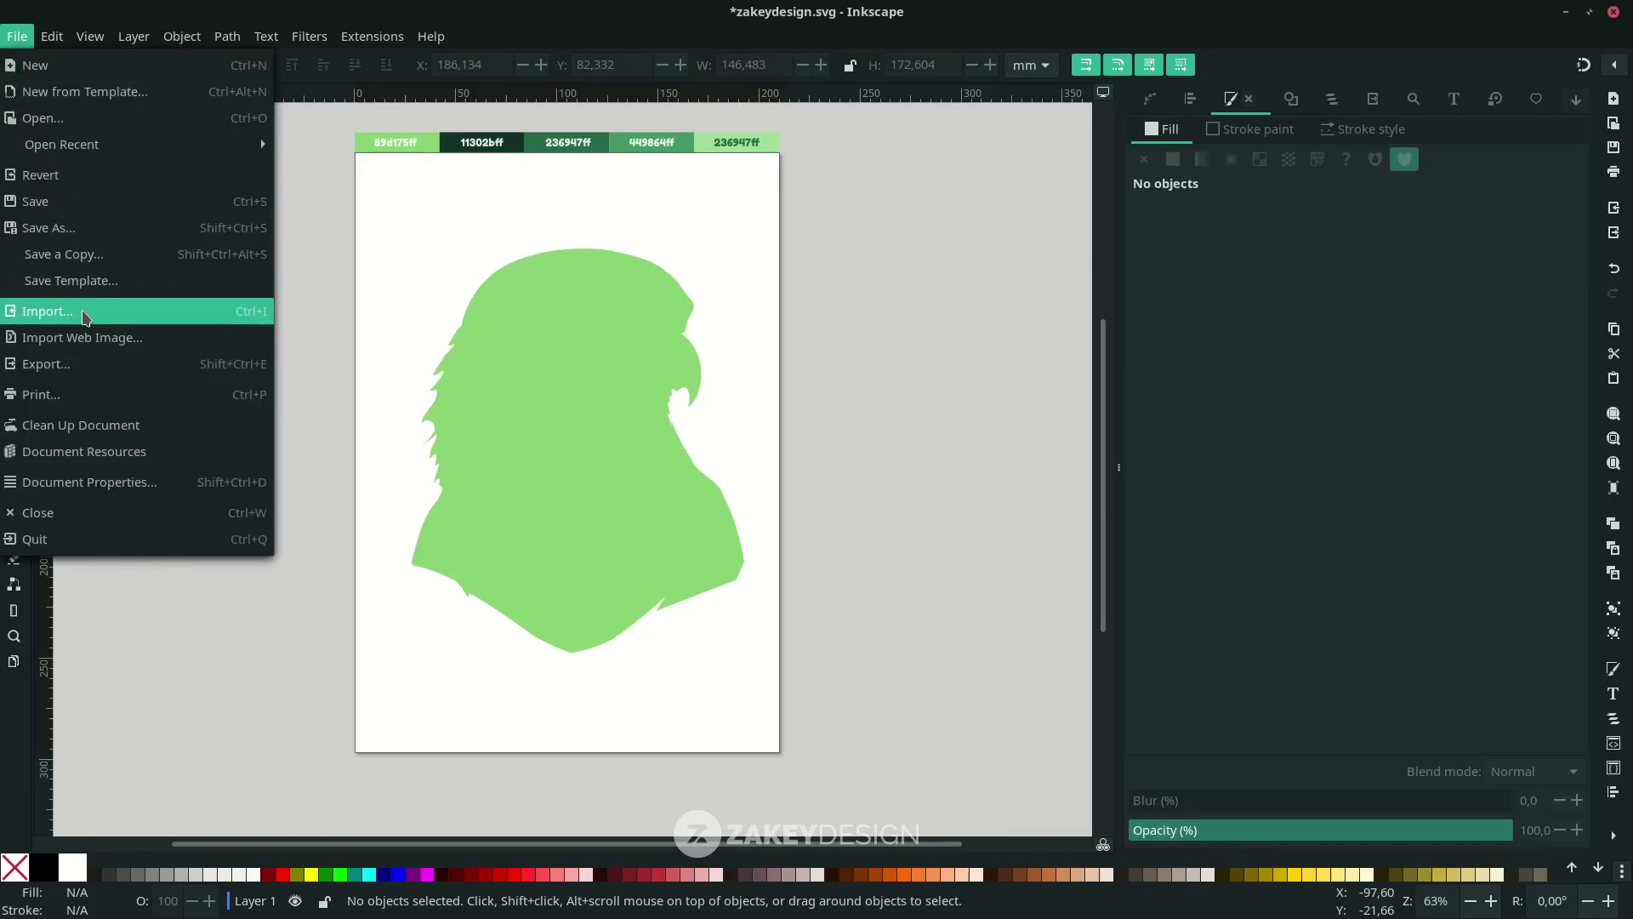
left_click(80, 310)
key("Return")
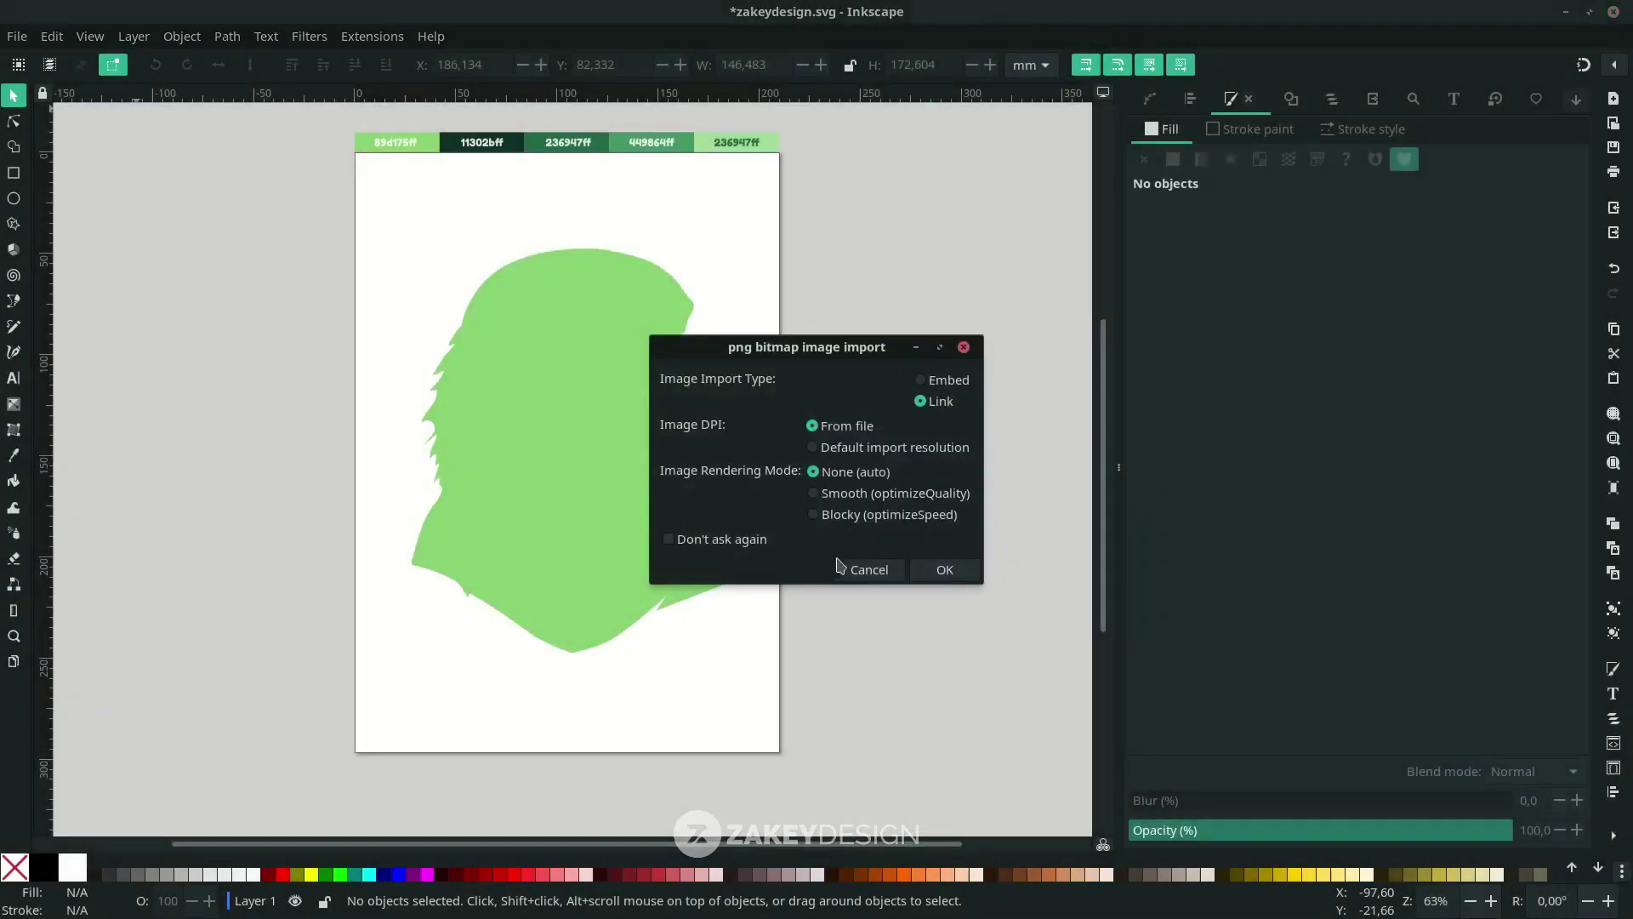
left_click(945, 570)
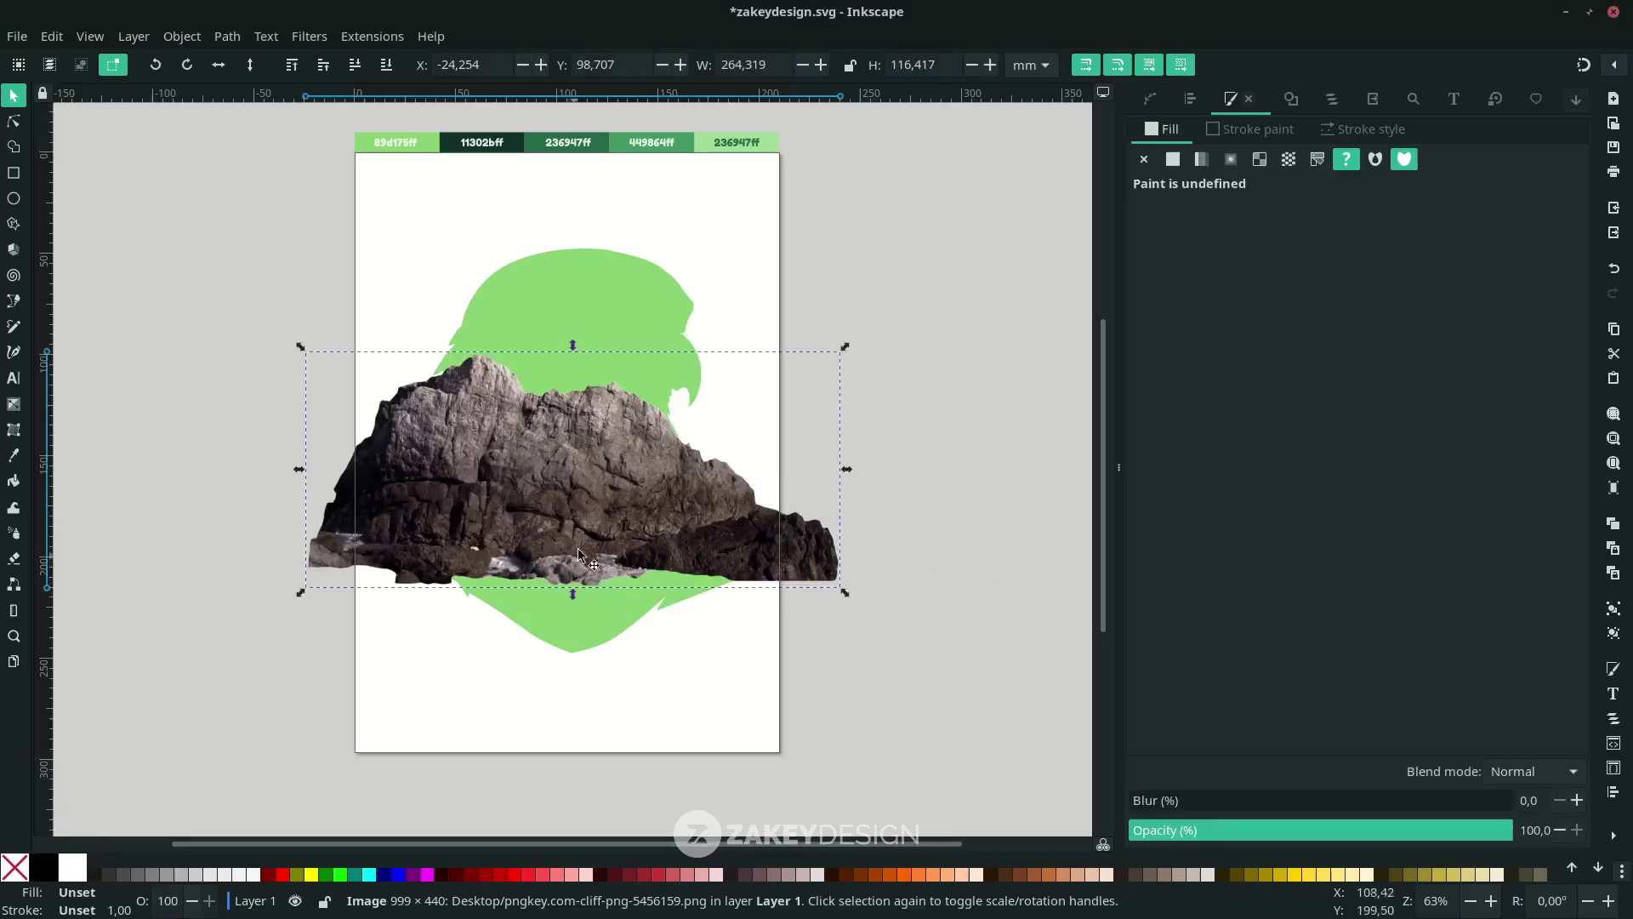
Move the cliff image below the eagle to about X -25, Y 229 mm, across the page's lower edge
scroll(560, 323, "down", 5)
left_click_drag(562, 330, 561, 594)
scroll(561, 596, "left", 2)
scroll(602, 595, "right", 2)
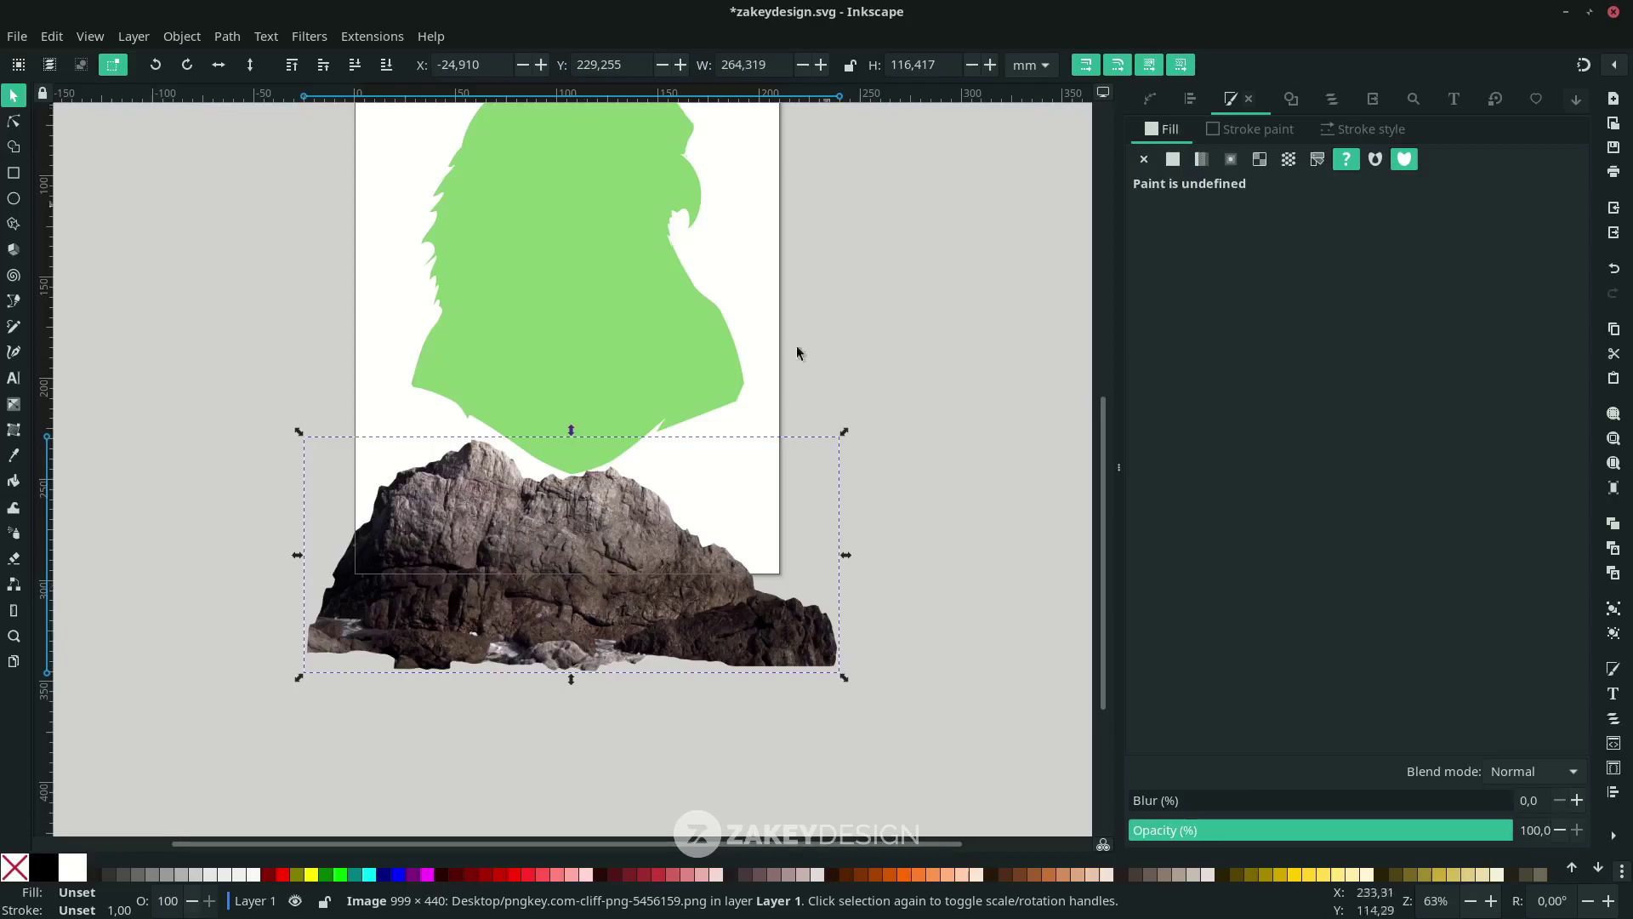
Trace the cliff image in a single brightness-cutoff scan at threshold 0.982 and move the traced path to about X -11, Y 139 mm
left_click(227, 35)
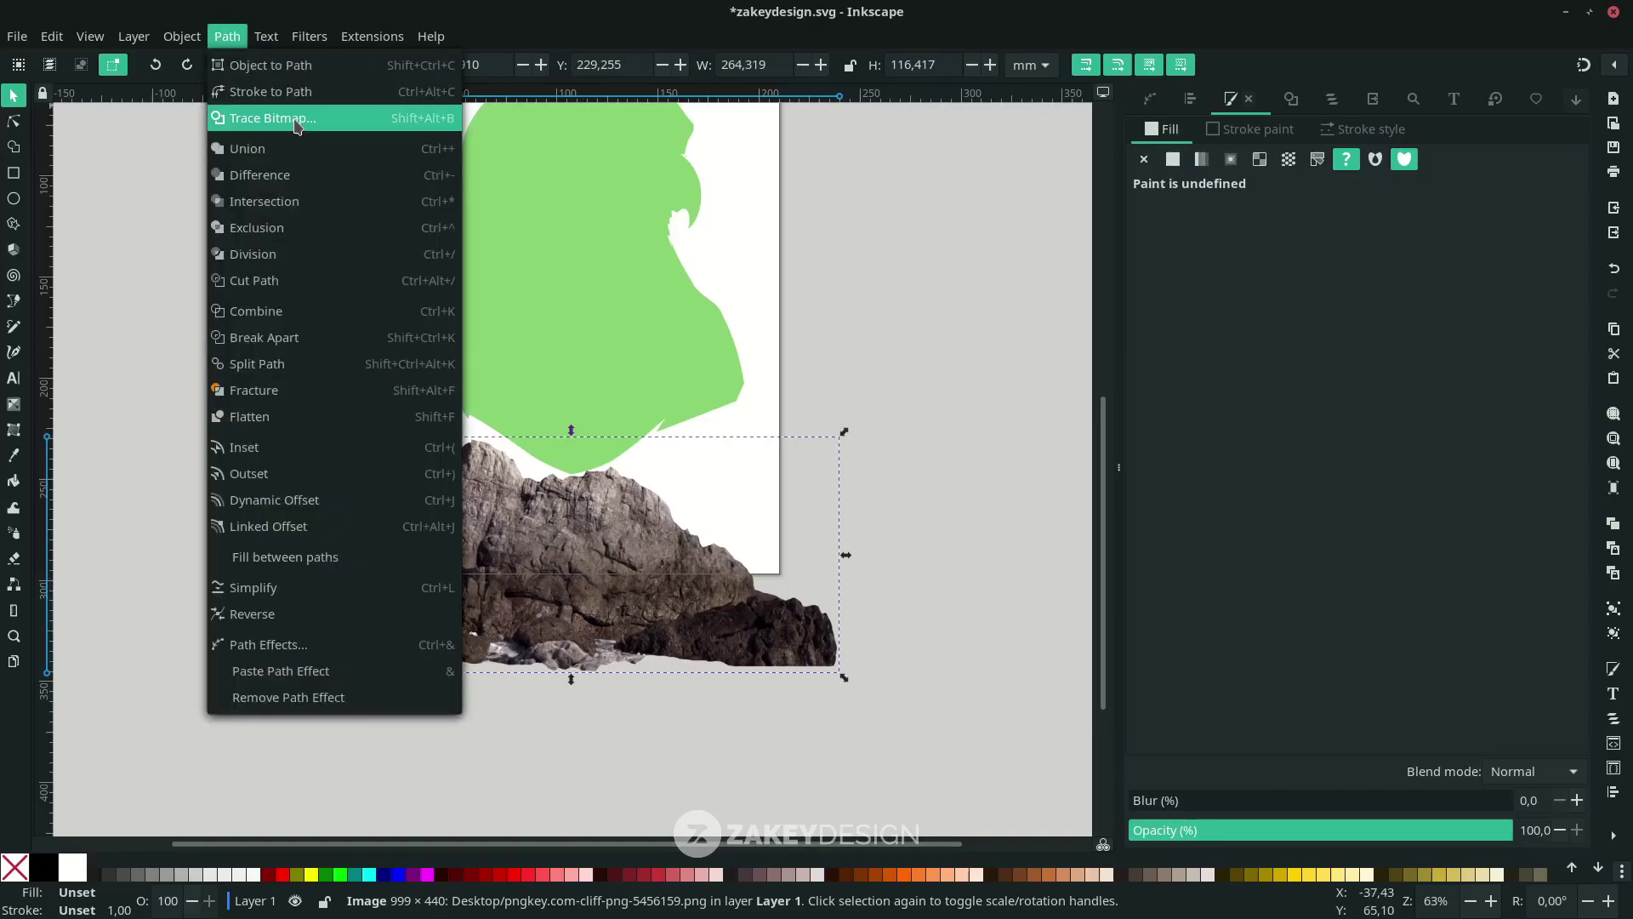
left_click(289, 119)
left_click_drag(1499, 216, 1494, 216)
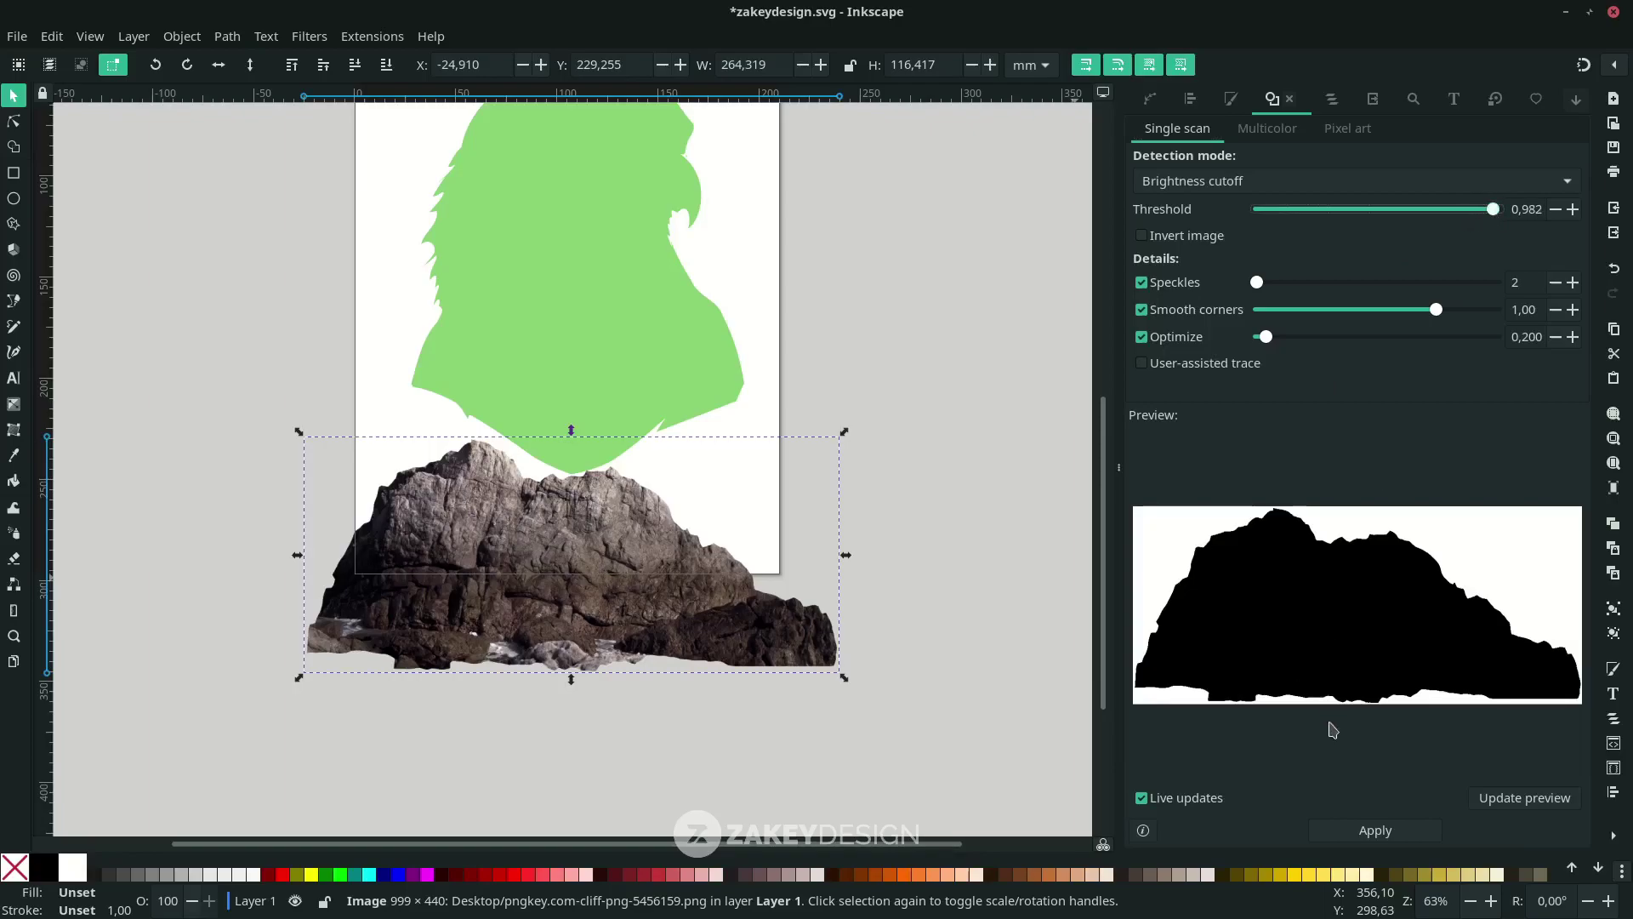
left_click(1371, 829)
mouse_move(711, 576)
left_mouse_down()
mouse_move(704, 354)
mouse_move(692, 427)
left_mouse_up()
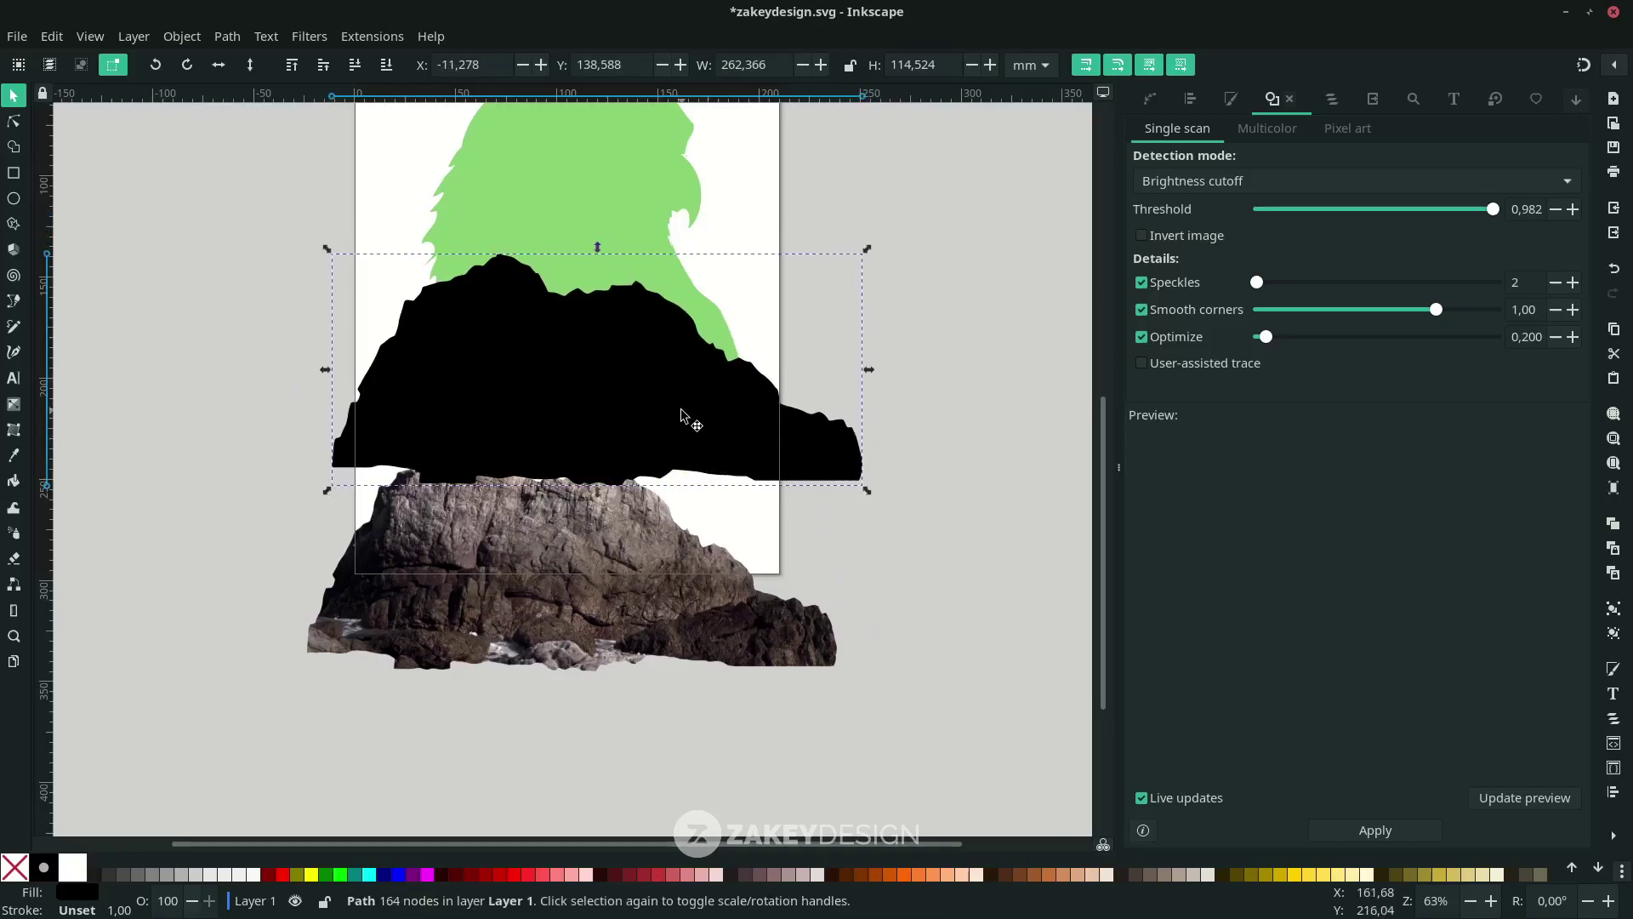
Simplify the traced black cliff path to reduce its nodes
double_click(566, 397)
scroll(496, 338, "up", 1)
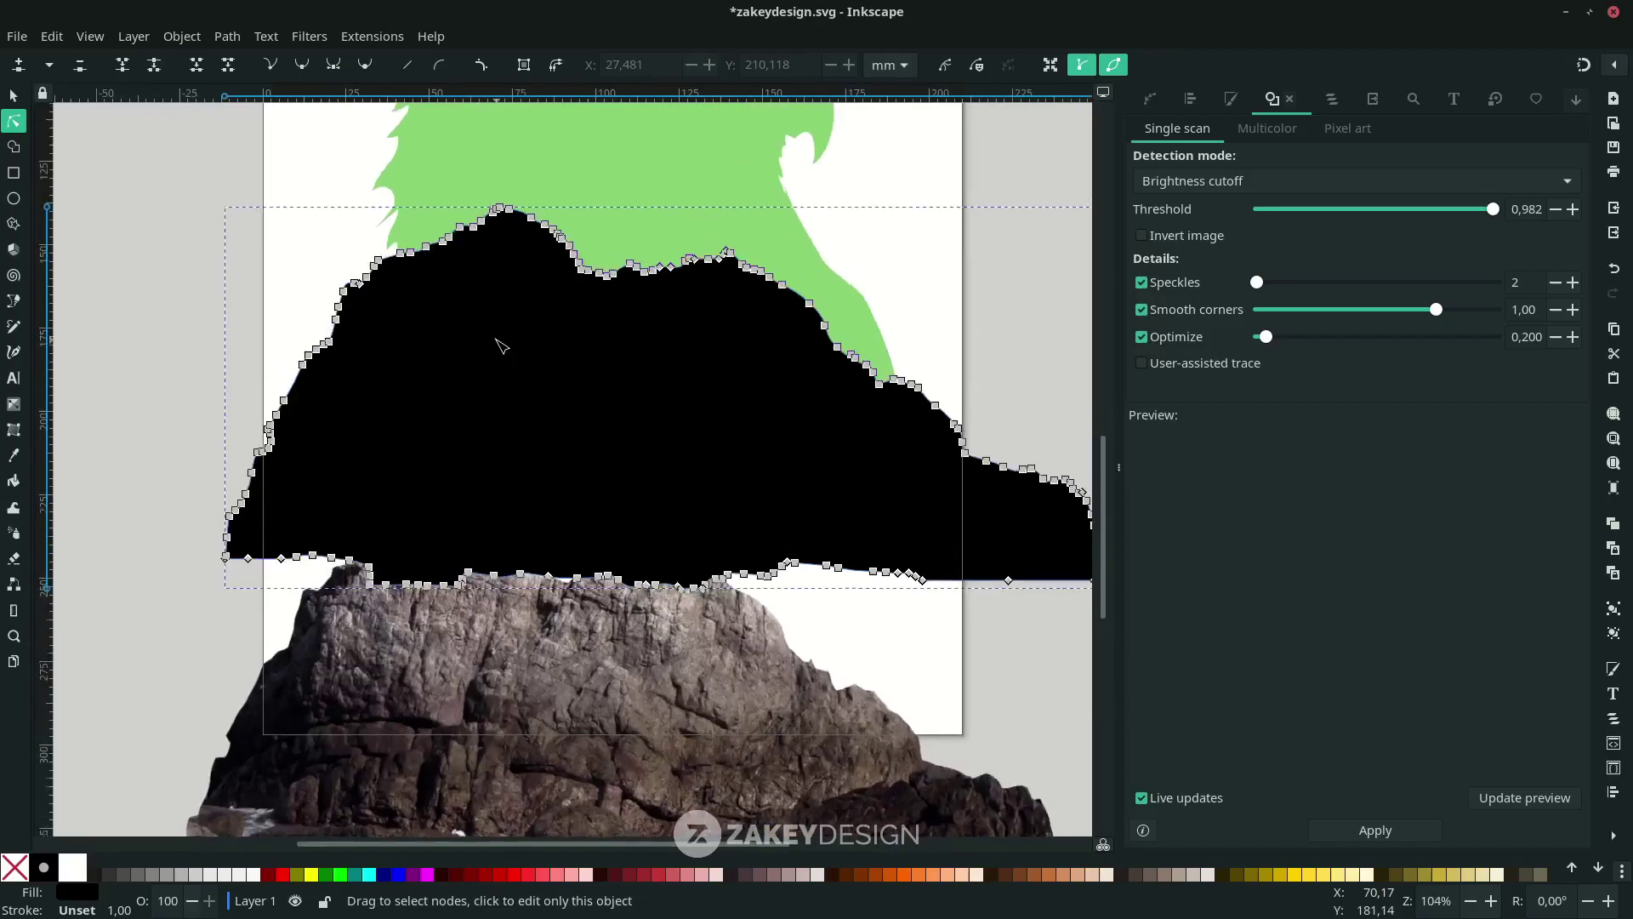
scroll(501, 344, "up", 2)
scroll(228, 316, "down", 2)
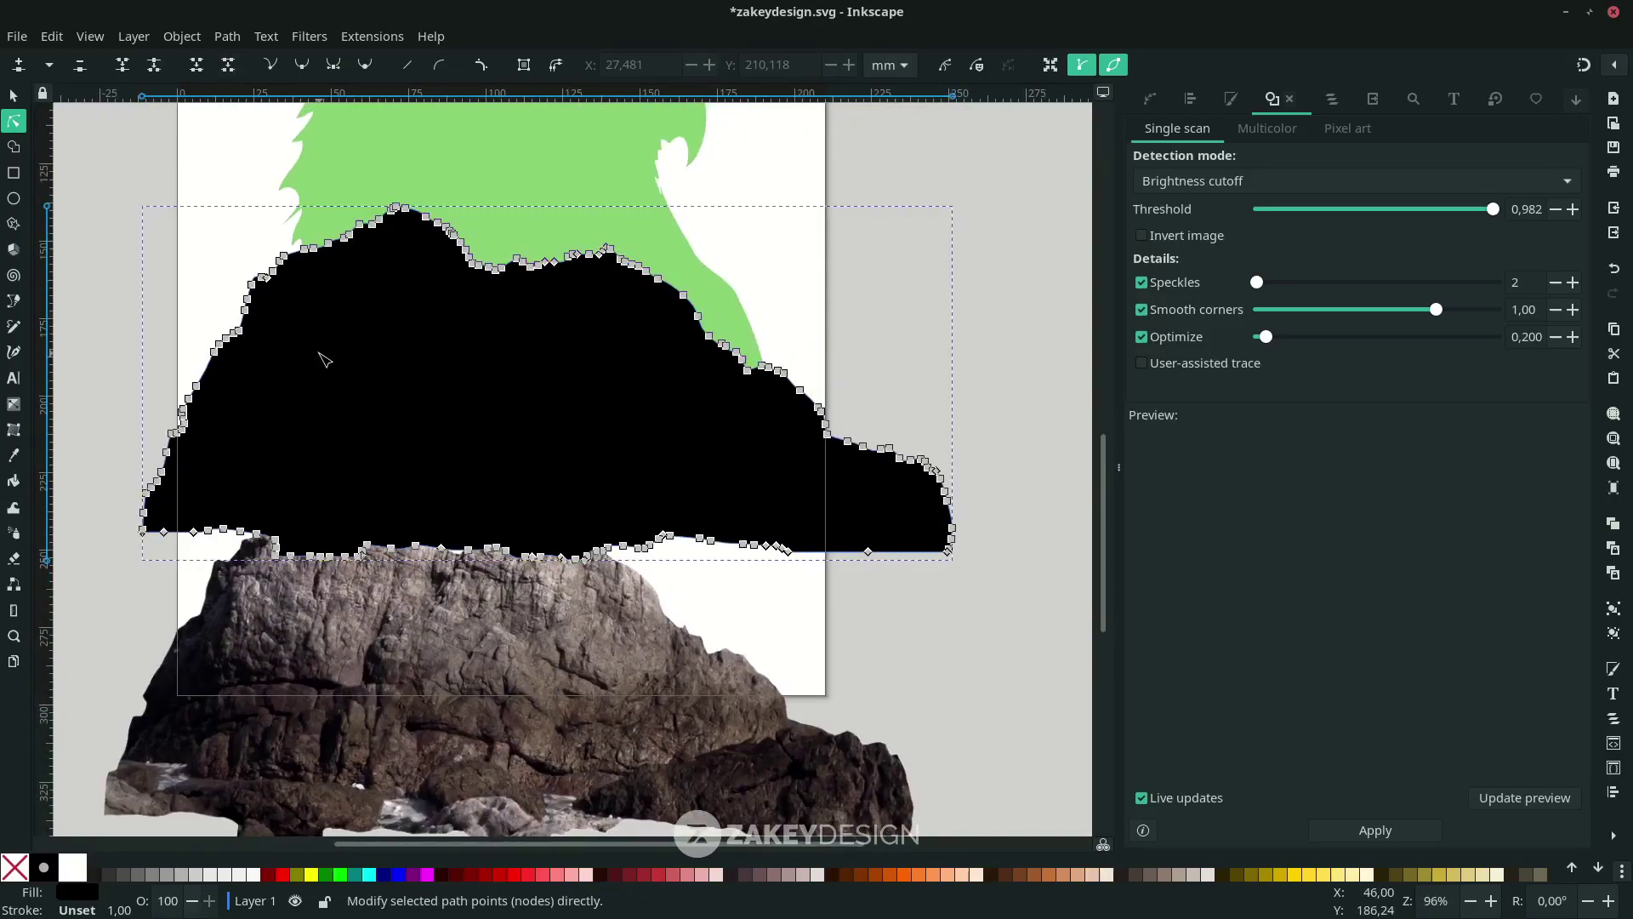
left_click(224, 37)
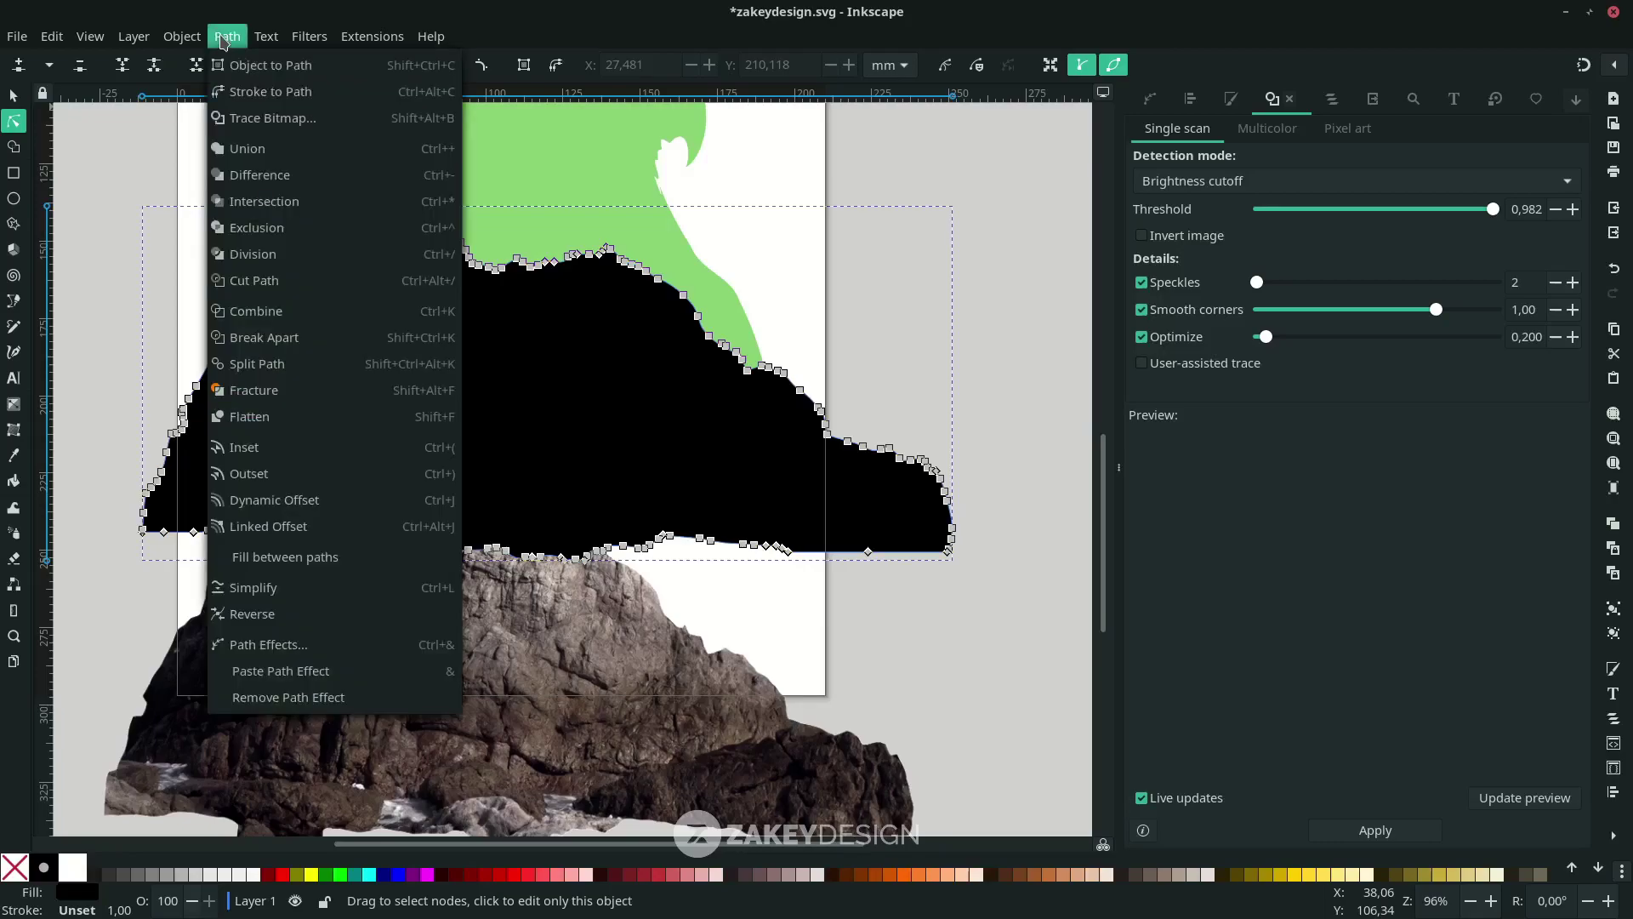
left_click(313, 591)
Delete the original cliff photo below the traced silhouette
left_click(491, 625)
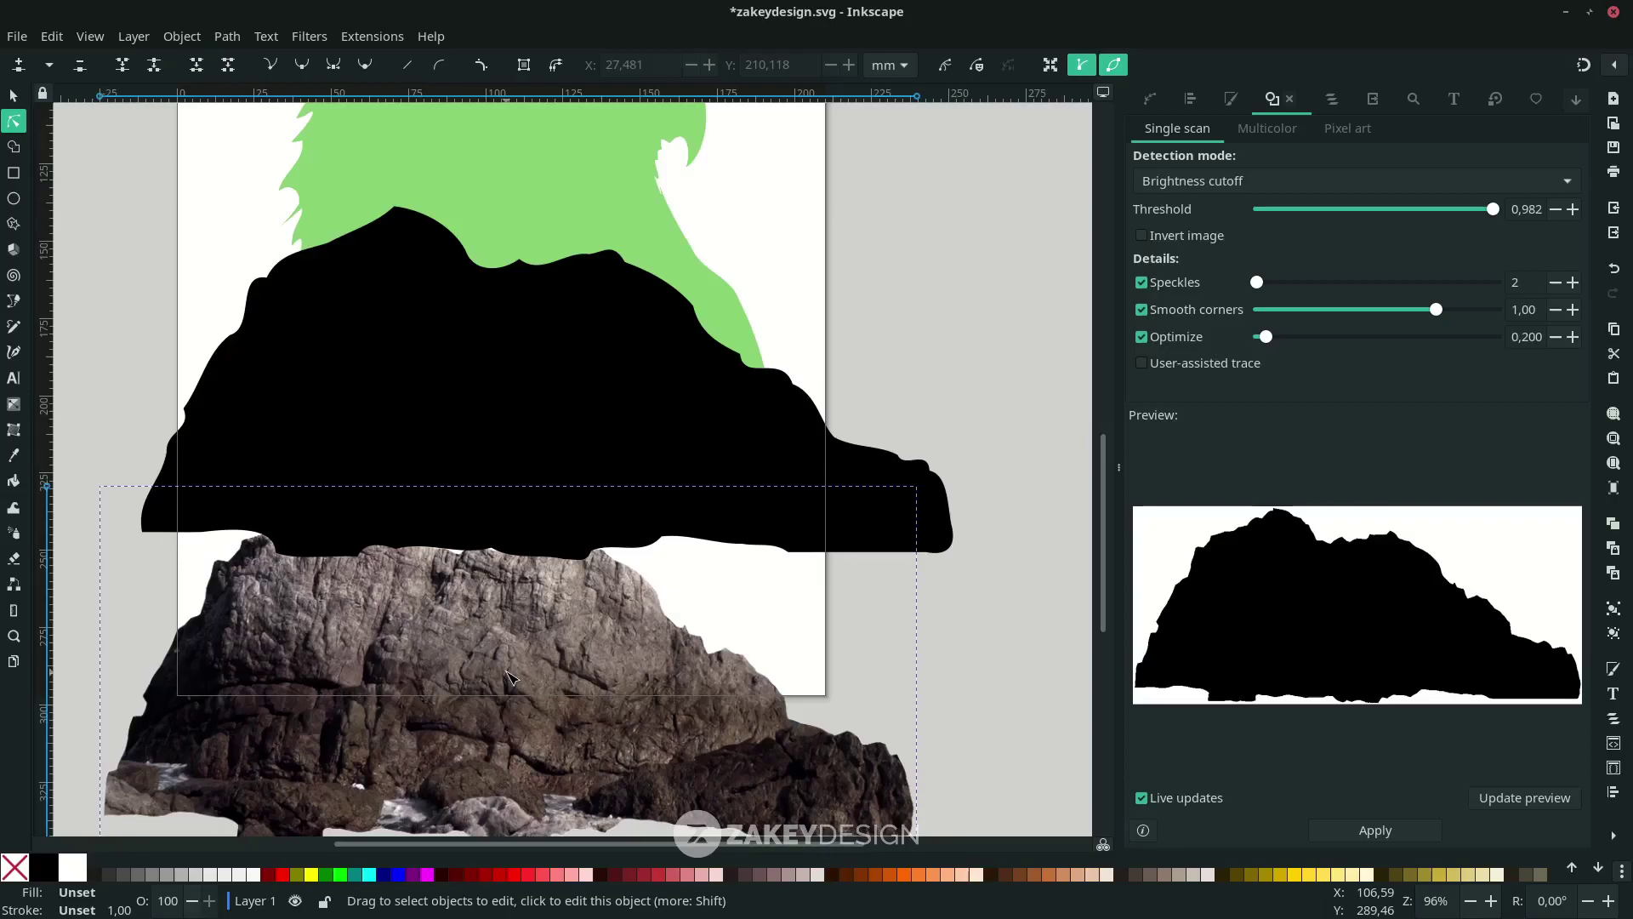
key("s")
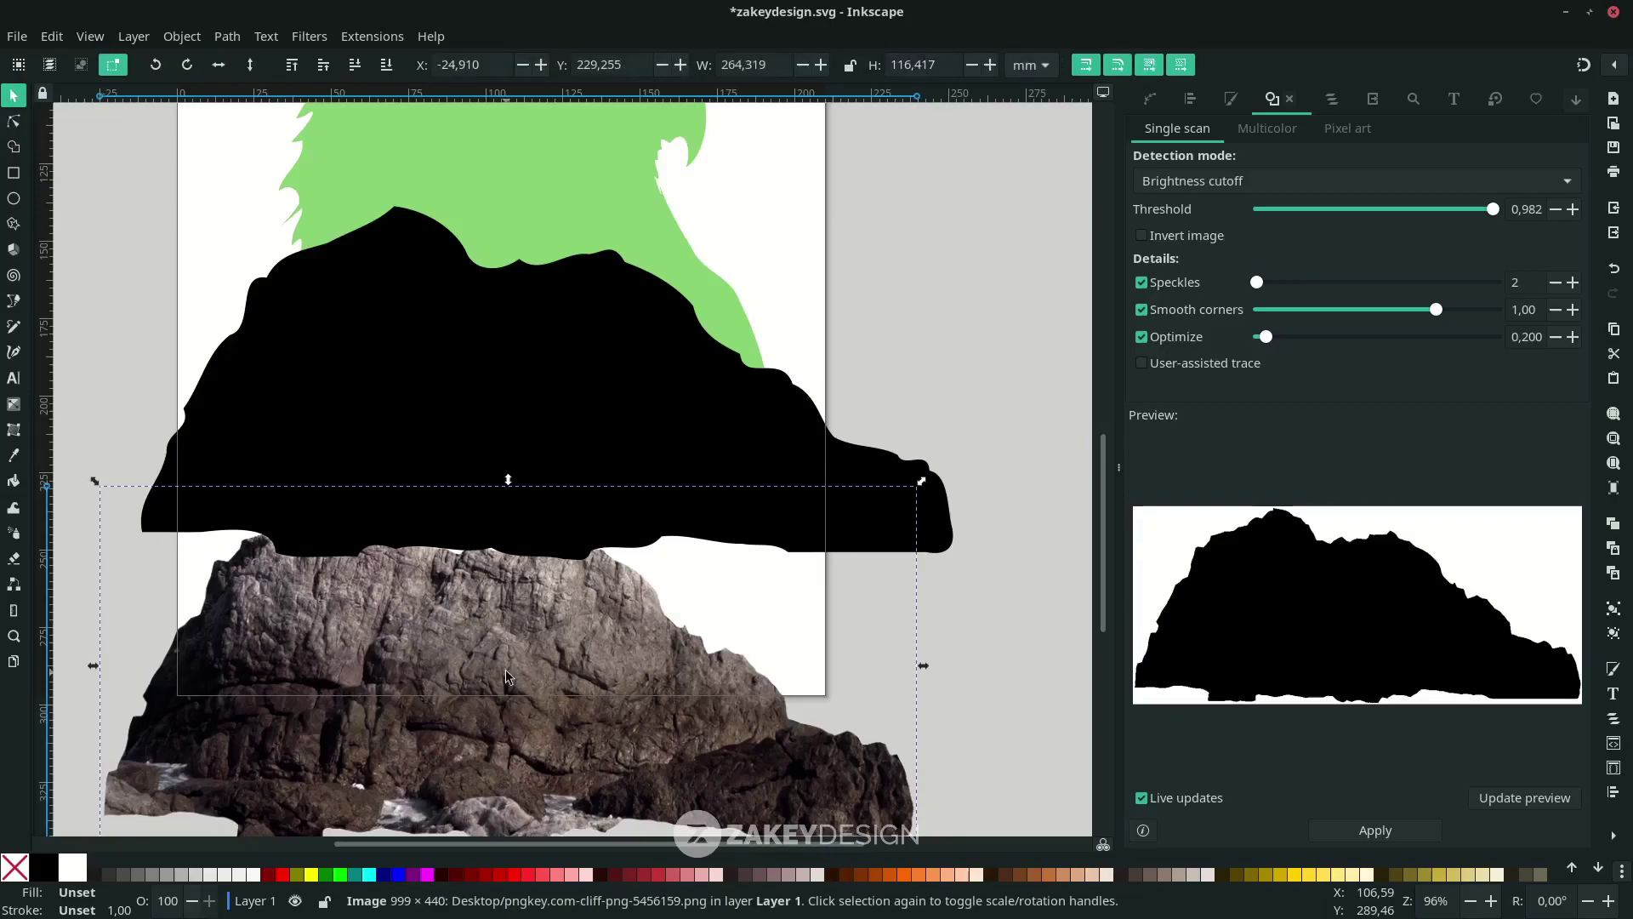
key("Delete")
Scale the cliff silhouette down to about 161 × 70 mm and place it over the eagle's lower part at about X 2, Y 184 mm
left_click(678, 499)
scroll(680, 502, "up", 1)
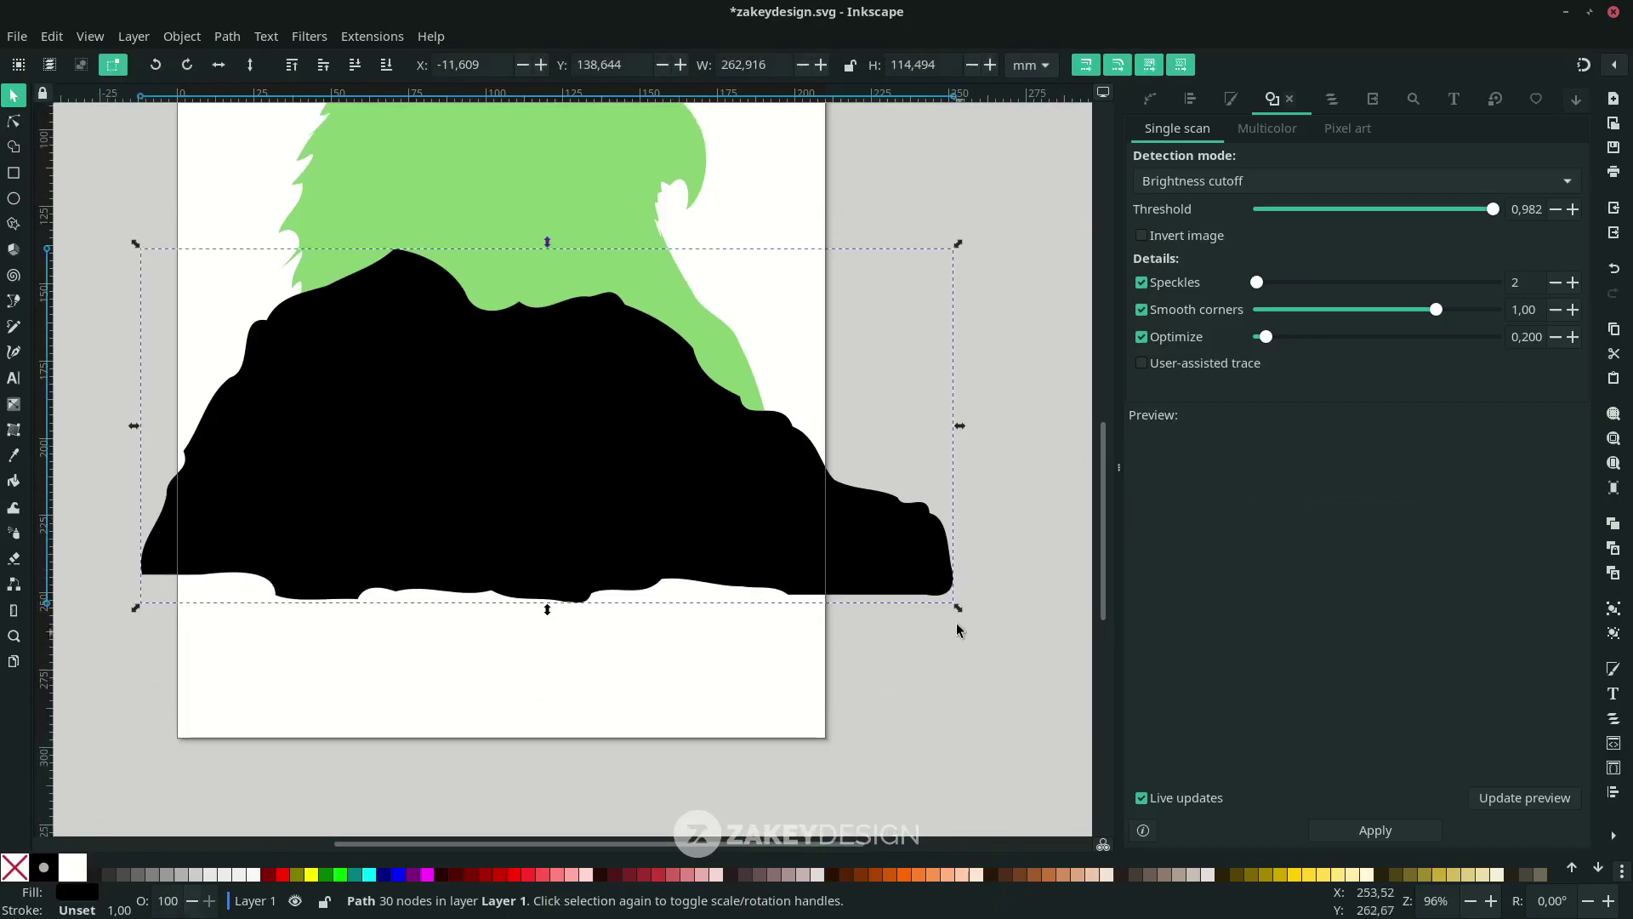
left_click_drag(955, 611, 786, 529)
left_click_drag(580, 466, 465, 543)
scroll(465, 542, "left", 2)
scroll(465, 543, "up", 2)
left_click_drag(258, 462, 225, 447)
left_click_drag(446, 589, 445, 575)
scroll(554, 600, "left", 2)
mouse_move(852, 681)
left_mouse_down()
mouse_move(798, 676)
mouse_move(791, 656)
mouse_move(824, 665)
left_mouse_up()
left_click_drag(698, 636, 696, 643)
scroll(536, 579, "up", 2)
scroll(536, 579, "right", 2)
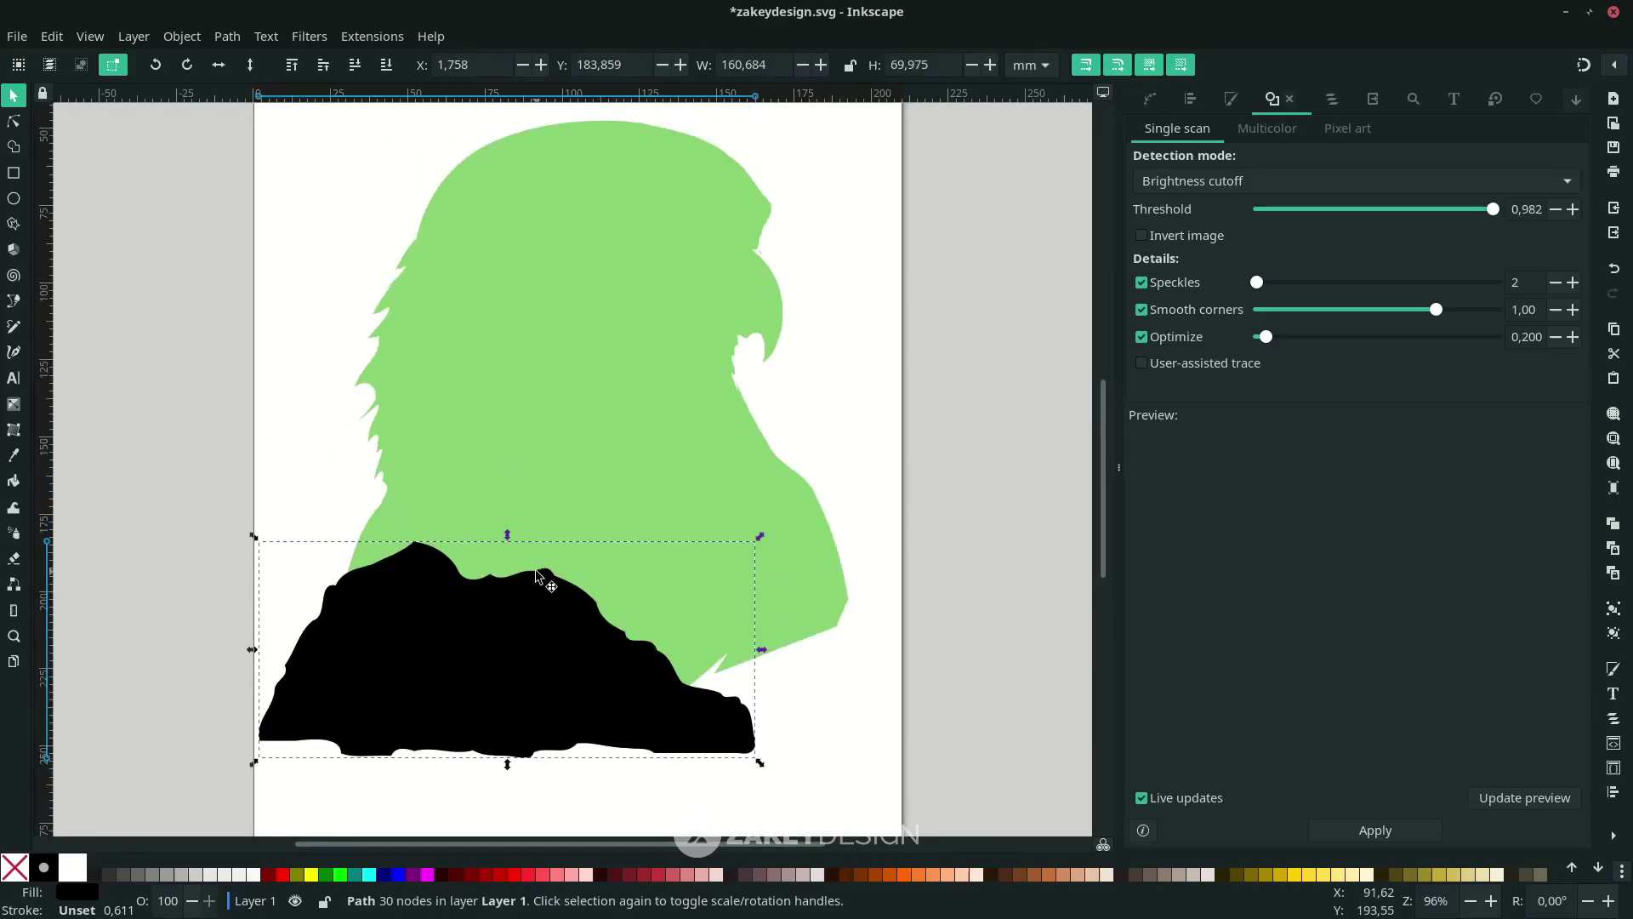
Duplicate the eagle silhouette, bring the copy to the front, and use it to clip the black cliff to the eagle's outline
left_click(591, 370)
key("ctrl")
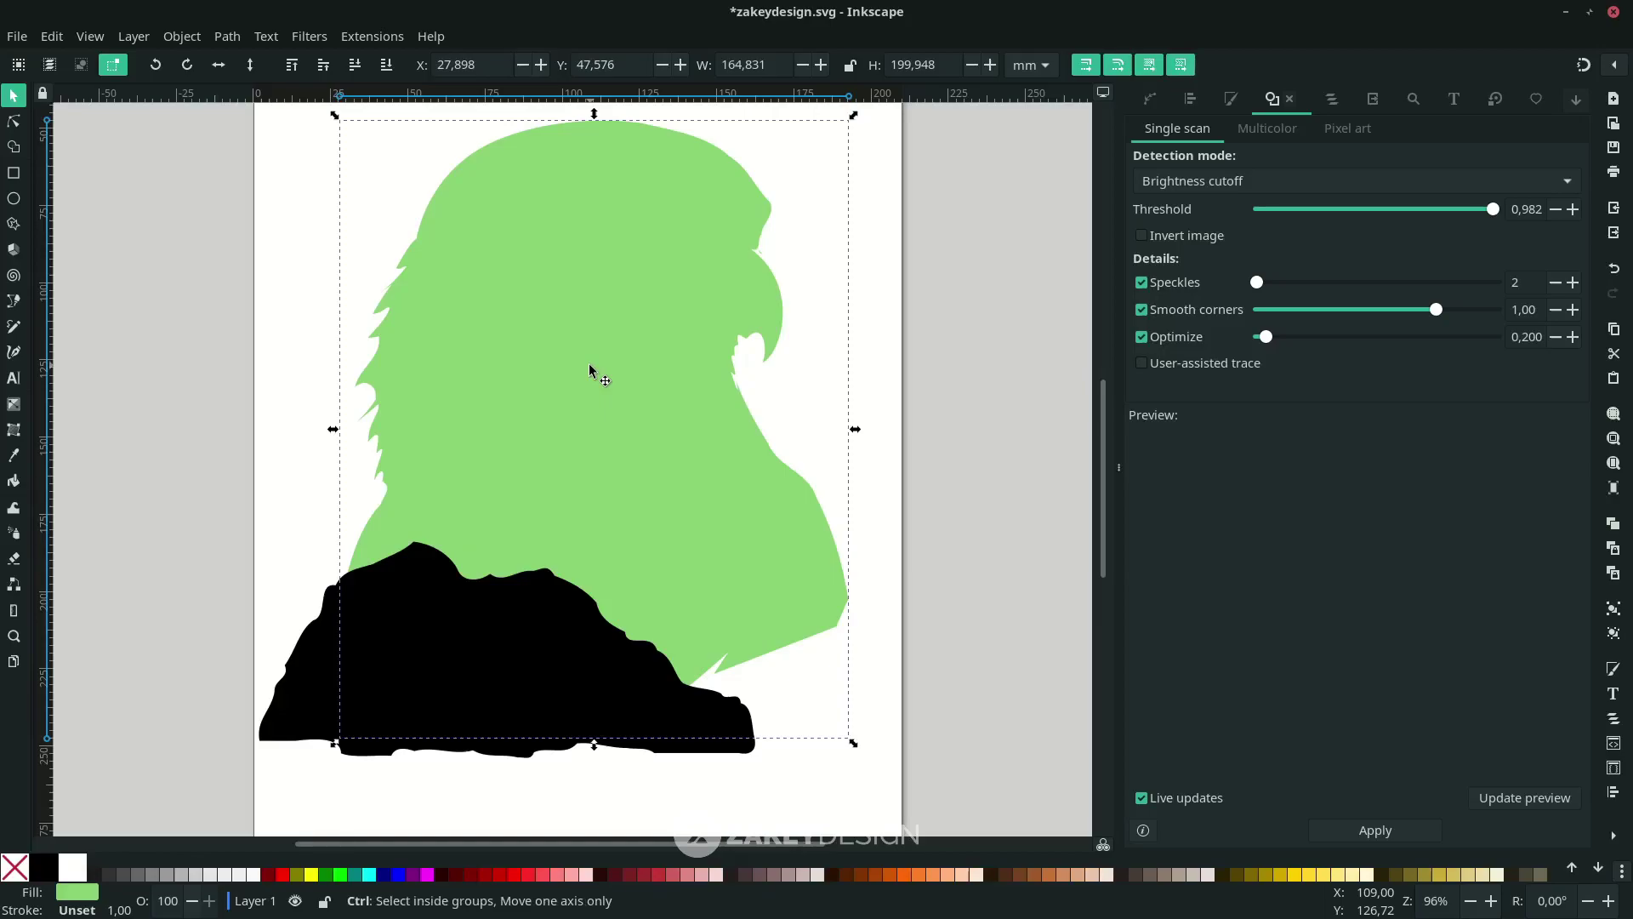
key("Home")
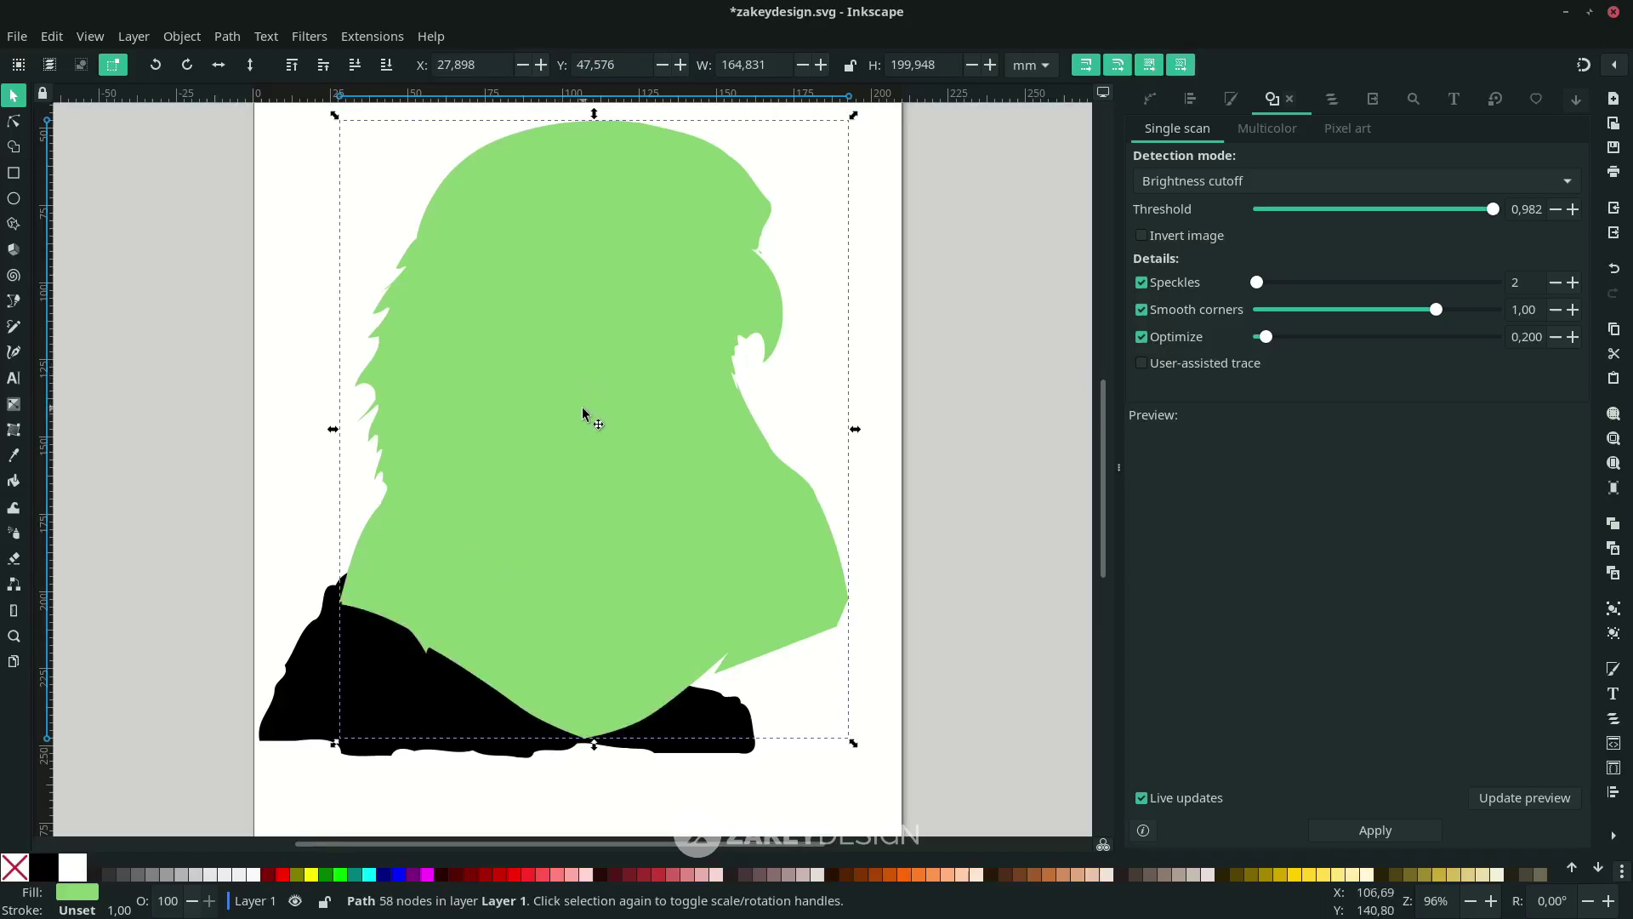
key("shift")
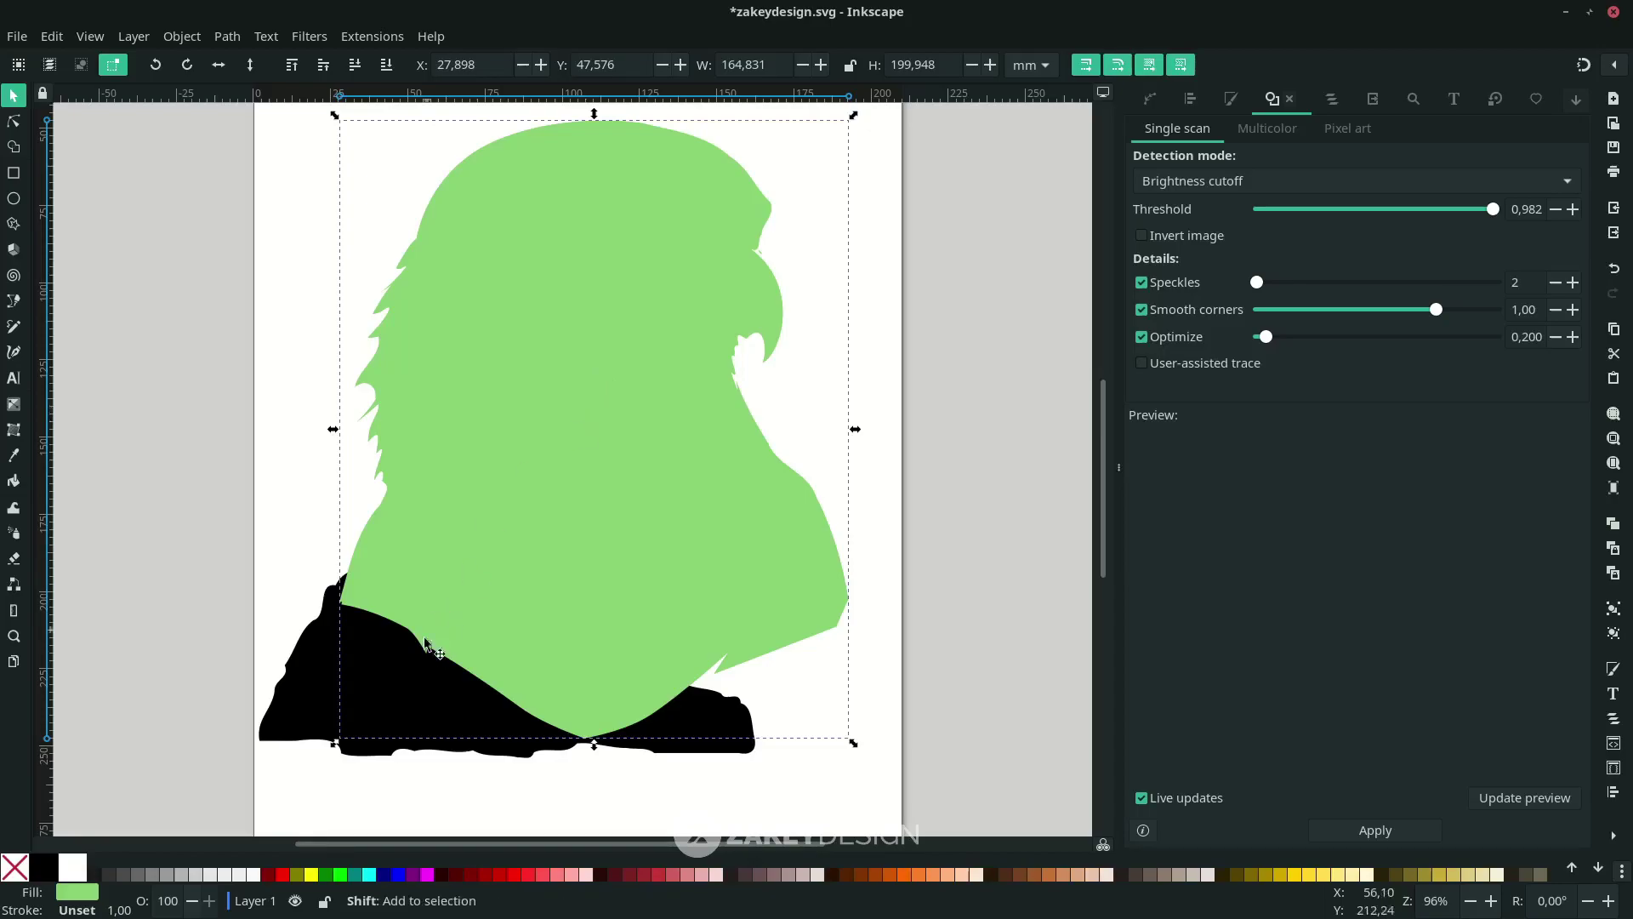
left_click(316, 704, "shift")
right_click(317, 705)
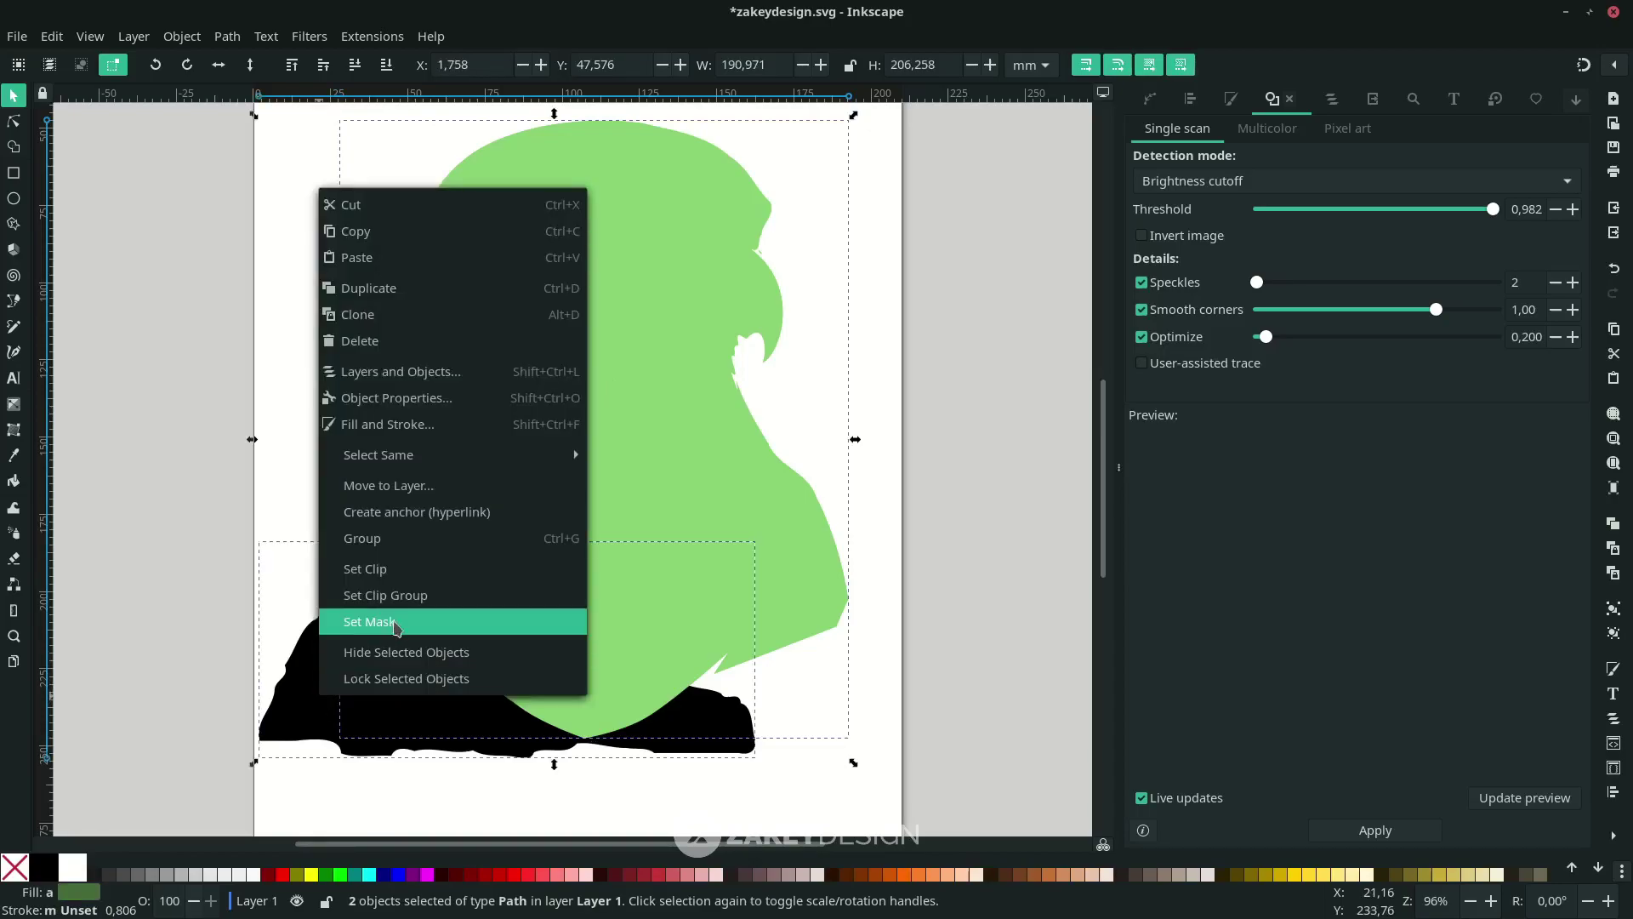
left_click(418, 575)
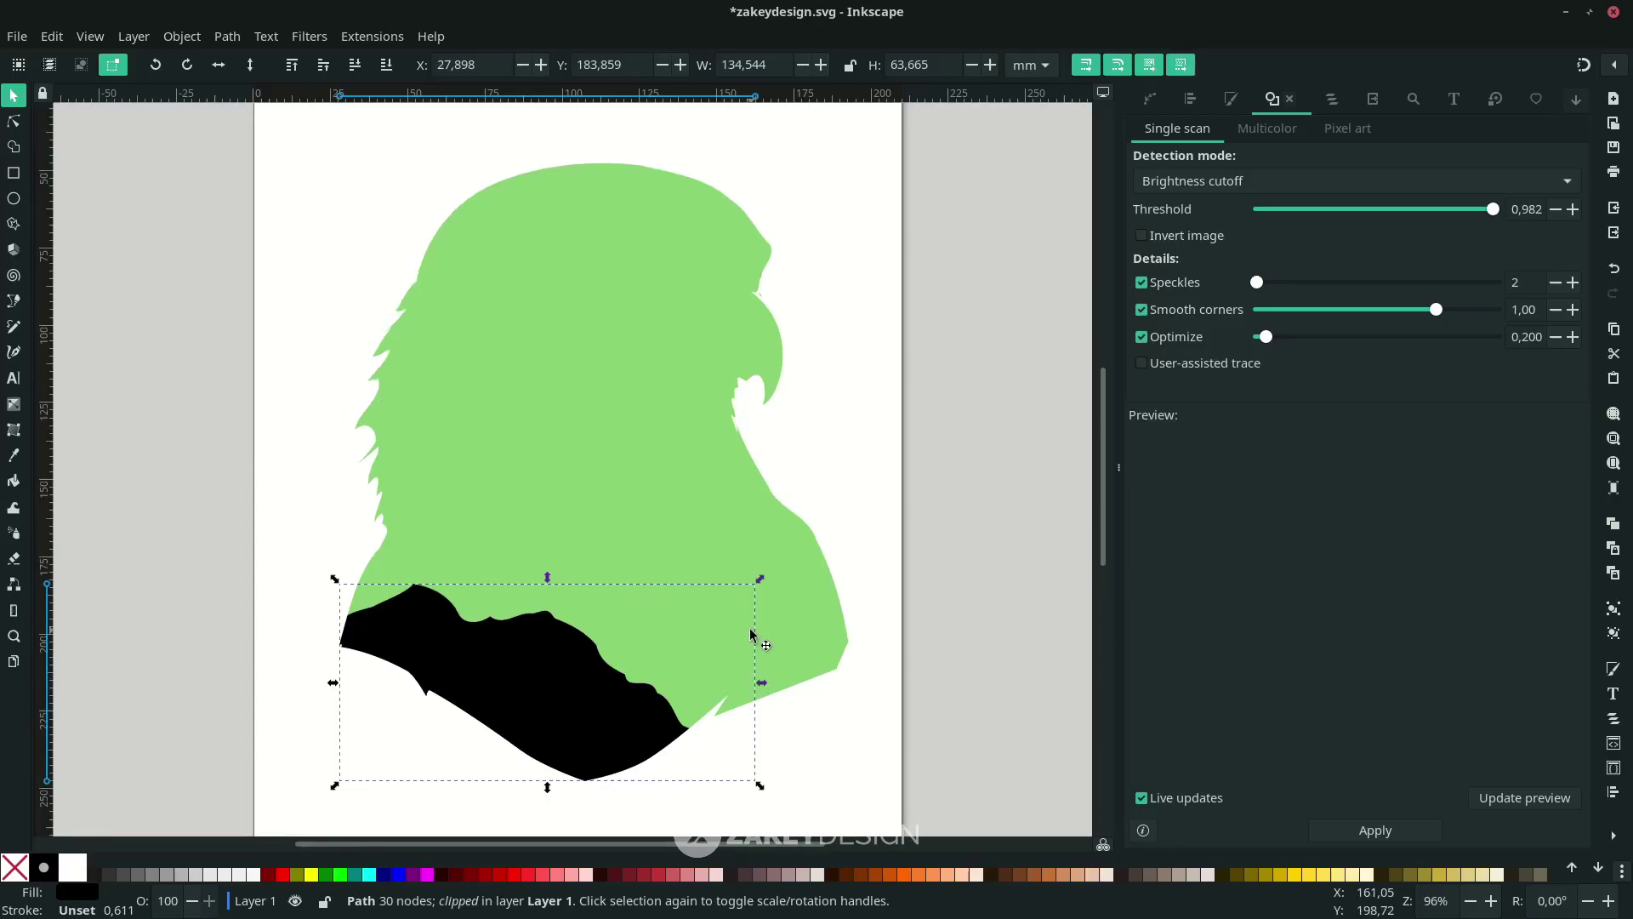
Fill the clipped cliff with the dark green sampled from the 11302bff swatch above the page, and deselect it
scroll(536, 655, "down", 2, "ctrl")
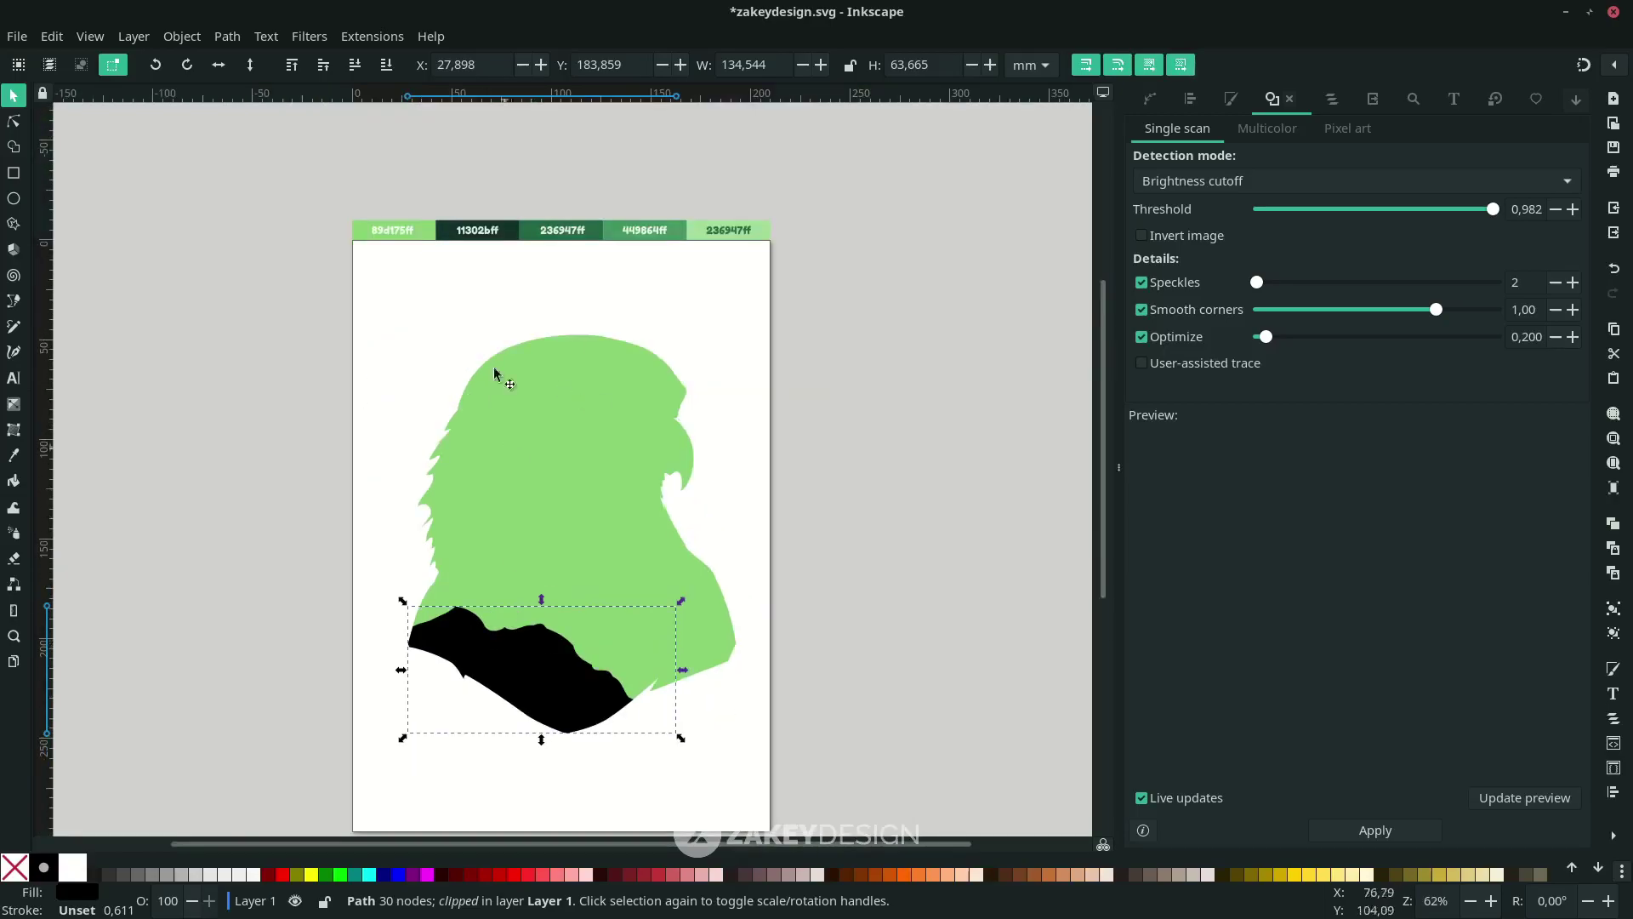
key("d")
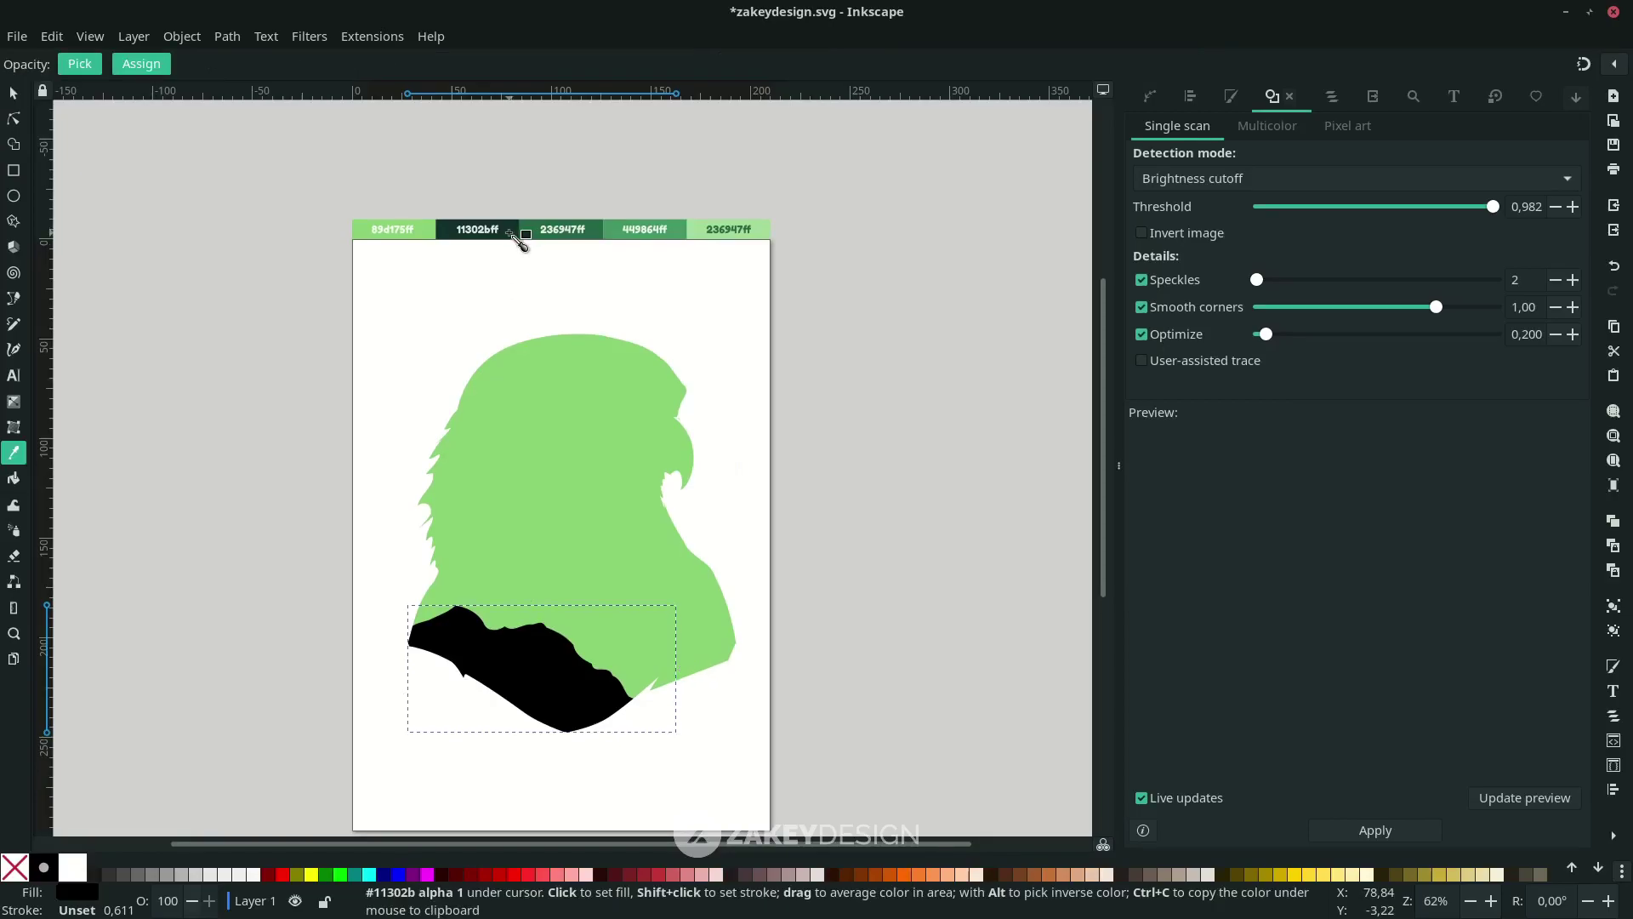
left_click(520, 243)
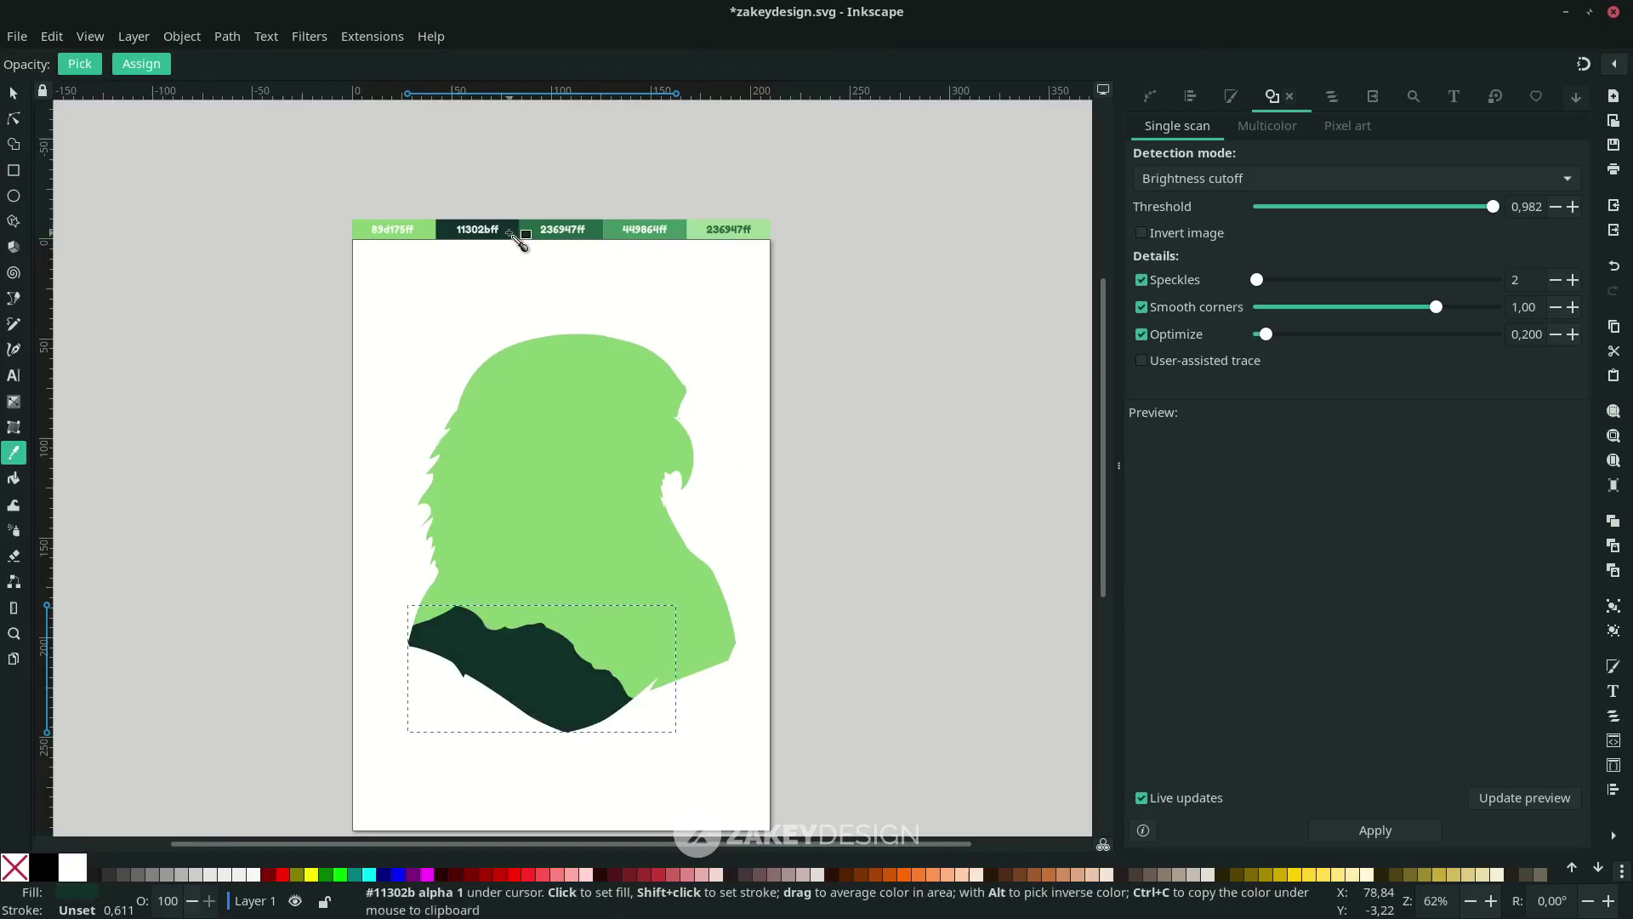
scroll(521, 242, "up", 3, "ctrl")
scroll(520, 245, "down", 2, "ctrl")
scroll(563, 374, "down", 3)
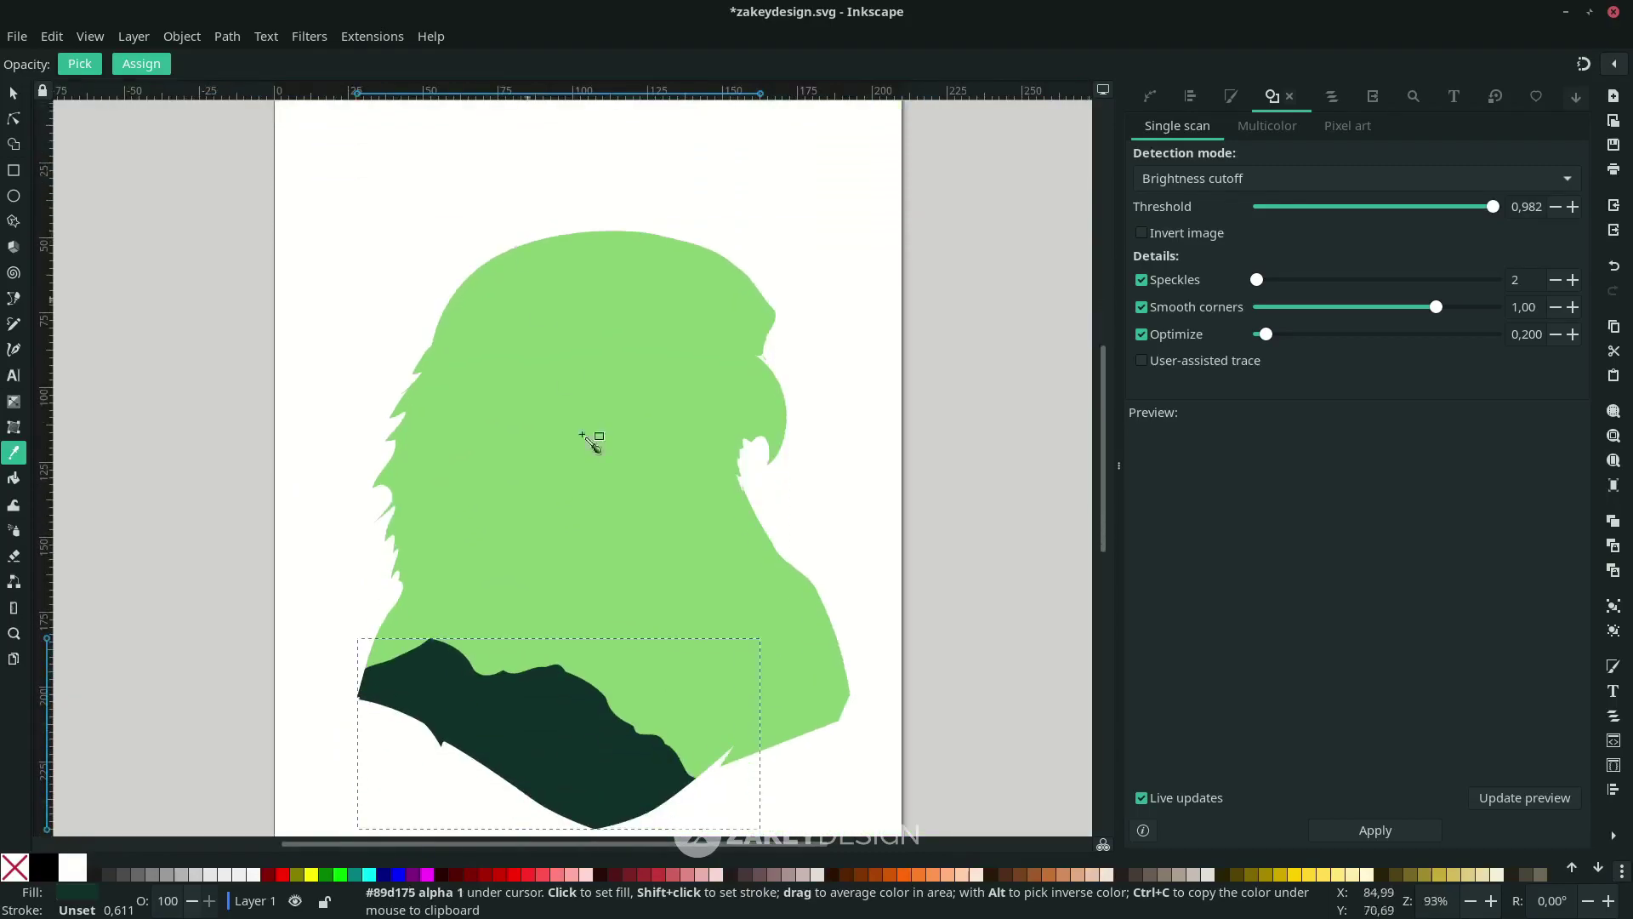
scroll(646, 643, "down", 6)
key("s")
left_click(900, 632)
scroll(900, 631, "right", 2)
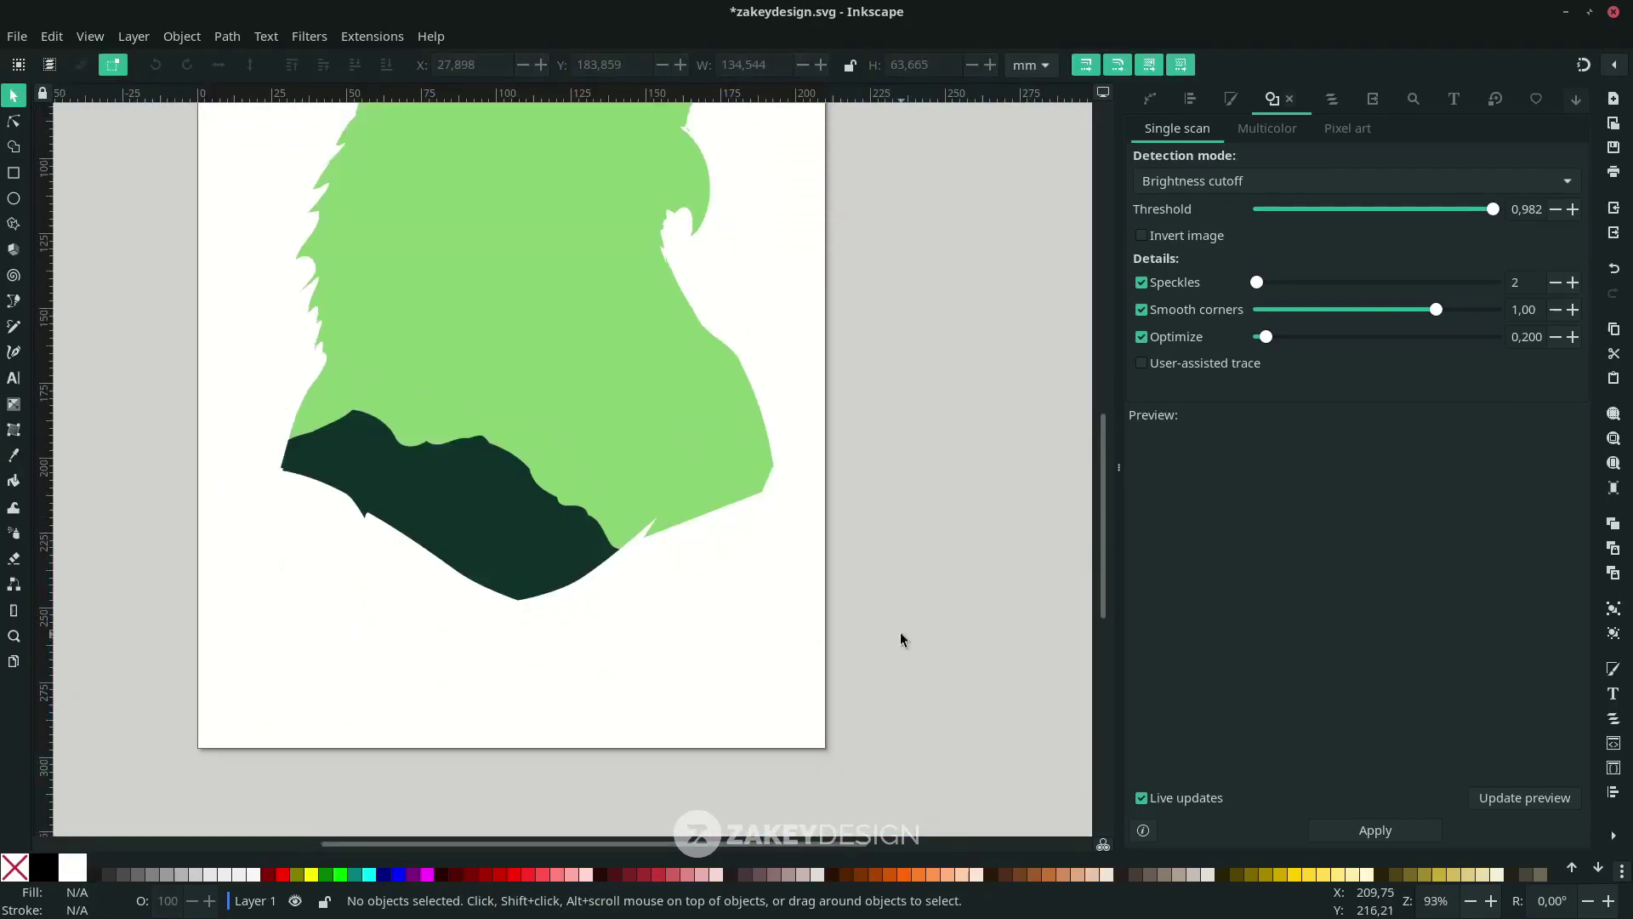
Import PngItem_477897.png as a linked image with the DPI from file and automatic rendering mode
left_click(13, 37)
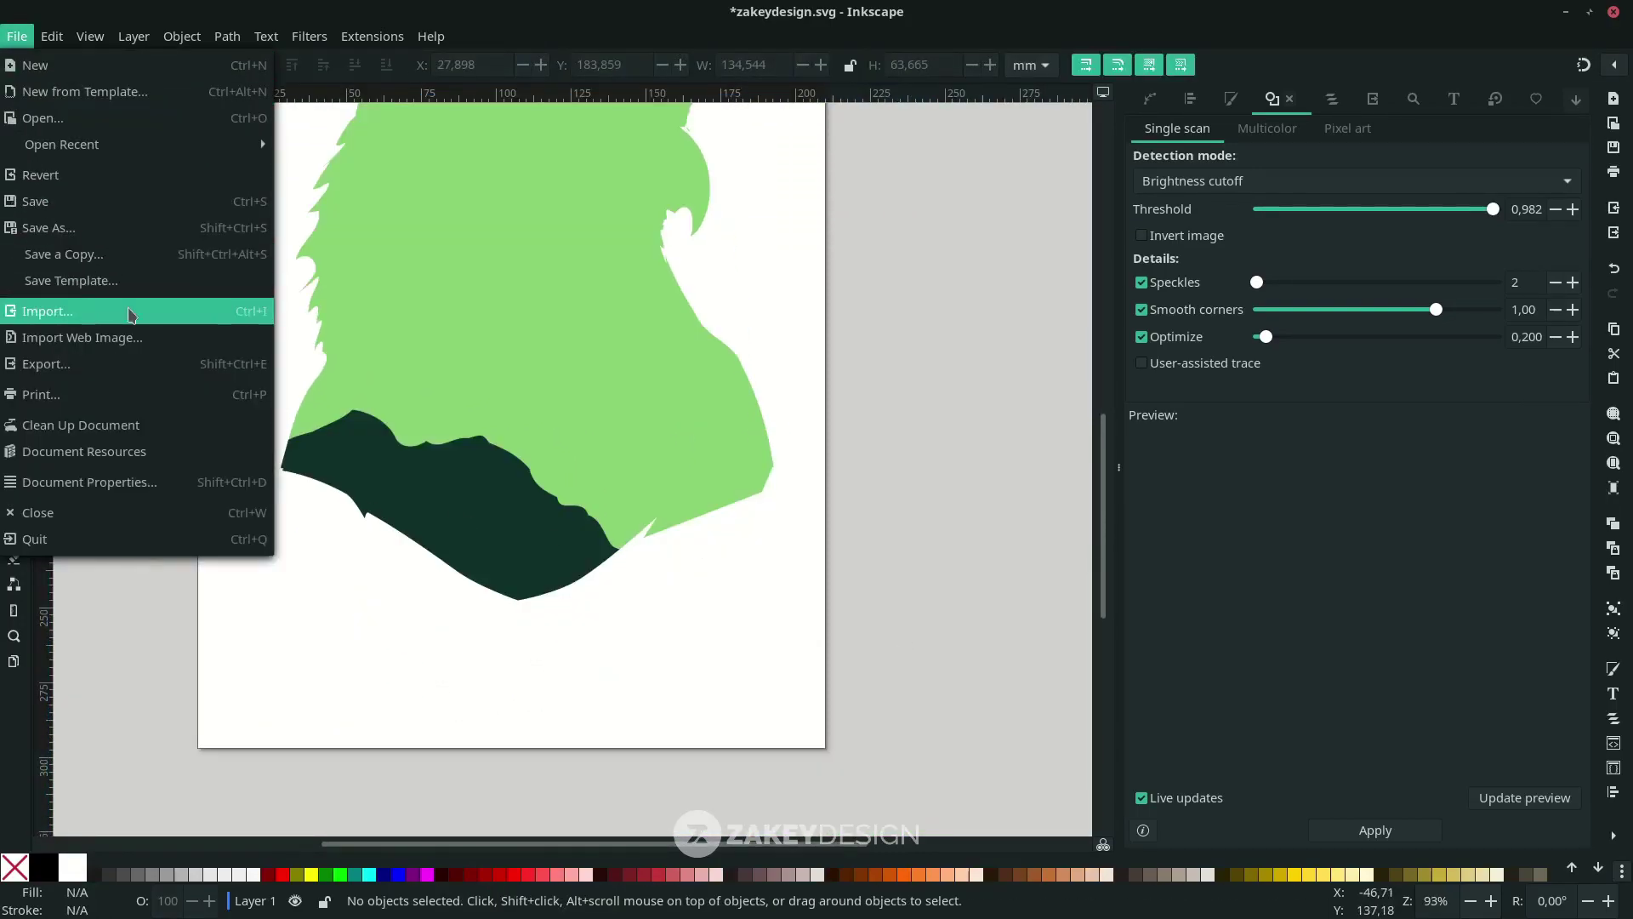
left_click(132, 315)
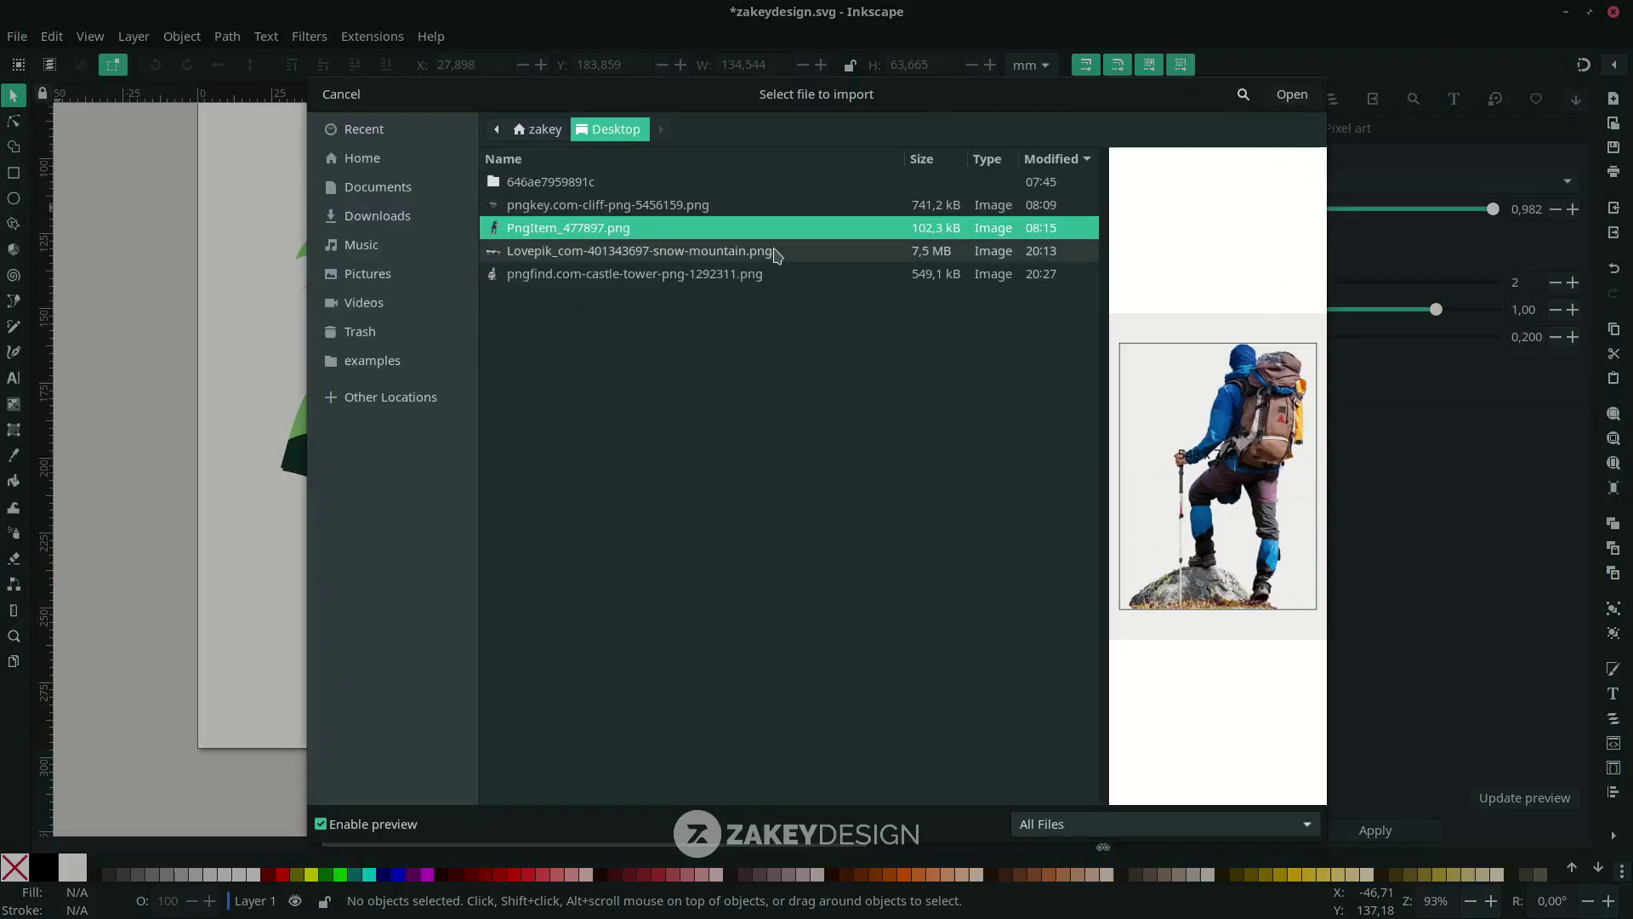
double_click(726, 226)
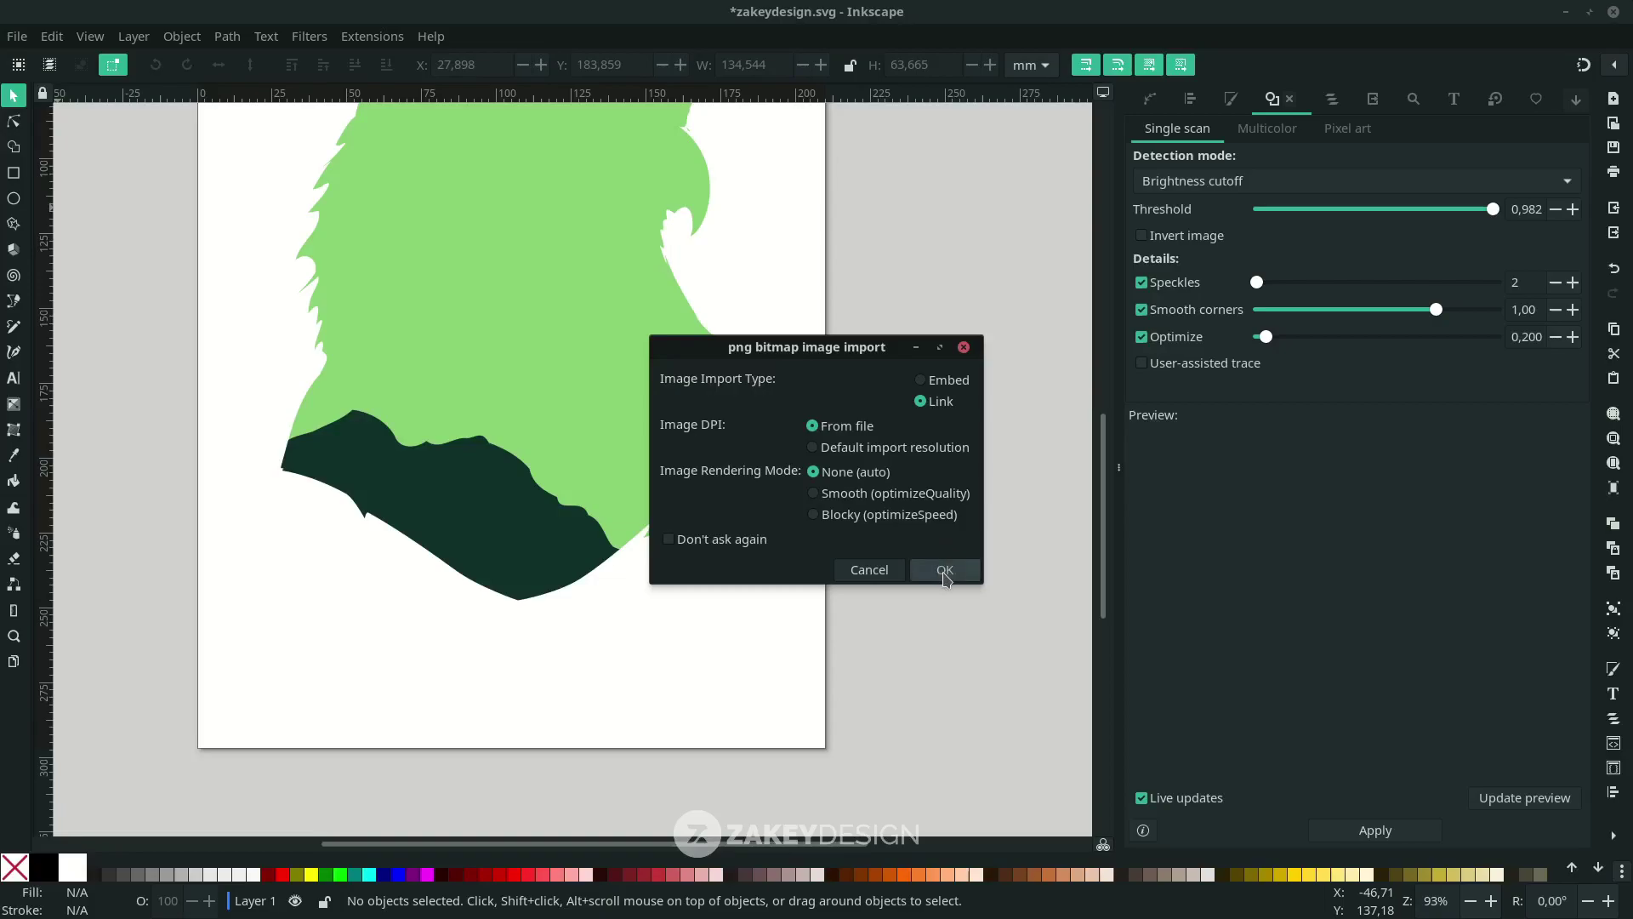
left_click(945, 570)
Trace the hiker image with a single brightness-cutoff scan at threshold 0.875 and move the traced path off the photo to the page's left edge
left_click_drag(1491, 219, 1465, 211)
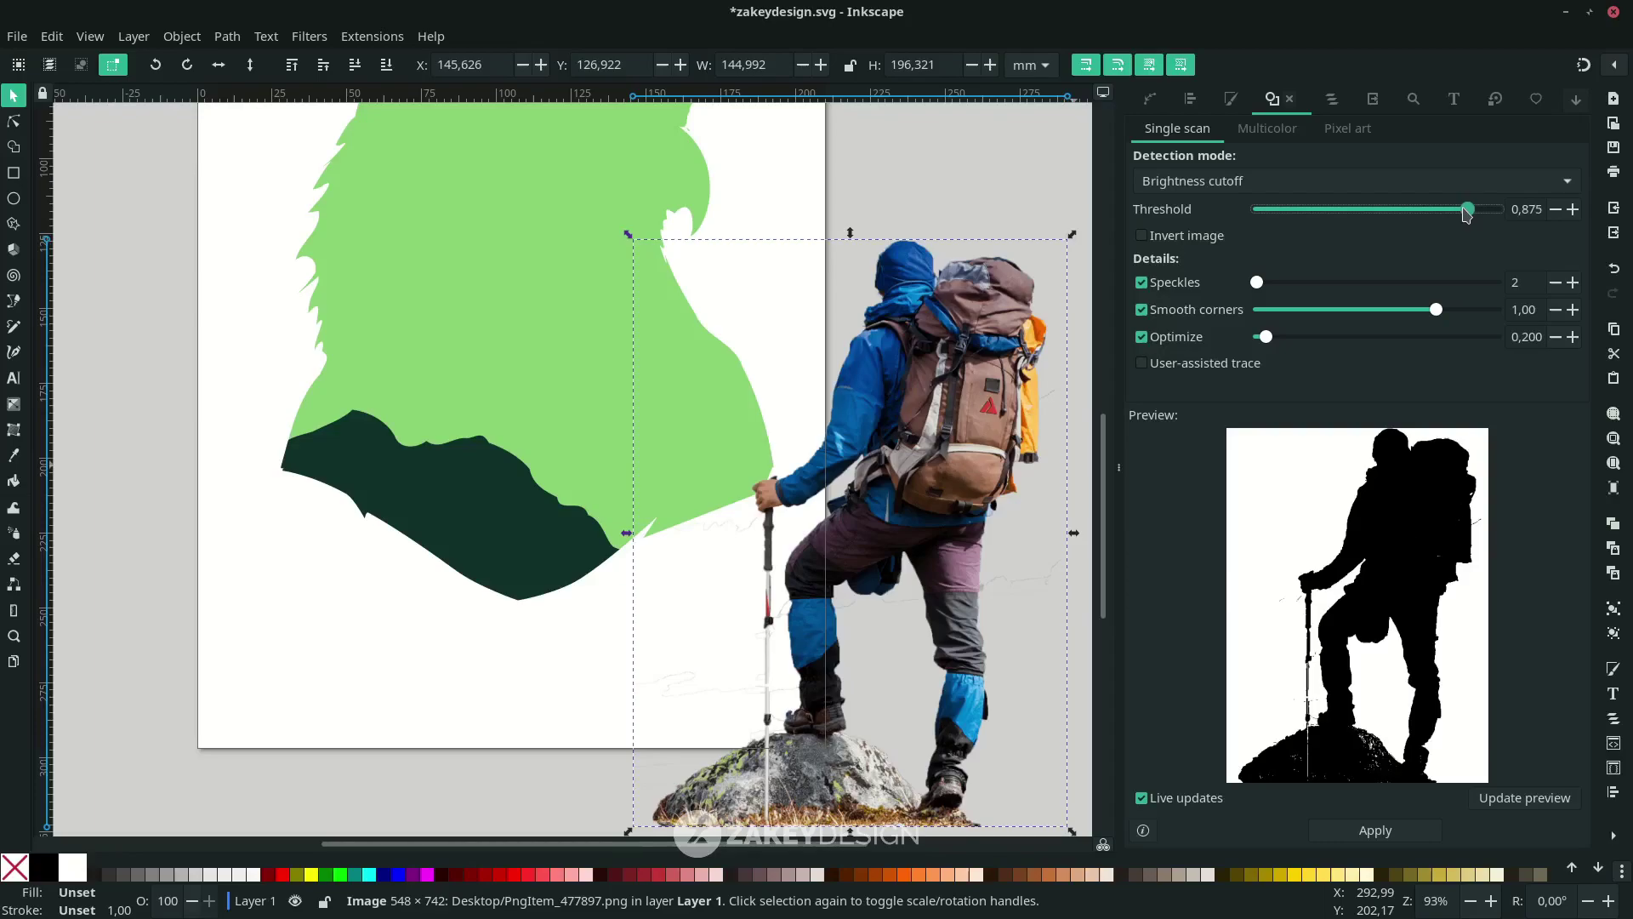
left_click(1393, 836)
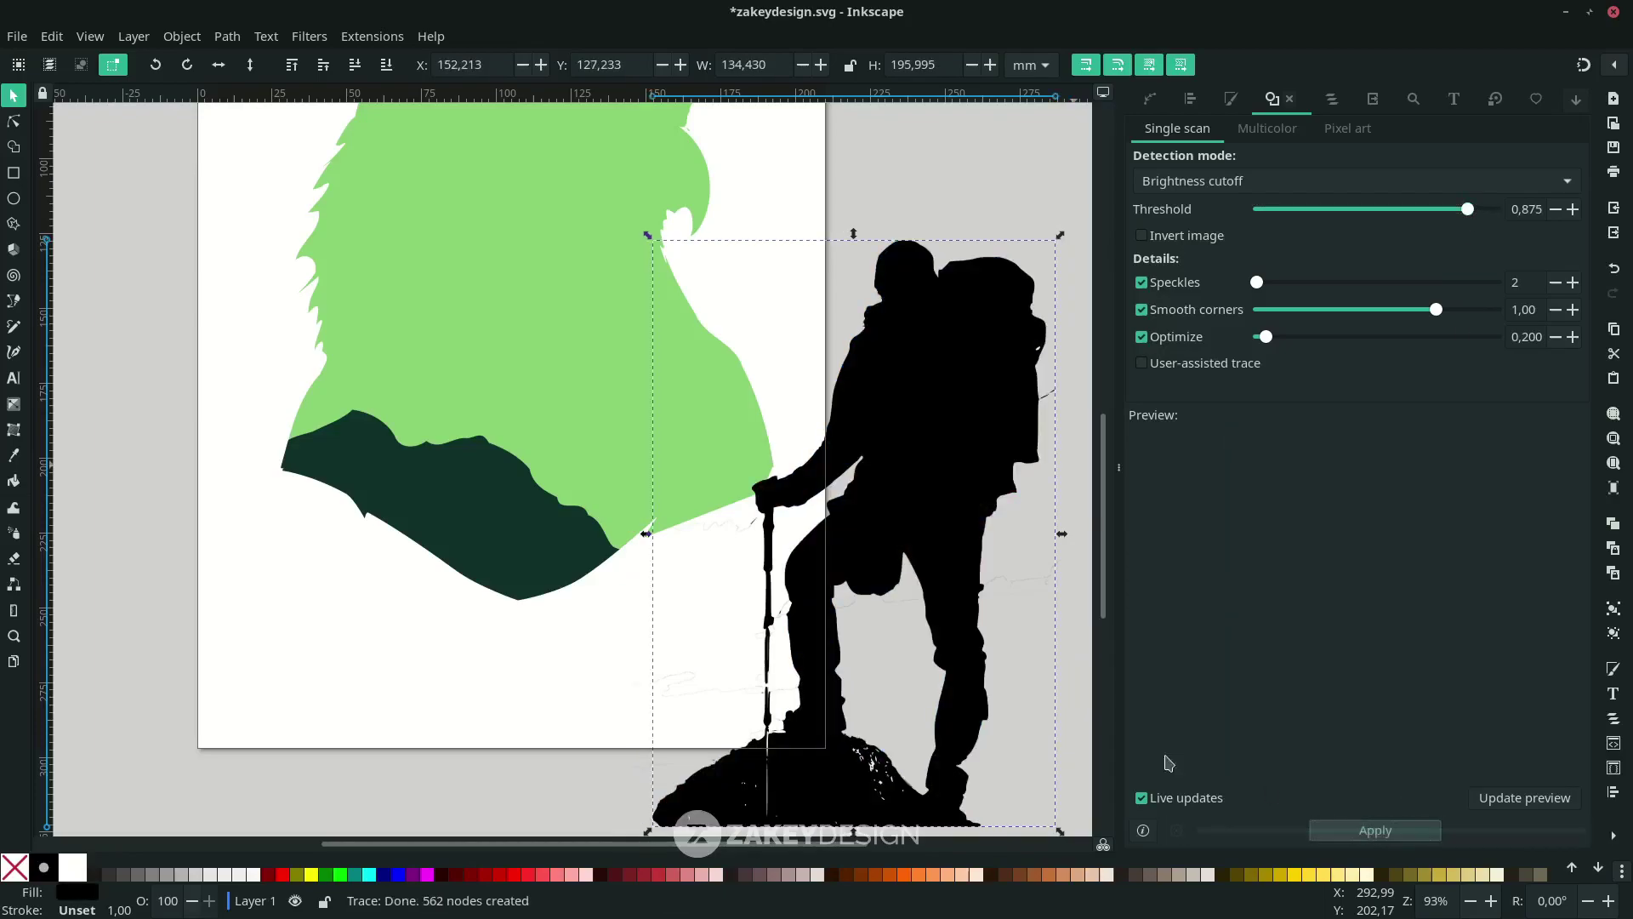
scroll(935, 451, "down", 6)
scroll(936, 451, "up", 4)
mouse_move(918, 447)
left_mouse_down()
mouse_move(754, 498)
mouse_move(319, 529)
mouse_move(237, 463)
left_mouse_up()
Delete the hiker photo and move the traced hiker to the left of the page at about X -147, Y 120 mm
left_click(909, 337)
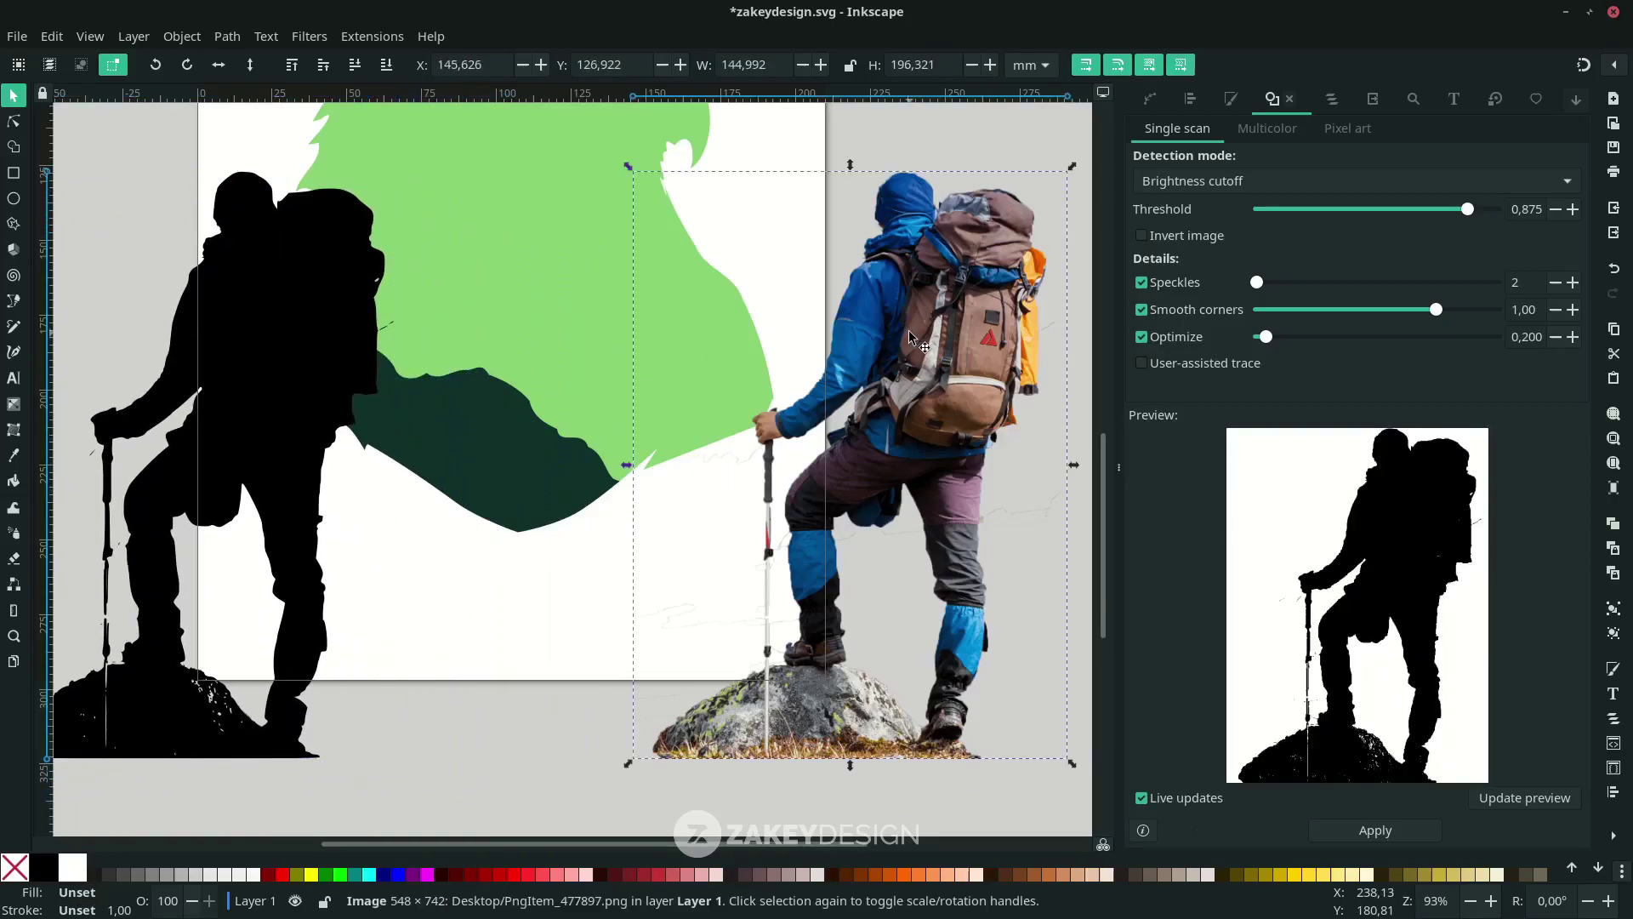
key("Delete")
scroll(253, 585, "up", 5)
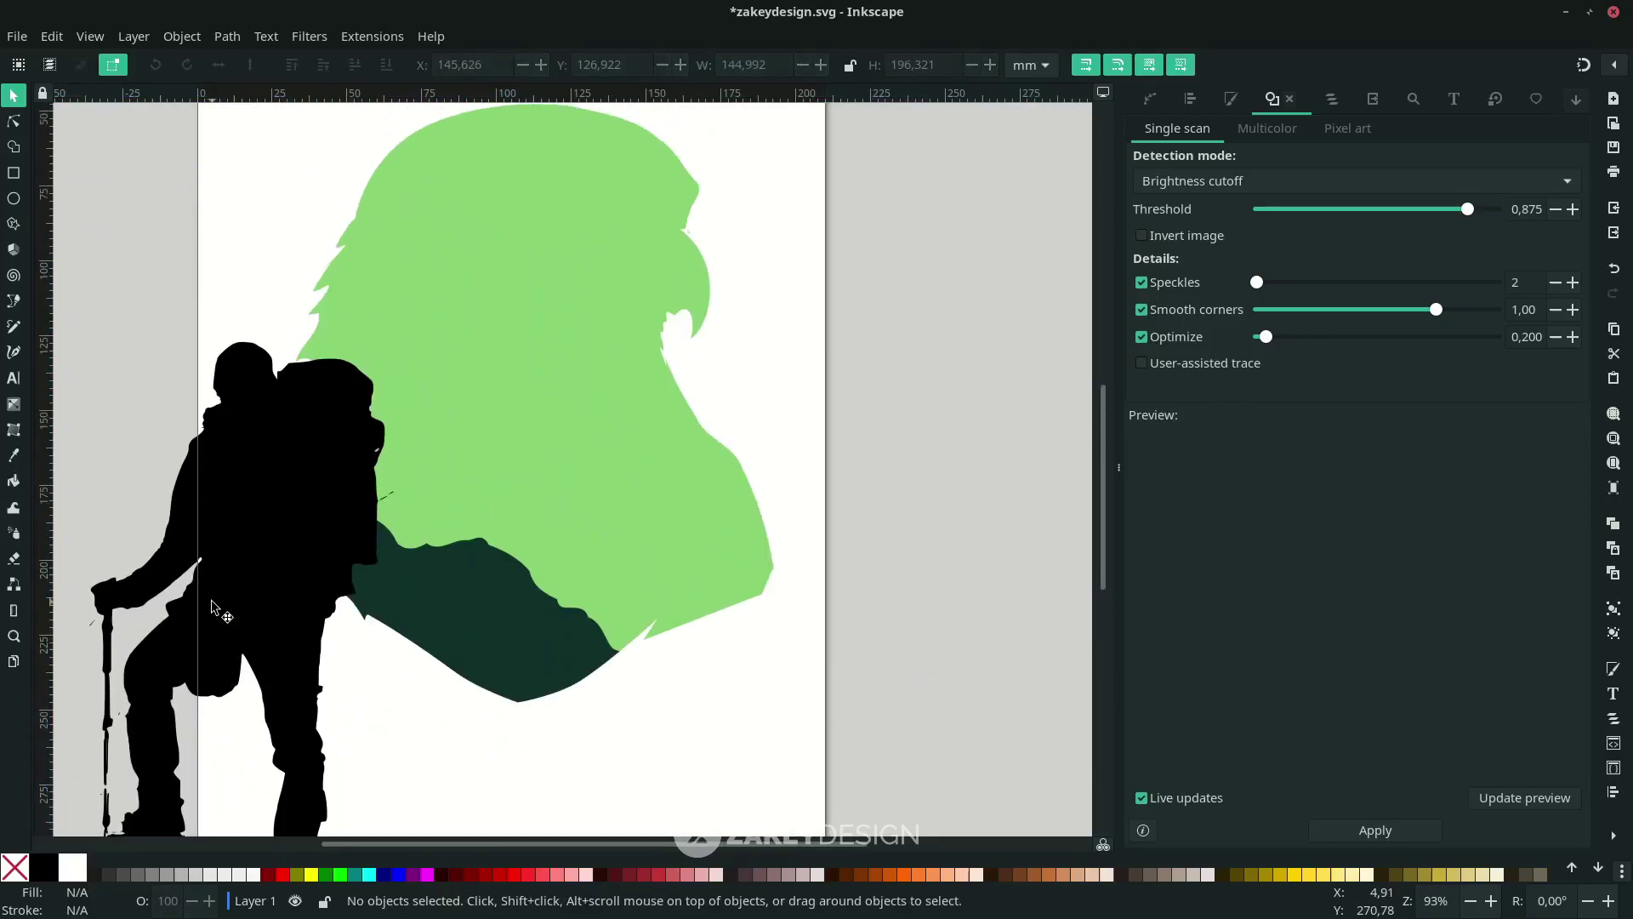
scroll(254, 585, "down", 3)
scroll(279, 557, "left", 8)
left_click_drag(564, 485, 332, 464)
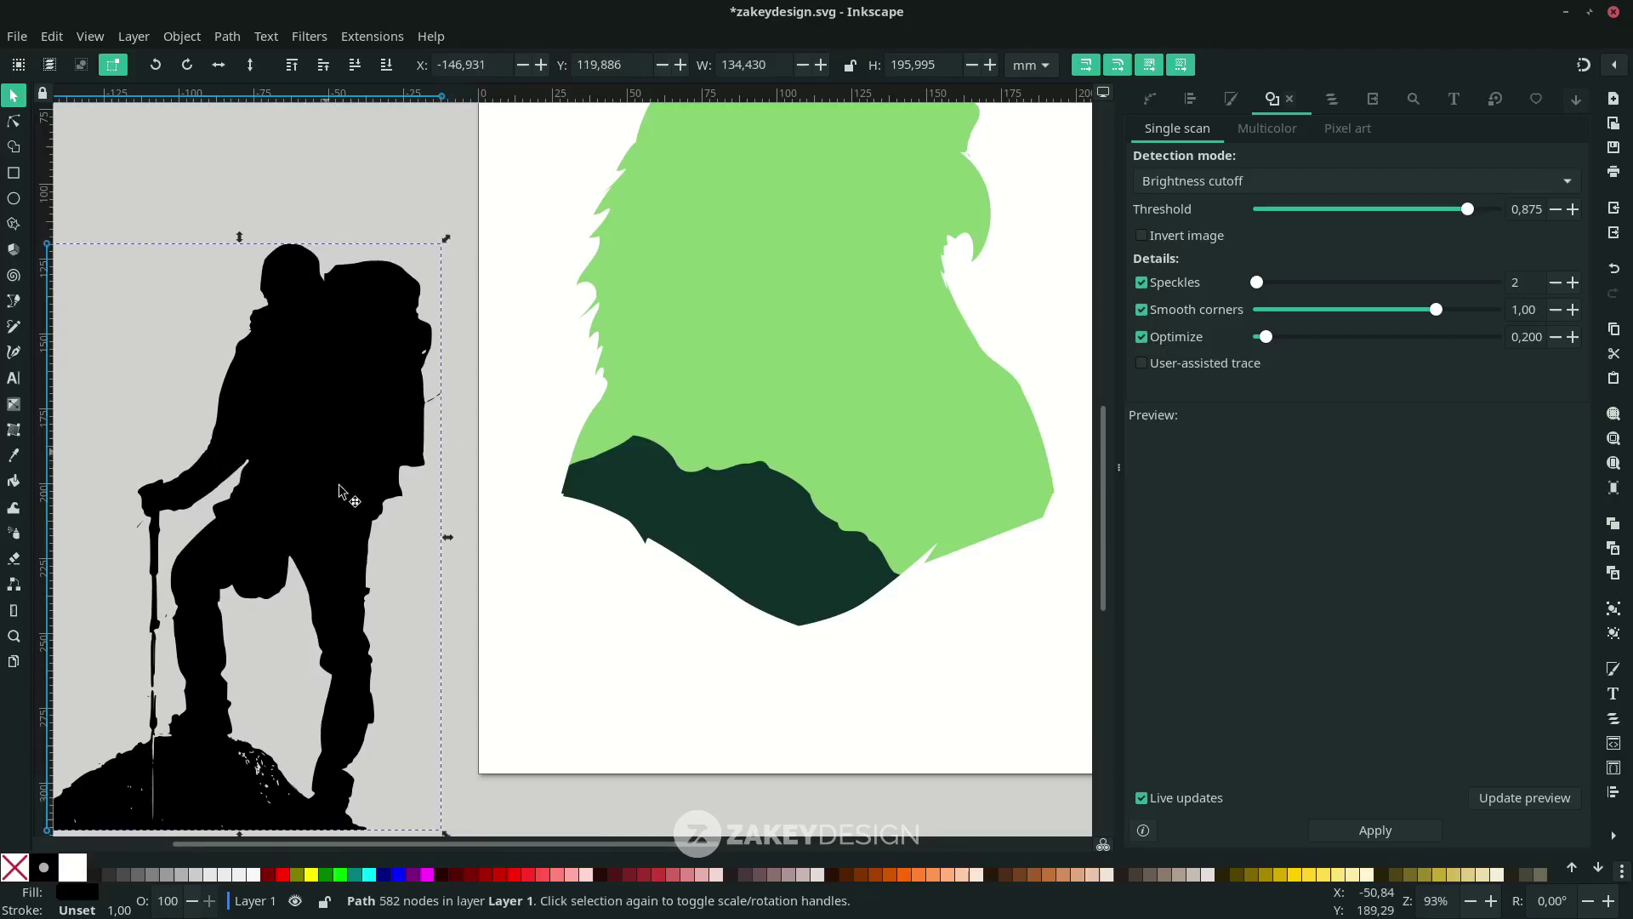
Draw a Pen path across the rock under the hiker, above its white specks and down the slope towards the rear foot
scroll(366, 561, "left", 5)
scroll(386, 609, "down", 7)
scroll(405, 523, "up", 4, "ctrl")
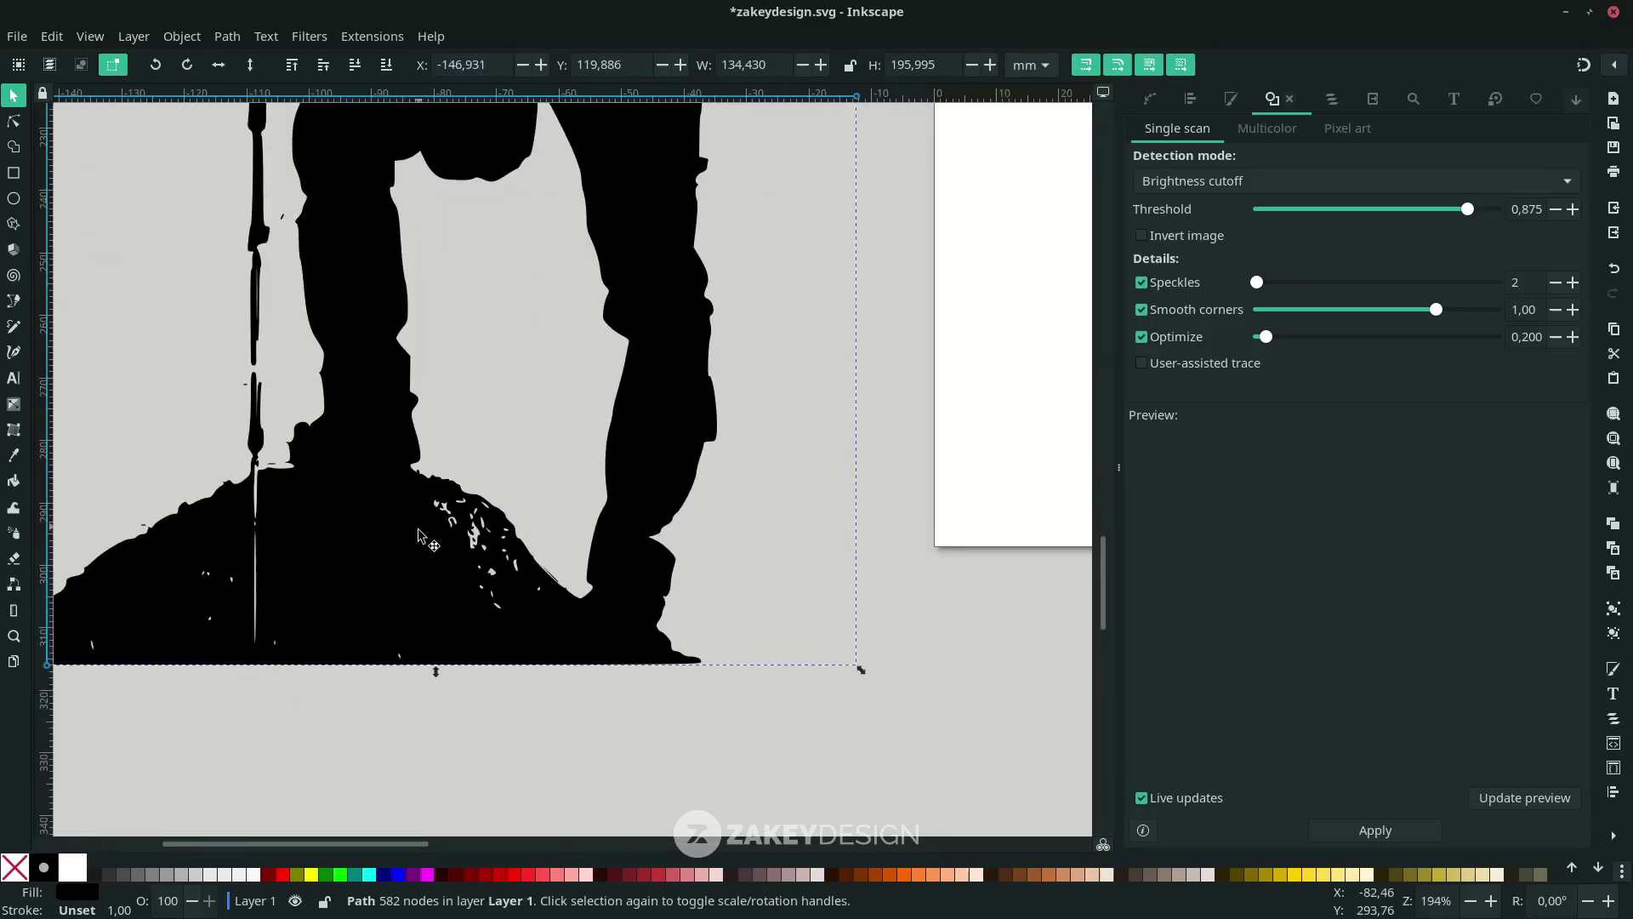
scroll(562, 545, "up", 1)
scroll(561, 545, "down", 3, "ctrl")
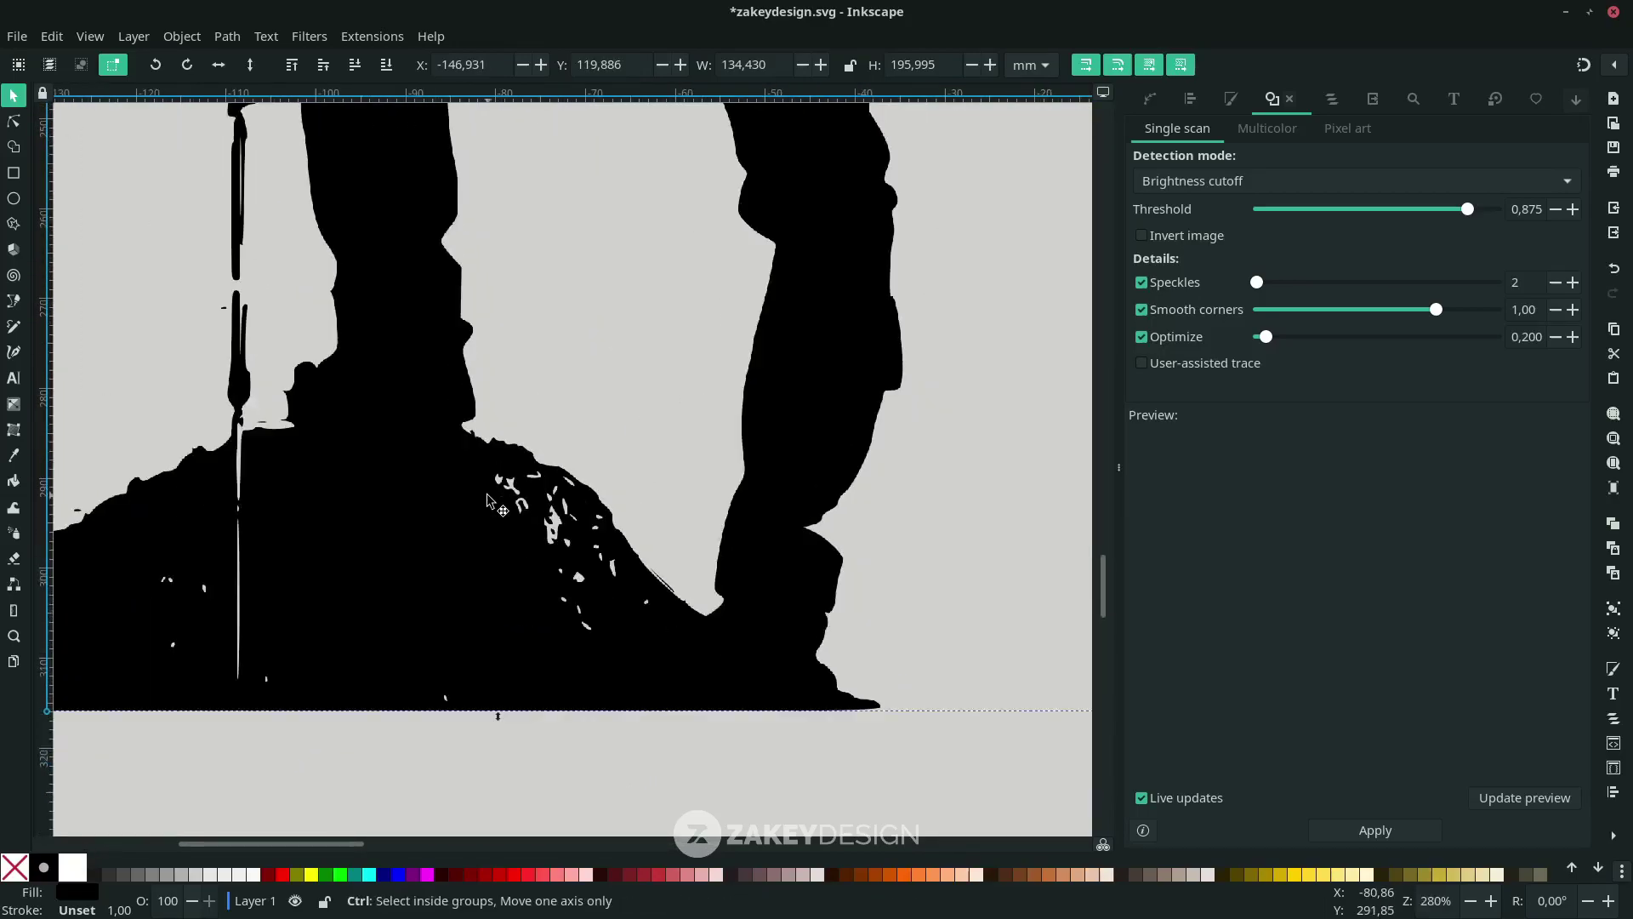
scroll(417, 570, "up", 2, "ctrl")
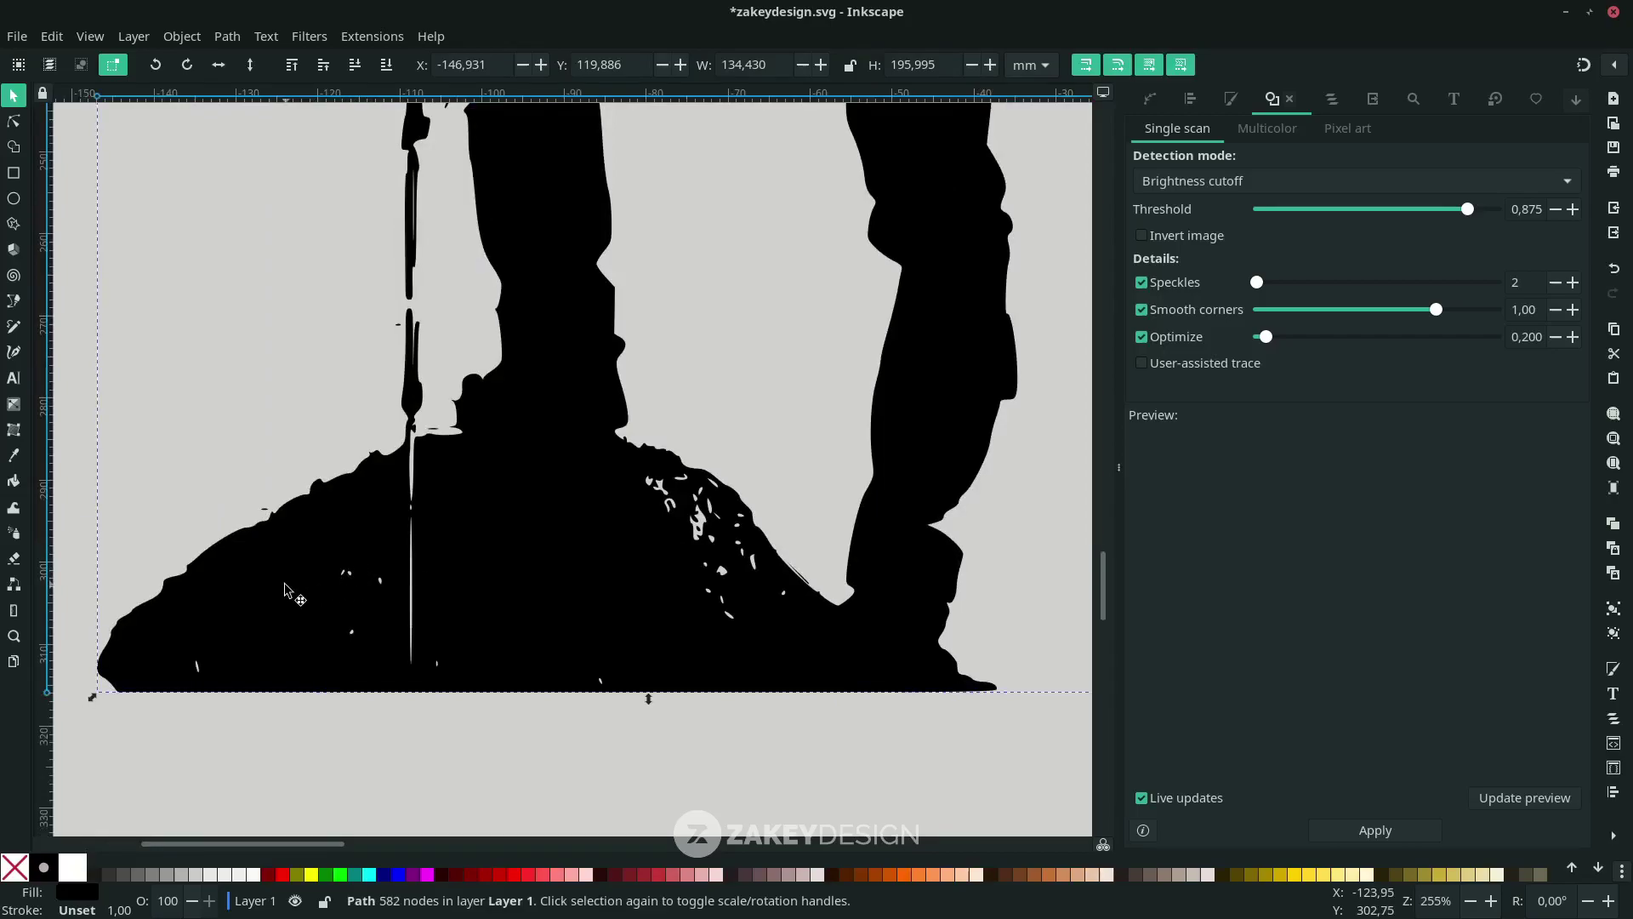
key("b")
left_click(156, 649)
left_click(347, 535)
left_click(501, 512)
left_click_drag(573, 474, 593, 470)
left_click(648, 465)
scroll(672, 470, "up", 2, "ctrl")
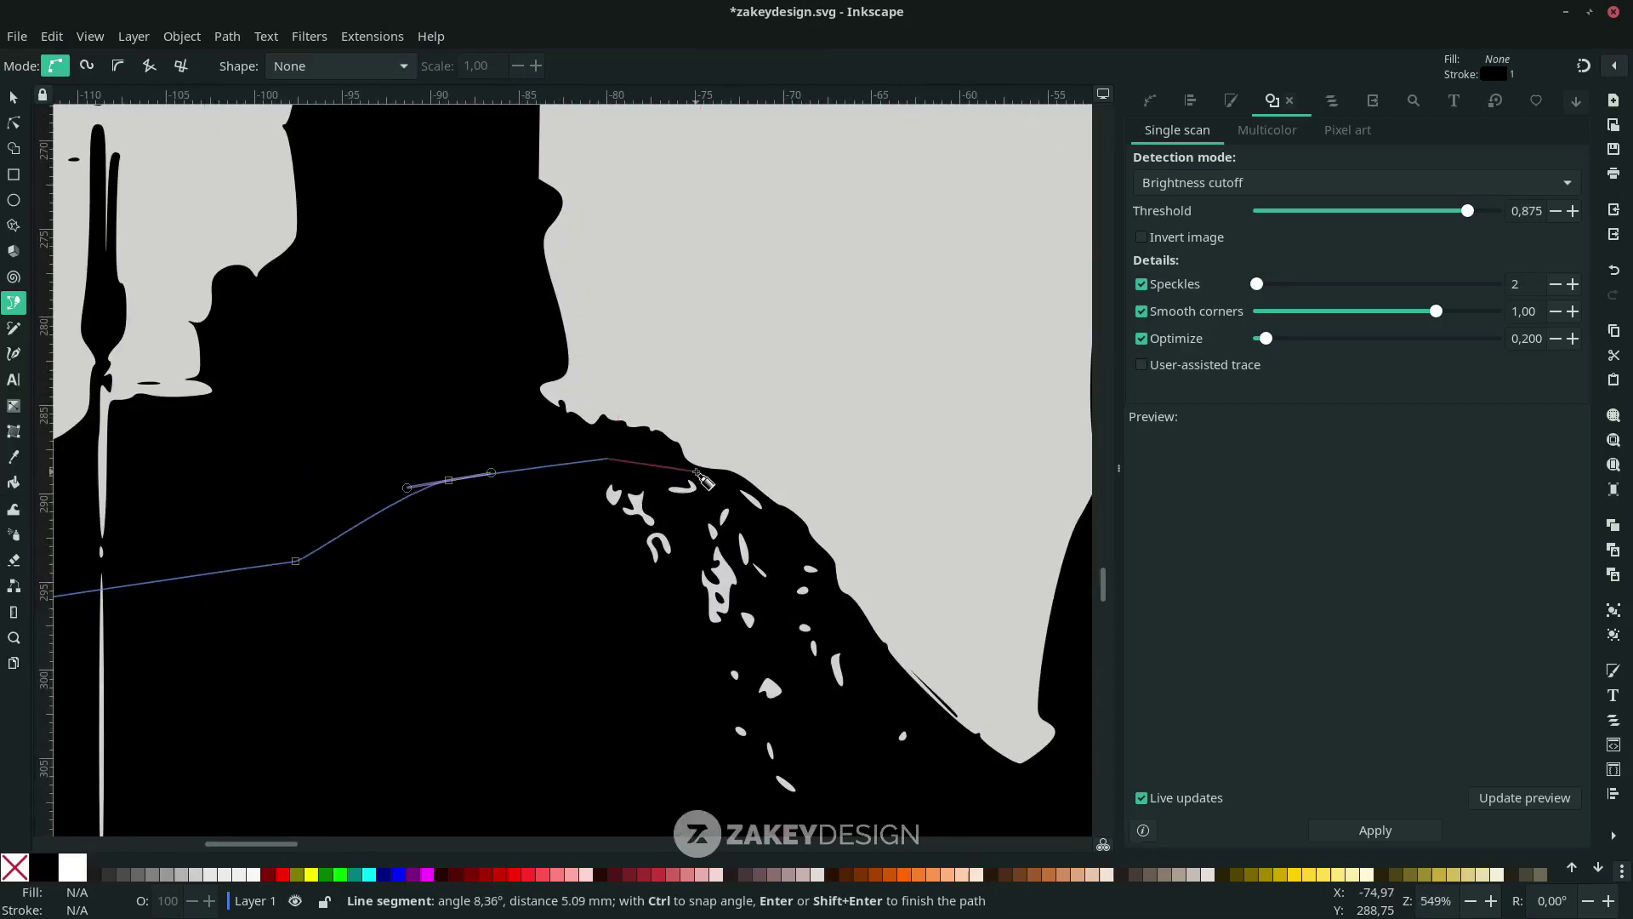
left_click(707, 474)
left_click(760, 495)
left_click(819, 552)
left_click(853, 629)
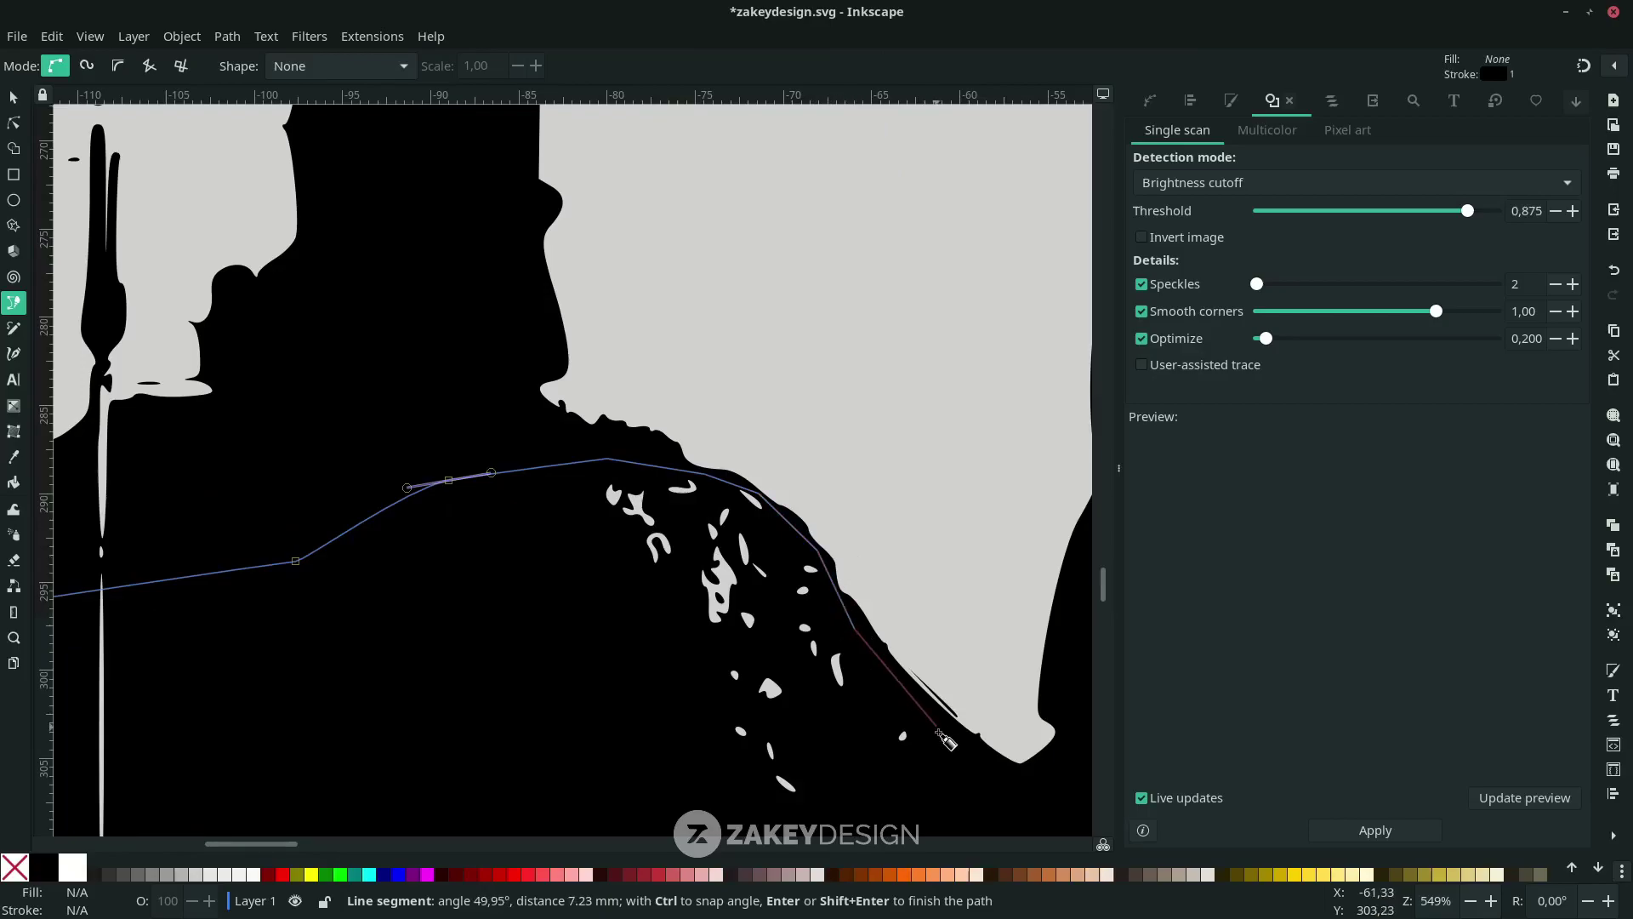
left_click(939, 731)
Continue the Pen path along the rock's base and close it into a patch about 79 × 28 mm enclosing the white specks
scroll(968, 490, "down", 2, "ctrl")
left_click(962, 693)
left_click(839, 706)
left_click(608, 702)
left_click(322, 695)
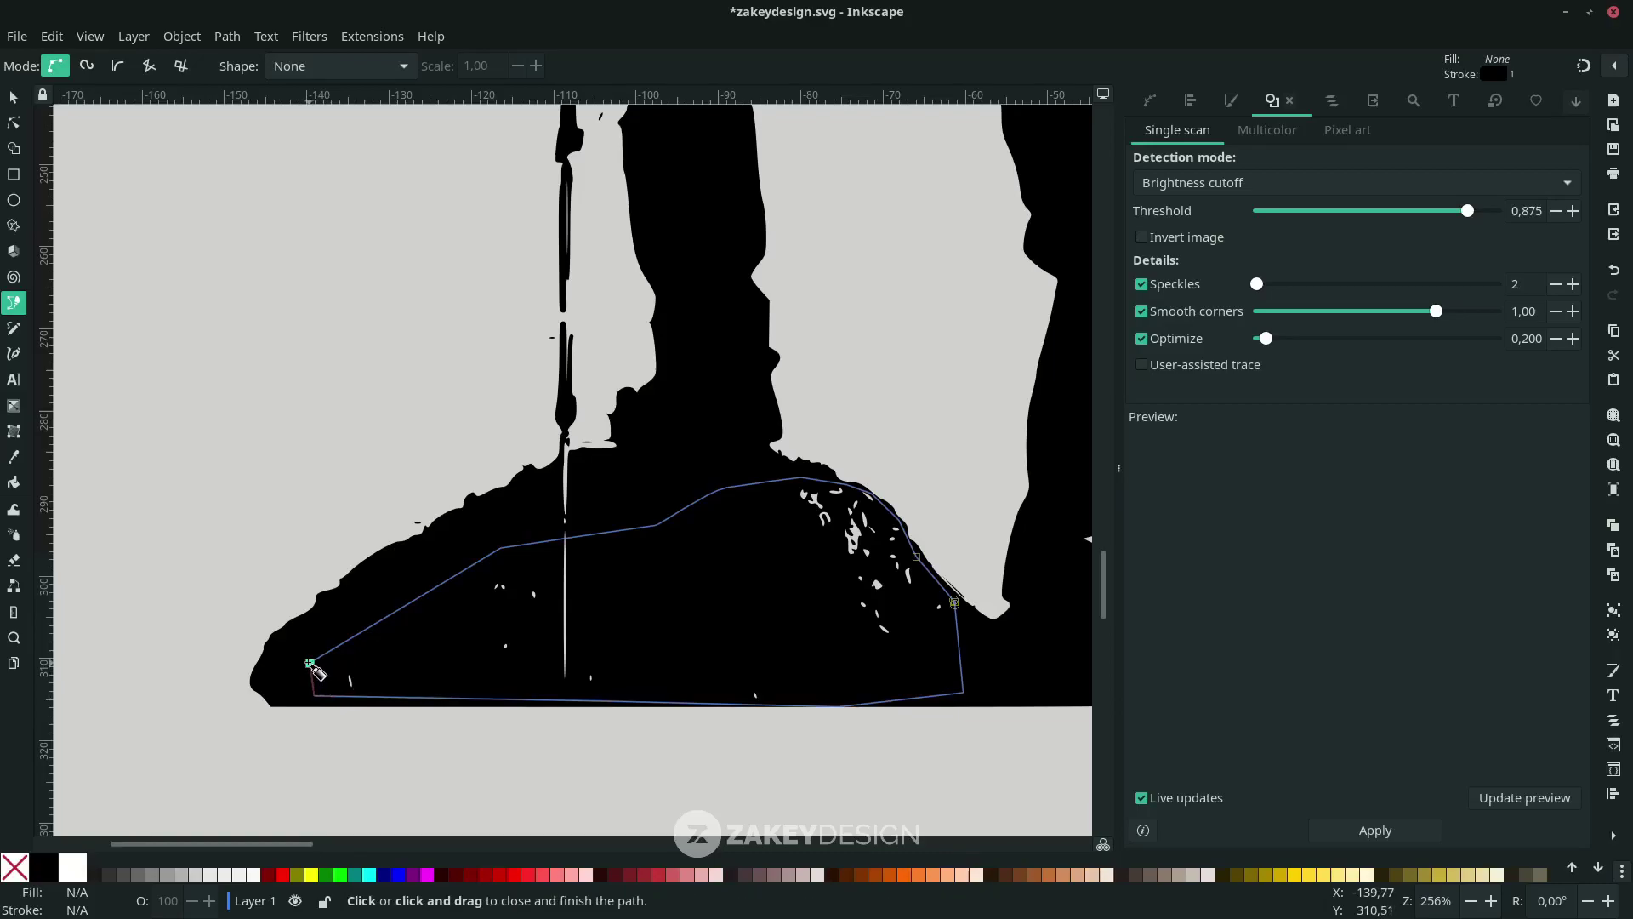
left_click(309, 664)
Fill the rock patch with the silhouette's sampled black (#000000) and remove its stroke
scroll(634, 621, "right", 2)
key("d")
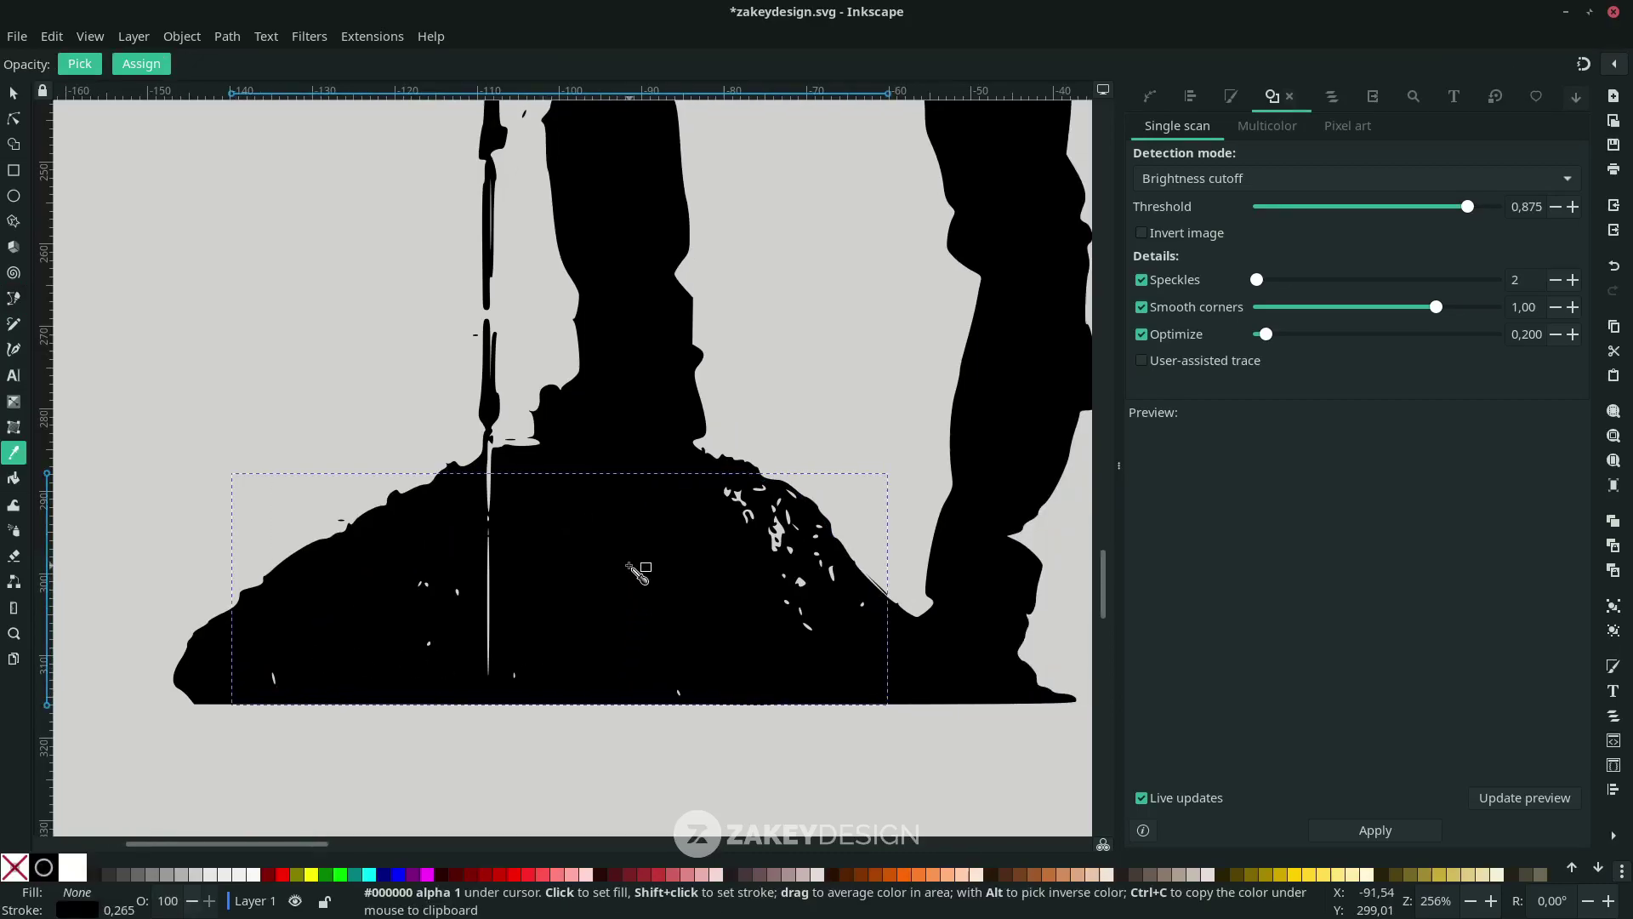
left_click(635, 570)
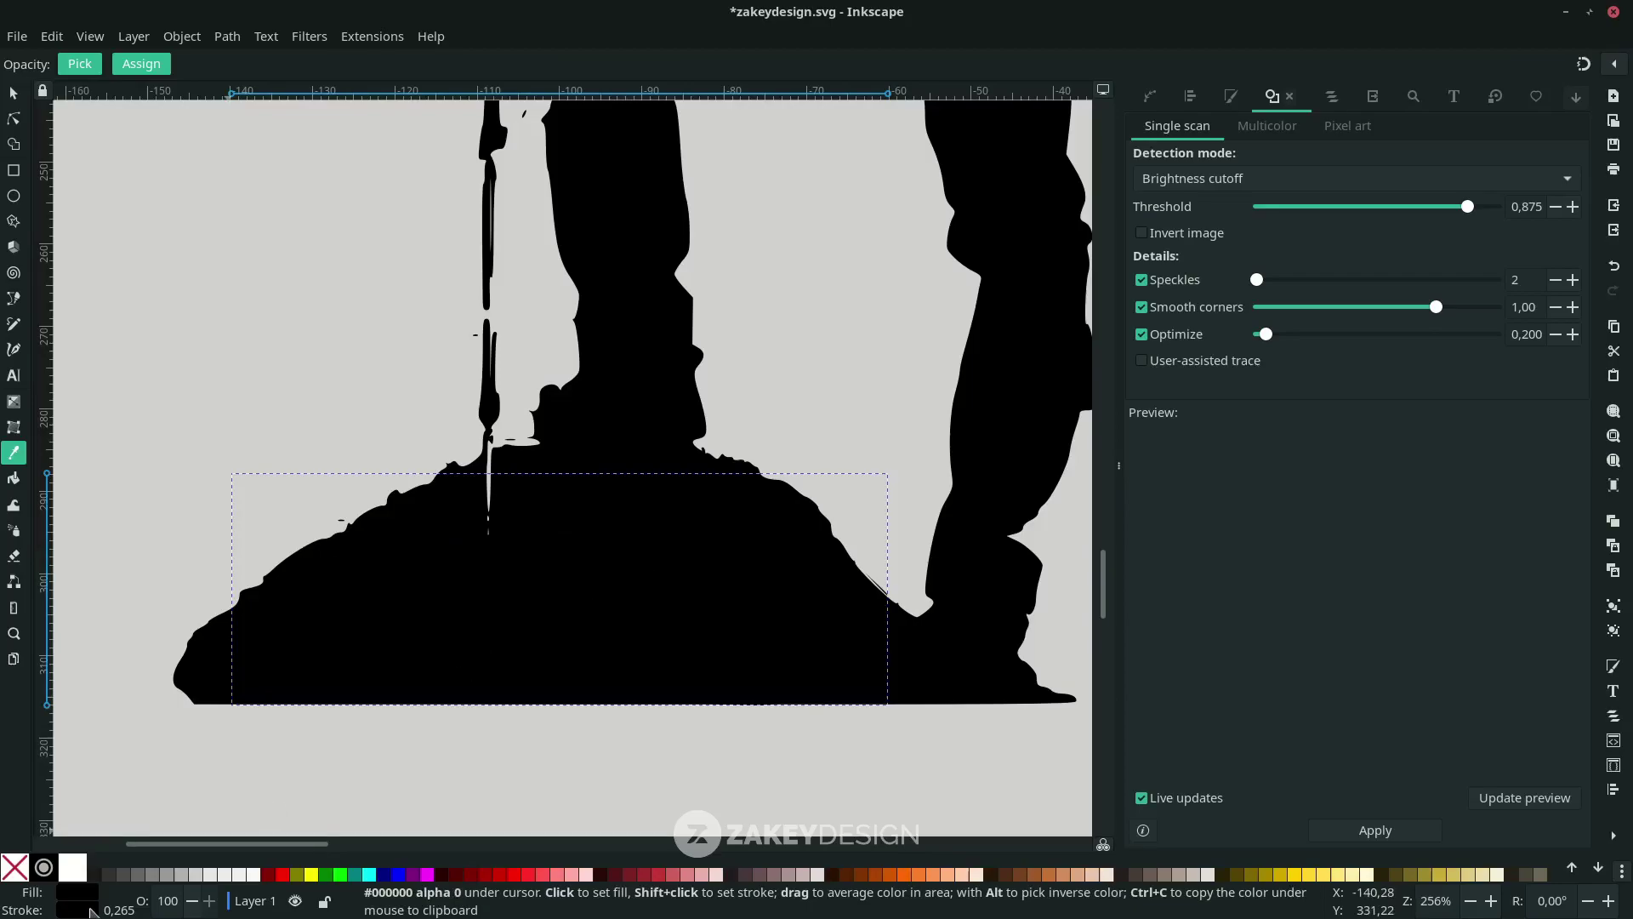
right_click(76, 909)
left_click(119, 887)
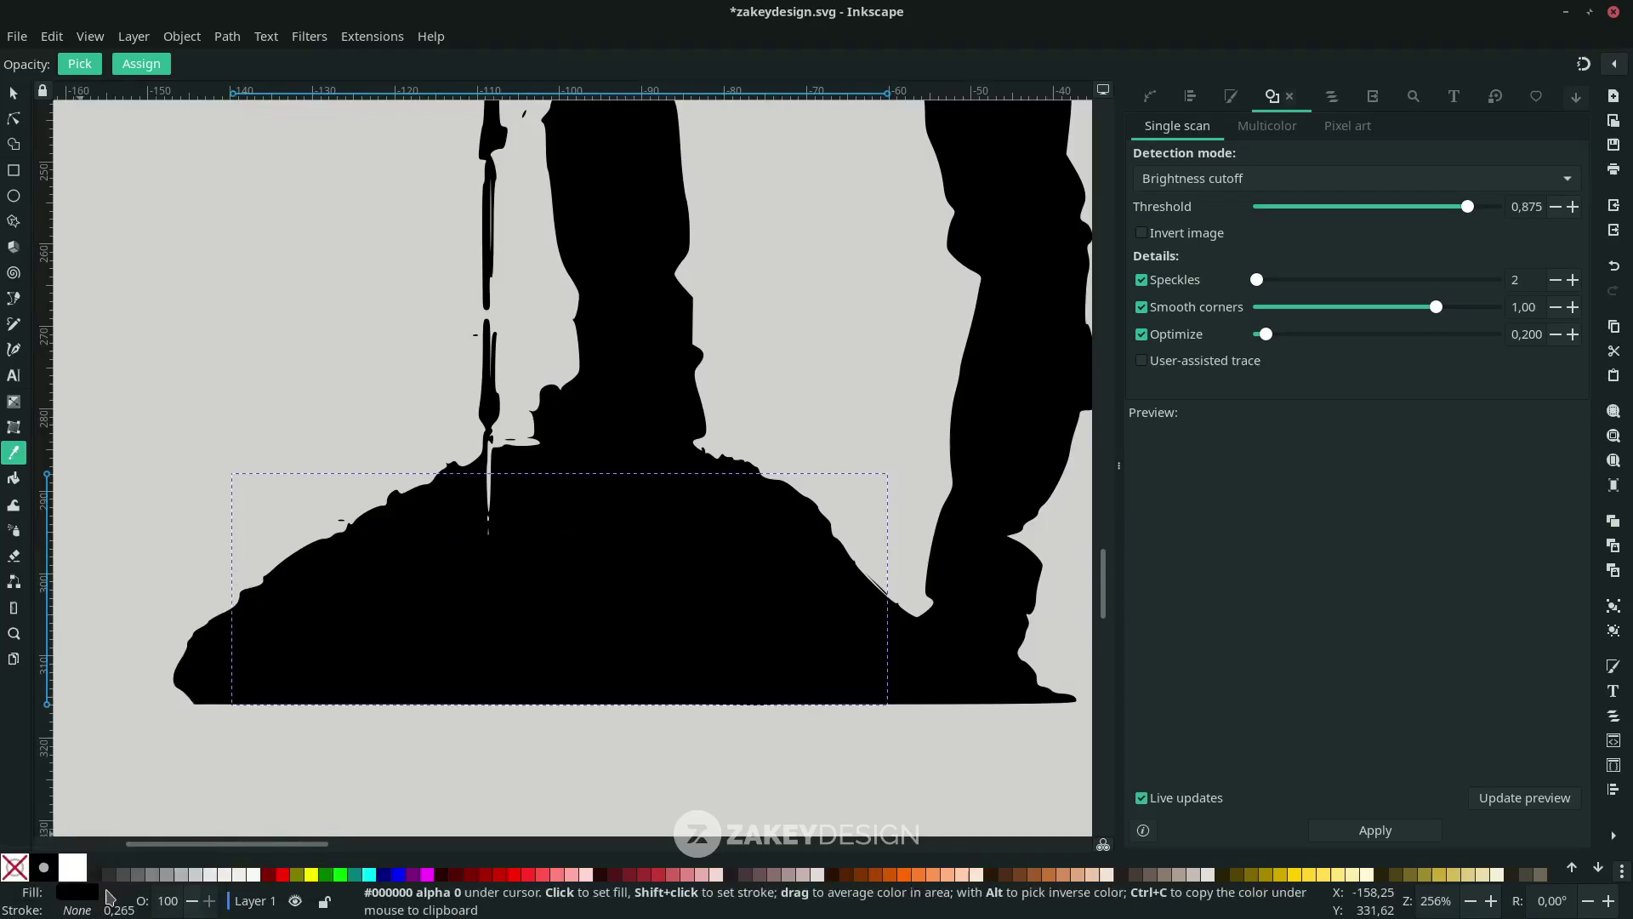
key("s")
scroll(553, 708, "down", 4)
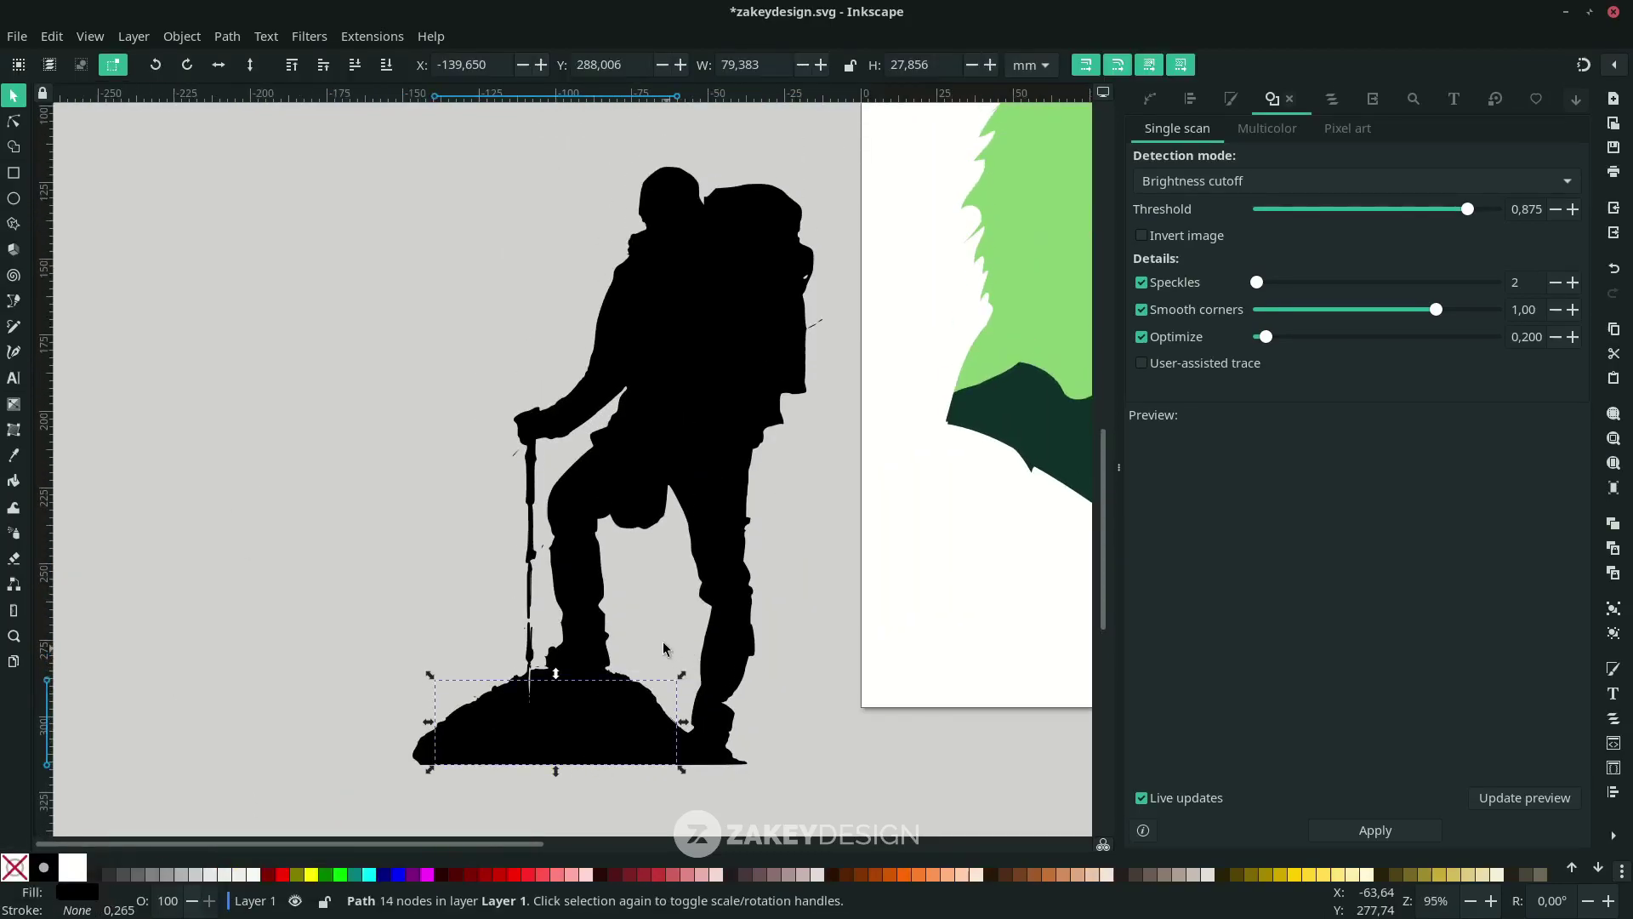
Unite the hiker silhouette and the rock patch into a single path with Union
left_click(704, 768)
scroll(704, 763, "right", 2)
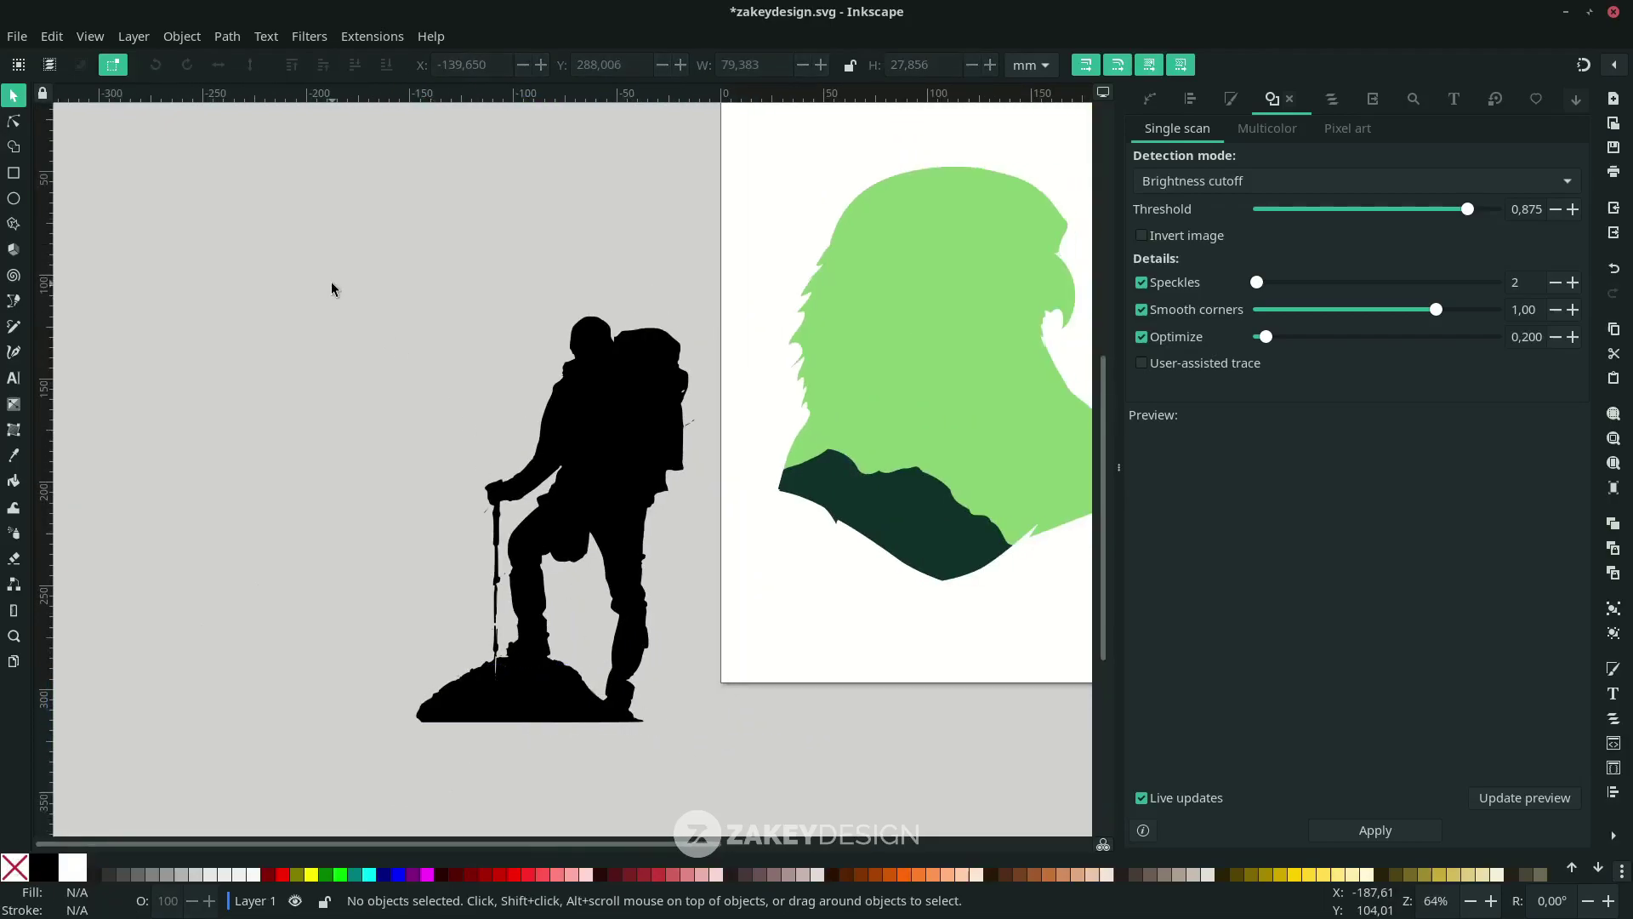
left_click_drag(309, 288, 701, 786)
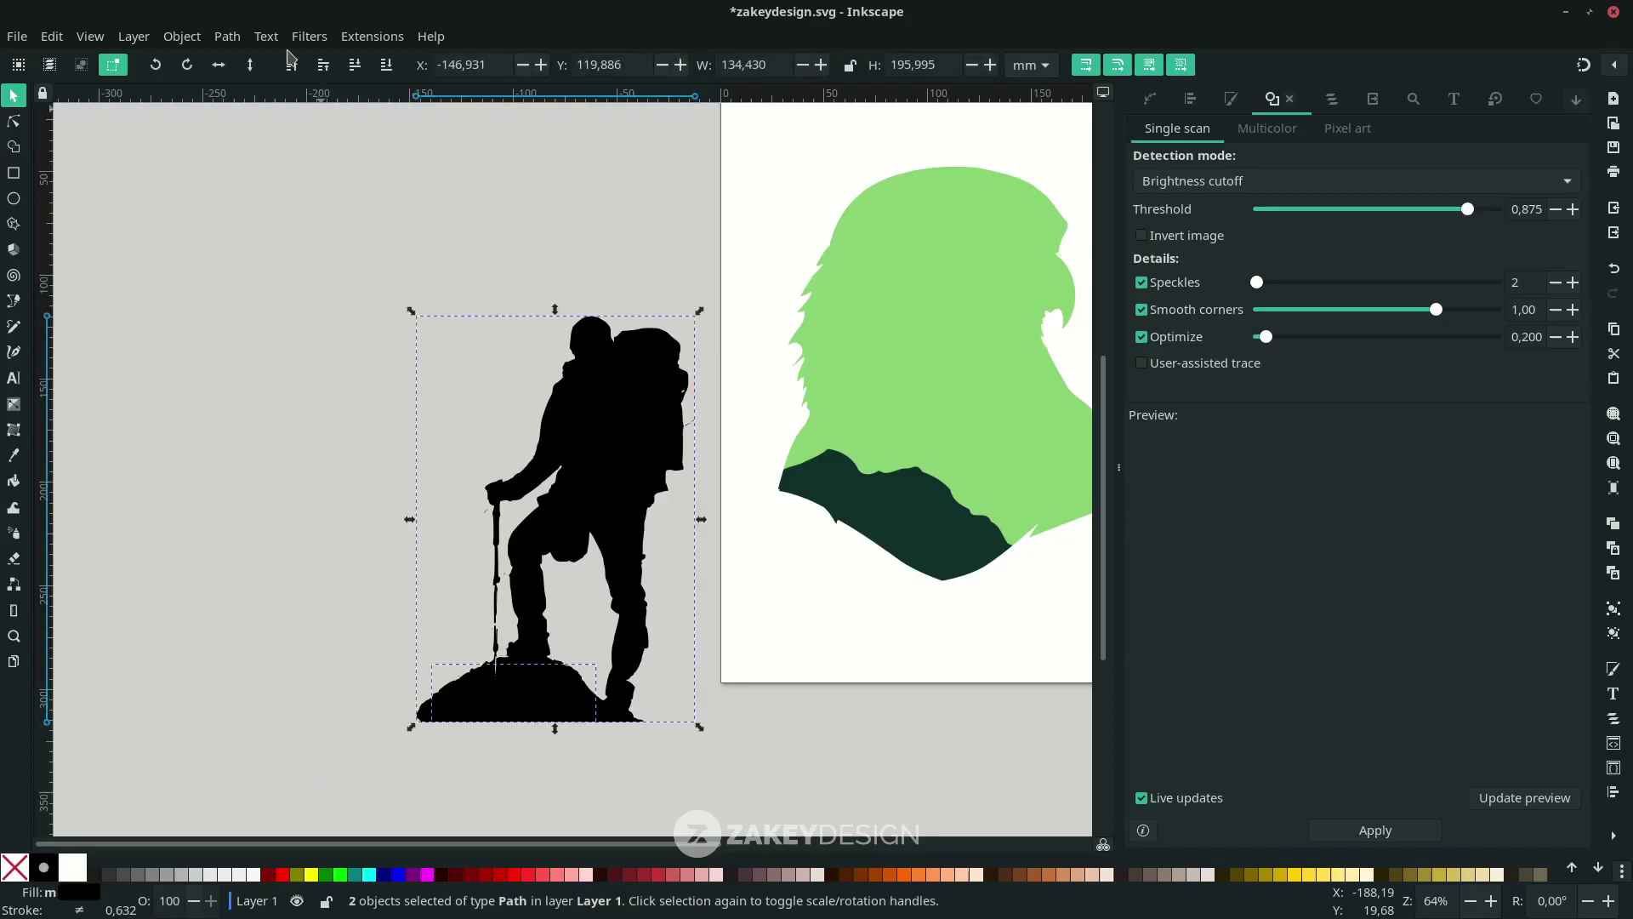
left_click(224, 38)
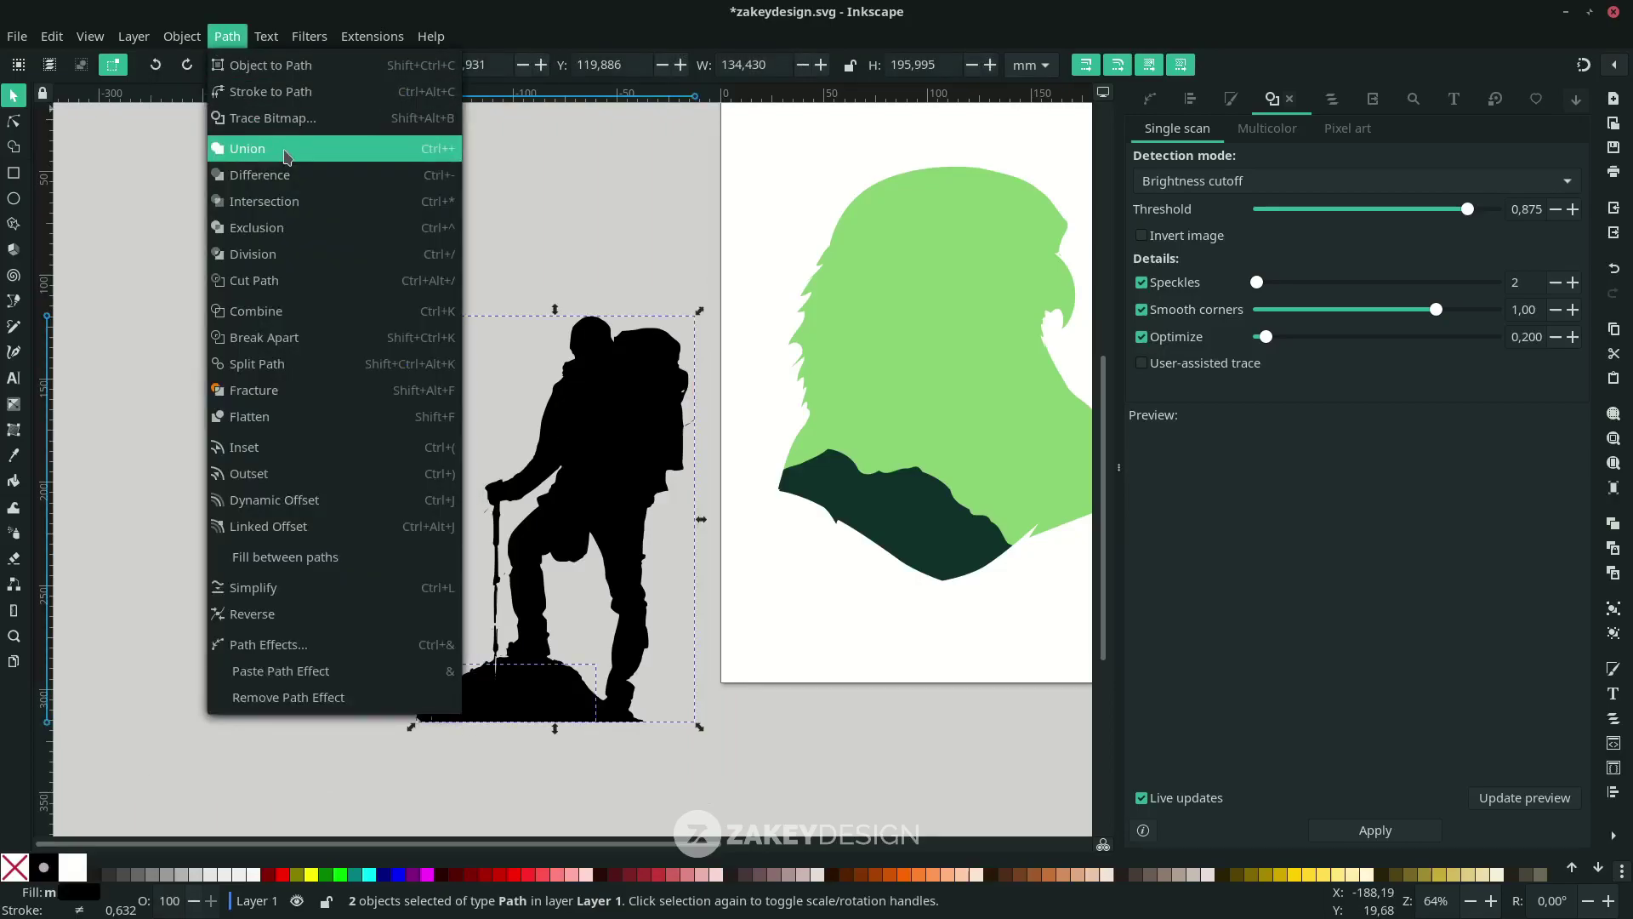
left_click(255, 152)
Move the united hiker onto the eagle and scale it down to about 70 × 102 mm
scroll(448, 585, "right", 3)
left_click_drag(448, 585, 759, 548)
left_click(835, 720)
left_click(783, 471)
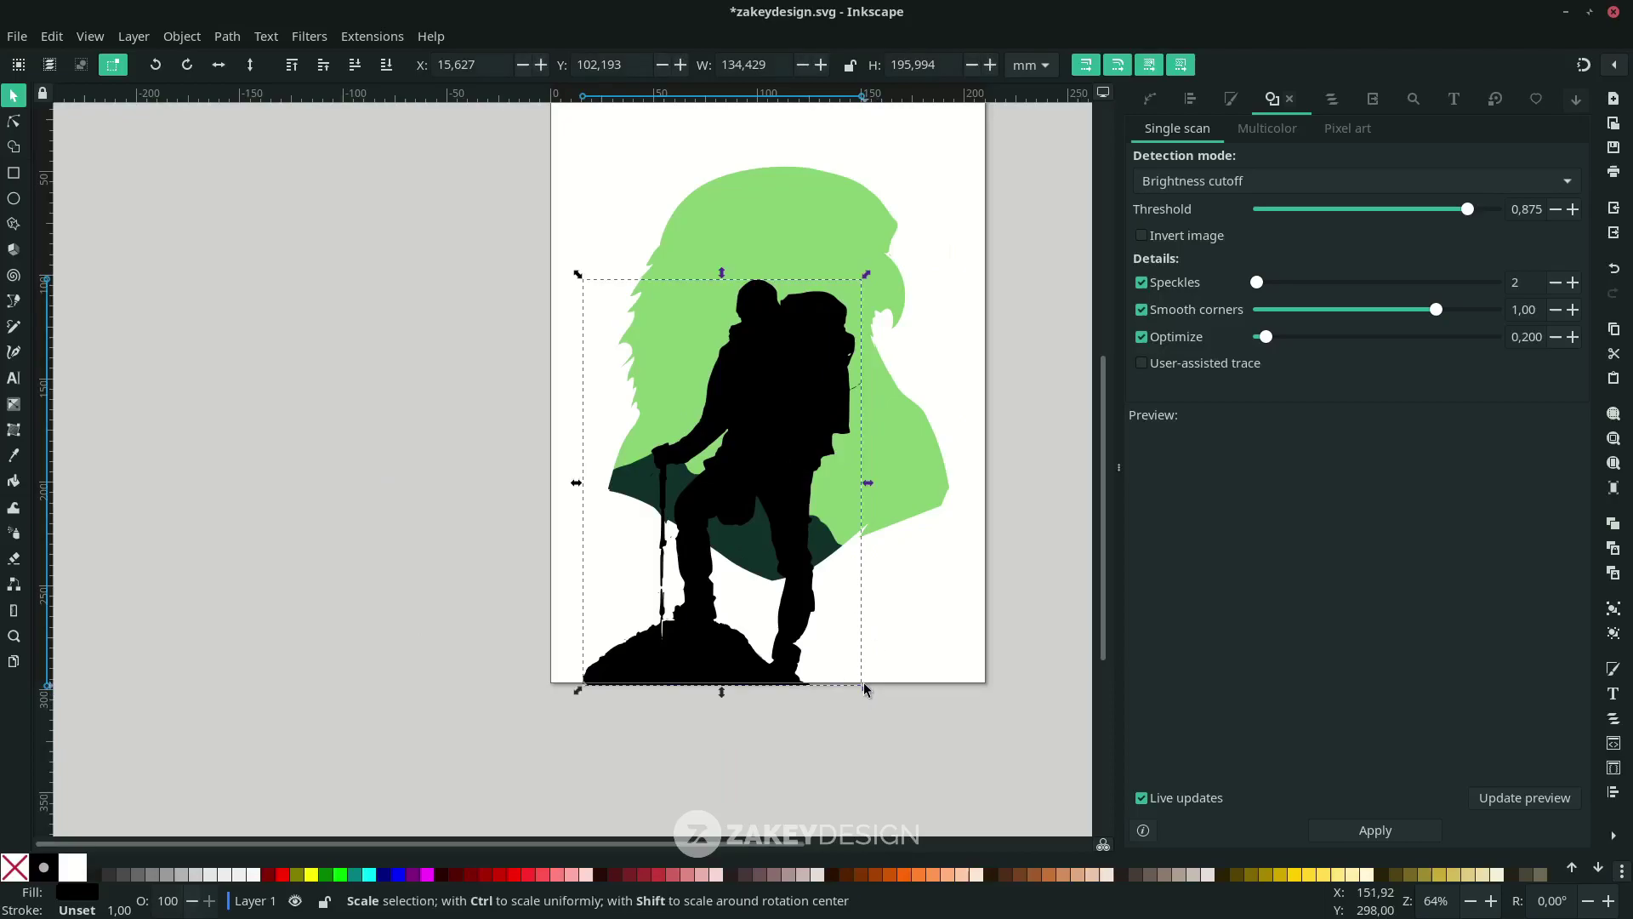
left_click_drag(865, 684, 800, 592)
scroll(772, 492, "up", 1)
scroll(770, 477, "up", 1)
left_click_drag(754, 440, 681, 451)
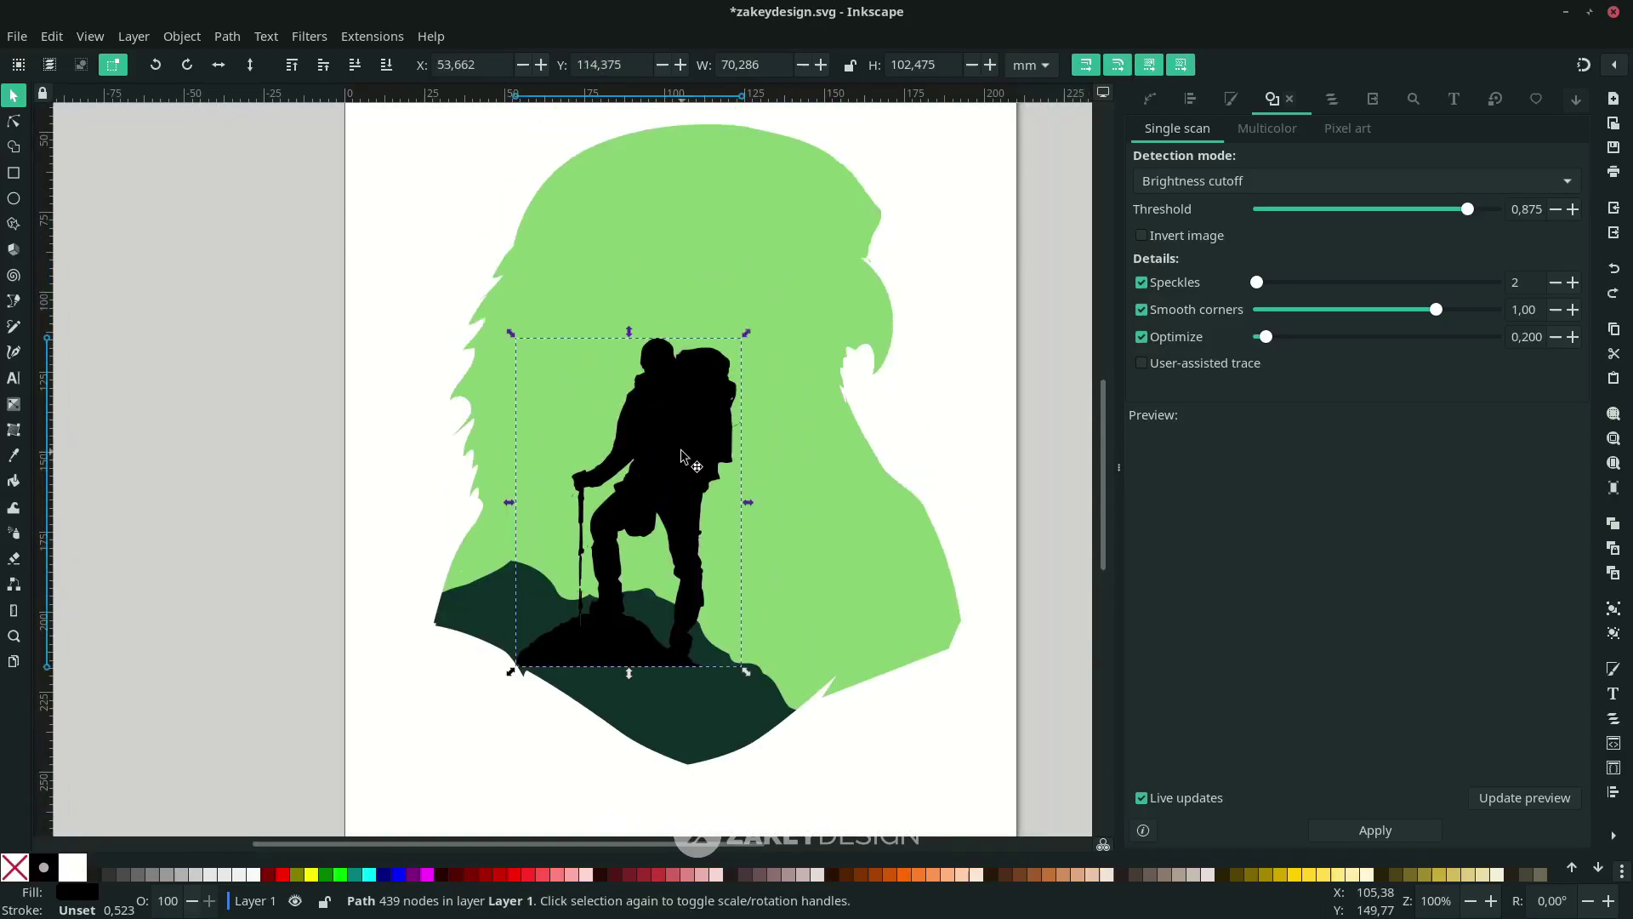
Flip the hiker horizontally, shrink it to about 59 × 86 mm, and place it on the cliff's left part
left_click(218, 65)
left_click_drag(704, 645, 717, 648)
left_click_drag(642, 569, 623, 584)
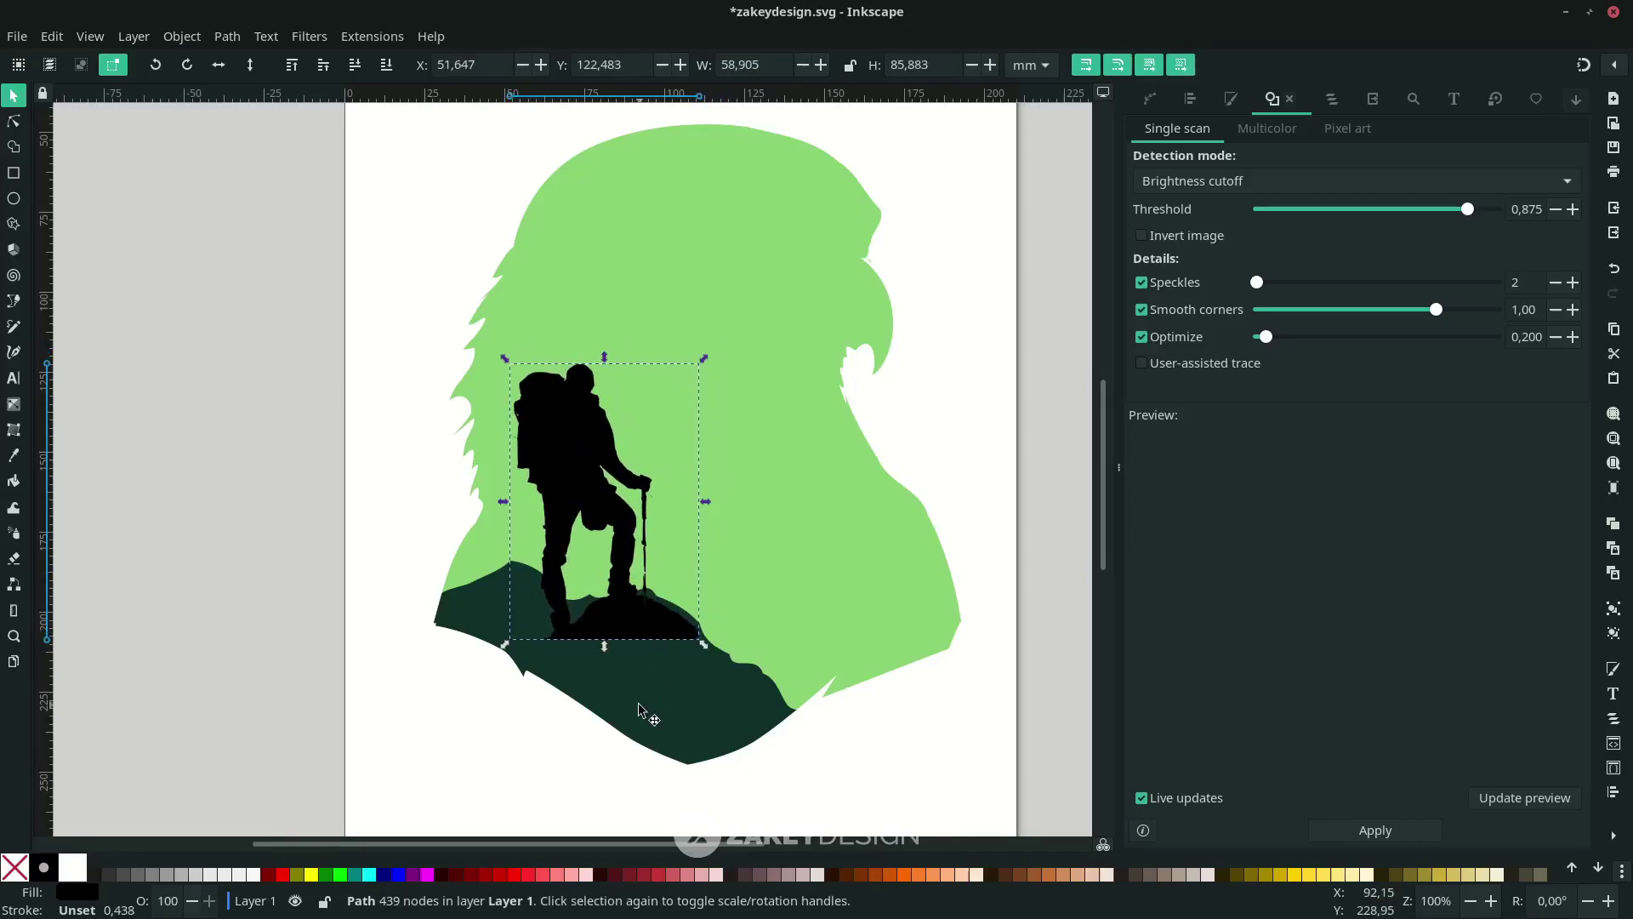
Fill the hiker with the cliff's sampled dark green (#11302b) and nudge it to about X 51, Y 118 mm
key("d")
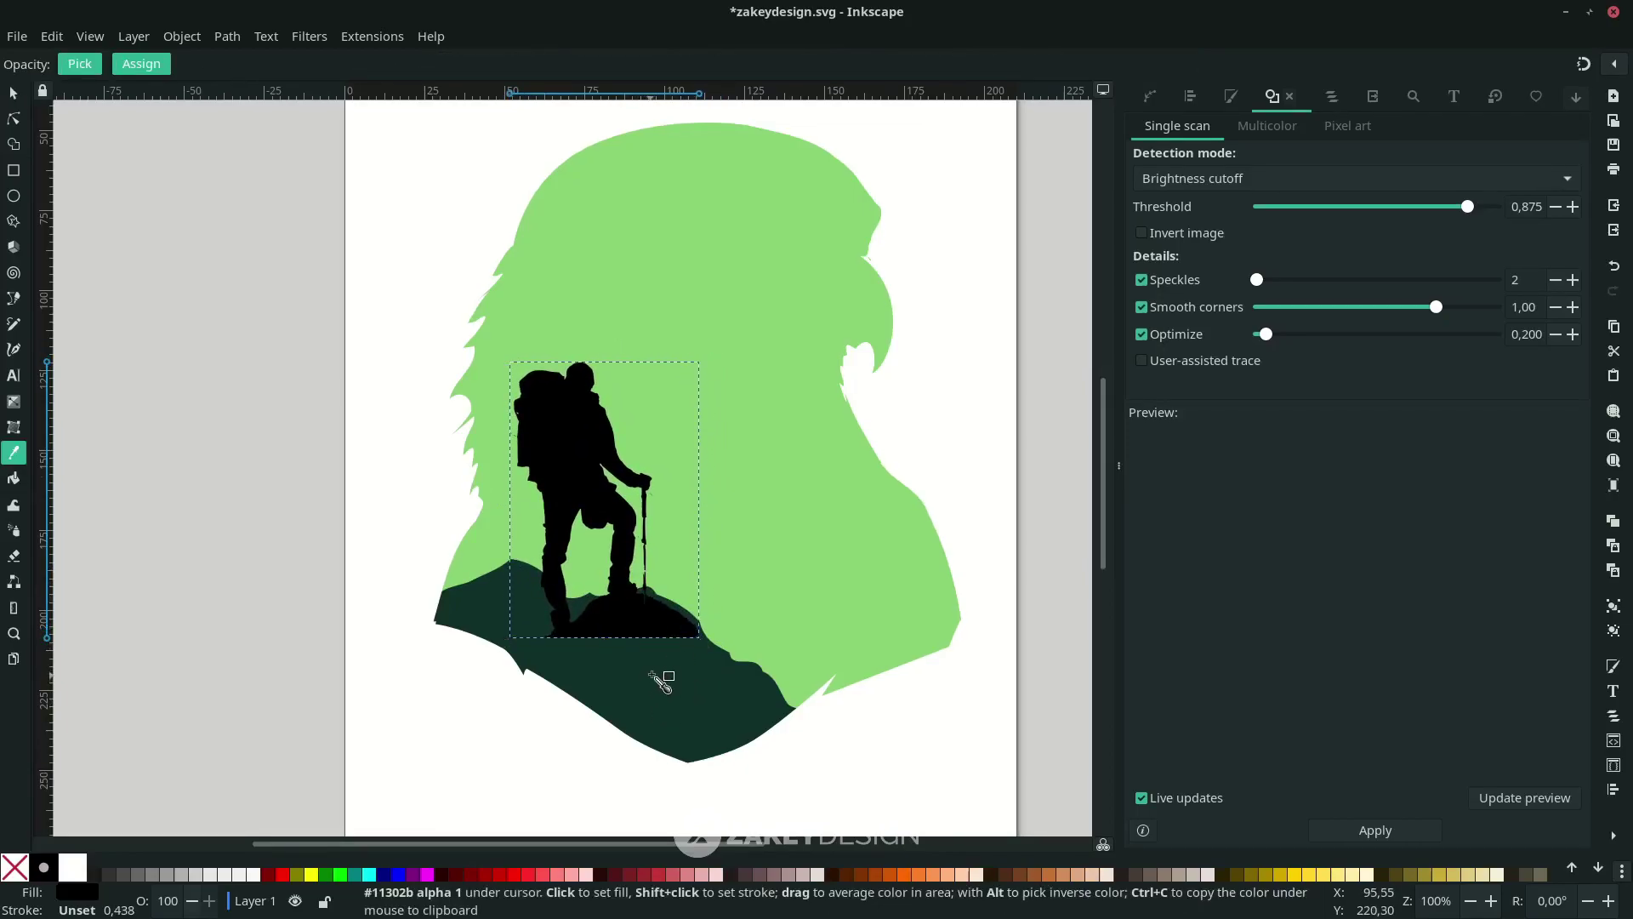
left_click(655, 672)
key("s")
left_click_drag(579, 486, 585, 482)
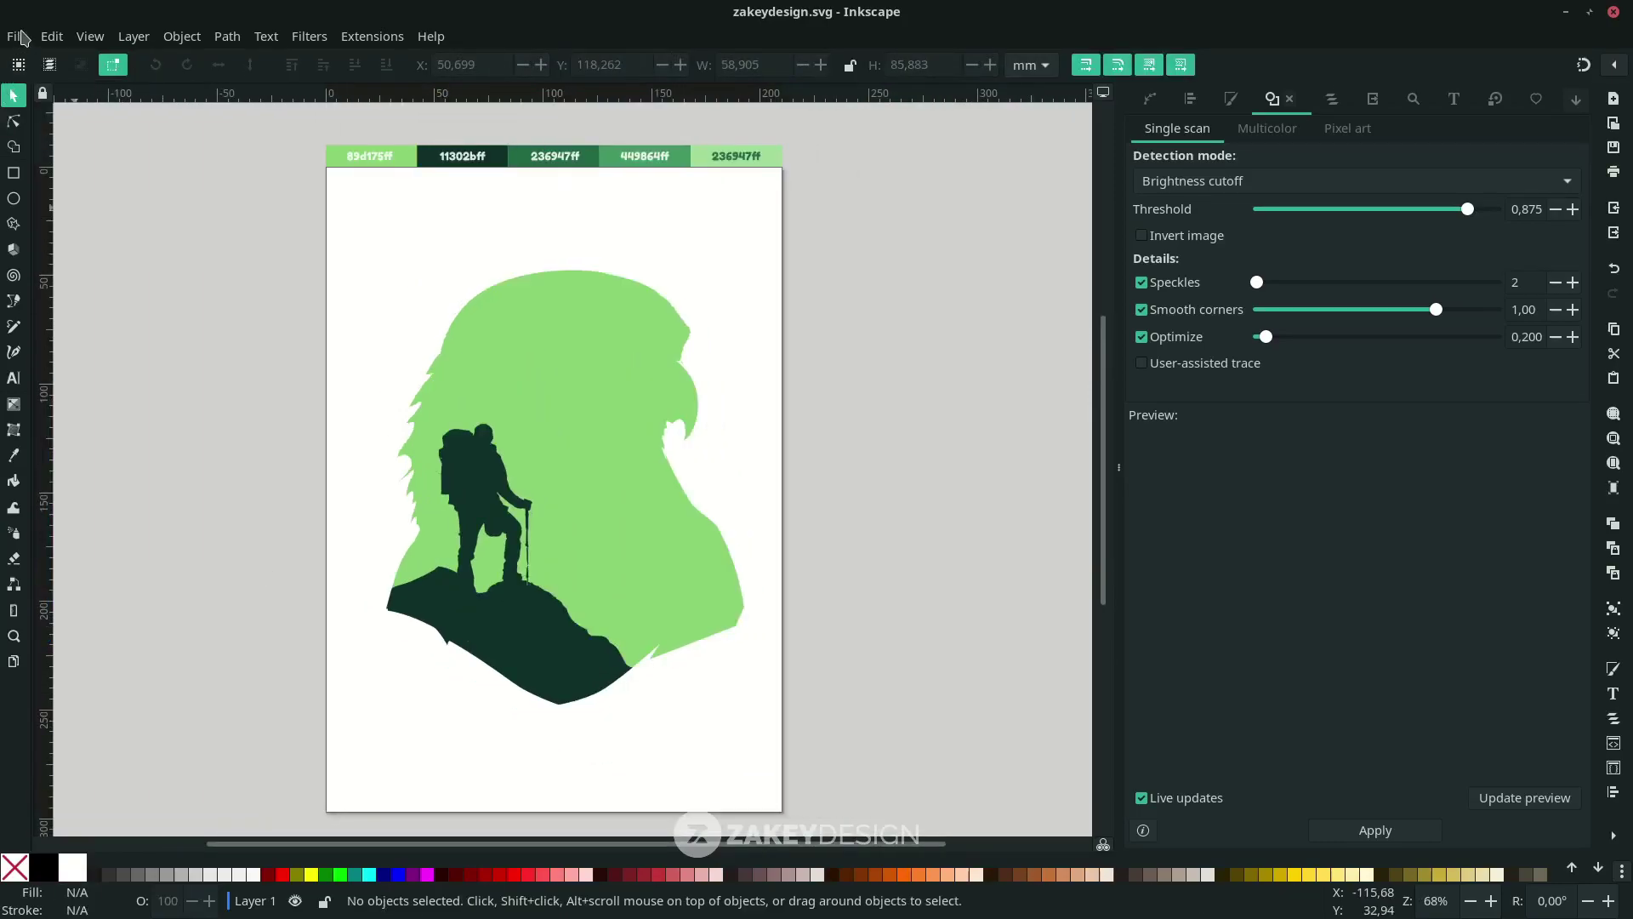
Import Lovepik_com-401343697-snow-mountain.png as a linked image with DPI from file and automatic rendering mode
left_click(19, 36)
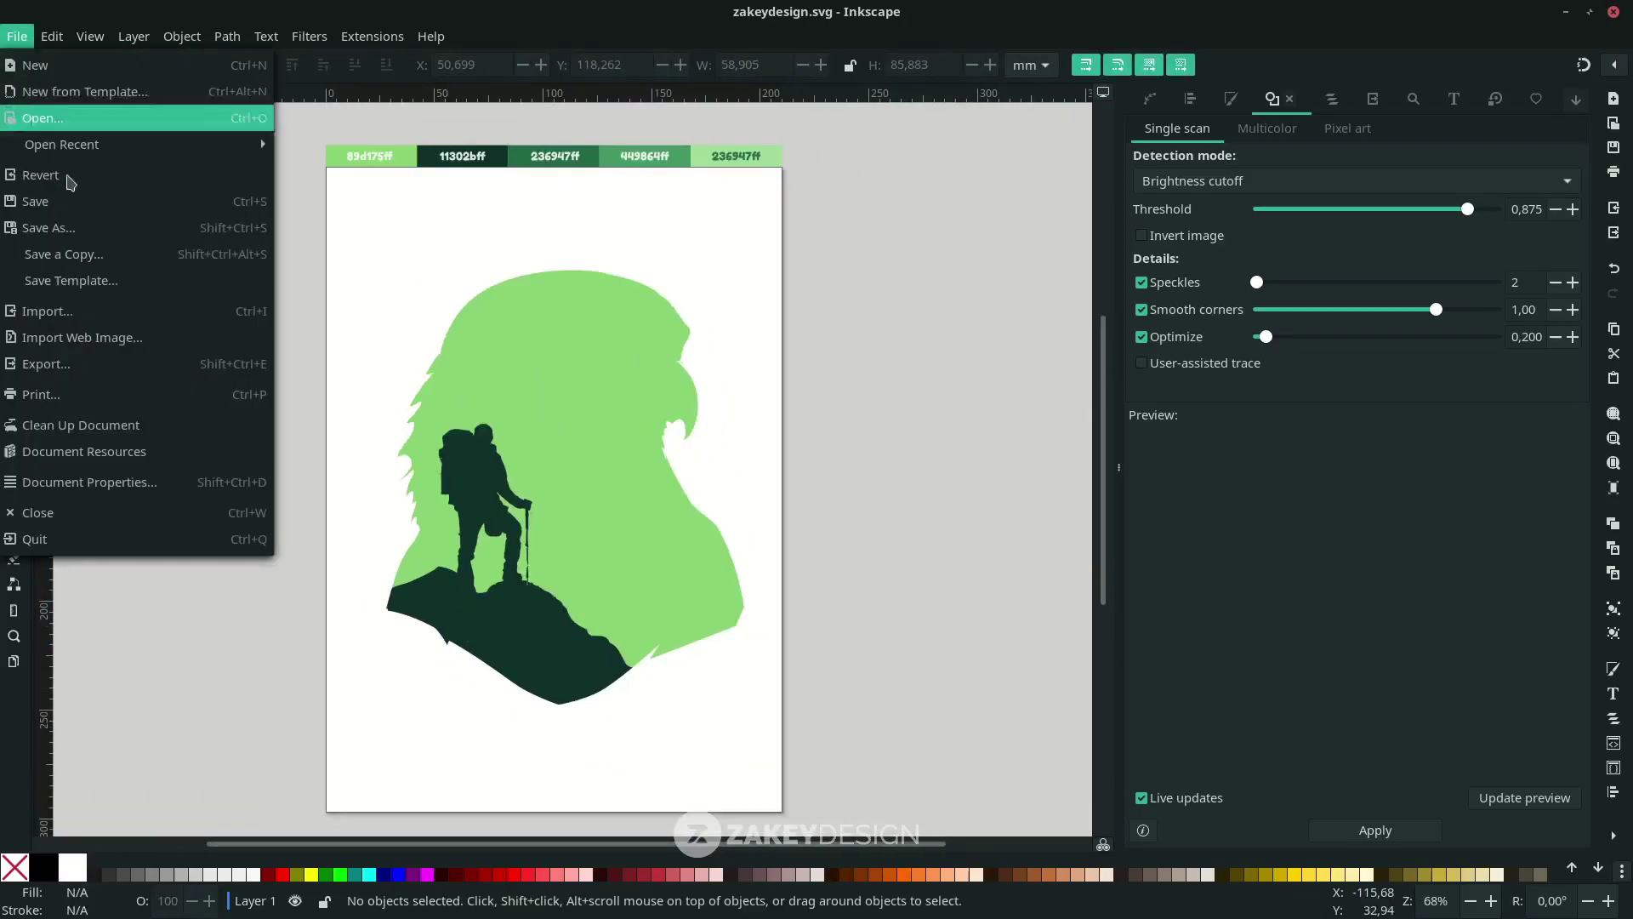
left_click(117, 309)
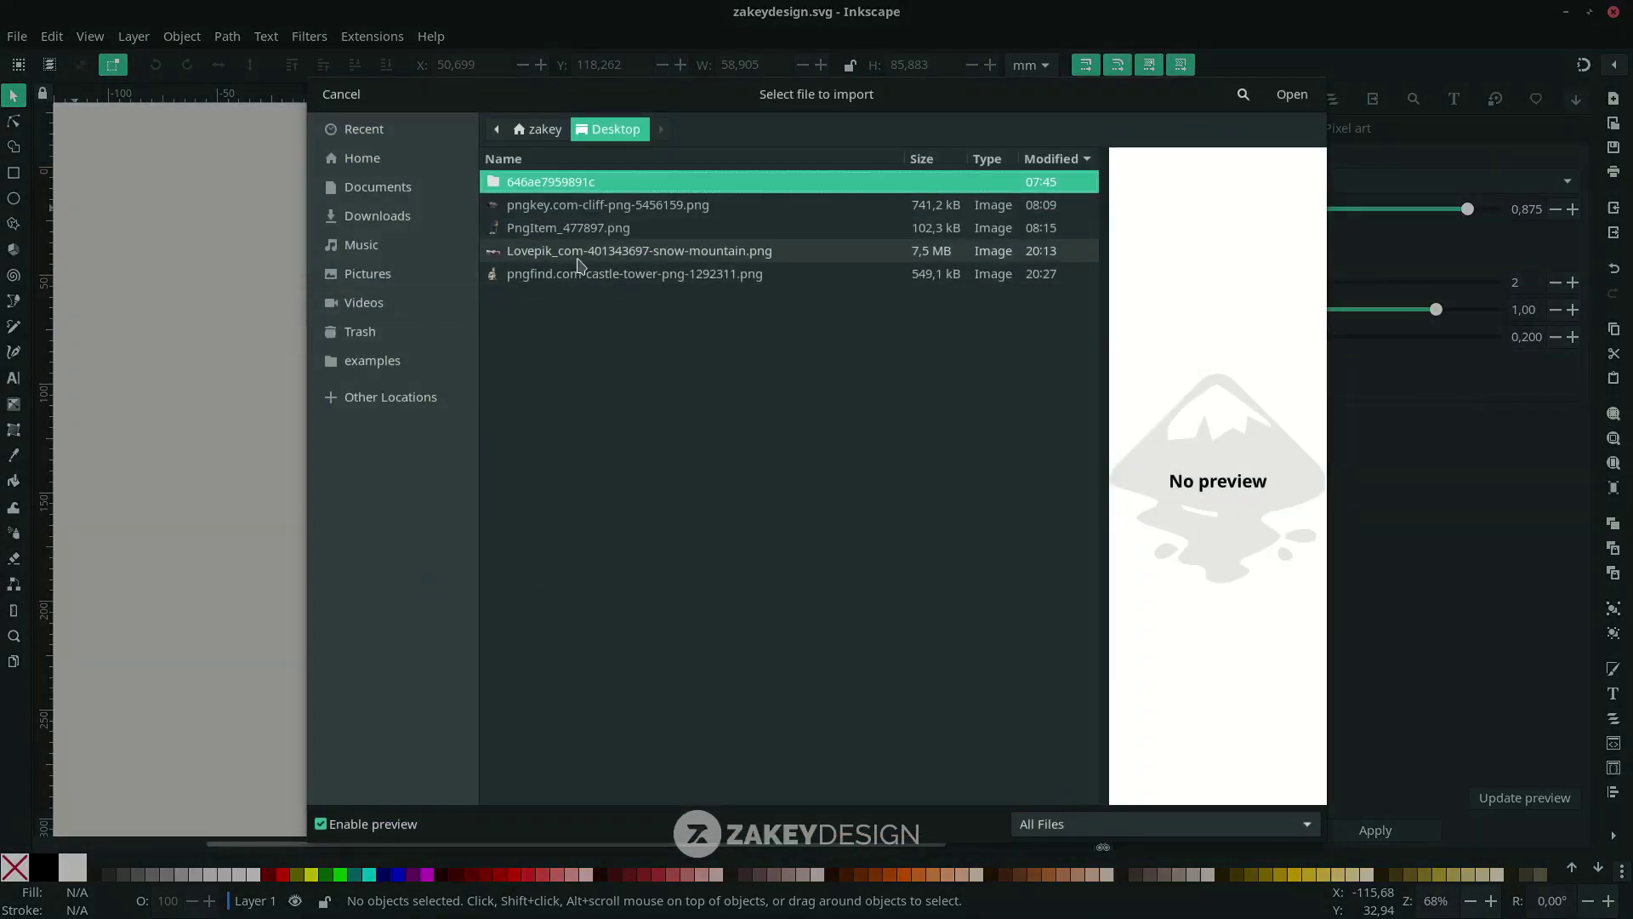
left_click(578, 255)
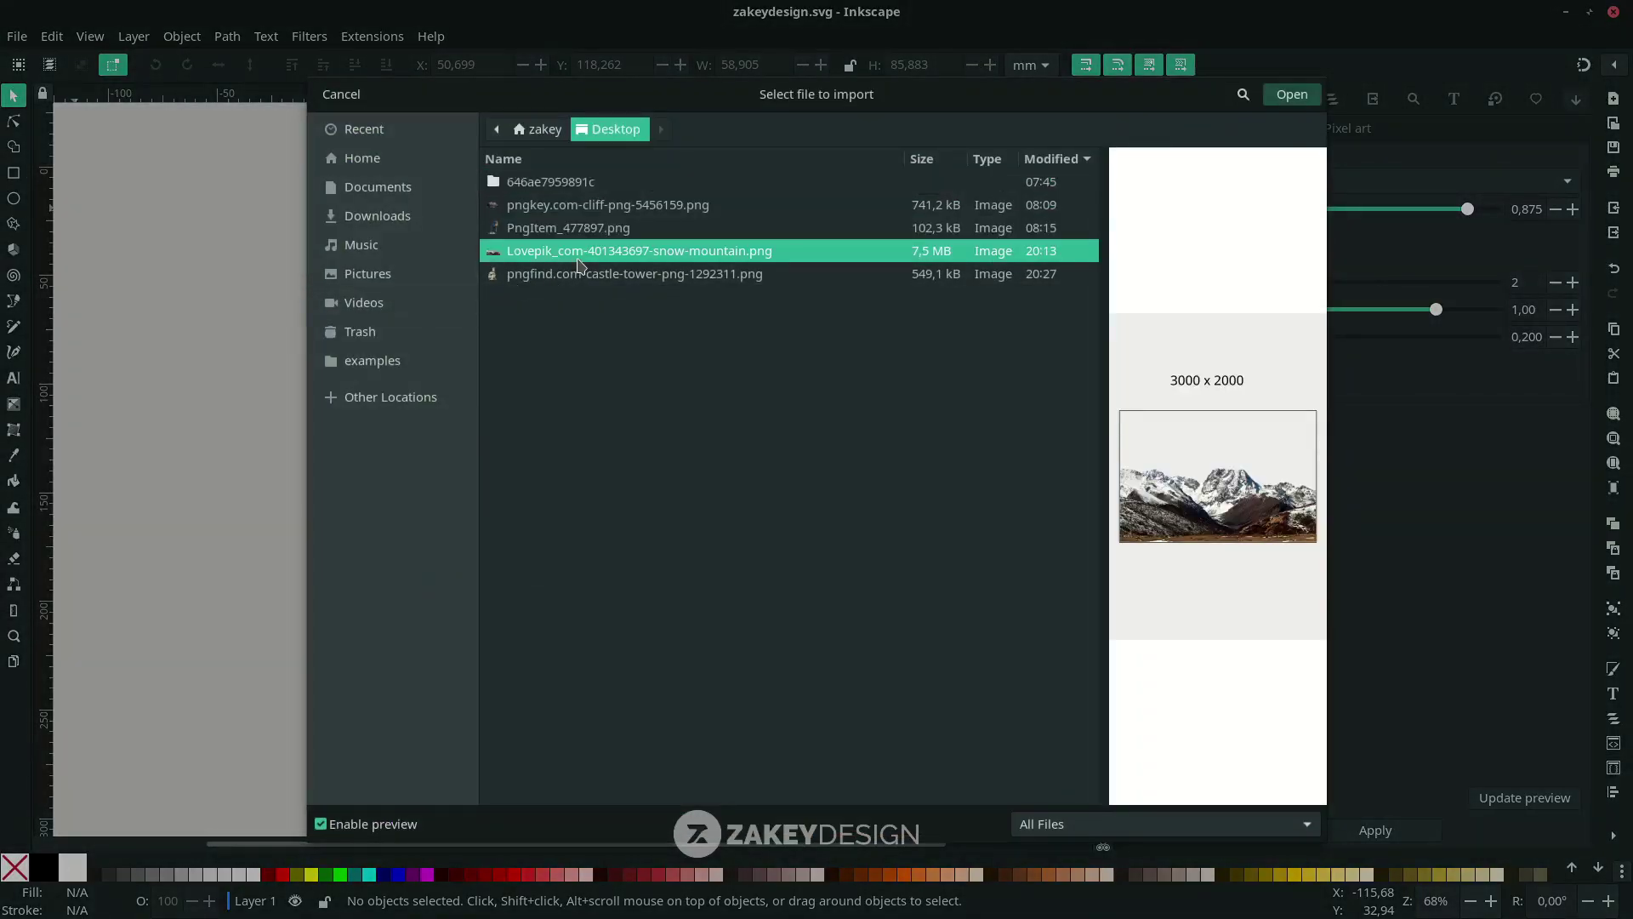
double_click(579, 255)
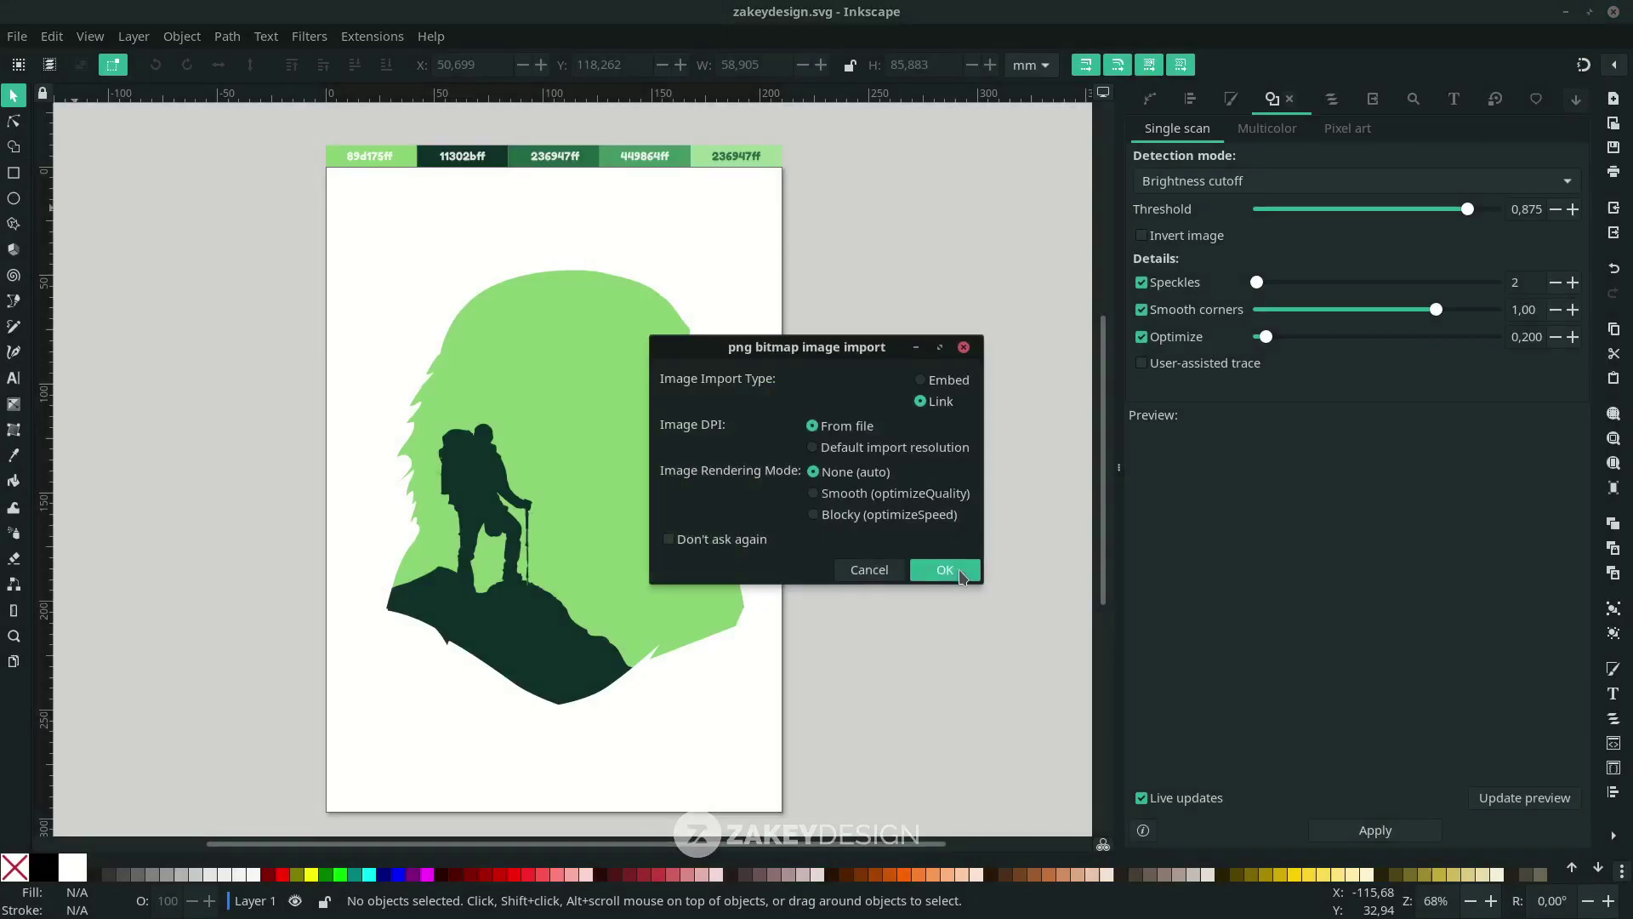
left_click(944, 570)
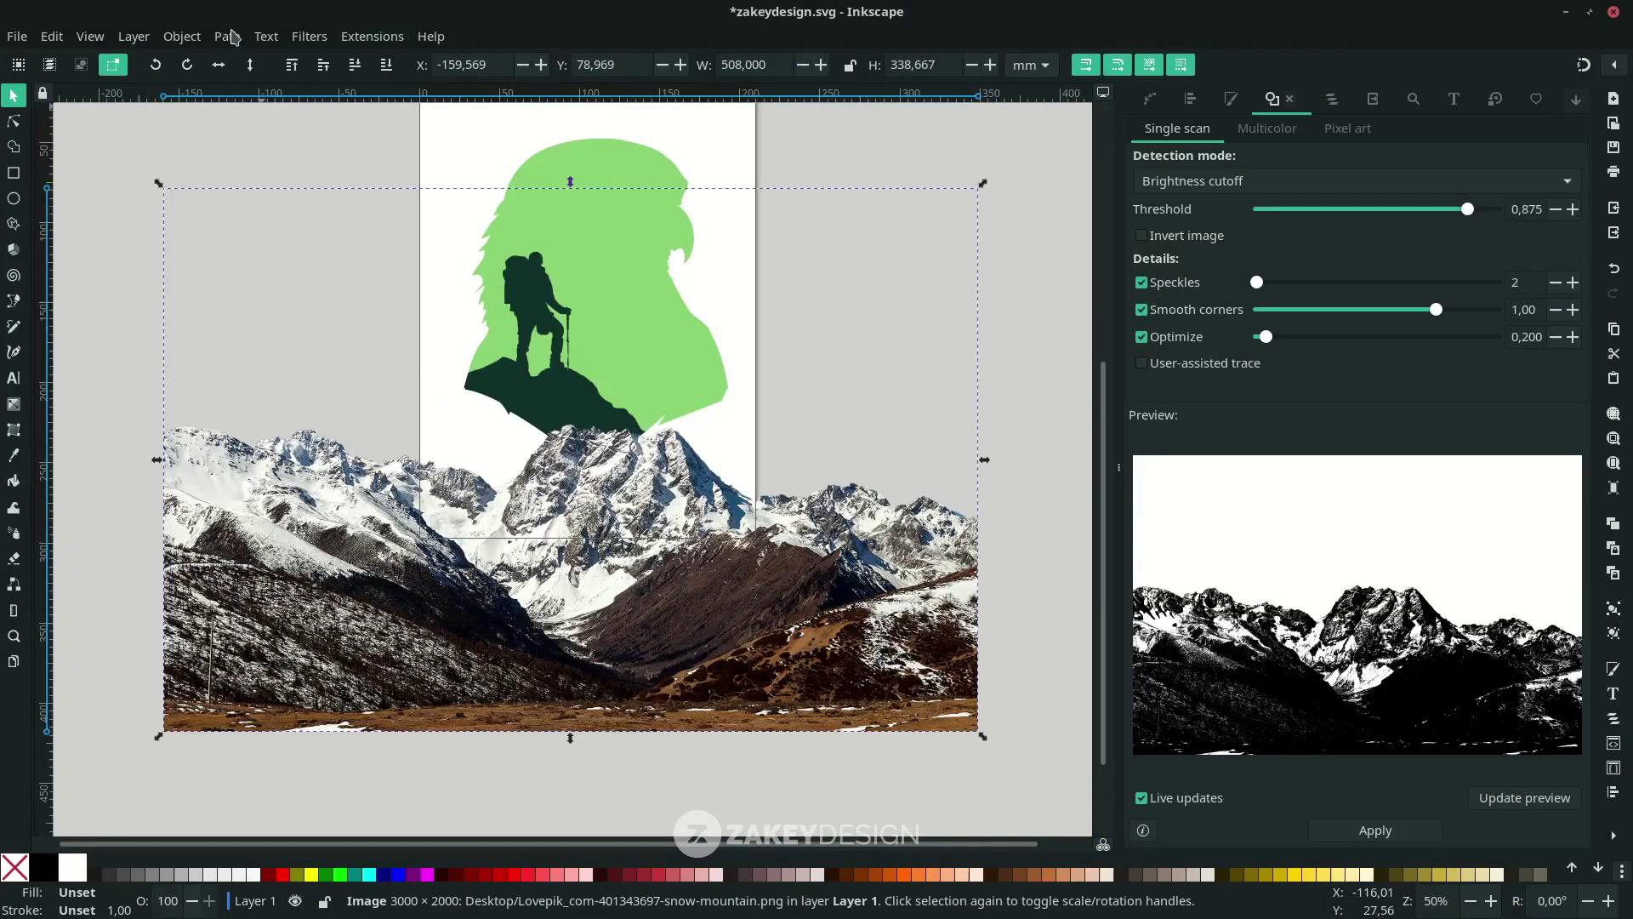
Trace the mountain photo by brightness cutoff at threshold 0.993, move the traced silhouette below the page, and delete the photo
left_click(232, 34)
left_click(1105, 5)
left_click_drag(1475, 213, 1499, 220)
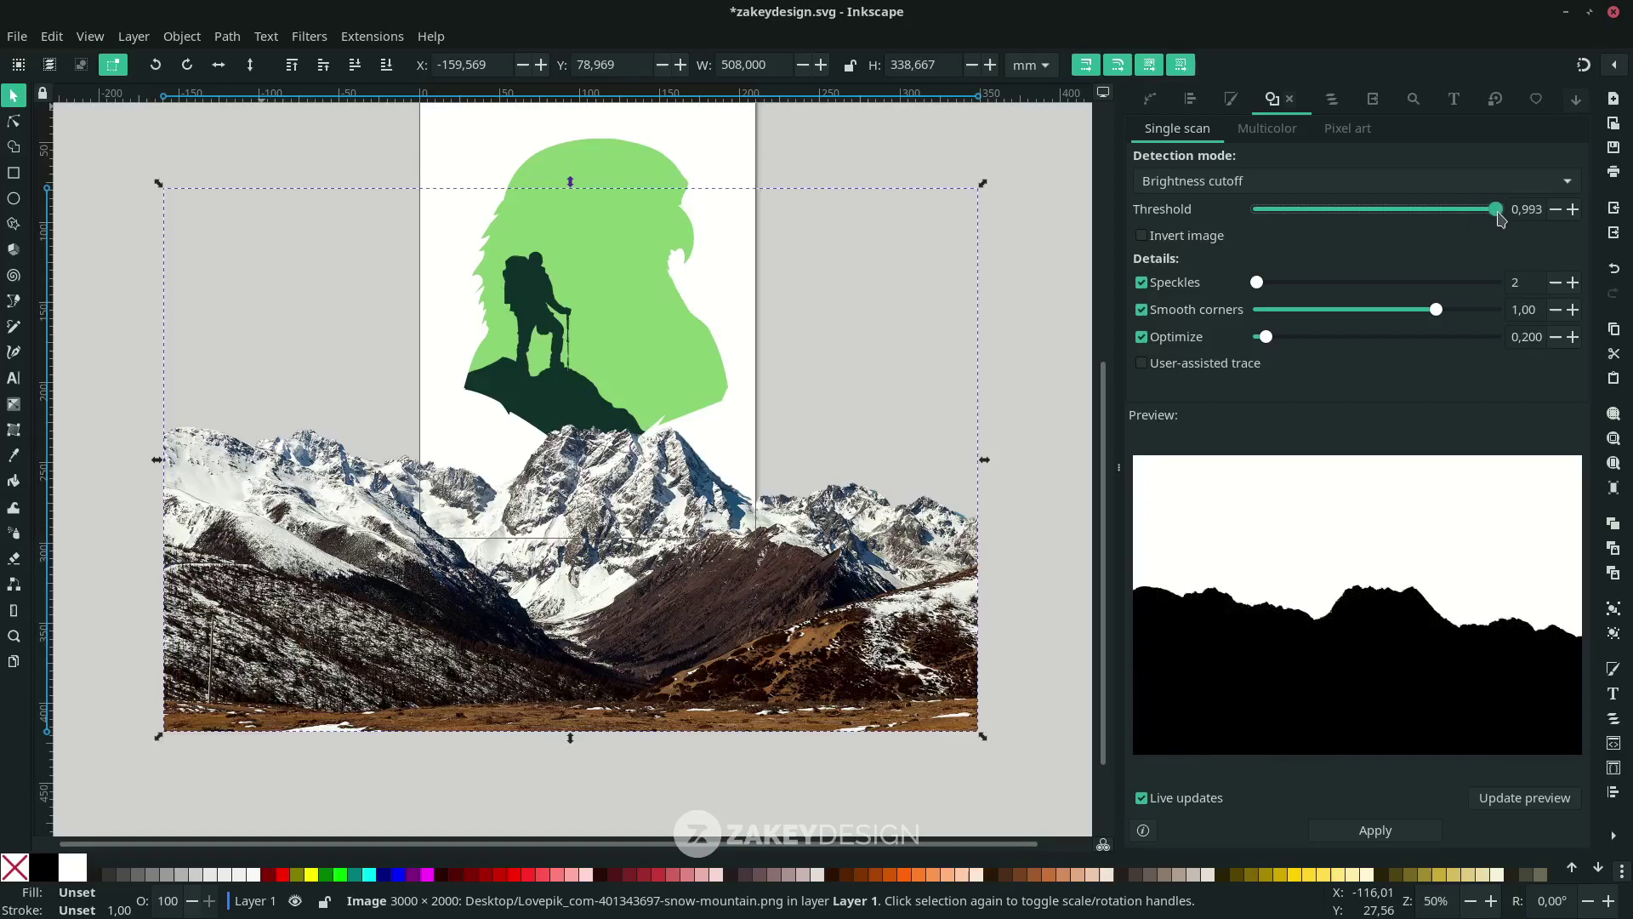
left_click(1376, 829)
mouse_move(813, 674)
left_mouse_down()
mouse_move(871, 579)
mouse_move(798, 627)
mouse_move(747, 776)
left_mouse_up()
left_click(791, 523)
key("Delete")
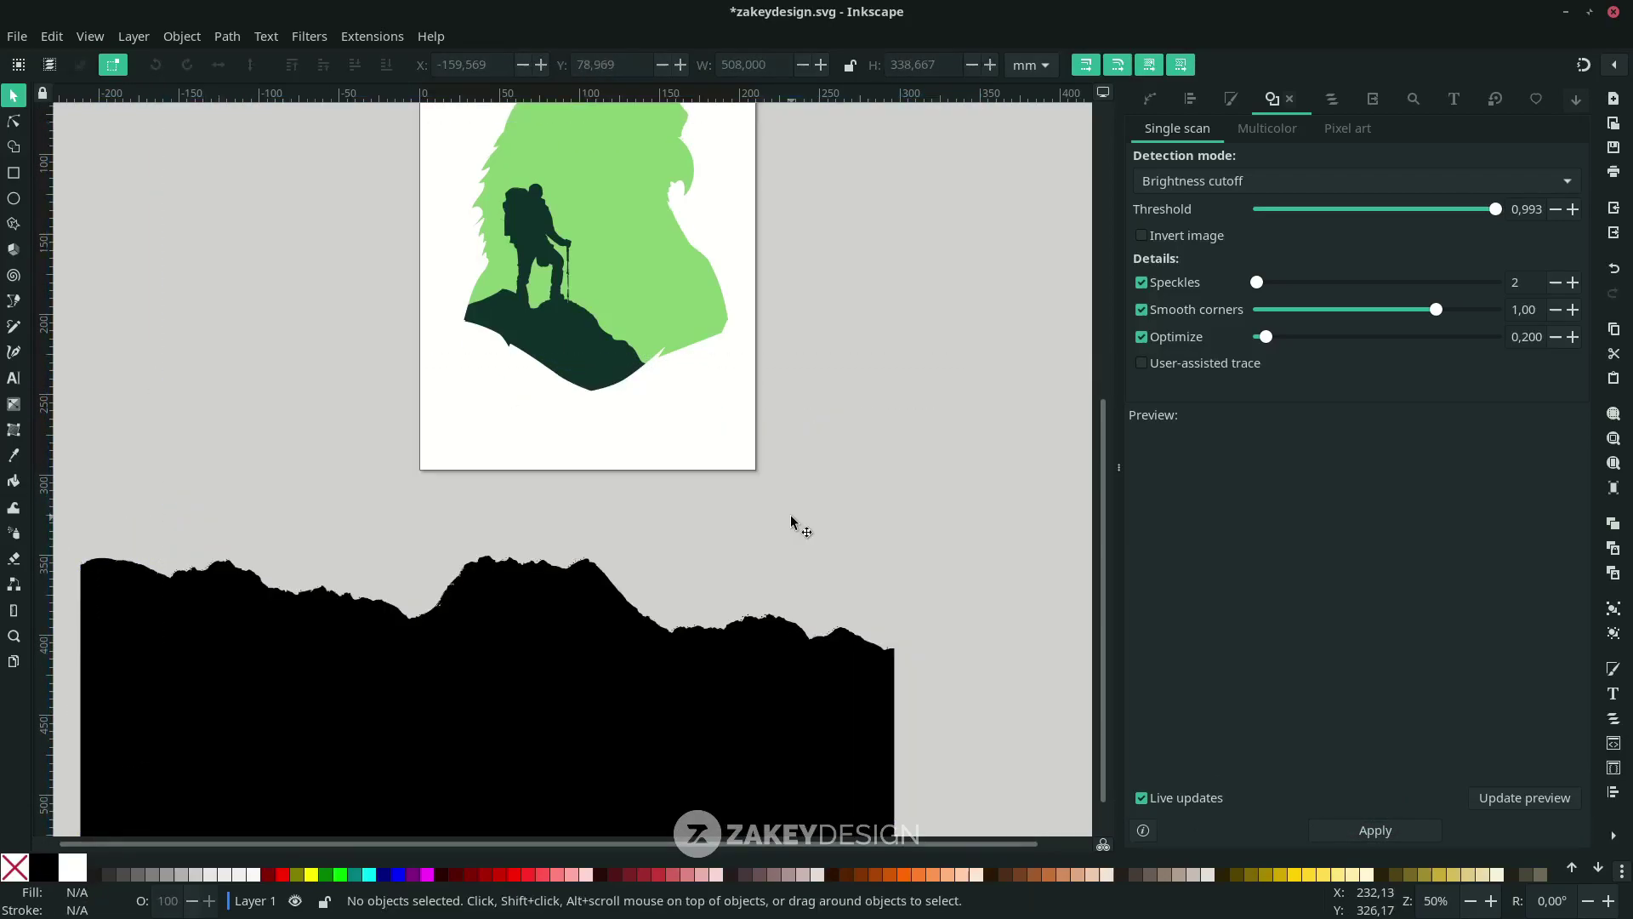
Scale the mountain silhouette to about 199 × 75 mm and position it over the eagle's lower half at about X 13, Y 152 mm
left_click_drag(678, 680, 816, 414)
scroll(816, 414, "up", 3)
left_click_drag(1040, 717, 812, 630)
left_click_drag(697, 596, 683, 478)
scroll(683, 477, "up", 1)
left_click_drag(754, 545, 751, 513)
left_click_drag(901, 559, 816, 493)
scroll(749, 476, "up", 2)
left_click_drag(583, 388, 642, 514)
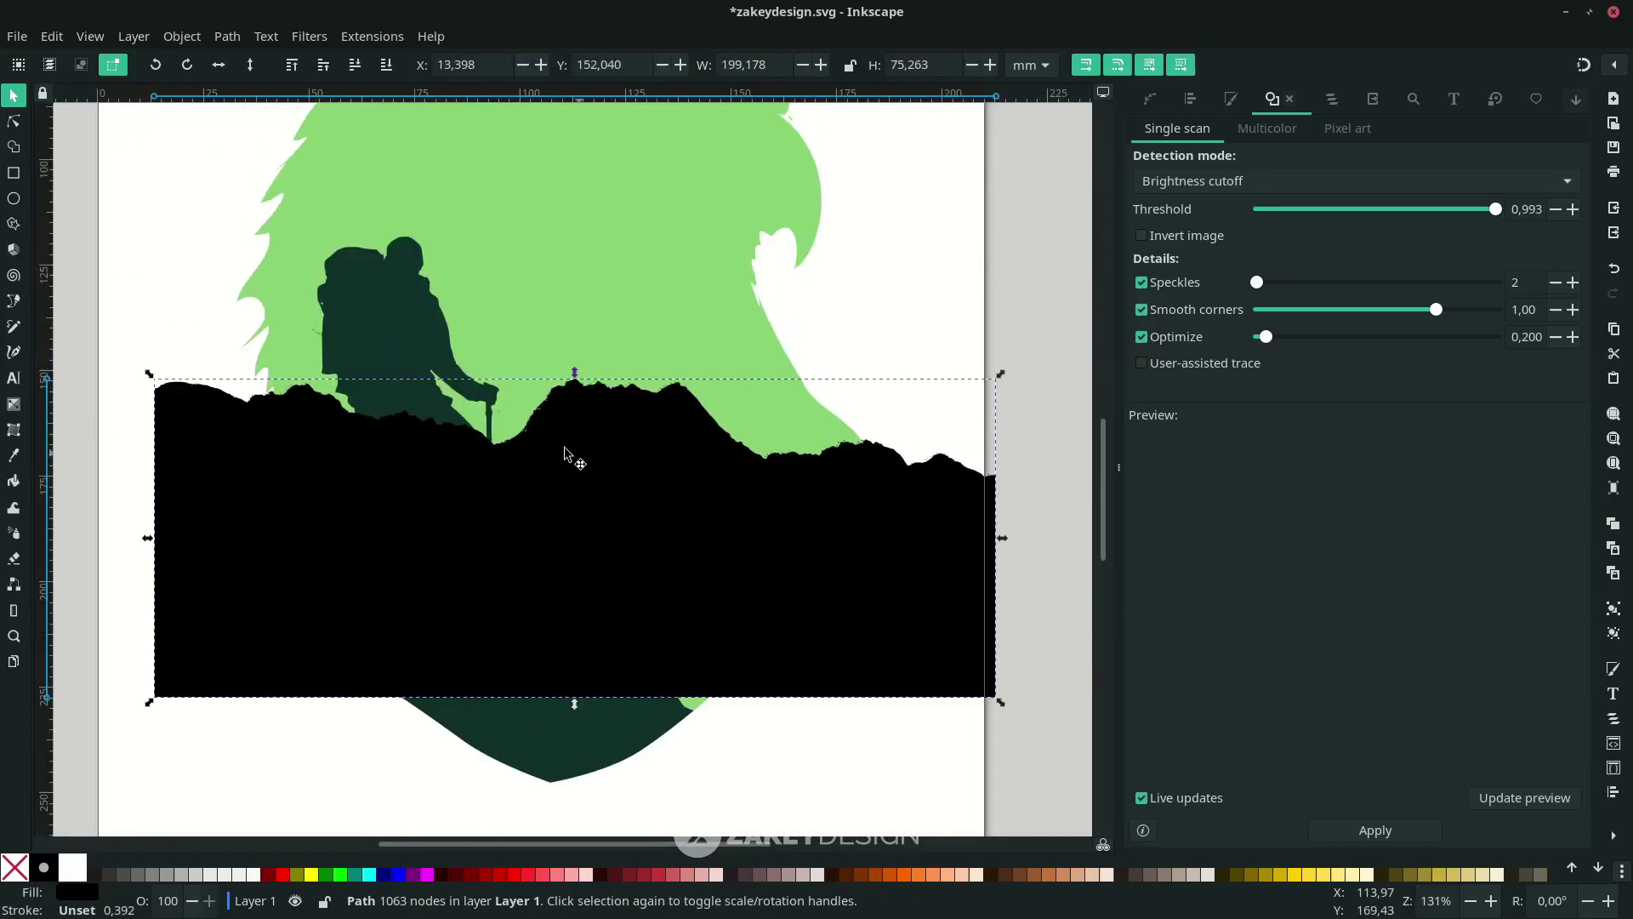
Simplify the mountain silhouette's path to thin out the dense nodes along its ridge
scroll(668, 514, "up", 3)
scroll(683, 529, "down", 3)
scroll(683, 530, "down", 2)
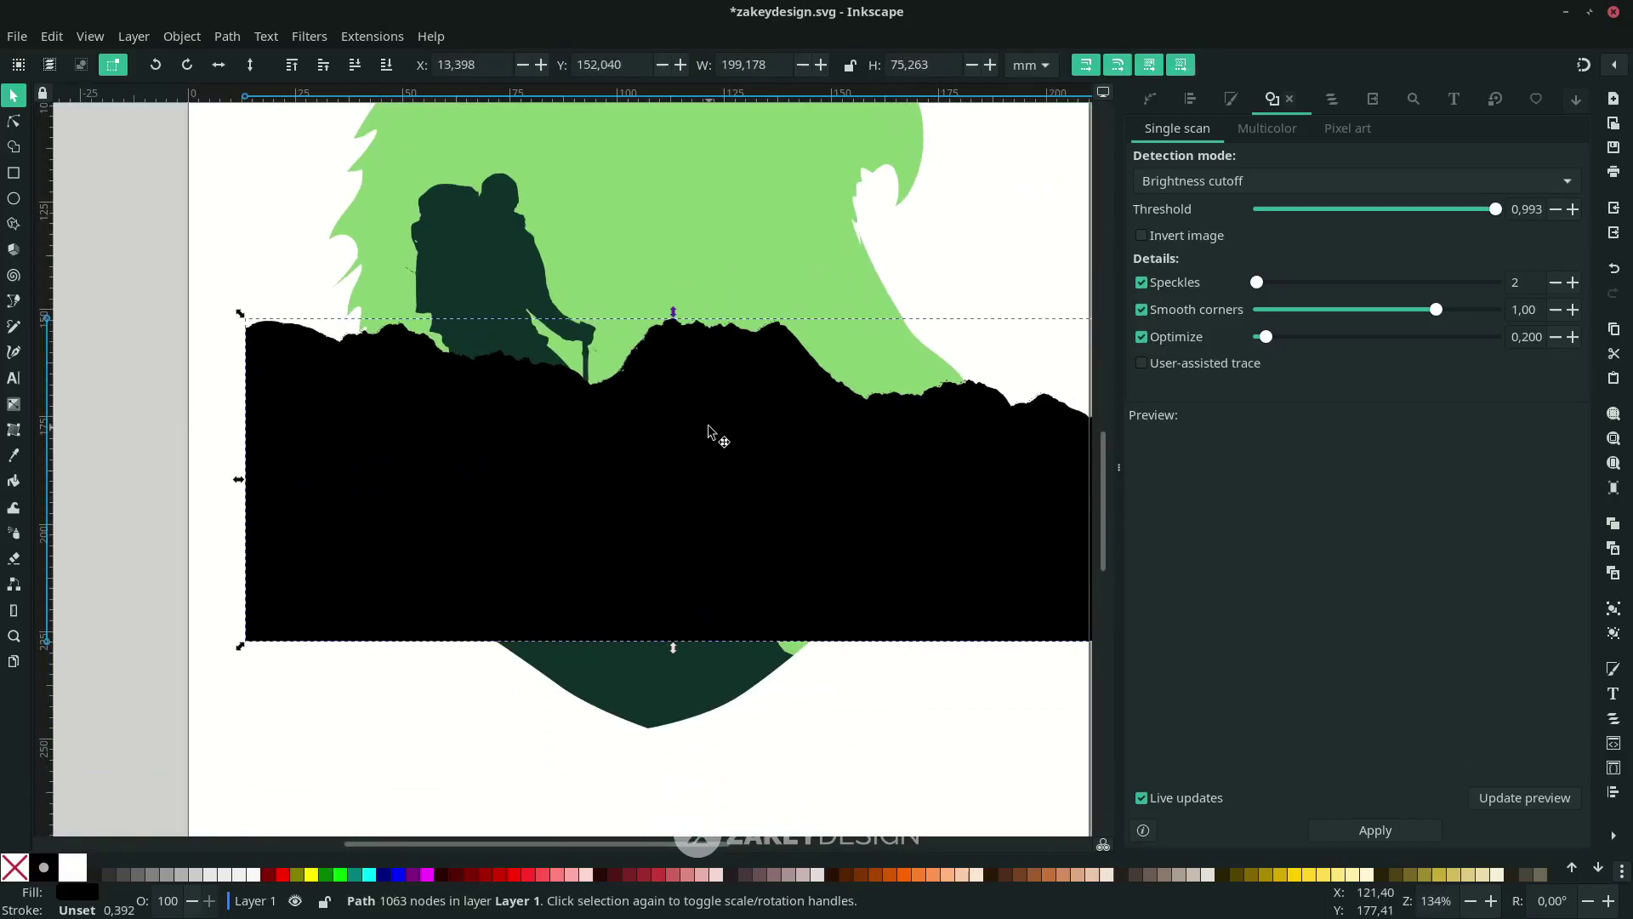
scroll(709, 431, "right", 2)
scroll(637, 459, "up", 2)
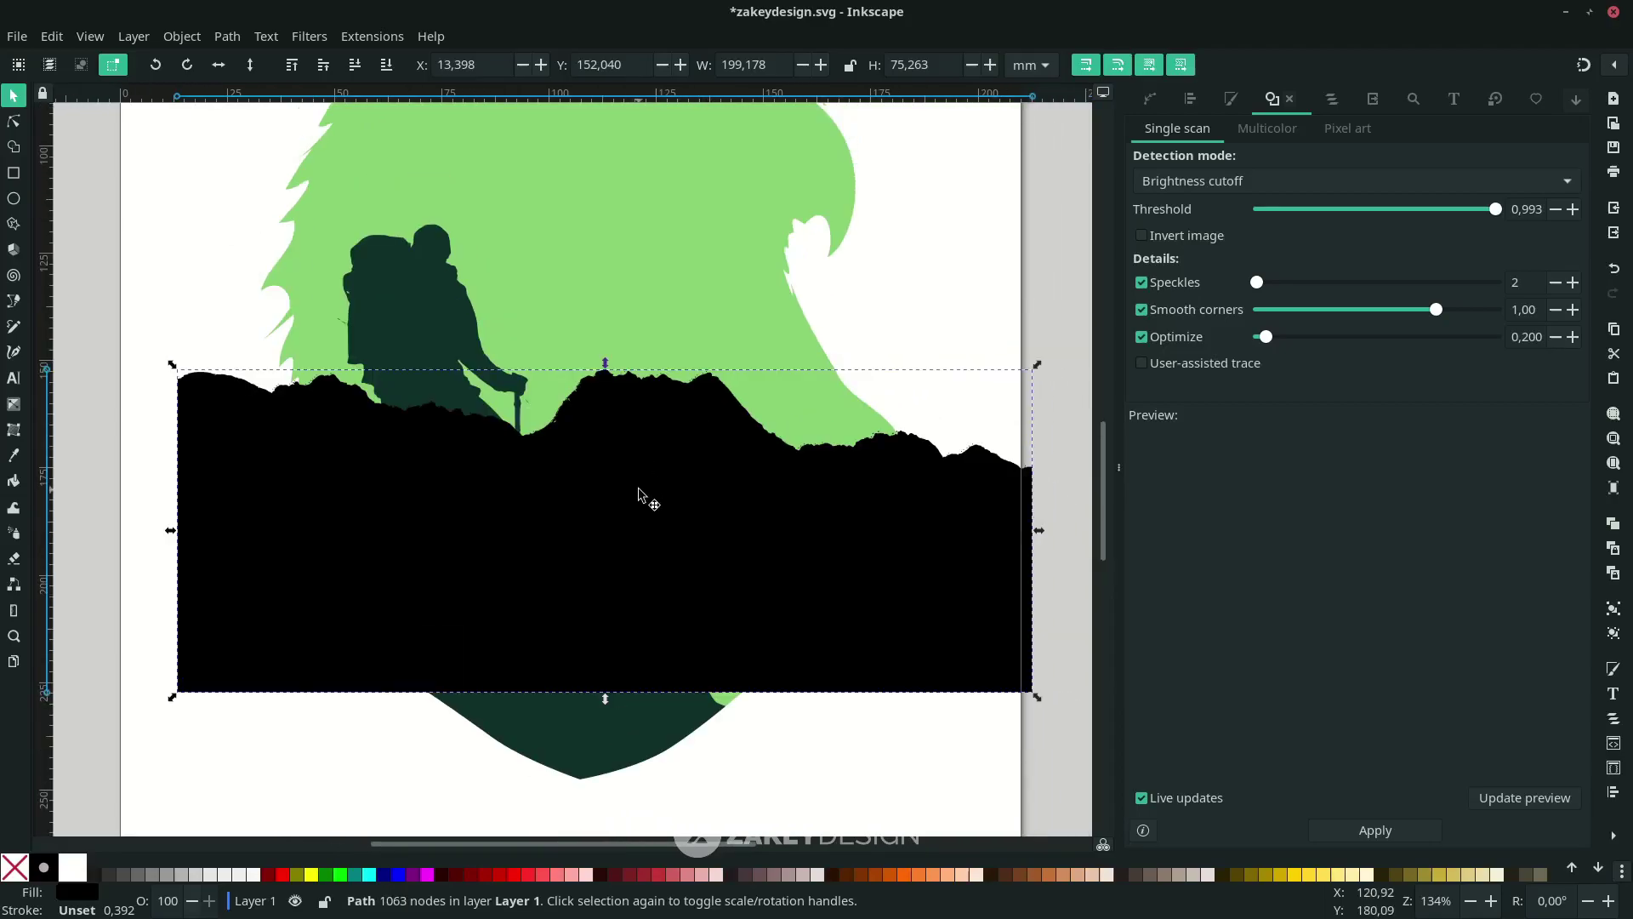
key("n")
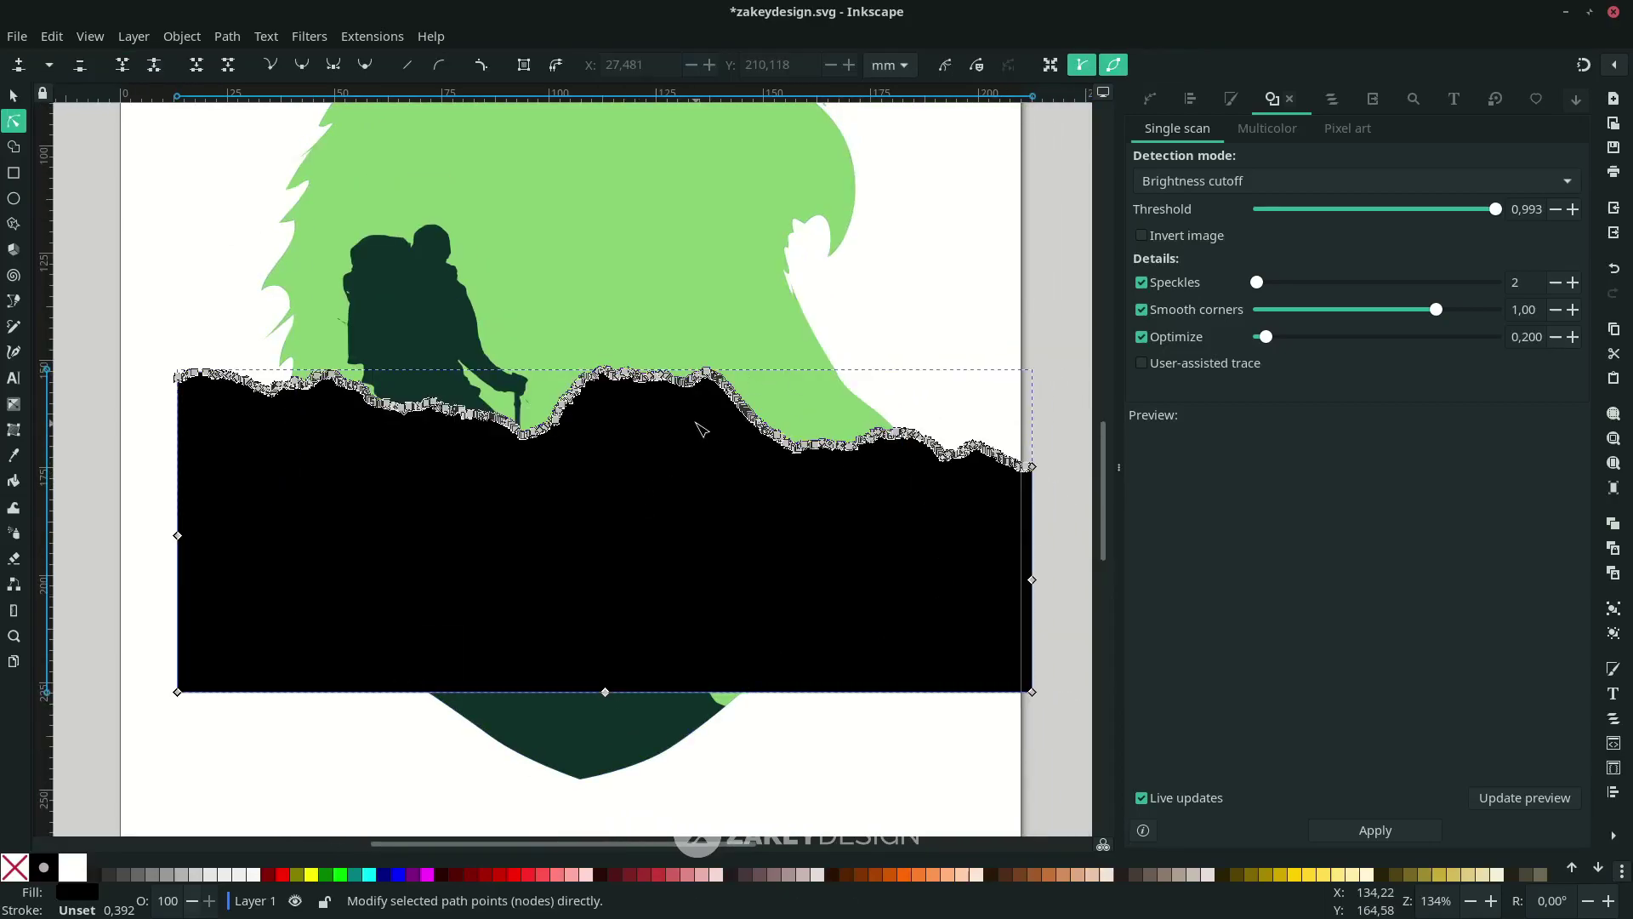
scroll(700, 427, "up", 4)
scroll(606, 415, "down", 4)
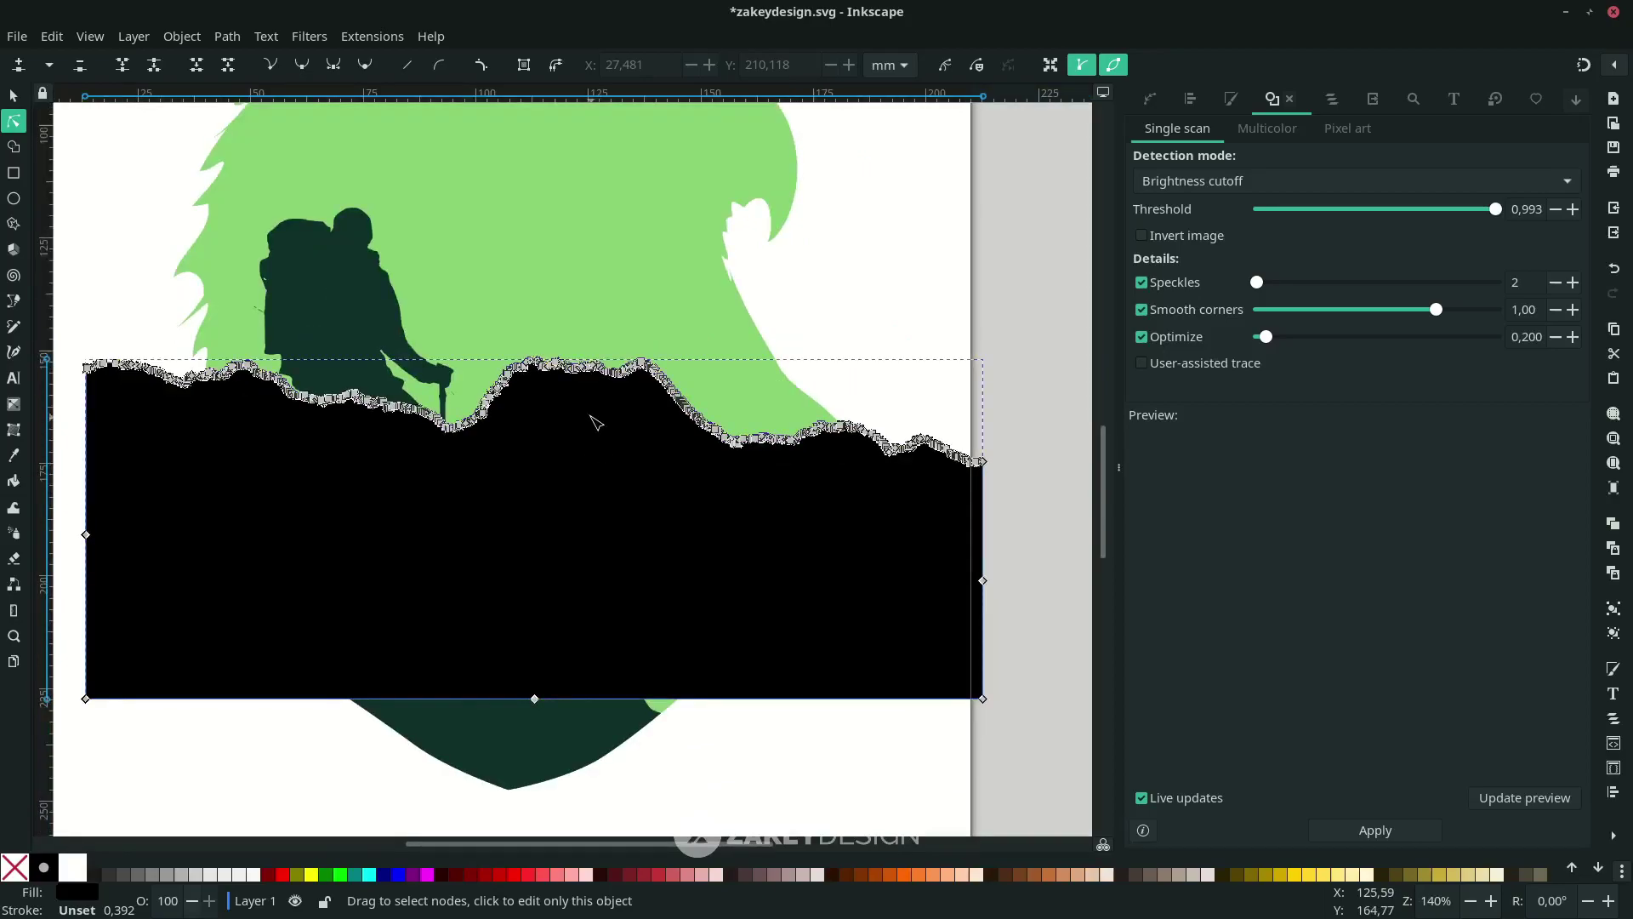
scroll(593, 423, "up", 3)
scroll(478, 430, "down", 5)
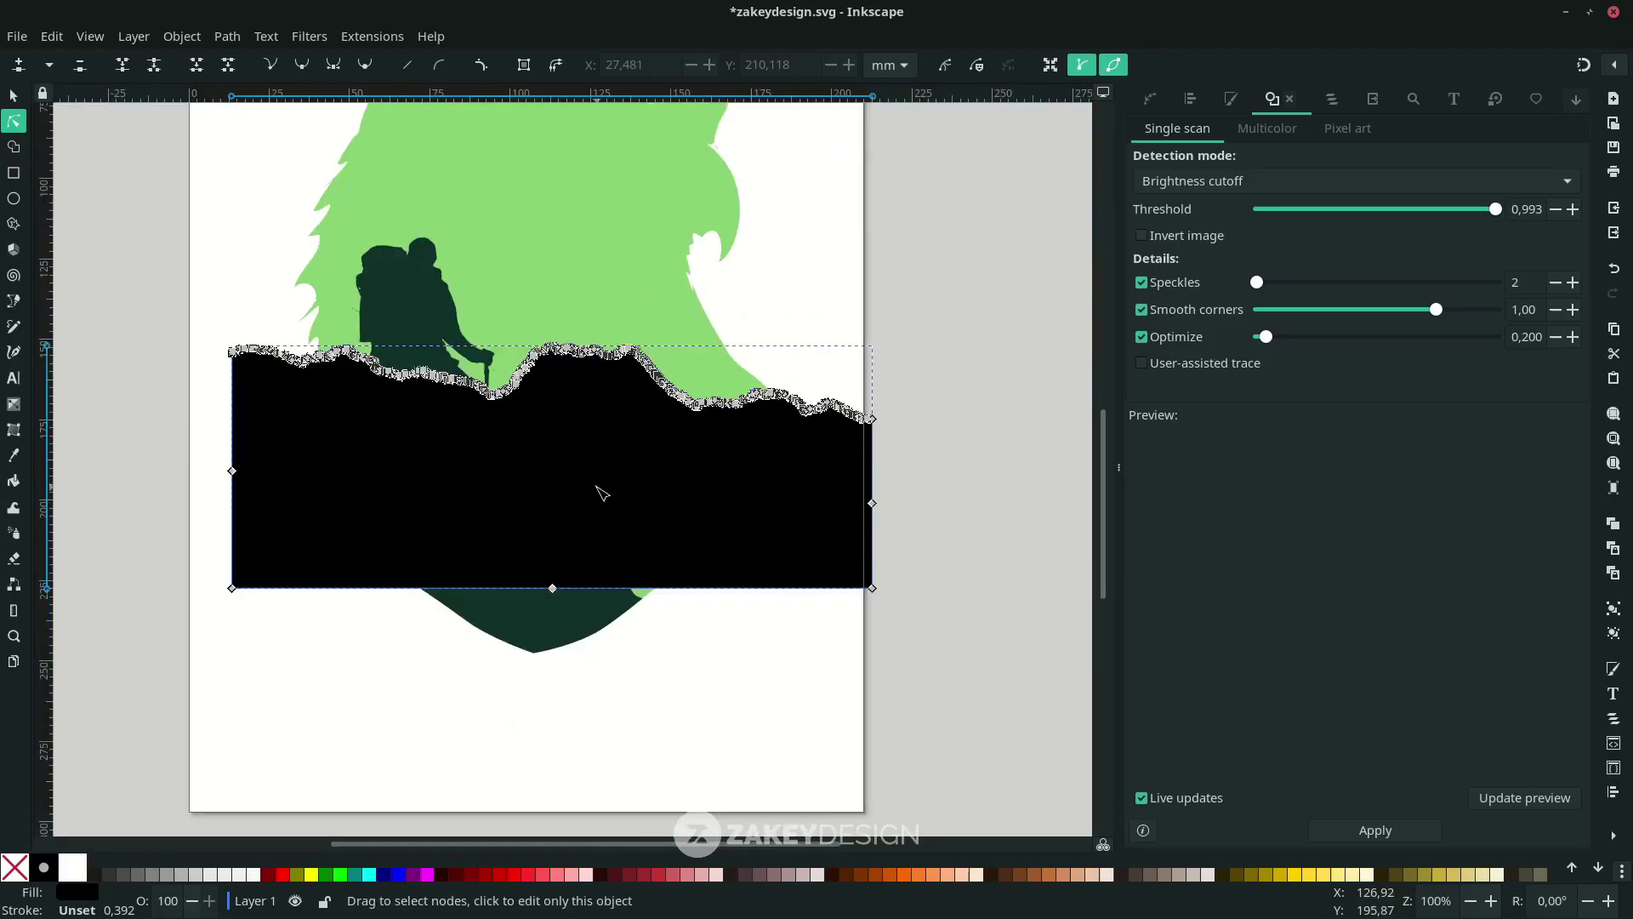
left_click(230, 38)
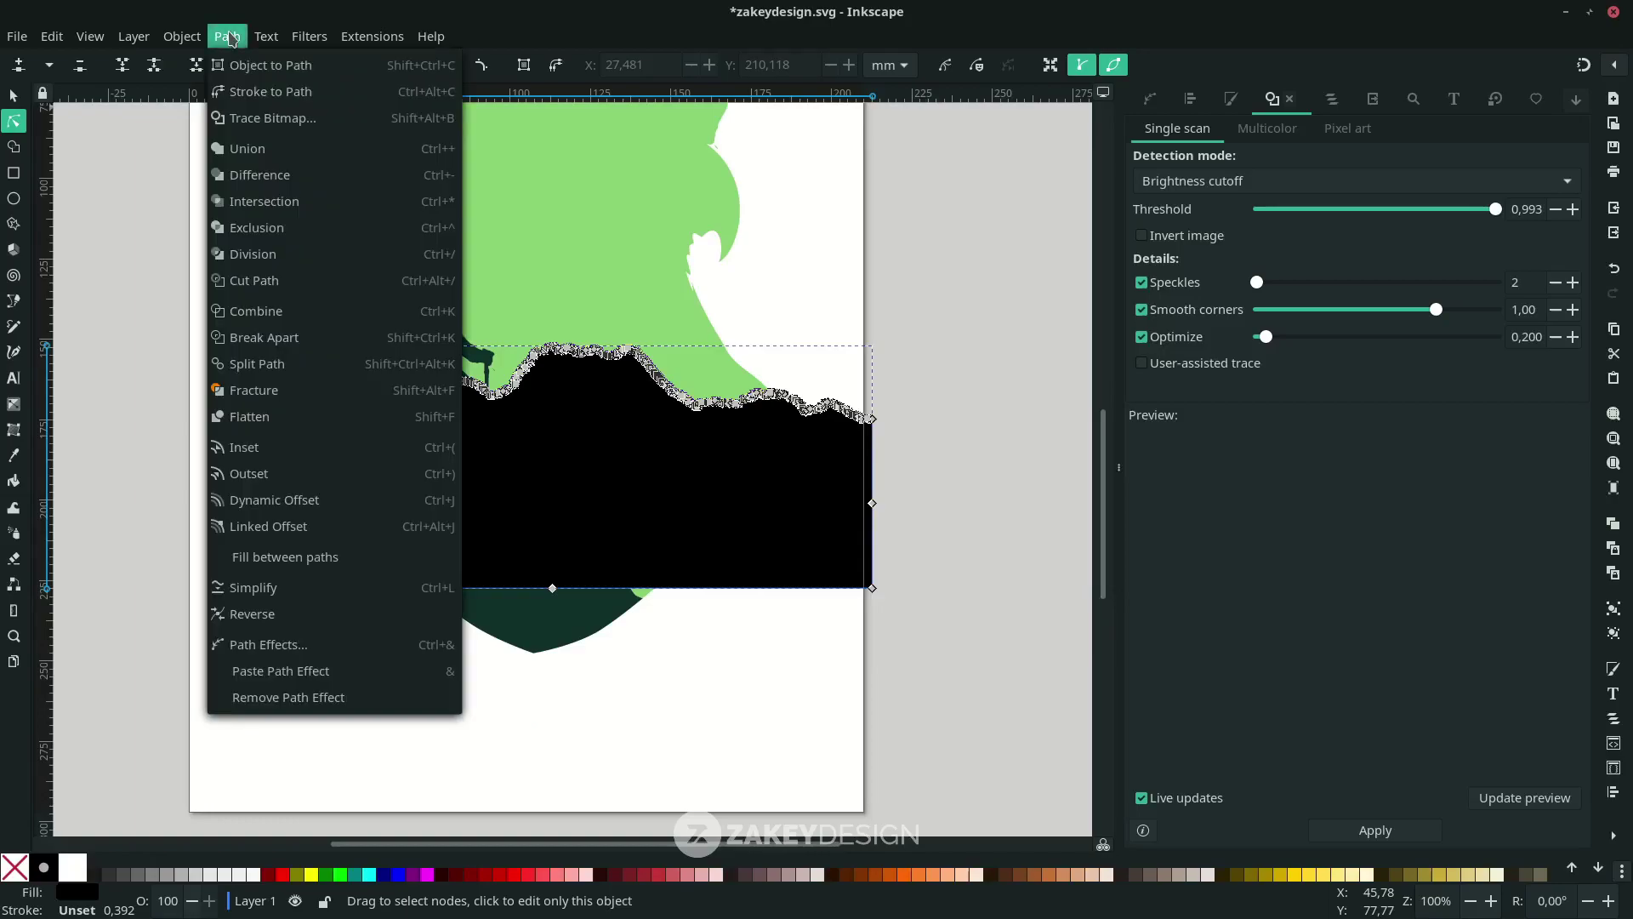
left_click(349, 585)
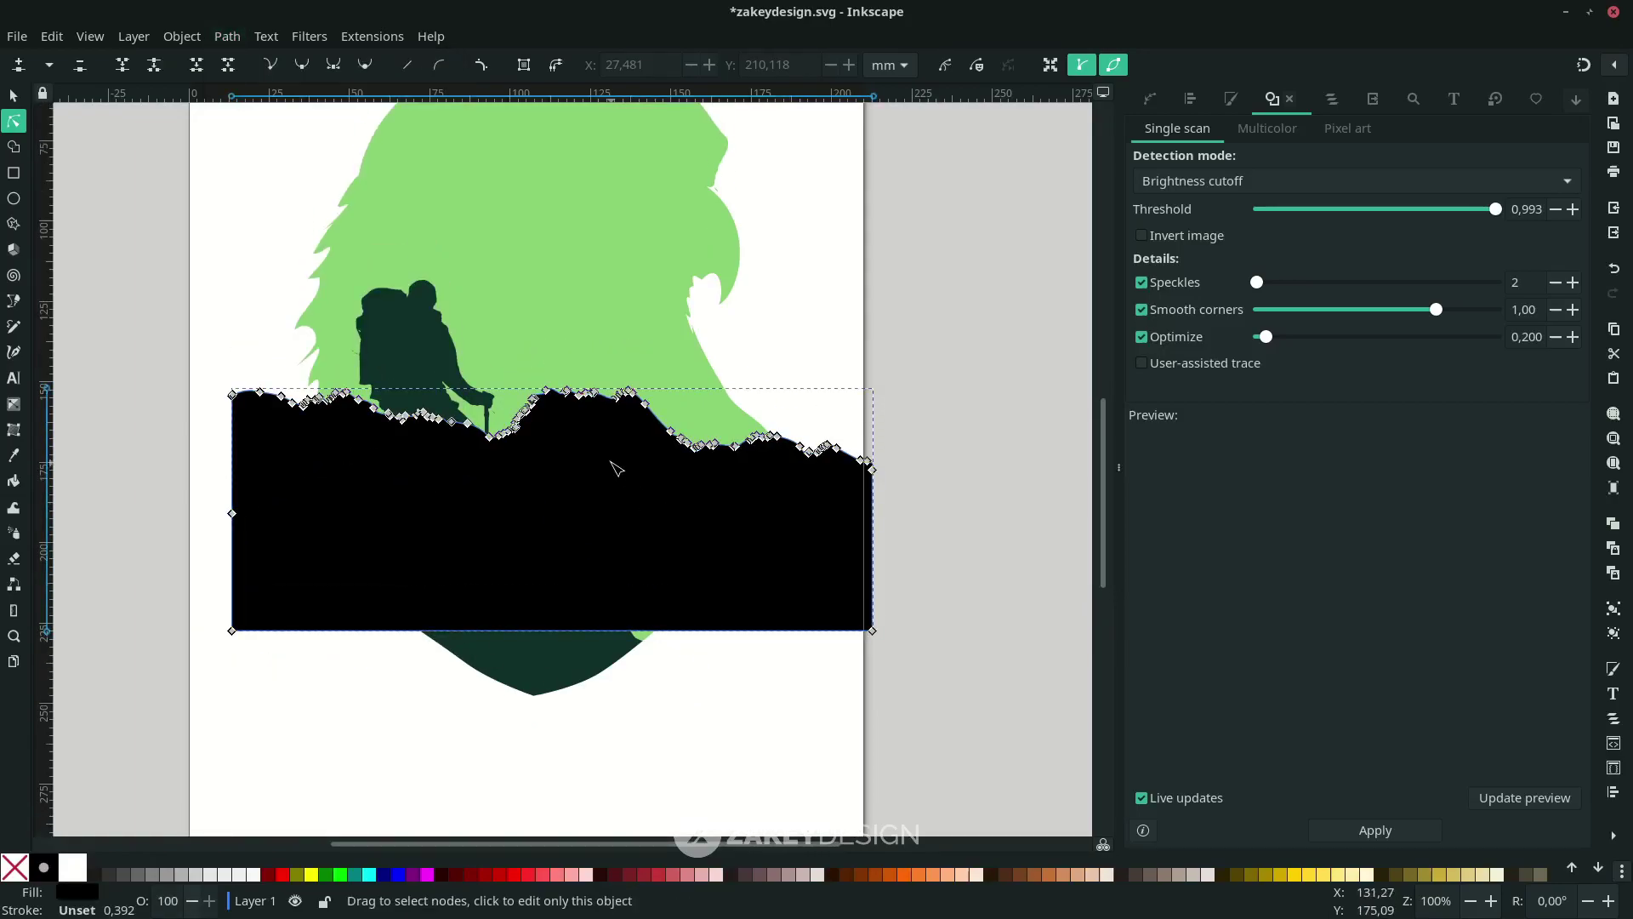
scroll(602, 452, "up", 3)
scroll(603, 452, "down", 2)
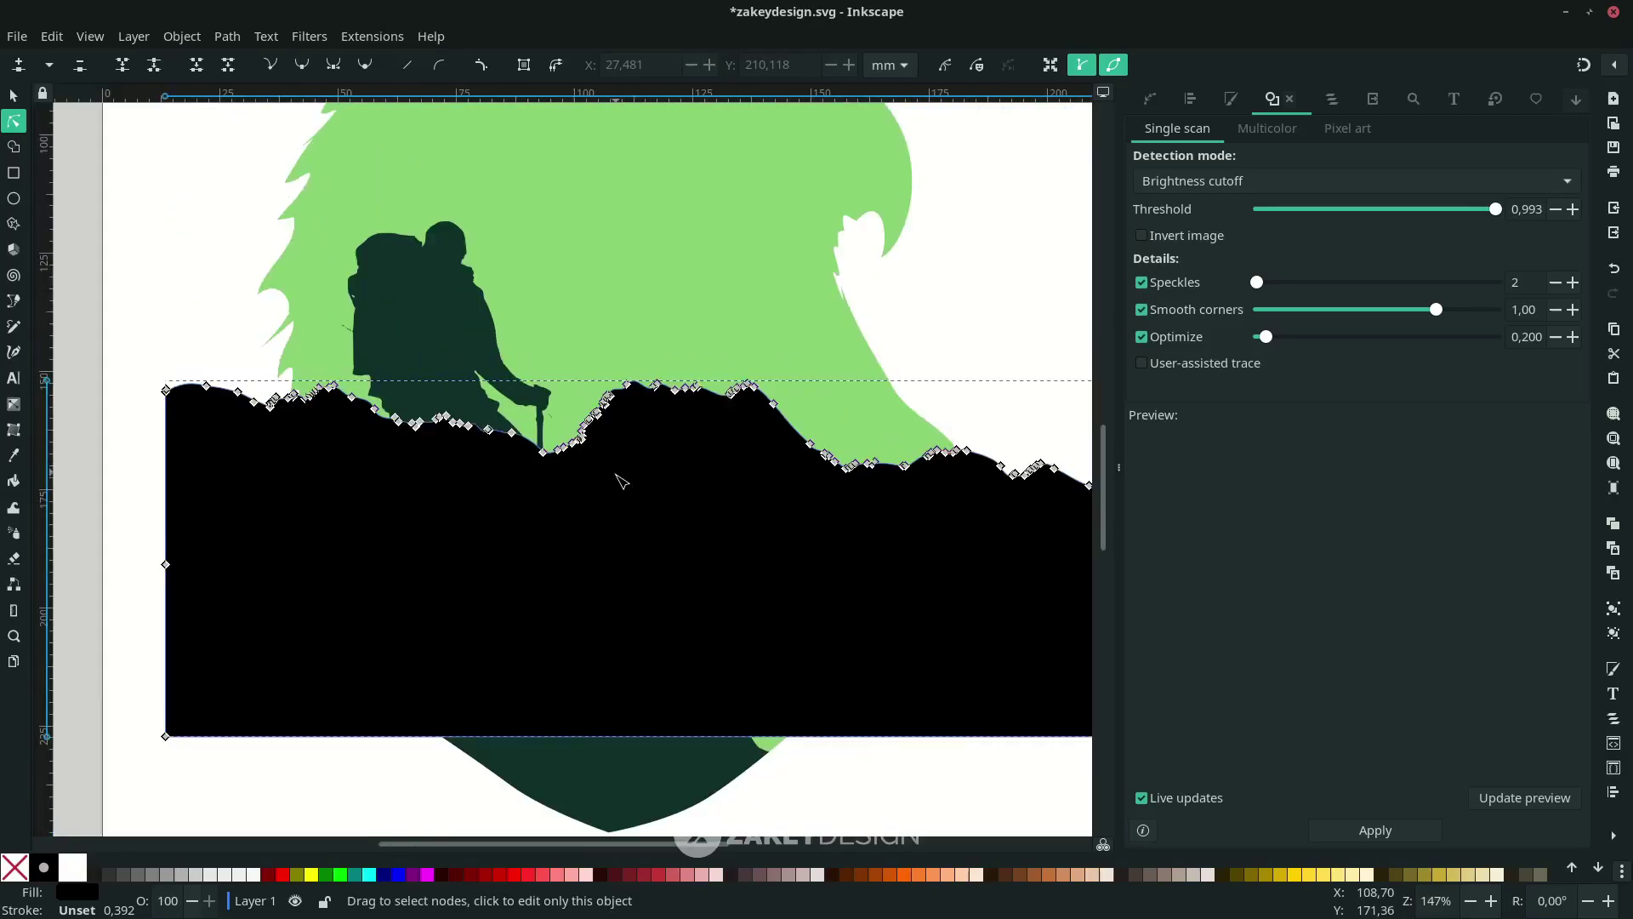
scroll(795, 730, "down", 5)
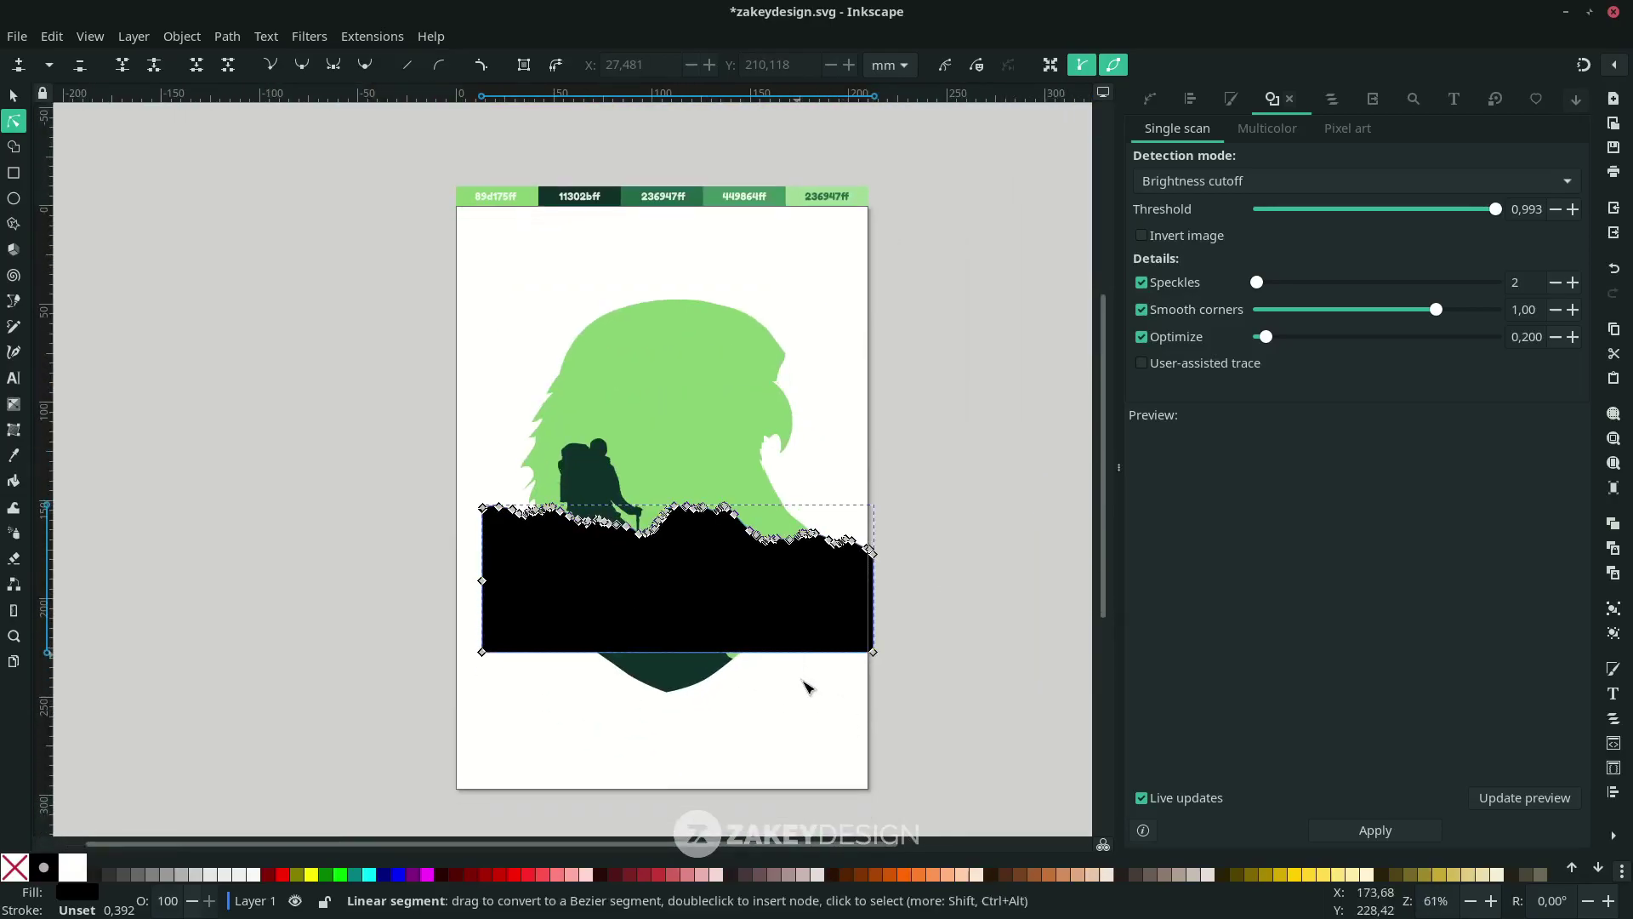
Fill the mountain silhouette with the palette's sampled mid green (#236947)
key("s")
scroll(664, 602, "up", 2)
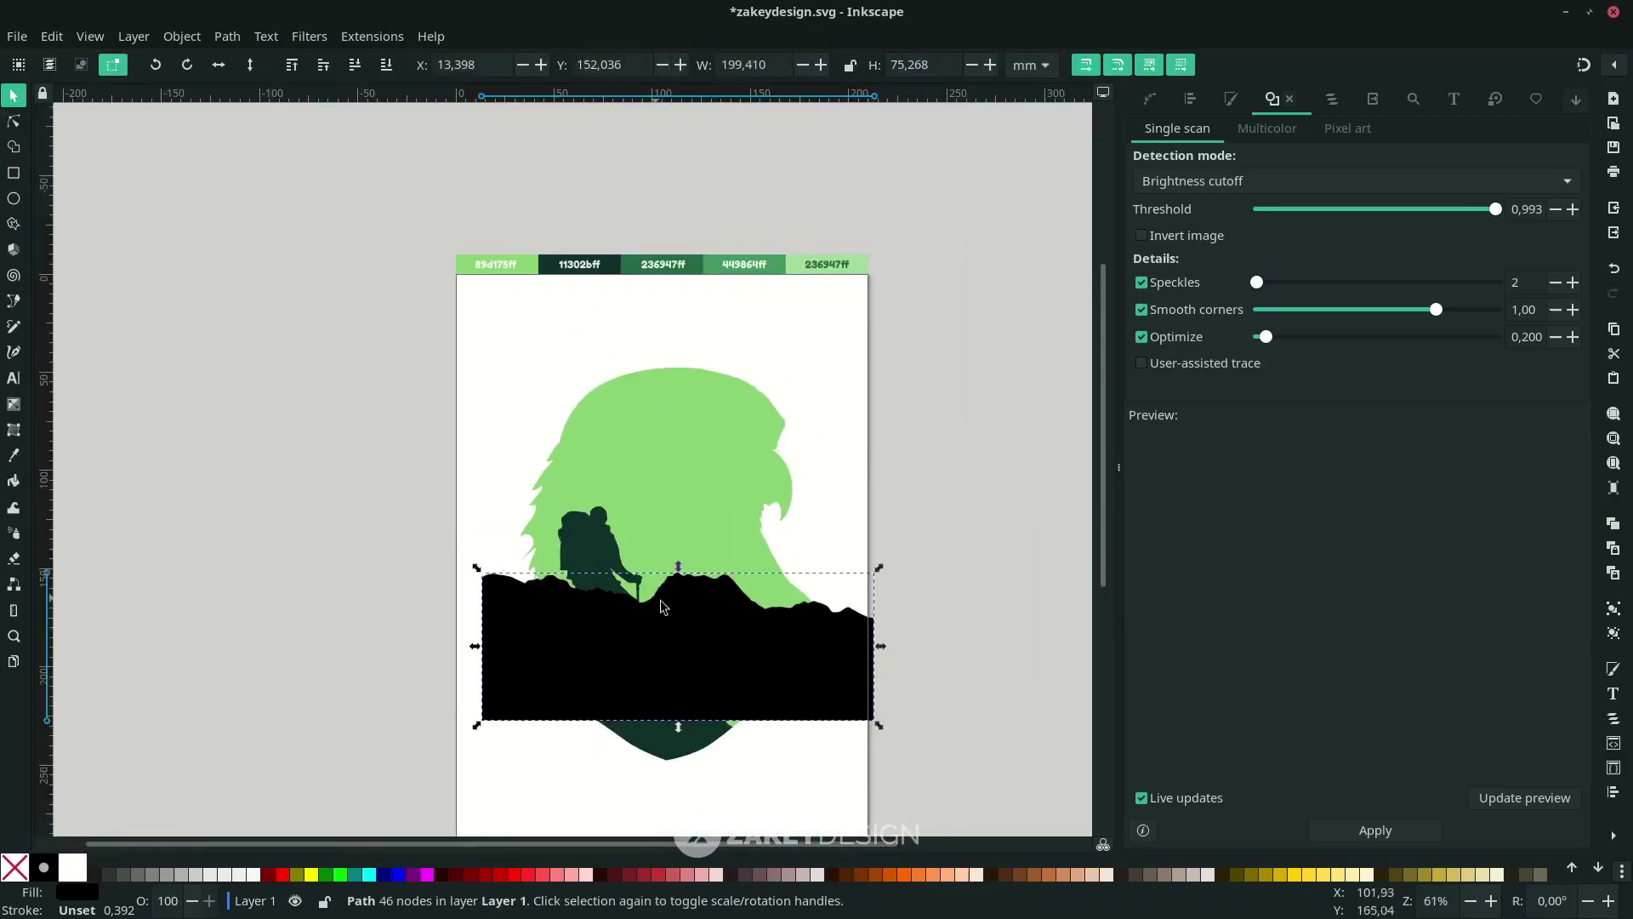
key("d")
left_click(638, 262)
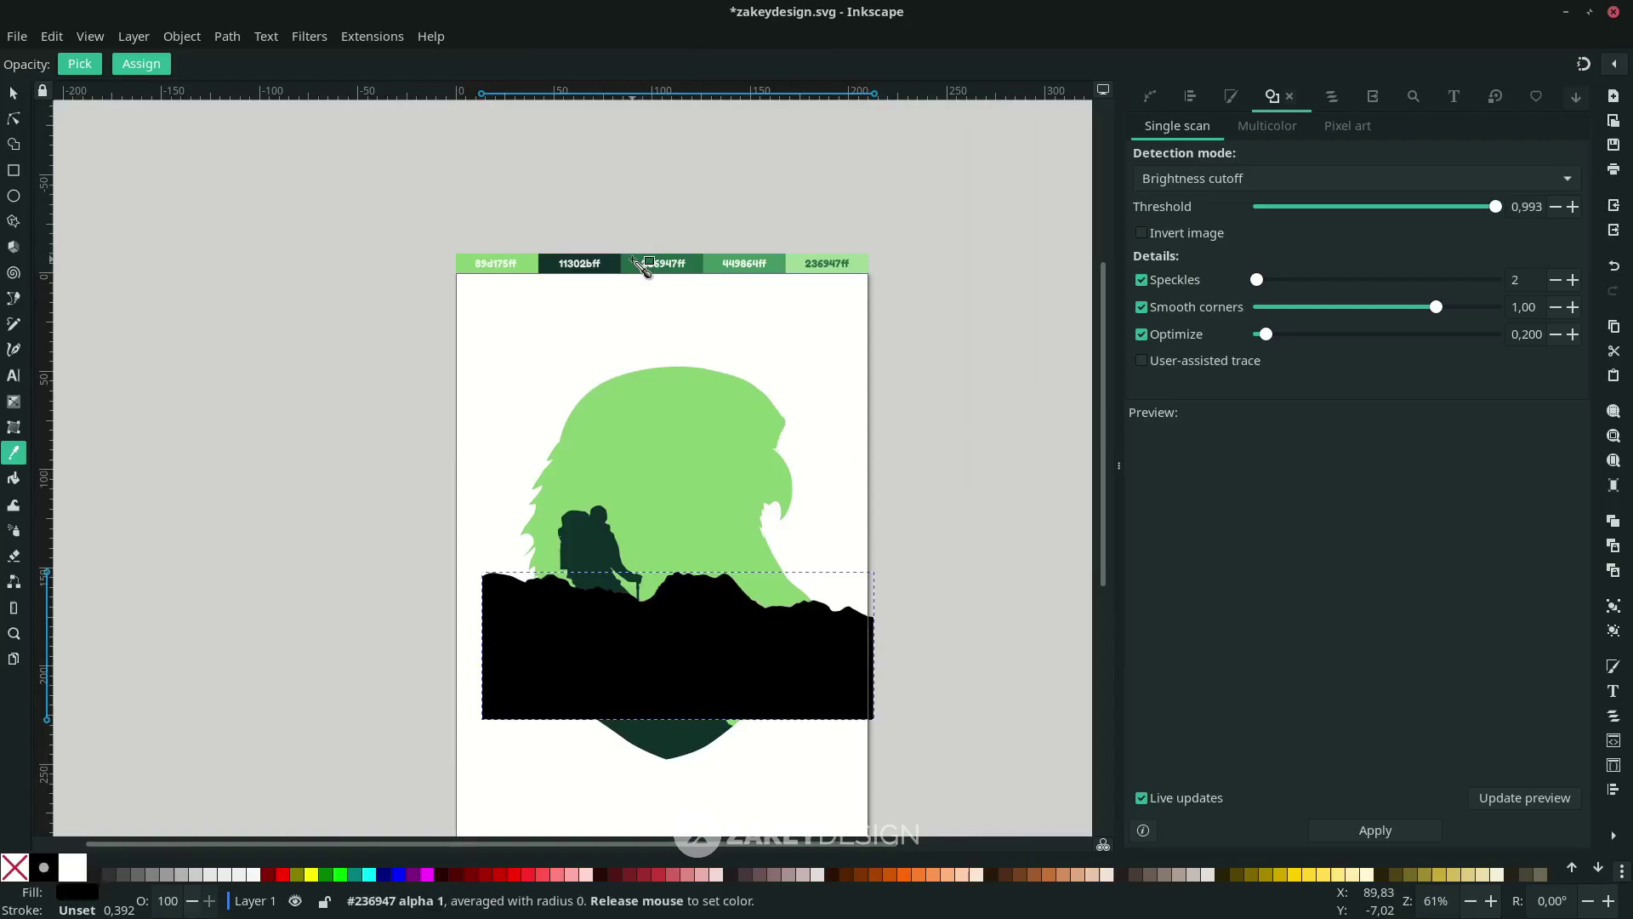
scroll(641, 267, "down", 2)
Enlarge the mountain to about 230 × 87 mm and position it across the eagle's full width at about X 3, Y 146 mm
key("s")
left_click_drag(726, 495, 732, 500)
left_click_drag(682, 439, 687, 427)
Duplicate the eagle shape, raise the copy to the top, and use it to clip the green mountain
left_click(718, 417)
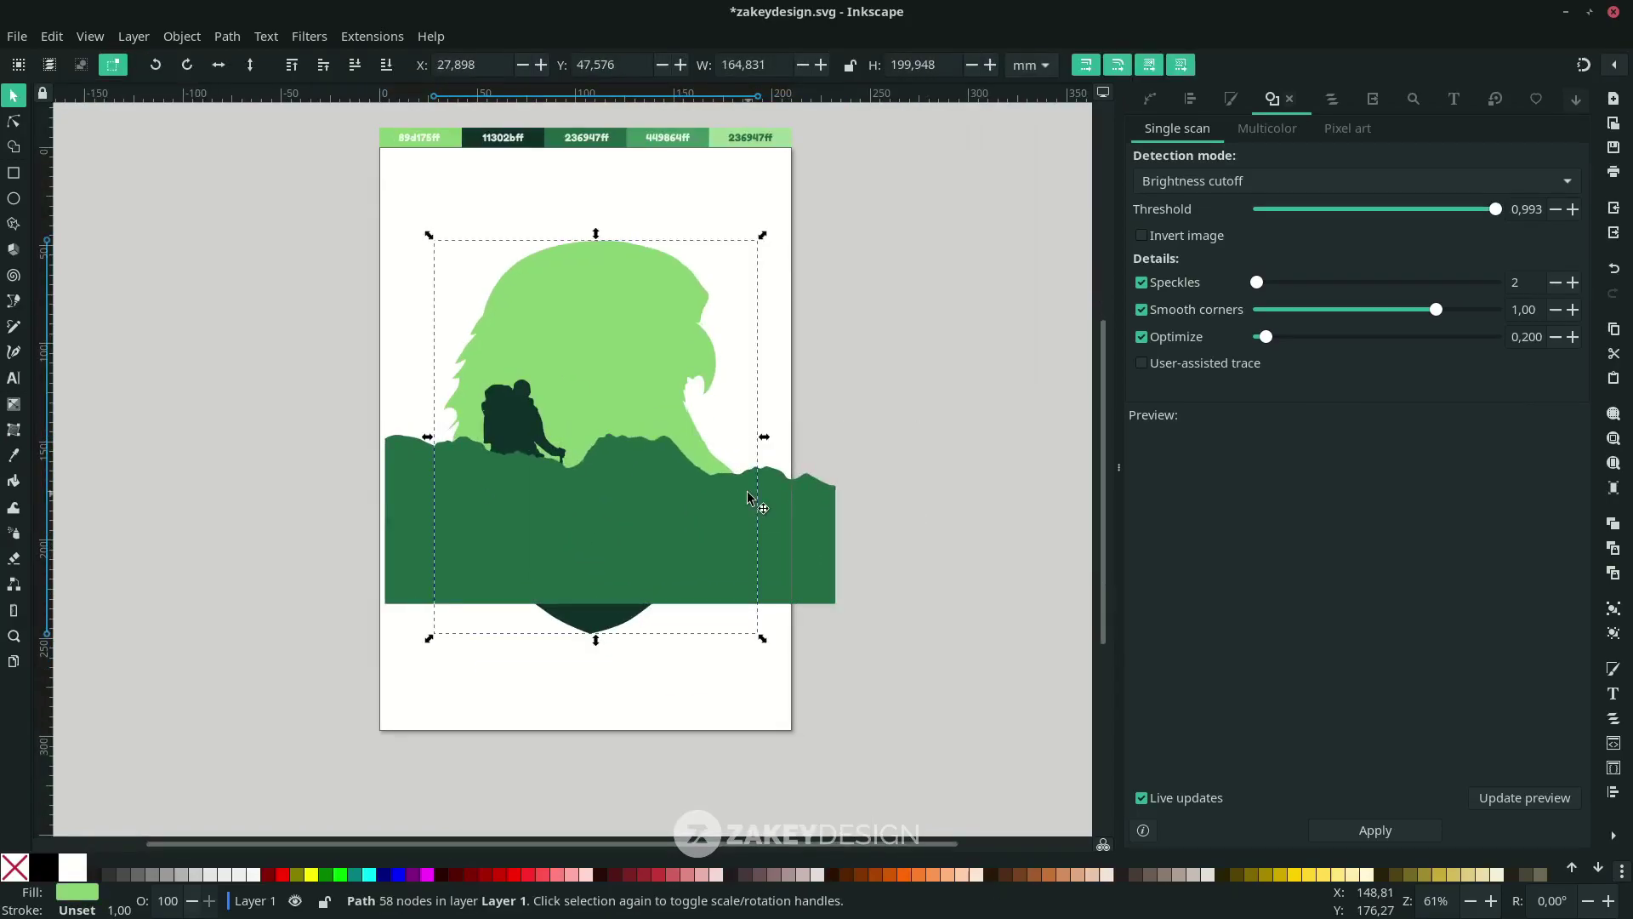
key("3")
scroll(747, 492, "left", 2)
scroll(747, 492, "up", 2)
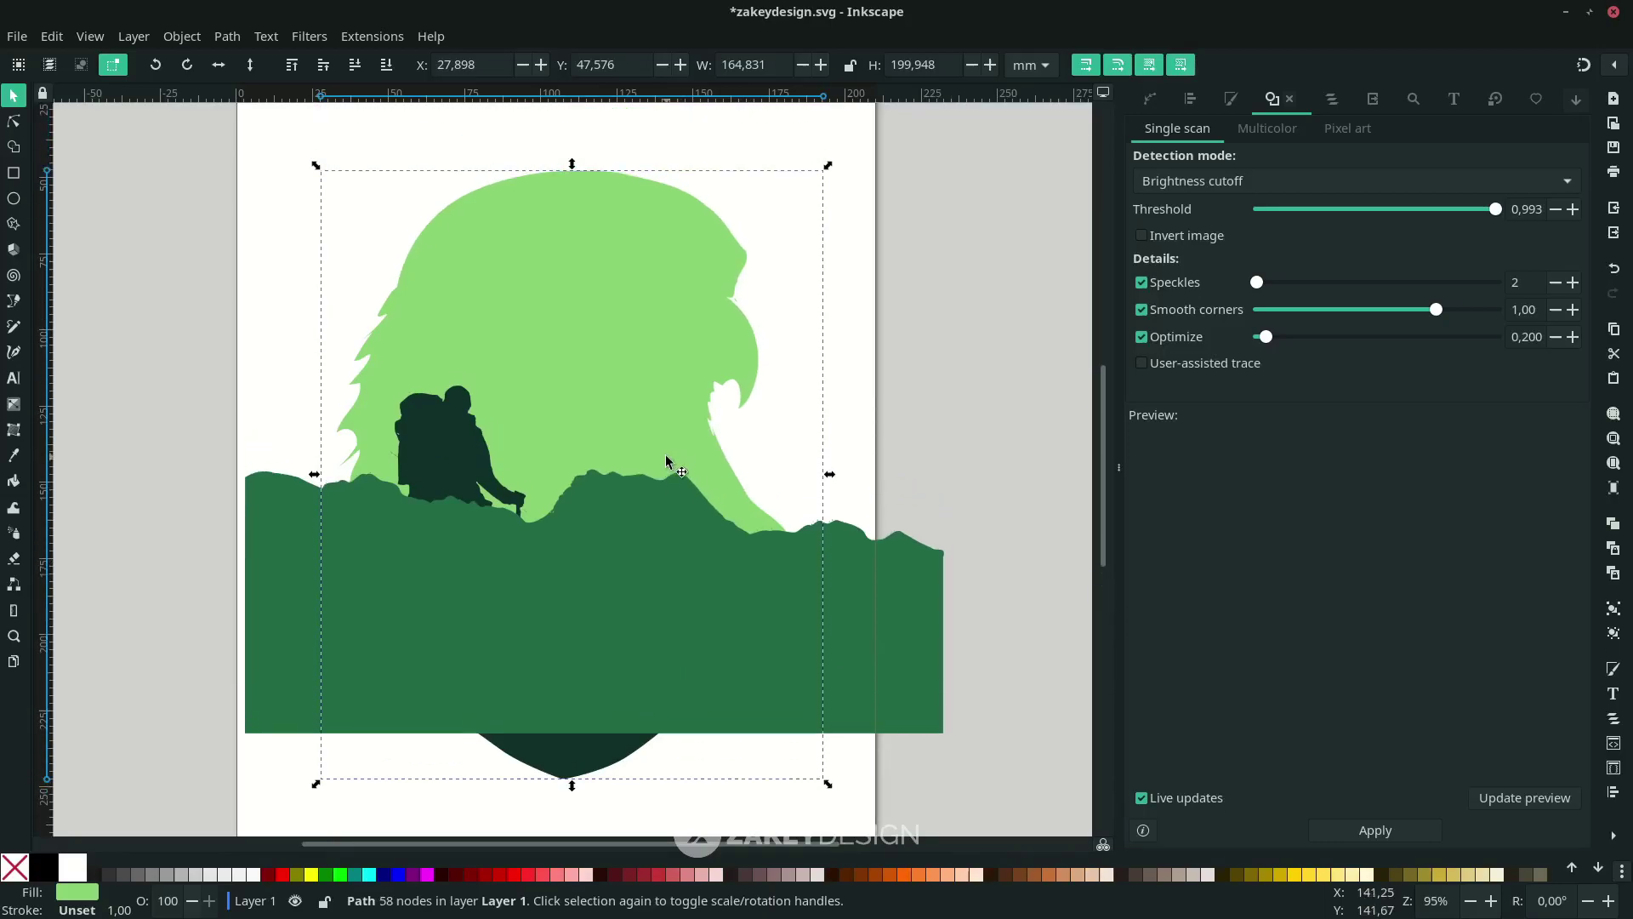
key("ctrl")
key("Home")
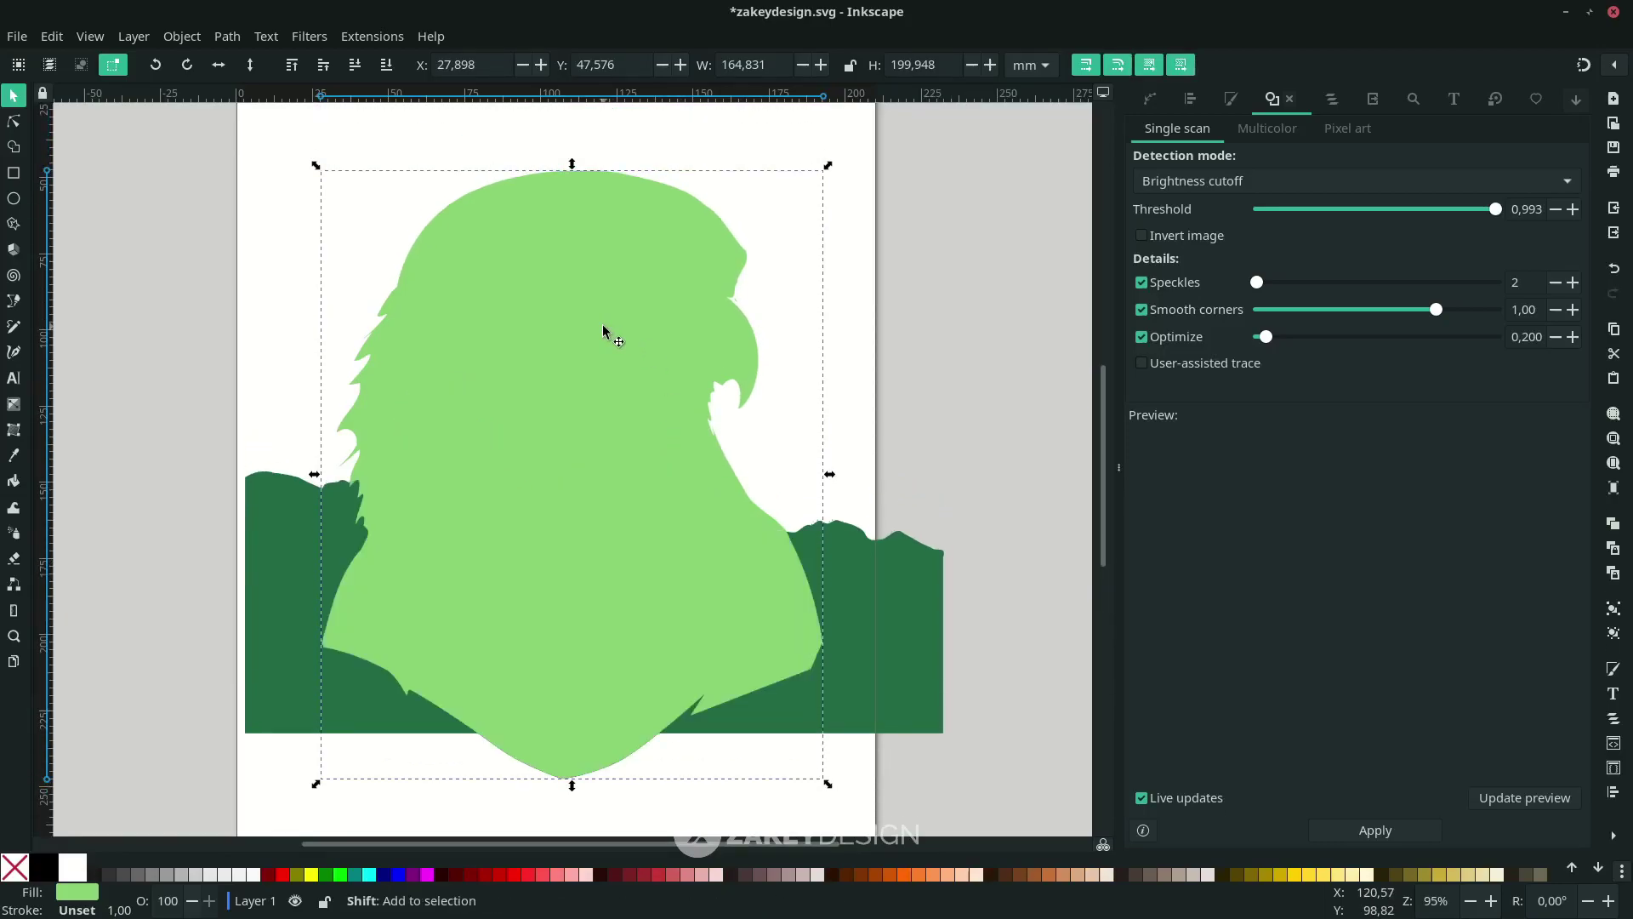
left_click(910, 610, "shift")
right_click(911, 611)
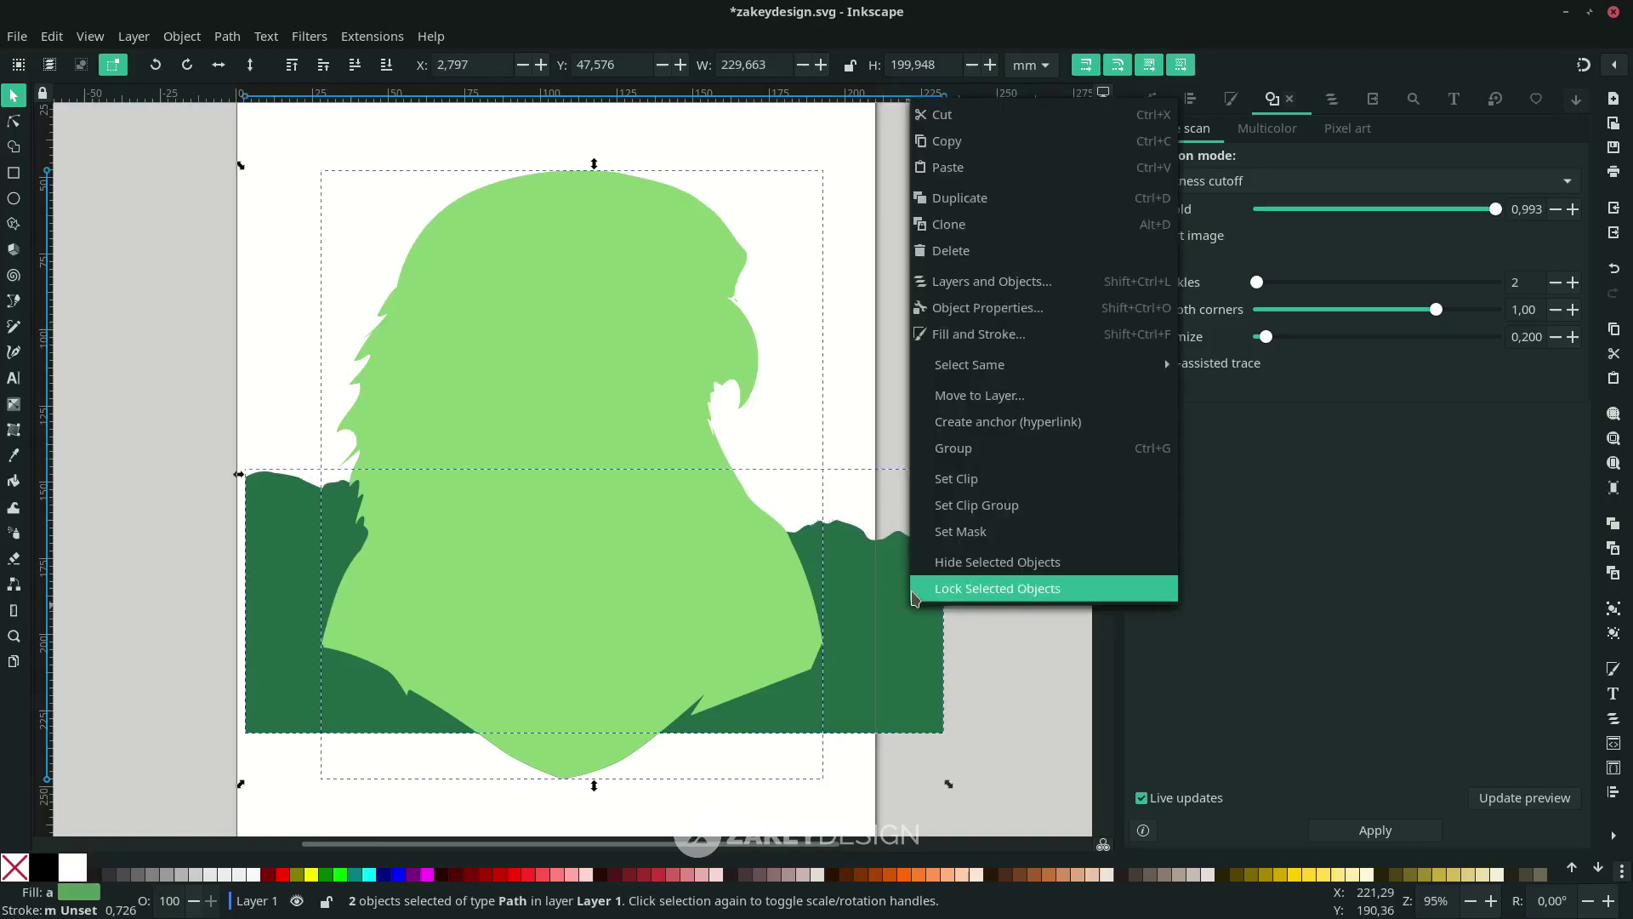
left_click(961, 485)
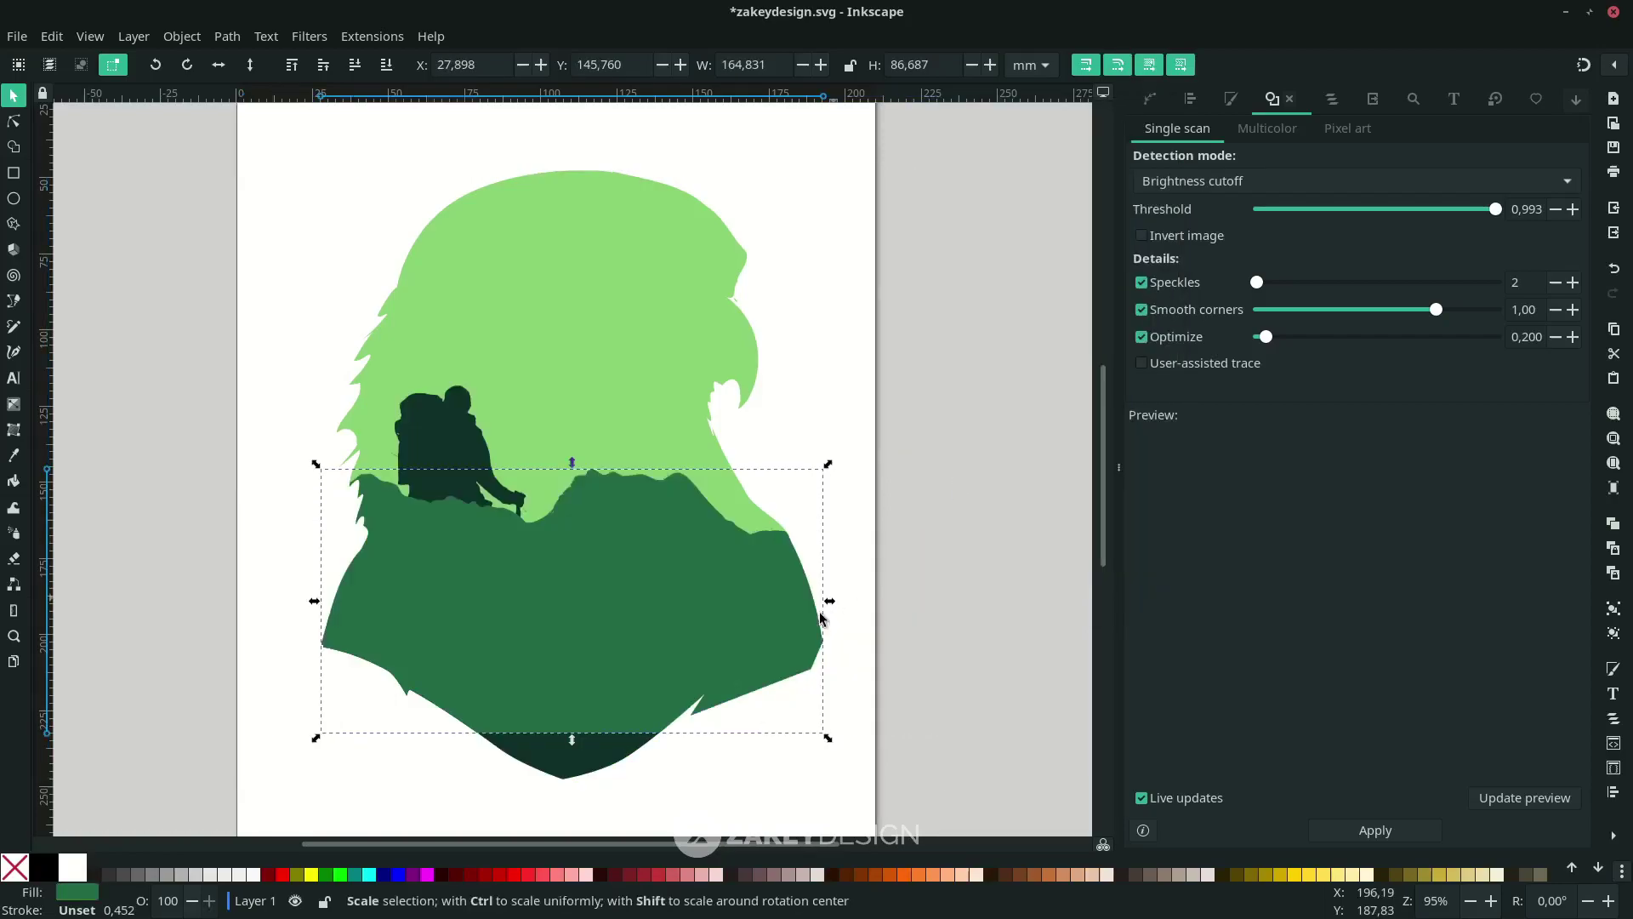
Reorder the clipped mountain so it sits behind the hiker and cliff but in front of the eagle
left_click(356, 65)
left_click(356, 65)
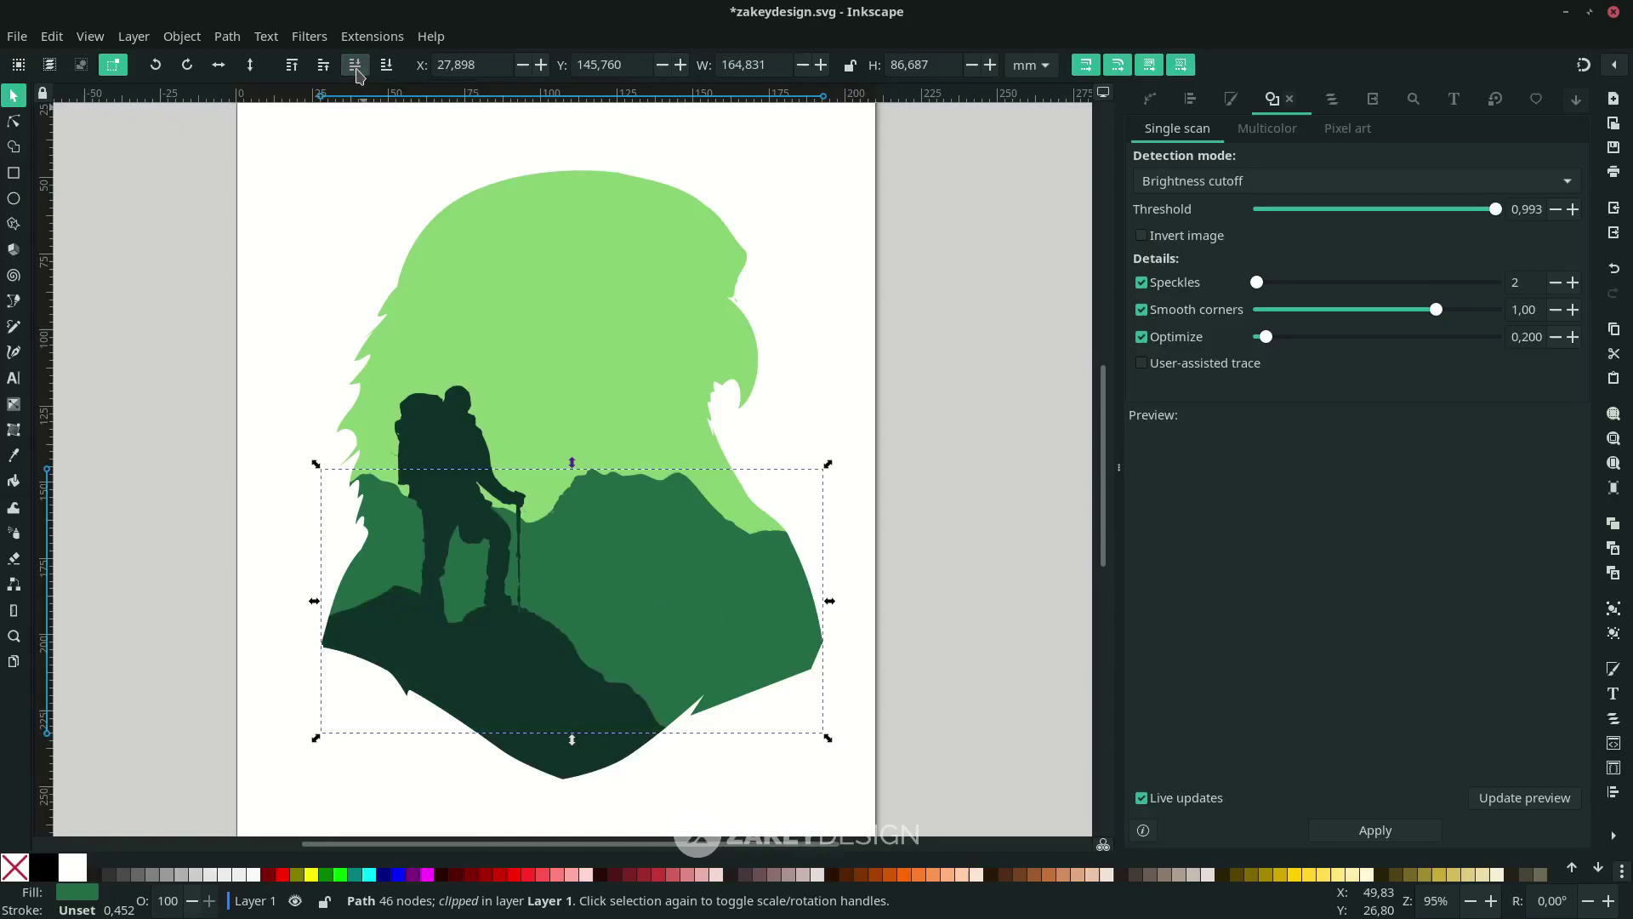
left_click(356, 66)
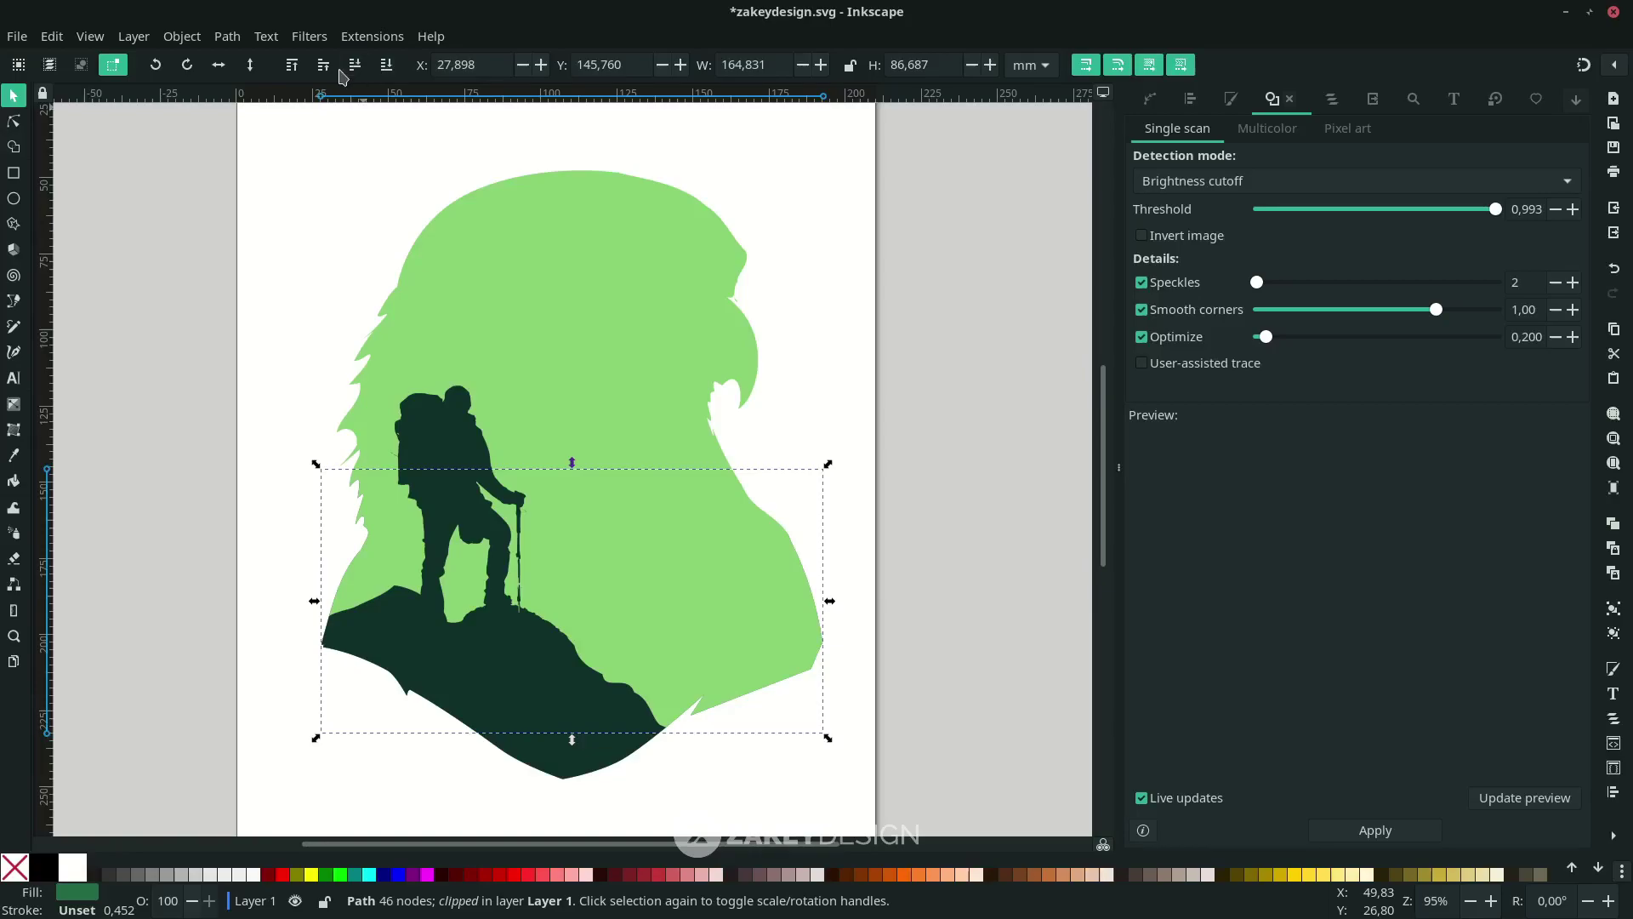
left_click(324, 66)
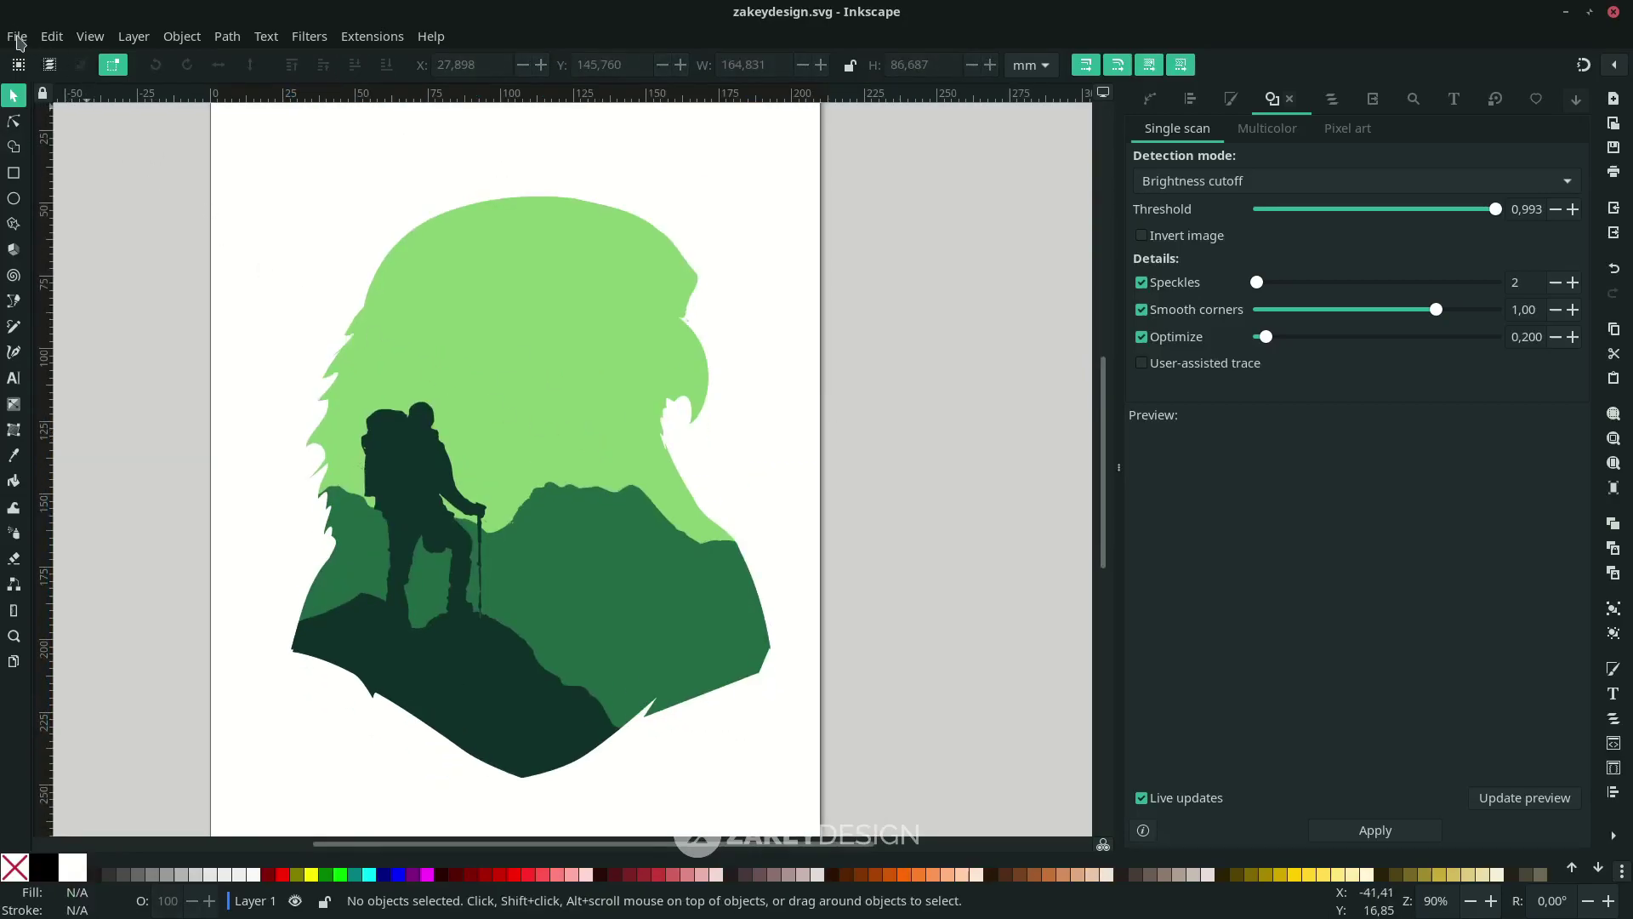
Import pngfind.com-castle-tower-png-1292311.png as a linked image, keeping the DPI from the file
left_click(17, 38)
left_click(76, 308)
left_click(627, 273)
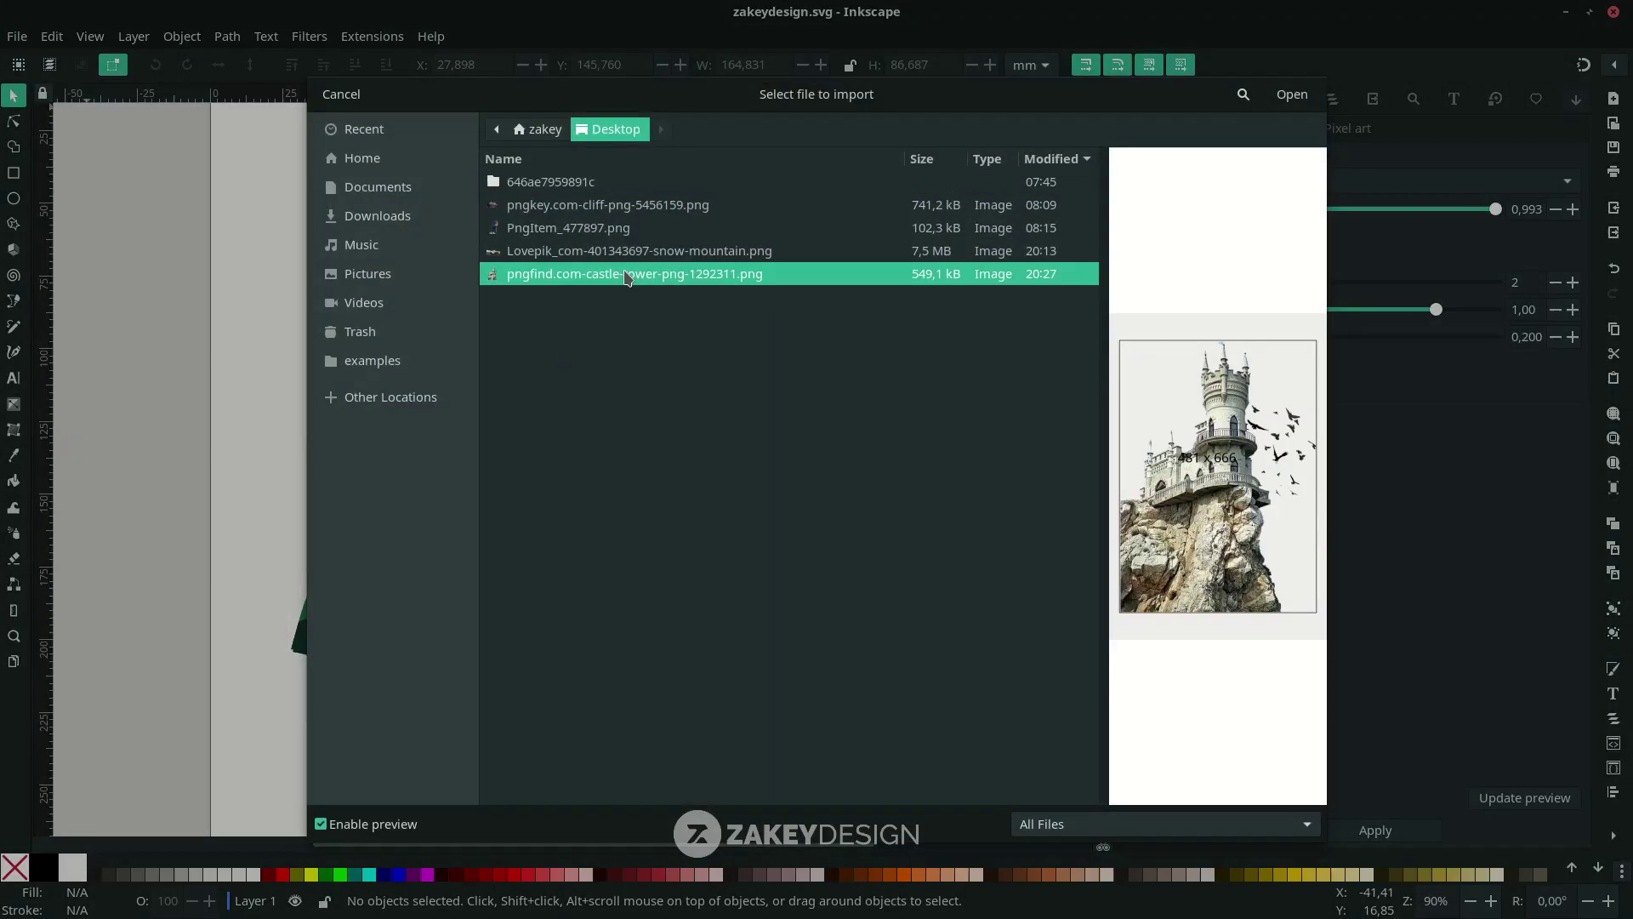
double_click(627, 273)
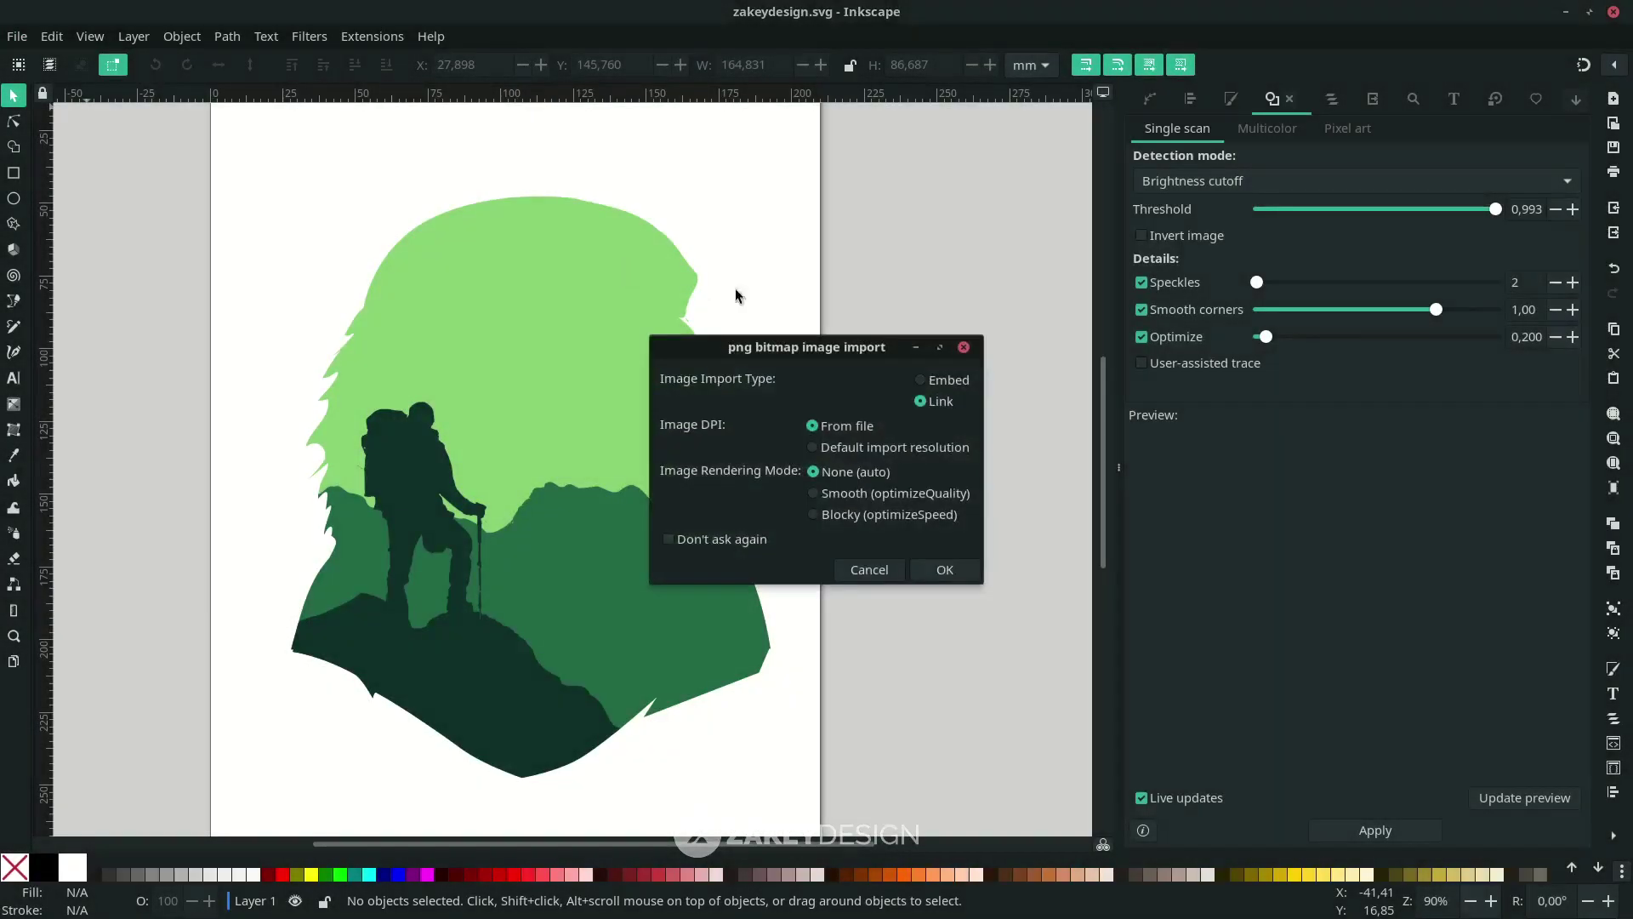
left_click(944, 570)
Trace the castle image by brightness cutoff at threshold 0.993, then separate the tracing and delete the original image
left_click_drag(1495, 209, 1503, 218)
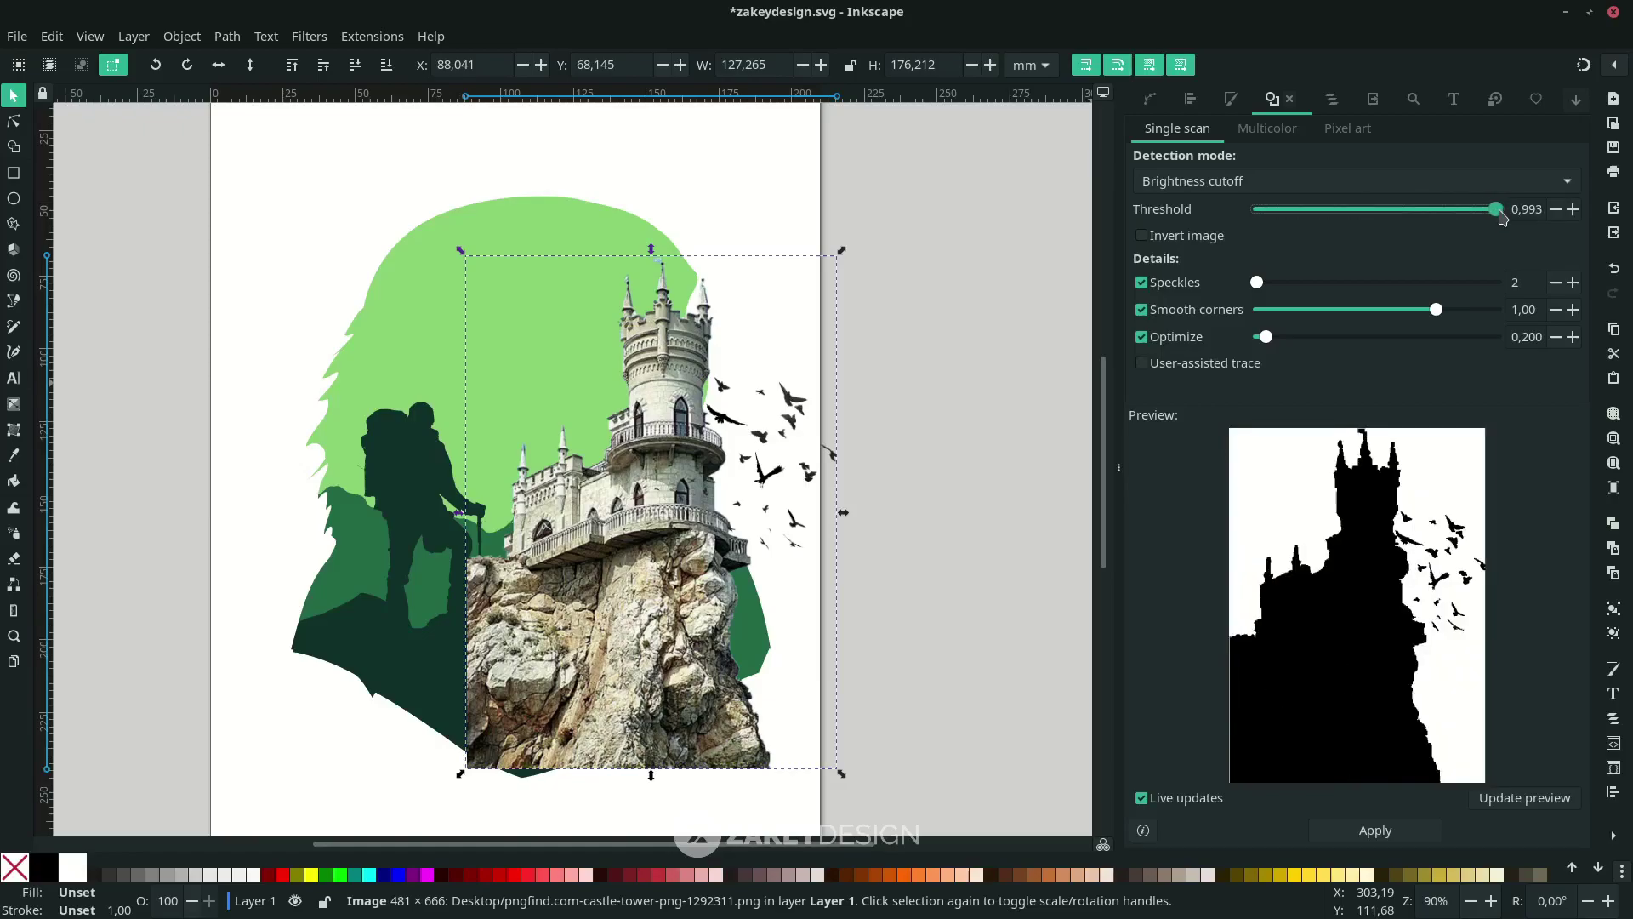
left_click(1376, 831)
left_click_drag(705, 614, 1016, 601)
left_click(701, 577)
key("Delete")
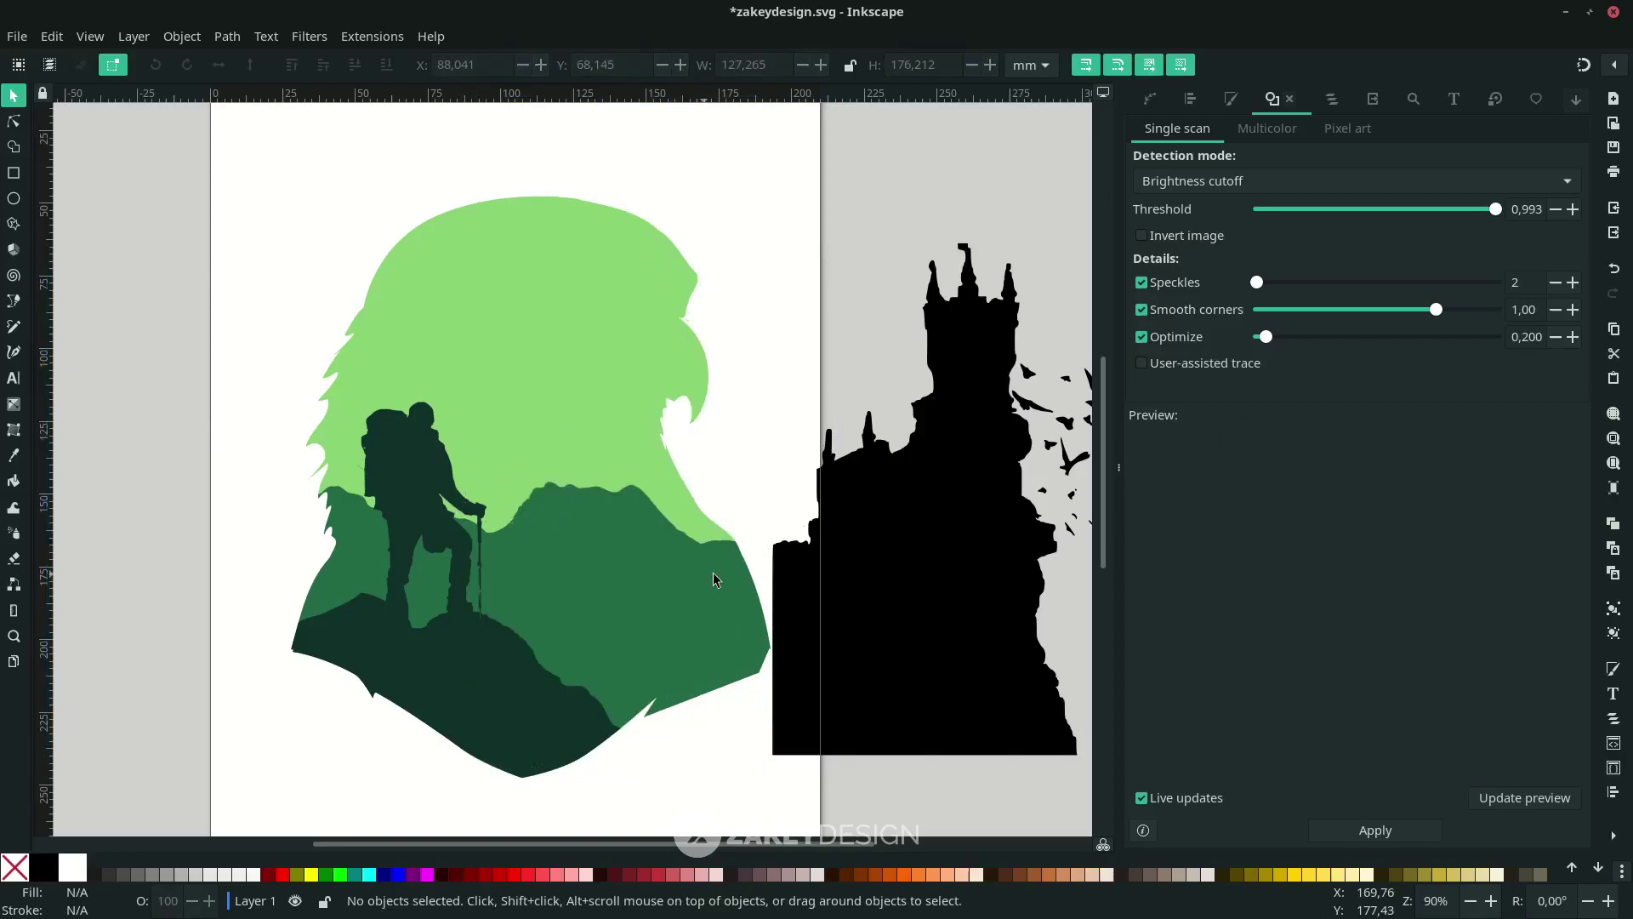
Shrink the castle silhouette to about 95 × 132 mm and mirror it horizontally over the eagle at about X 50, Y 67 mm
left_click_drag(793, 578, 529, 547)
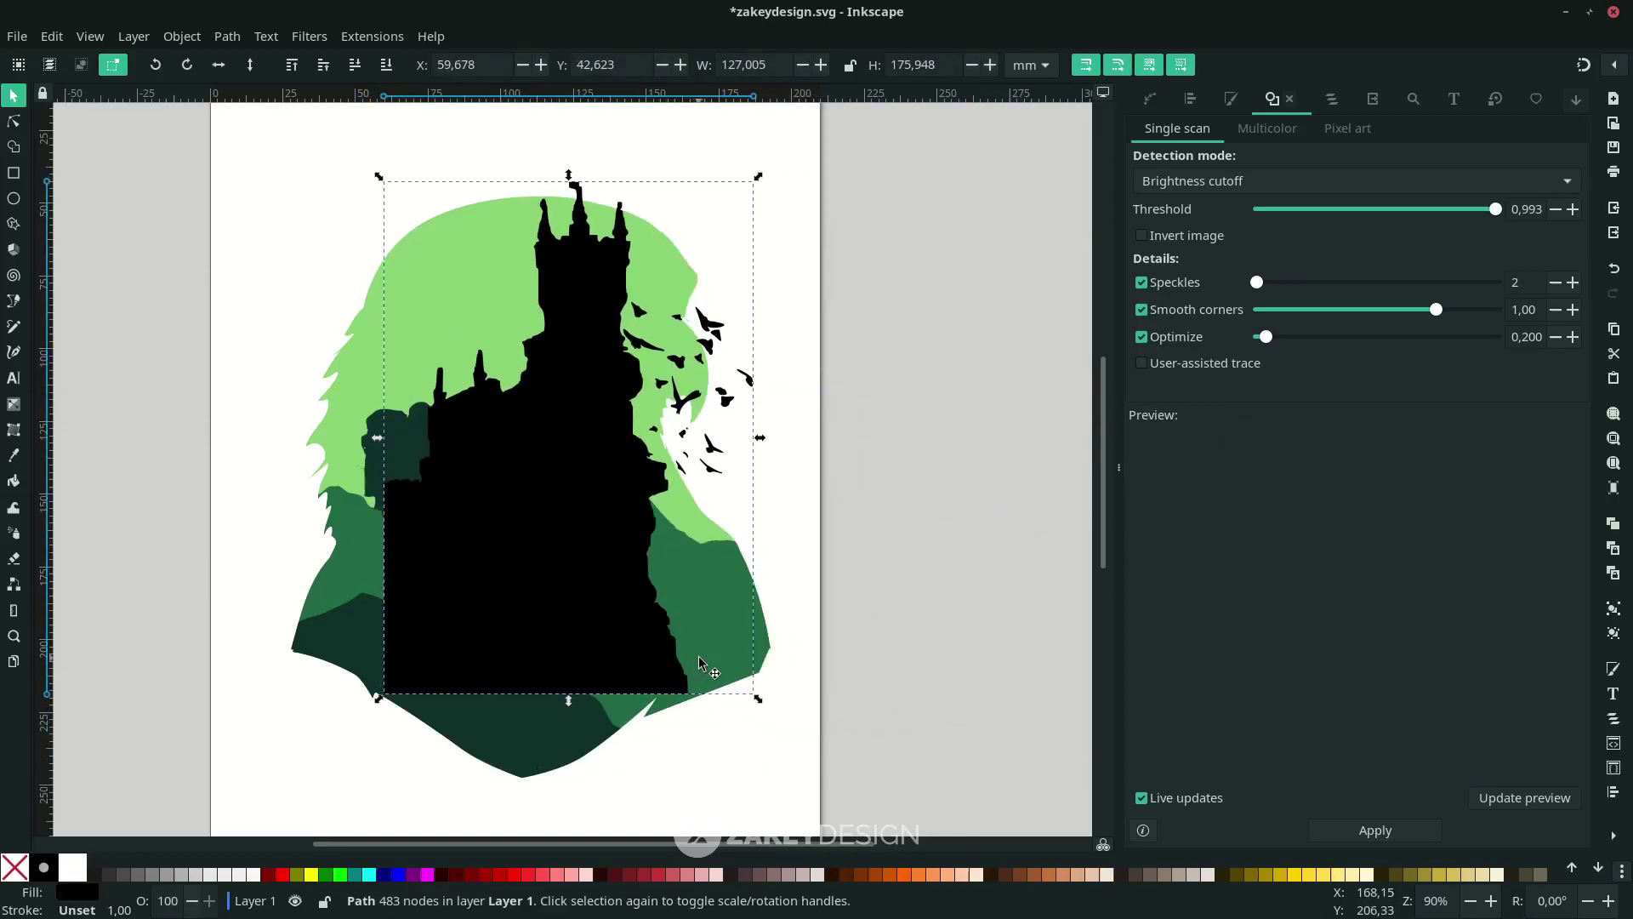
left_click_drag(762, 708, 717, 651)
left_click_drag(530, 478, 517, 479)
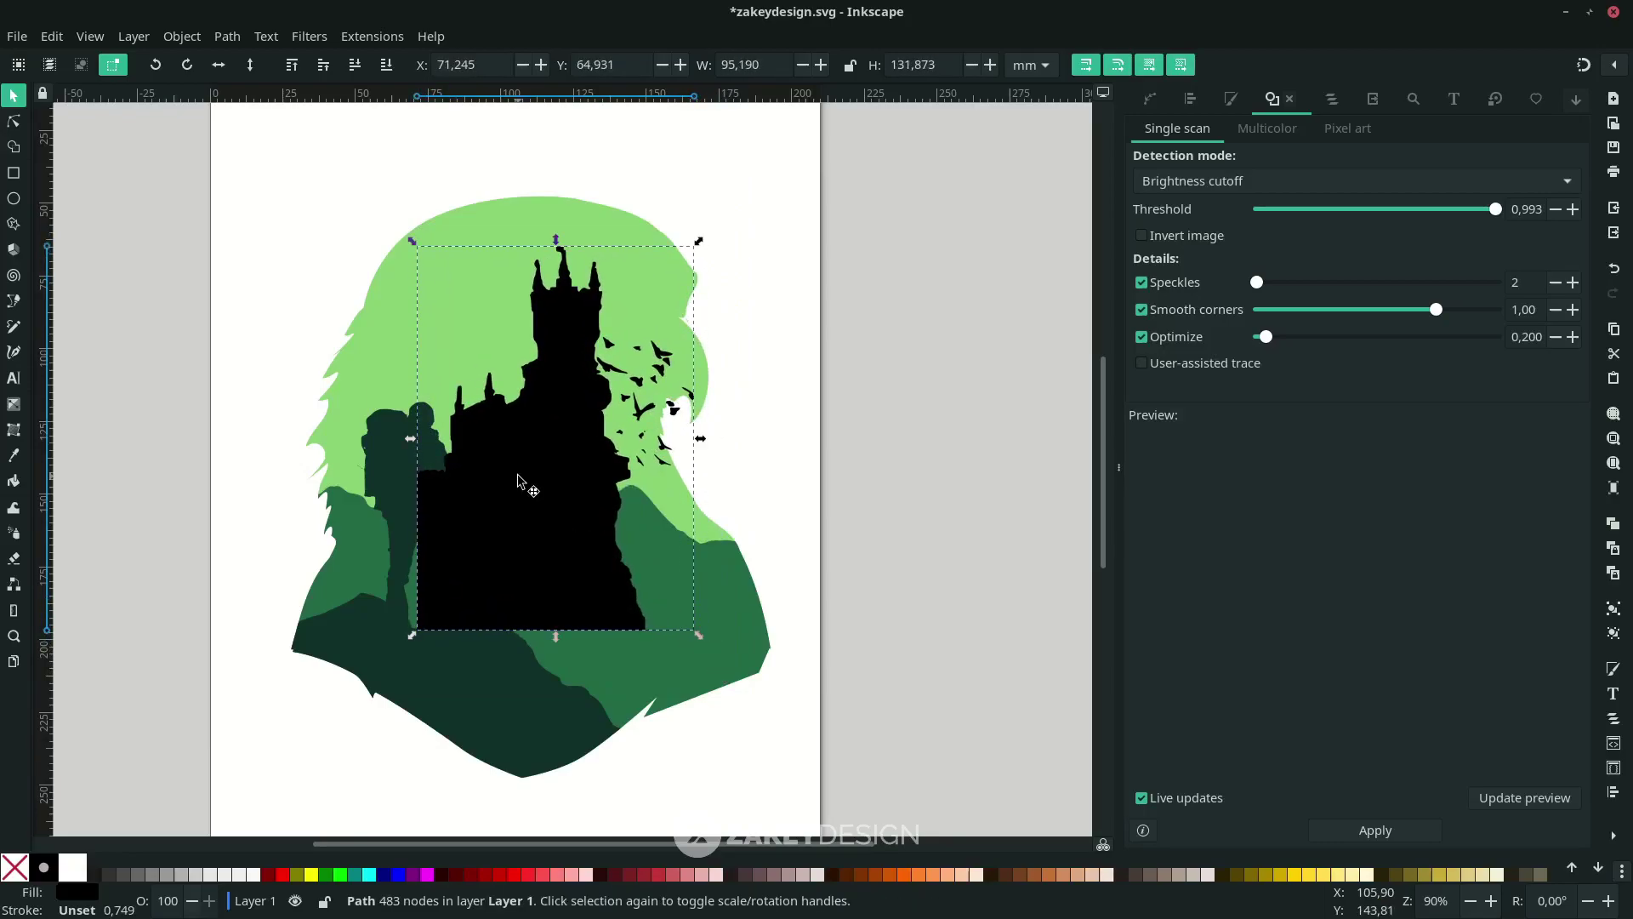
key("h")
mouse_move(547, 485)
left_mouse_down()
mouse_move(498, 485)
mouse_move(561, 485)
mouse_move(480, 490)
mouse_move(502, 490)
left_mouse_up()
Fill the castle silhouette with the green #449864 sampled from the palette
scroll(502, 489, "up", 1)
scroll(533, 539, "up", 4)
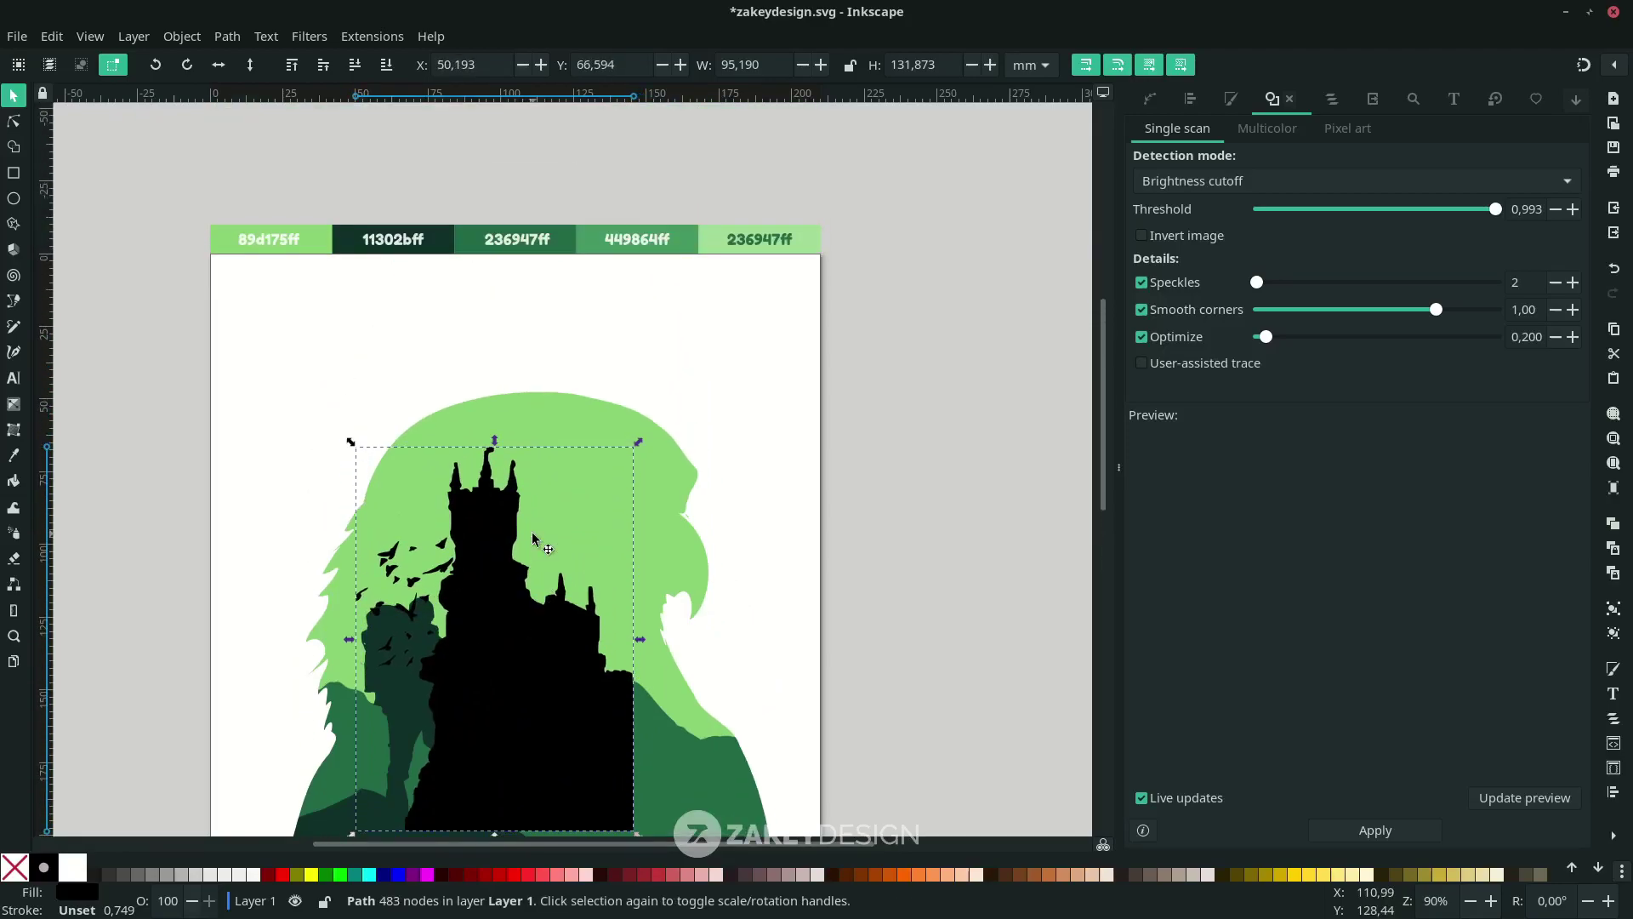
key("d")
scroll(596, 340, "down", 1)
left_click(599, 215)
scroll(538, 515, "down", 3)
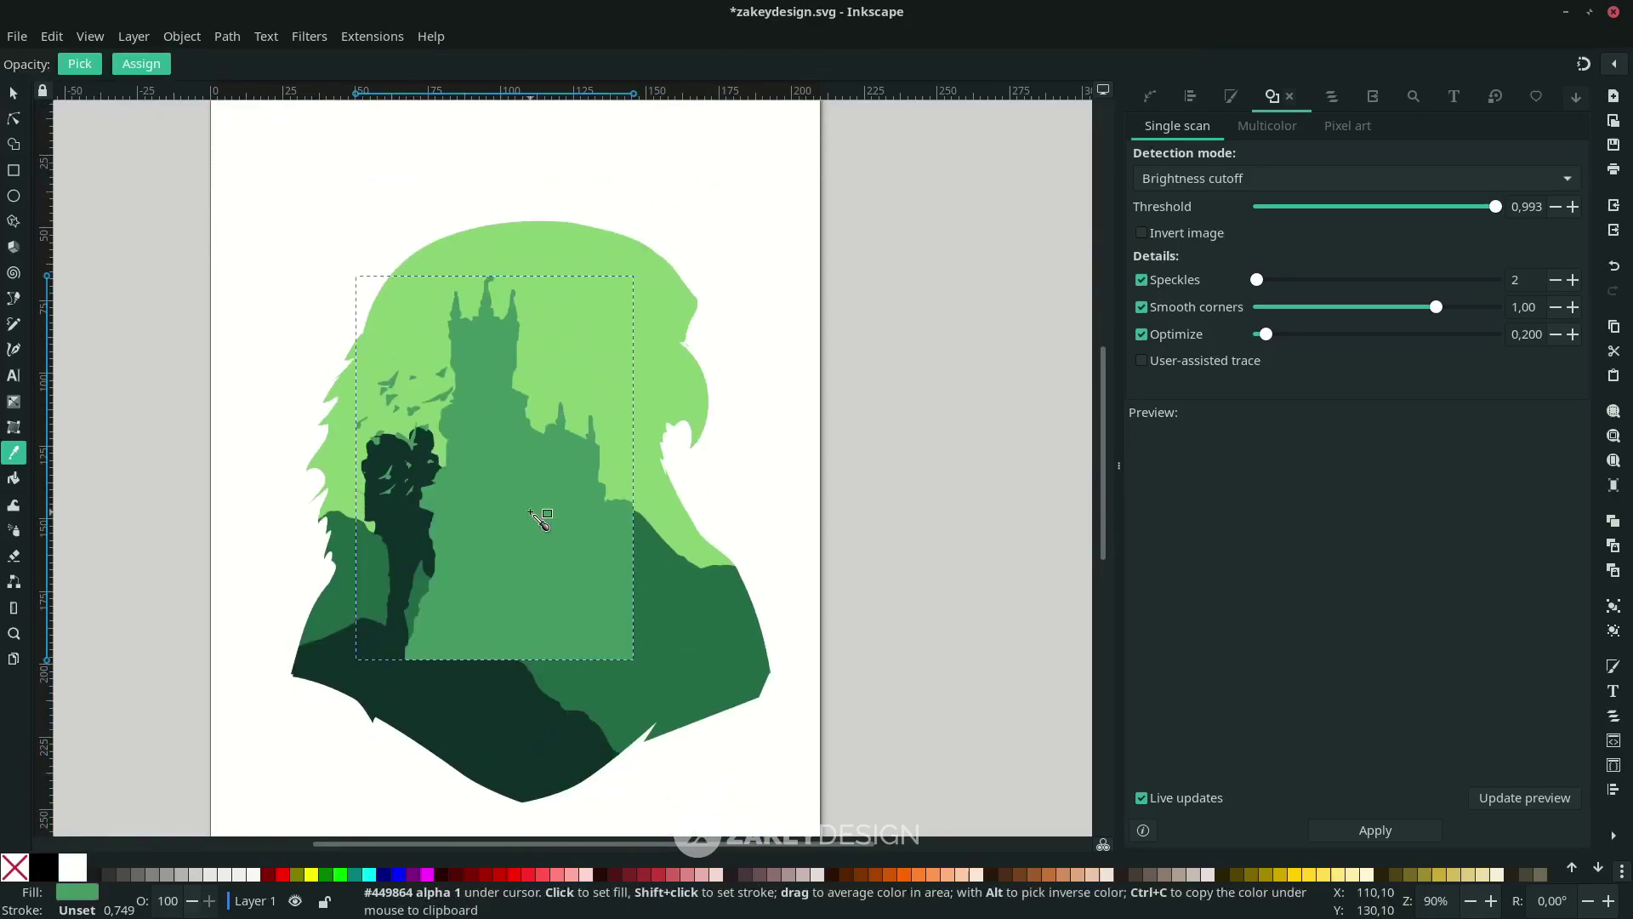
scroll(540, 517, "up", 1)
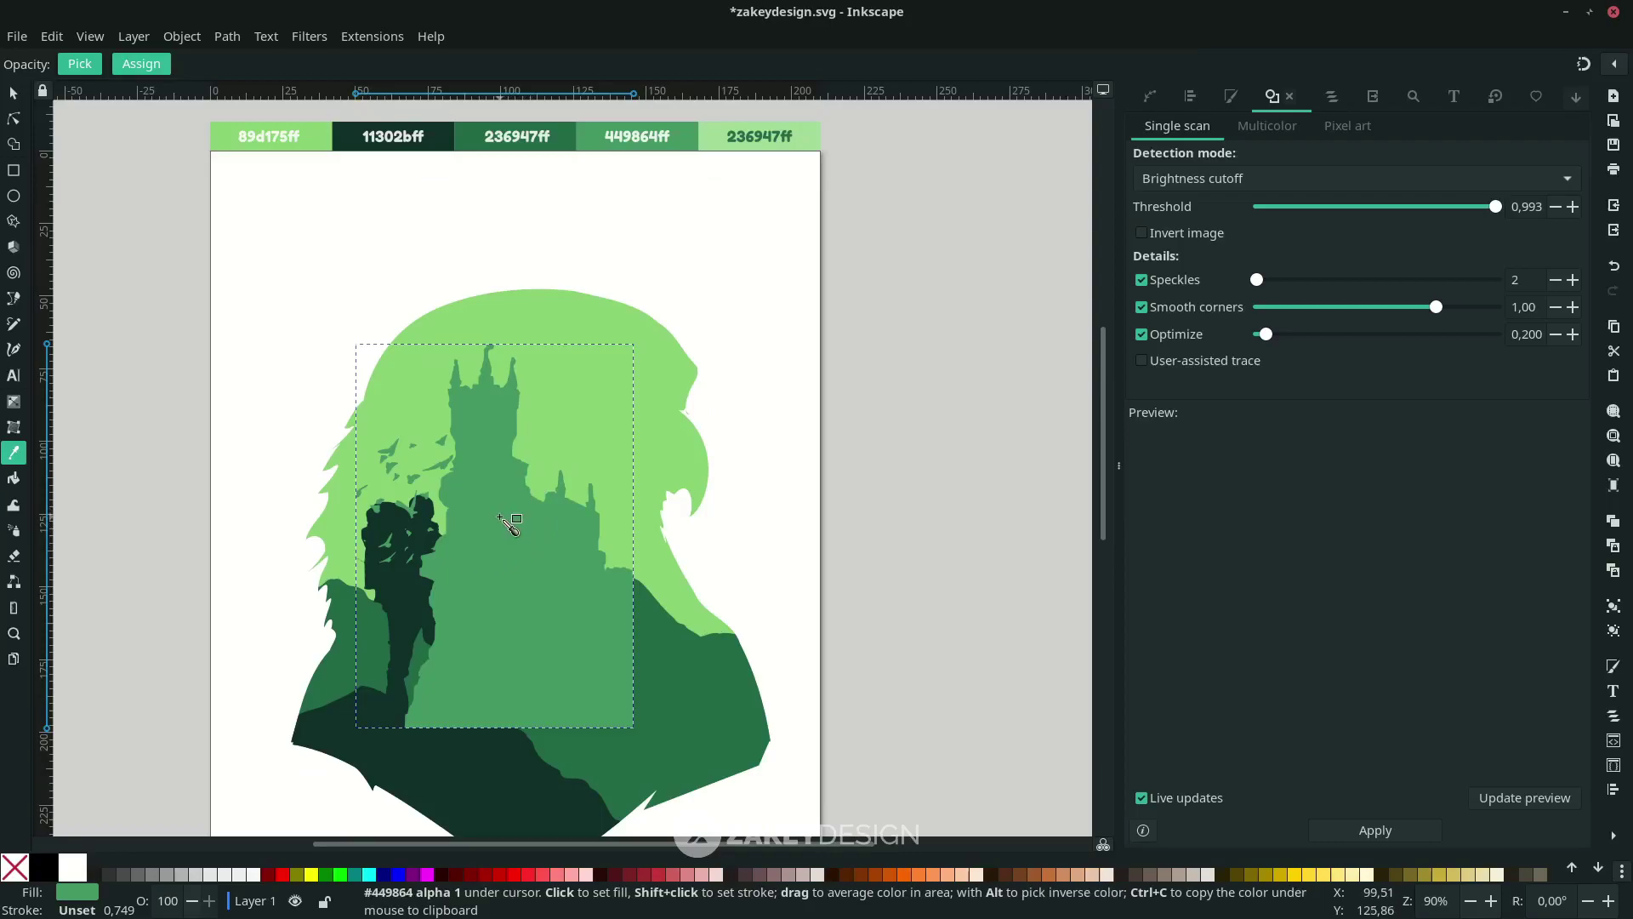
Lower the castle behind the hiker, cliff and mountain, and shrink it to about 78 × 109 mm
left_click(13, 92)
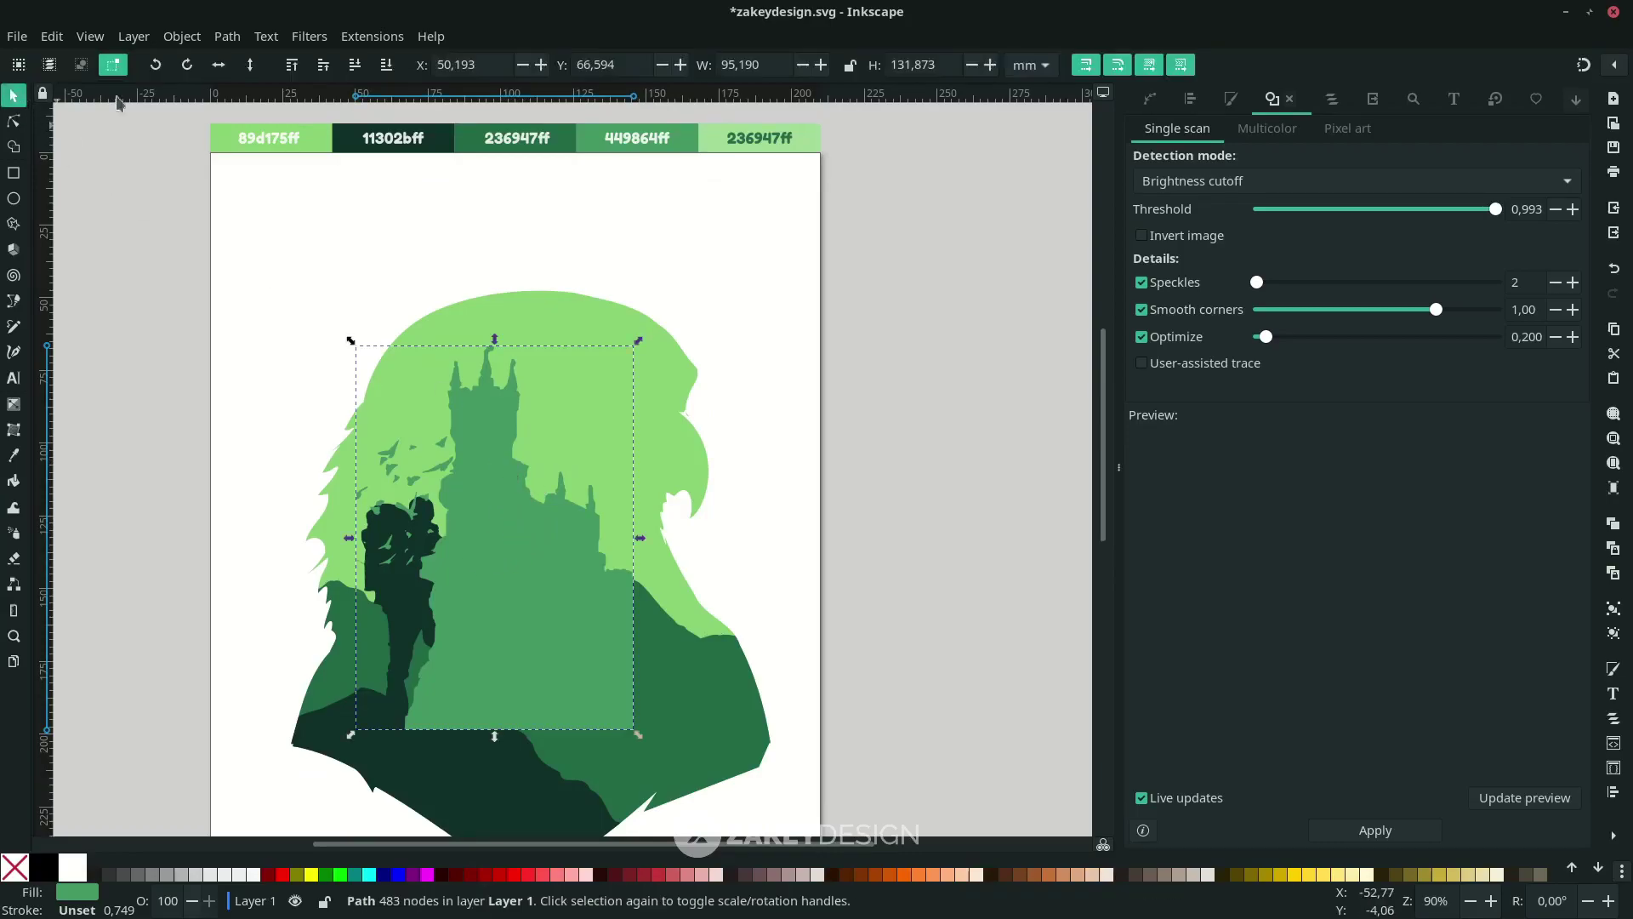
left_click(357, 72)
left_click(356, 70)
left_click_drag(512, 504, 514, 509)
left_click_drag(352, 347, 375, 382)
Add nodes to the castle's straight-cut base and pull them outward into a slope running past the eagle's chest, about 126 × 118 mm overall
scroll(374, 382, "up", 2)
left_click_drag(611, 538, 634, 383)
scroll(608, 470, "up", 3)
scroll(634, 382, "up", 3)
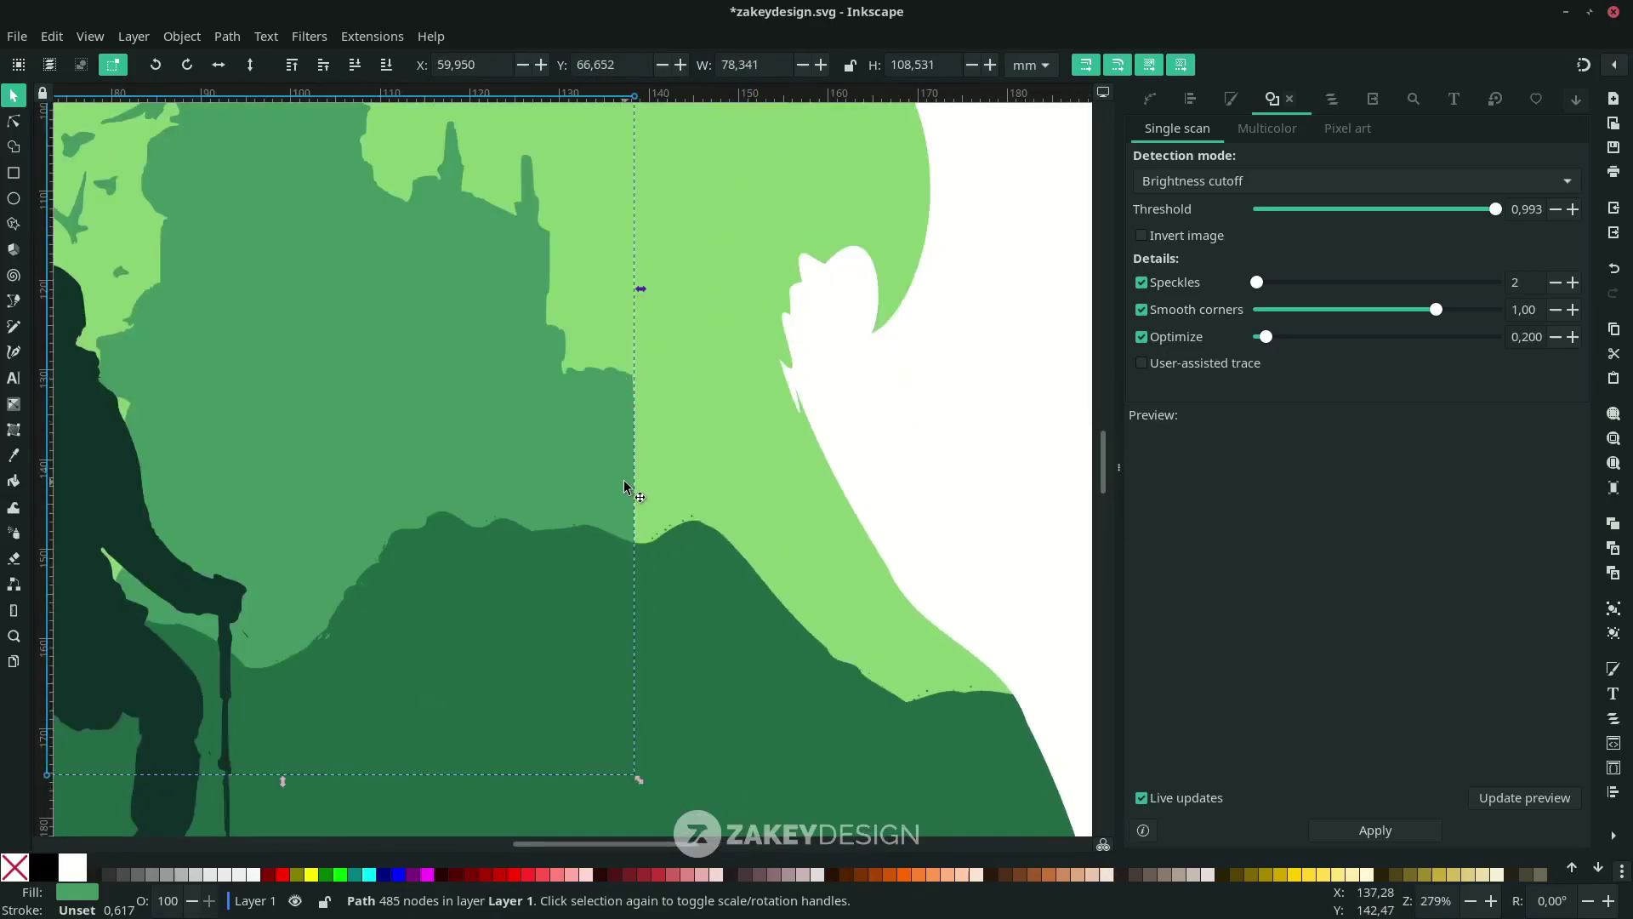
key("z")
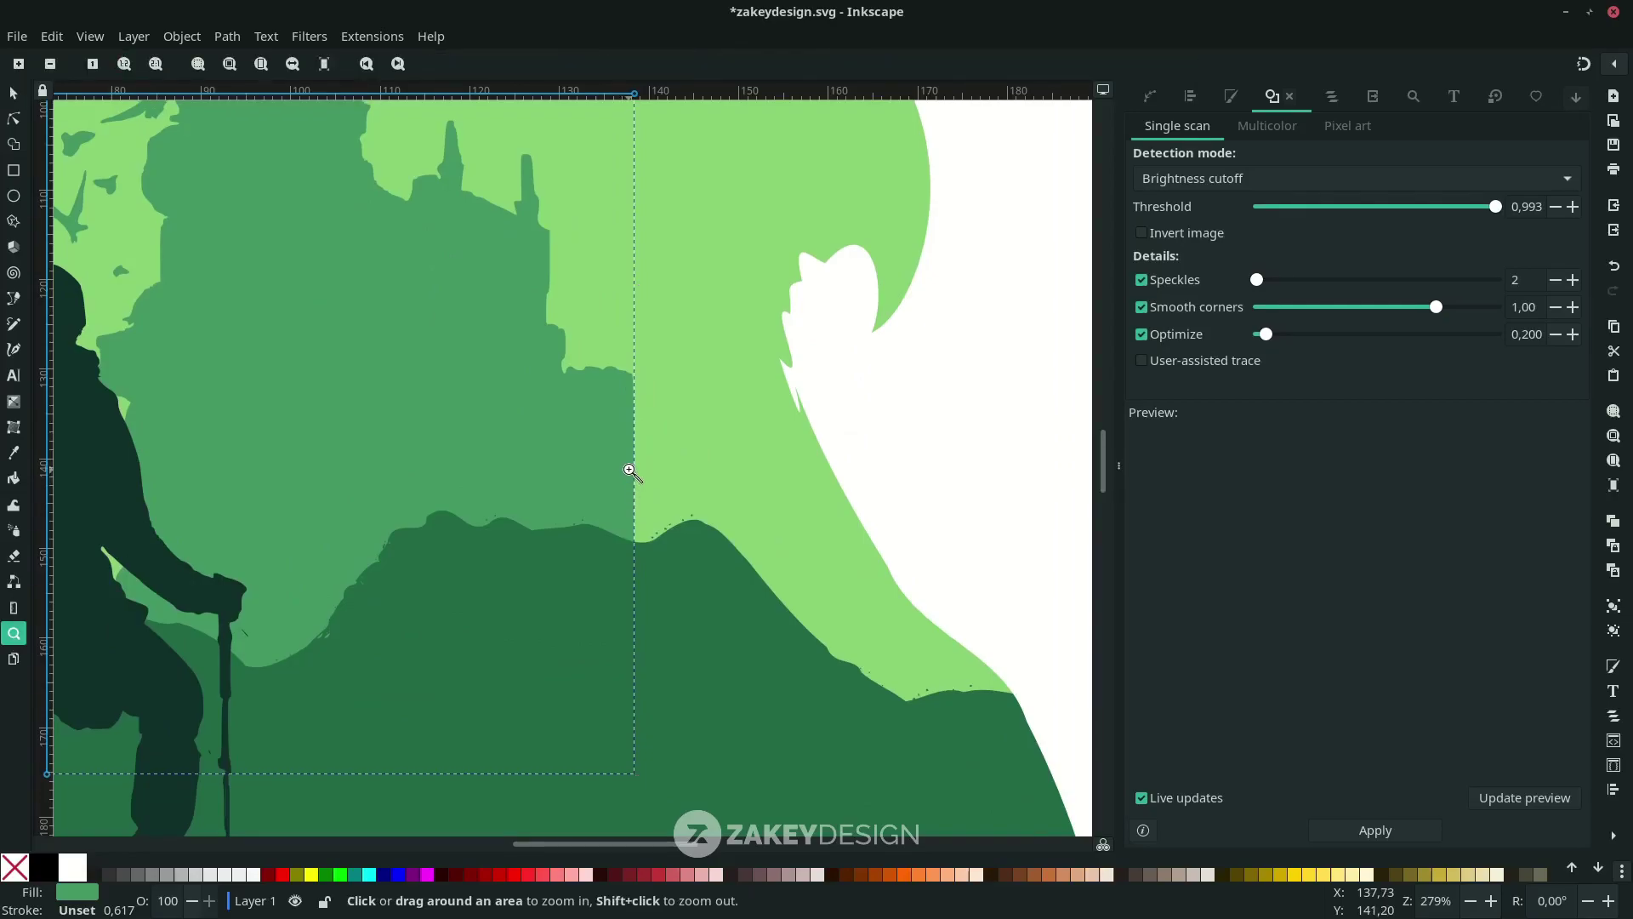
key("n")
left_click_drag(636, 376, 862, 645)
left_click_drag(839, 467, 795, 366)
left_click_drag(841, 466, 1046, 686)
left_click_drag(636, 578, 796, 814)
scroll(842, 561, "down", 4)
scroll(689, 510, "down", 3)
key("Escape")
key("Escape")
Duplicate the eagle shape, raise the copy to the top, and use it to clip the castle silhouette
scroll(698, 357, "up", 2)
left_click(705, 339)
scroll(712, 358, "up", 1)
key("s")
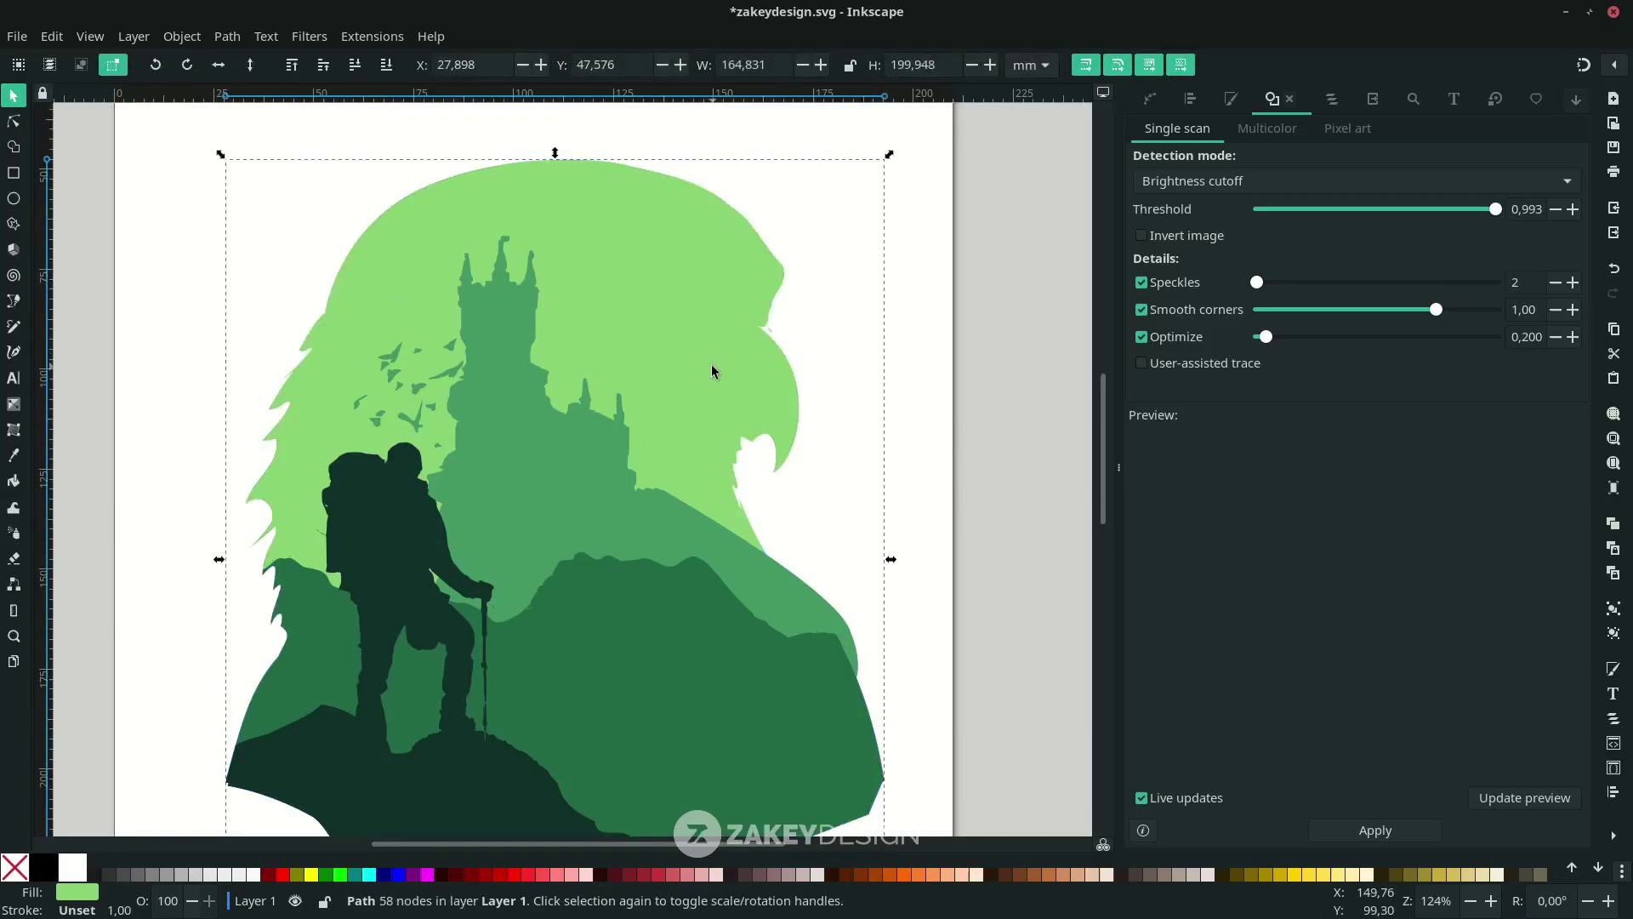
key("ctrl")
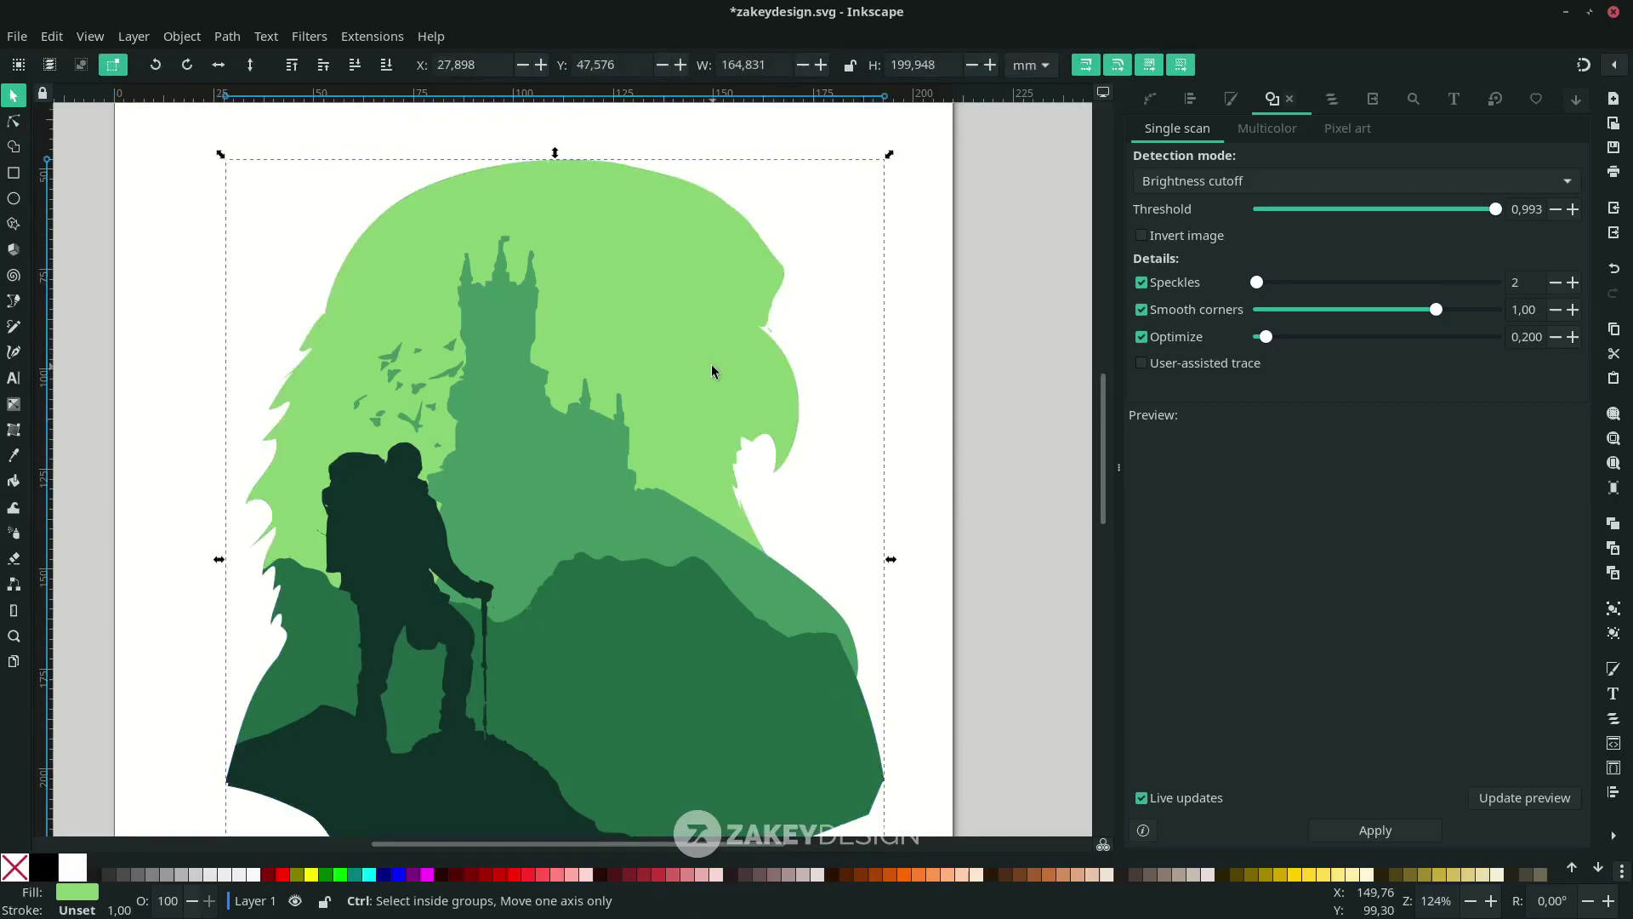
key("Home")
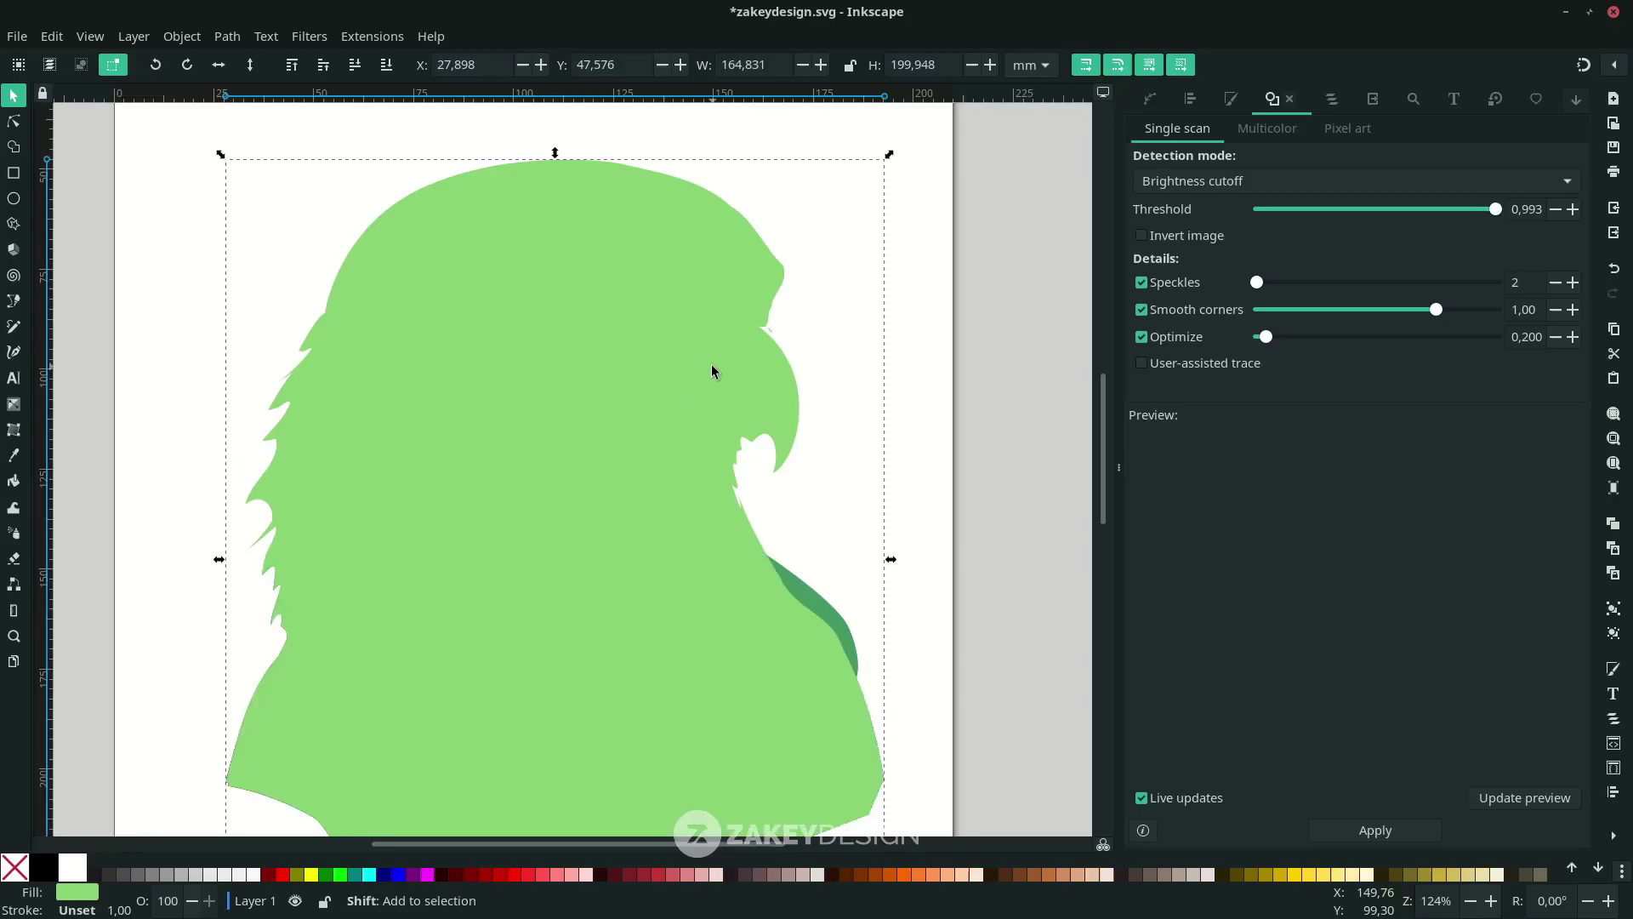
left_click(828, 602, "shift")
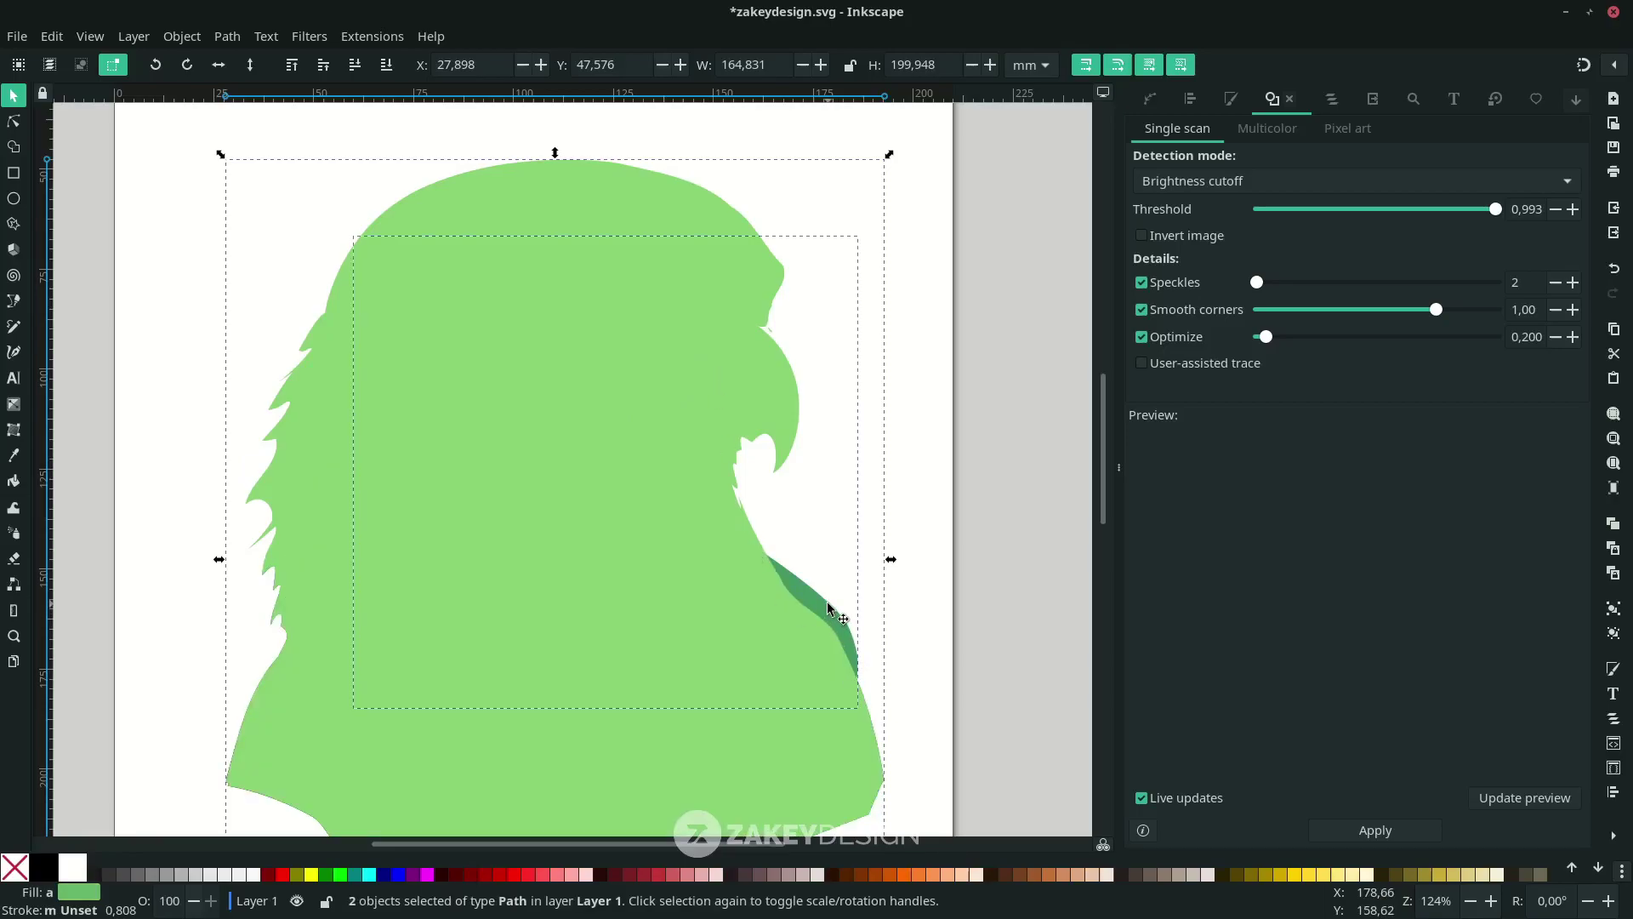
right_click(828, 603)
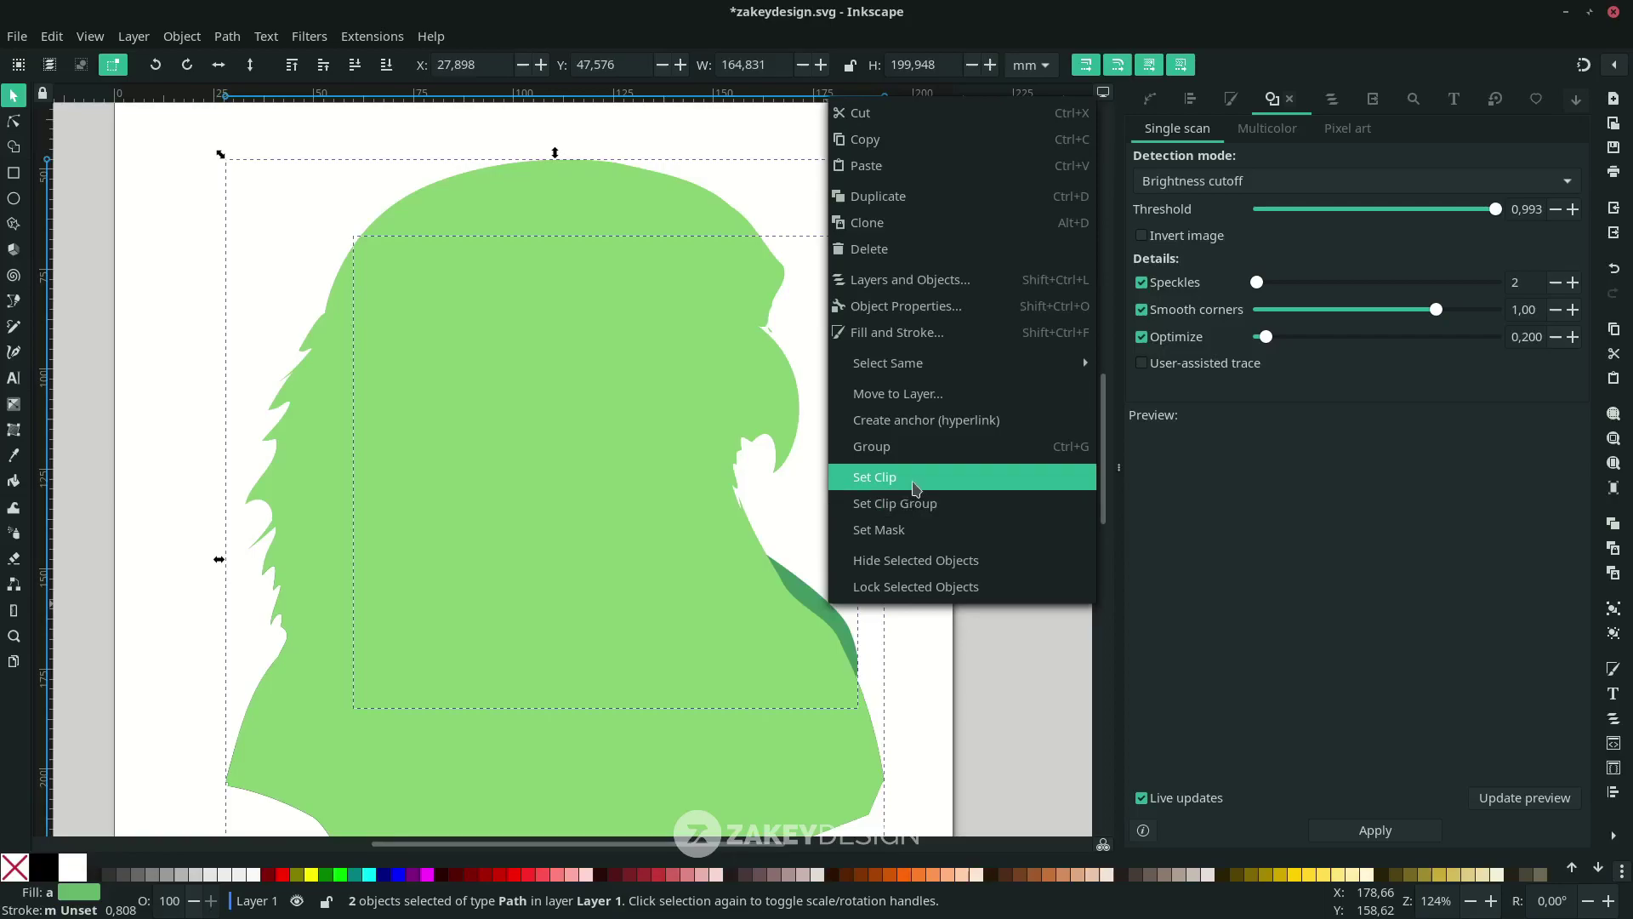
left_click(913, 481)
left_click(869, 535)
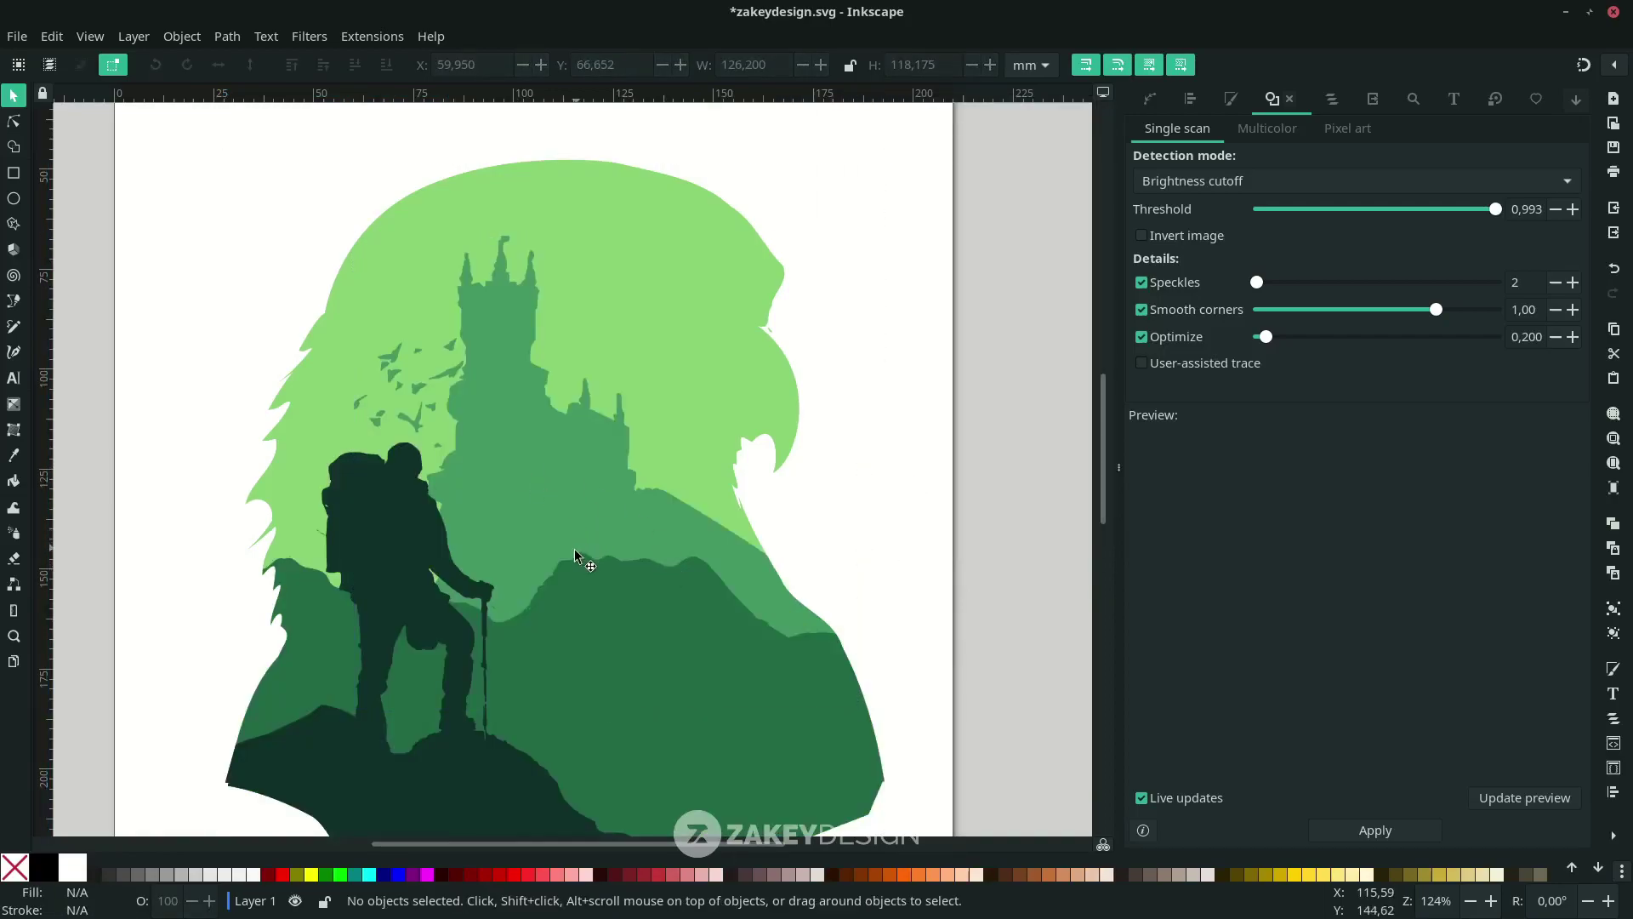
Delete the nodes of several unwanted small birds beside the castle tower
scroll(574, 553, "up", 3, "ctrl")
scroll(663, 470, "down", 3)
scroll(669, 471, "up", 2)
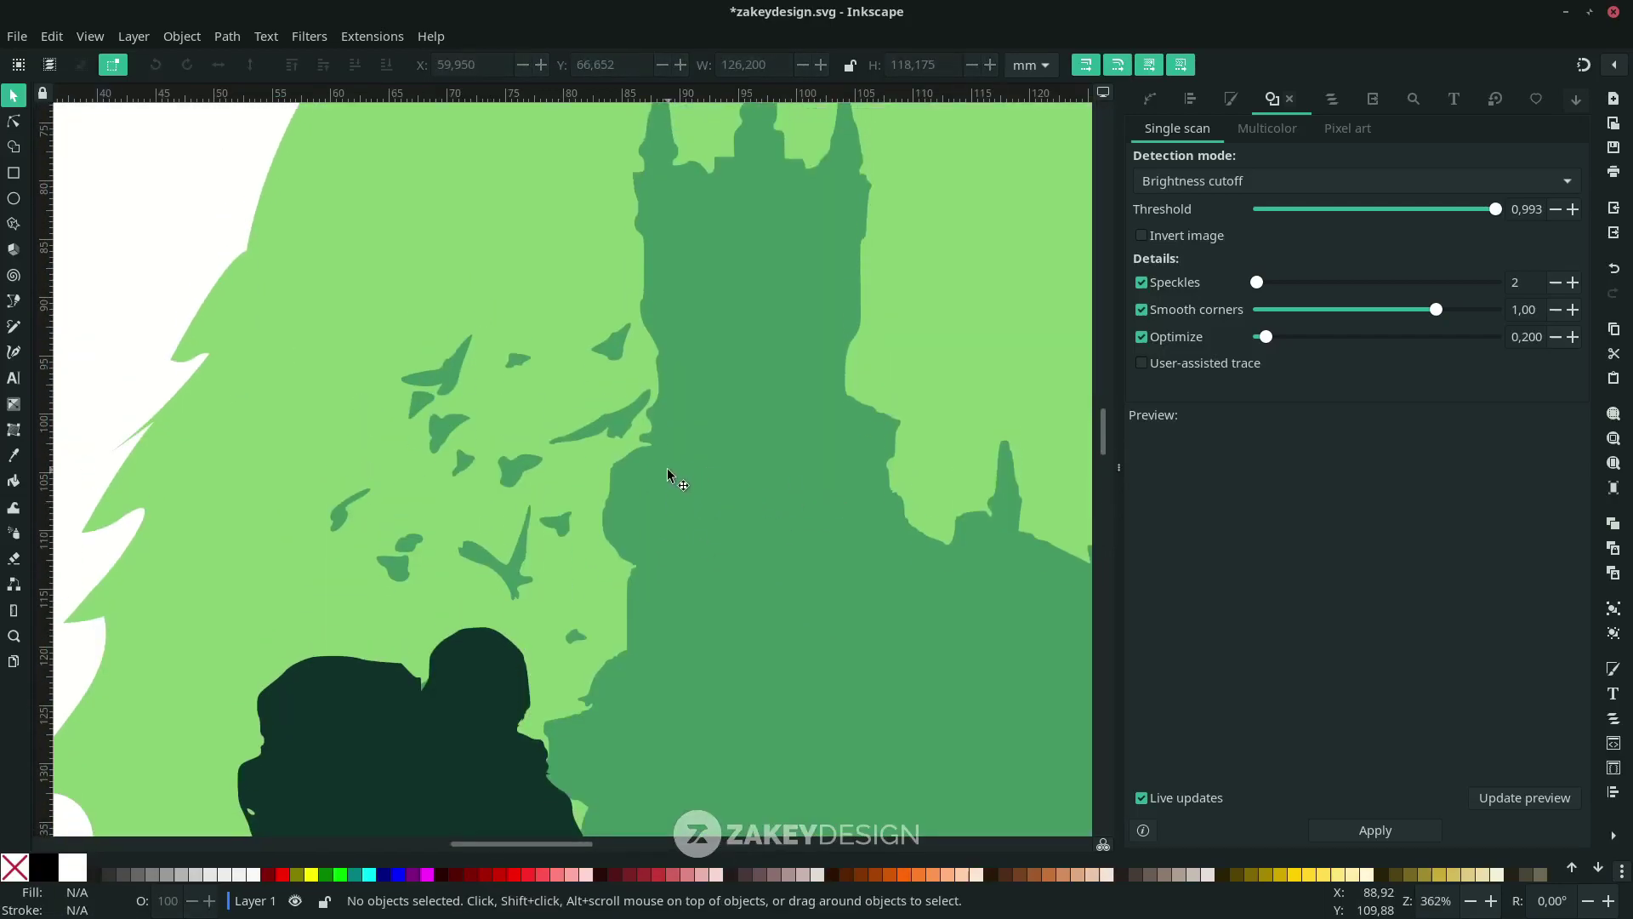
left_click(14, 121)
left_click(731, 363)
left_click_drag(309, 410, 382, 487)
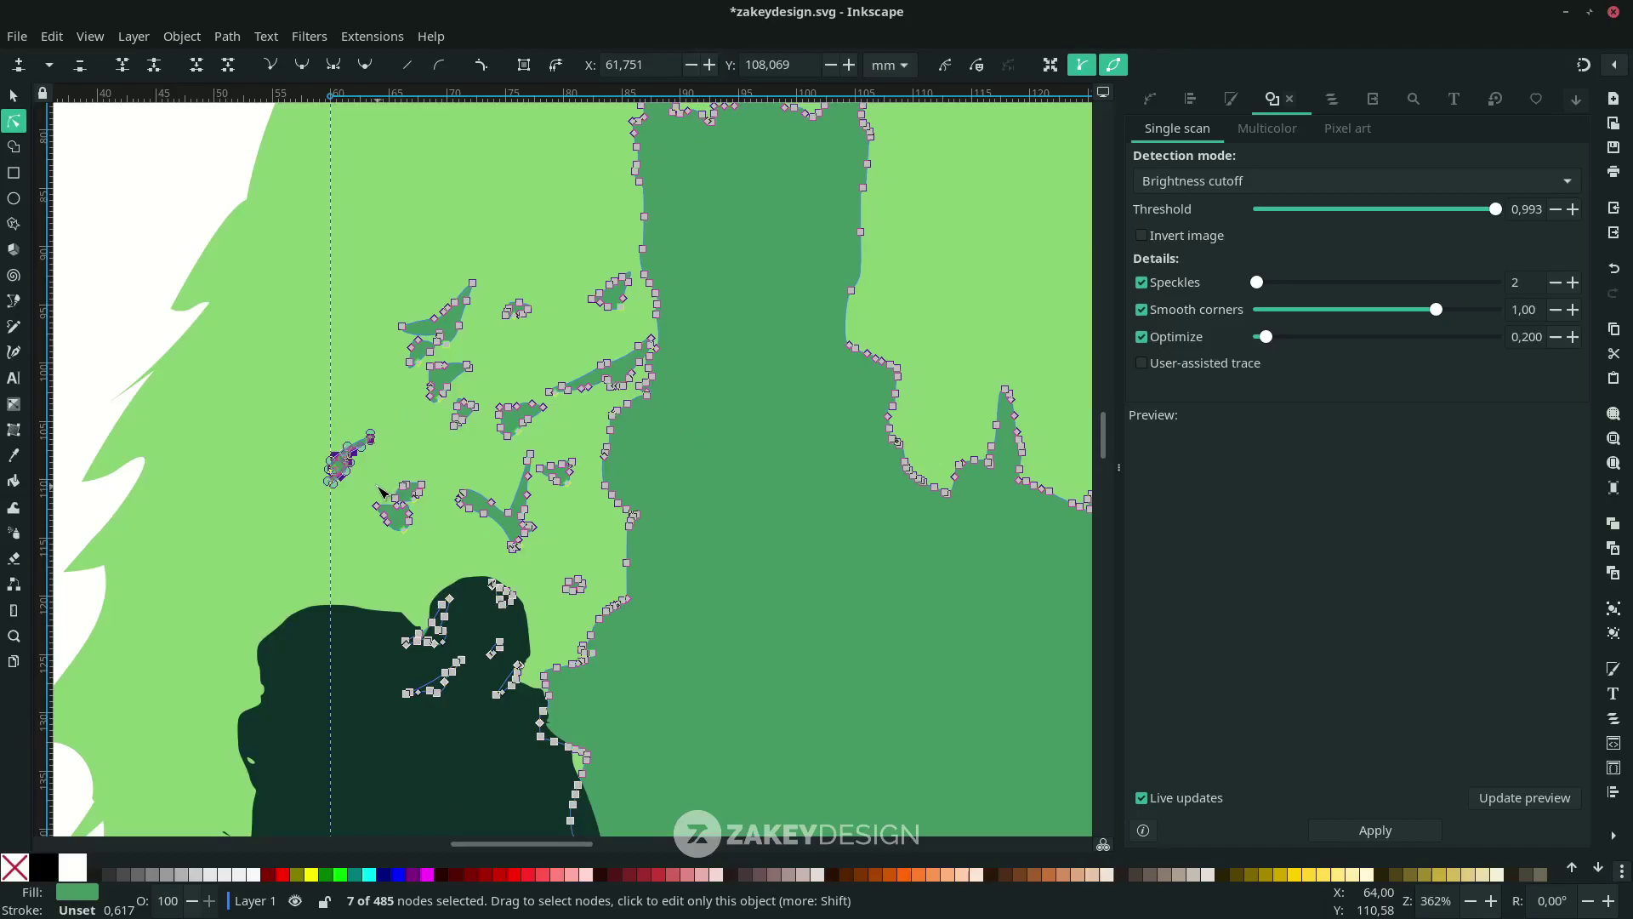
key("Delete")
scroll(426, 383, "down", 2)
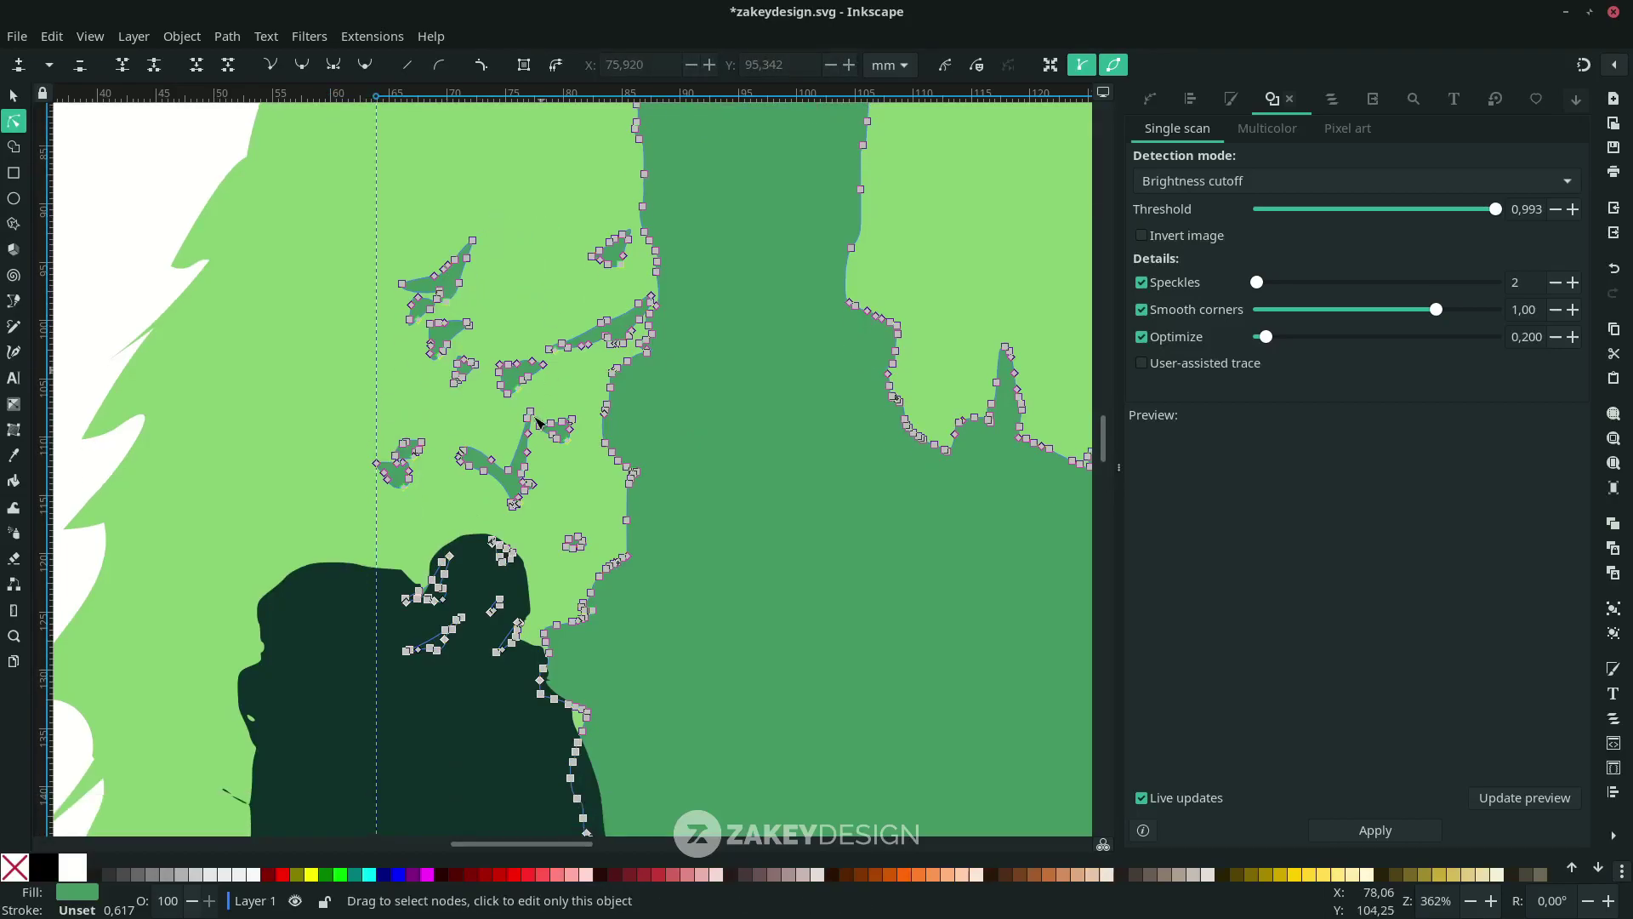
left_click_drag(528, 527, 600, 583)
key("Delete")
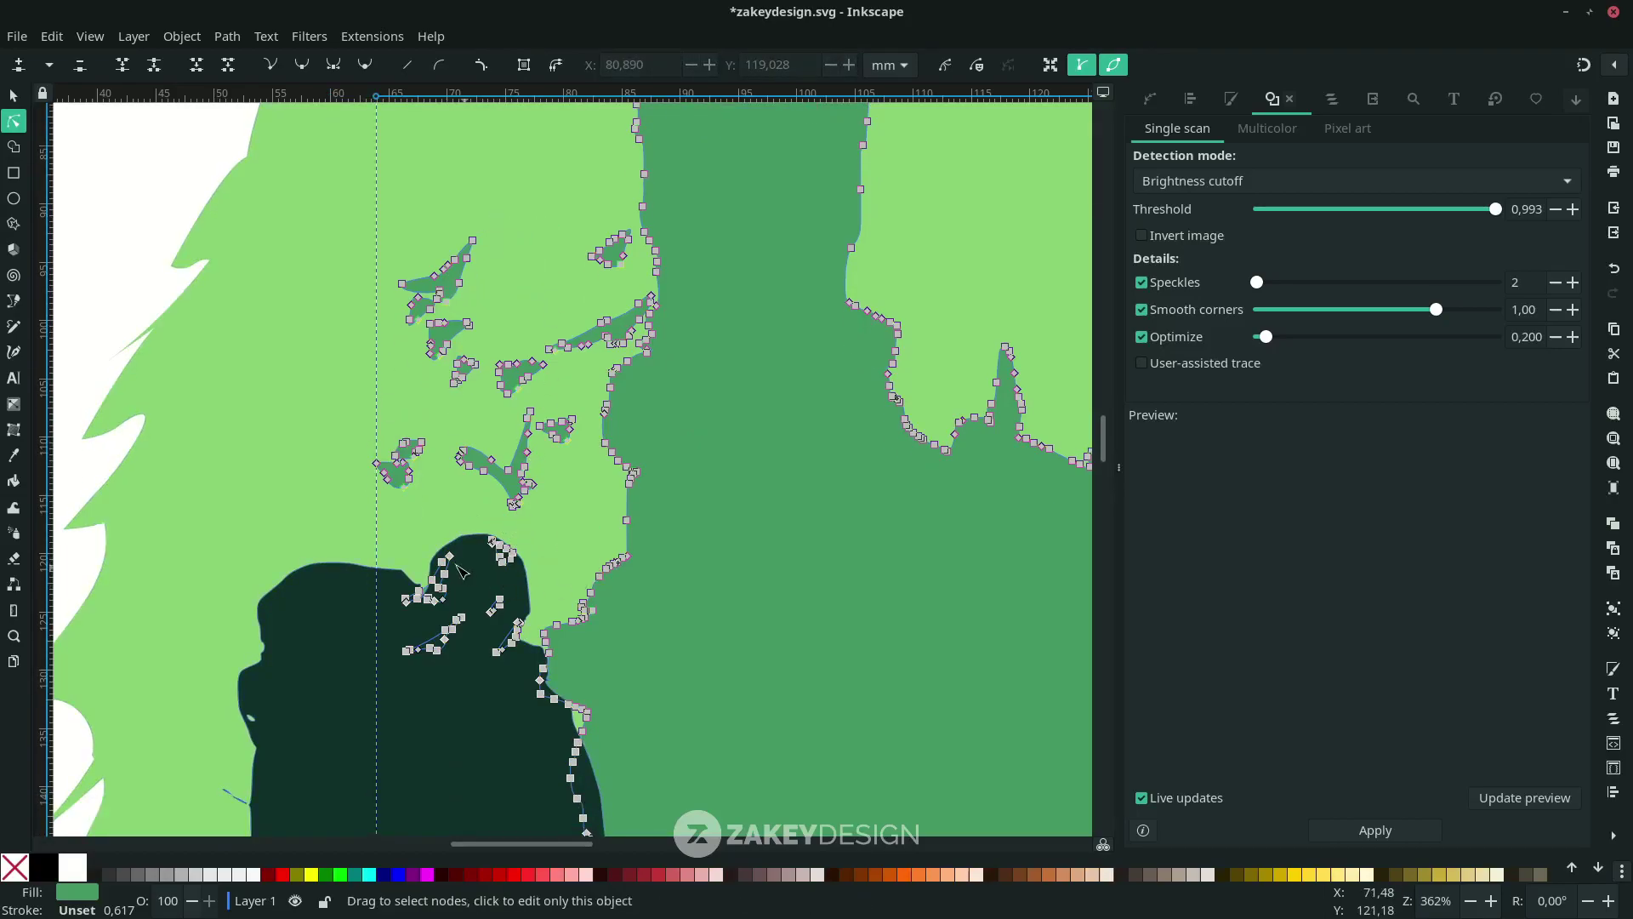
left_click_drag(482, 348, 453, 399)
key("Delete")
left_click(546, 366)
Draw a circle about 17 mm in diameter between the castle tower and the eagle's beak, and fill it white
scroll(593, 327, "up", 1)
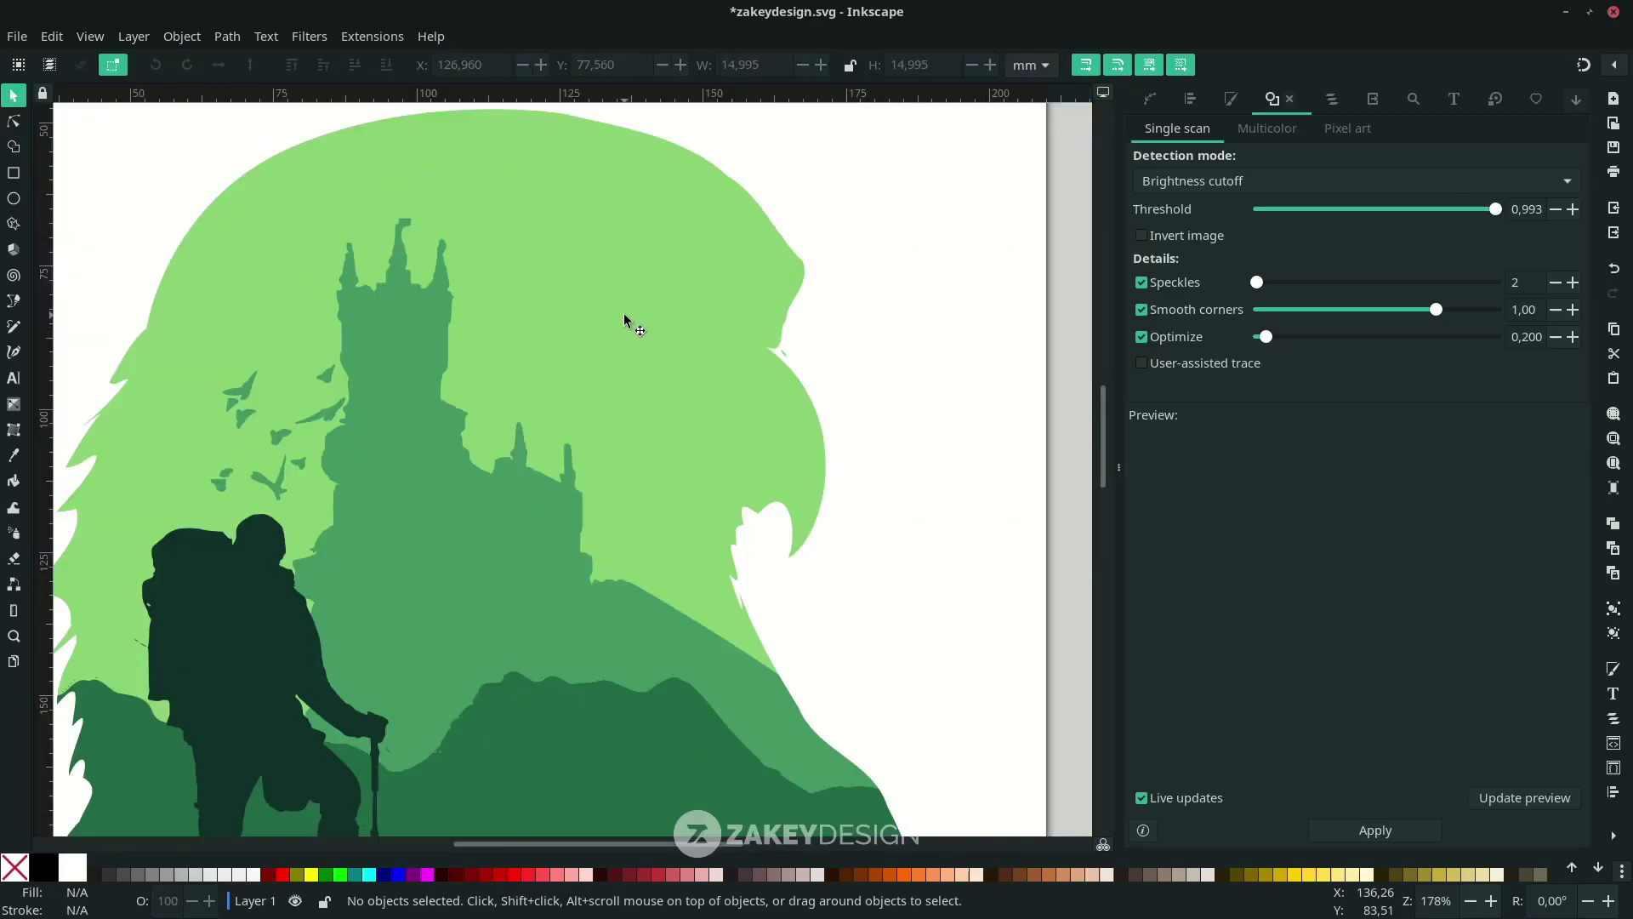
left_click(18, 206)
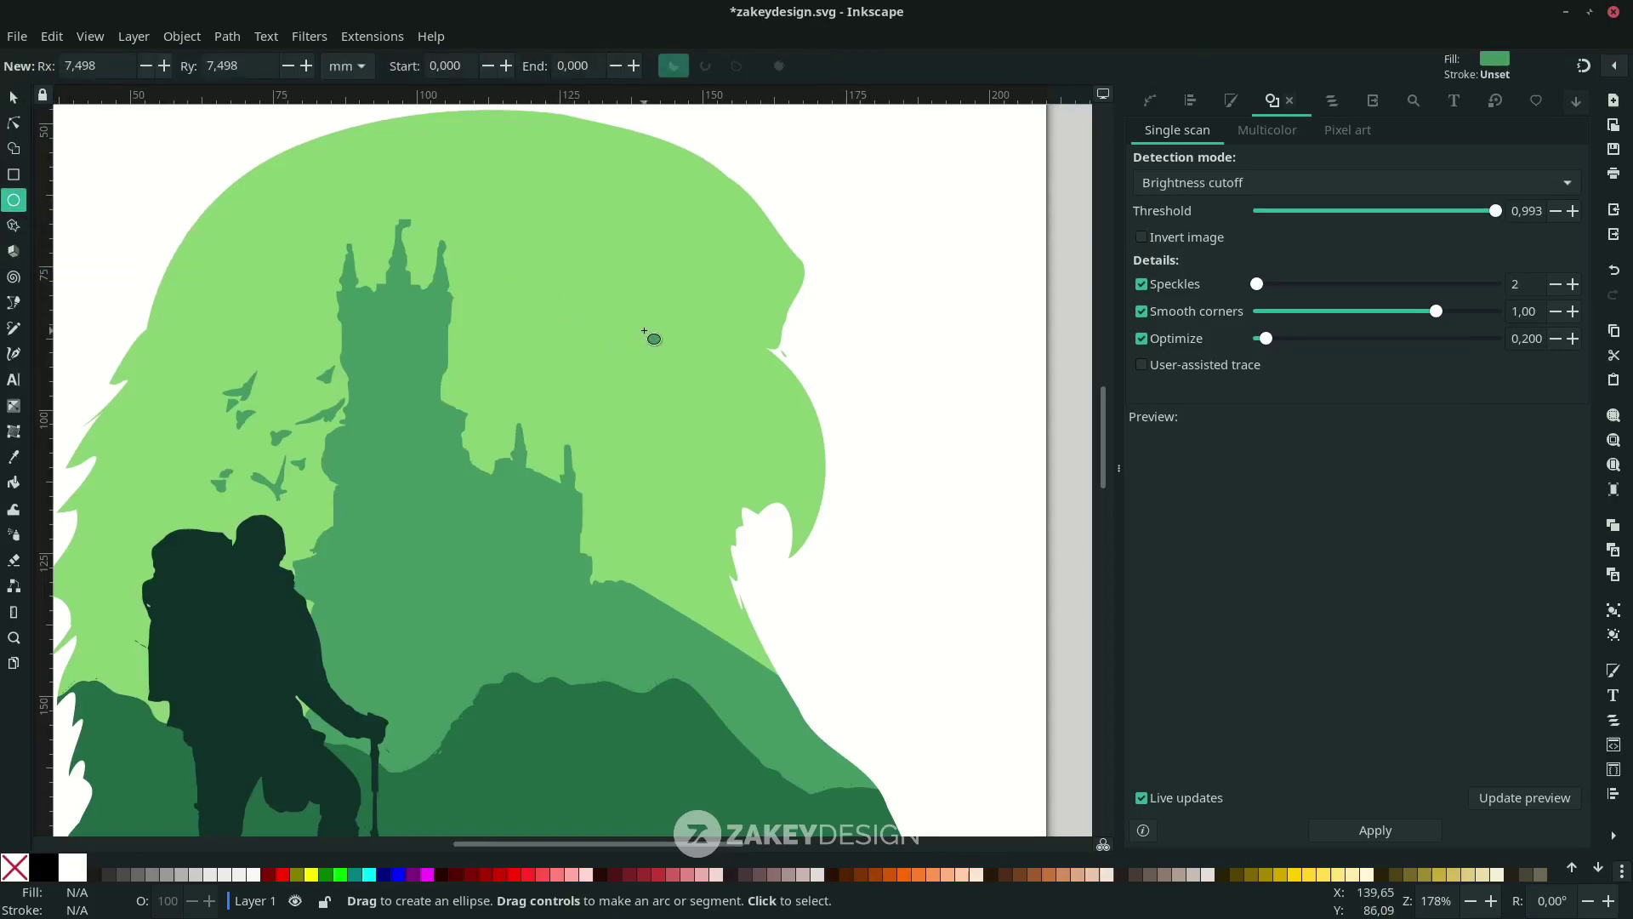
left_click_drag(628, 328, 677, 388)
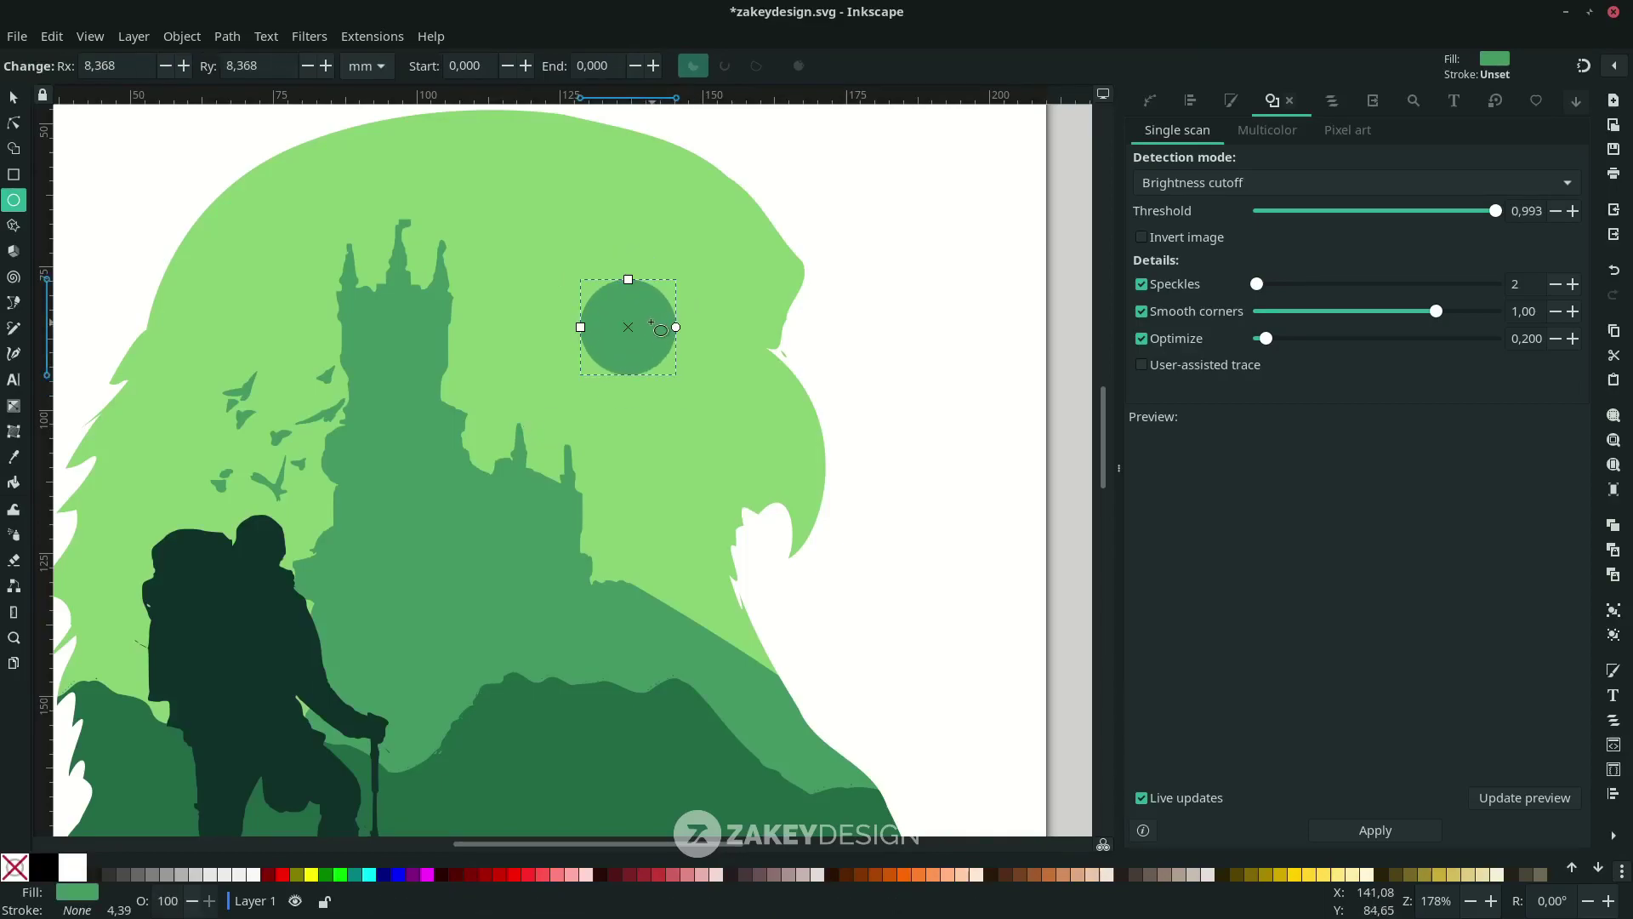
left_click(72, 867)
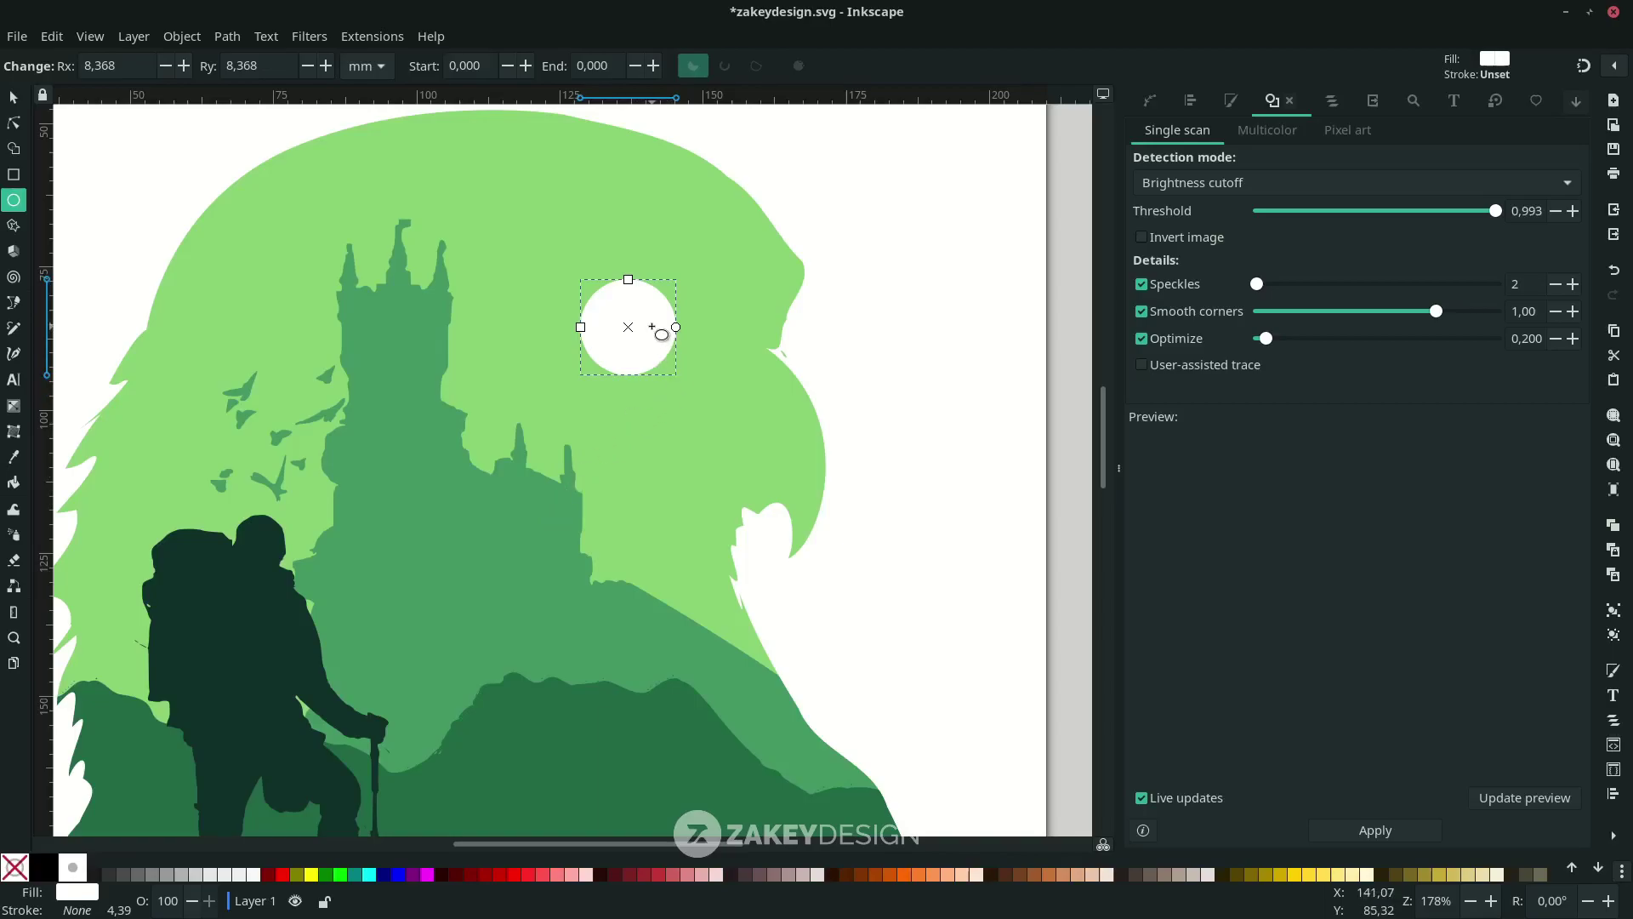
Add a concentric copy of the white circle, about 27 mm in diameter, with 50% opacity
key("s")
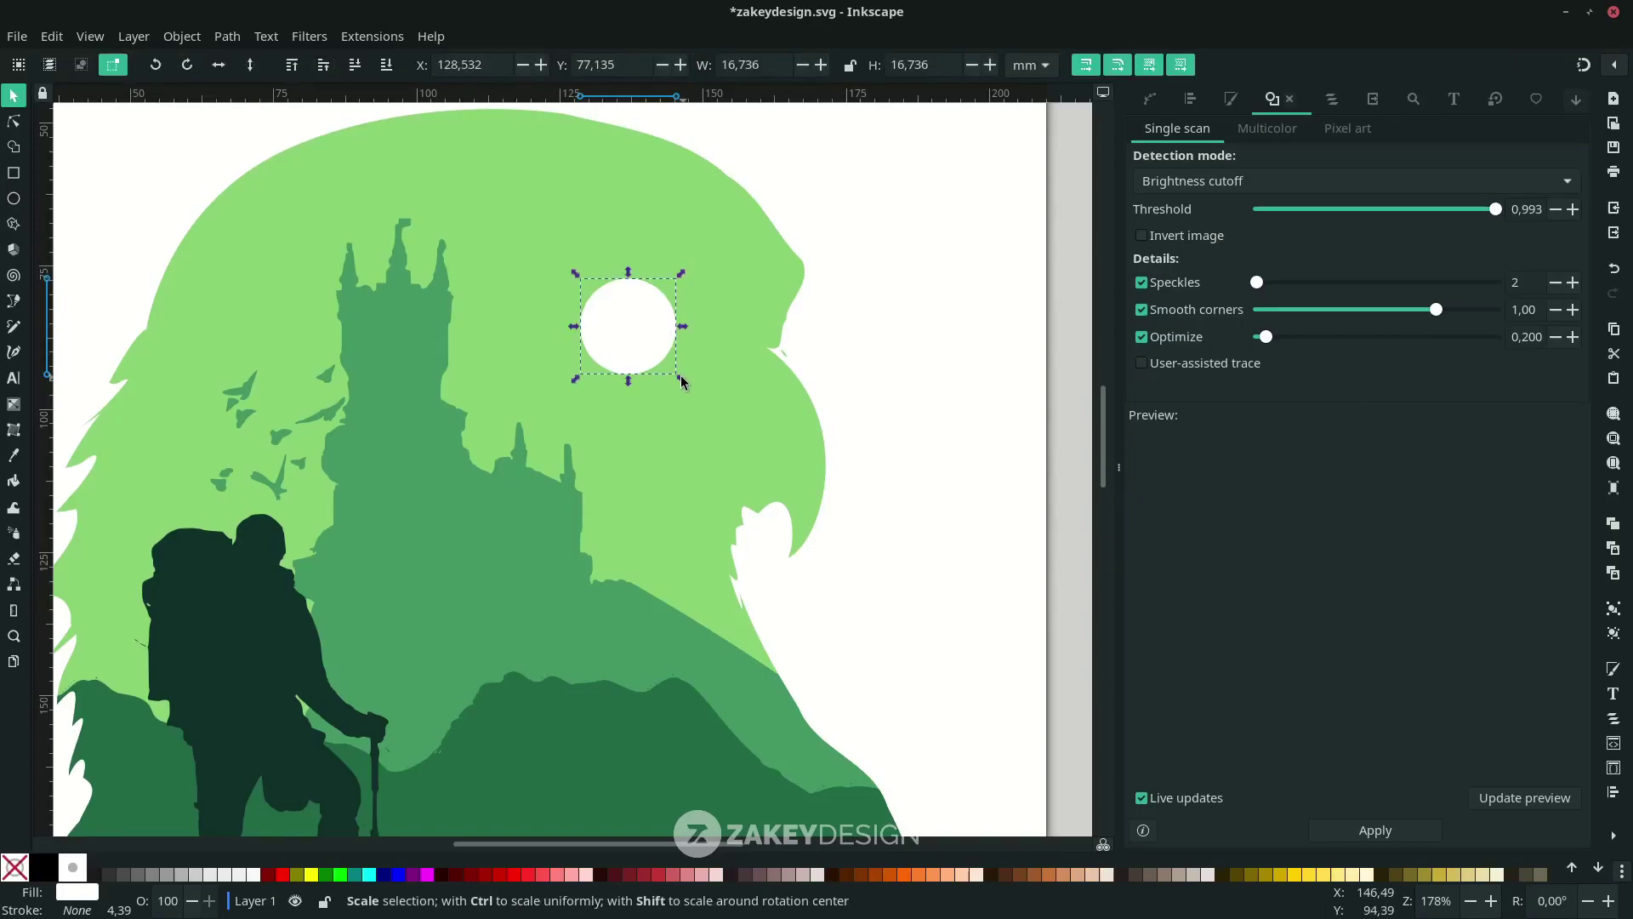
left_click_drag(683, 384, 710, 408)
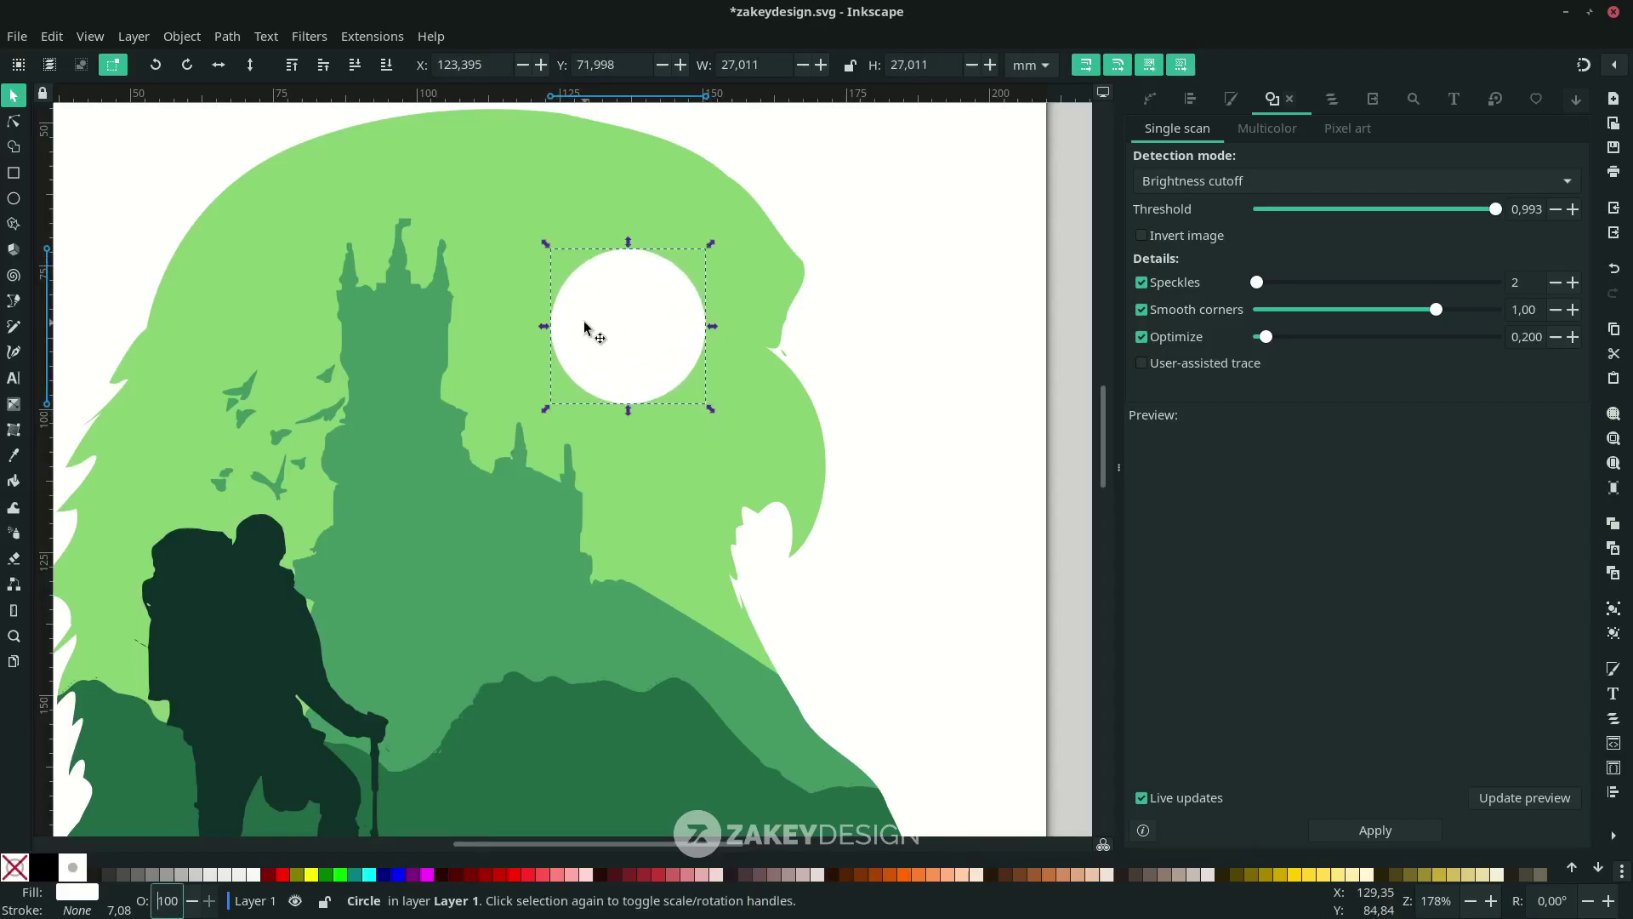
type("50")
key("Return")
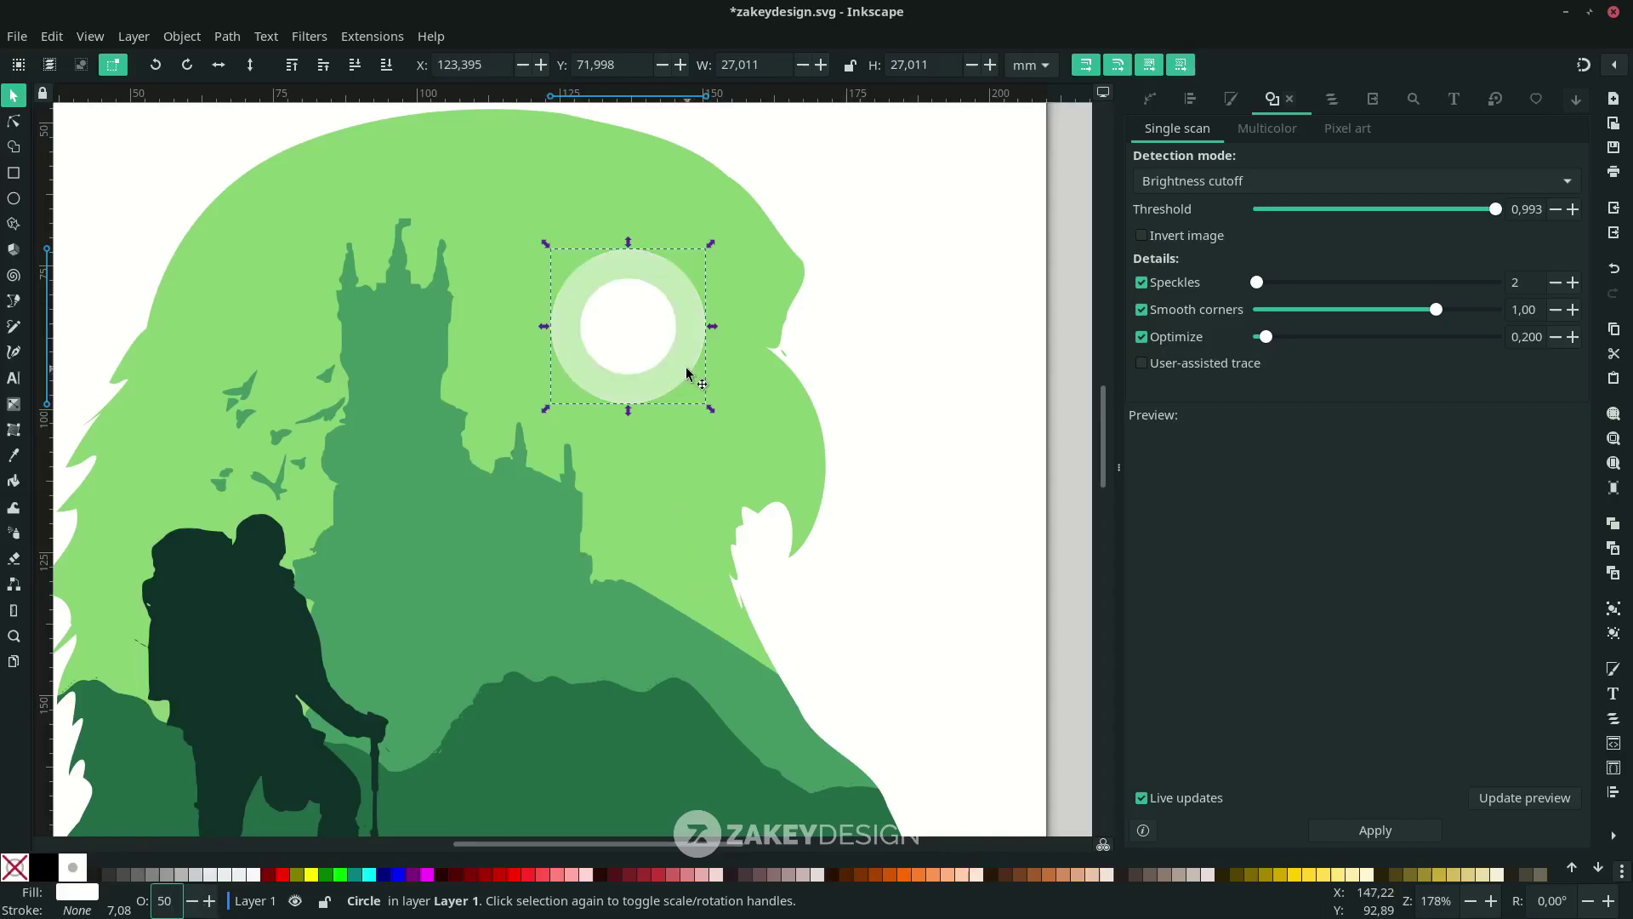
Duplicate the translucent ring, enlarge the copy concentrically to about 38 mm, and lower its opacity
key("ctrl+d")
key("ctrl+d")
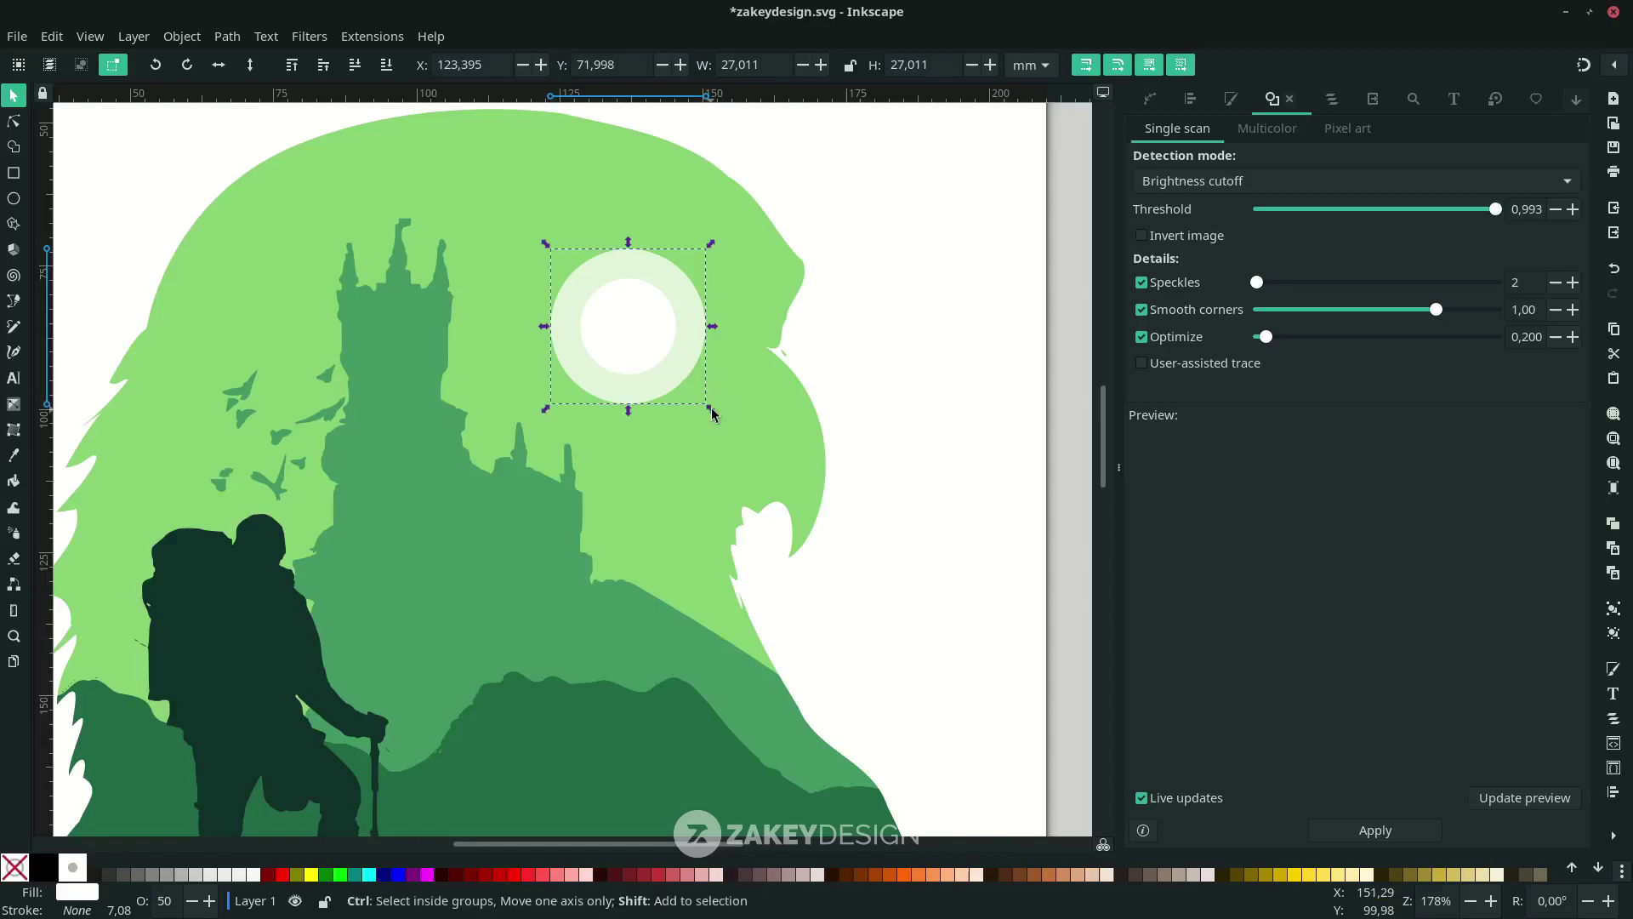
left_click_drag(712, 409, 741, 439)
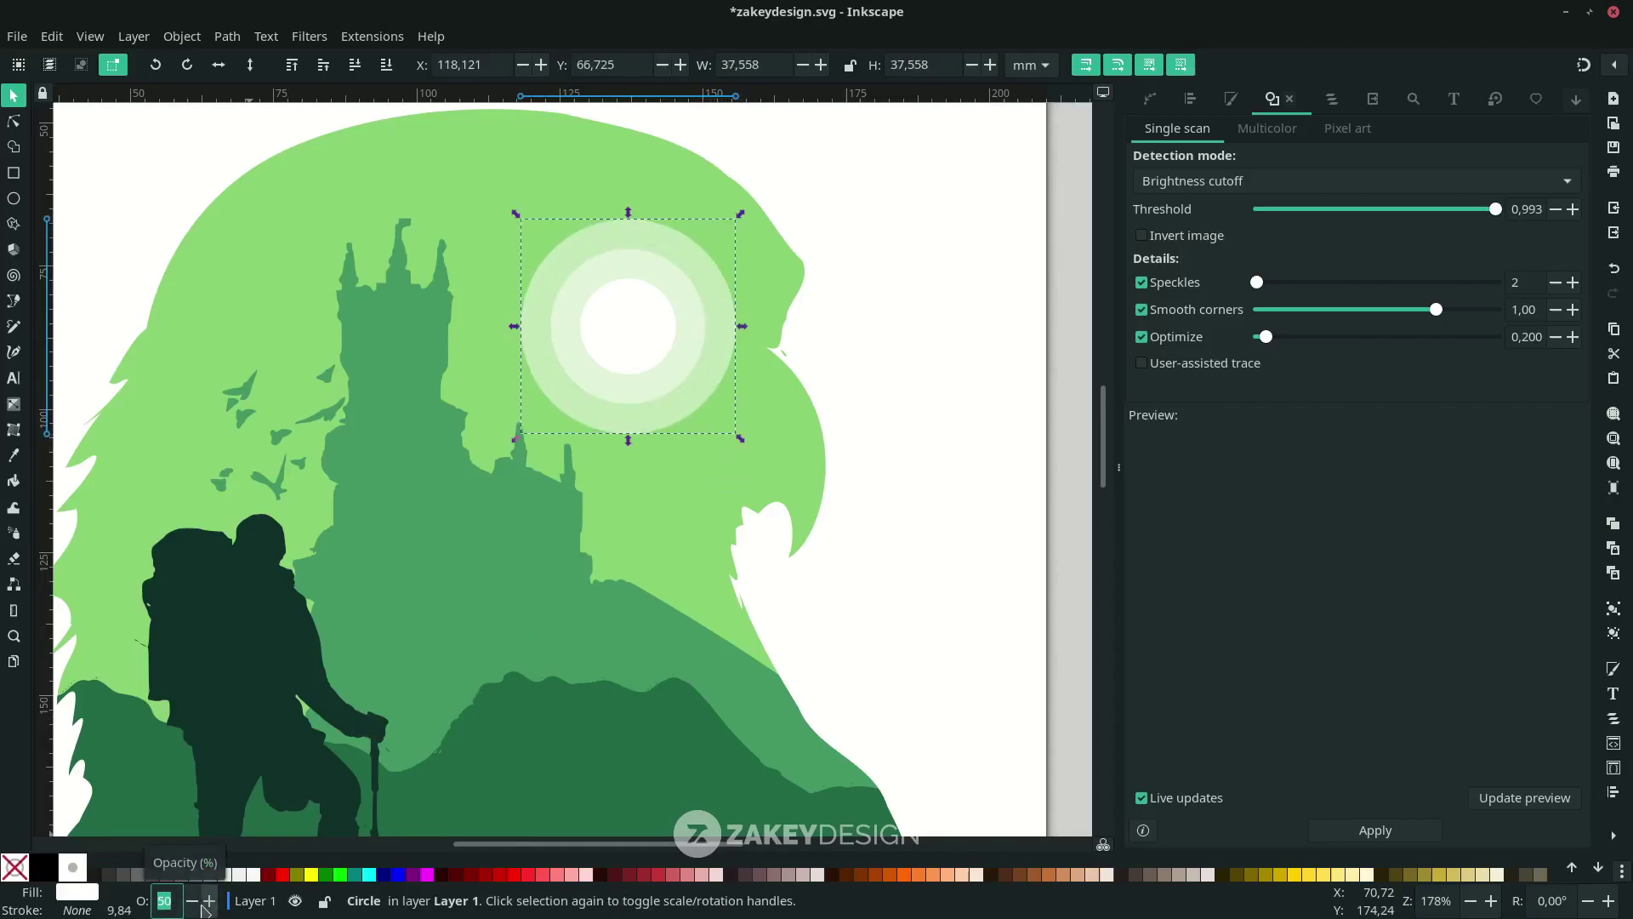
Select all the sun circles and shrink them together to about 28 mm, placed at about X 121, Y 70 mm
left_click_drag(886, 474, 788, 313)
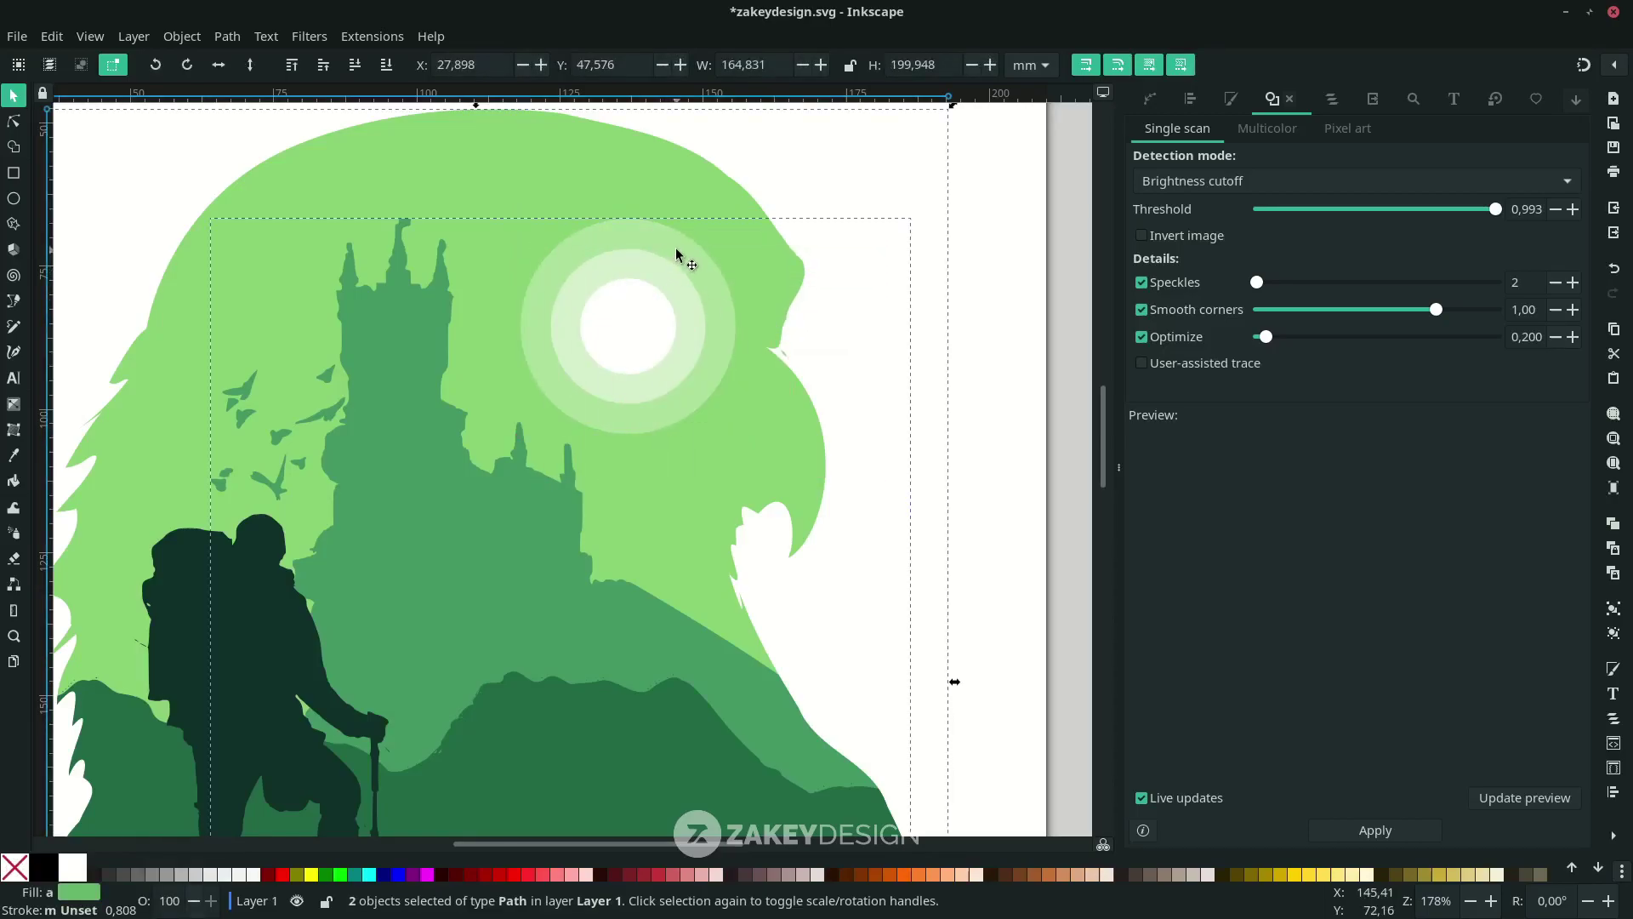
left_click(669, 274)
key("n")
left_click_drag(485, 201, 645, 369)
key("s")
scroll(705, 406, "down", 2)
left_click(829, 484)
scroll(829, 483, "down", 3)
scroll(887, 585, "up", 2)
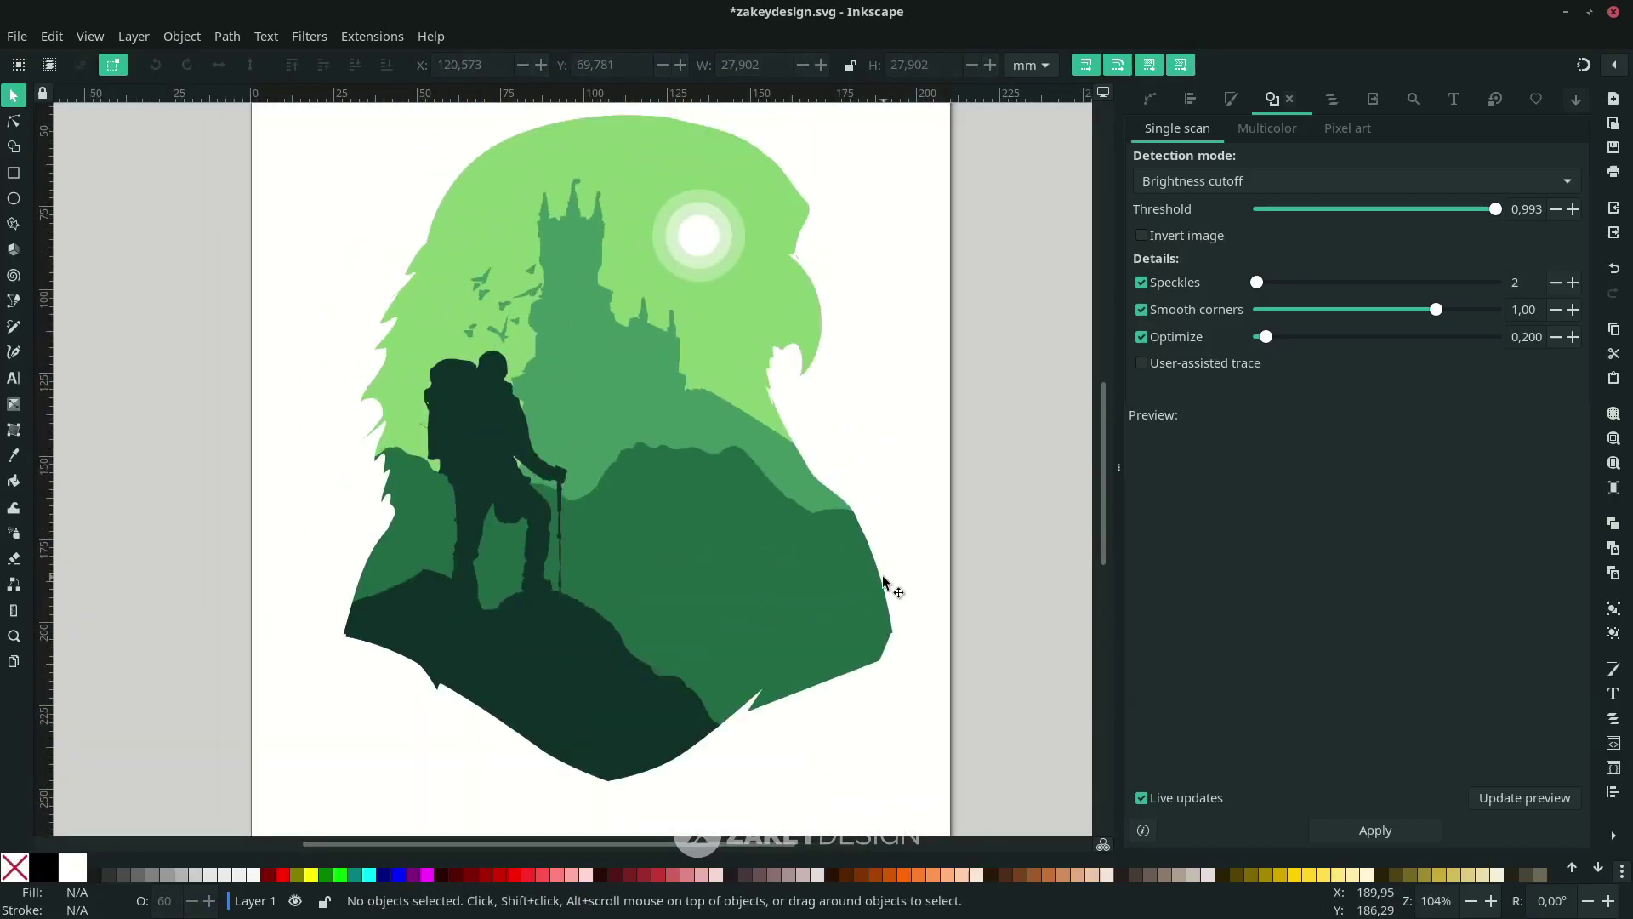
scroll(478, 306, "up", 2)
scroll(478, 306, "up", 2)
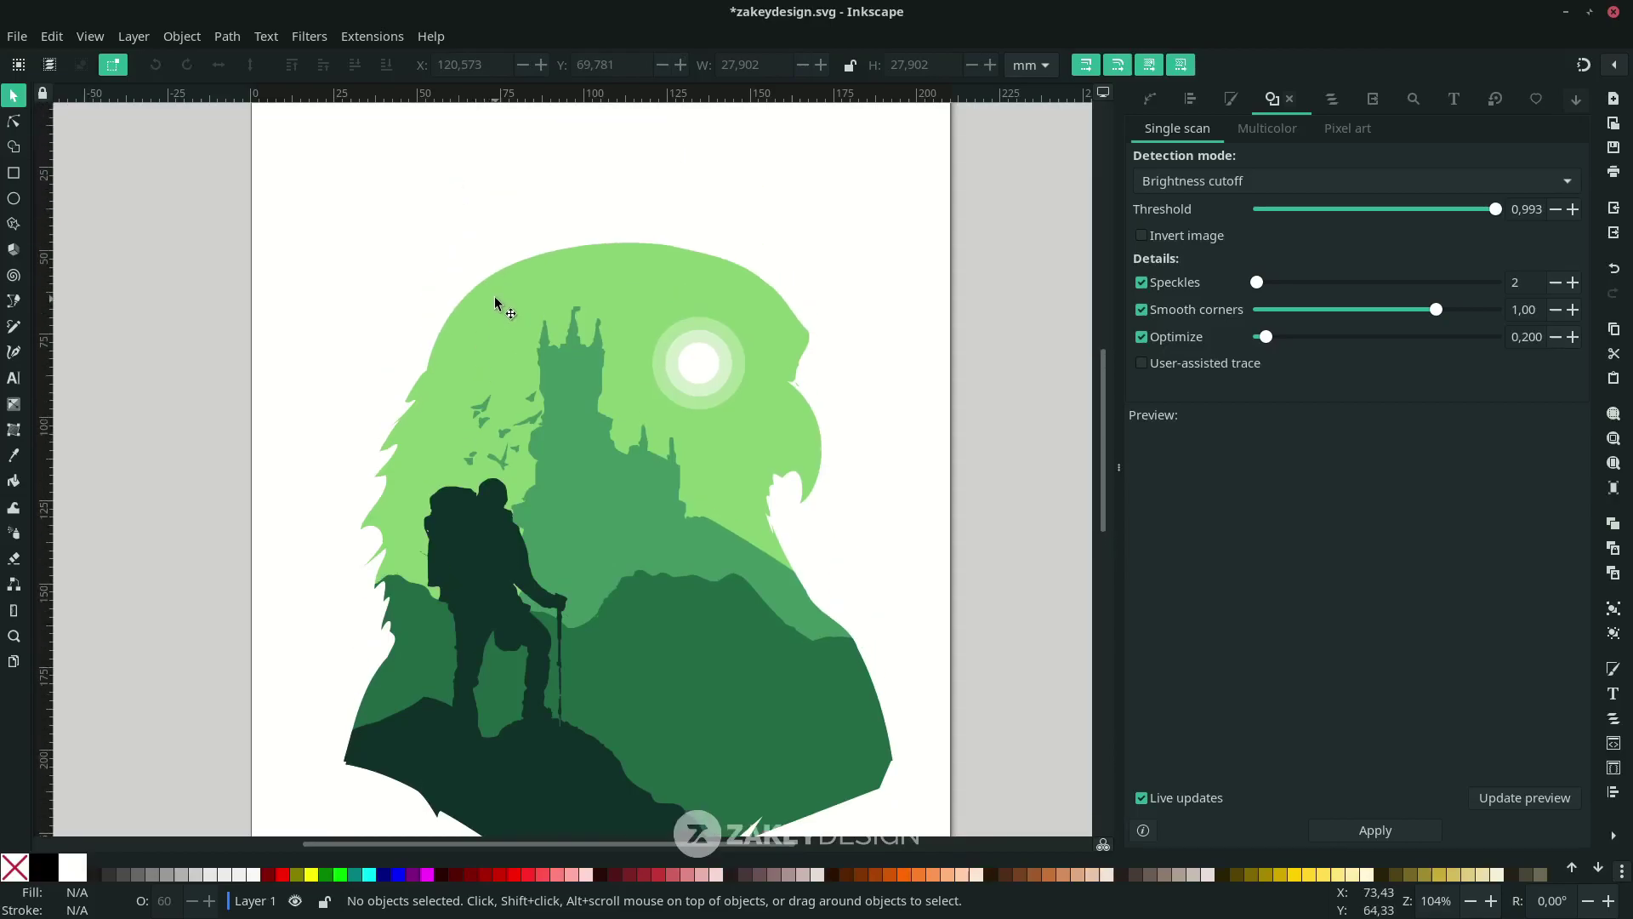
scroll(485, 321, "up", 1)
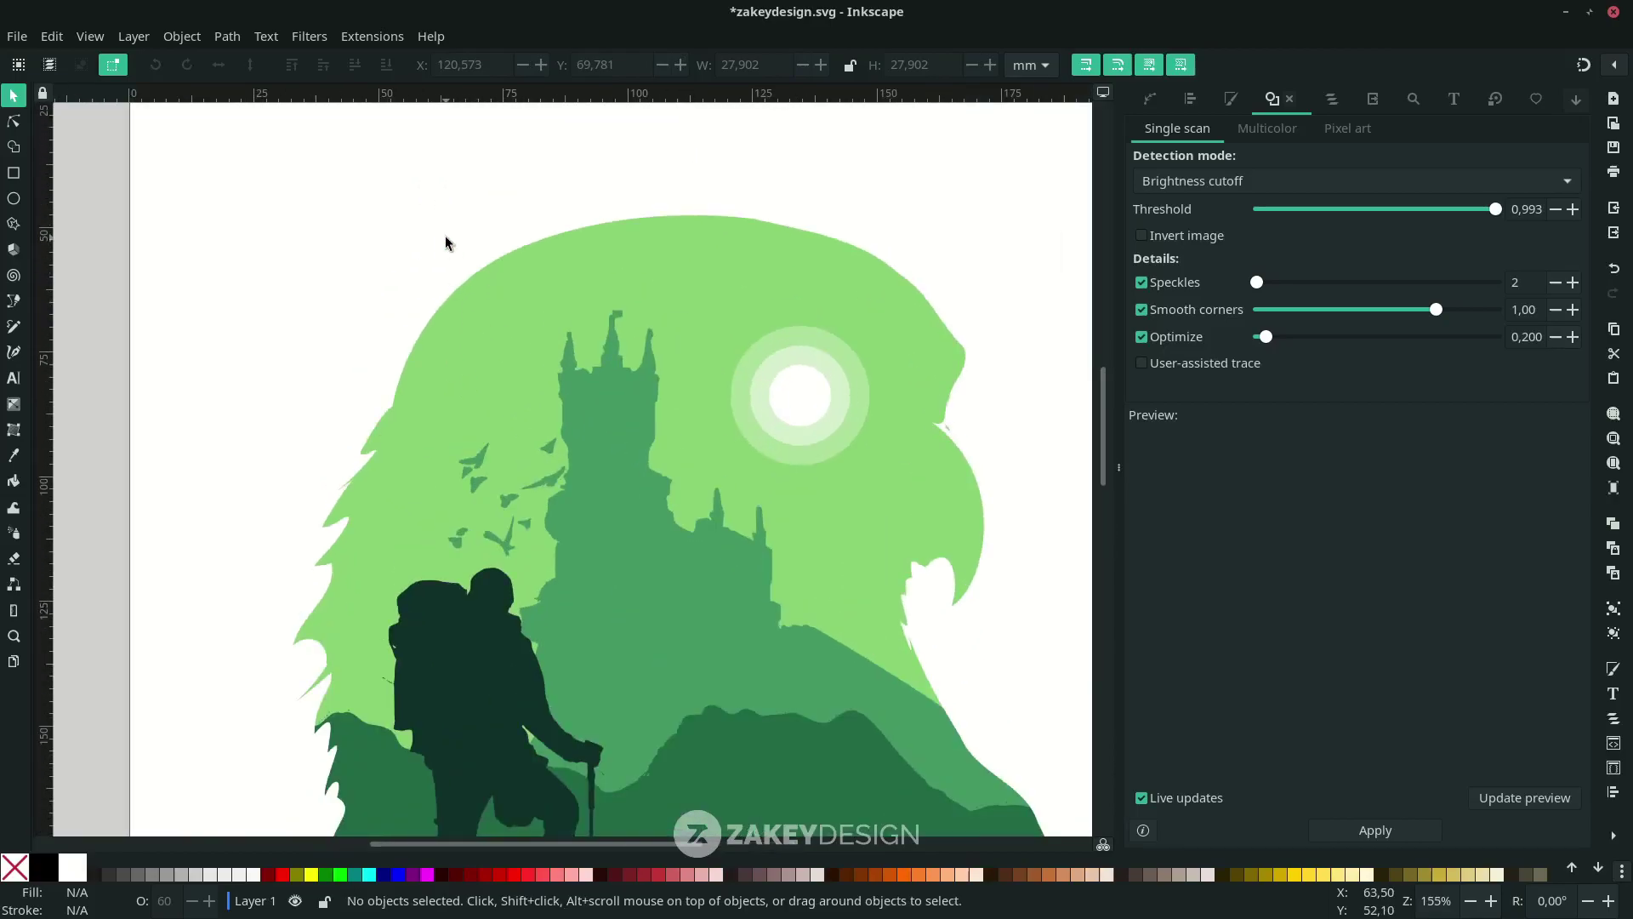
Draw a closed, tapering S-curved ribbon about 51 × 76 mm, sweeping from above the back of the eagle's head down across the castle tower
key("b")
left_click(439, 255)
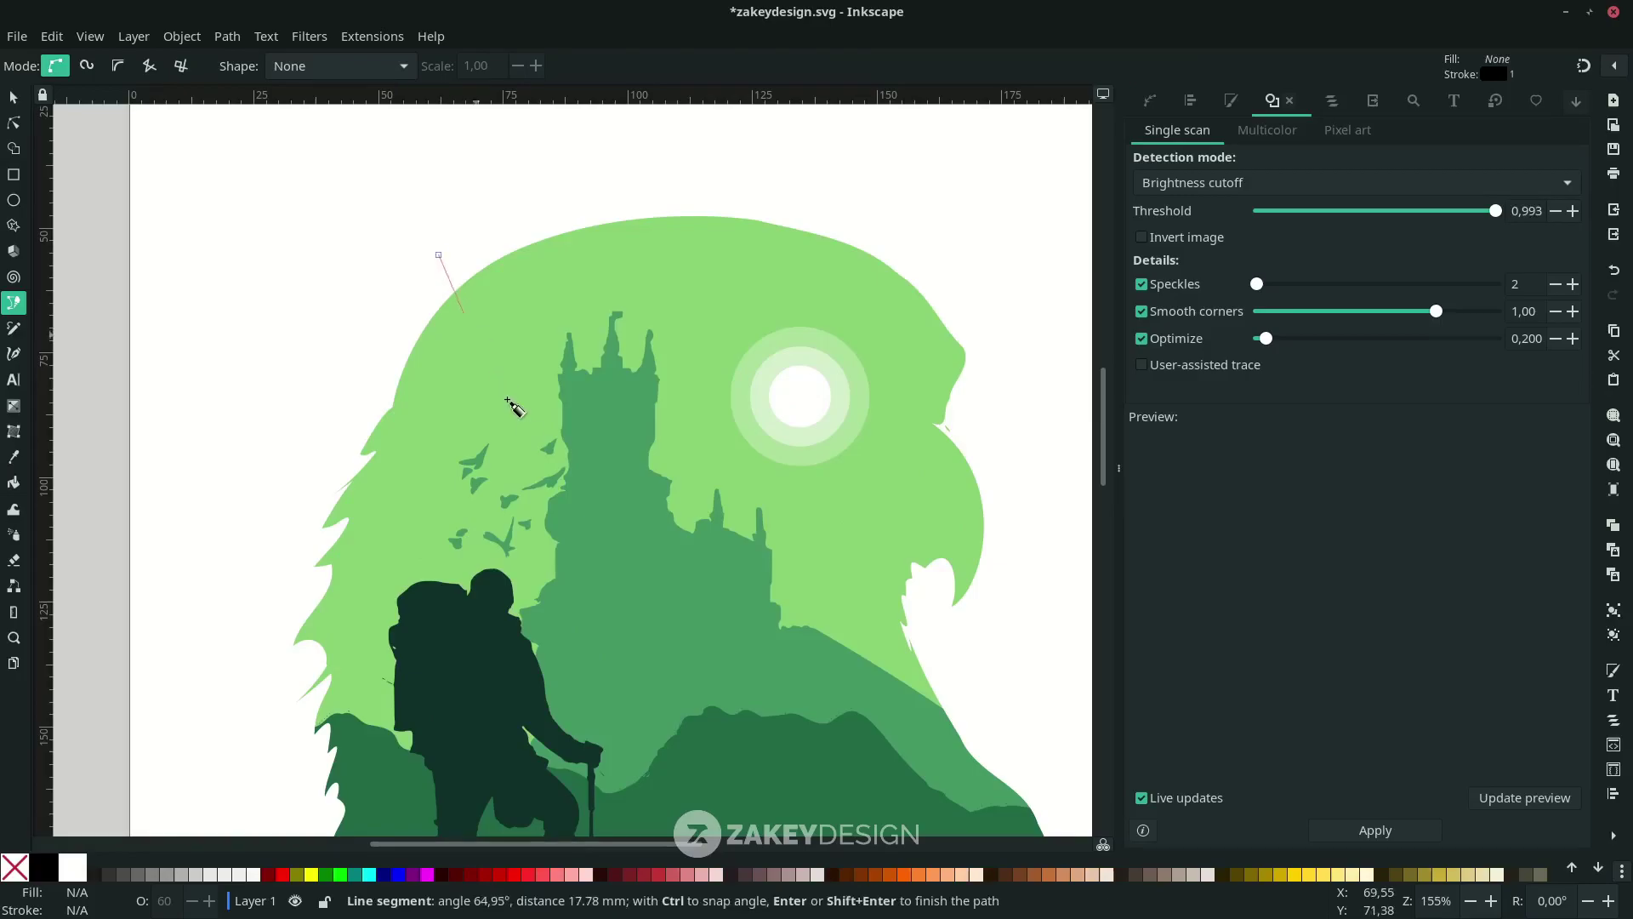
left_click_drag(551, 408, 676, 453)
left_click(652, 540)
left_click_drag(399, 252, 412, 159)
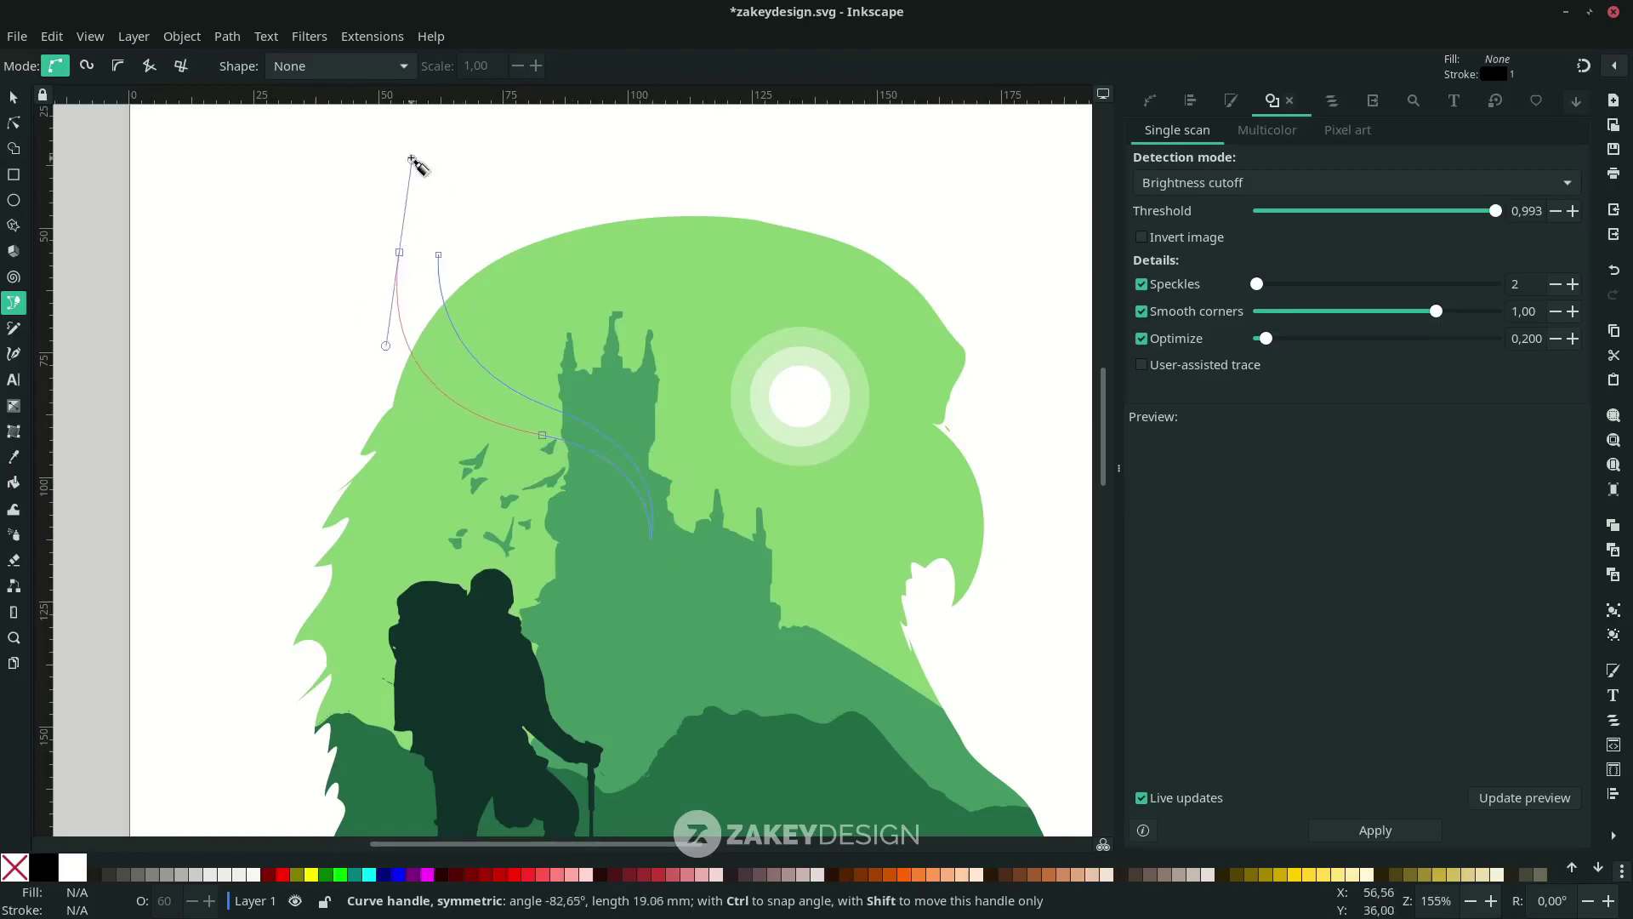
left_click(438, 254)
scroll(483, 371, "up", 1)
scroll(513, 352, "down", 1)
scroll(596, 357, "up", 3)
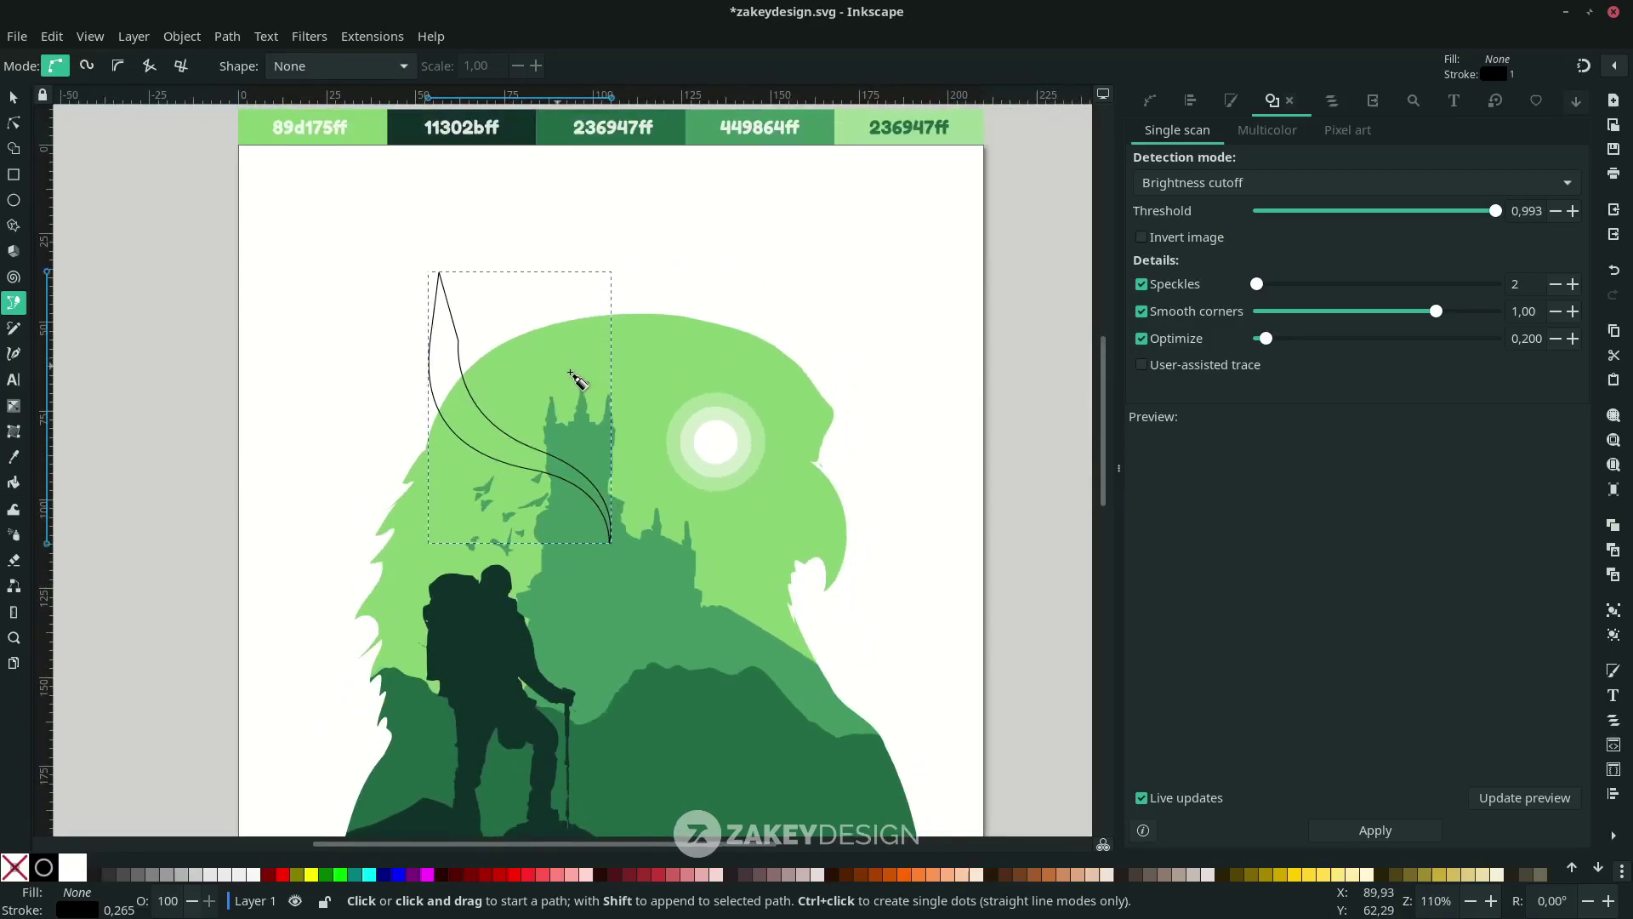
Fill the ribbon with the light green of the palette's last swatch (#a2da9a) and remove its outline
key("d")
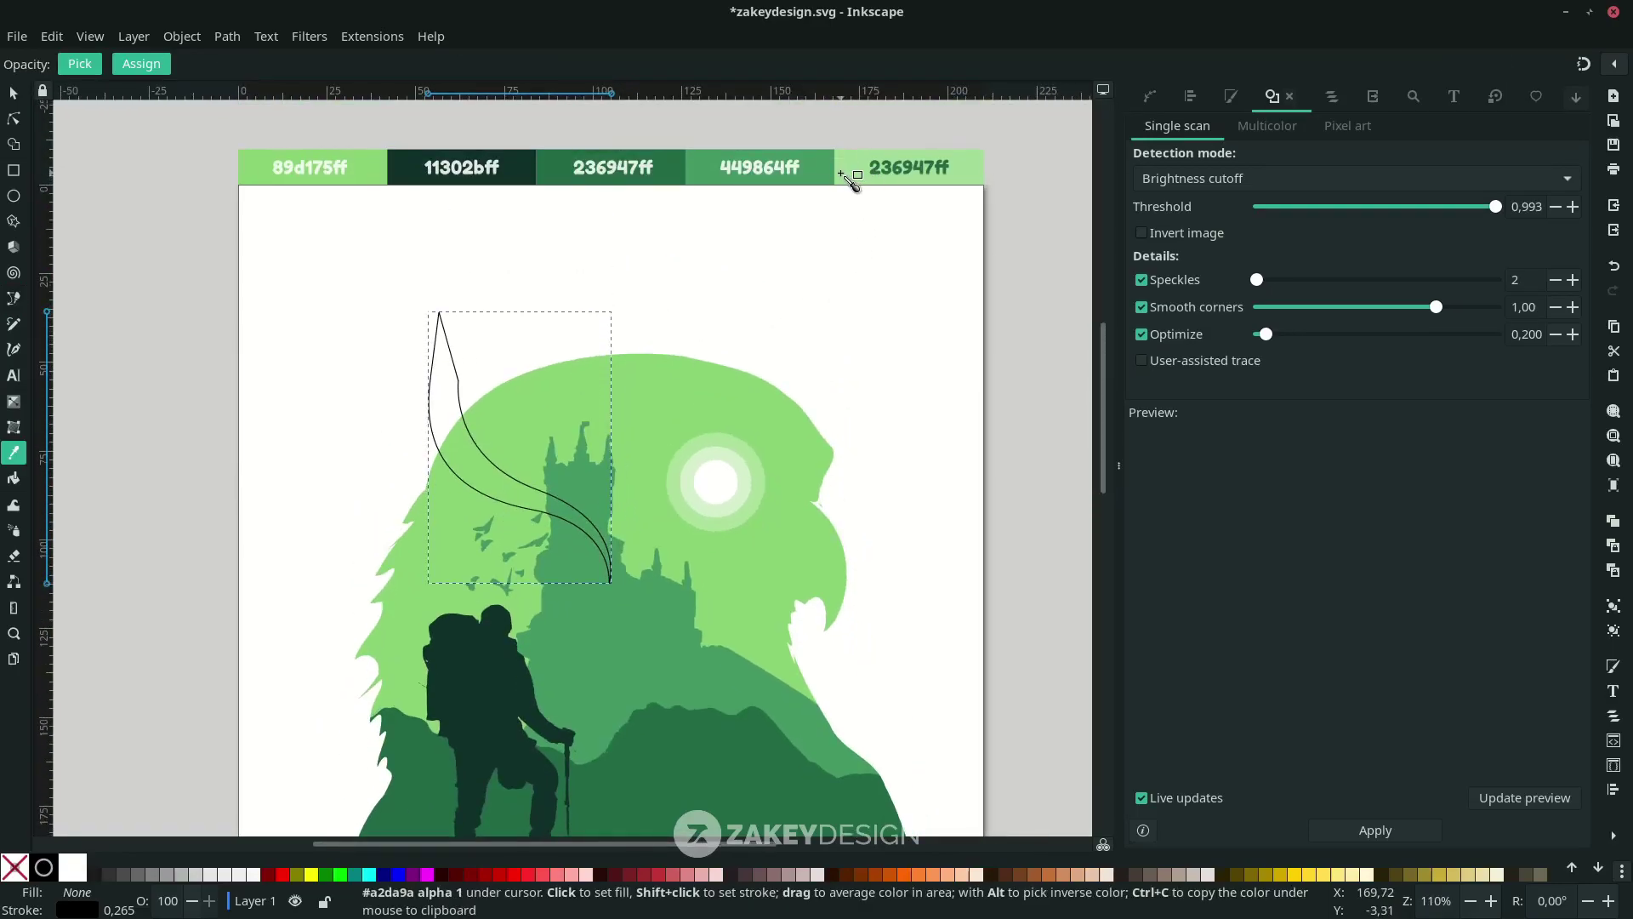
left_click(851, 174)
scroll(561, 414, "down", 2)
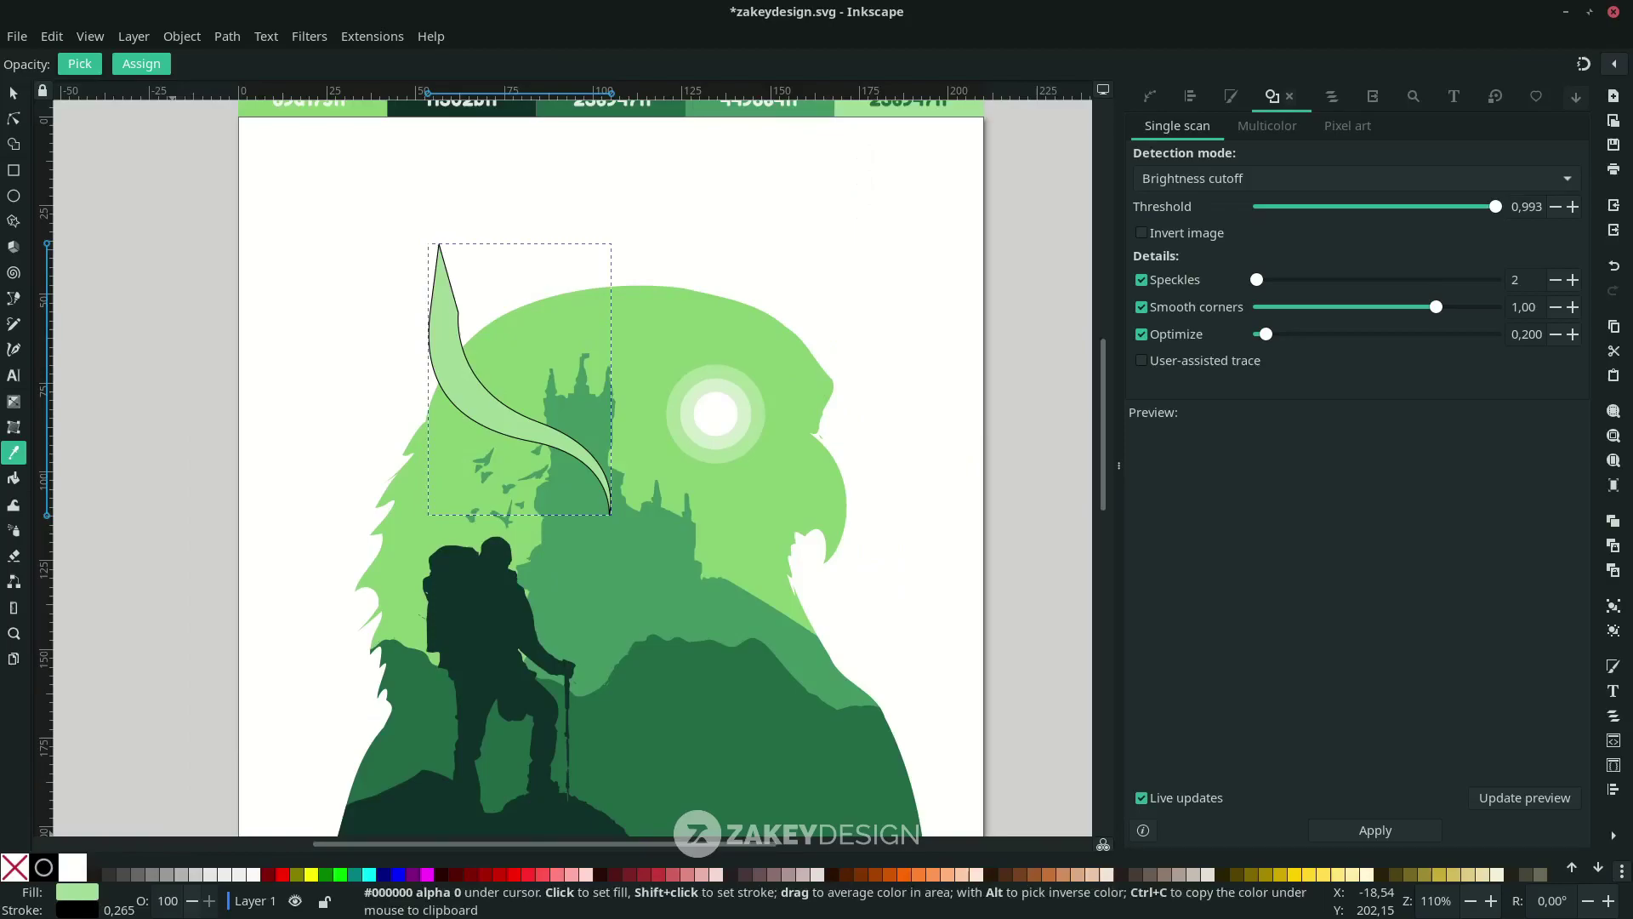
right_click(75, 914)
left_click(105, 907)
scroll(460, 402, "up", 2)
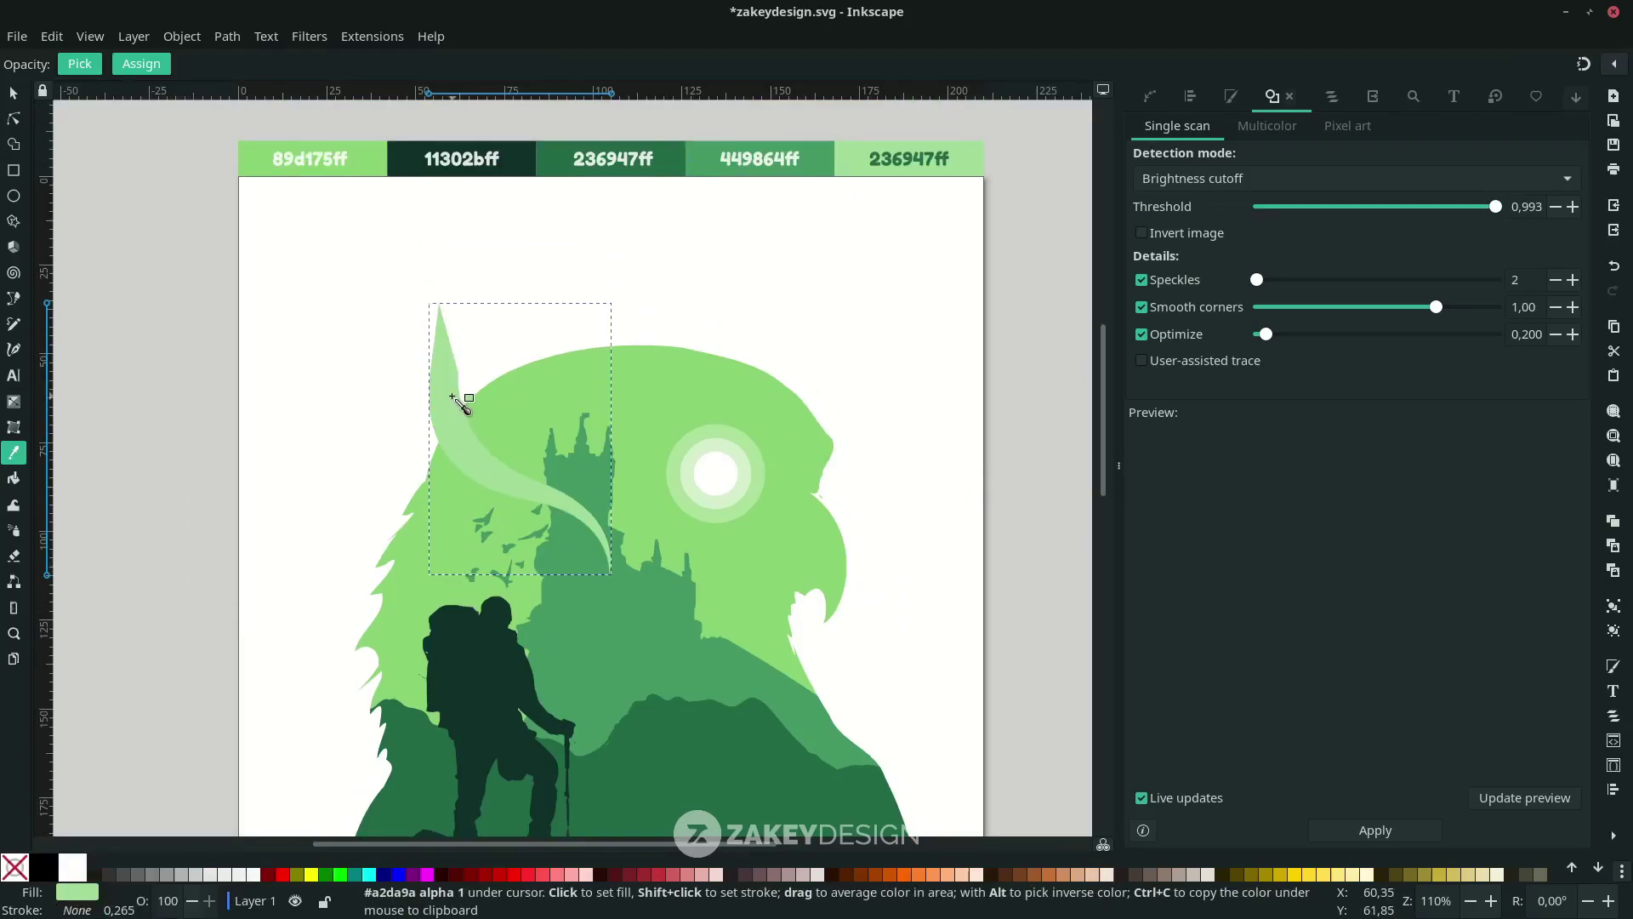
Lower the ribbon in the stacking order so it sits behind the castle tower but in front of the eagle silhouette
key("s")
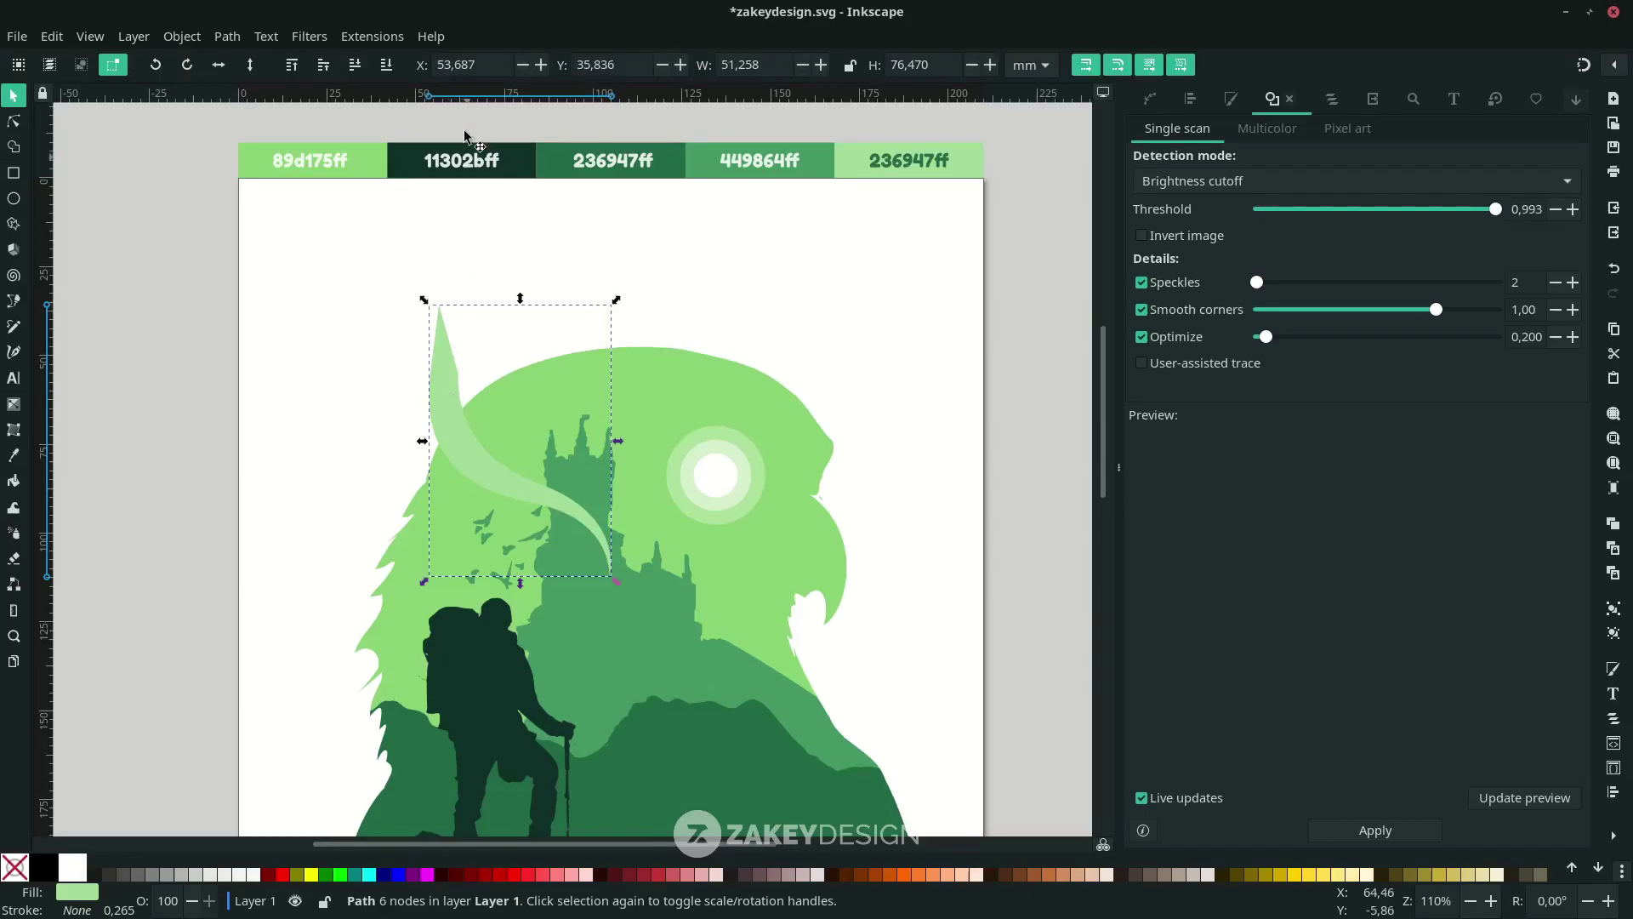
left_click(362, 72)
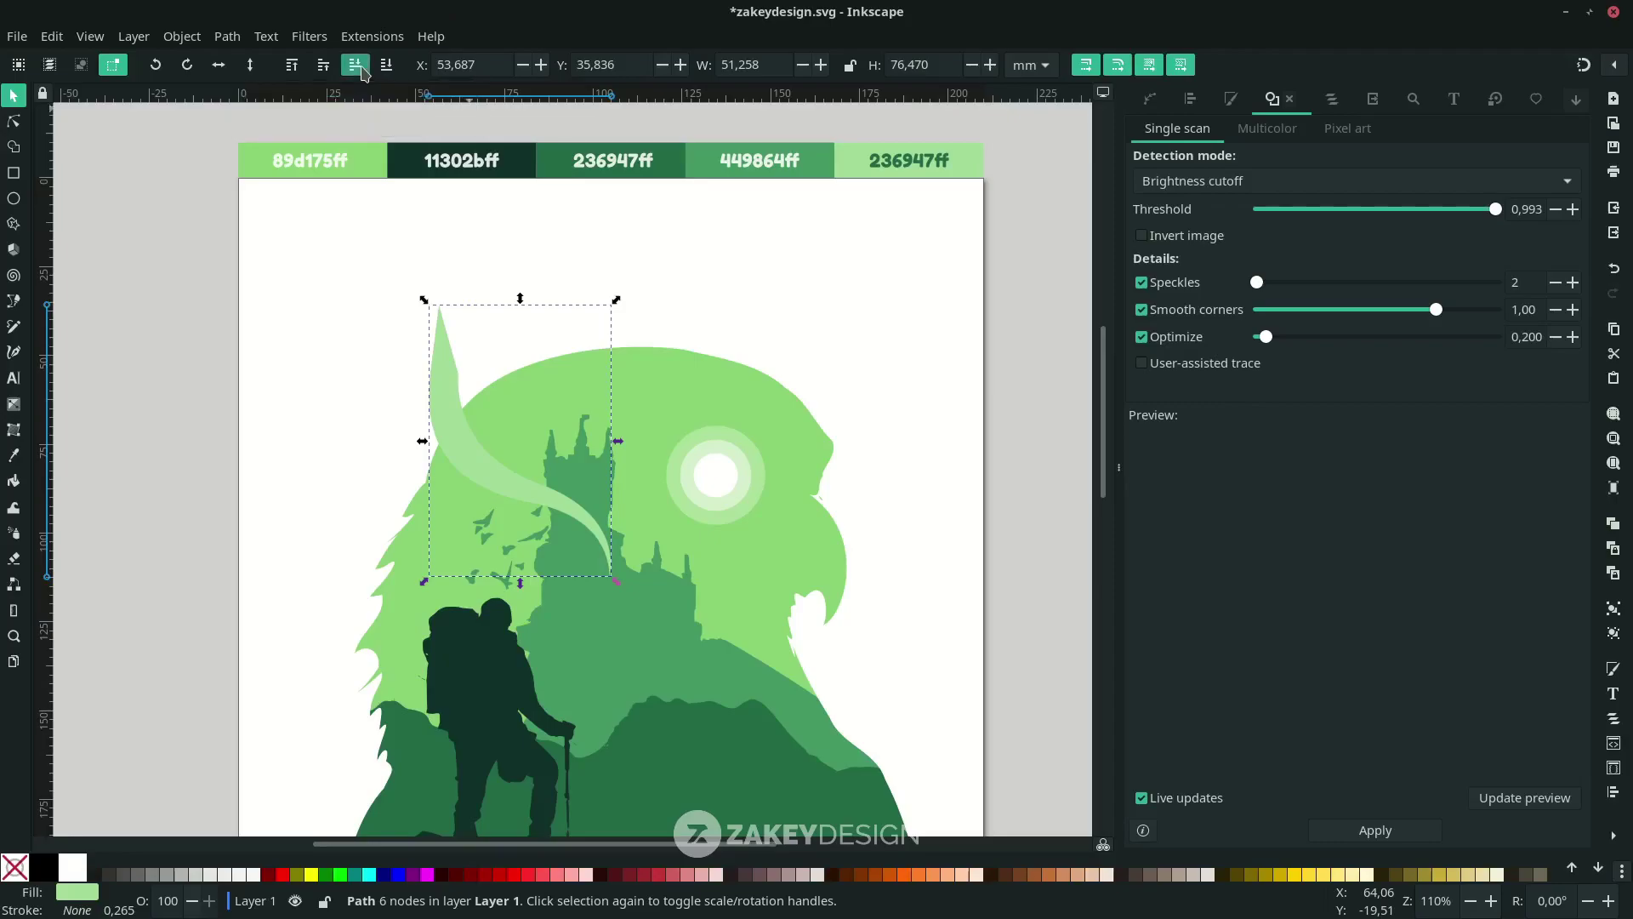
left_click(362, 72)
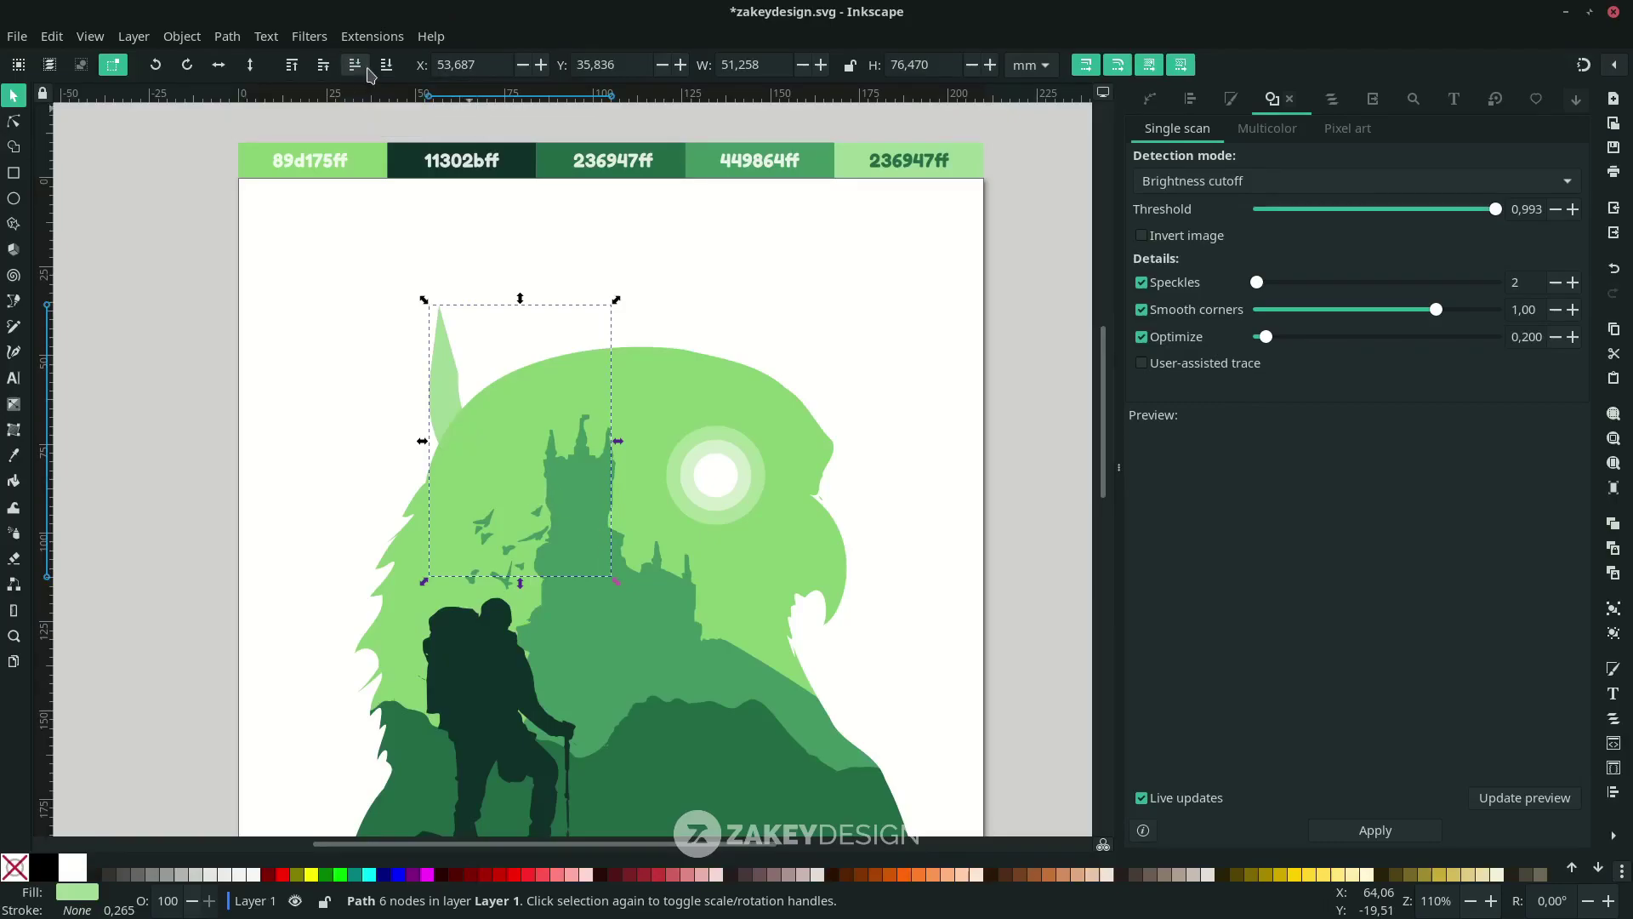
left_click(324, 64)
scroll(923, 541, "down", 3)
left_click(887, 536)
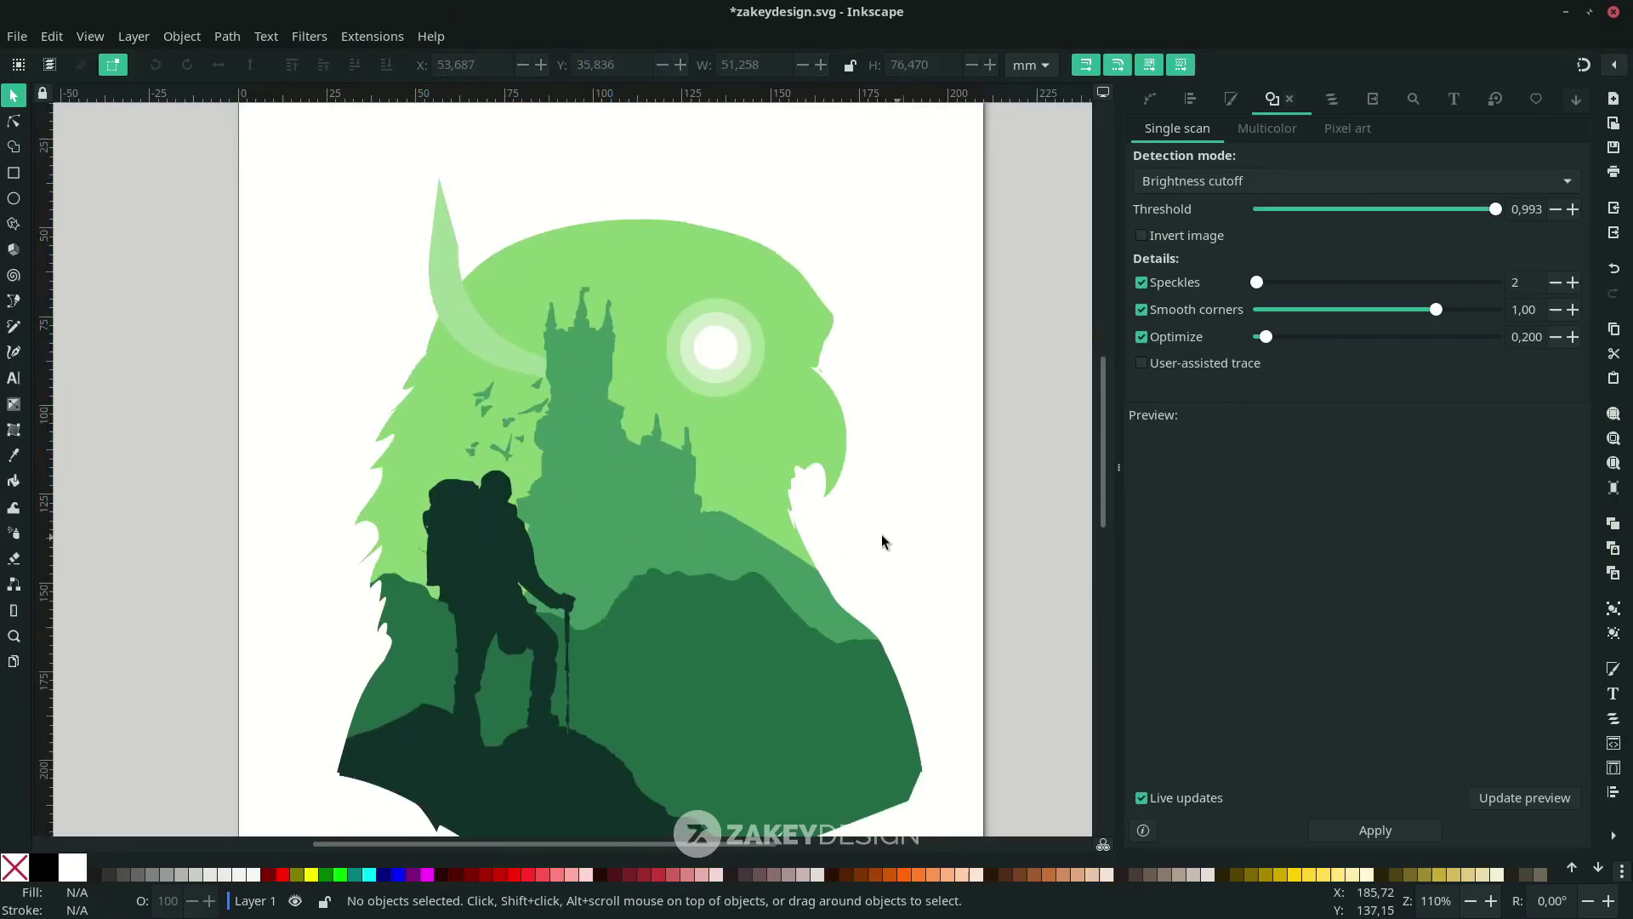
scroll(860, 529, "up", 1)
scroll(860, 528, "down", 3)
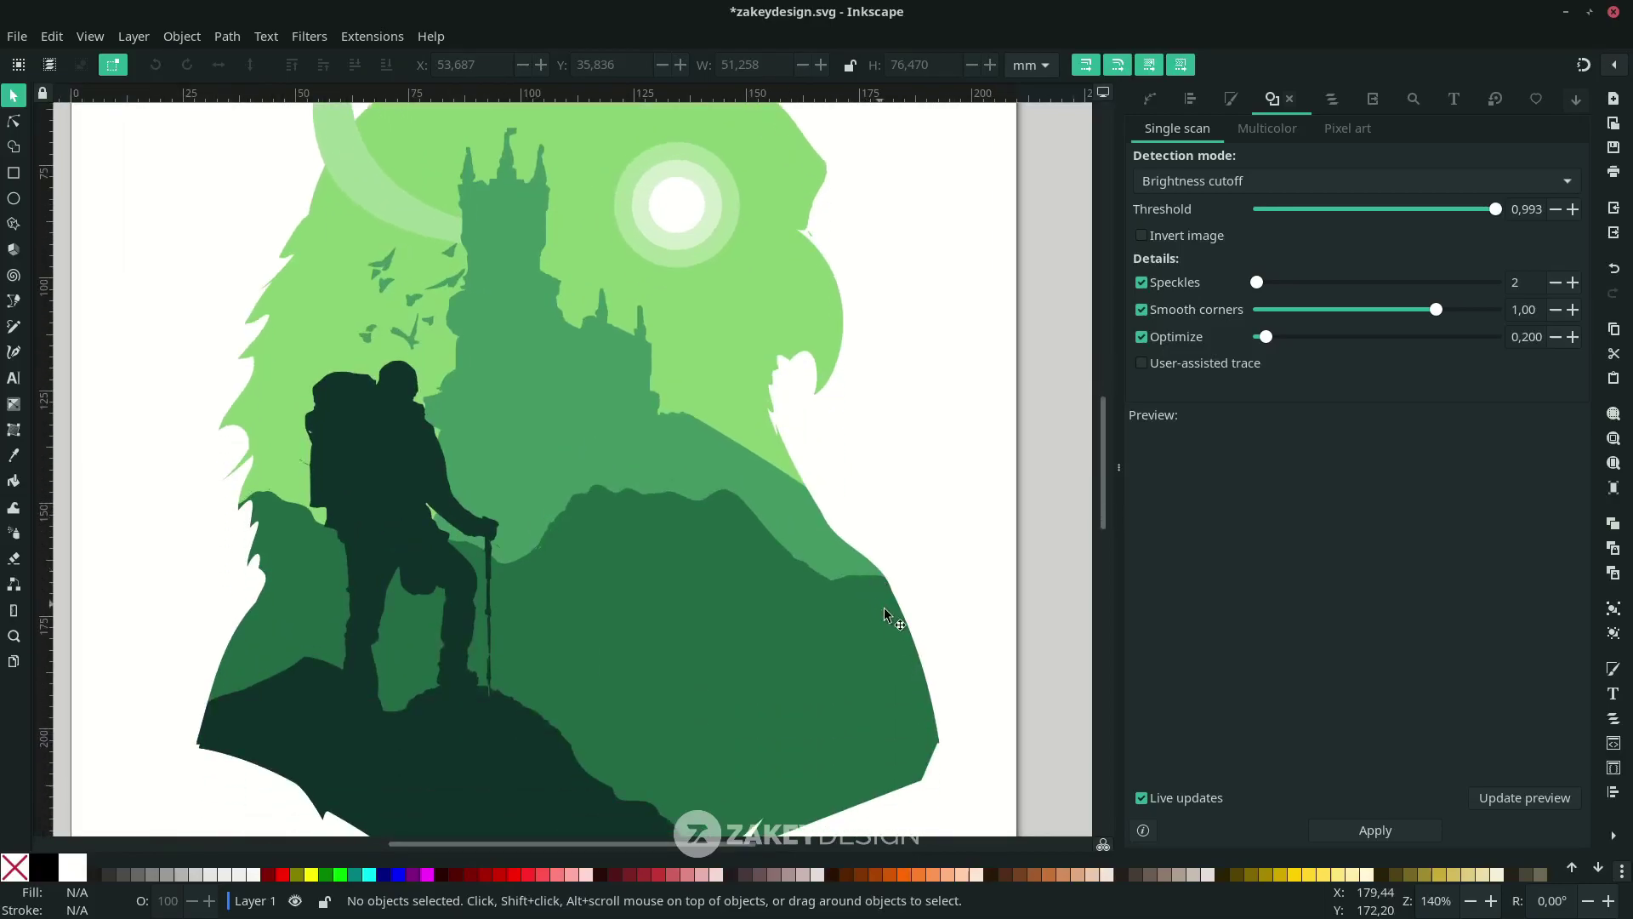
Draw a second closed S-curved ribbon about 75 × 94 mm across the front mountain, ending beyond the eagle's lower chest edge
key("b")
scroll(907, 723, "down", 2)
left_click(916, 748)
mouse_move(749, 577)
left_mouse_down()
mouse_move(595, 543)
mouse_move(768, 628)
left_mouse_up()
left_click(638, 363)
left_click_drag(804, 779, 847, 792)
left_click(918, 750)
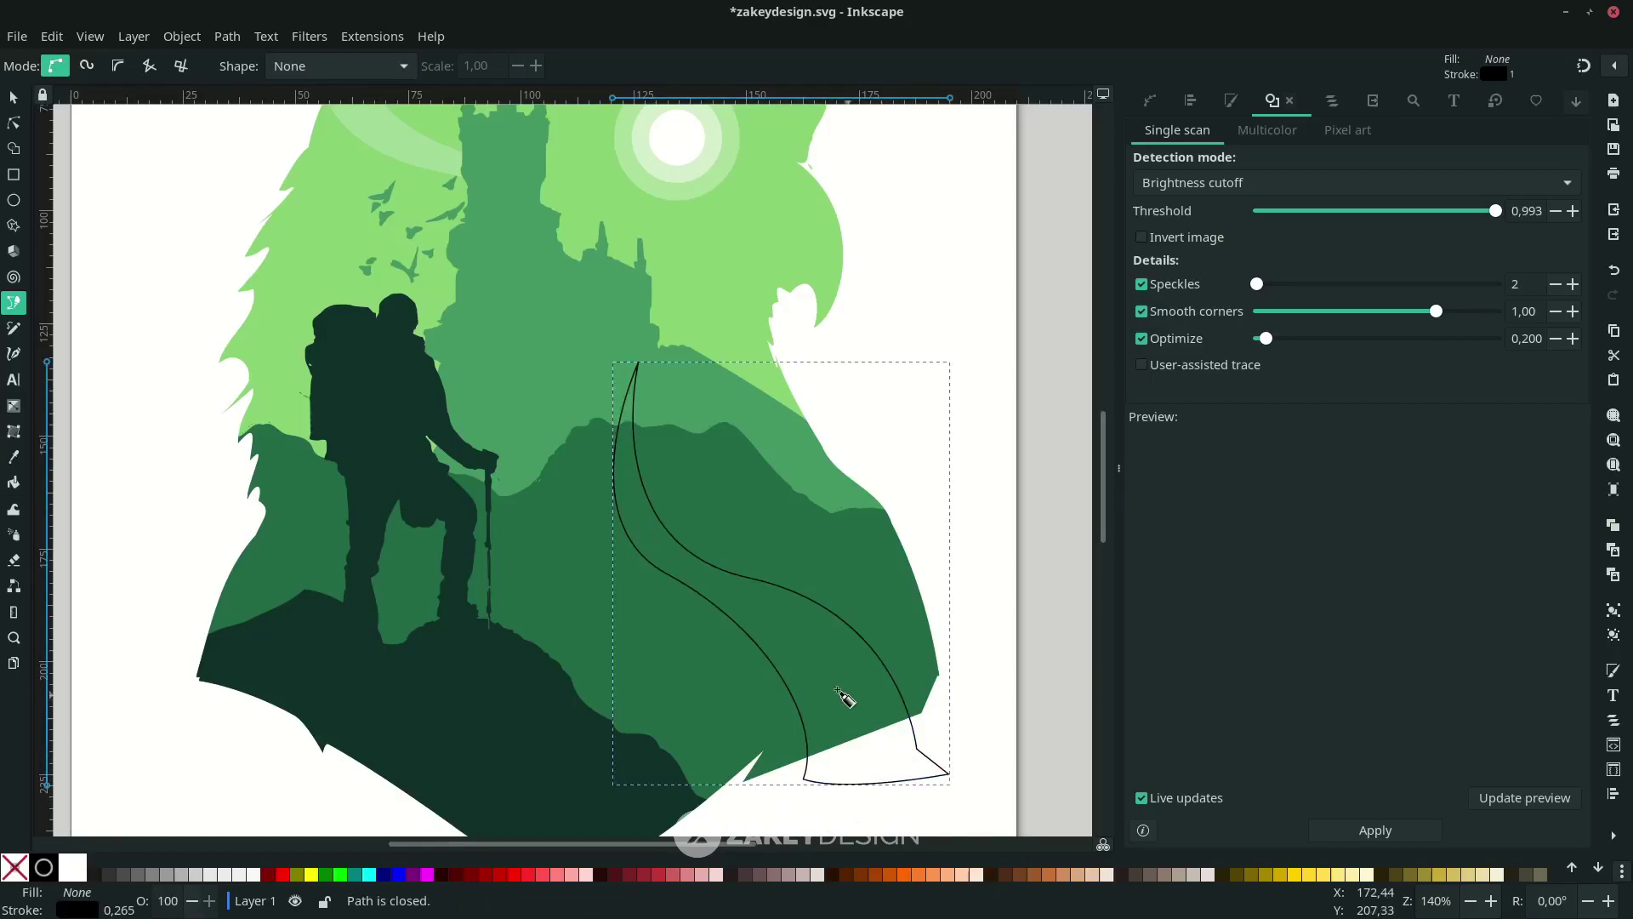
scroll(670, 630, "up", 2)
scroll(885, 698, "down", 4)
scroll(935, 672, "up", 2)
scroll(893, 697, "down", 2)
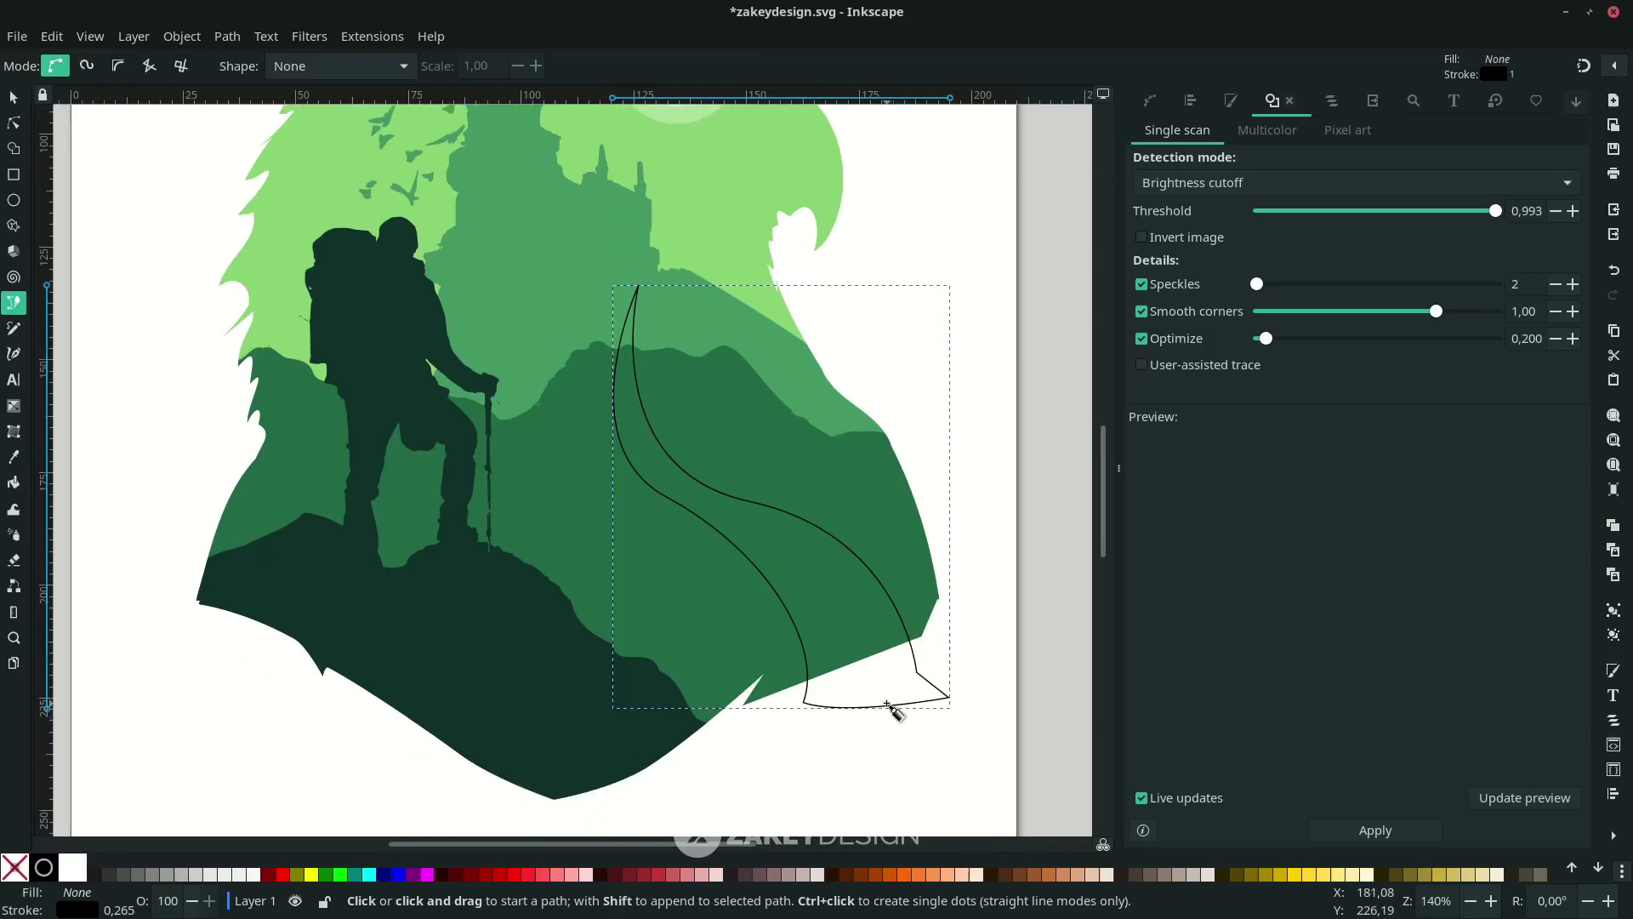
Rotate the mountain ribbon counterclockwise until it spans about 95 × 77 mm
scroll(834, 690, "right", 2)
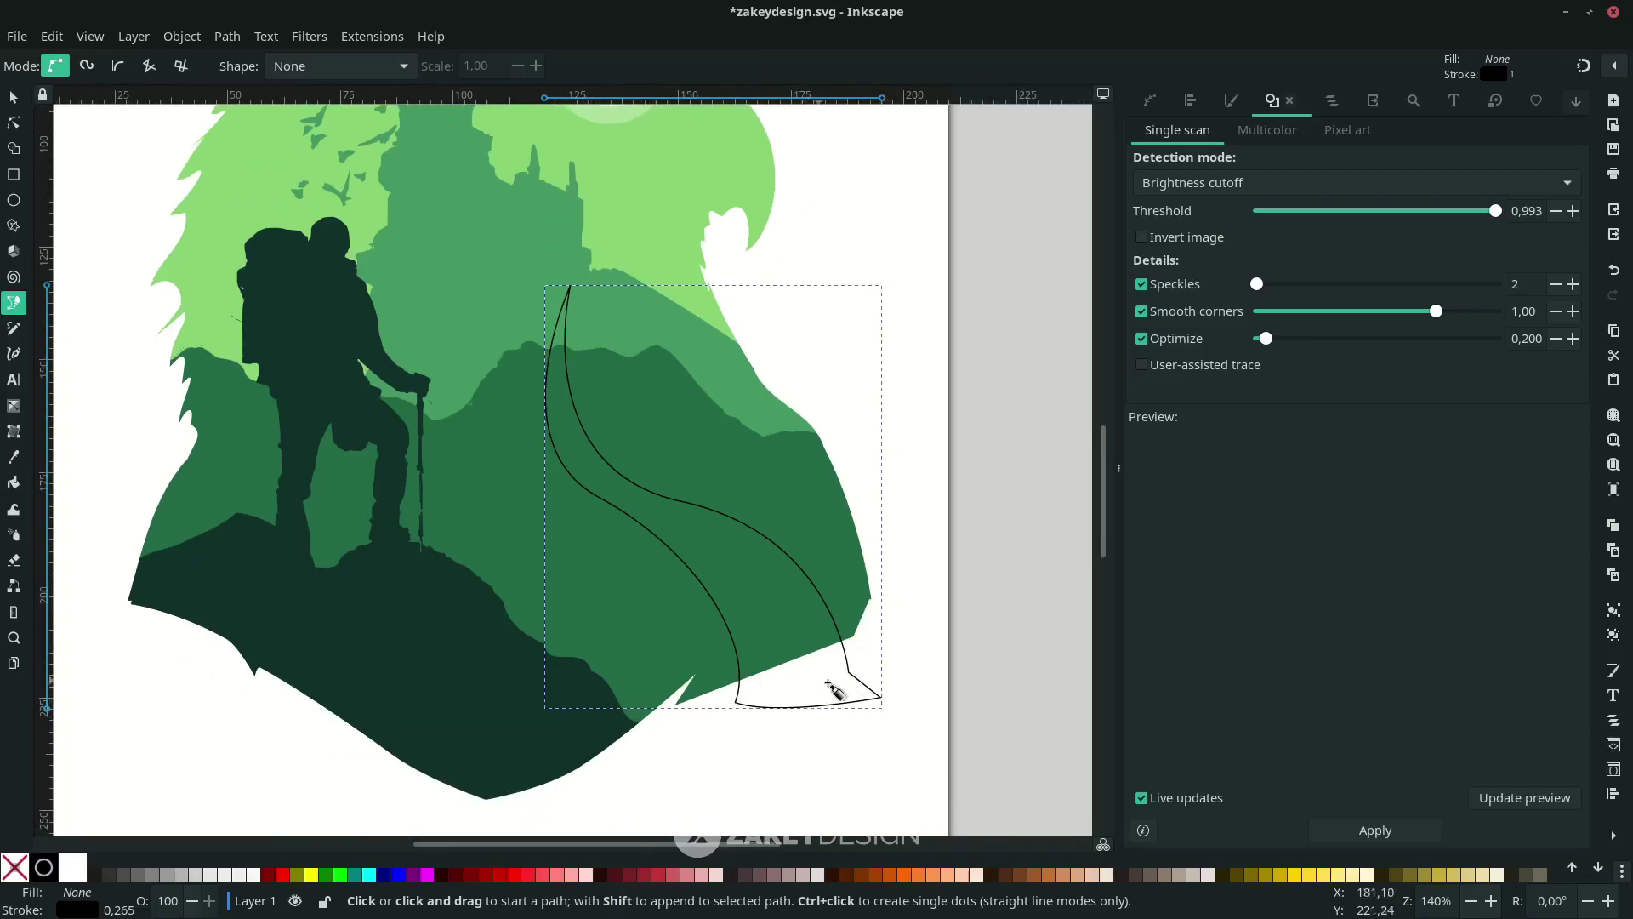
left_click(882, 701)
left_click_drag(887, 280, 825, 253)
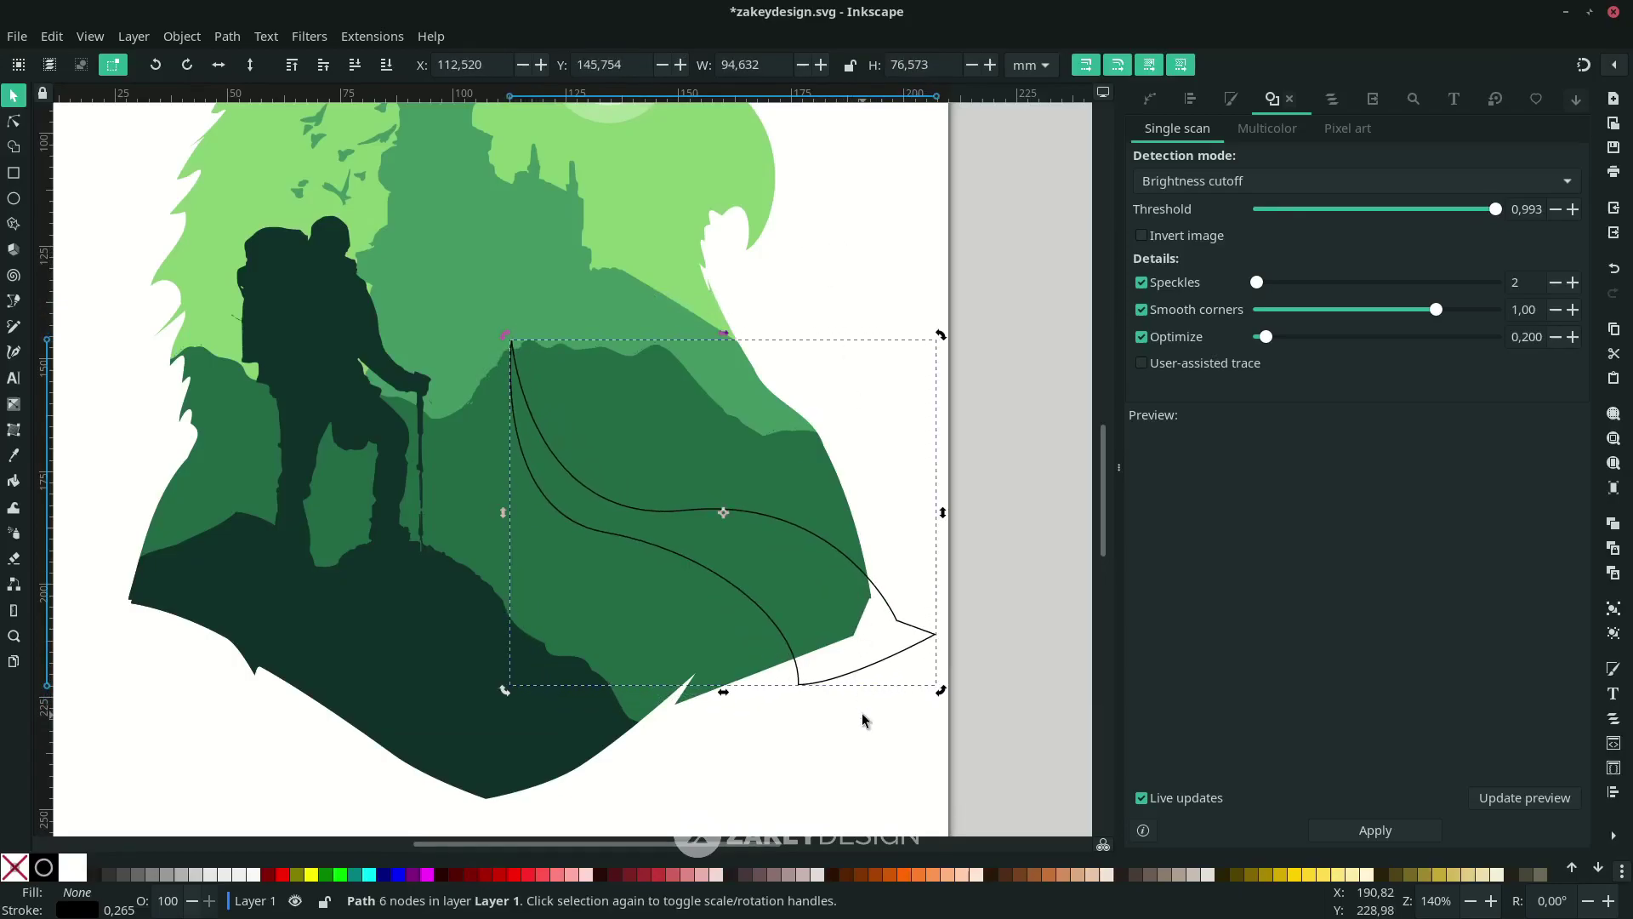
Fill the mountain ribbon with the light green sampled from the upper ribbon and remove its outline
scroll(863, 720, "up", 6)
key("d")
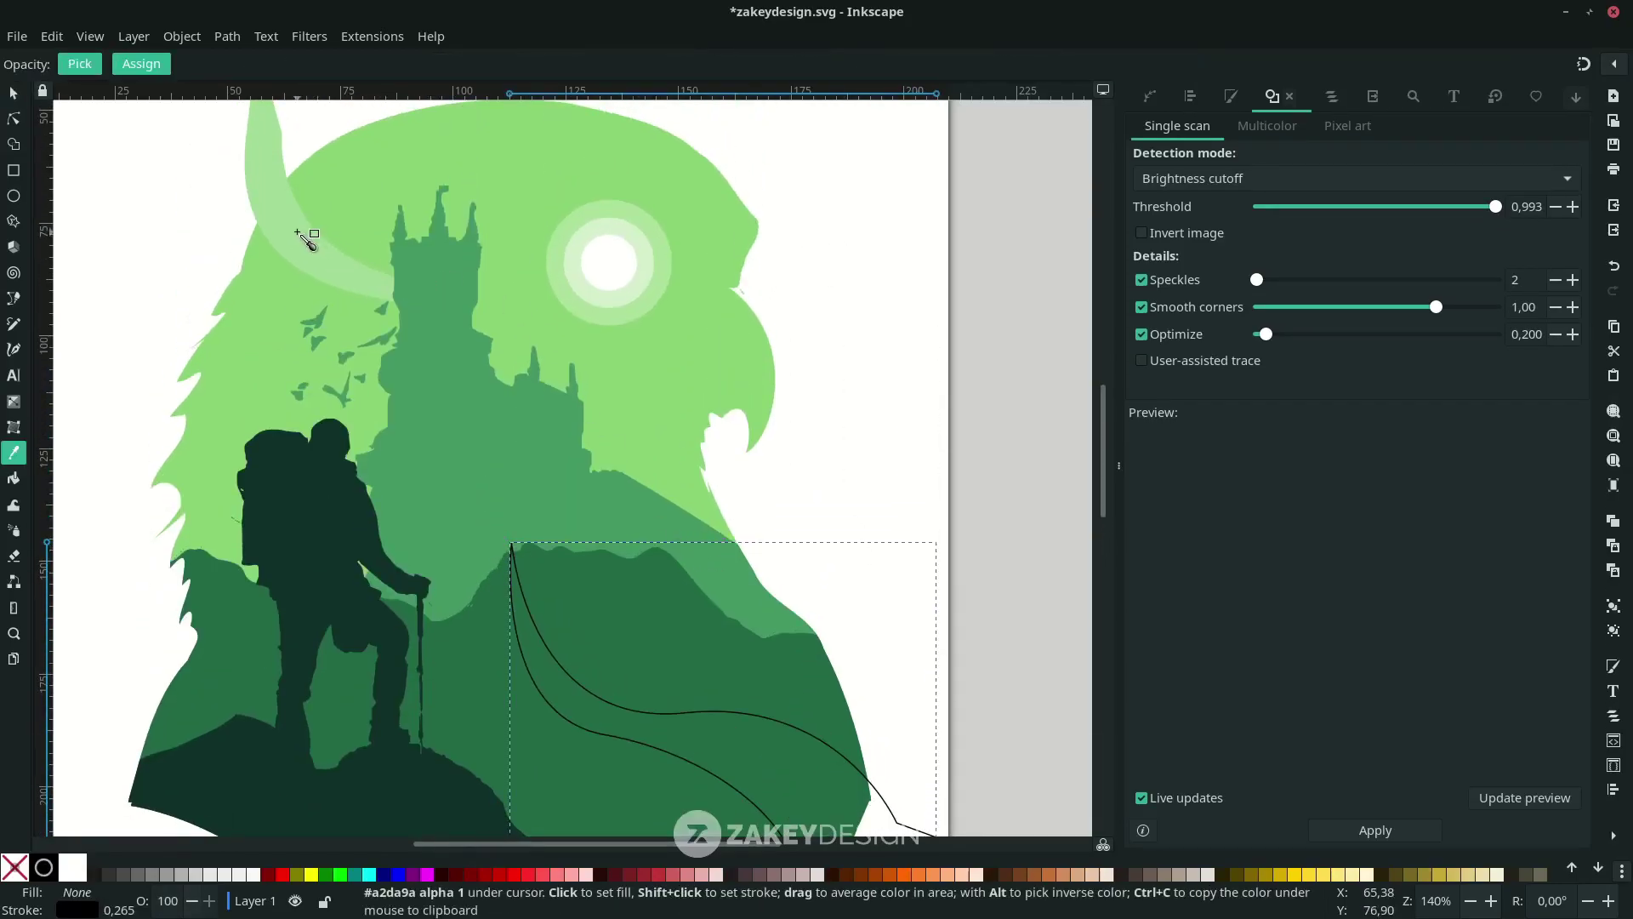
left_click(306, 240)
scroll(532, 763, "down", 6)
right_click(121, 908)
left_click(119, 904)
Move the mountain ribbon slightly to the right and down, and refine its curves with the Node tool
key("s")
left_click_drag(809, 588, 832, 615)
key("n")
left_click_drag(705, 535, 704, 541)
left_click_drag(863, 524, 866, 540)
scroll(732, 613, "up", 5)
scroll(737, 384, "down", 1)
Draw a thin, closed tapering ribbon curving from the eagle's lower beak towards the base of the castle
key("b")
left_click(734, 384)
left_click_drag(577, 427, 499, 433)
left_click(719, 374)
Draw a closed curved ribbon from outside the eagle's neck feathers, across the hiker's head, to the castle wall
left_click(304, 436)
mouse_move(444, 372)
left_mouse_down()
mouse_move(521, 384)
mouse_move(368, 400)
left_mouse_up()
left_click(511, 347)
scroll(327, 438, "up", 1)
mouse_move(324, 459)
left_mouse_down()
mouse_move(316, 497)
mouse_move(320, 482)
left_mouse_up()
left_click(299, 434)
Fill the new ribbon with the light green sampled from the mountain ribbon and remove its outline
key("d")
left_click(855, 648)
key("s")
right_click(75, 909)
left_click(118, 904)
Select all four light green ribbons and group them
left_click(564, 276)
left_click(501, 242)
left_click(679, 701)
left_click(641, 460)
left_click(333, 242)
scroll(343, 170, "down", 2)
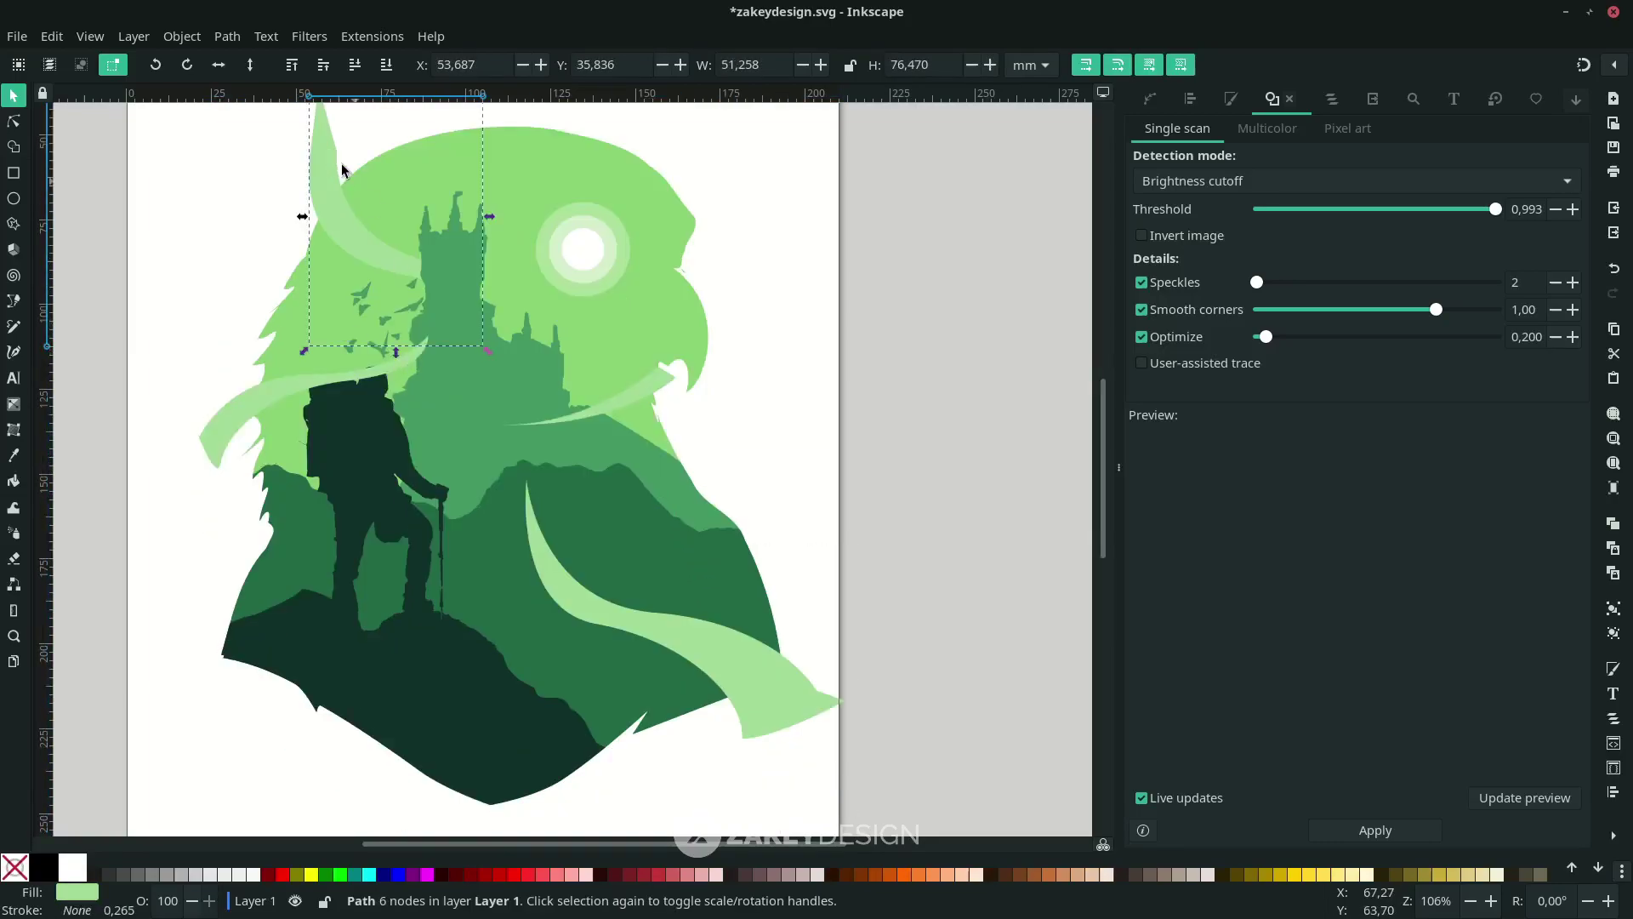
scroll(339, 315, "up", 2)
left_click(213, 515, "shift")
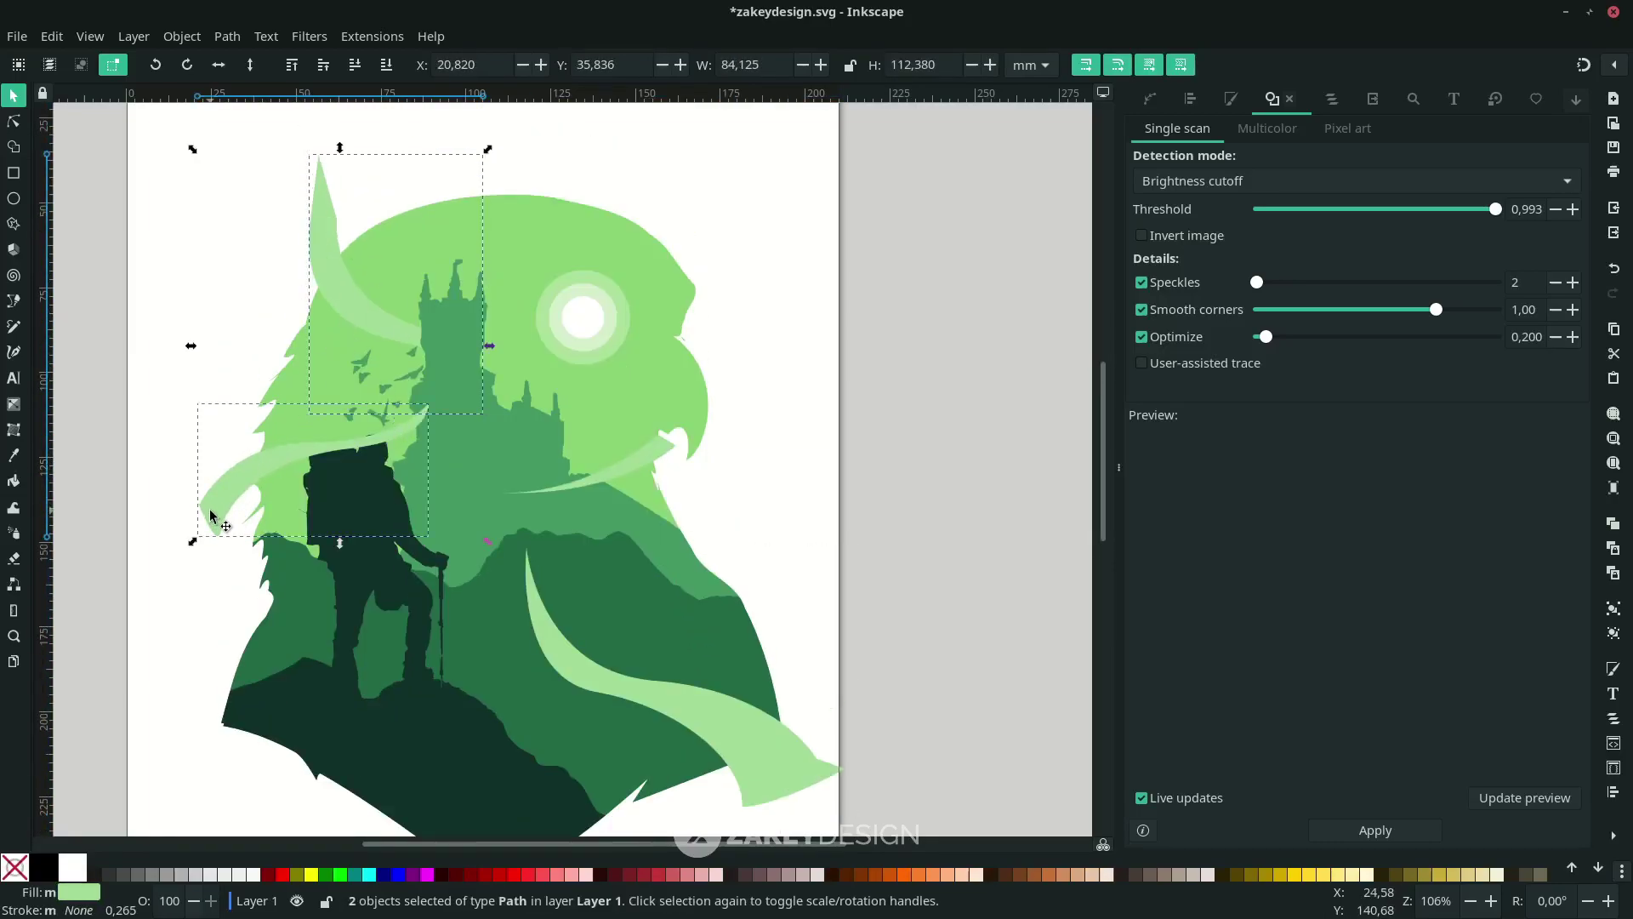
left_click(655, 715, "shift")
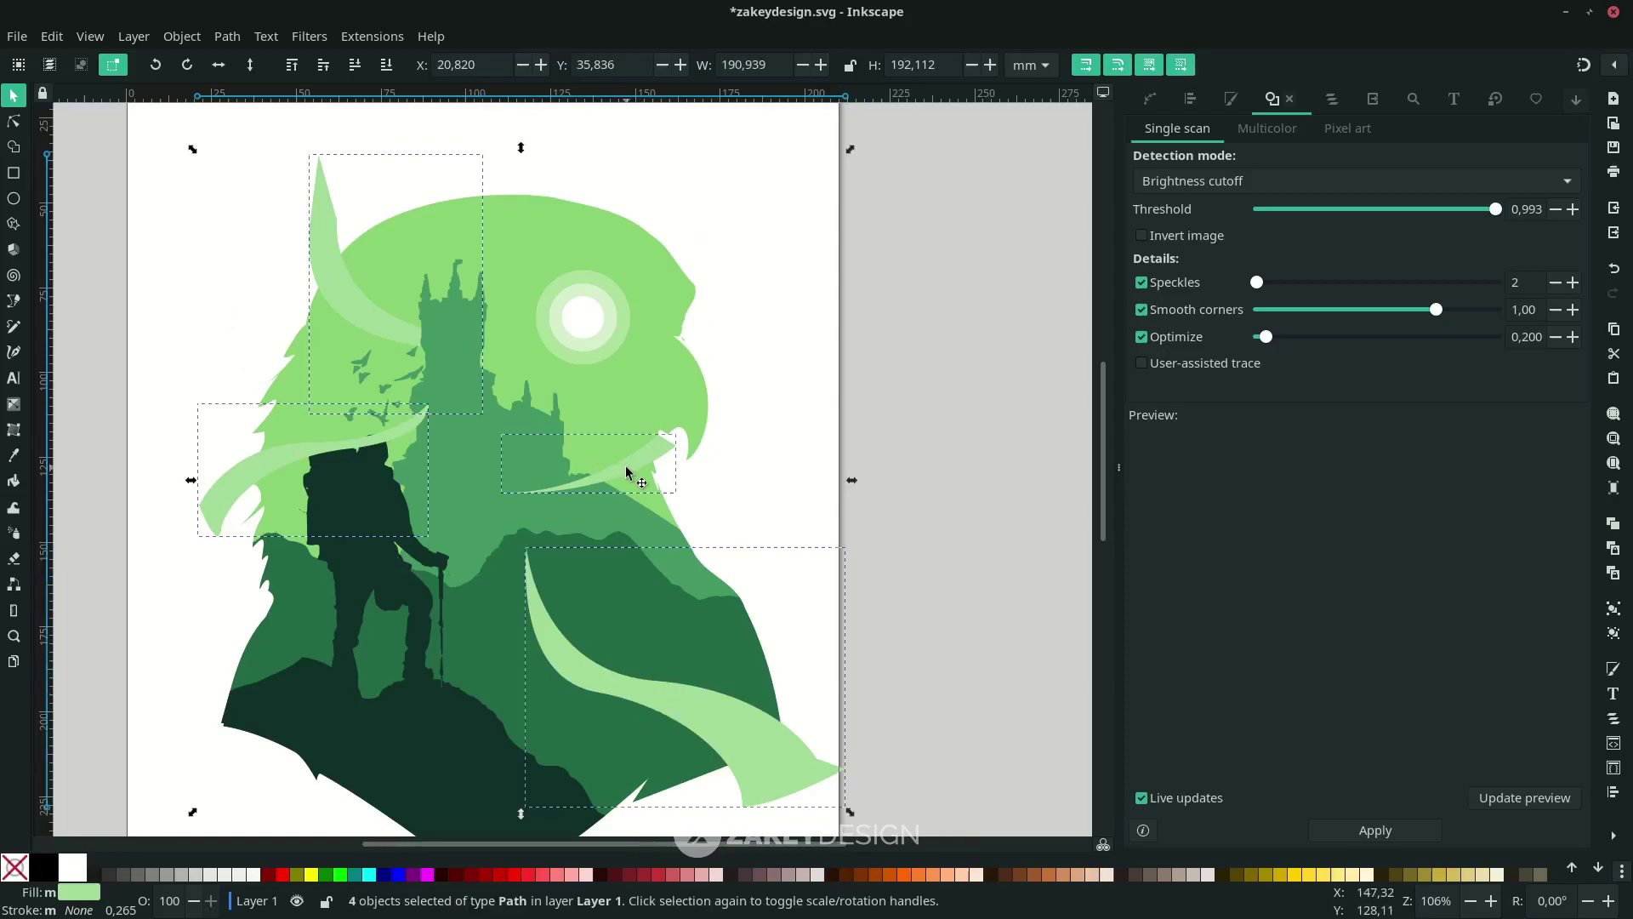
right_click(627, 472)
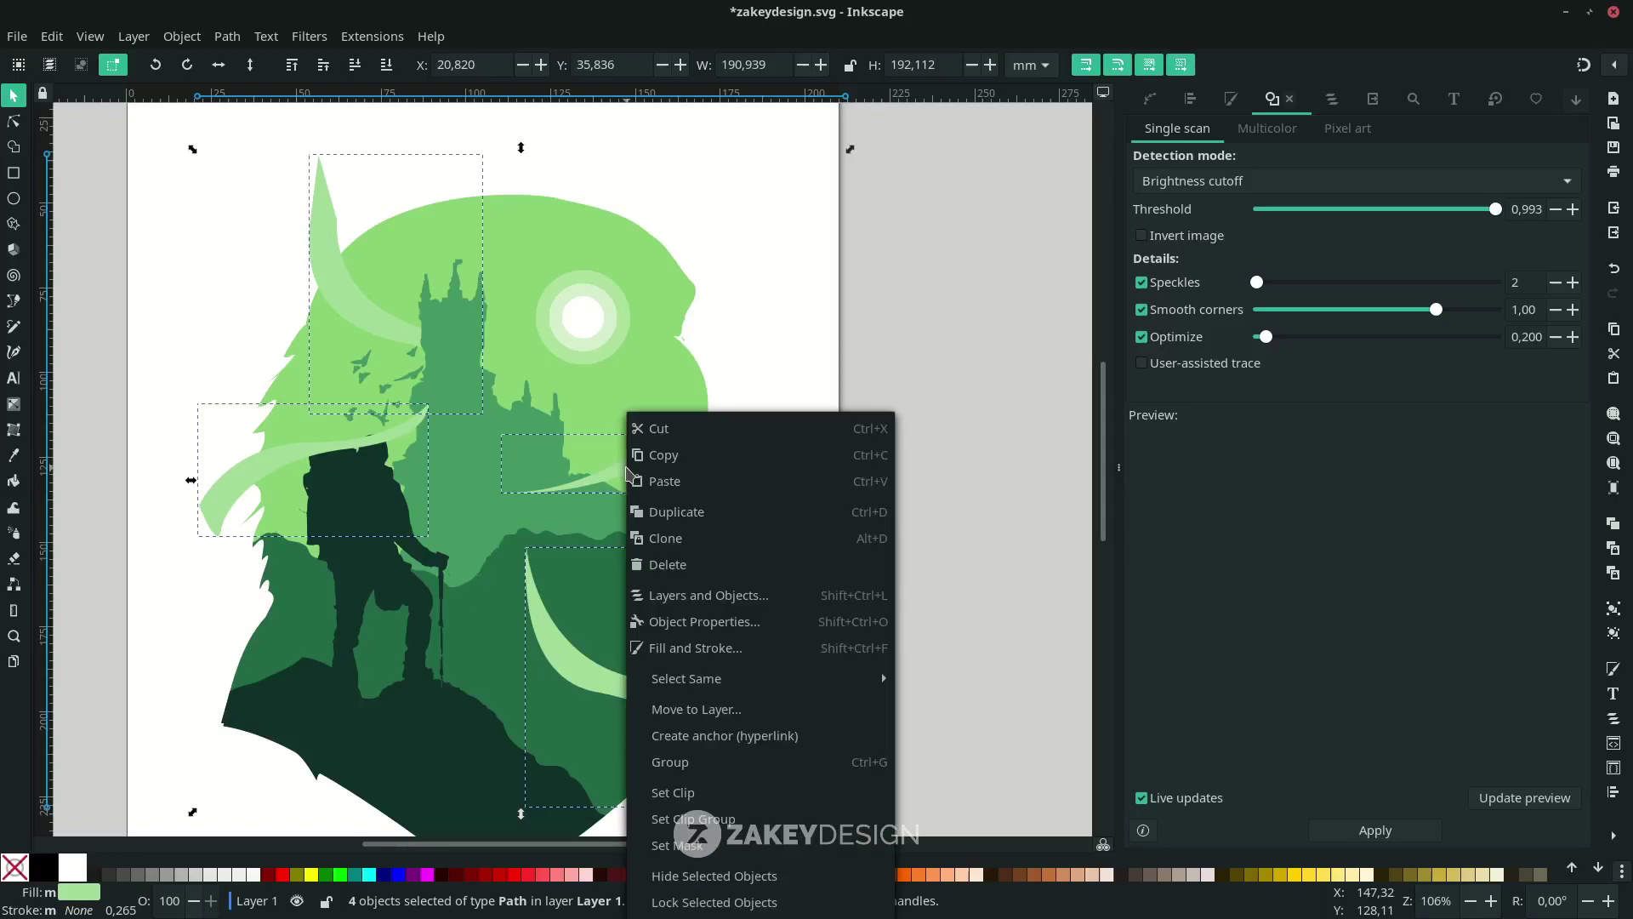
left_click(672, 761)
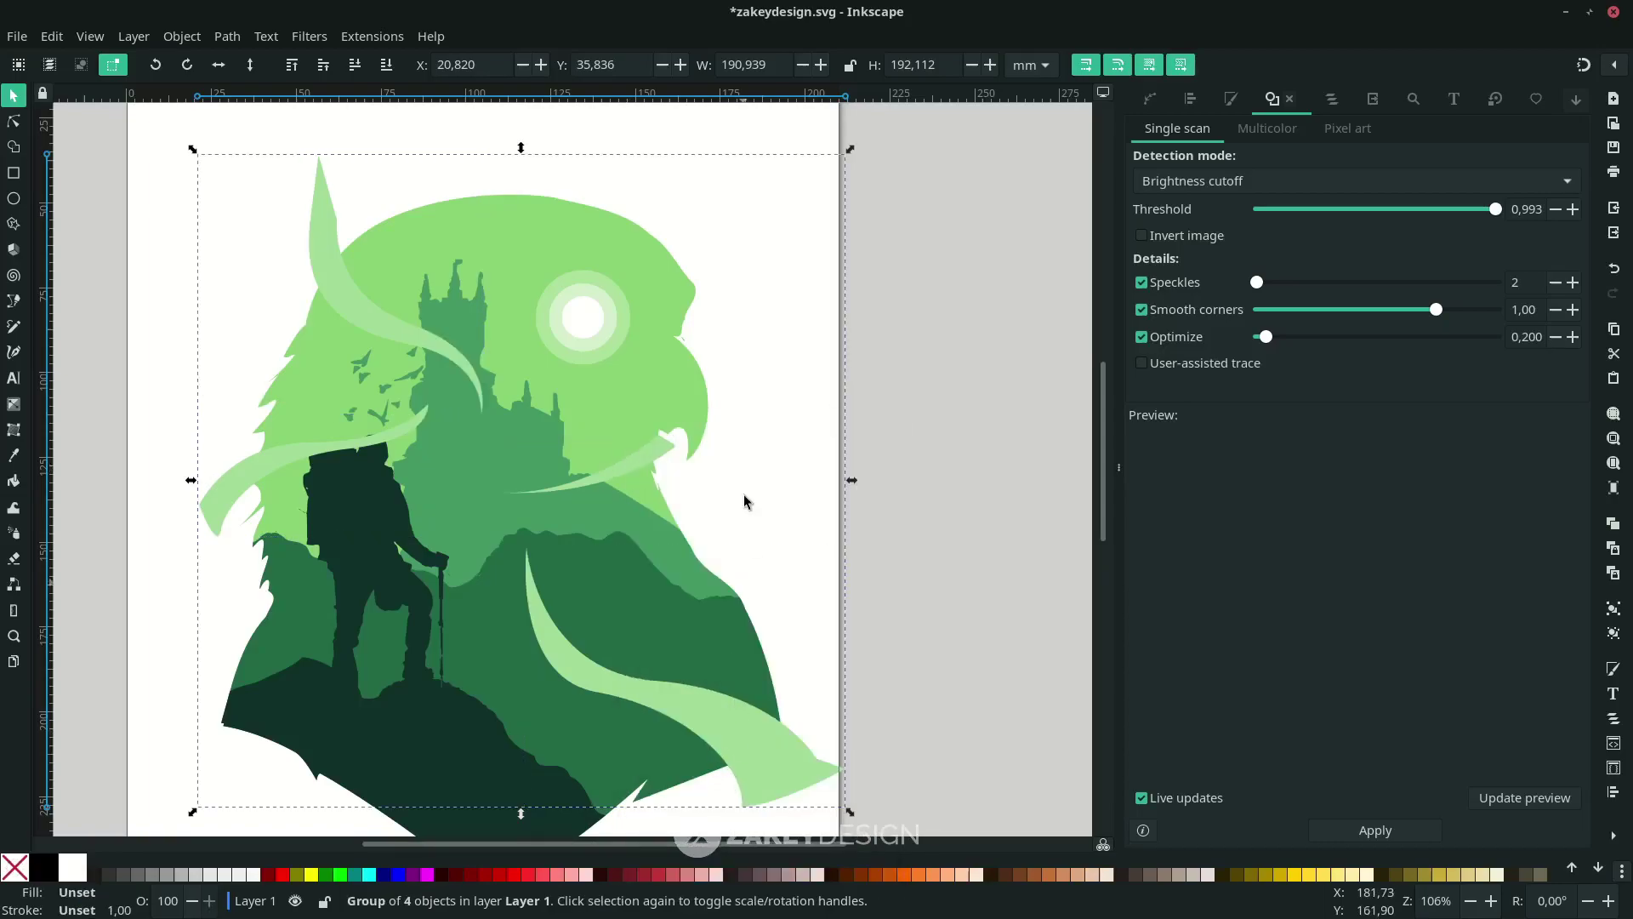
key("Escape")
Duplicate the eagle silhouette, raise the copy to the top, and use it to clip the ribbon group
left_click(618, 473)
key("ctrl")
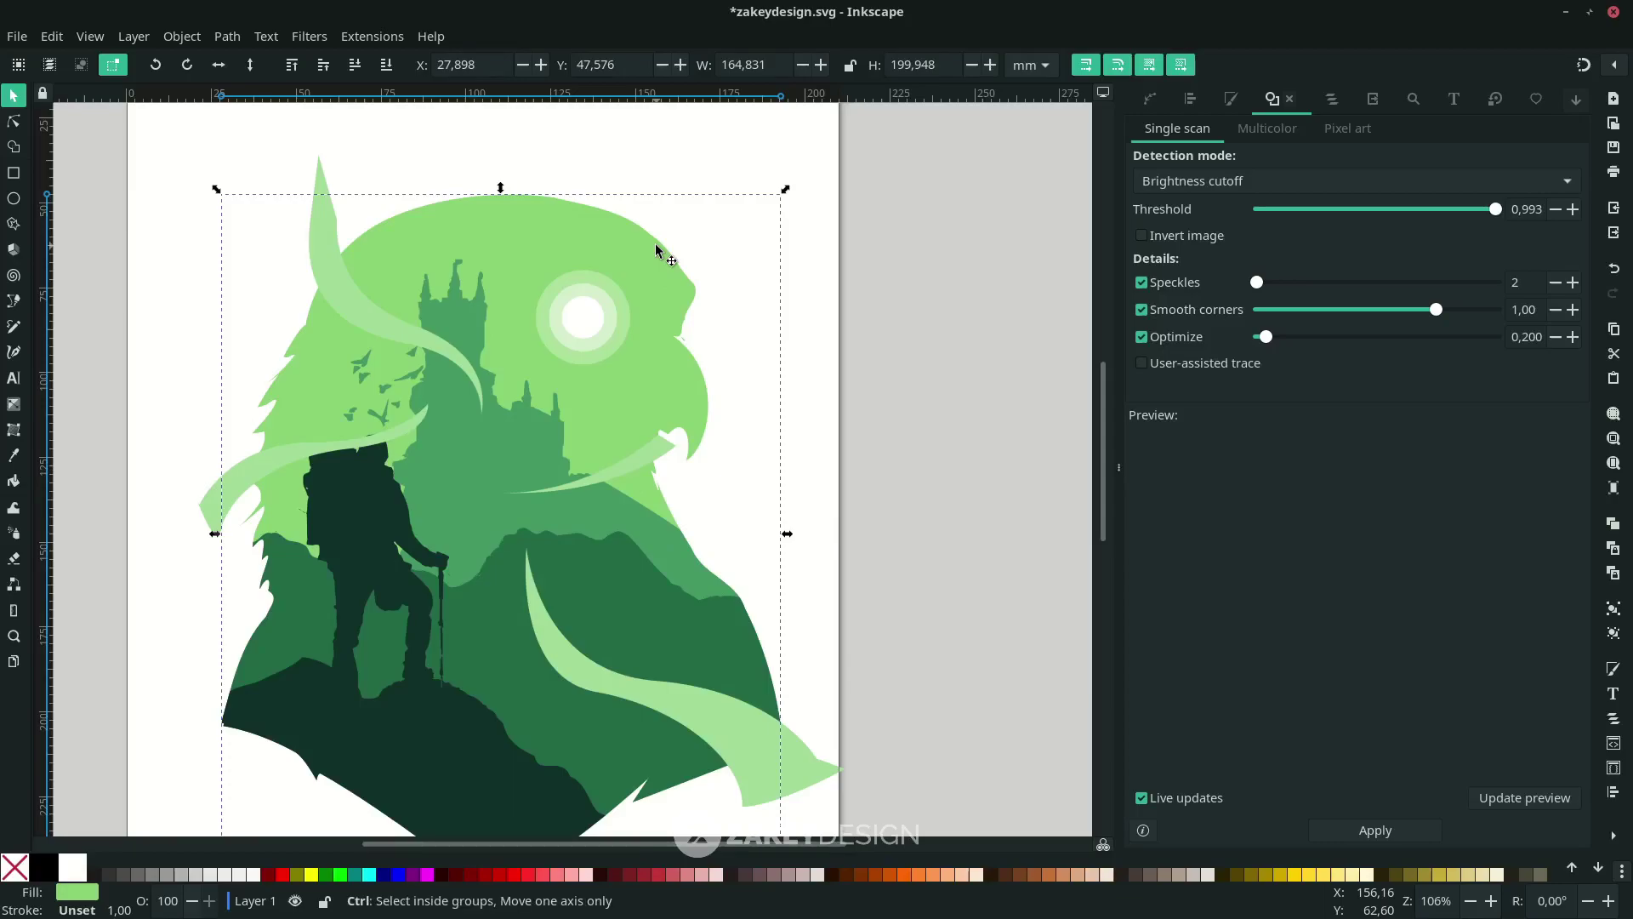
key("Home")
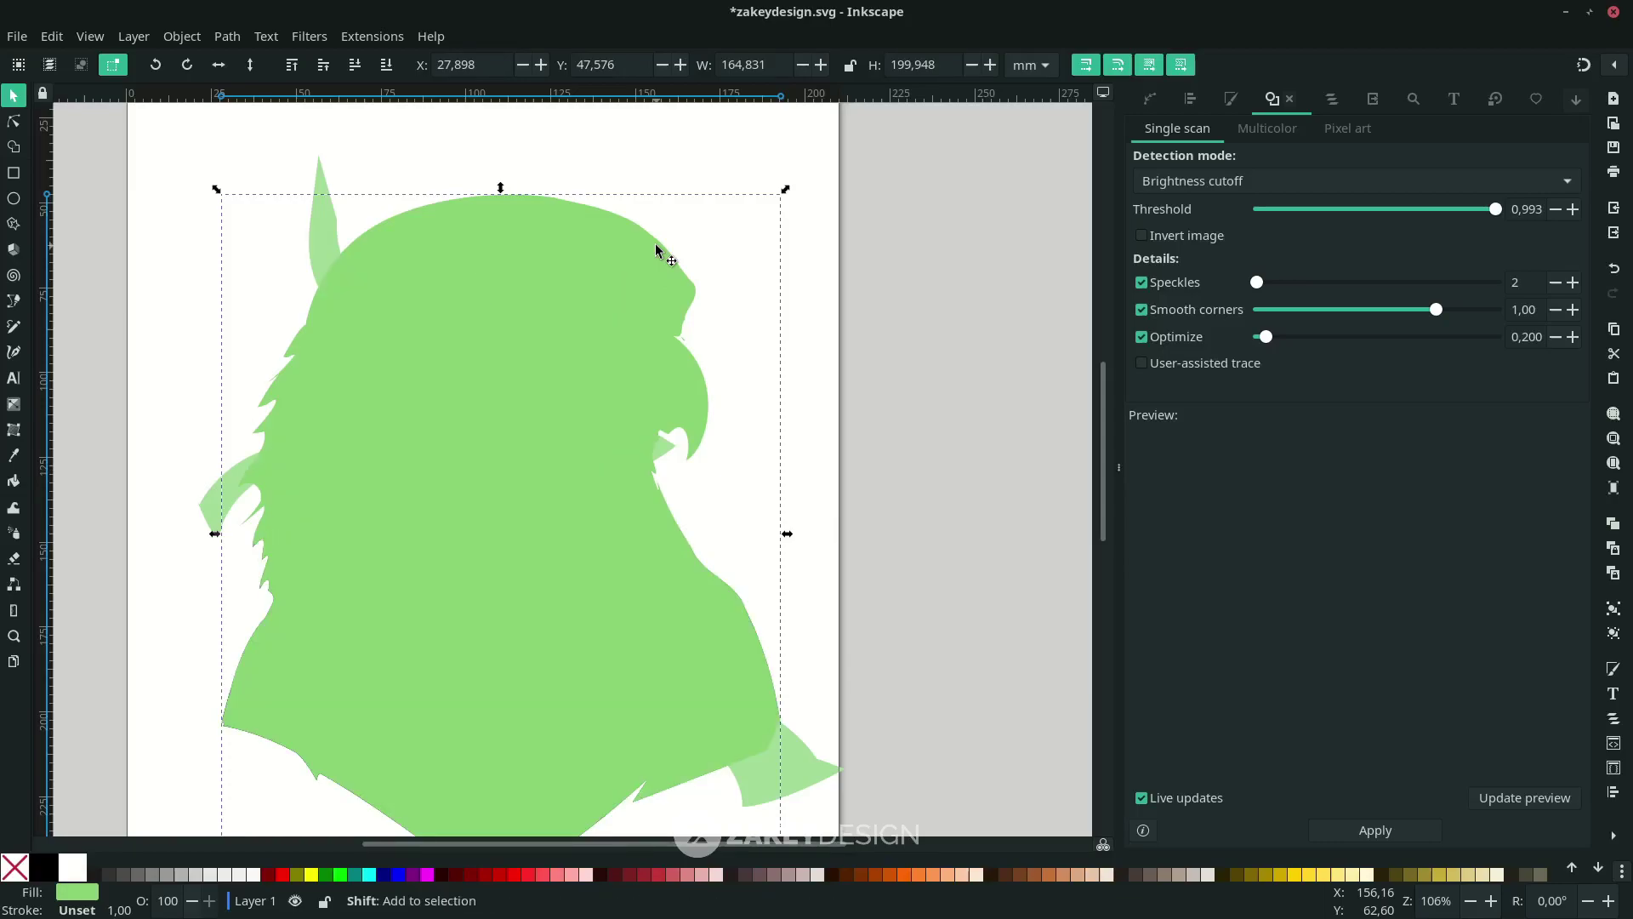
left_click(321, 171, "shift")
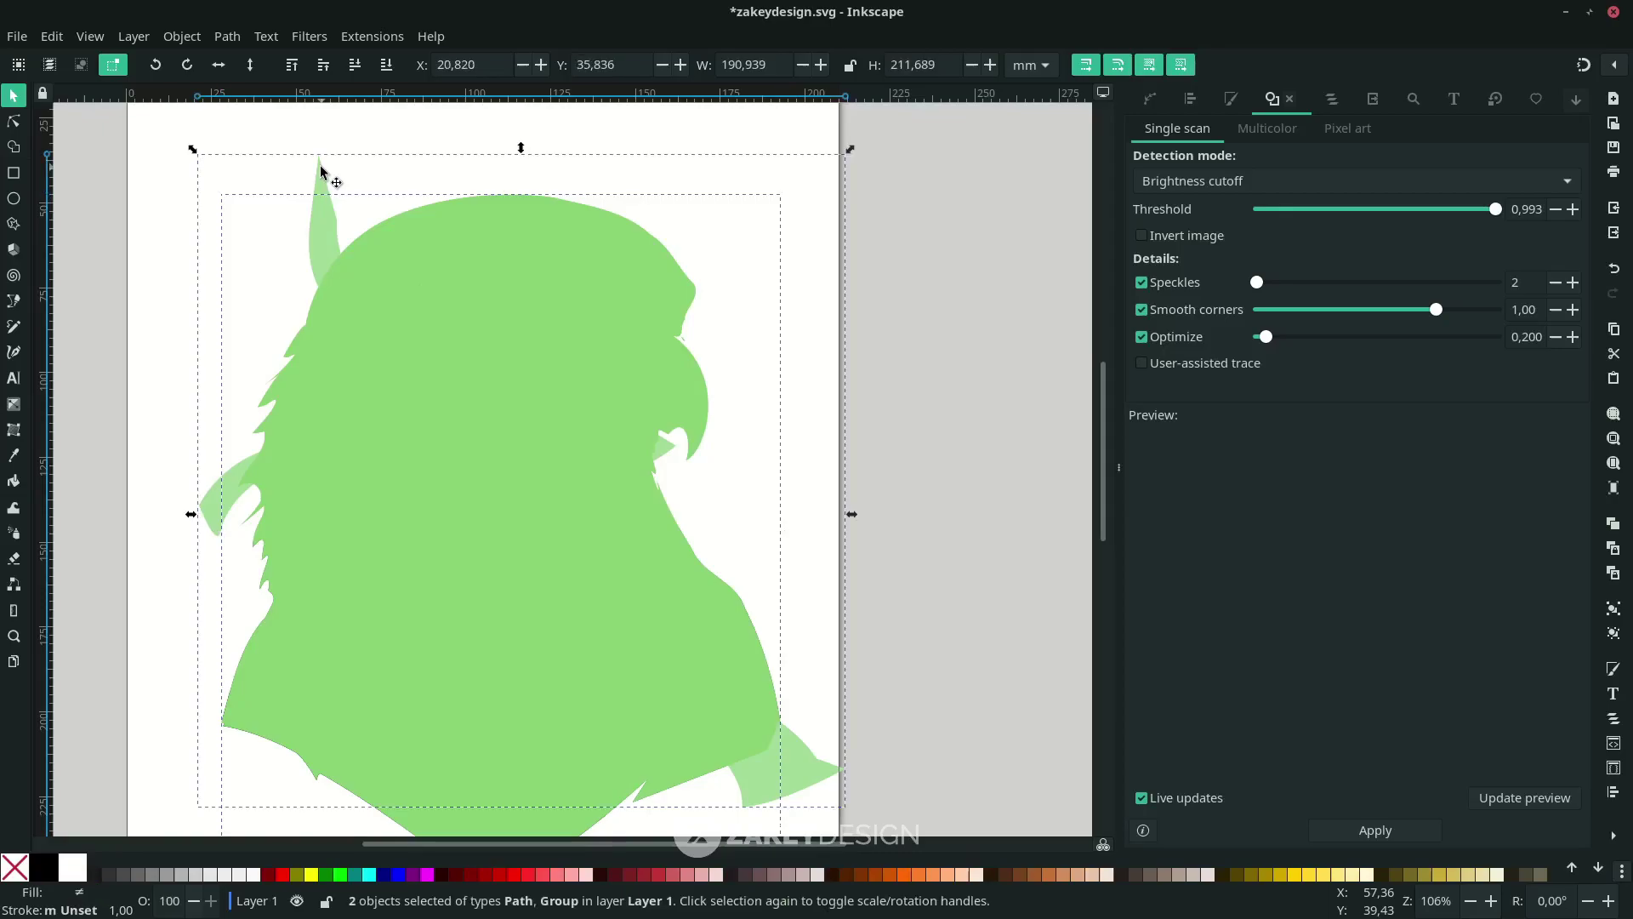
right_click(322, 171)
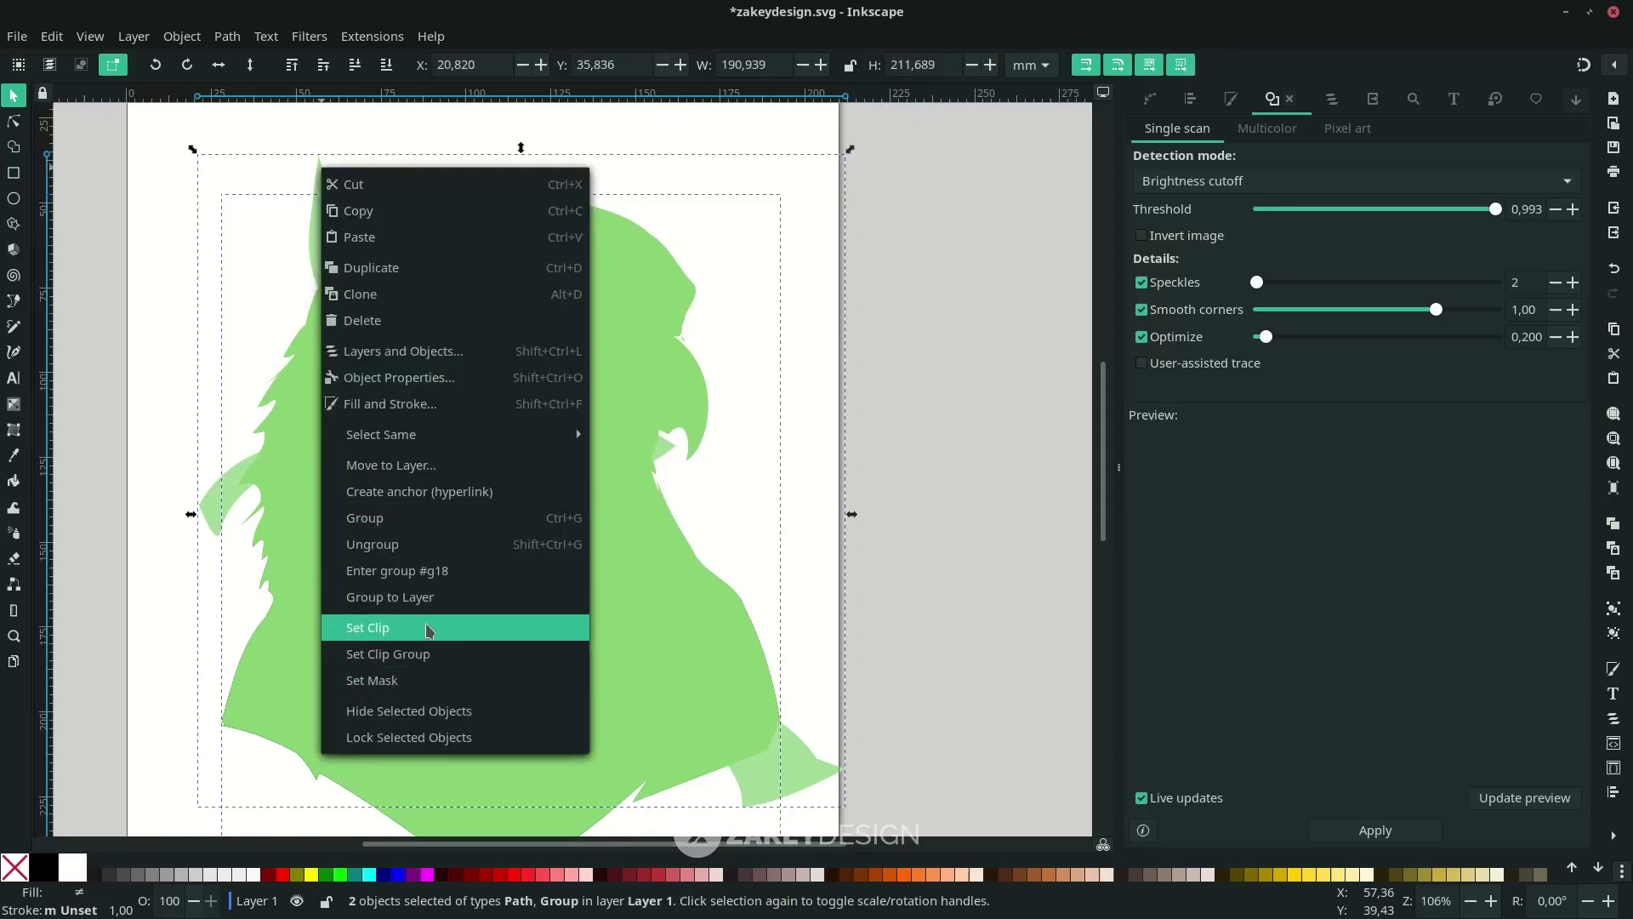
left_click(424, 625)
Ungroup the clipped ribbons and lower the uppermost ribbon behind the castle tower
left_click(692, 709)
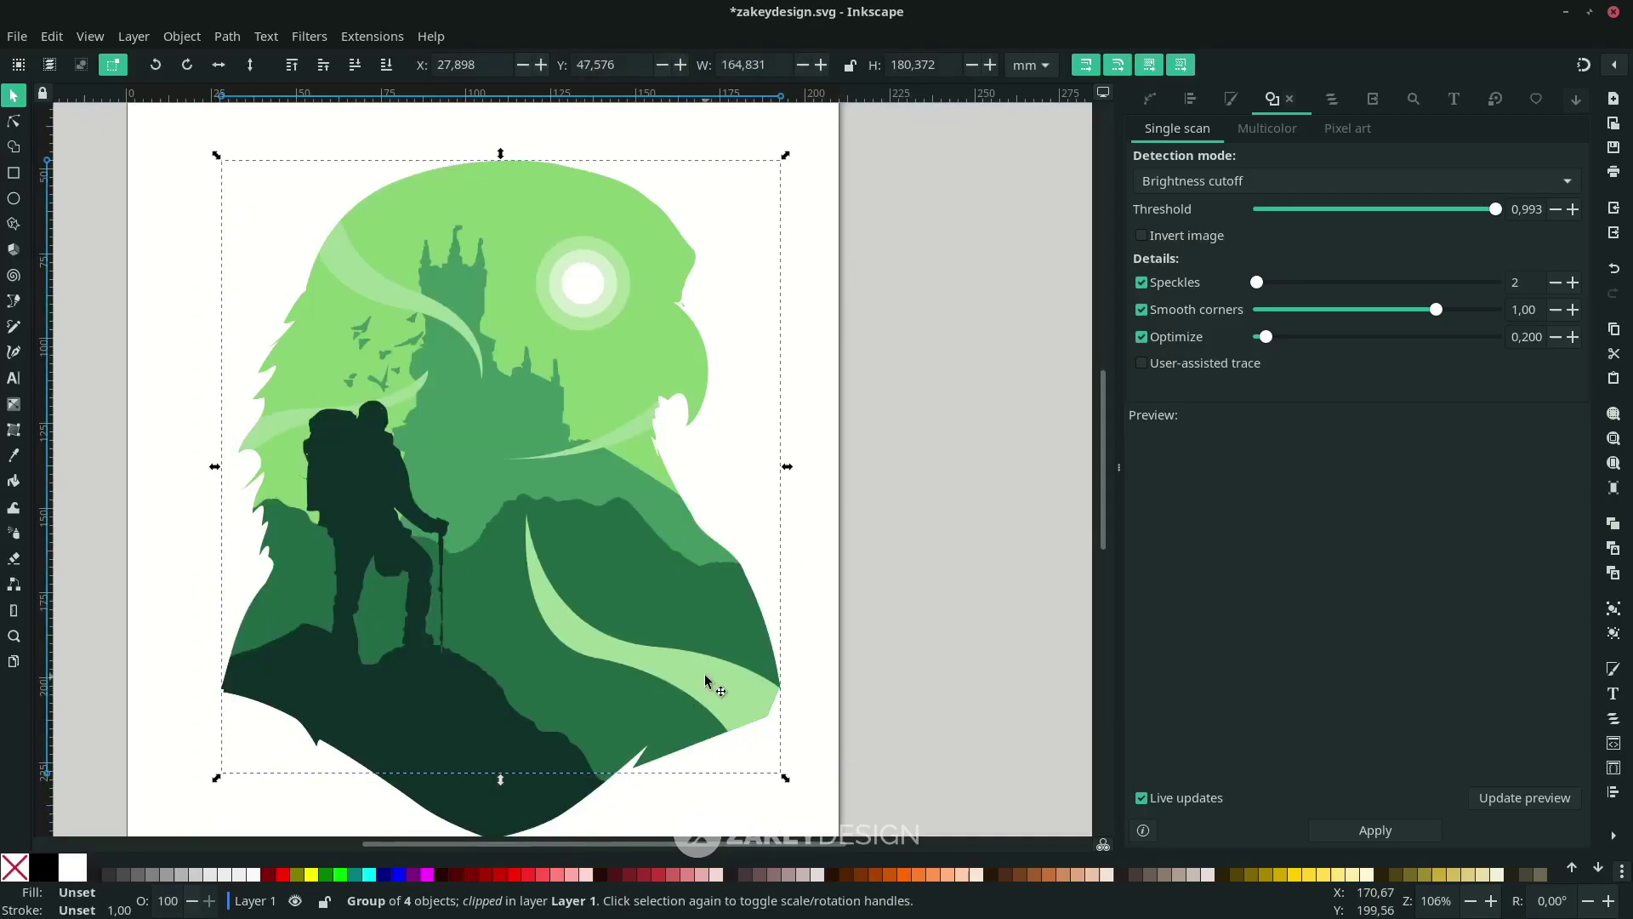
right_click(705, 677)
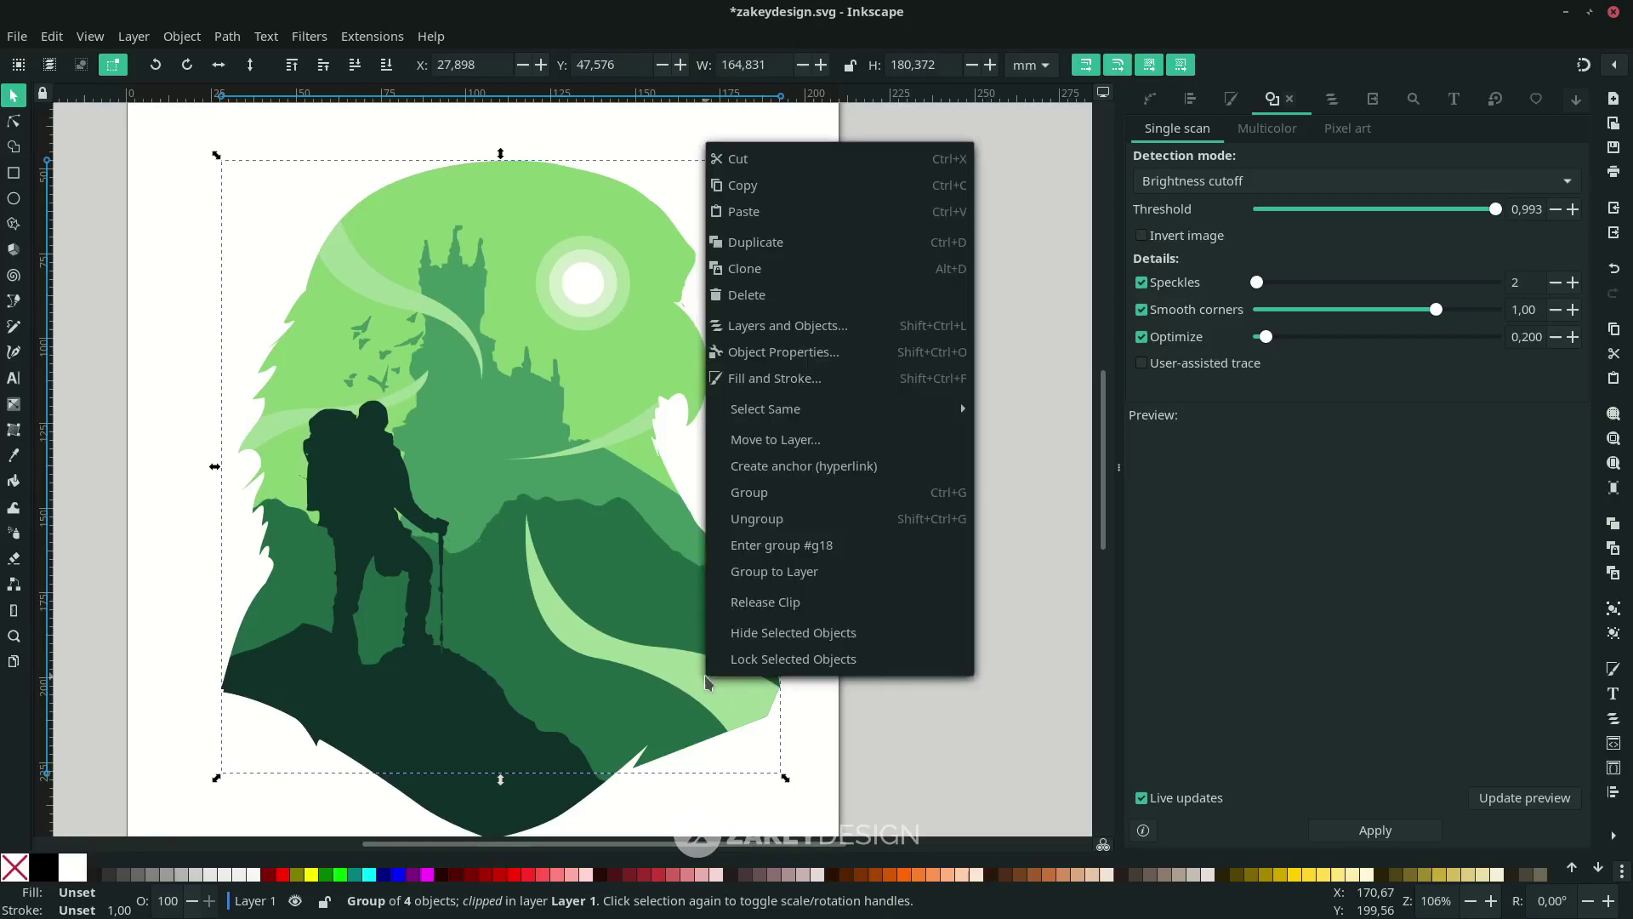
left_click(796, 520)
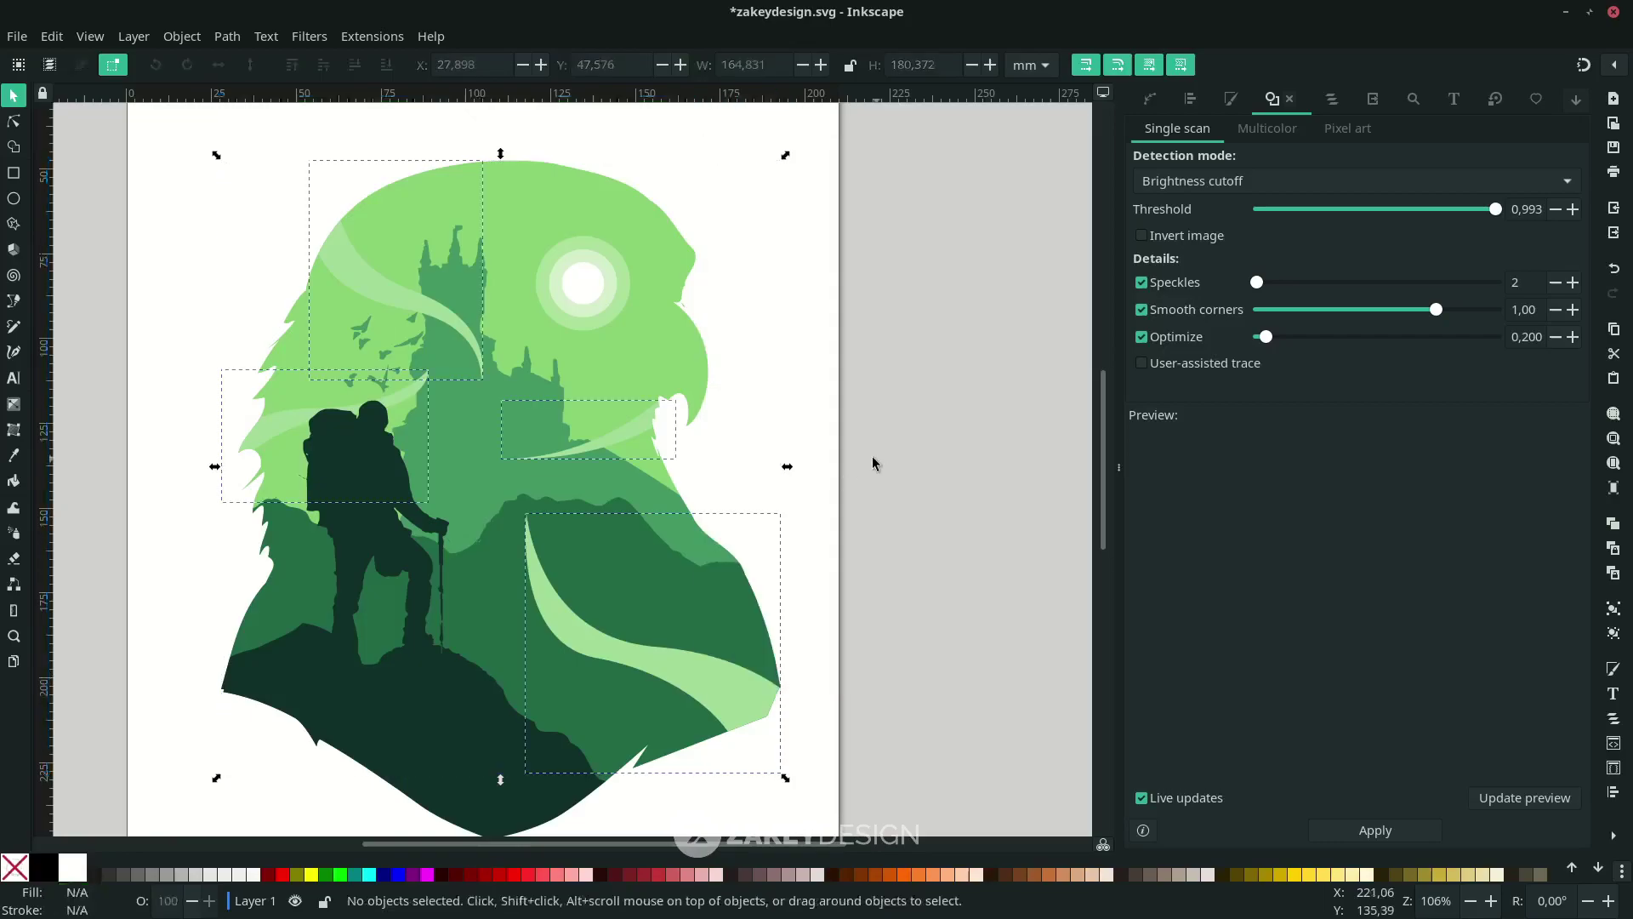
left_click(402, 302)
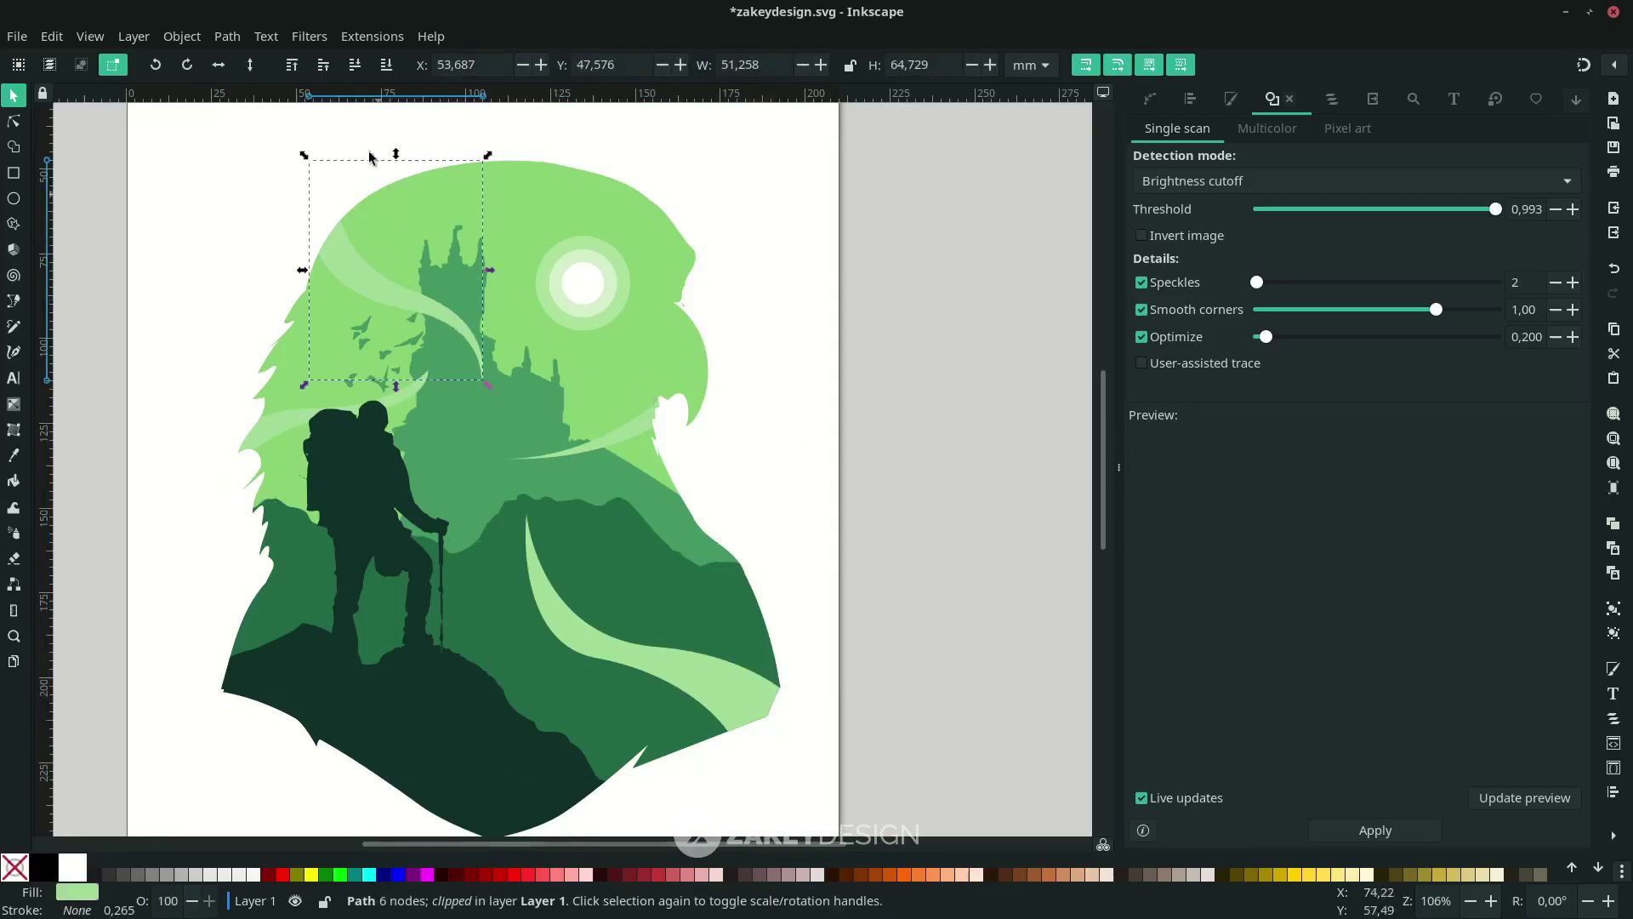
left_click(357, 68)
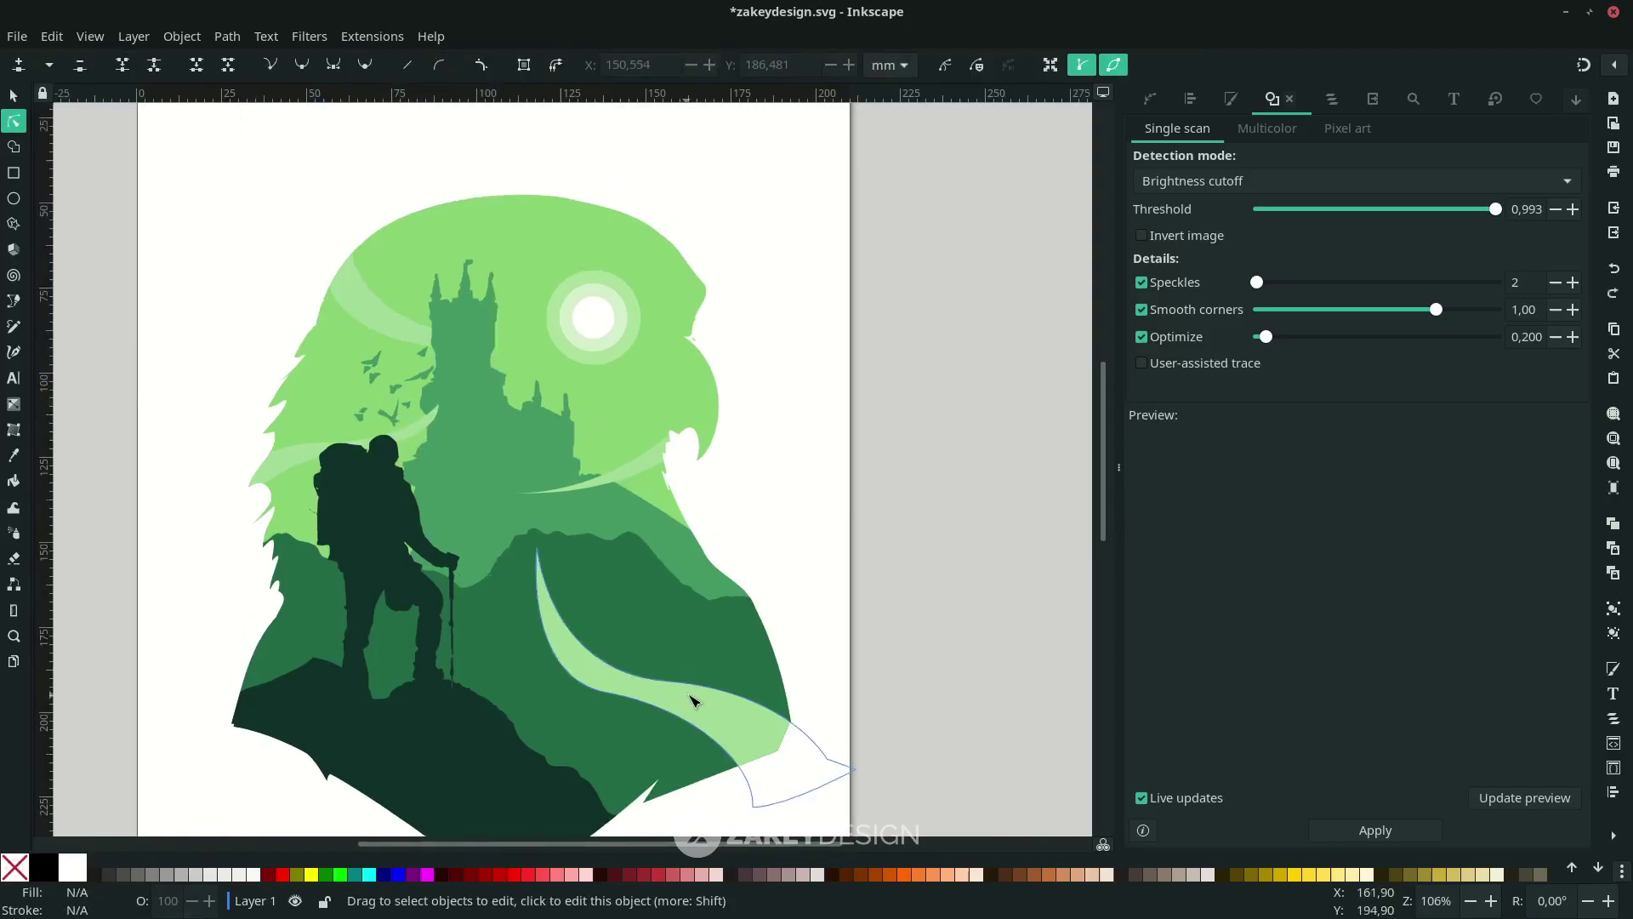
Draw a thin closed curved sliver along the upper part of the light green ribbon on the dark green mountain
scroll(622, 529, "down", 4)
scroll(814, 596, "up", 2)
scroll(817, 603, "up", 1)
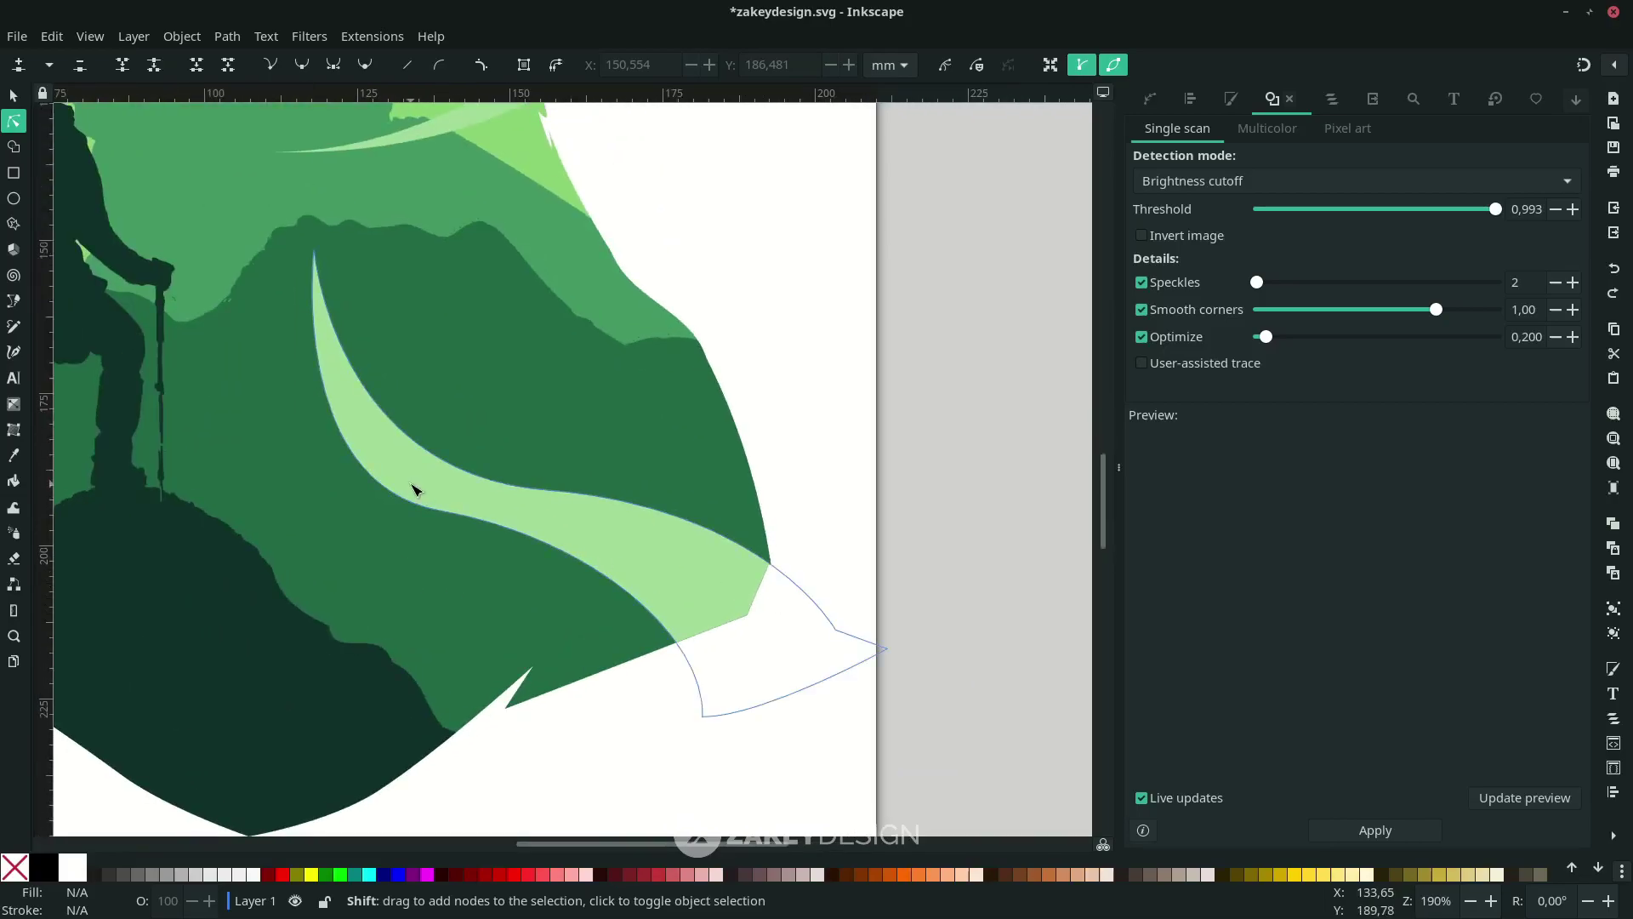
scroll(365, 467, "right", 2)
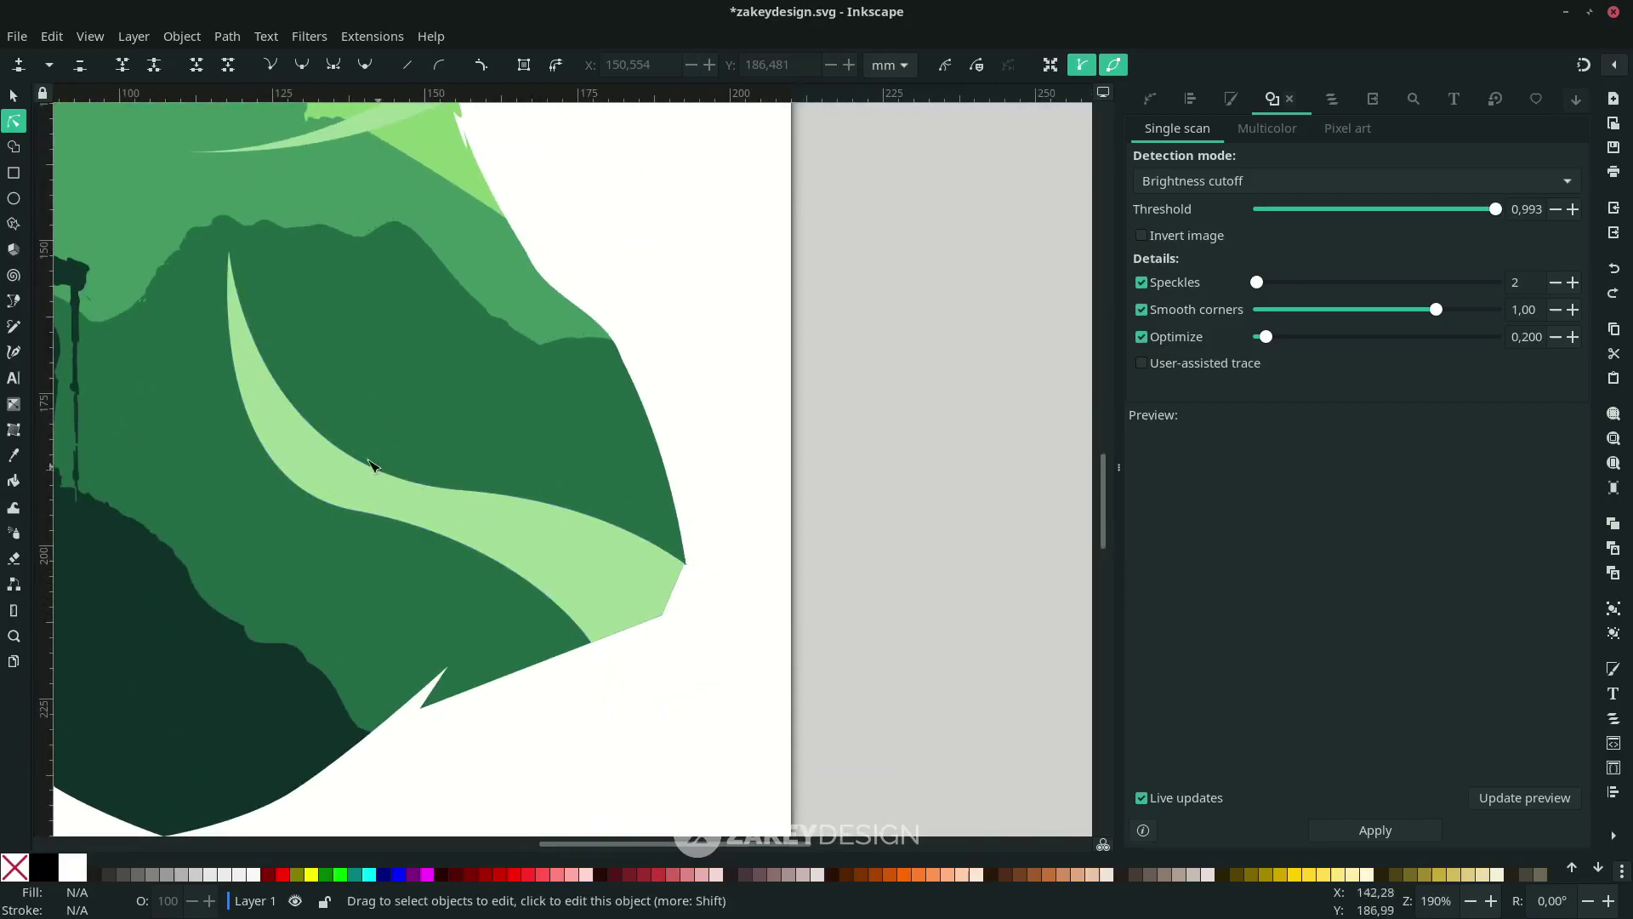
key("b")
left_click(245, 296)
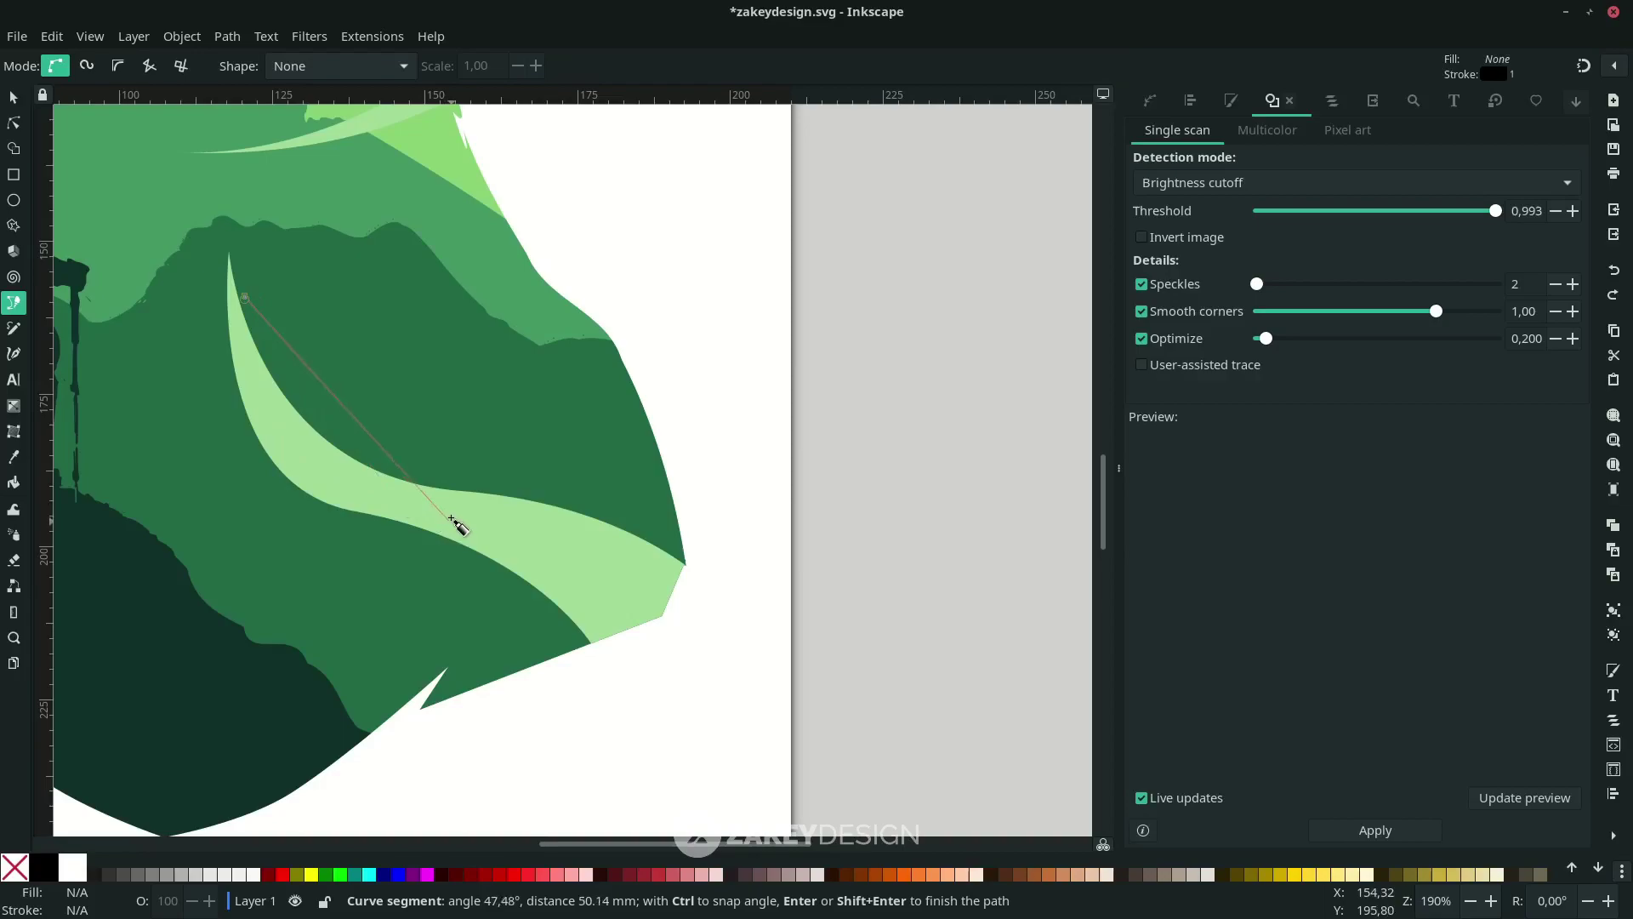
left_click_drag(470, 526, 246, 291)
left_click(244, 295)
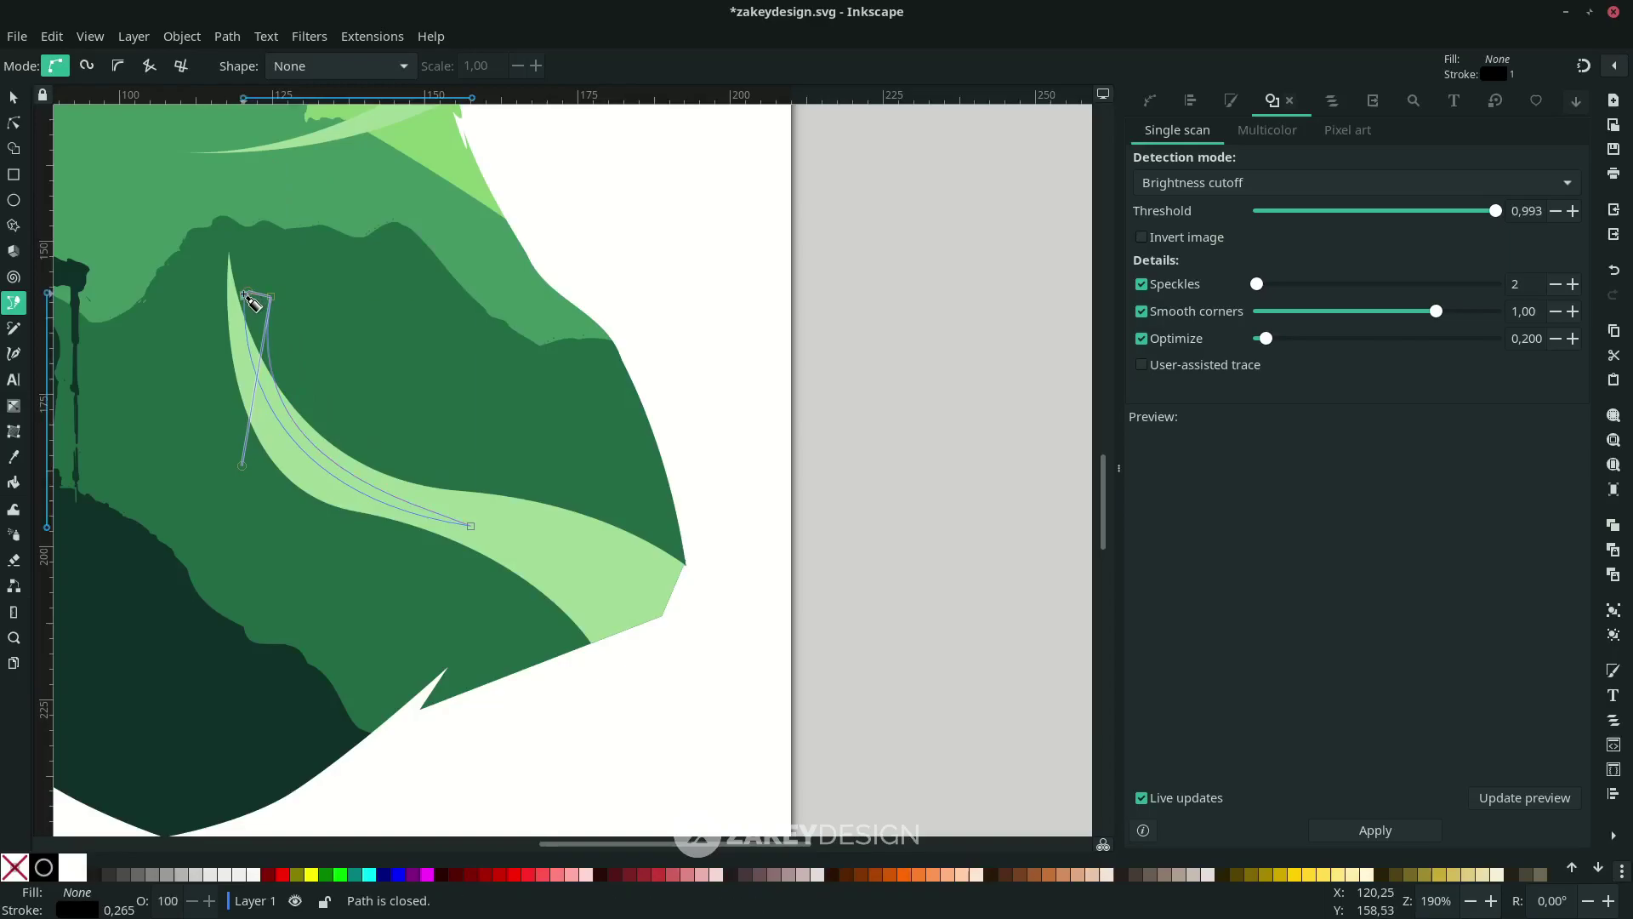
Subtract the curved sliver from the mountain ribbon with a Difference operation
scroll(246, 298, "left", 4)
key("n")
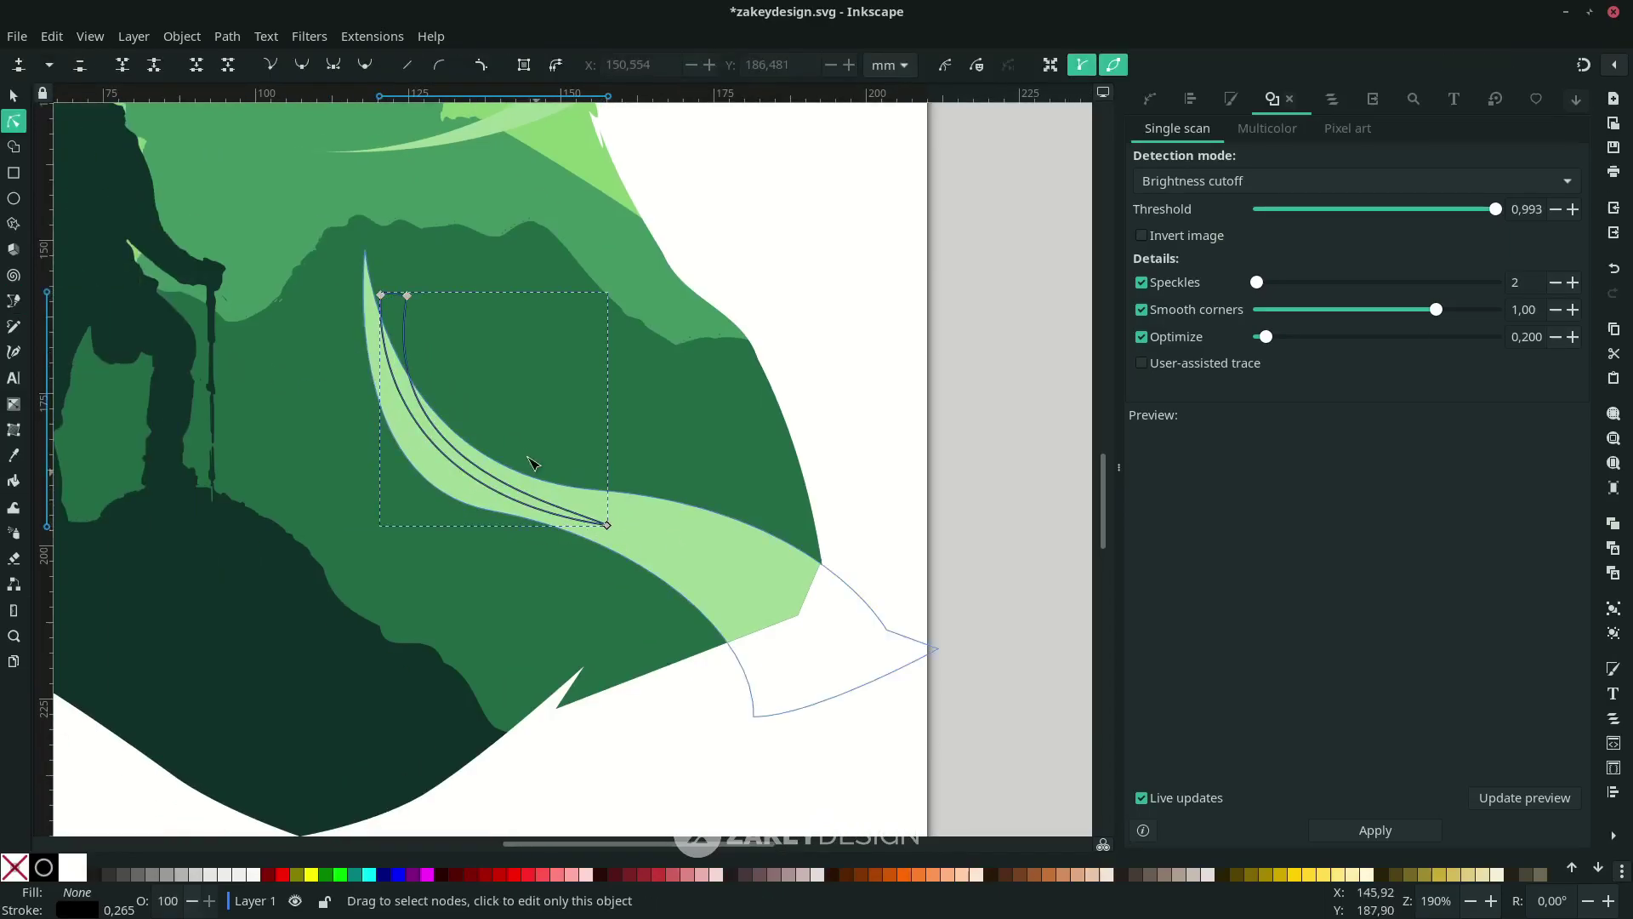
left_click(692, 558, "shift")
left_click(223, 37)
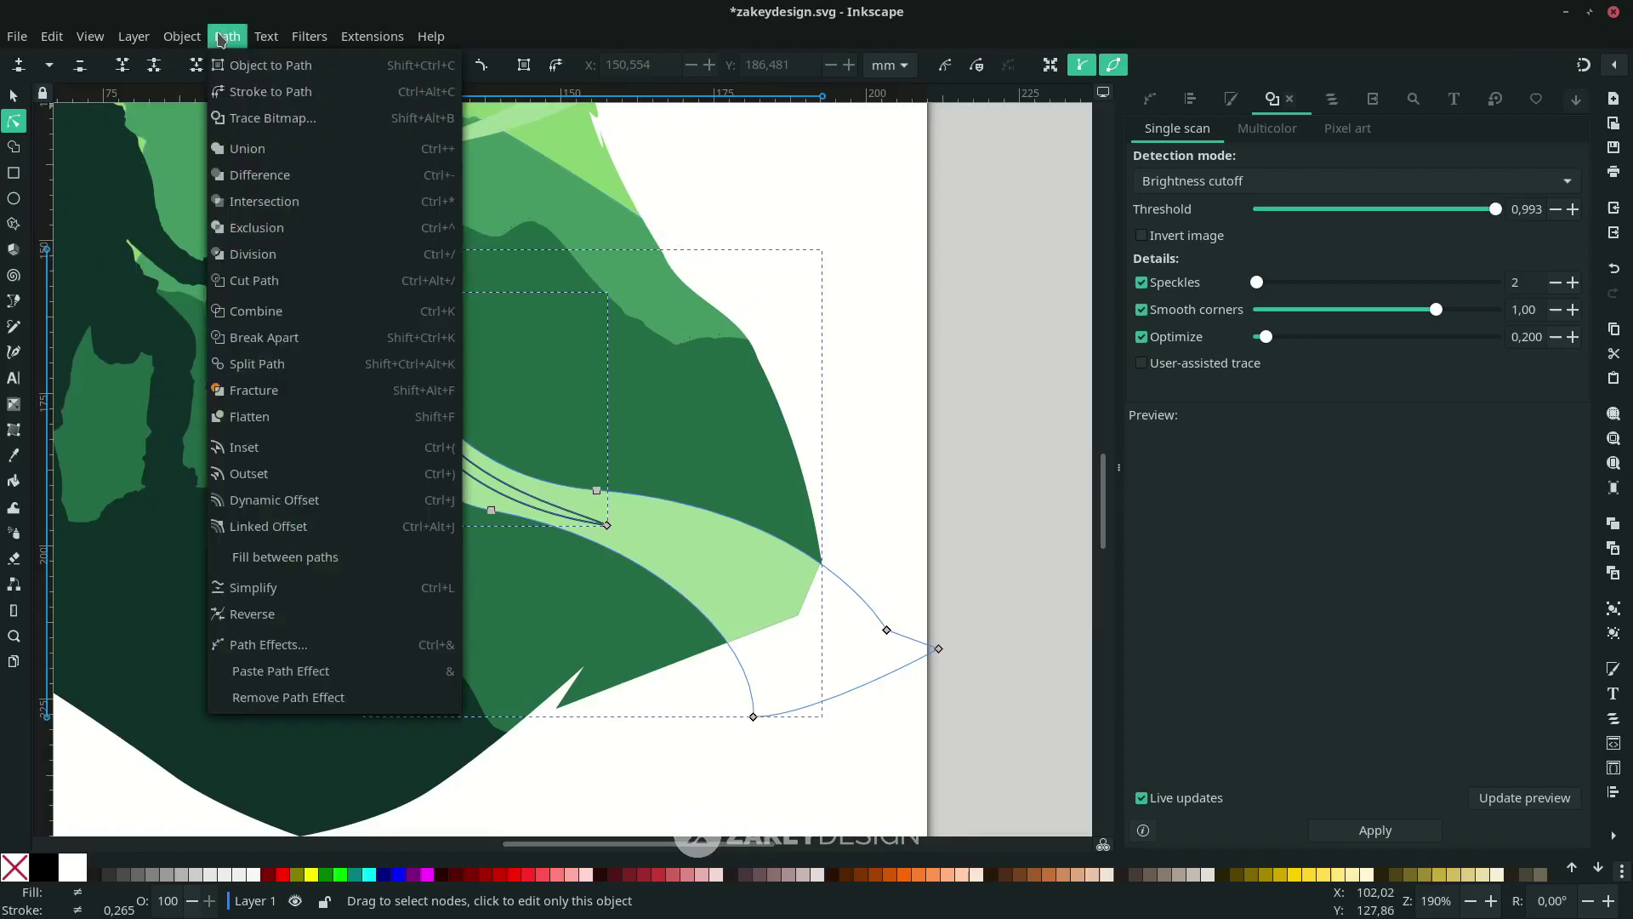
left_click(300, 176)
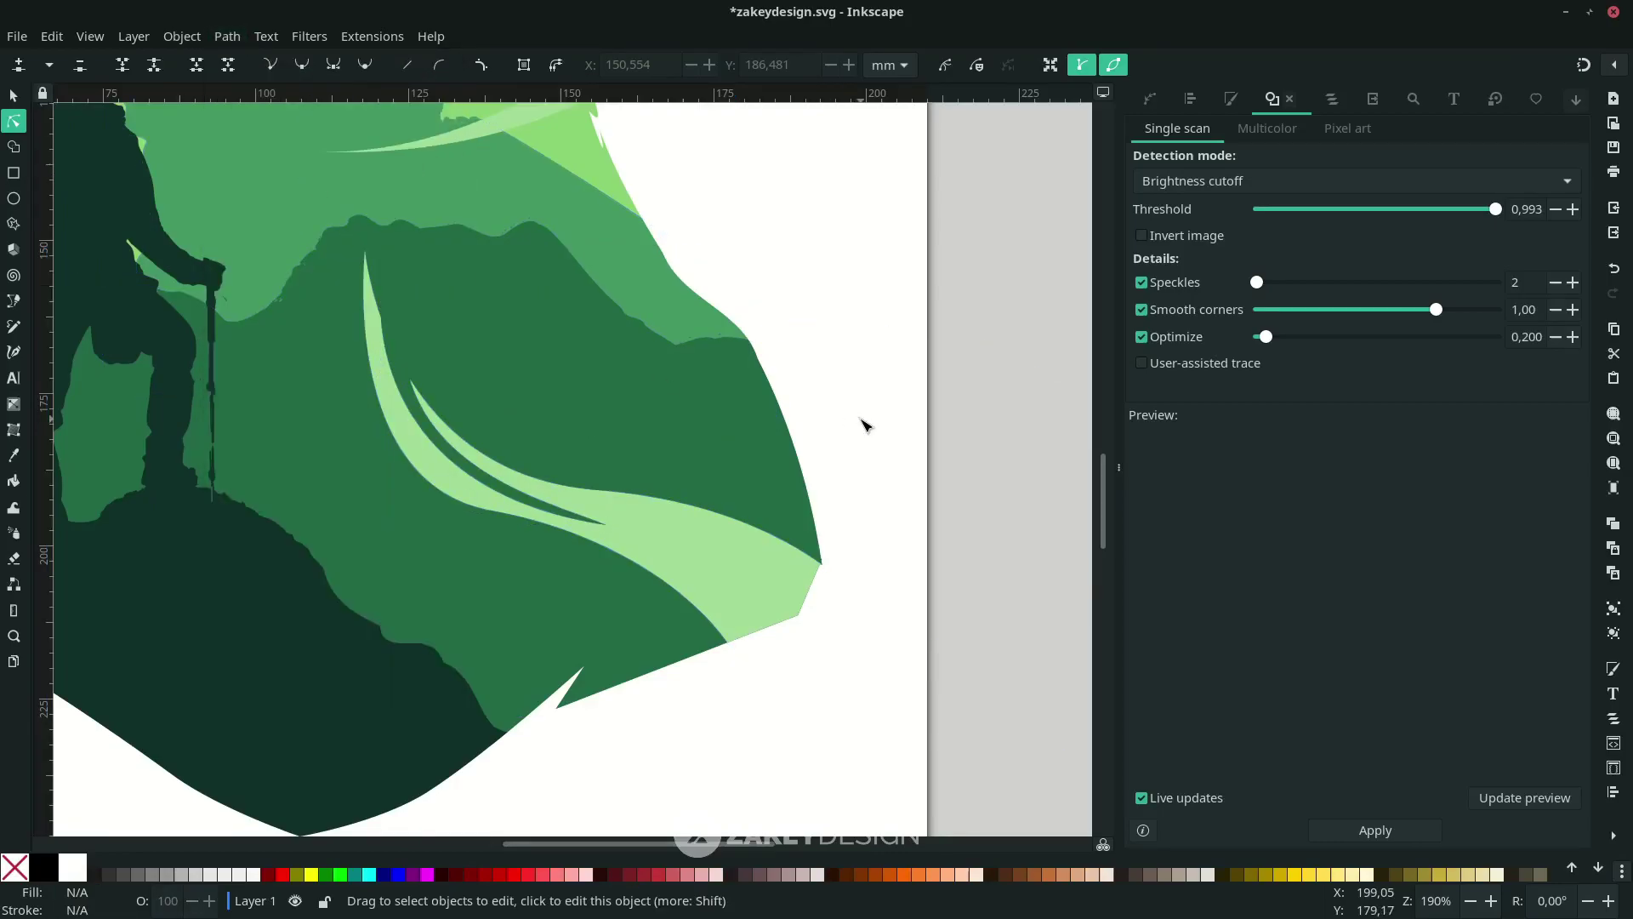
Draw a closed, slightly curved cutting shape along the lower edge of the light ribbon between the castle and the eagle's beak
scroll(836, 419, "down", 3)
scroll(836, 420, "up", 4)
scroll(633, 462, "up", 2)
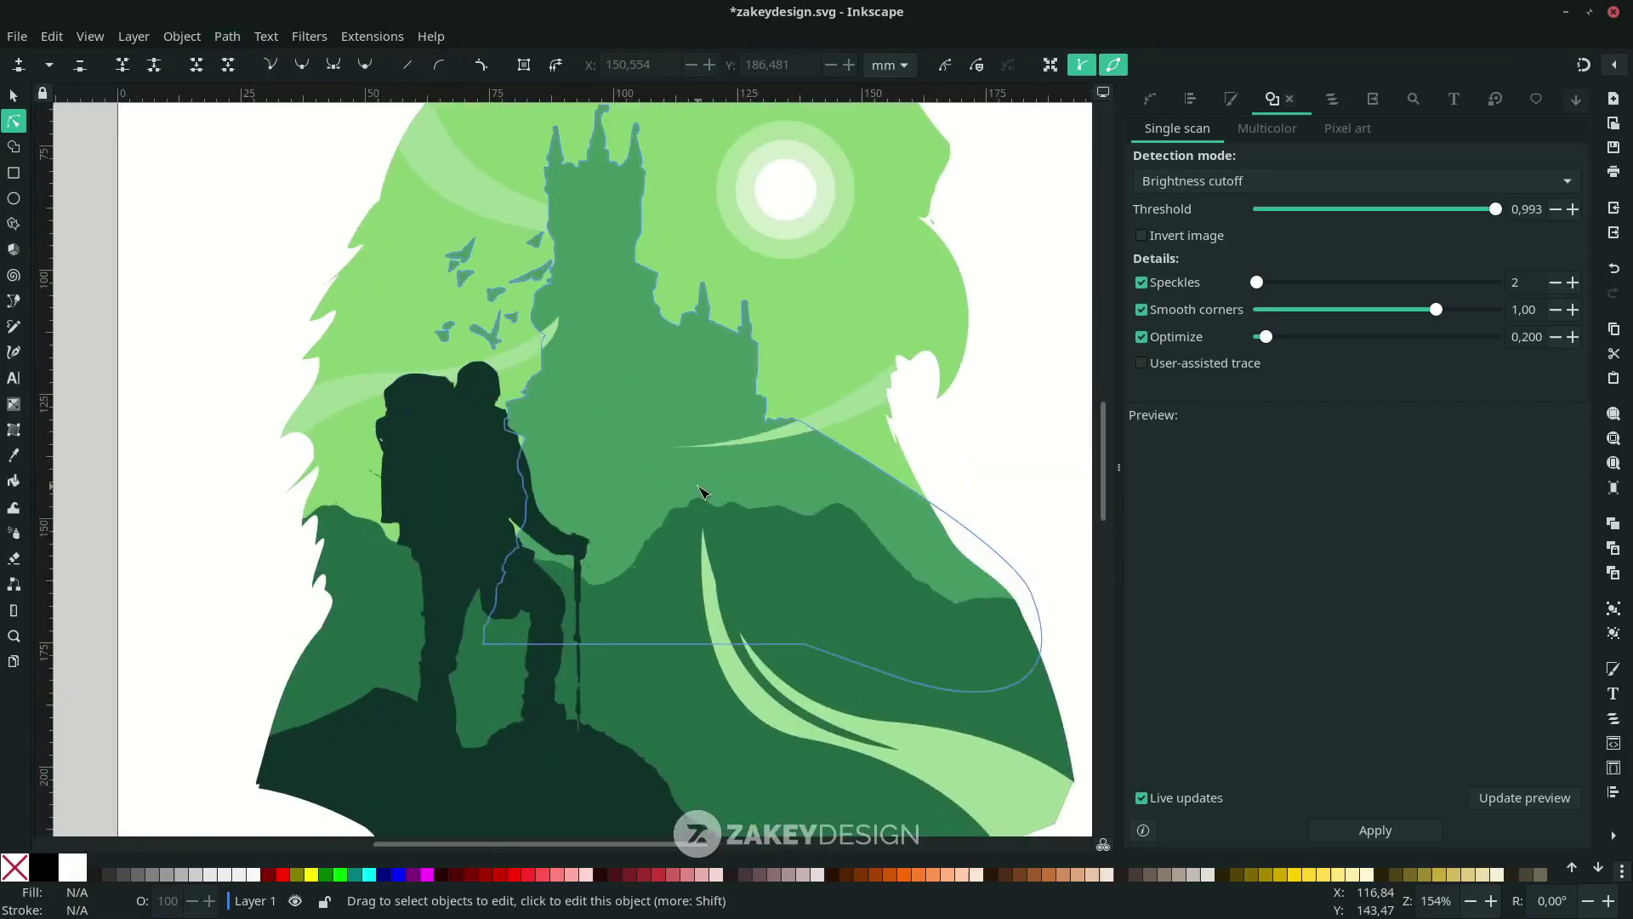
scroll(554, 291, "up", 1)
scroll(612, 488, "up", 2)
scroll(823, 536, "right", 3)
scroll(865, 526, "down", 2)
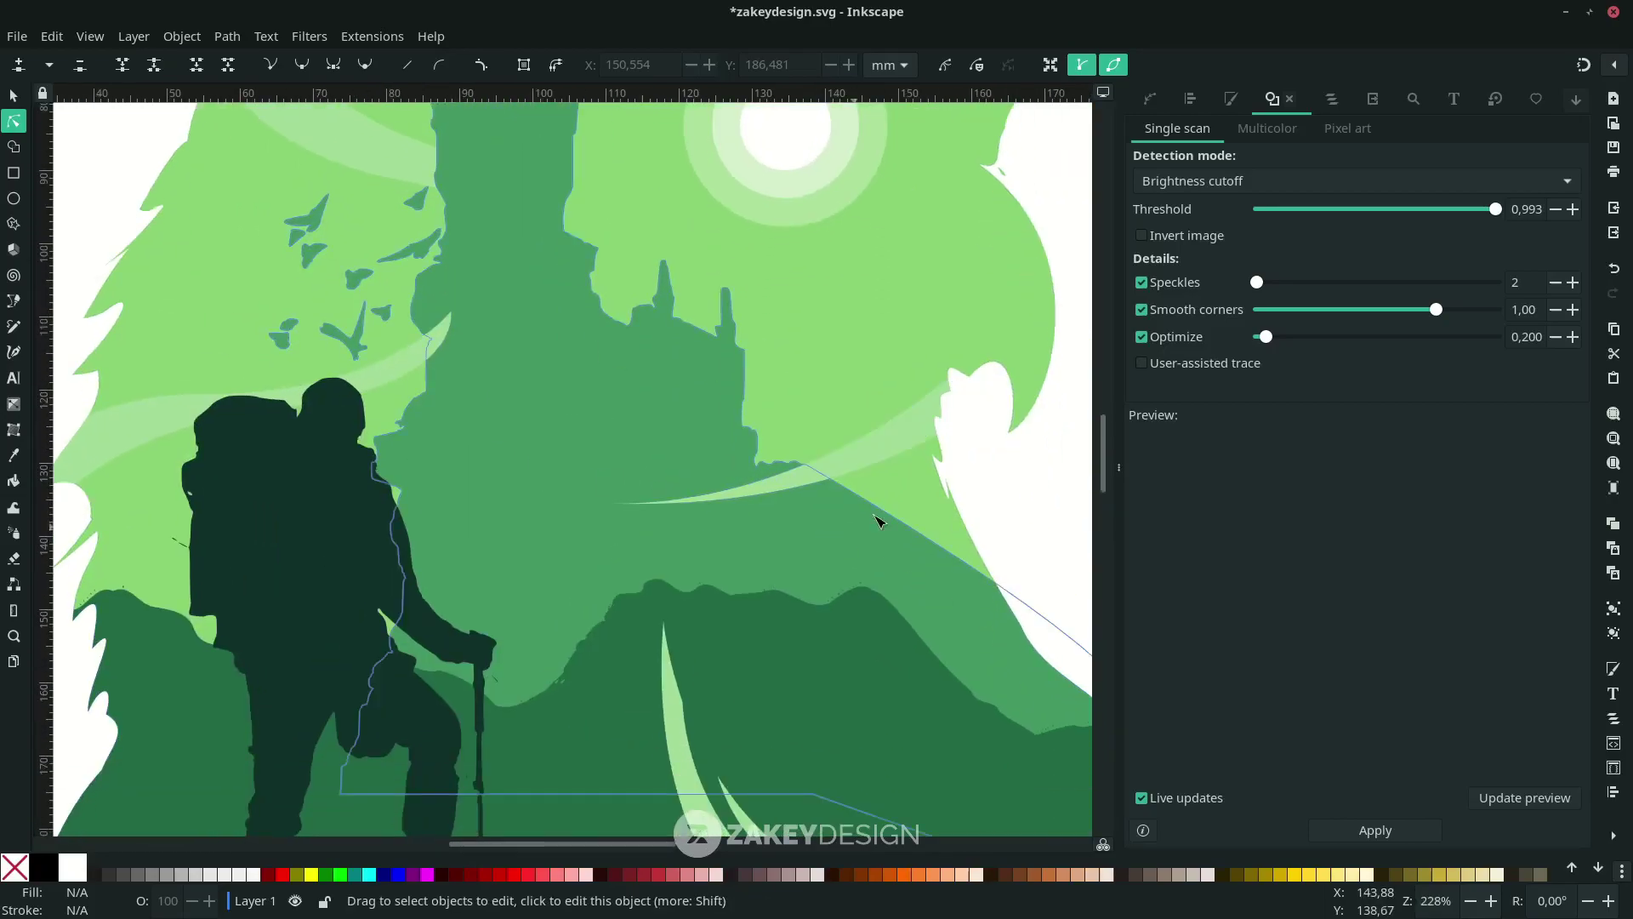
scroll(868, 521, "up", 2)
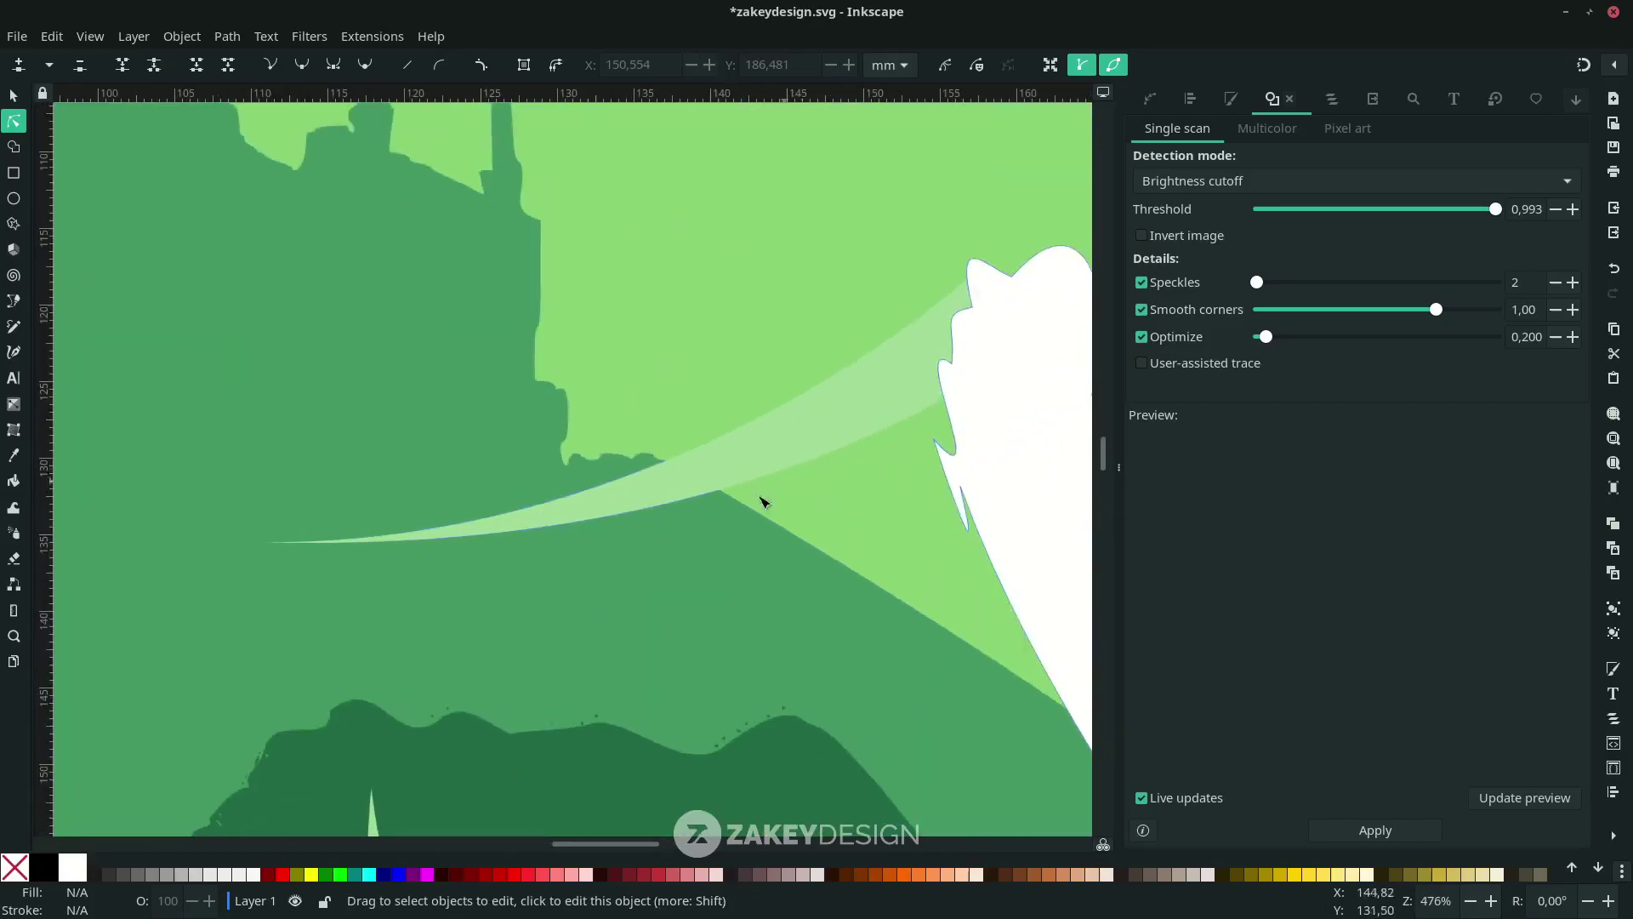
key("b")
left_click(459, 540)
left_click_drag(797, 433, 639, 540)
left_click(445, 578)
left_click(440, 553)
left_click(464, 539)
scroll(469, 565, "up", 4, "ctrl")
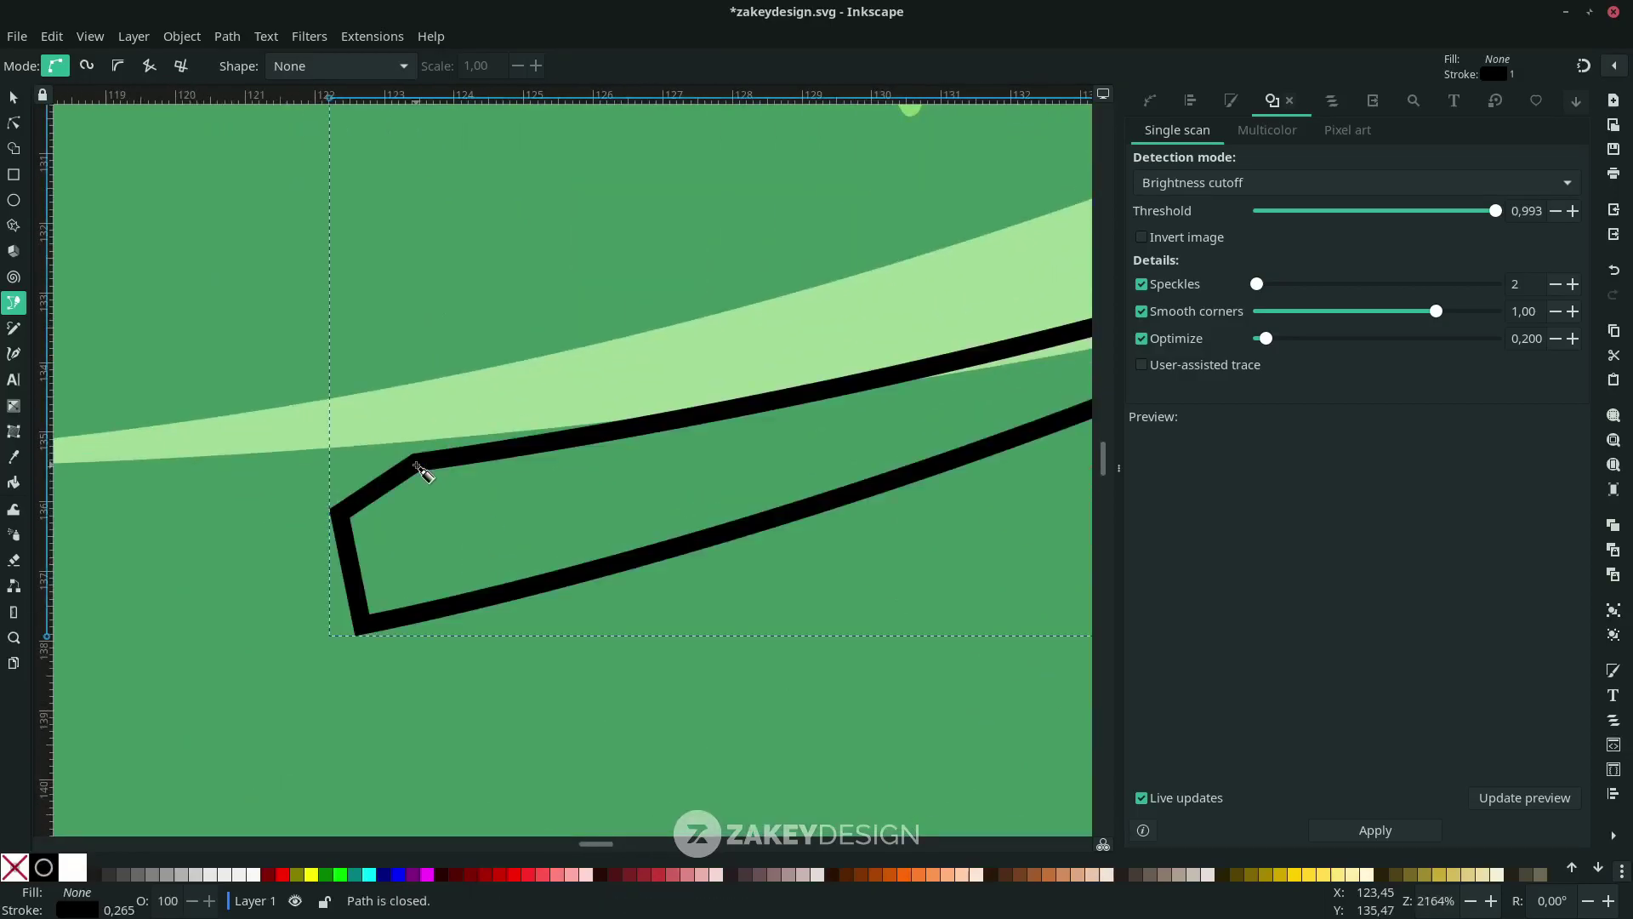
left_click(418, 465)
Subtract the cutting shape from the ribbon beside the castle with a Difference operation
scroll(748, 462, "down", 5, "ctrl")
key("n")
left_click(238, 39)
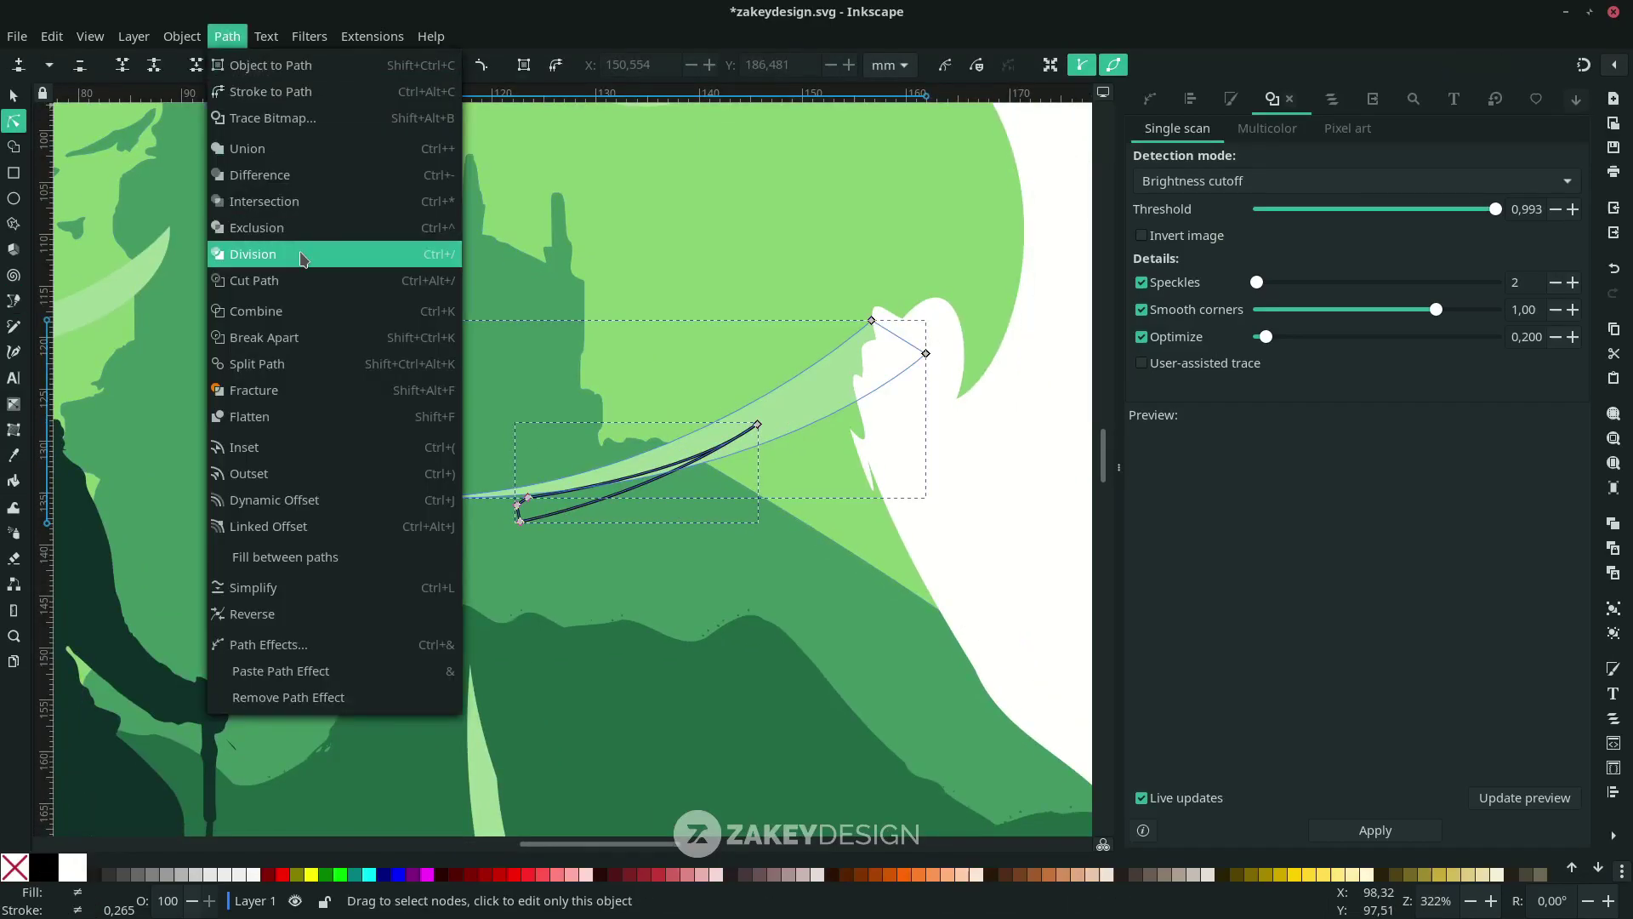
left_click(264, 171)
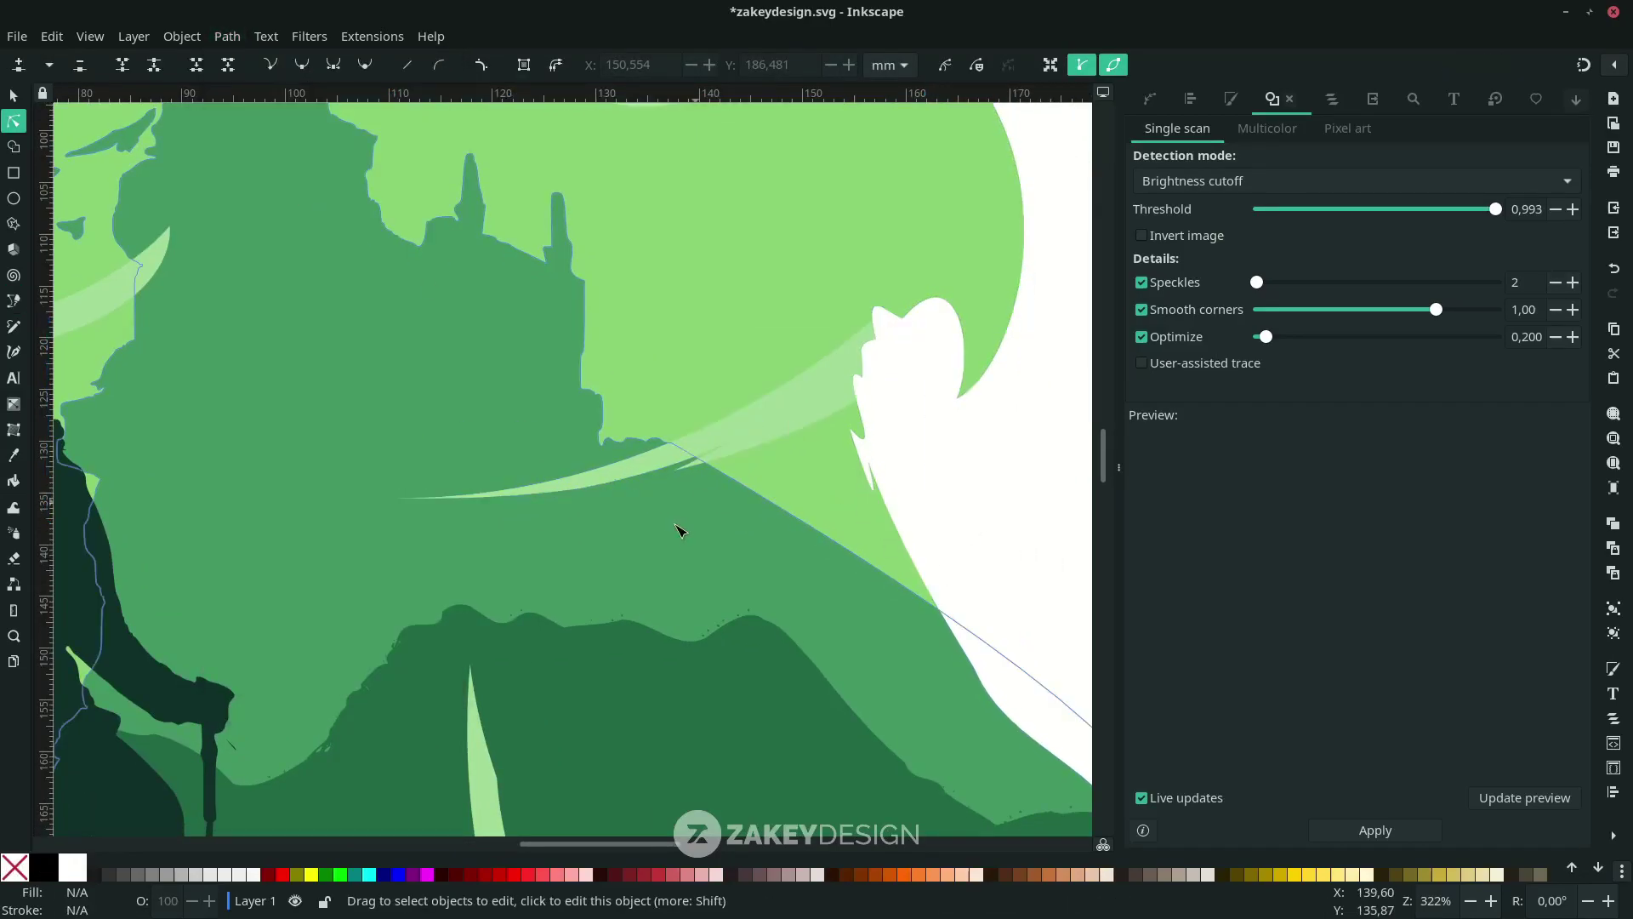
Draw a closed curved cutting shape along the lower edge of the ribbon running behind the hiker toward the castle
scroll(438, 523, "down", 3, "ctrl")
scroll(438, 518, "left", 3)
left_click(402, 380)
key("Escape")
scroll(627, 364, "left", 3)
scroll(638, 470, "up", 1)
key("b")
left_click(609, 405)
left_click_drag(477, 474, 379, 499)
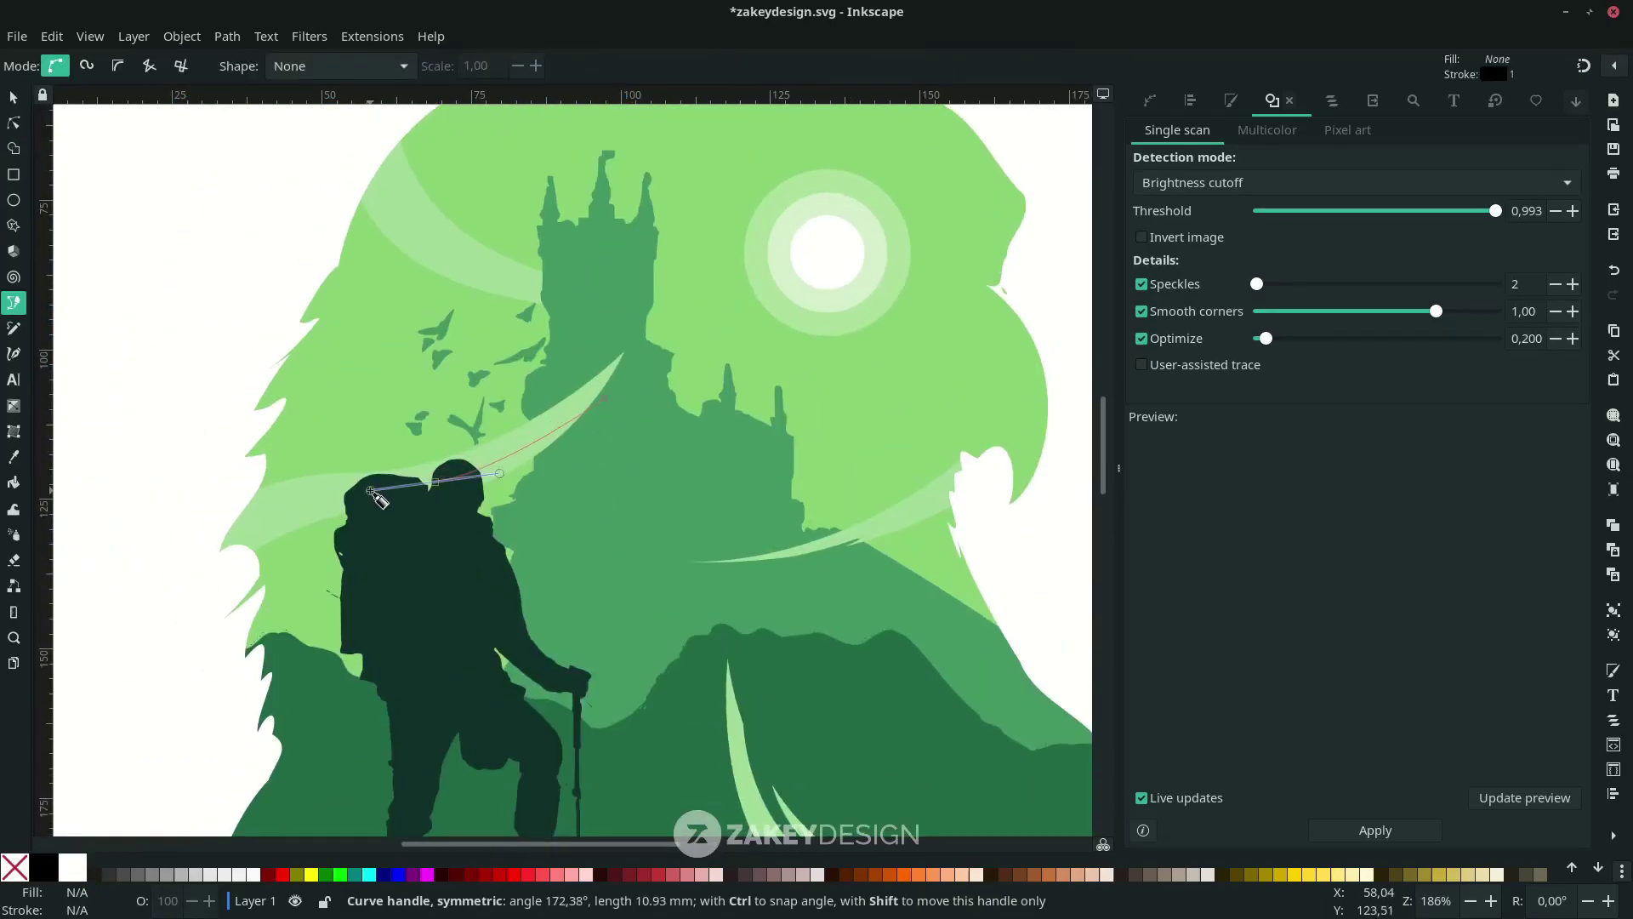
left_click(609, 405)
Subtract the curved shape from the ribbon behind the hiker with a Difference operation
key("s")
left_click(561, 408, "shift")
left_click(226, 36)
left_click(264, 171)
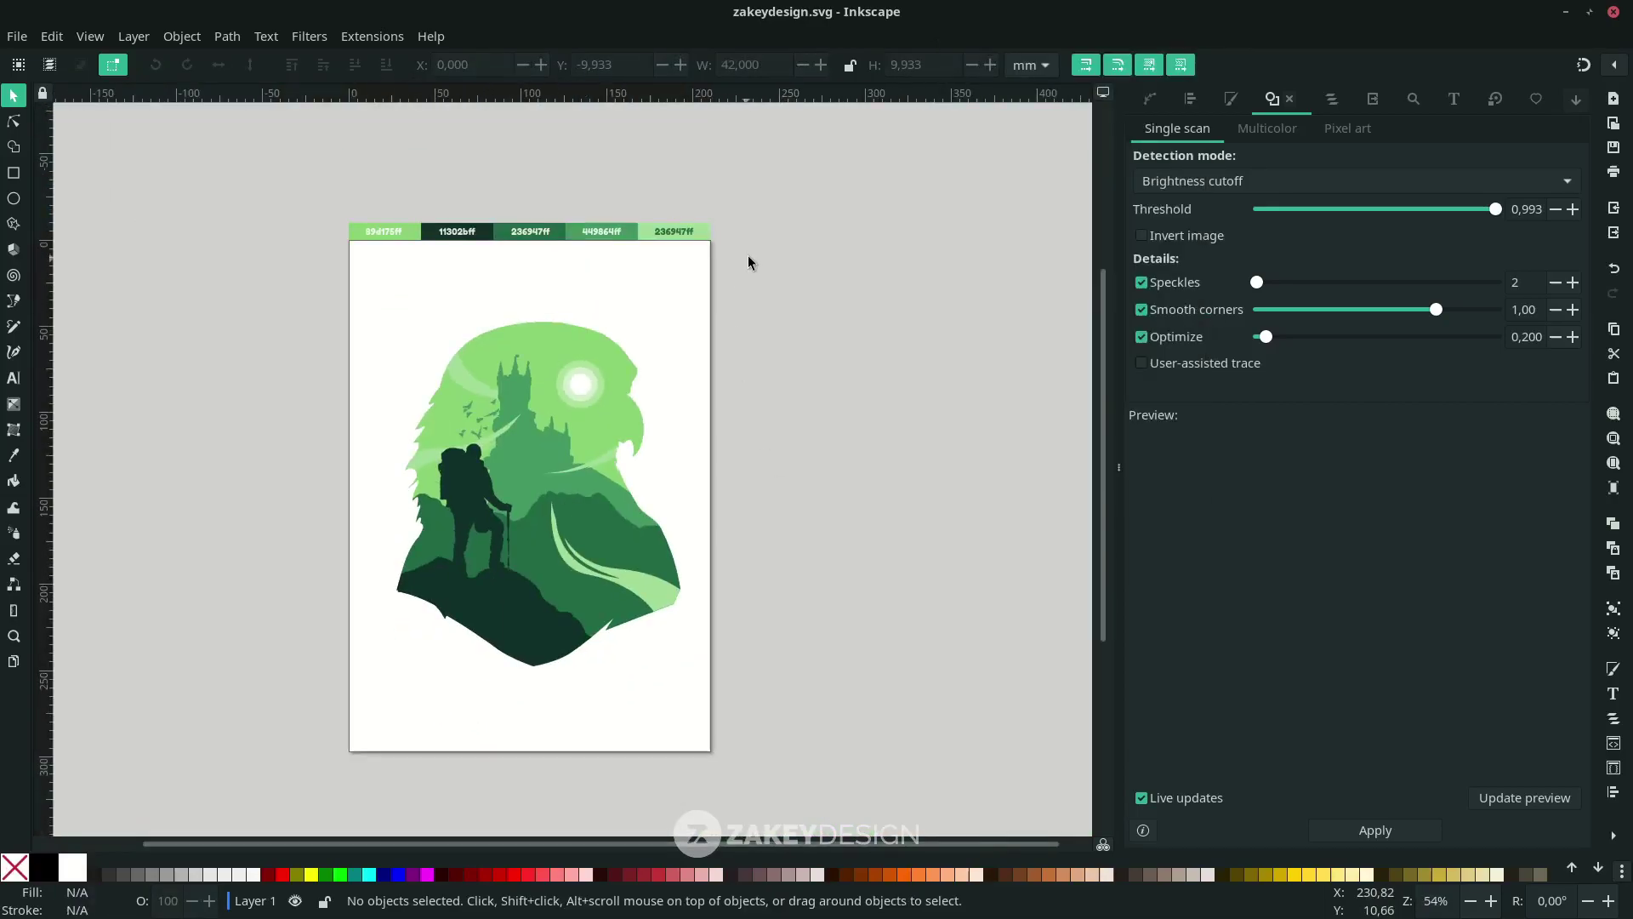
Add a second A4 page and place a copy of the whole eagle artwork on it
left_click(14, 664)
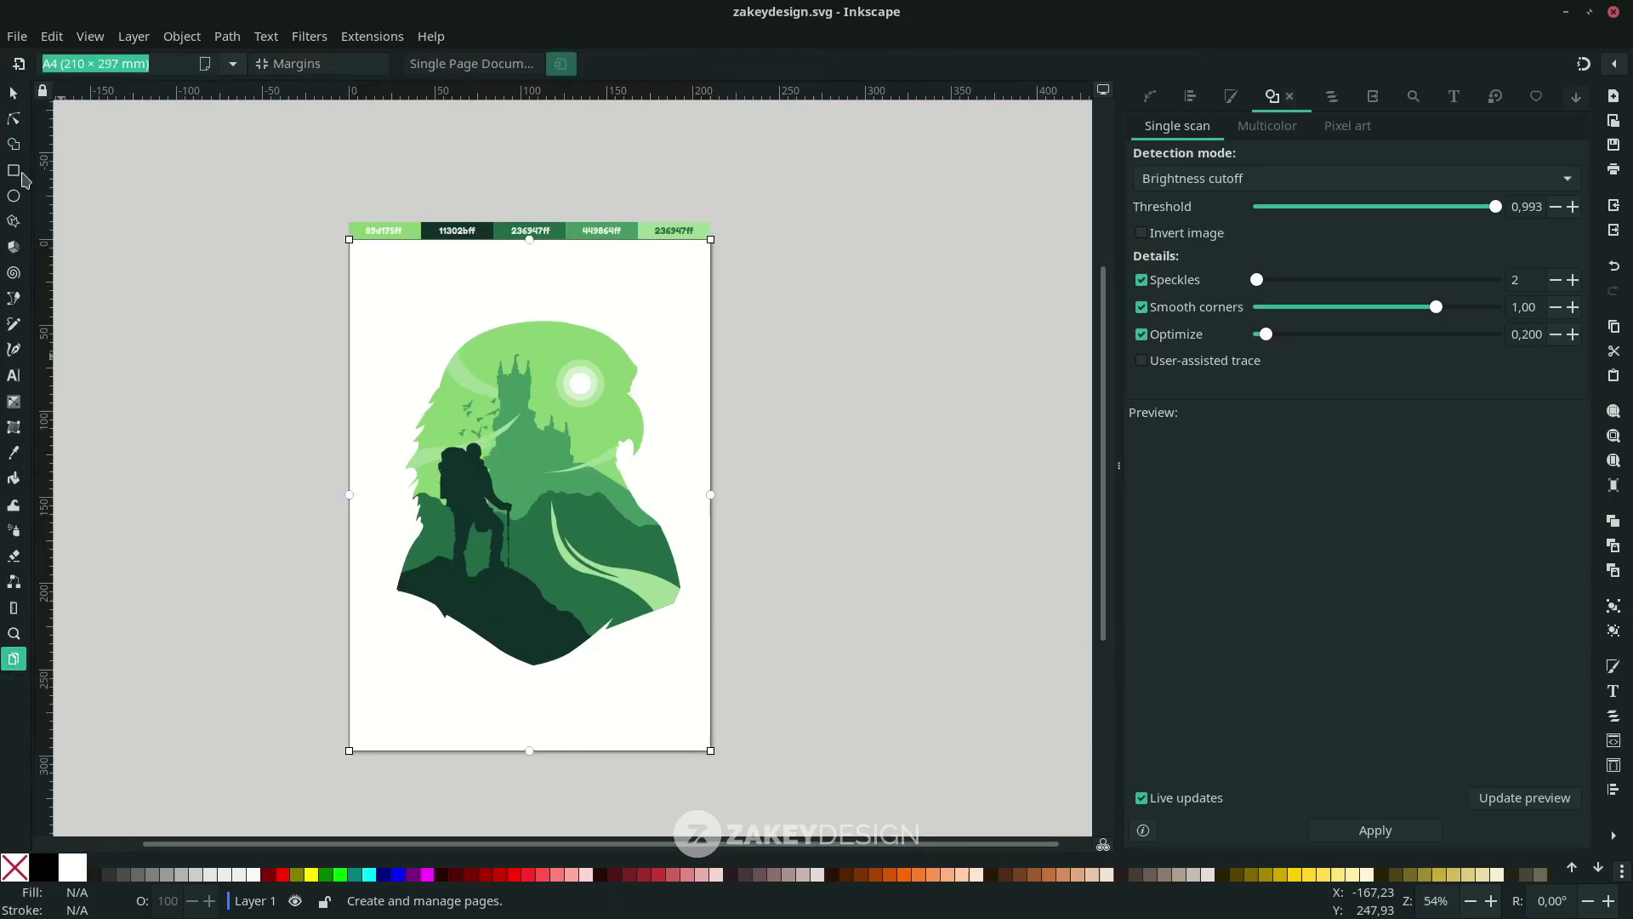
left_click(19, 65)
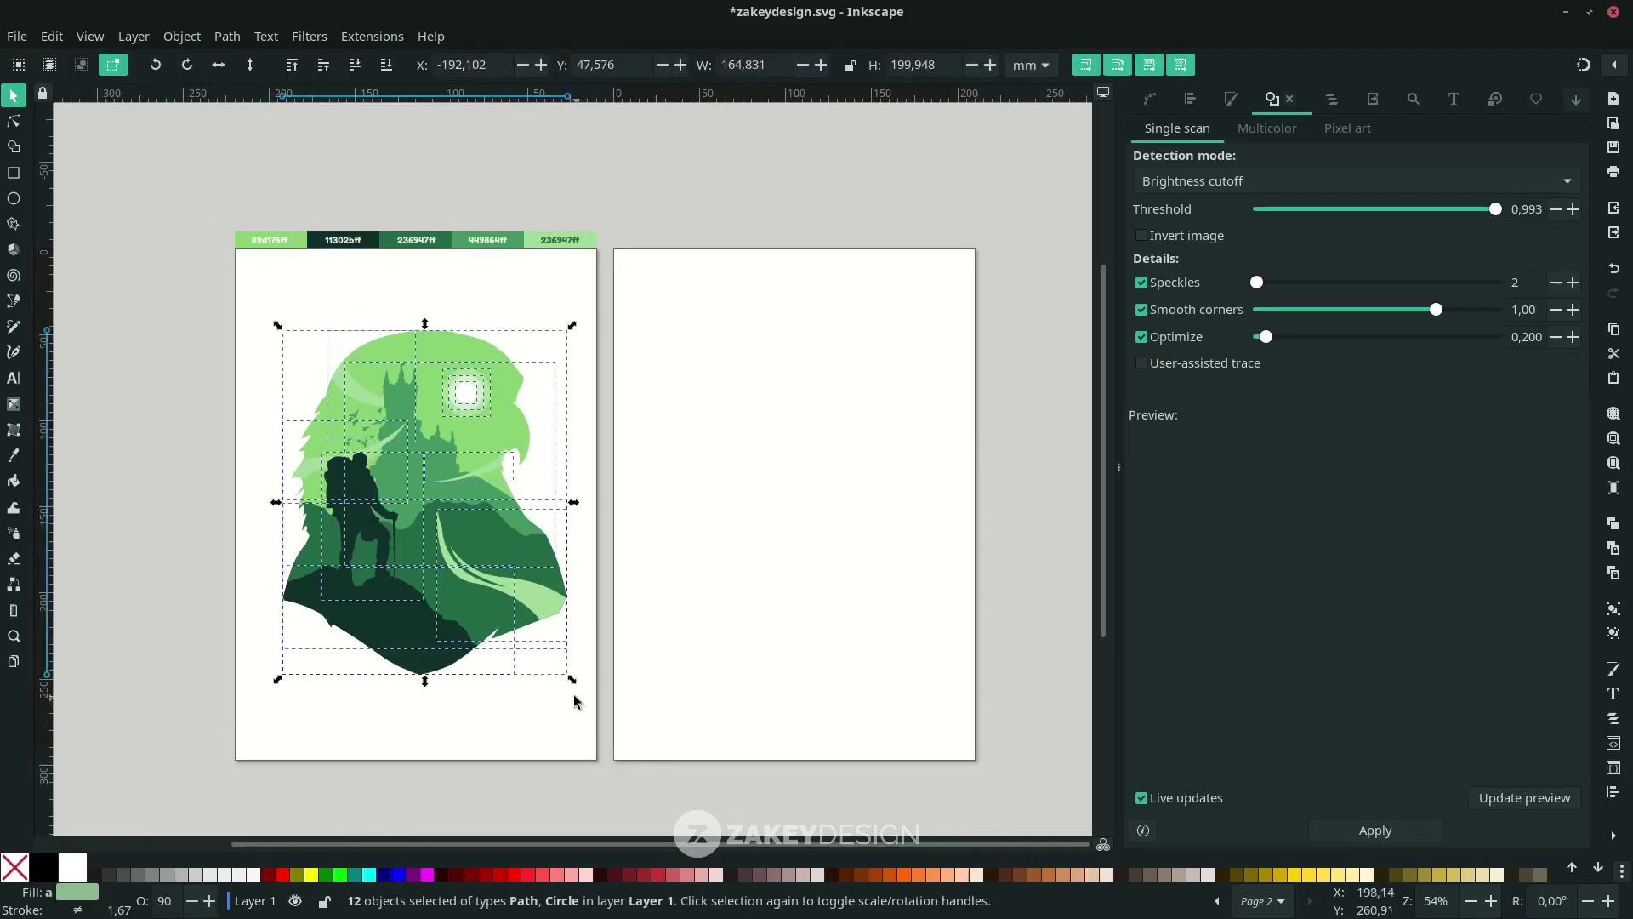
scroll(574, 695, "right", 2)
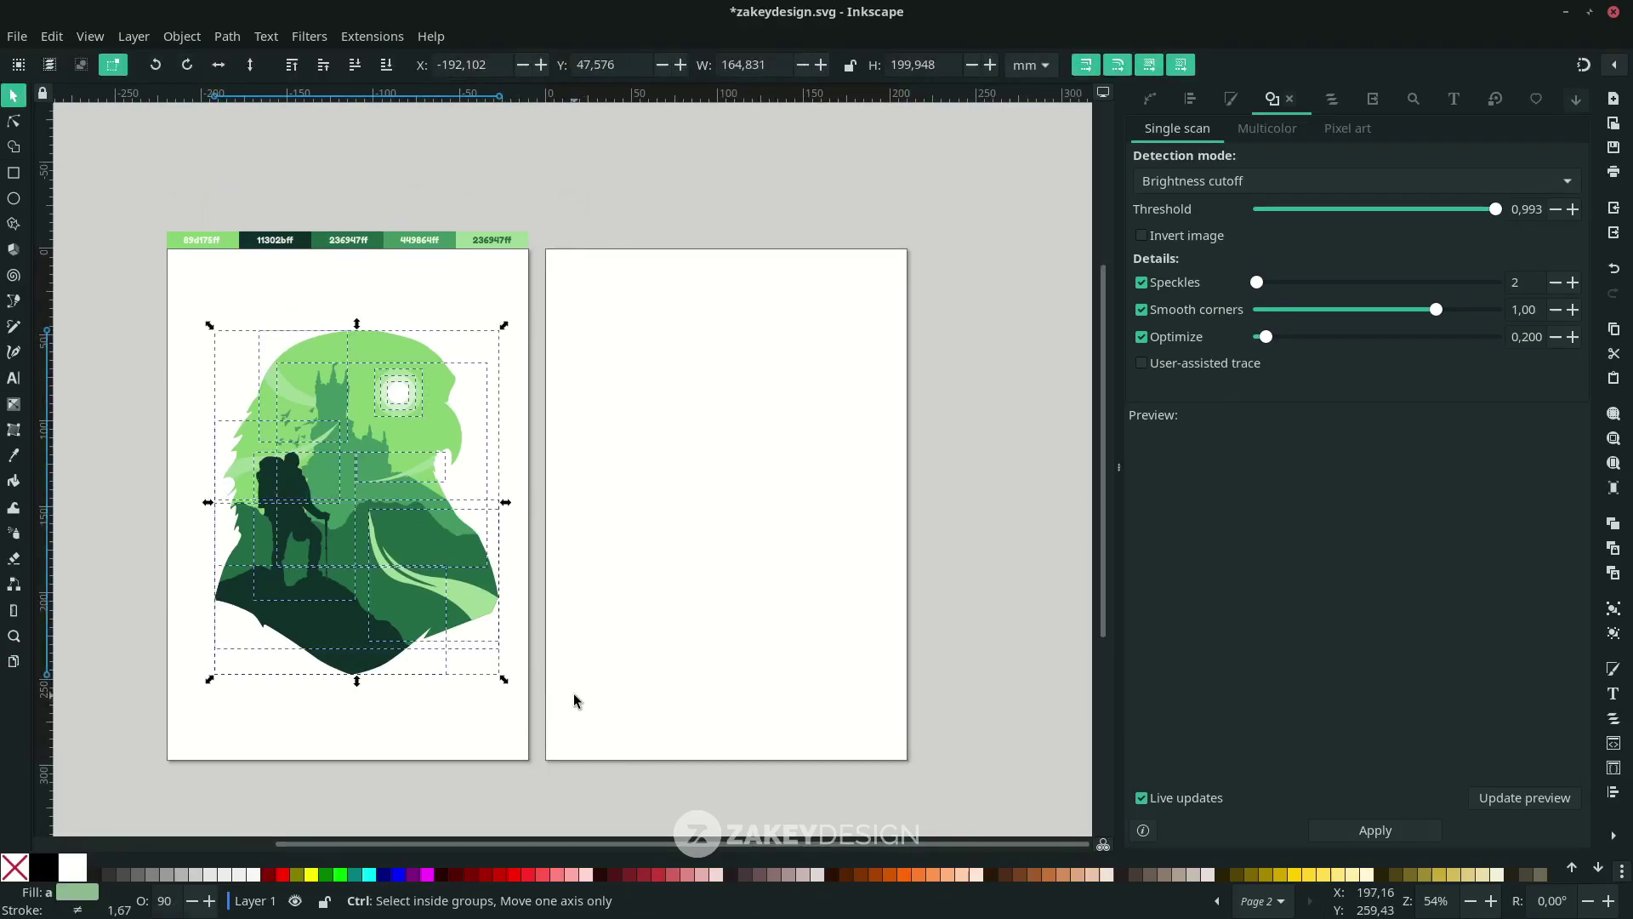
left_click_drag(346, 534, 734, 534)
scroll(856, 507, "right", 2)
left_click(856, 507)
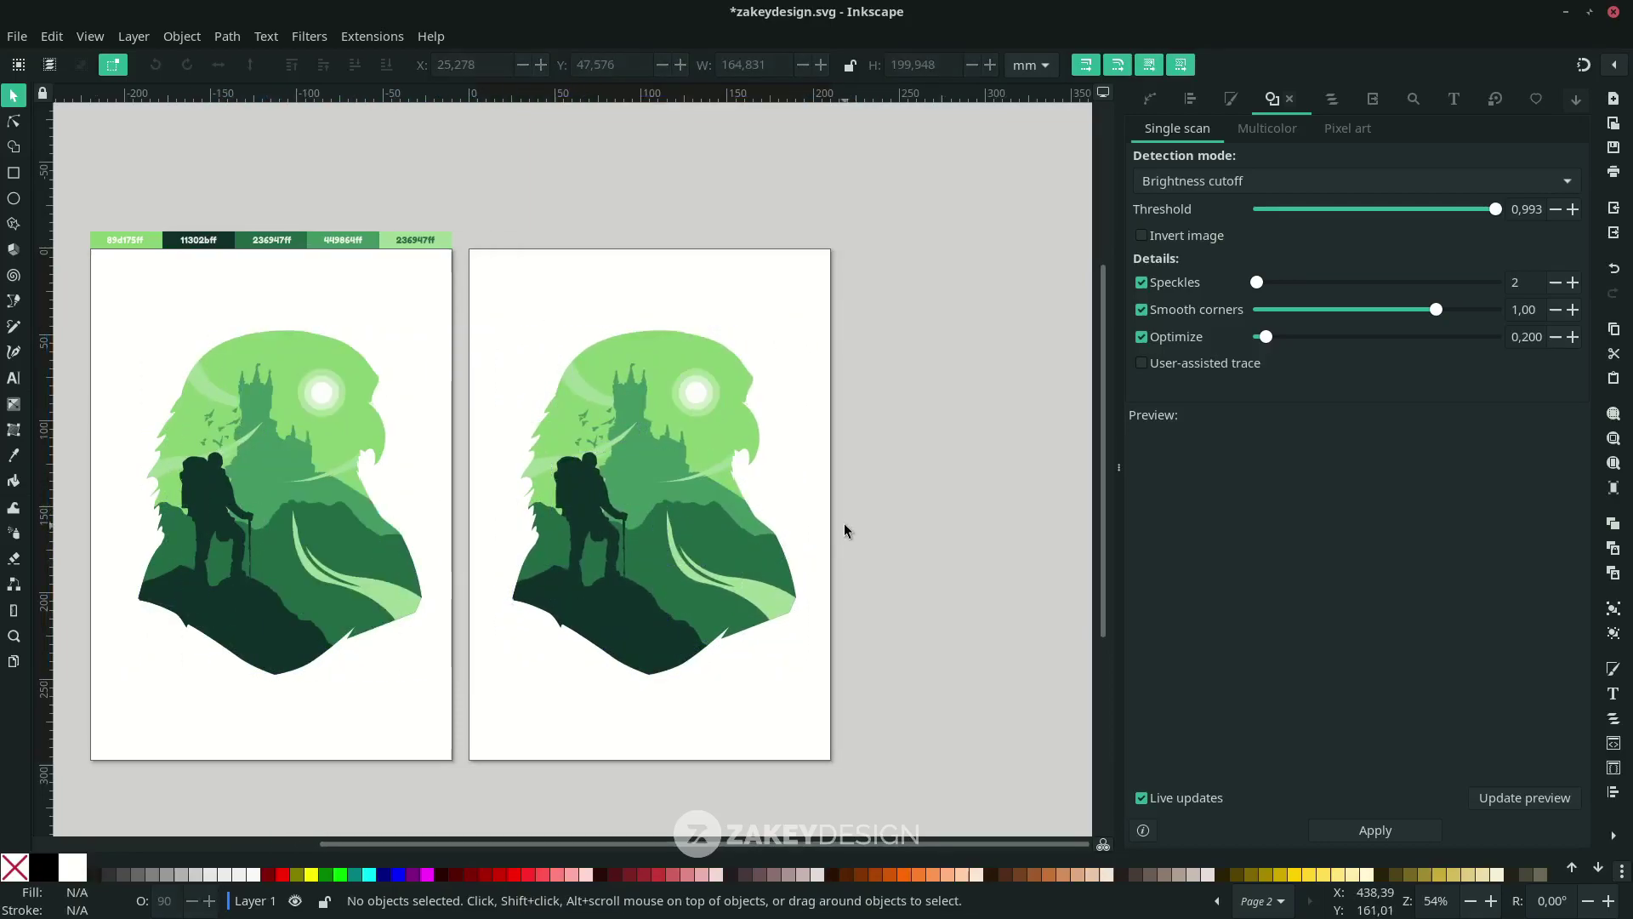
Turn on snapping, draw a 210 × 297 mm rectangle covering the second page, and set its opacity to 100
left_click(1588, 68)
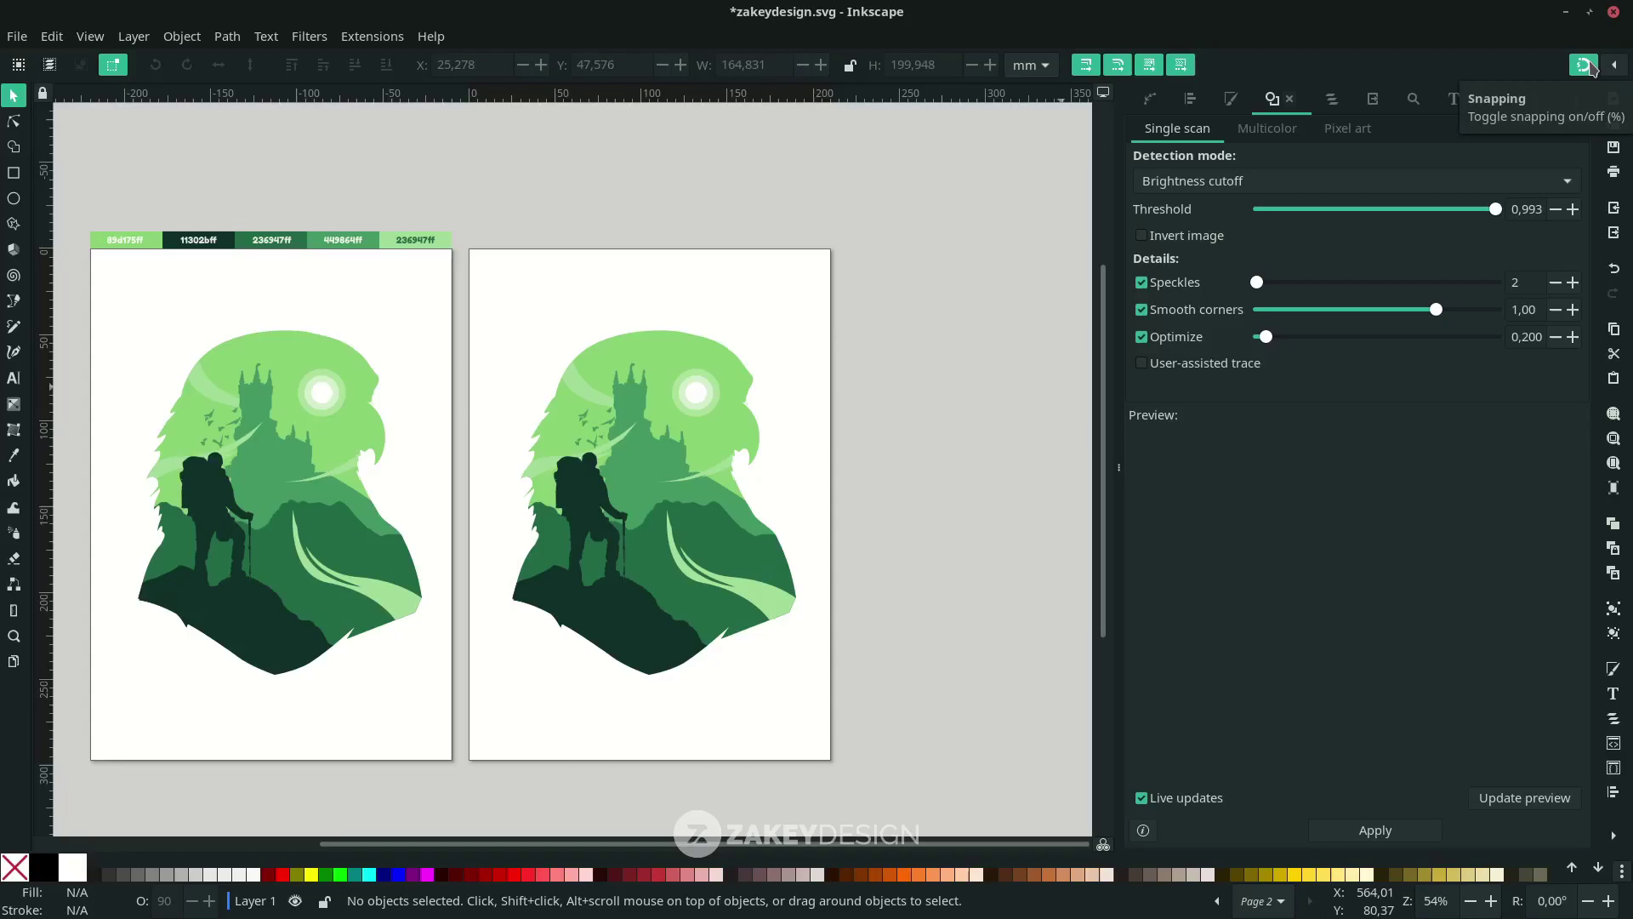
left_click(13, 175)
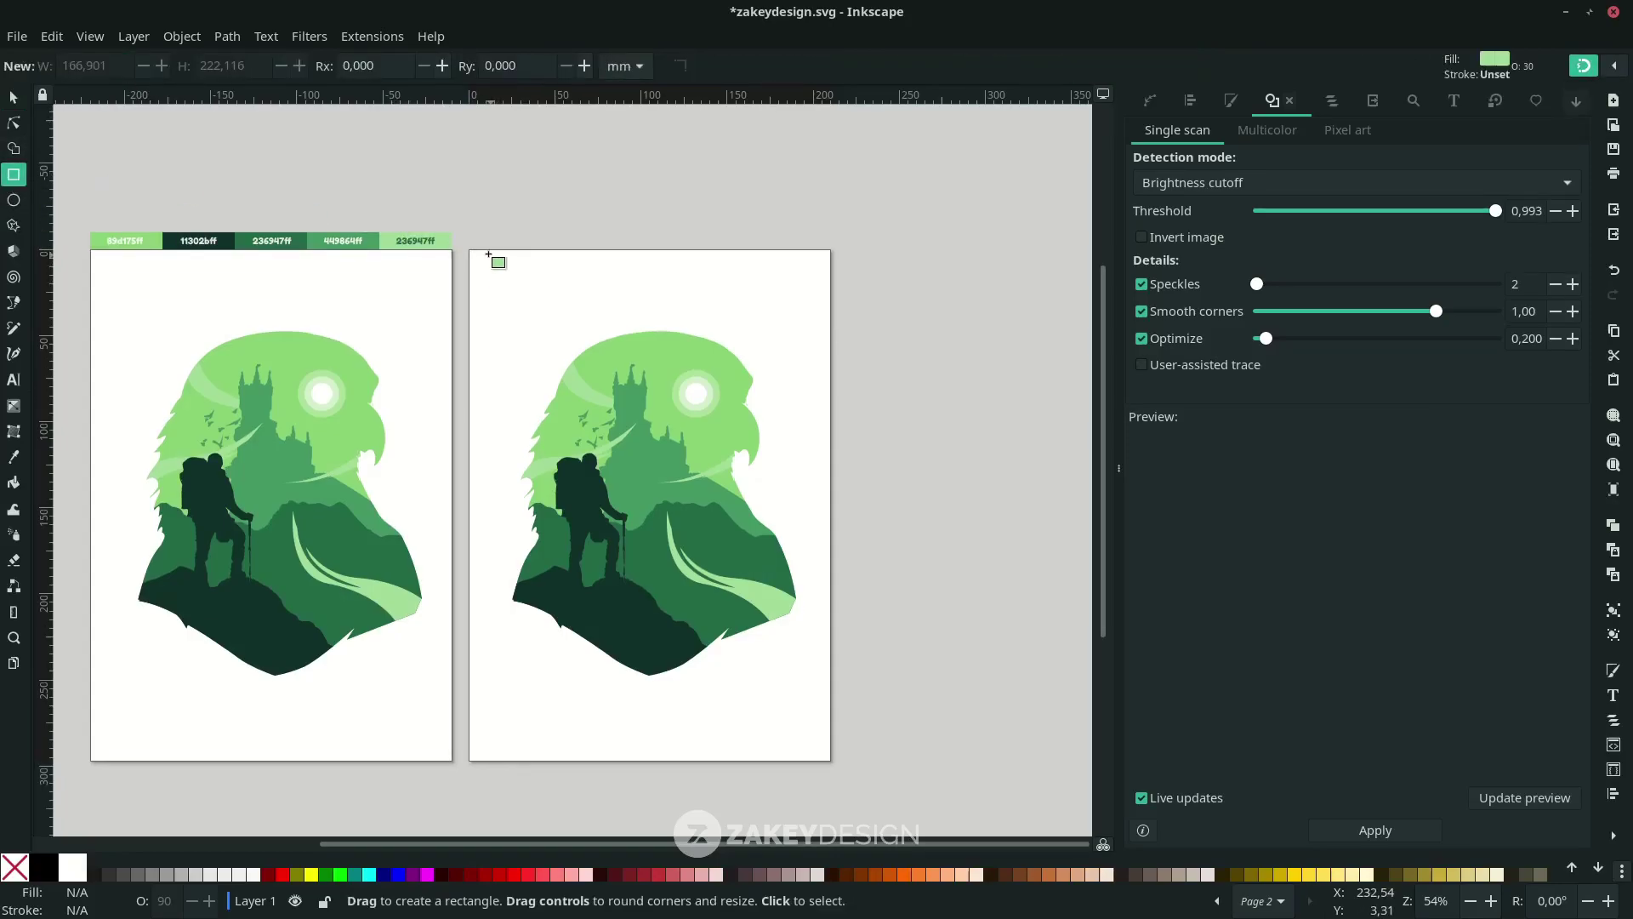
left_click_drag(470, 250, 831, 758)
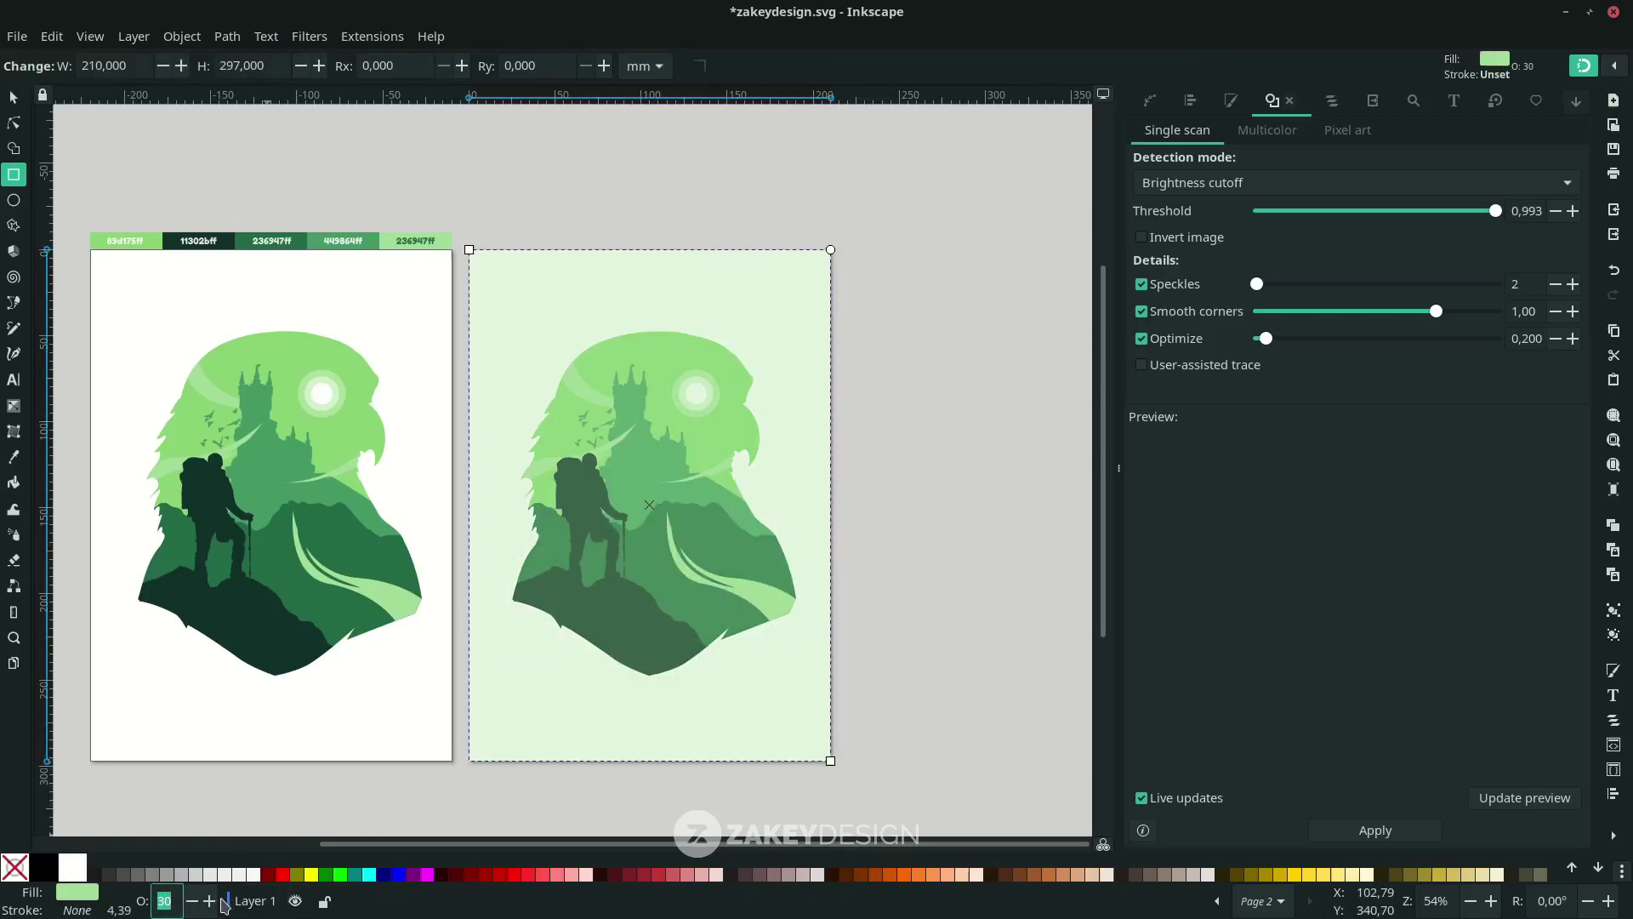
type("11")
key("Return")
key("s")
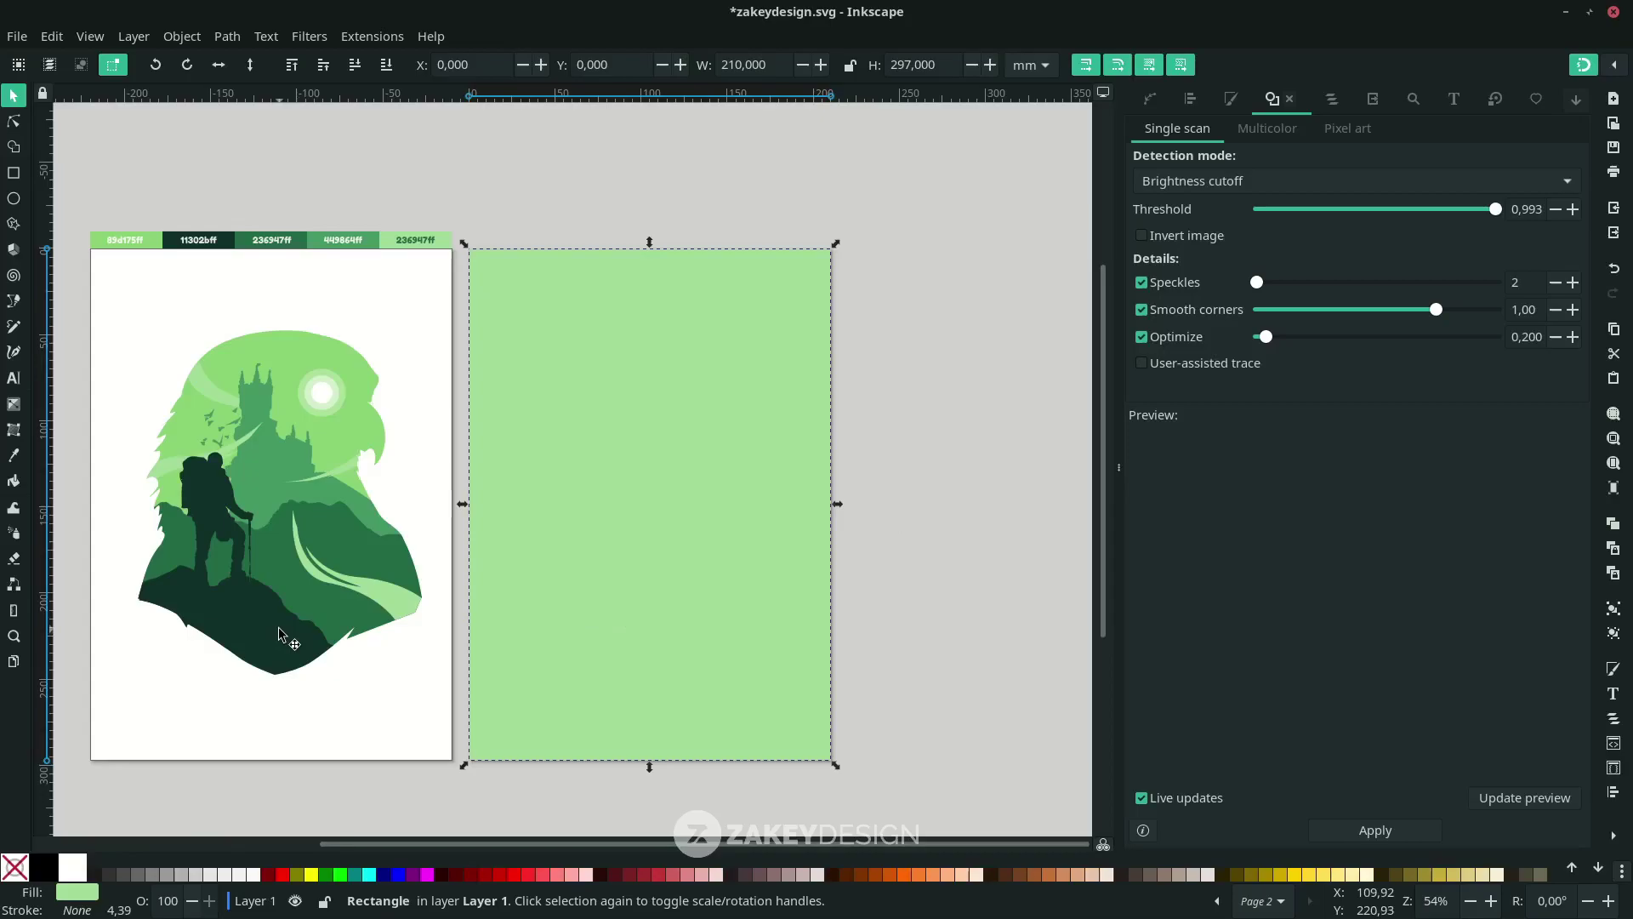
Fill the page rectangle with the dark green 11302b sampled from the cliff and lower it to the bottom
key("d")
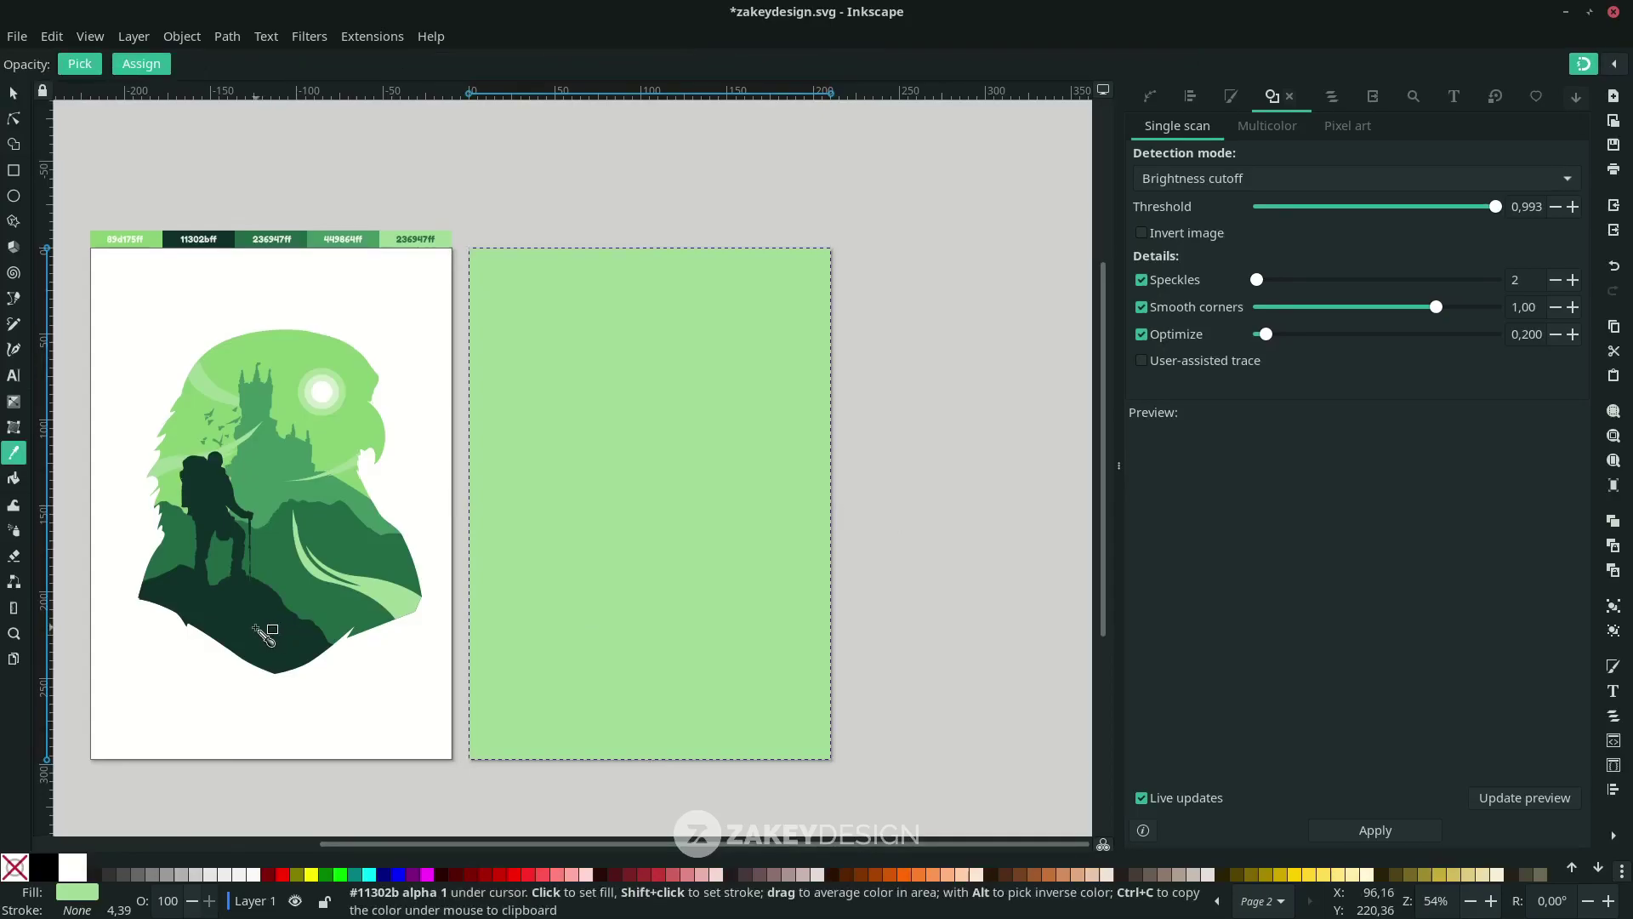
left_click(265, 634)
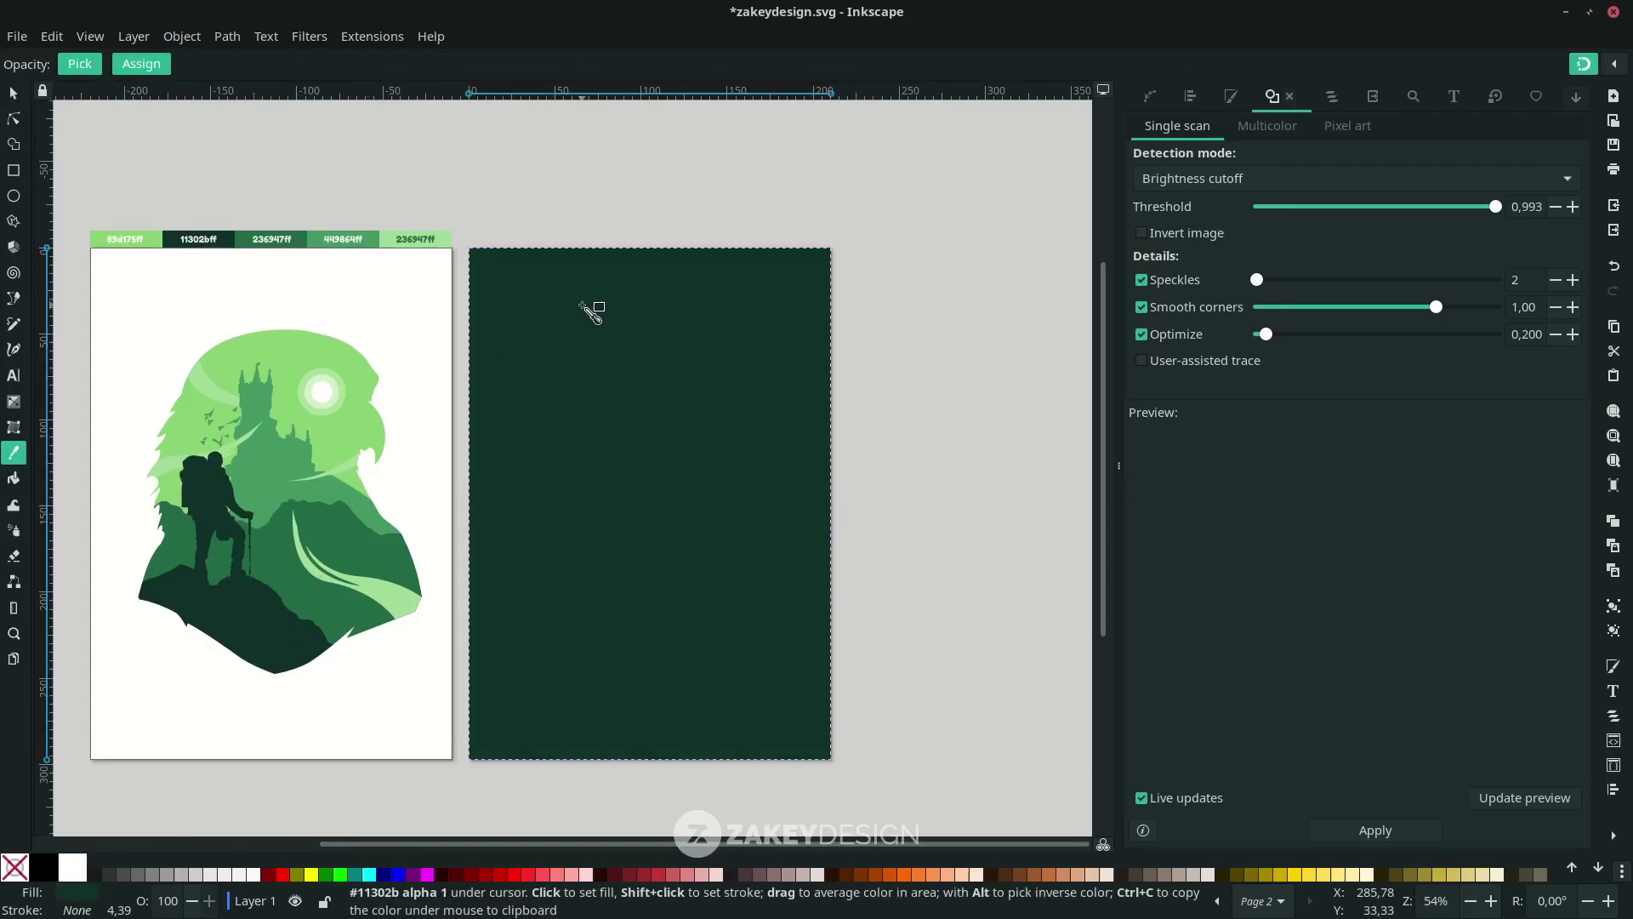
key("s")
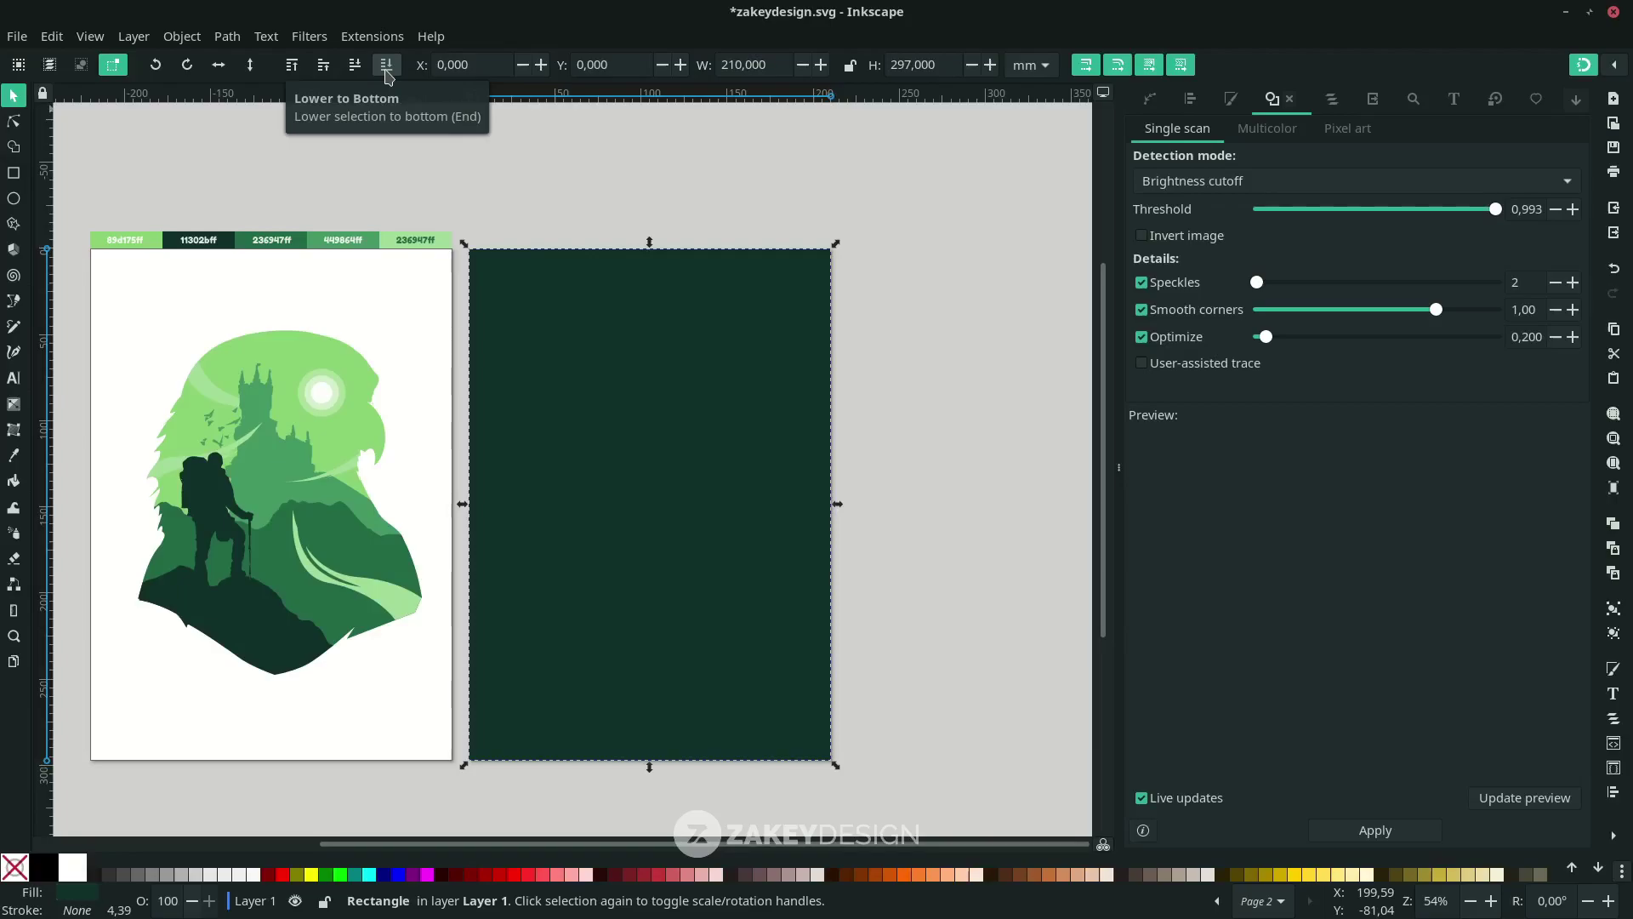
left_click(386, 69)
key("Escape")
Release the clip from the dark cliff on the second page and delete the freed eagle silhouette
scroll(640, 636, "up", 4)
scroll(757, 634, "down", 4)
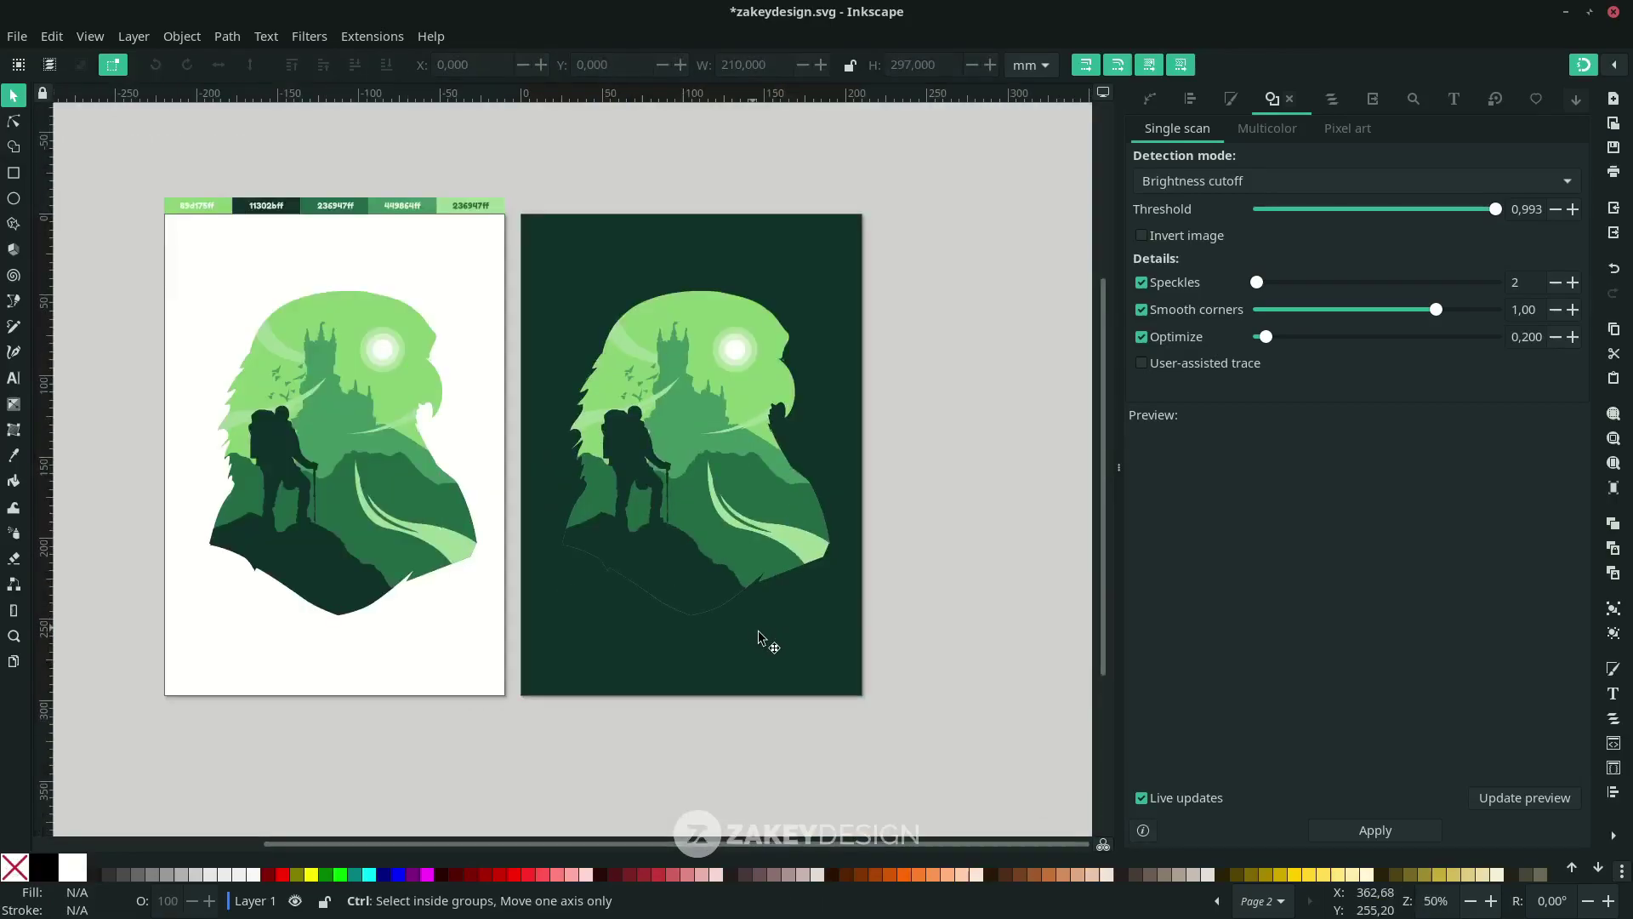
scroll(729, 595, "up", 3)
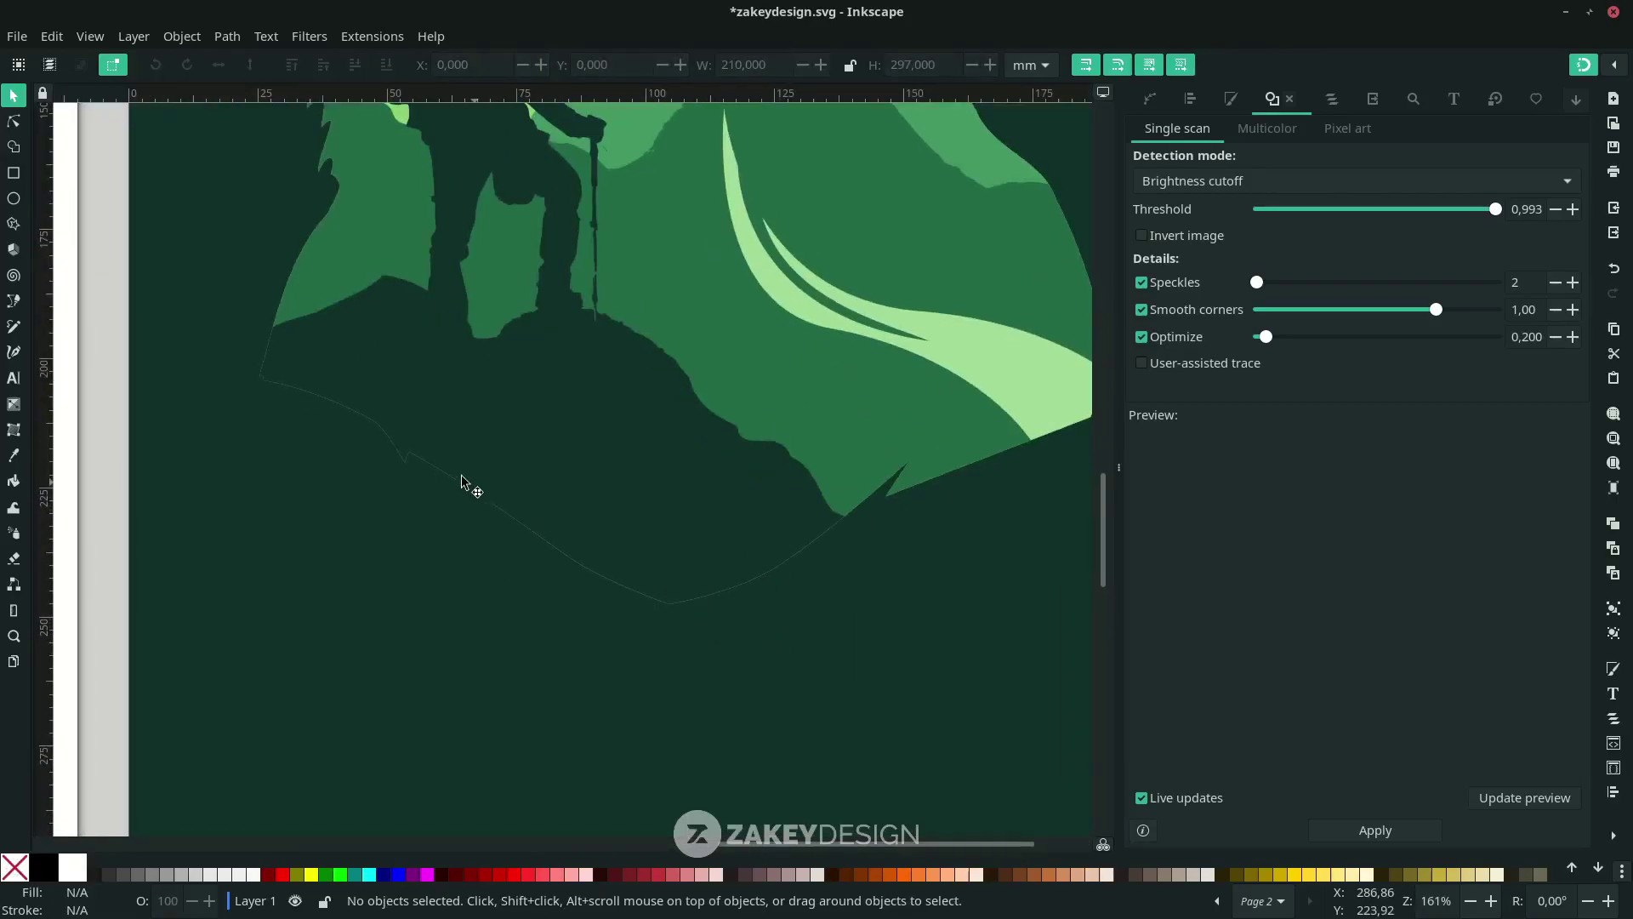
scroll(513, 482, "down", 2)
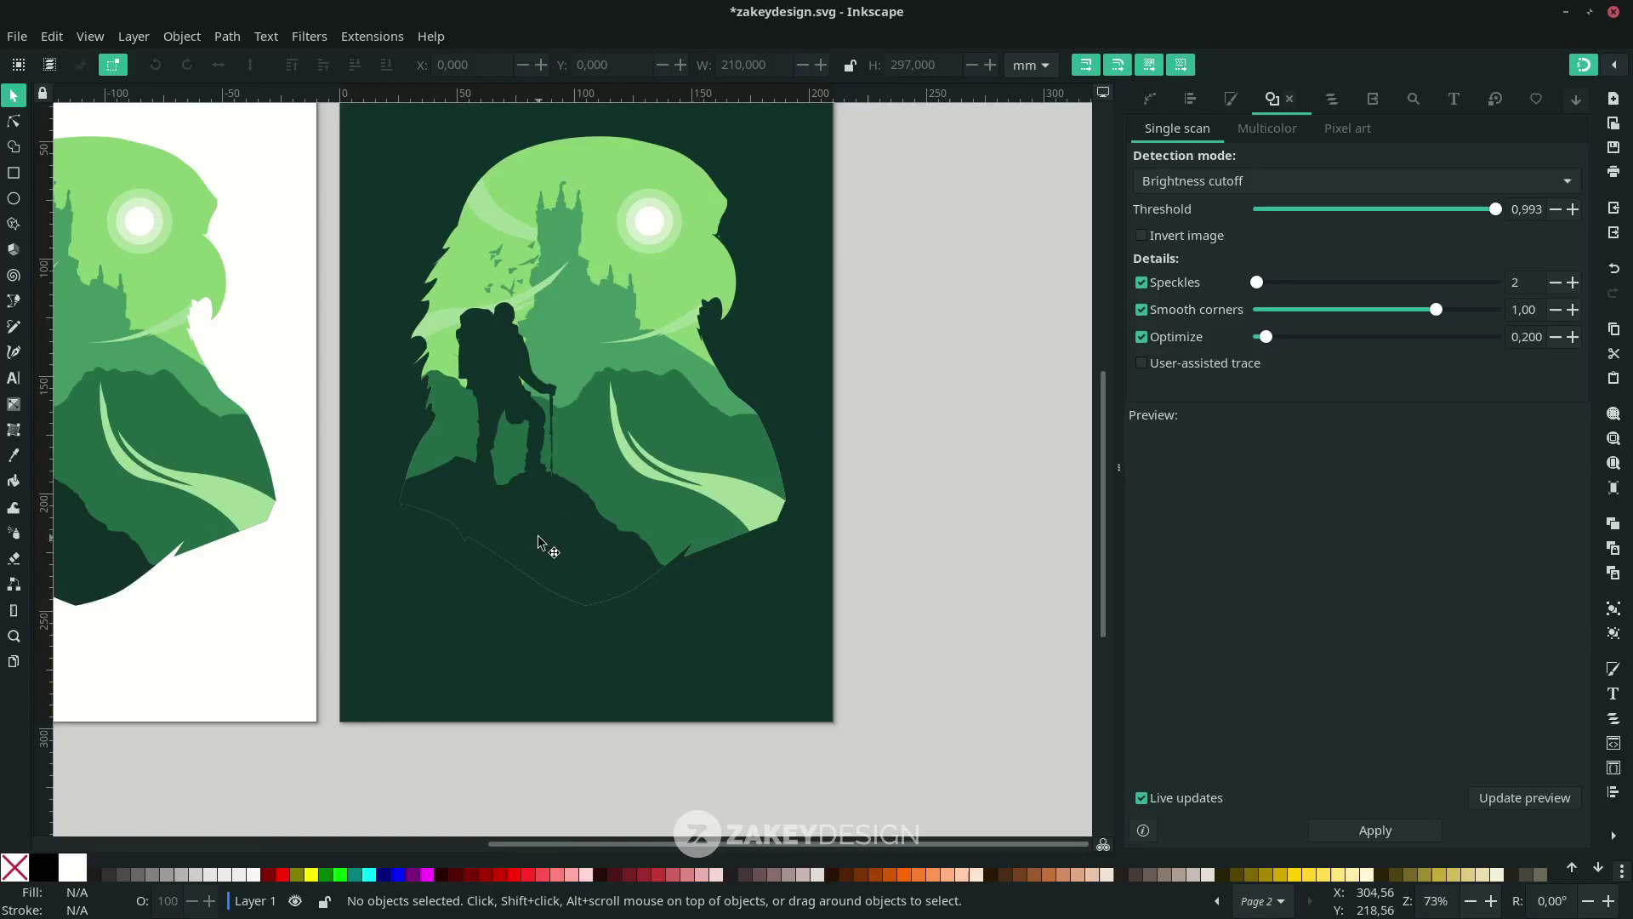
left_click(537, 535)
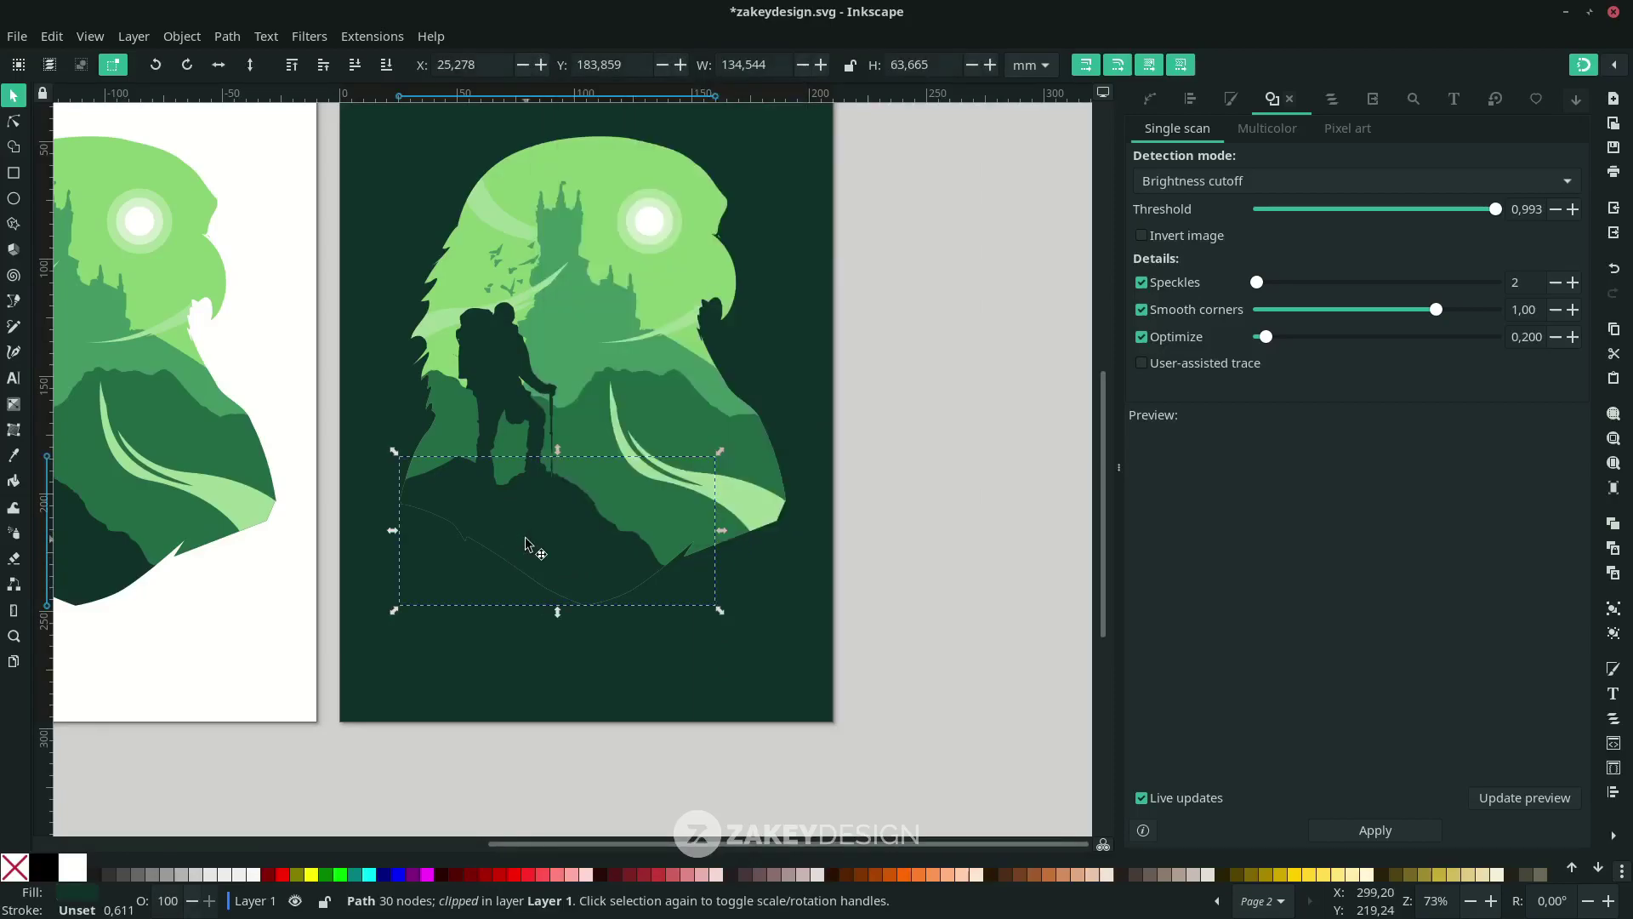
right_click(527, 544)
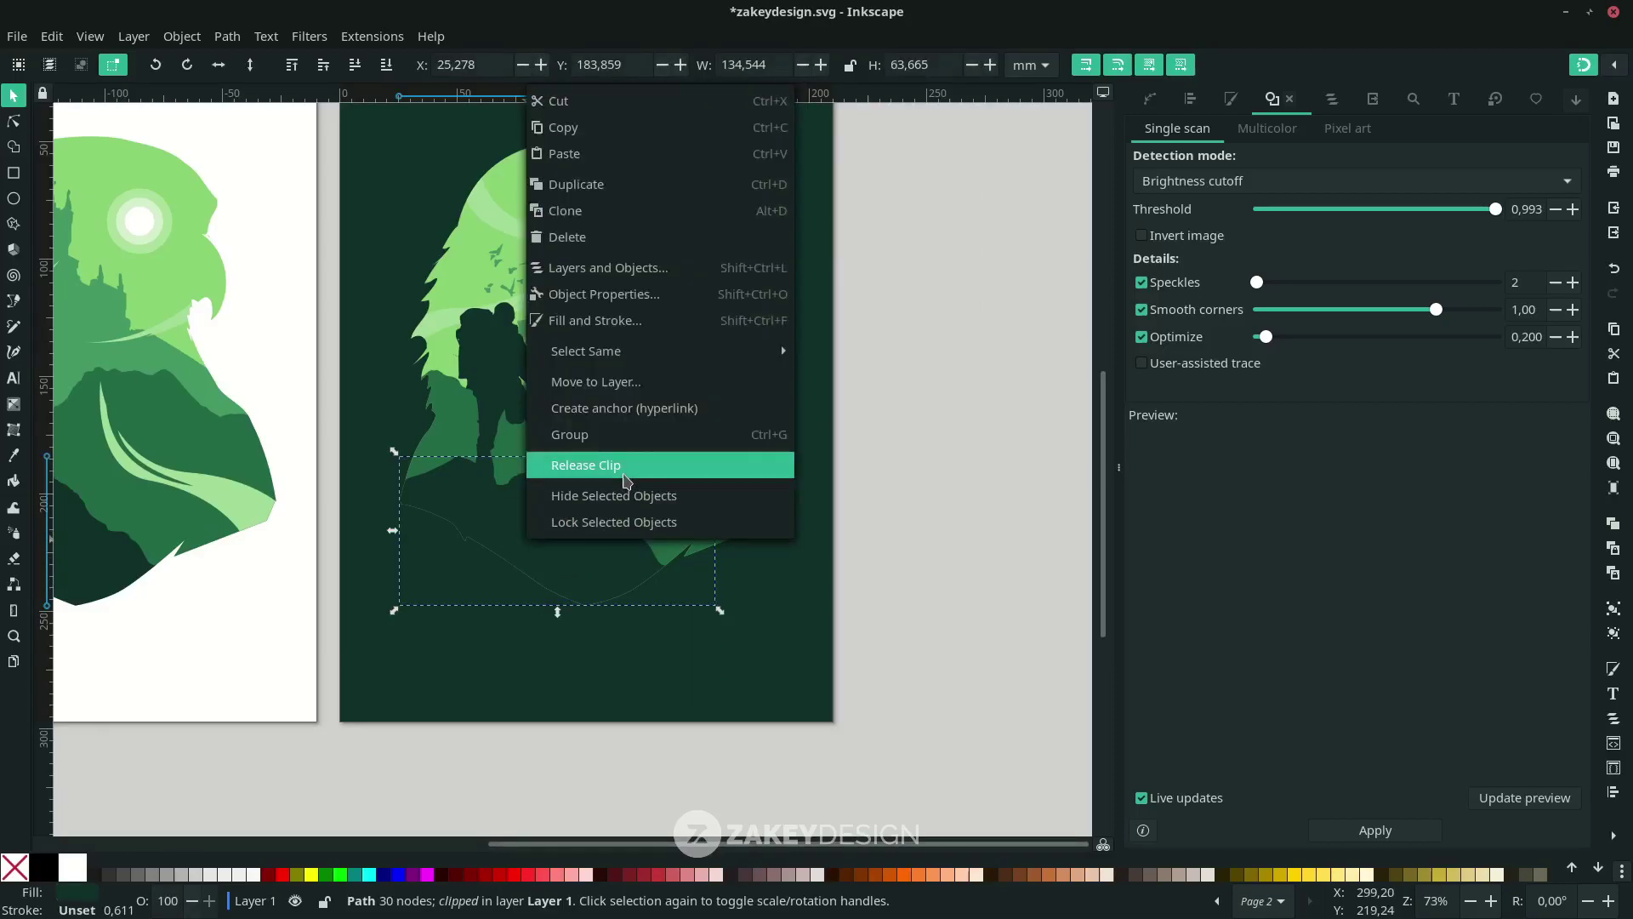
left_click(625, 482)
key("Escape")
left_click(626, 272)
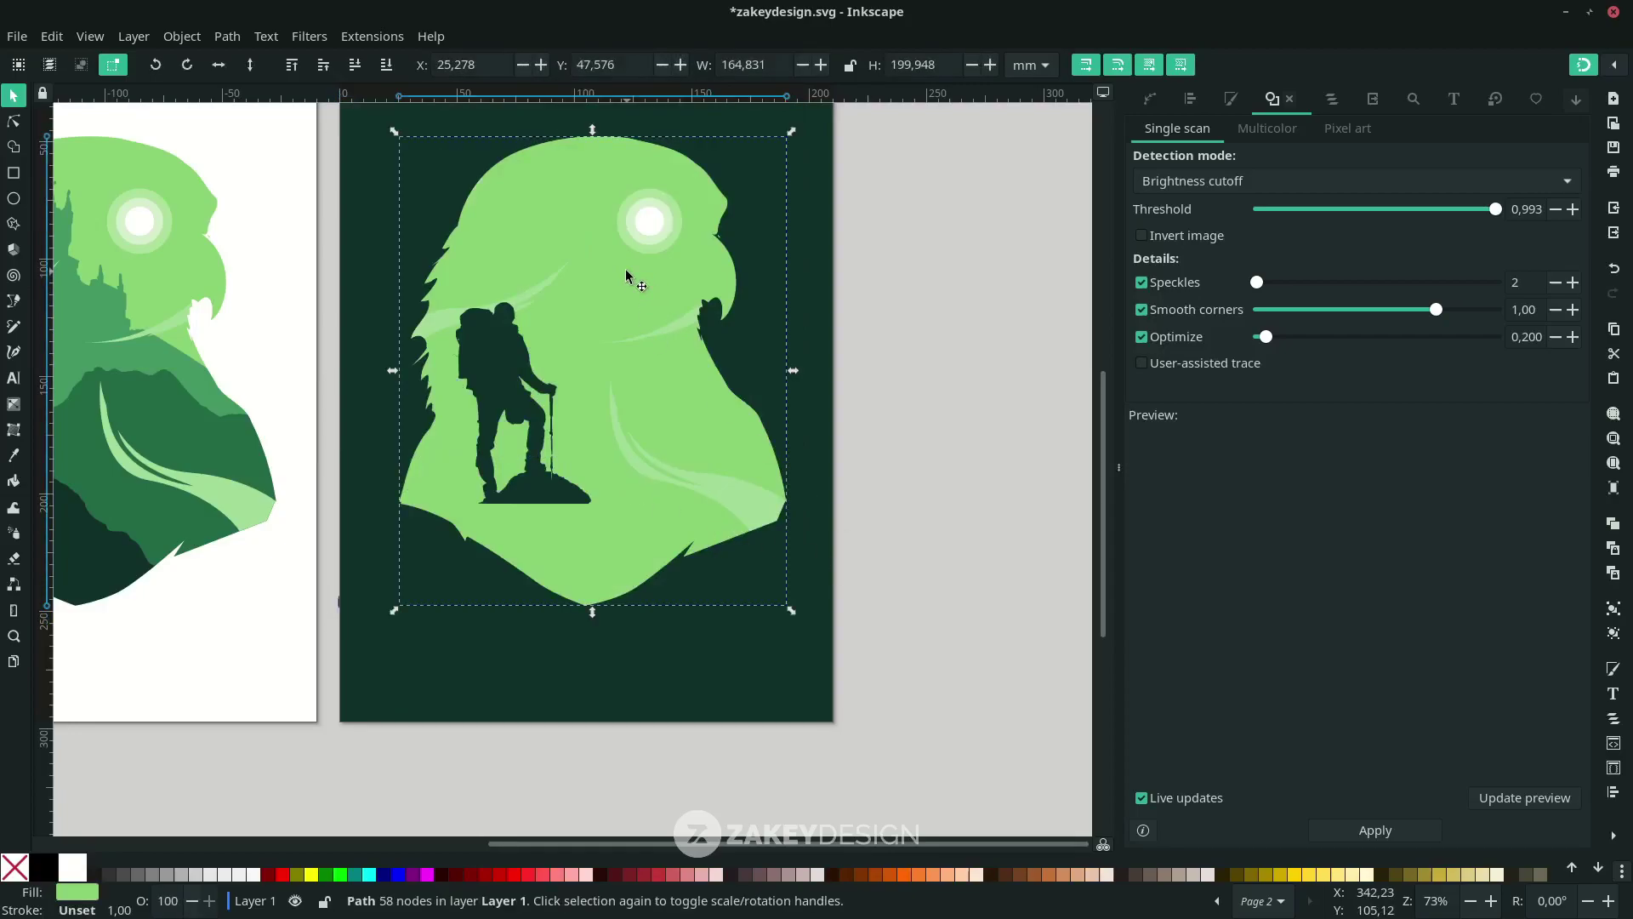
key("Delete")
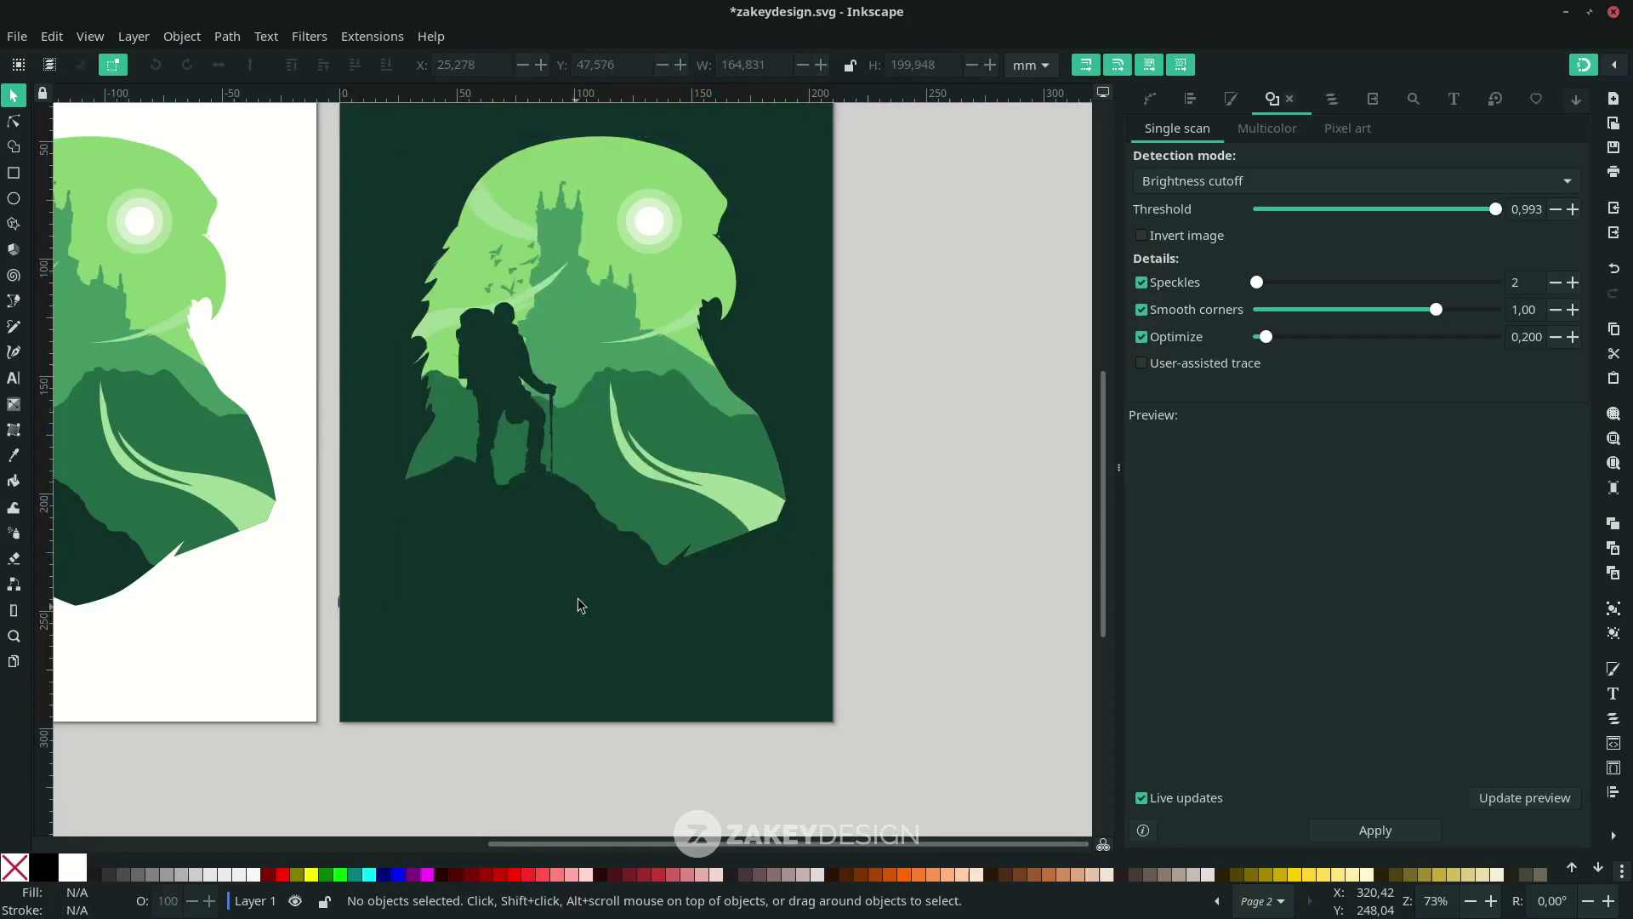
Draw a 210 × 297 mm rectangle over the first page and fill it with 5% Gray
scroll(675, 583, "up", 5)
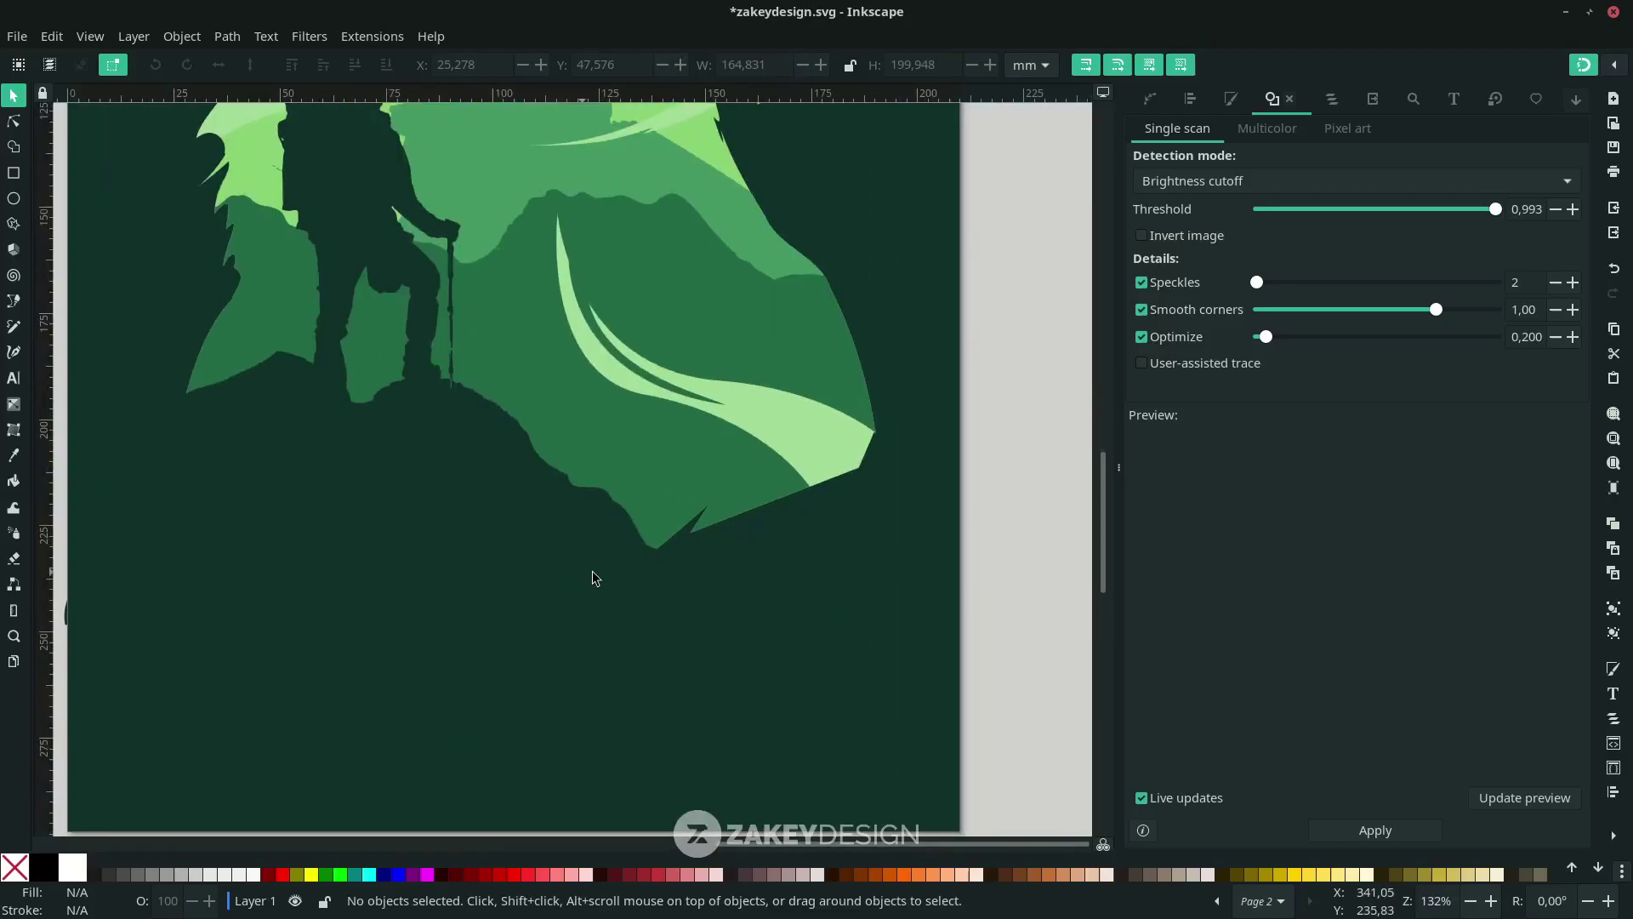
scroll(636, 548, "down", 5)
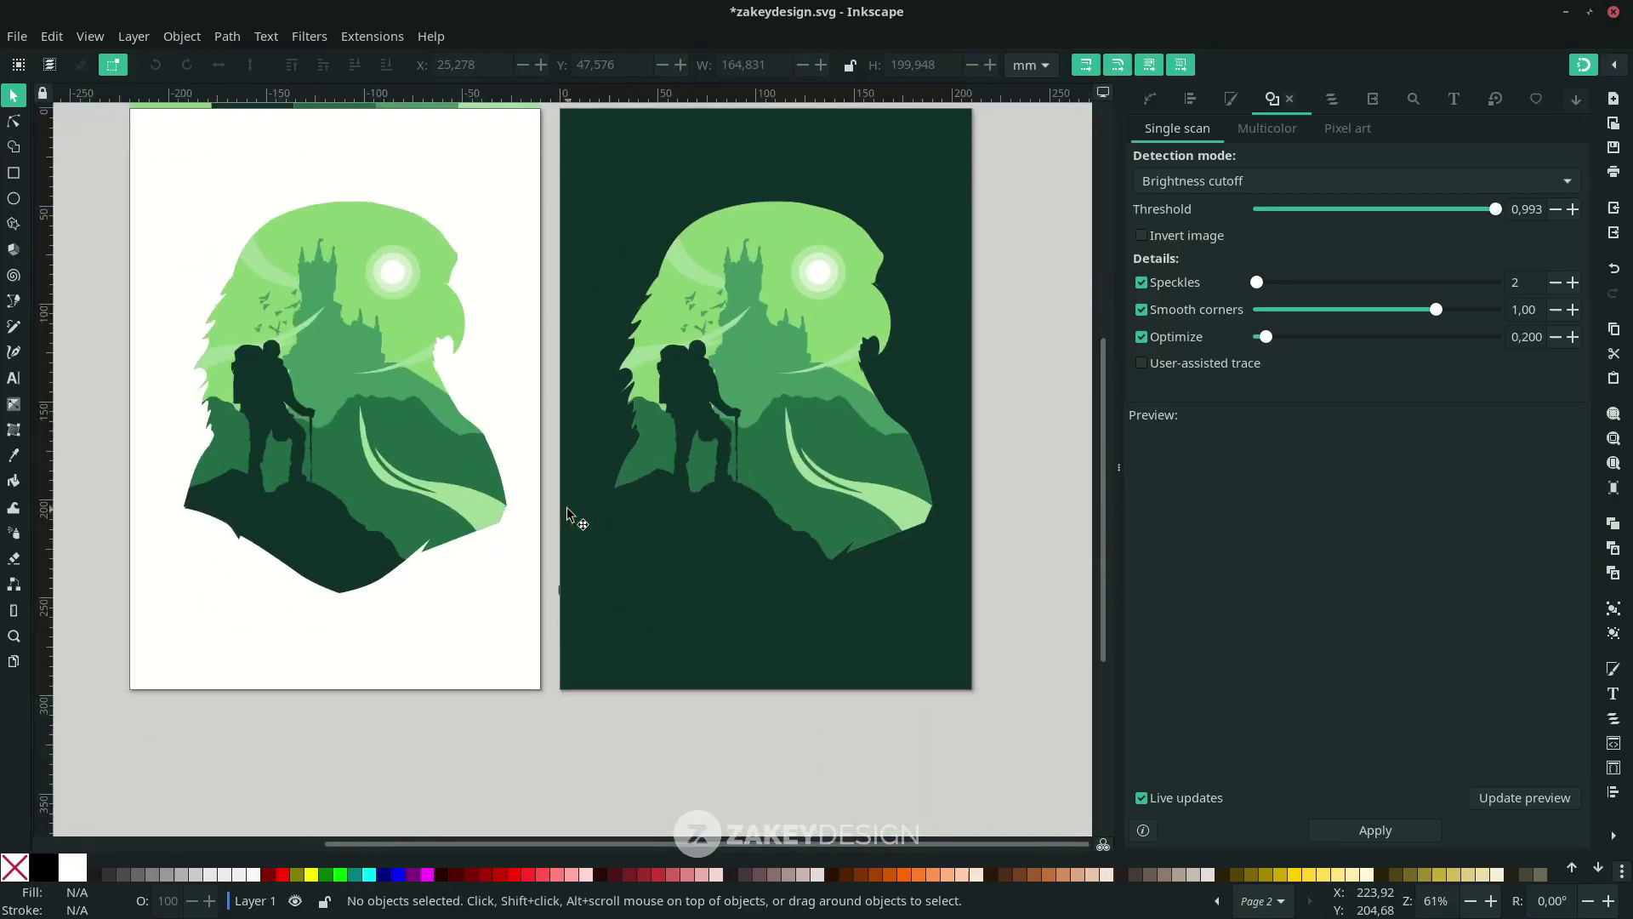
scroll(930, 456, "up", 2)
key("r")
left_click_drag(129, 177, 540, 758)
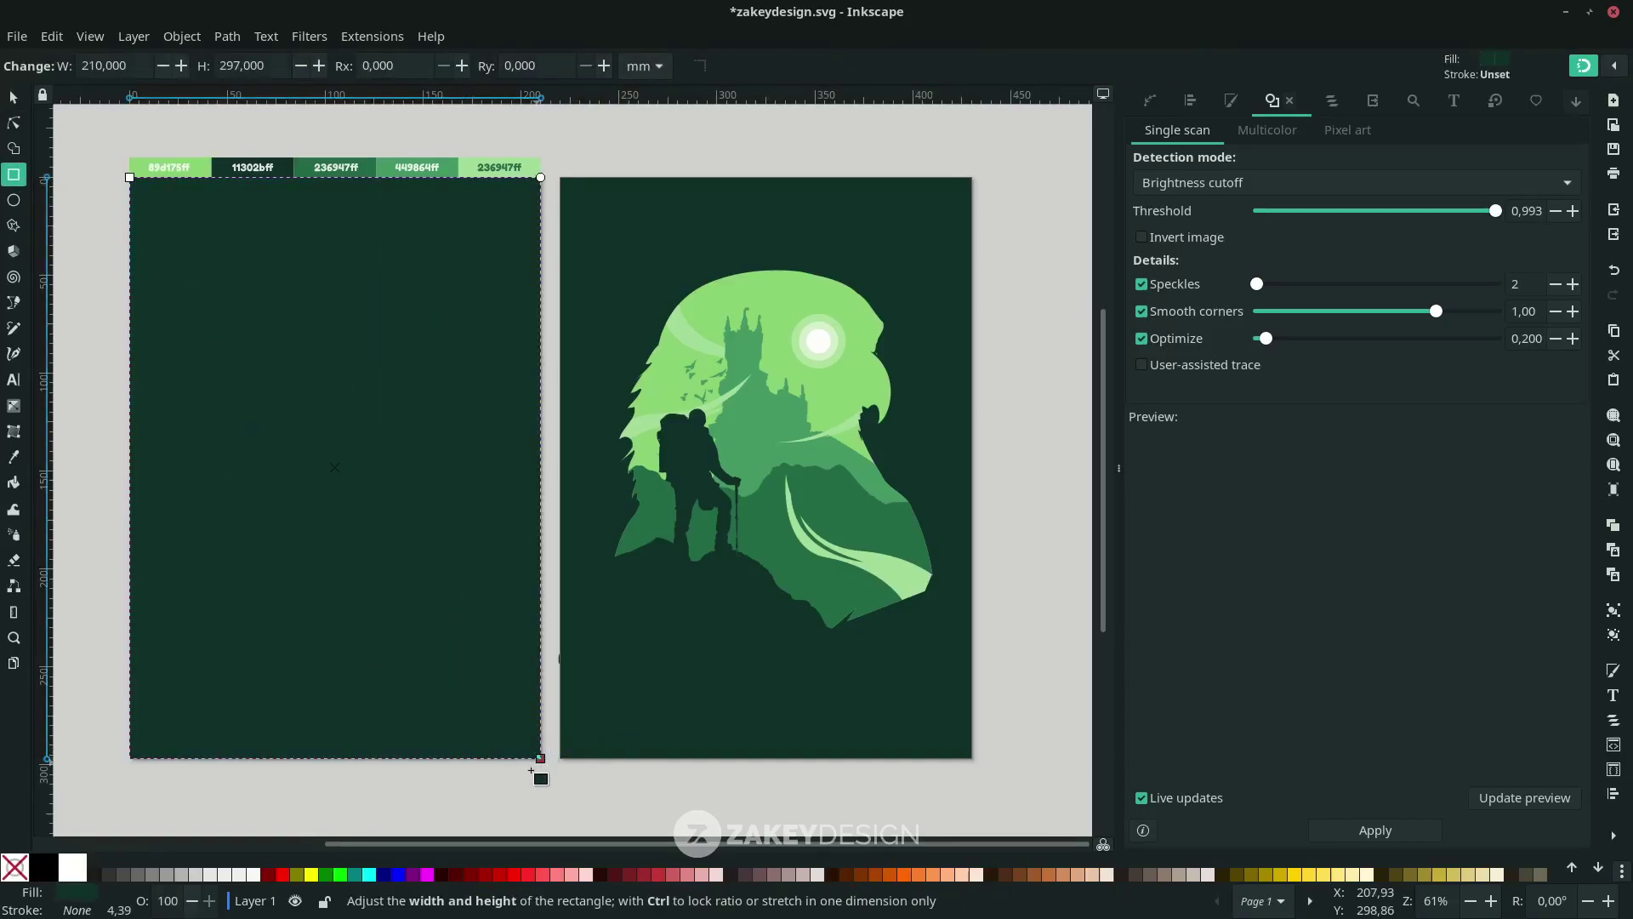
left_click(245, 875)
Lower the gray rectangle to the bottom behind the first page's eagle artwork and deselect it
key("s")
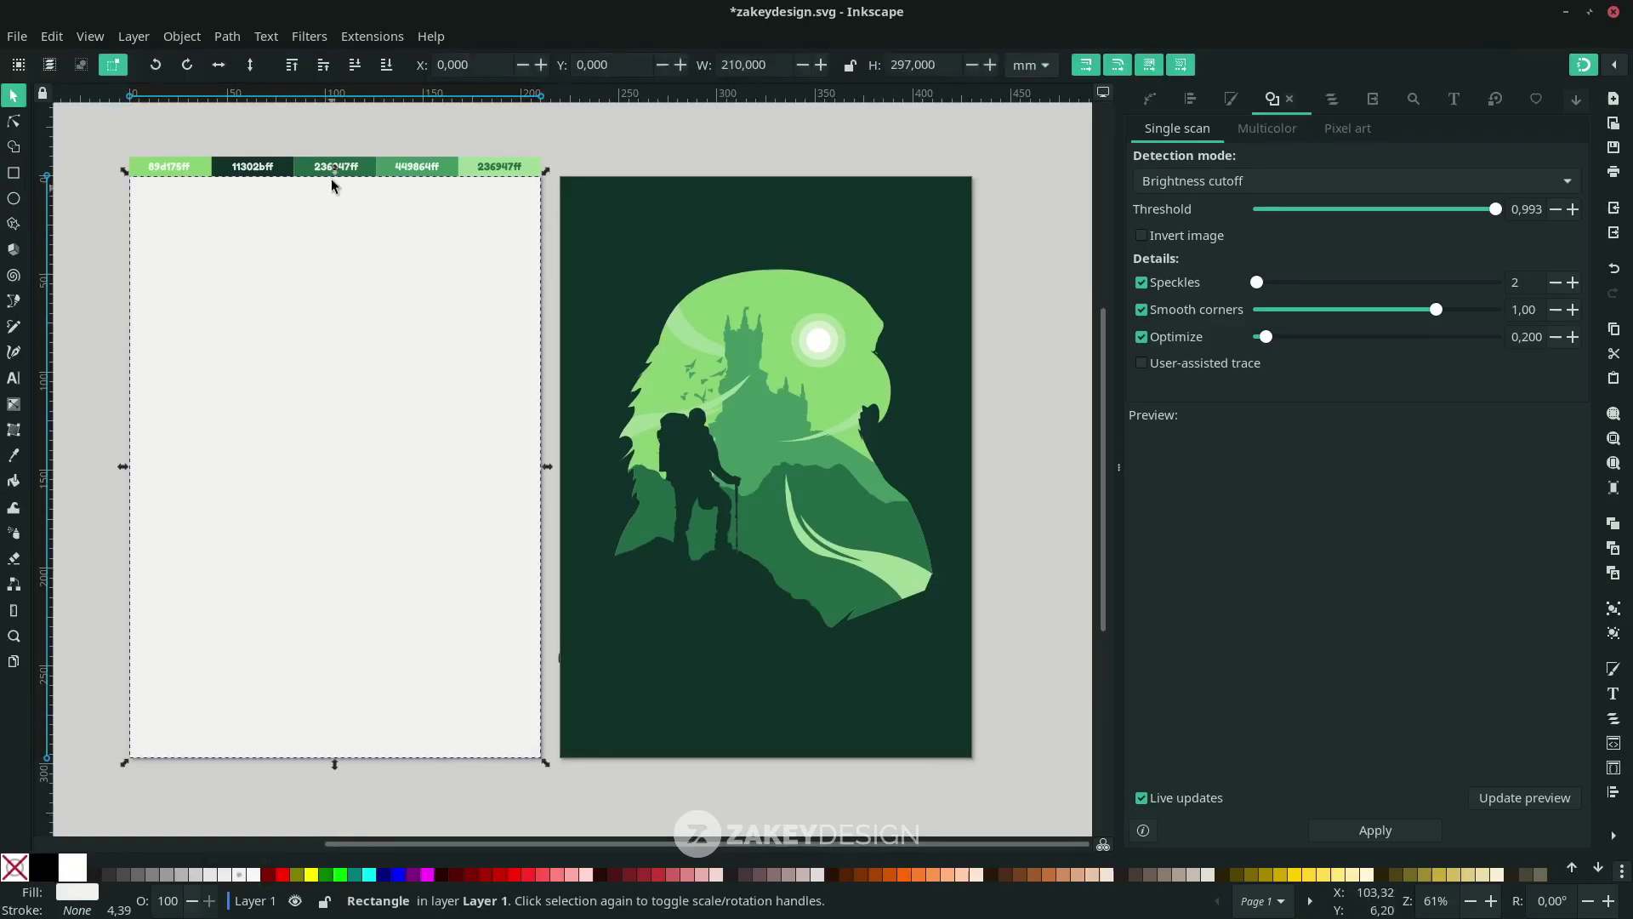
left_click(386, 65)
left_click(723, 141)
scroll(733, 141, "right", 1)
scroll(733, 141, "left", 2)
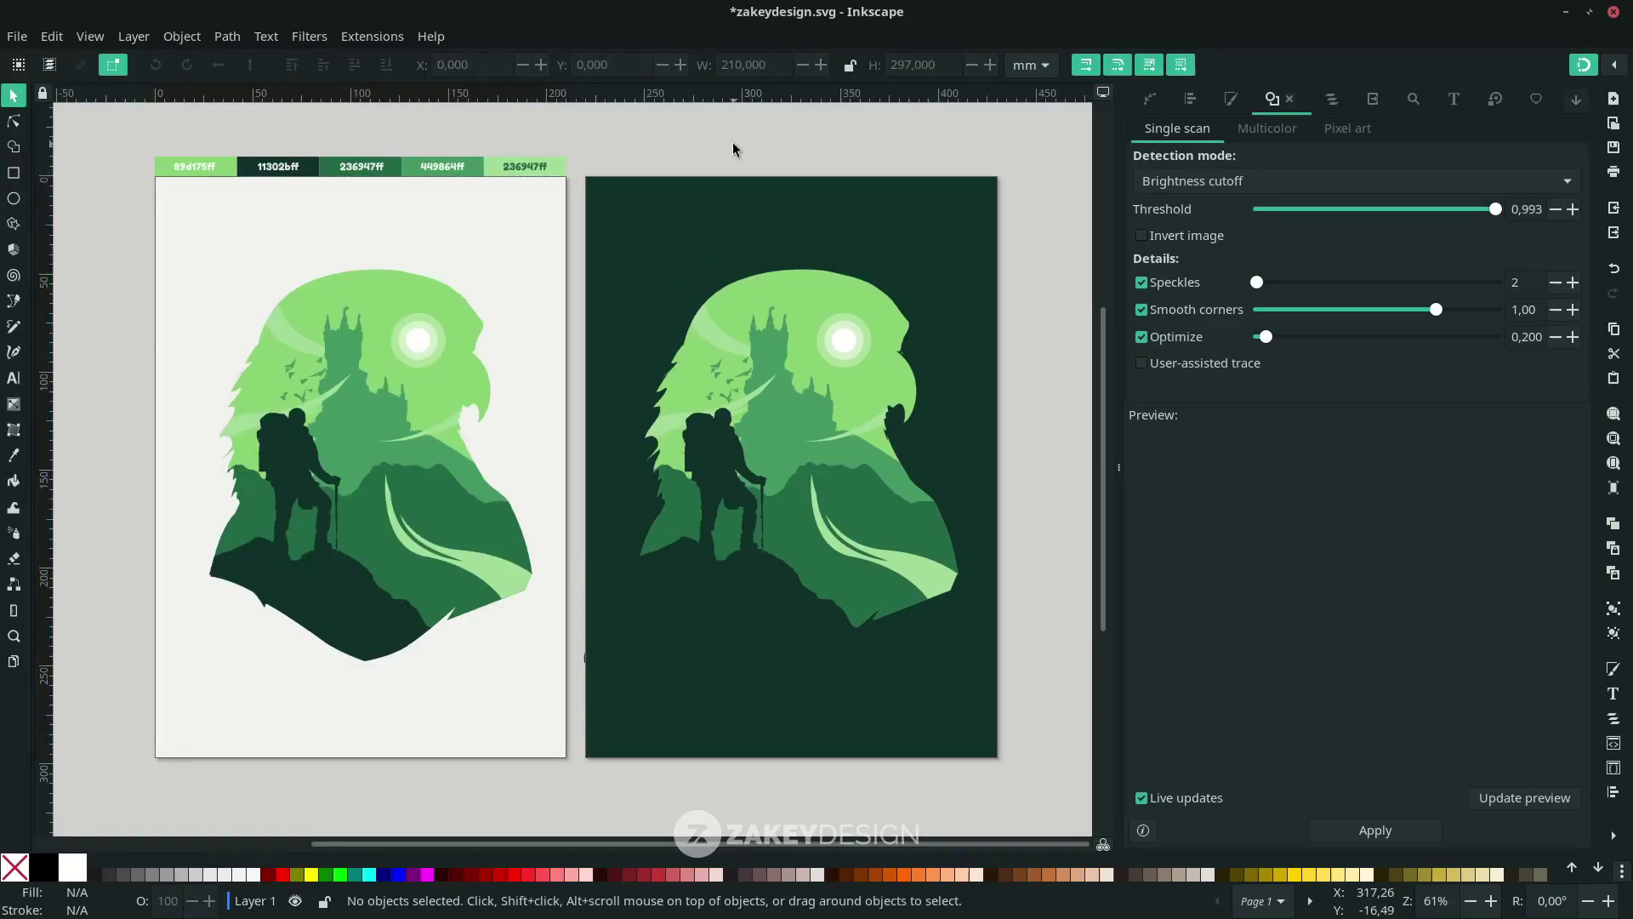